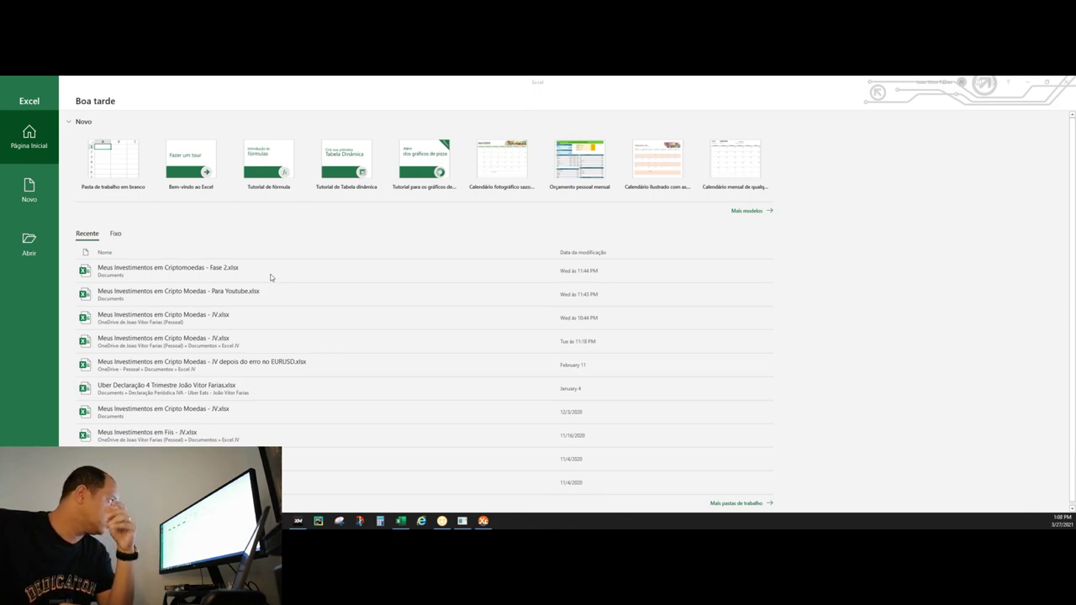
Open 'Meus Investimentos em Criptomoedas - Fase 2.xlsx' from the recent files and enable its content
left_click(210, 270)
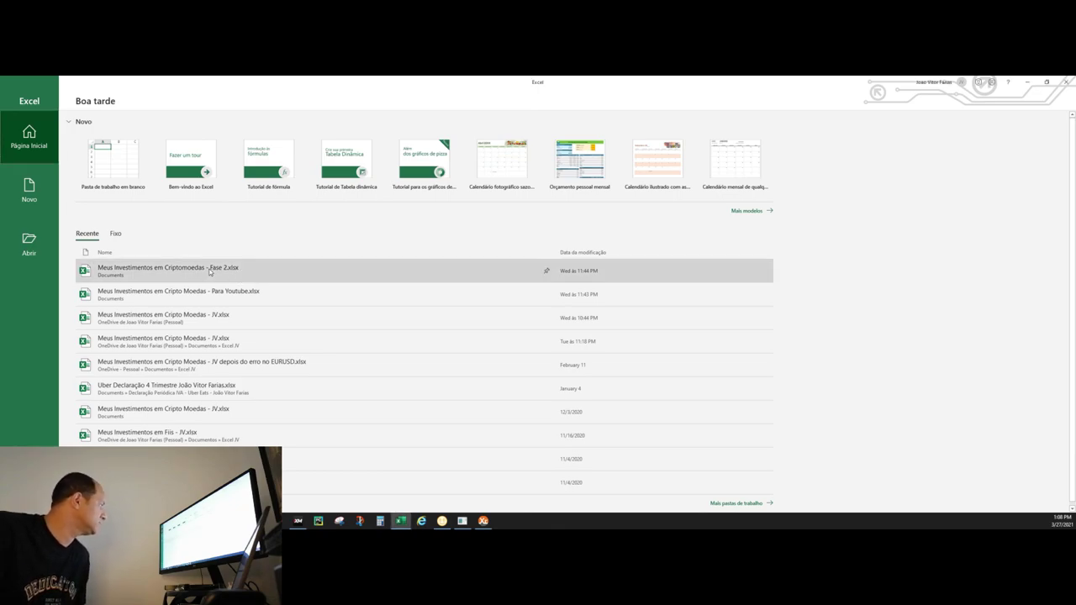
left_click(206, 269)
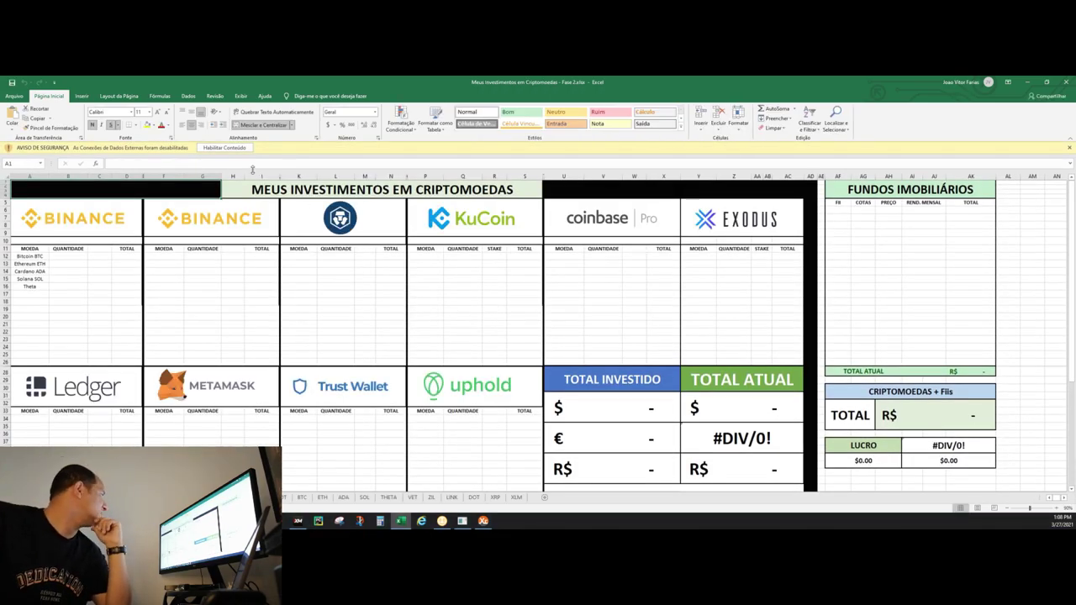
left_click(225, 148)
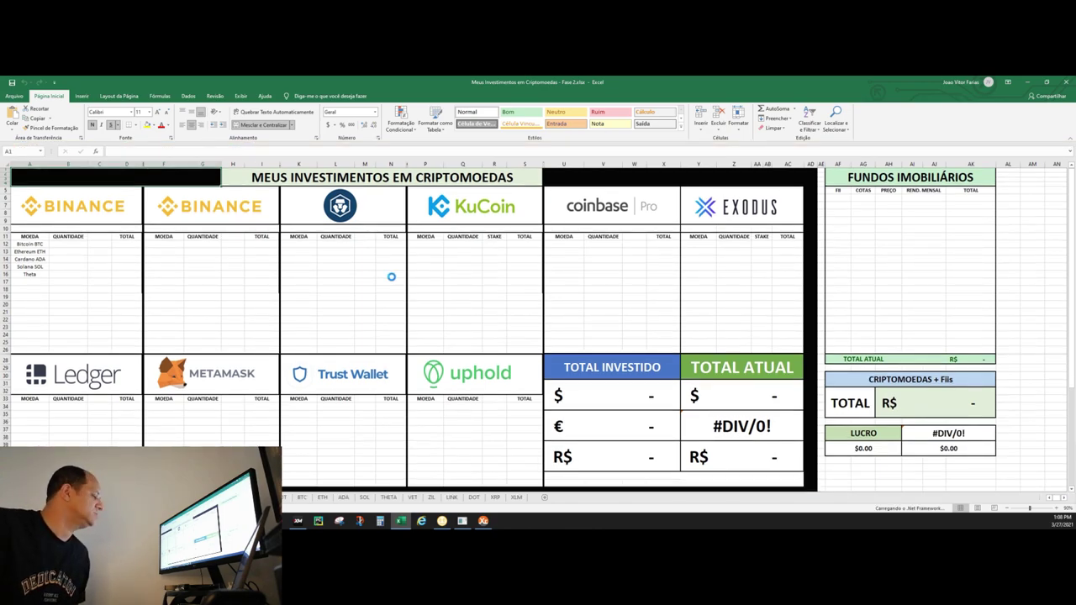
Dismiss the repeated DataFormat invalid-URL error messages, then select the first Binance logo image
left_click(535, 323)
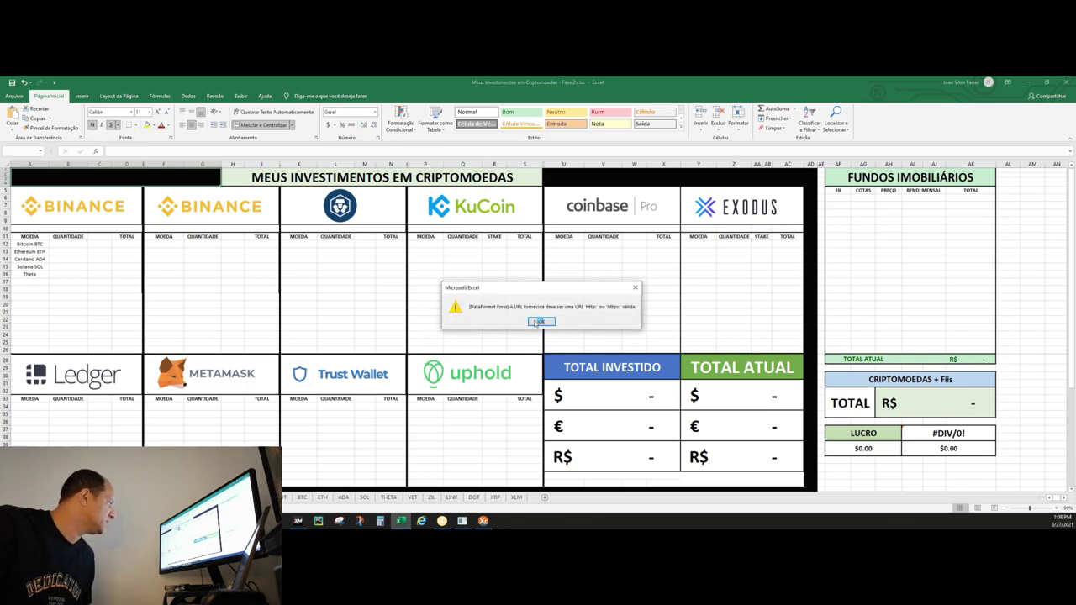
left_click(535, 325)
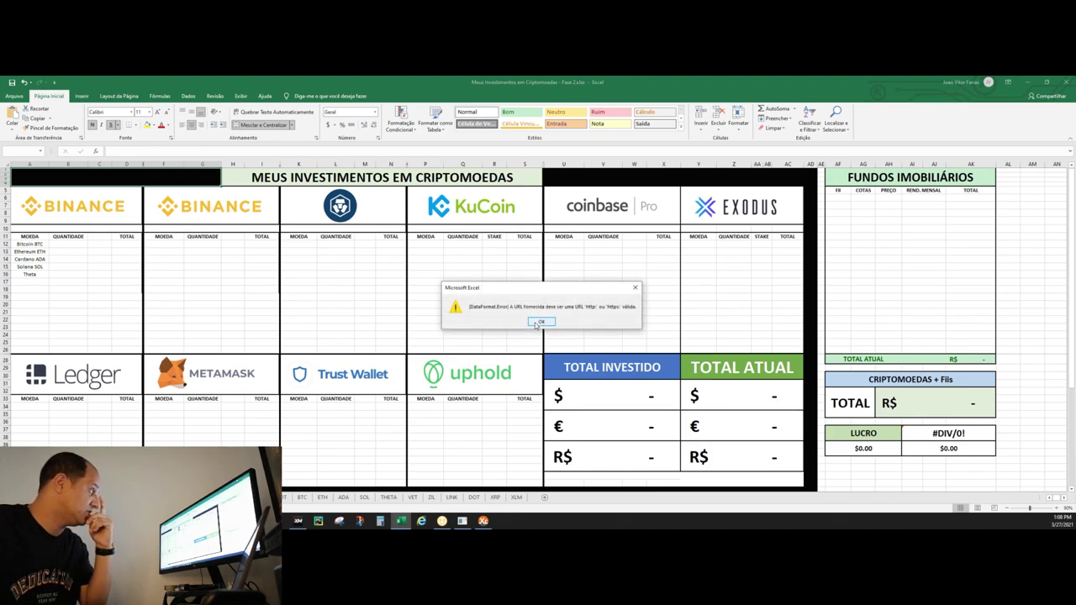
left_click(535, 324)
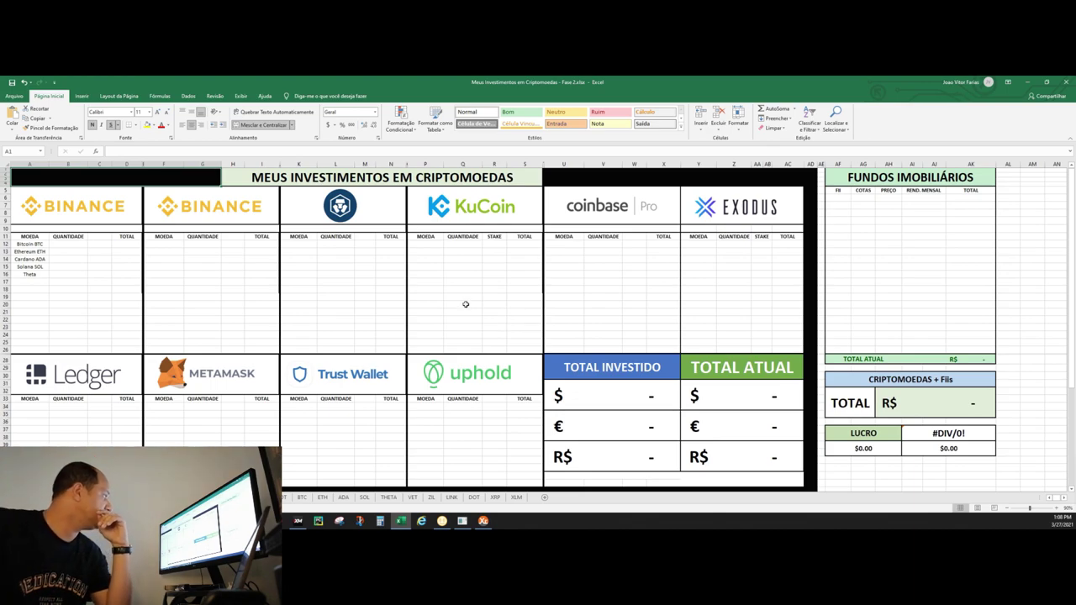
left_click(91, 212)
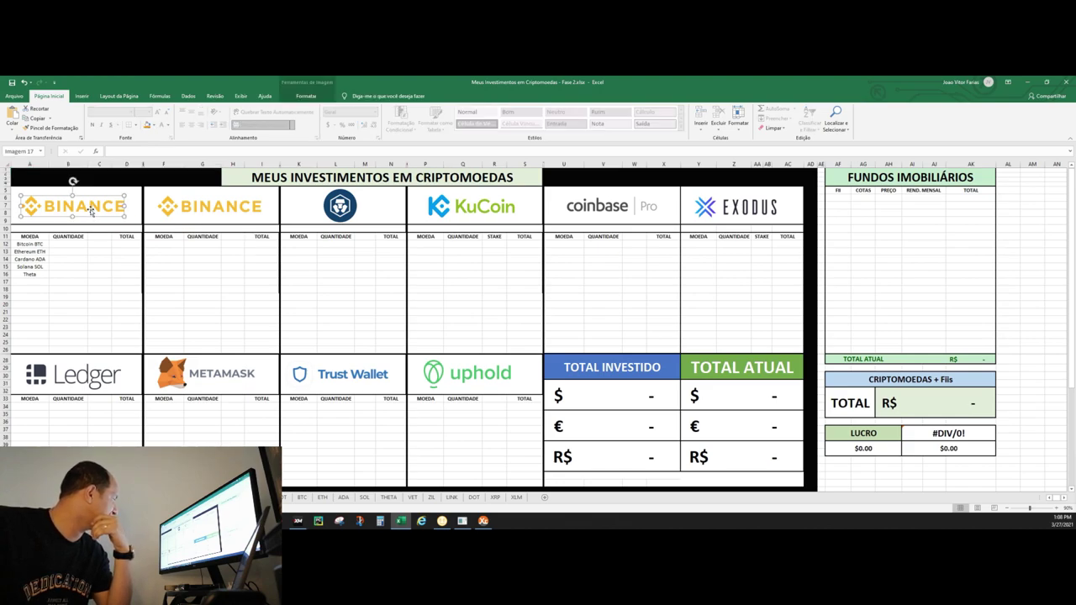
left_click(189, 212)
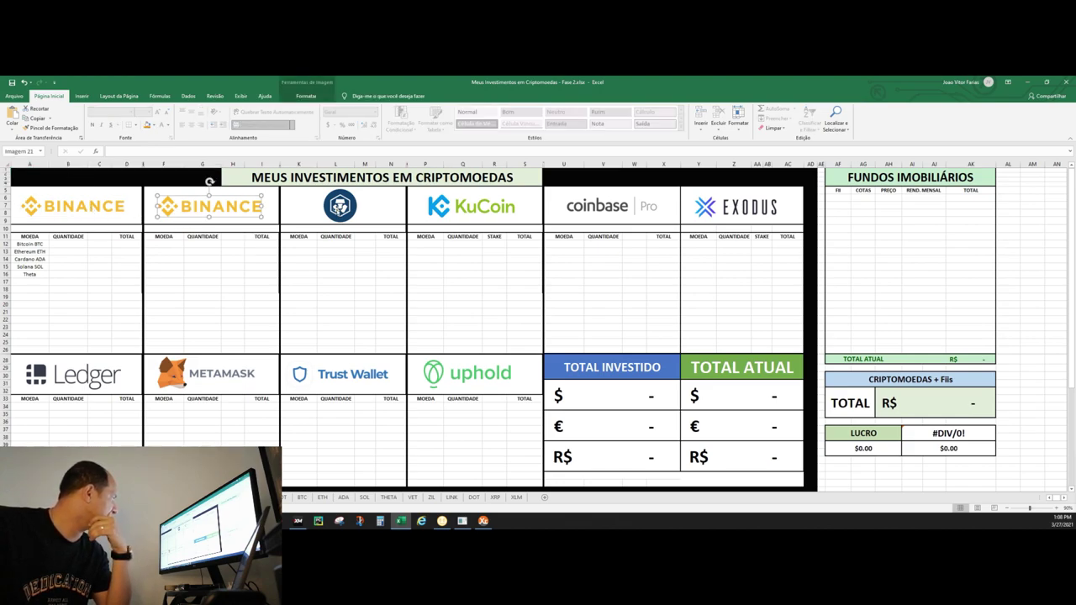
left_click(471, 208)
left_click(619, 209)
left_click(734, 208)
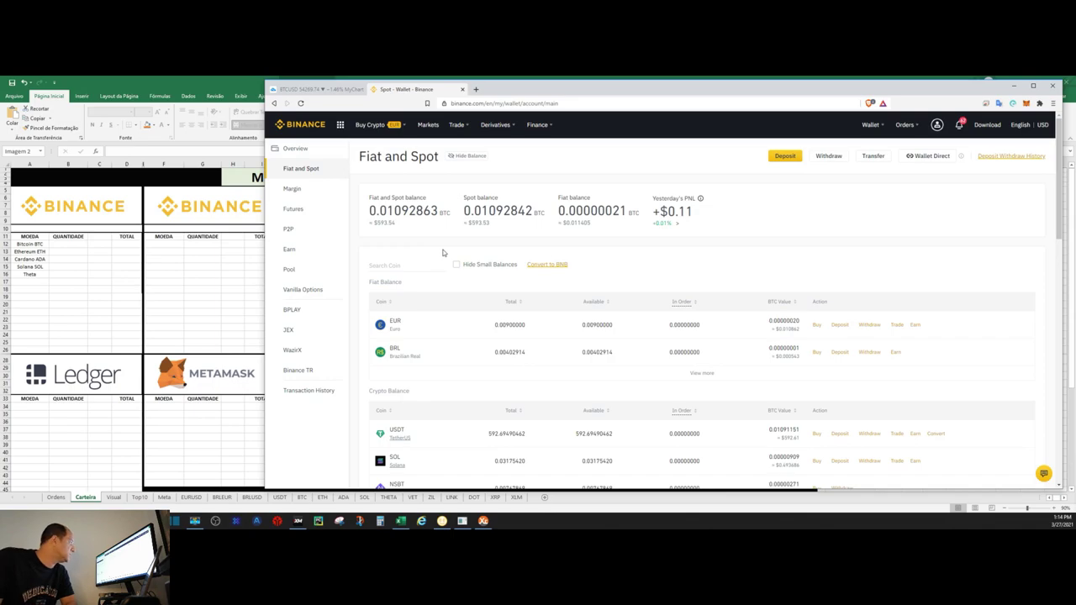
left_click(1014, 85)
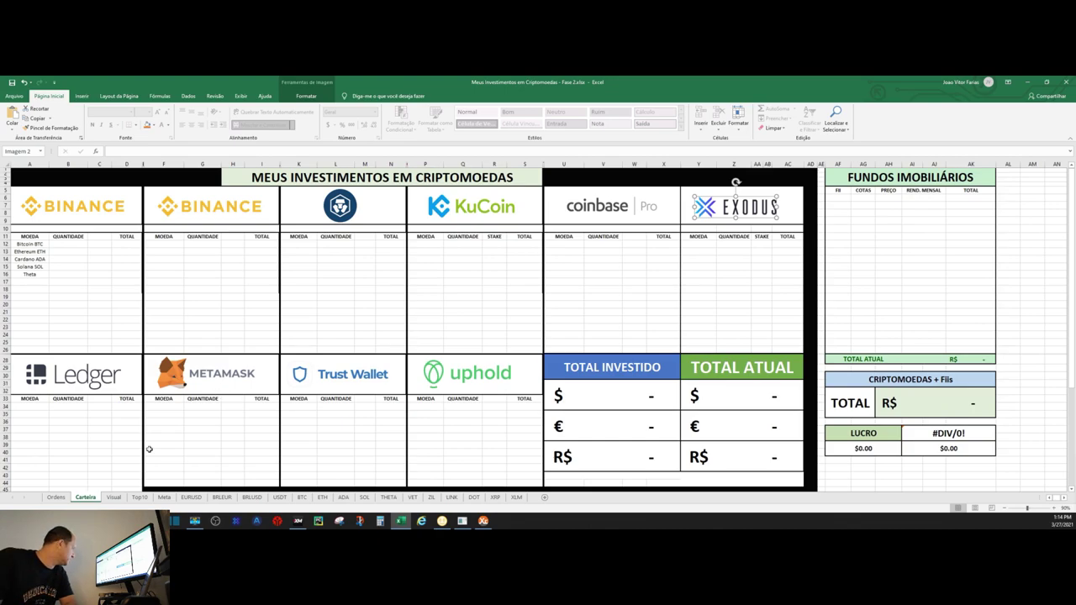
left_click(139, 498)
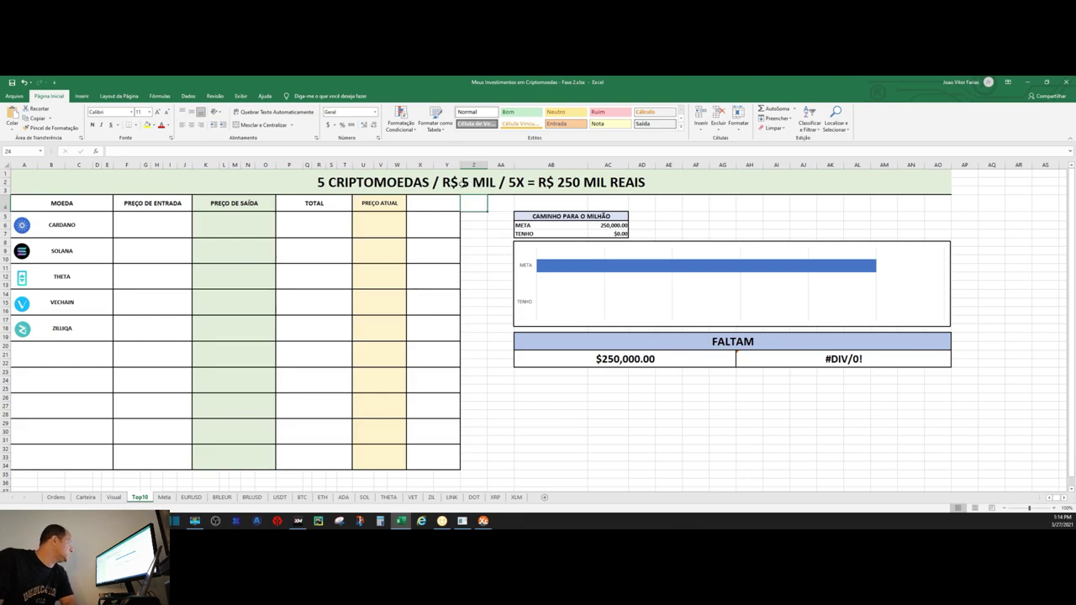
Change the Top10 title's multiplier from 5X to 10X
left_click(513, 182)
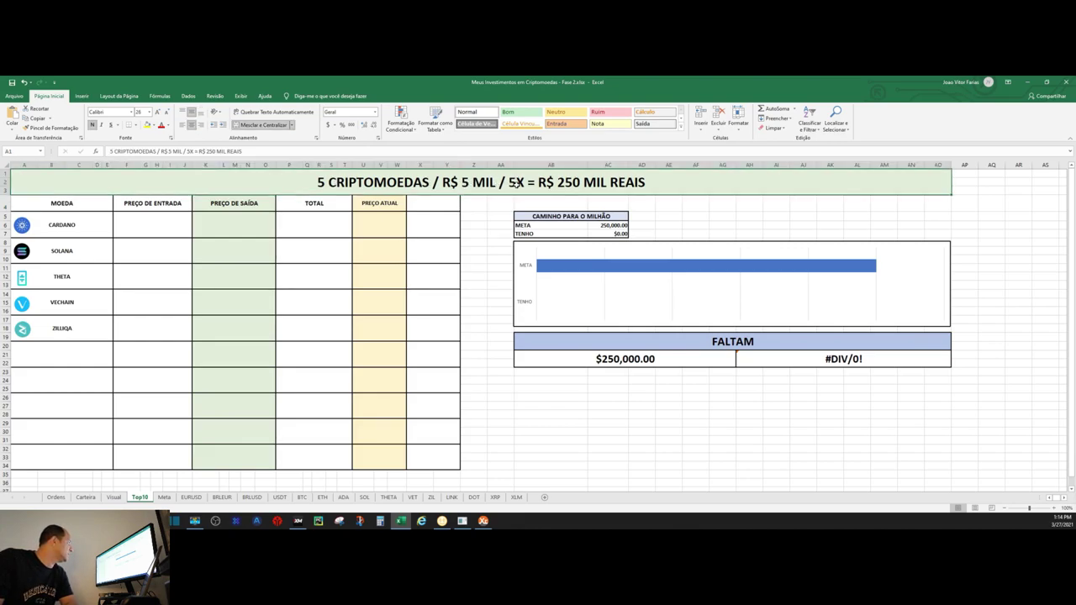
double_click(514, 182)
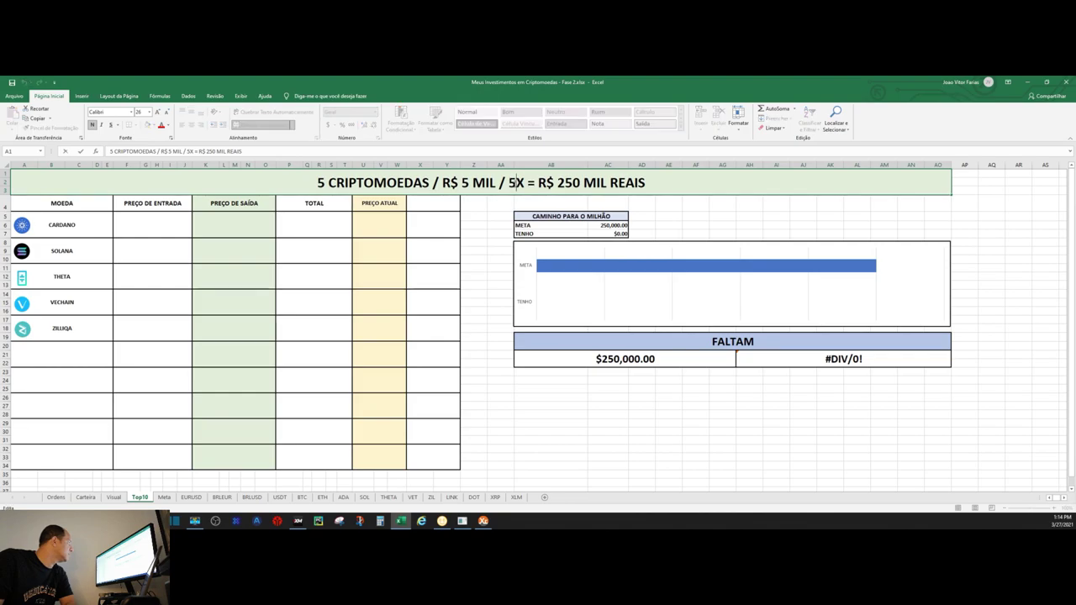
key("BackSpace")
type("10")
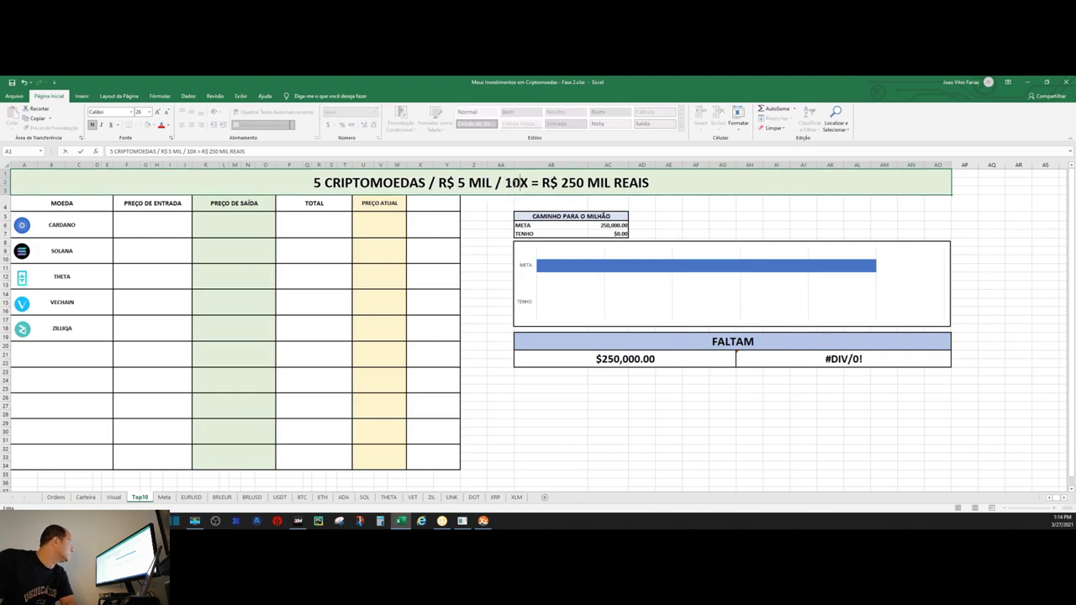
left_click(483, 215)
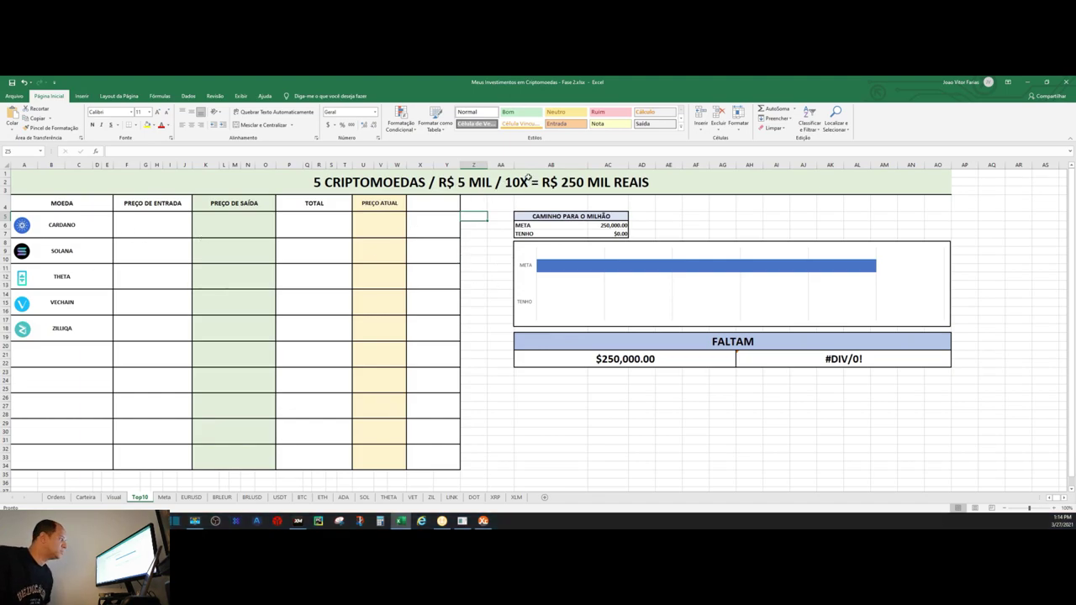
Set the META goal in AC6 to 500,000, then restore it to 250,000
left_click(642, 206)
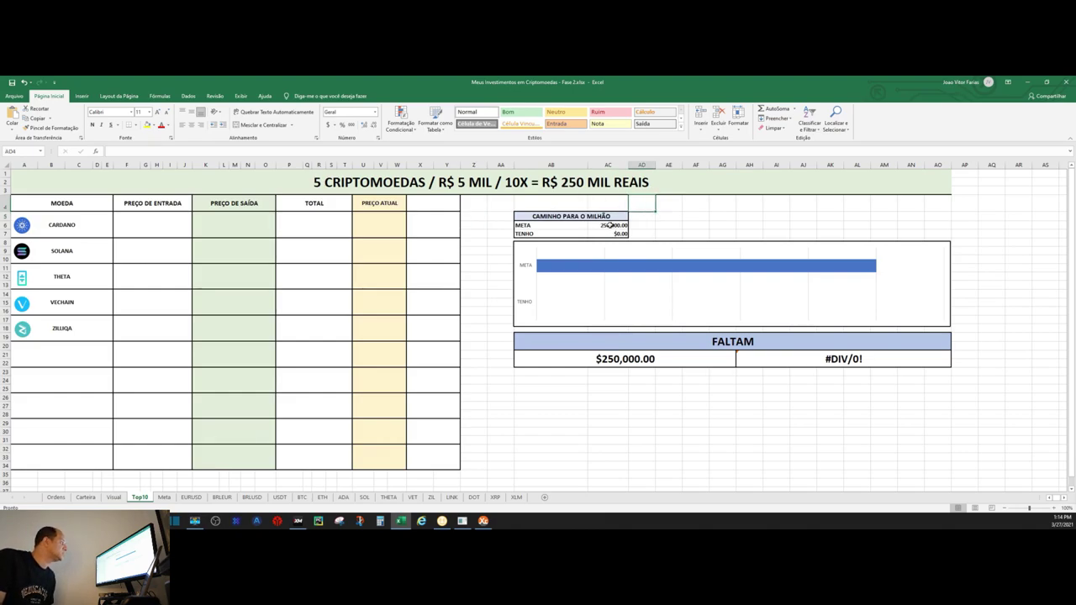
left_click(611, 225)
double_click(609, 226)
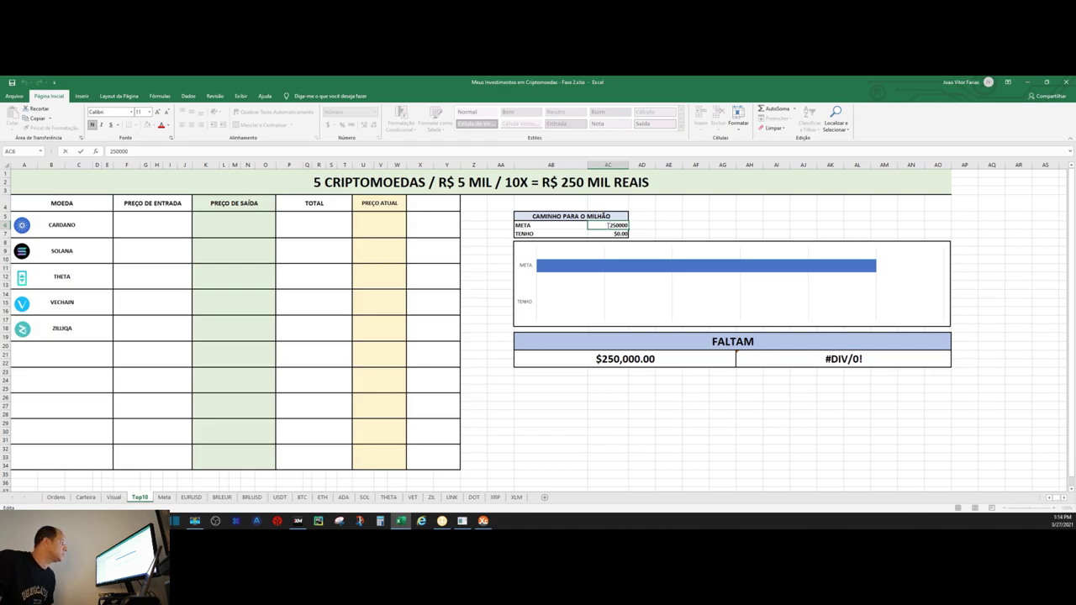
type("5000")
key("Return")
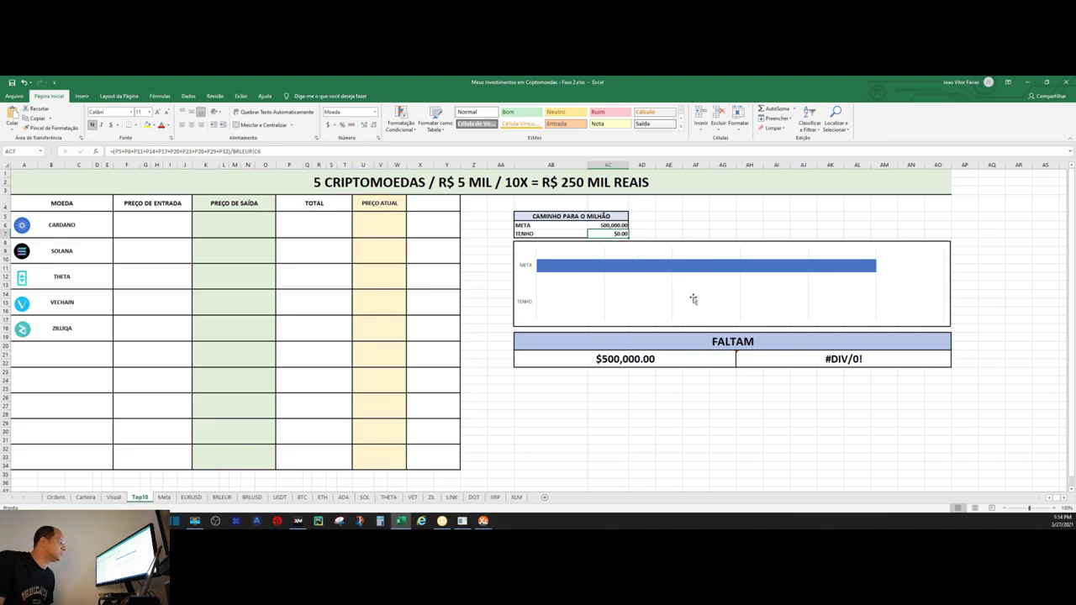
double_click(611, 226)
double_click(613, 225)
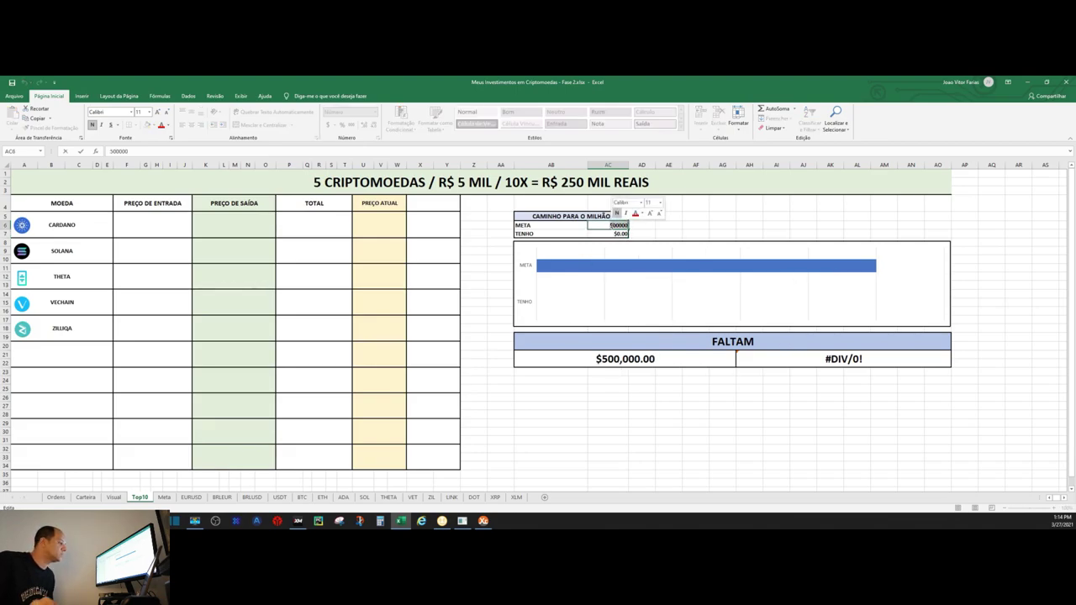
type("250")
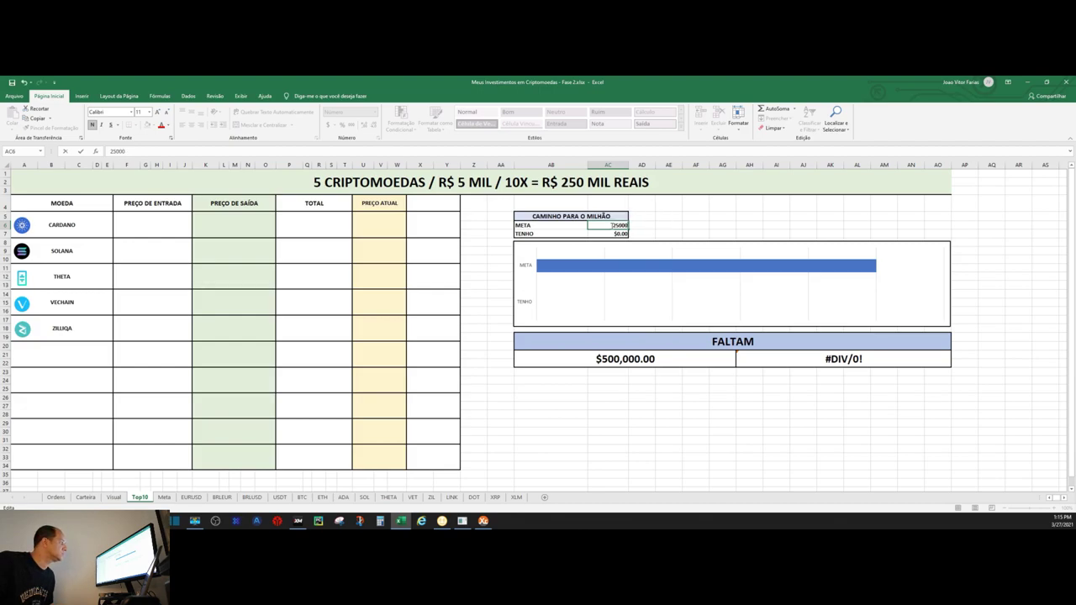
key("Return")
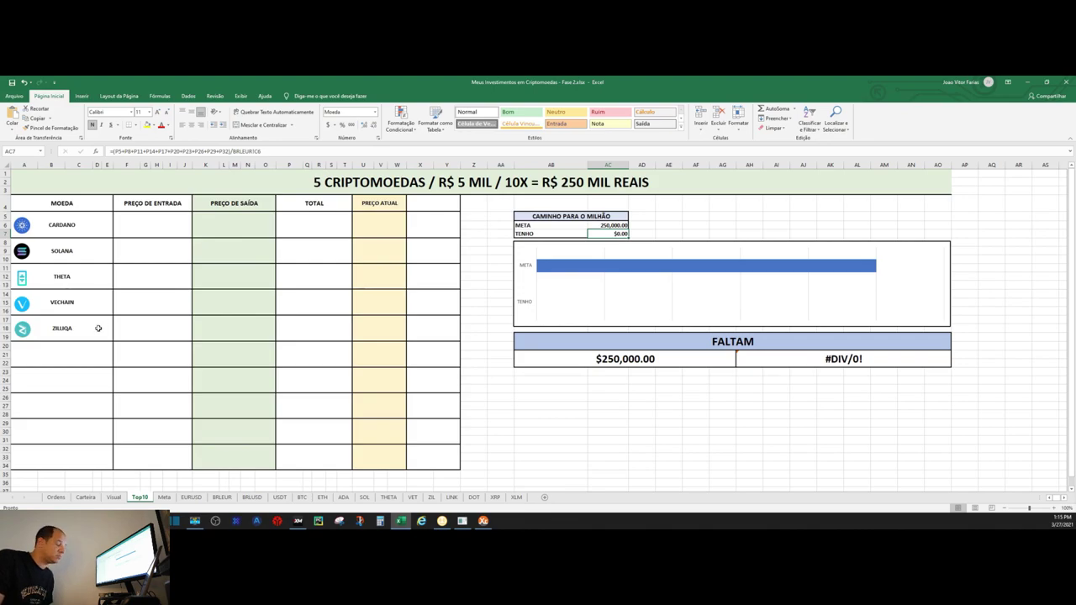
left_click(84, 349)
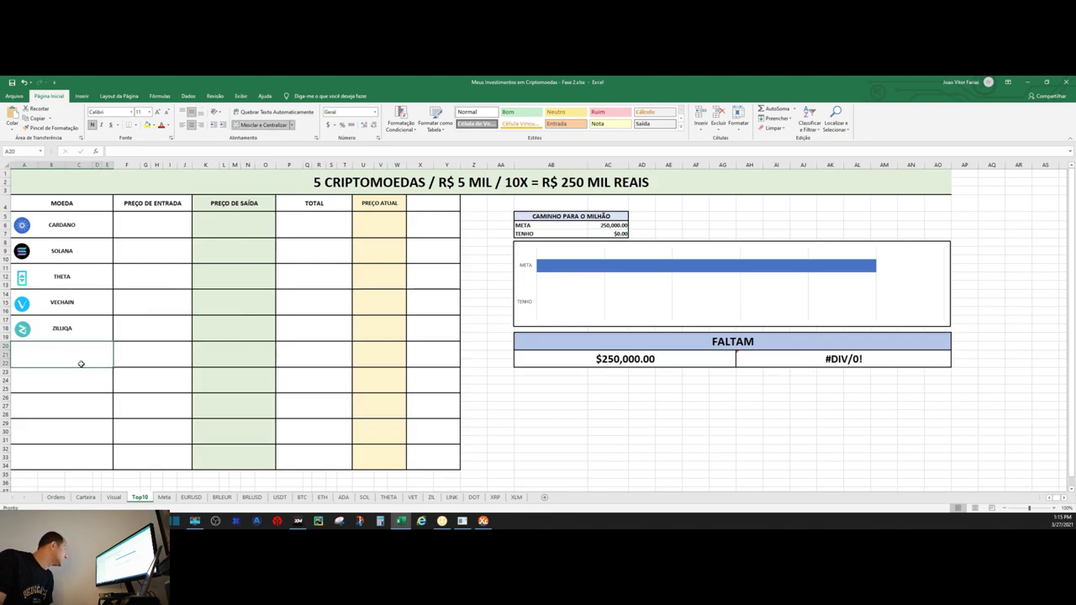
Review the empty coin rows below ZILLIQA and the CARDANO entry, then go to the Carteira sheet
left_click(79, 375)
left_click(74, 405)
left_click(71, 433)
left_click(66, 454)
left_click(63, 359)
left_click(67, 381)
left_click(67, 409)
left_click(65, 426)
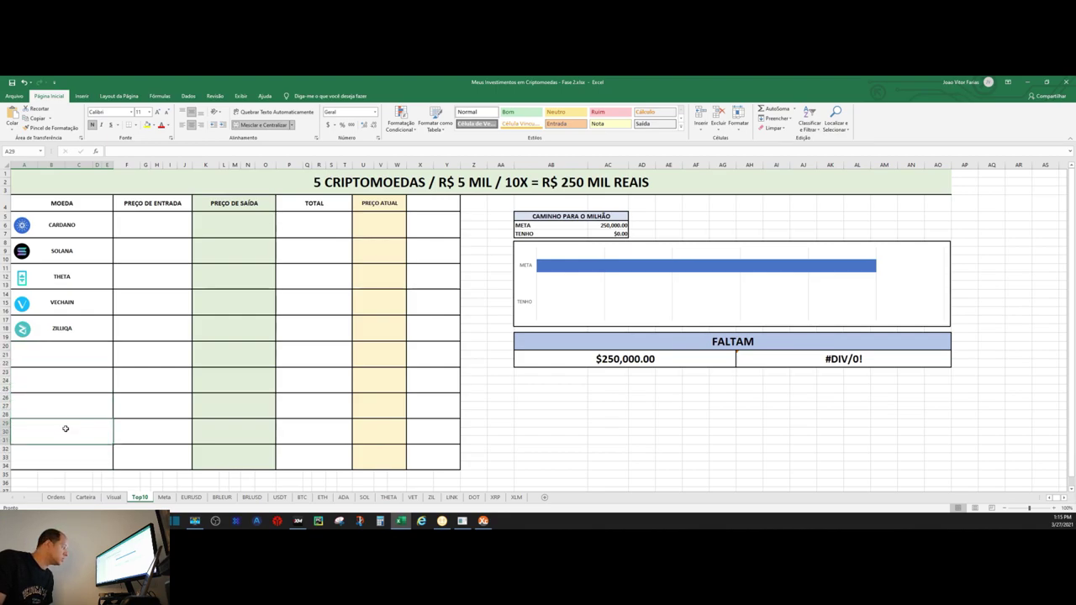
left_click(64, 454)
left_click(64, 357)
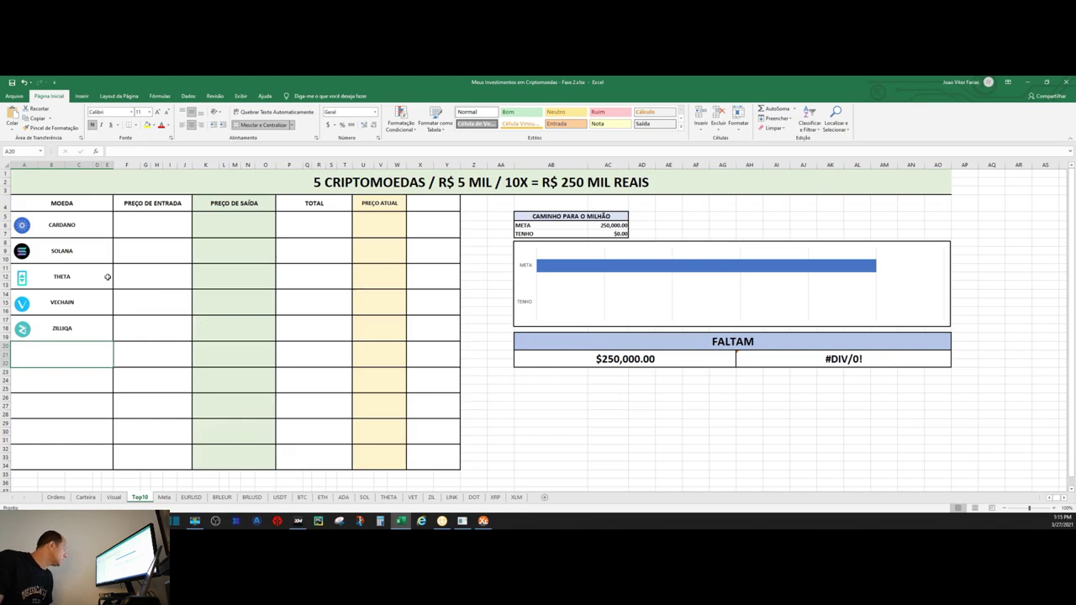
left_click(84, 225)
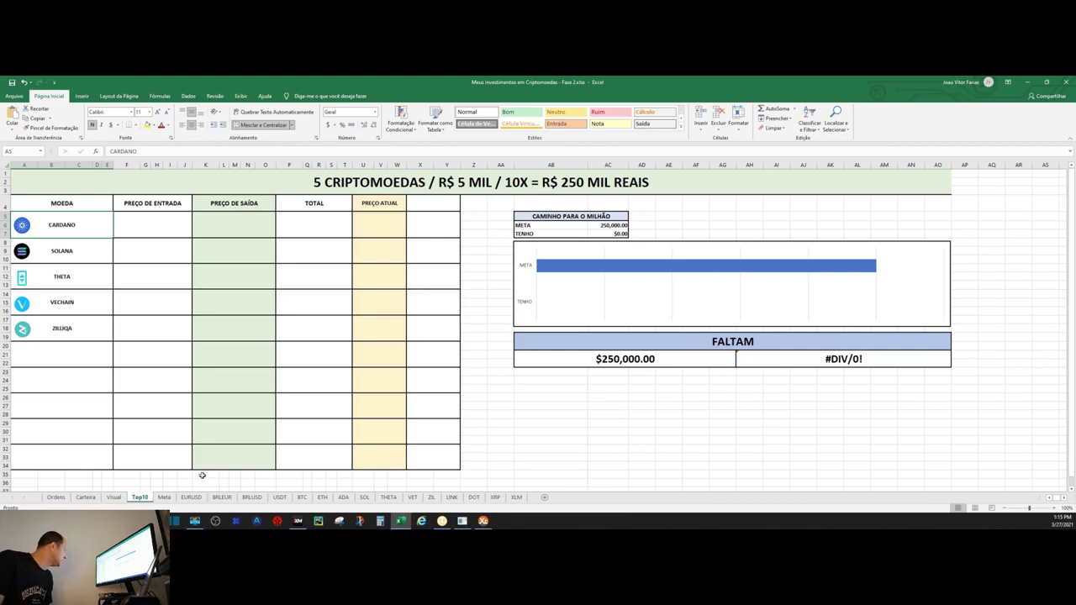
left_click(86, 498)
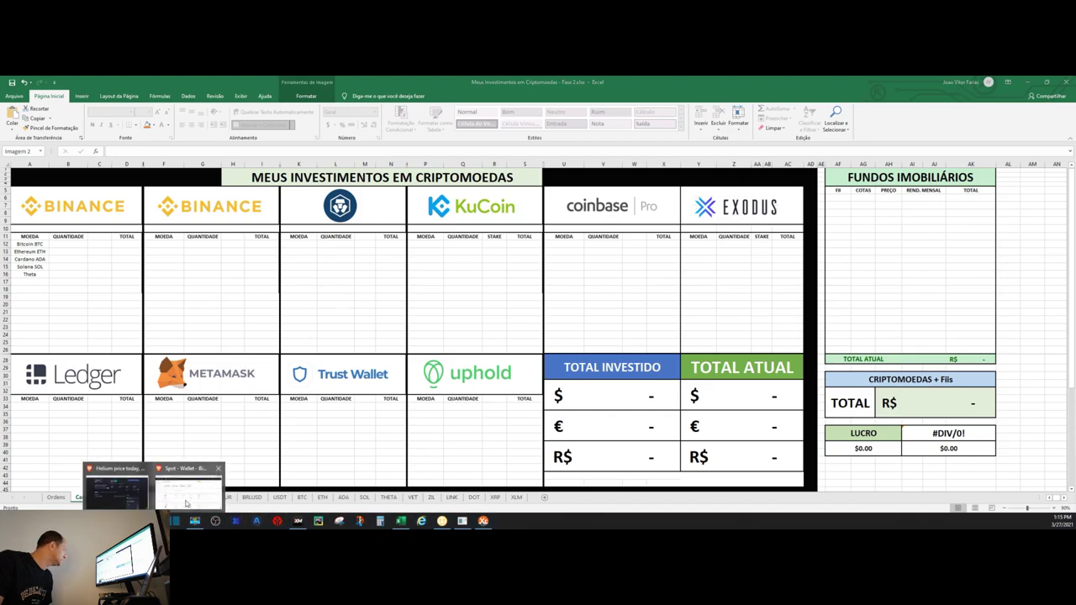
On Binance's classic trading page, switch the trading pair to ADA/USDT
mouse_move(194, 521)
left_click(187, 483)
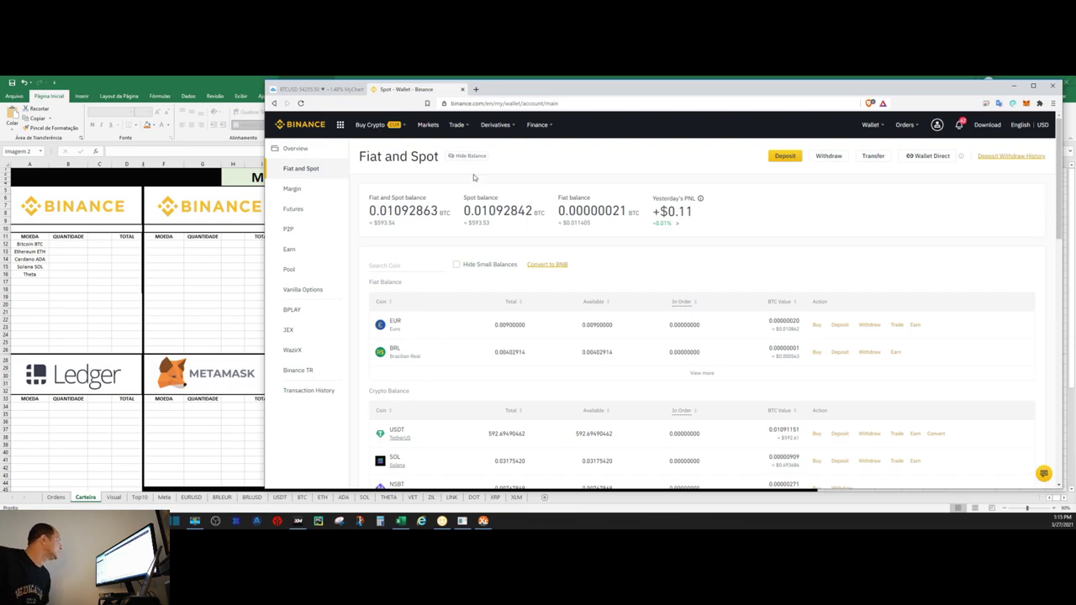
mouse_move(458, 125)
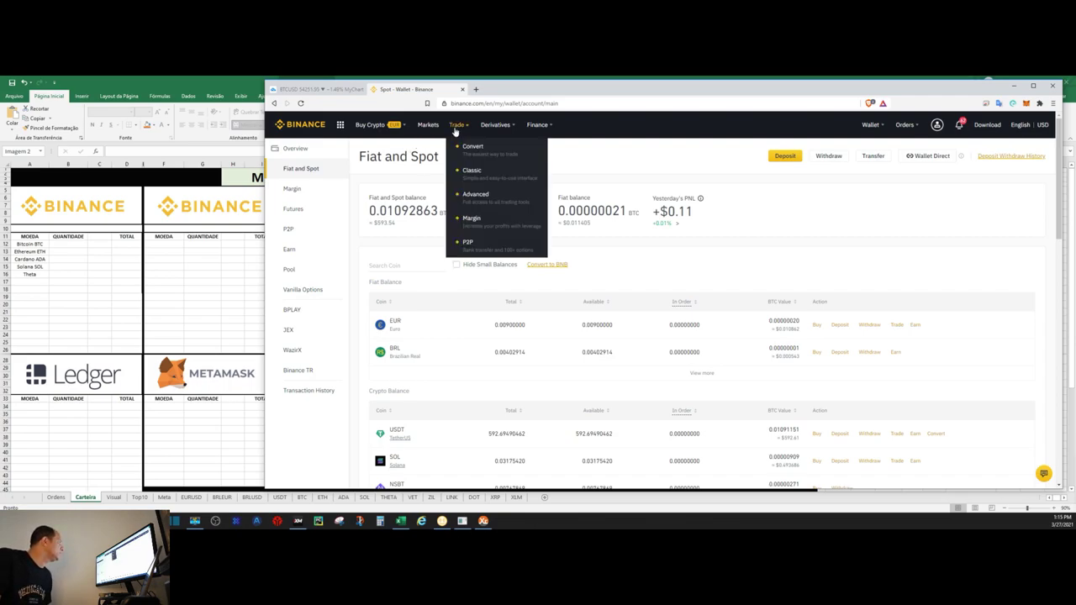
left_click(471, 172)
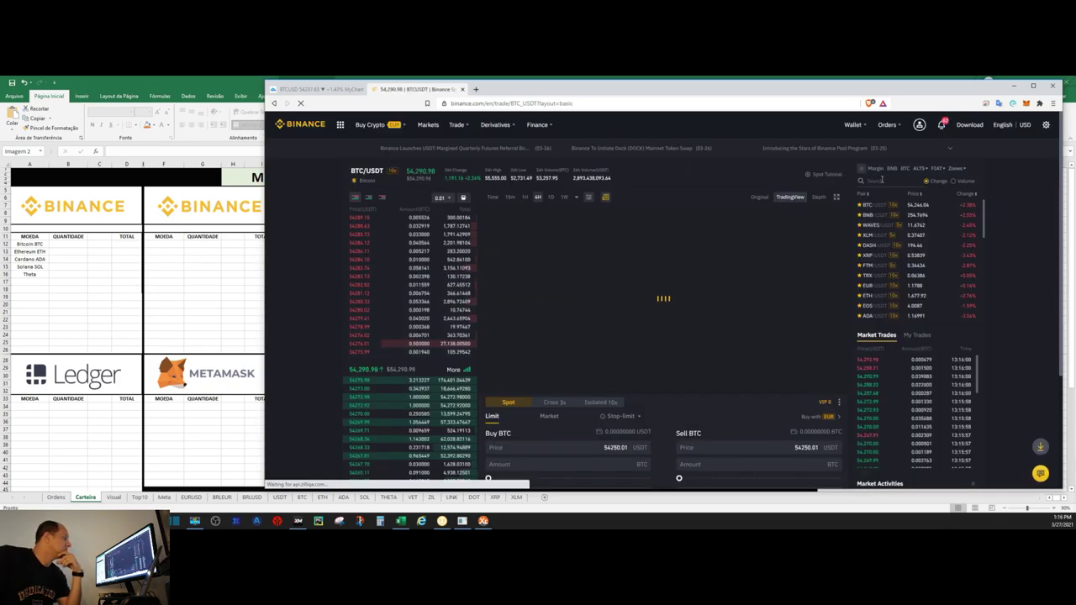
type("ADA")
left_click(871, 204)
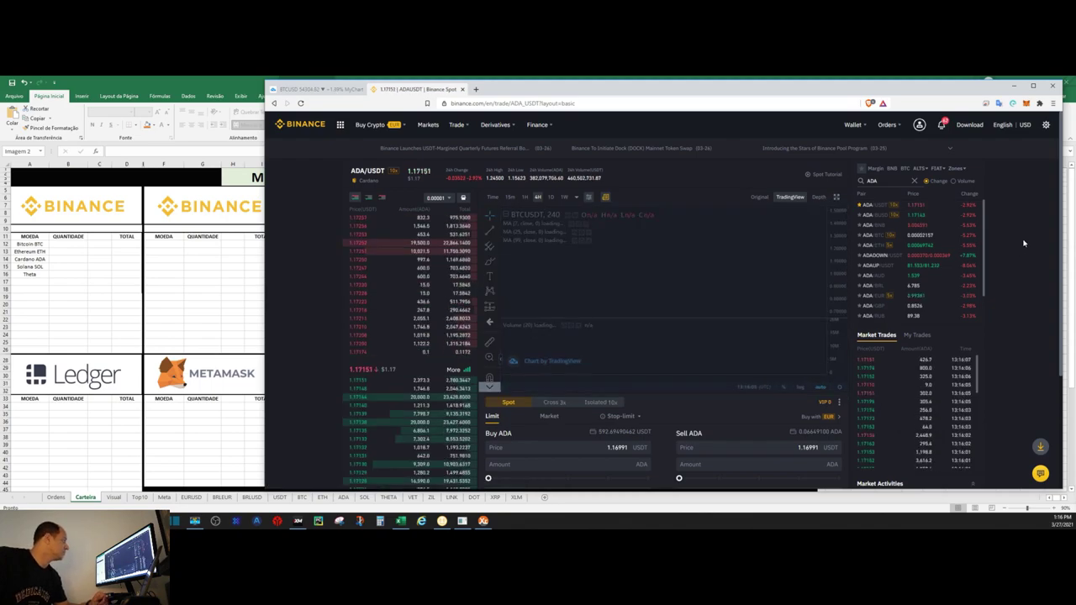
Check the Buy ADA form and chart, then show TradingView's Cardano ADAUSD chart
scroll(1024, 243, "down", 3)
left_click(579, 319)
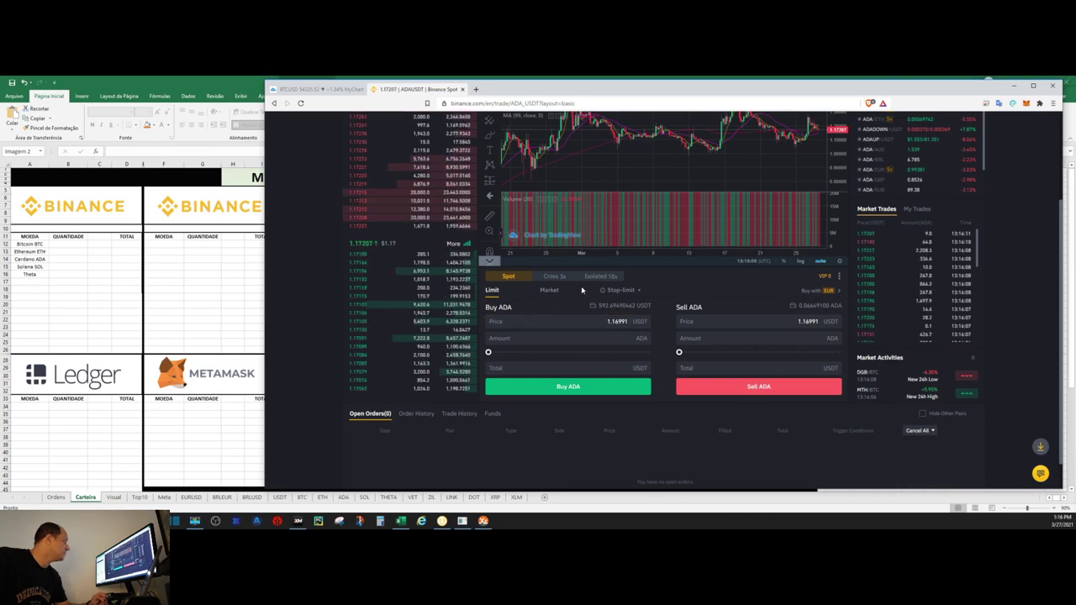
scroll(745, 322, "up", 2)
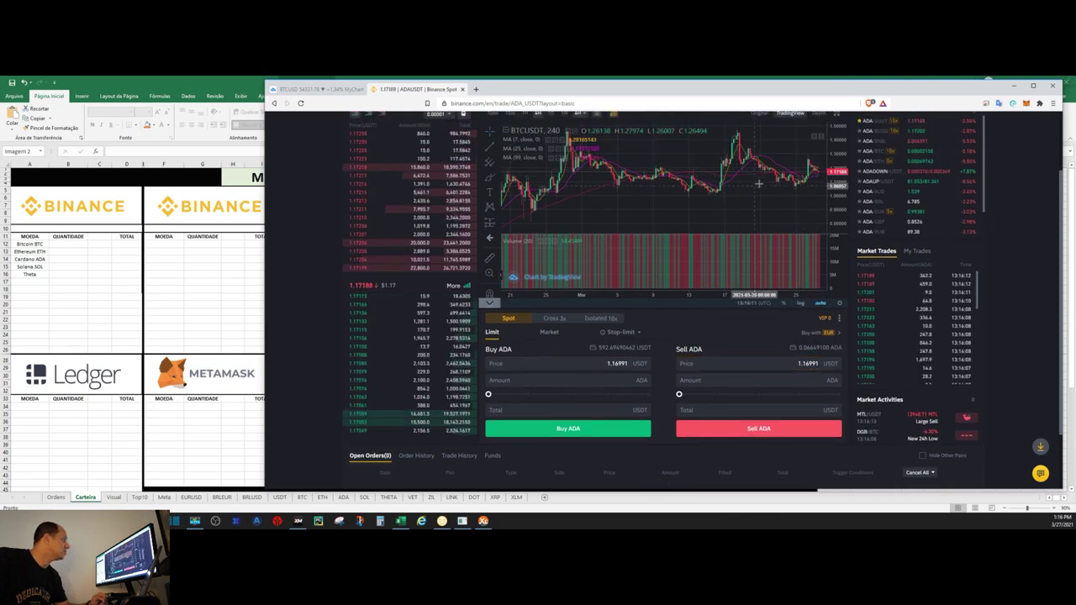
scroll(807, 219, "up", 2)
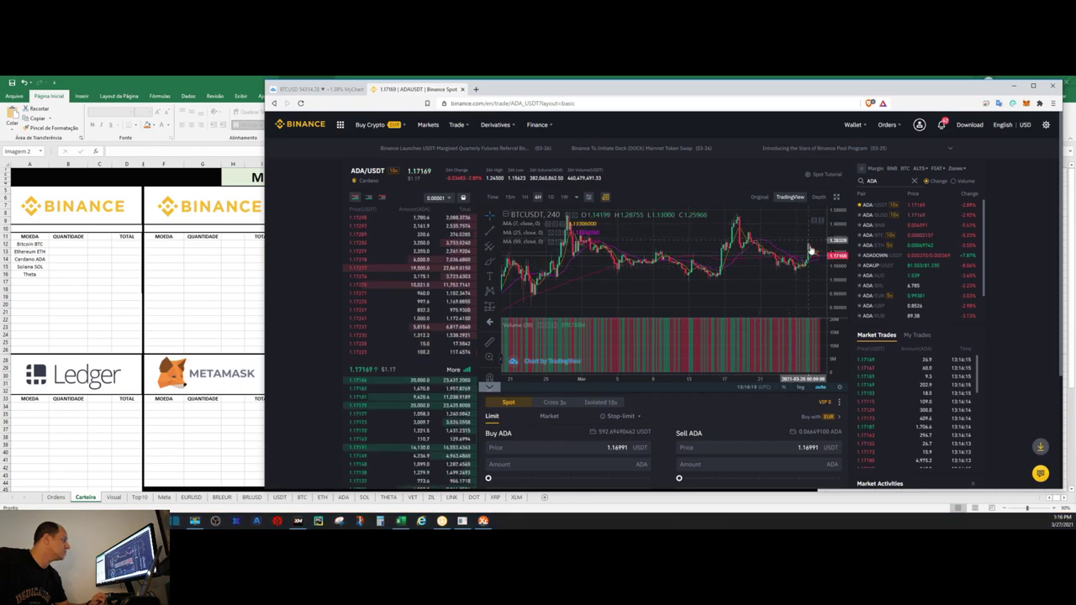
left_click_drag(776, 271, 736, 271)
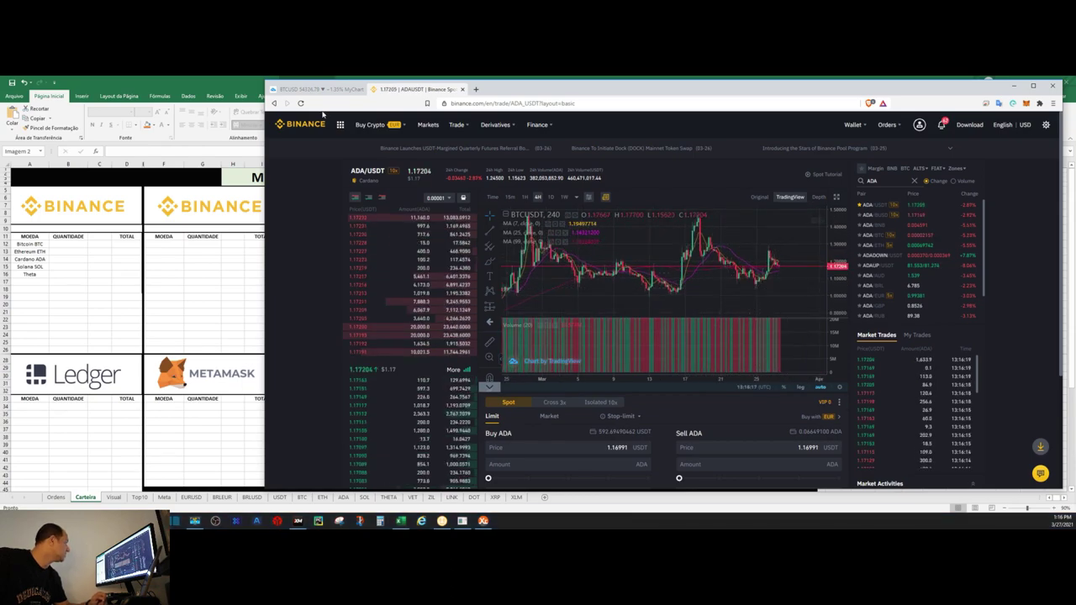
left_click(320, 89)
left_click(948, 215)
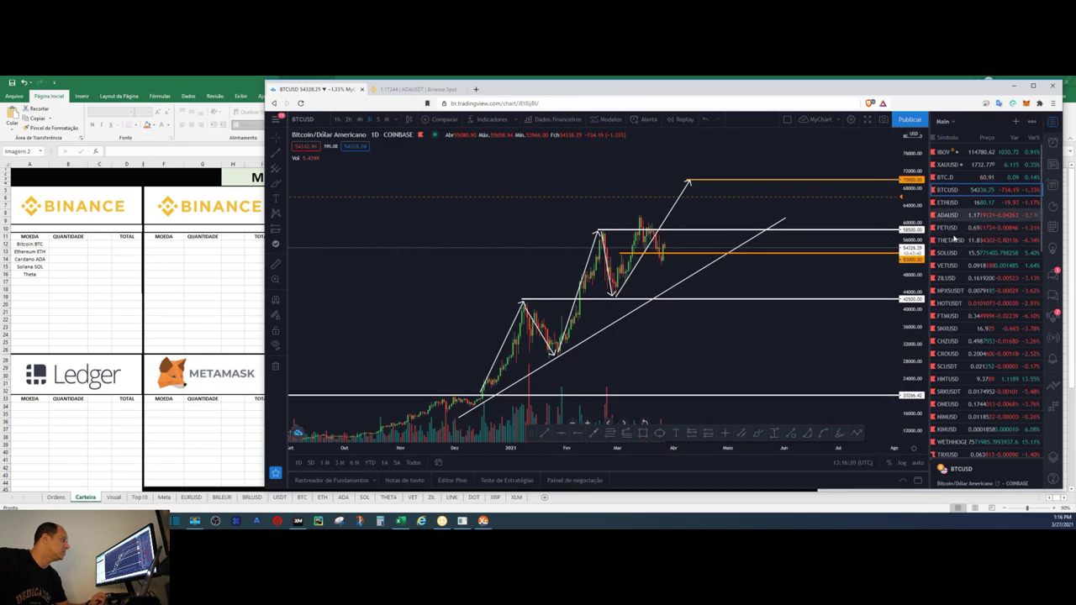
Zoom into the recent ADAUSD candles and set the chart interval to 4 hours
left_click_drag(901, 238, 771, 351)
scroll(688, 294, "up", 2)
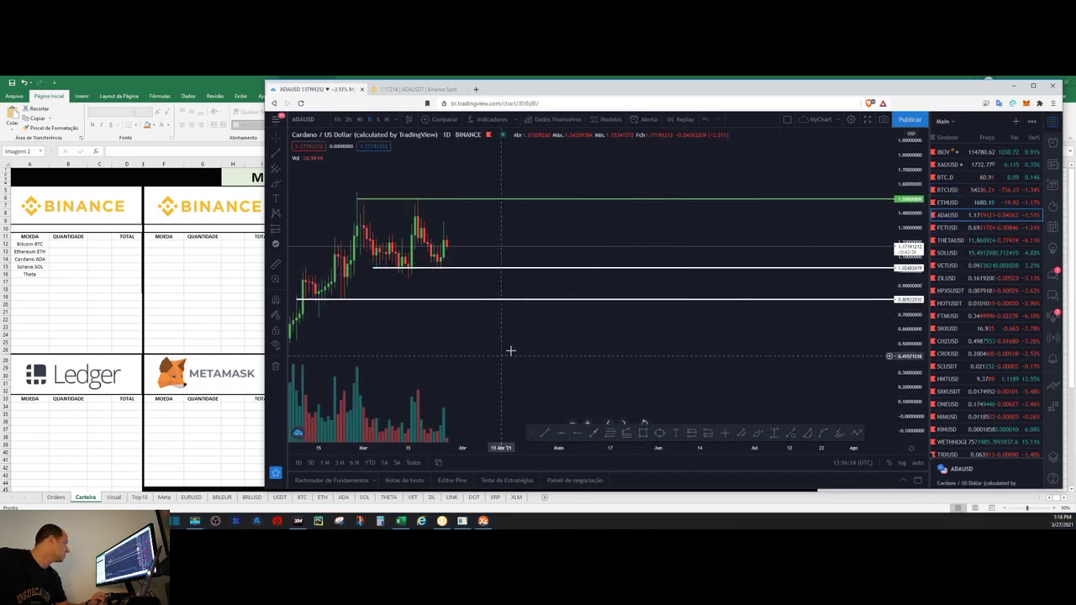
left_click_drag(687, 273, 649, 360)
left_click(360, 119)
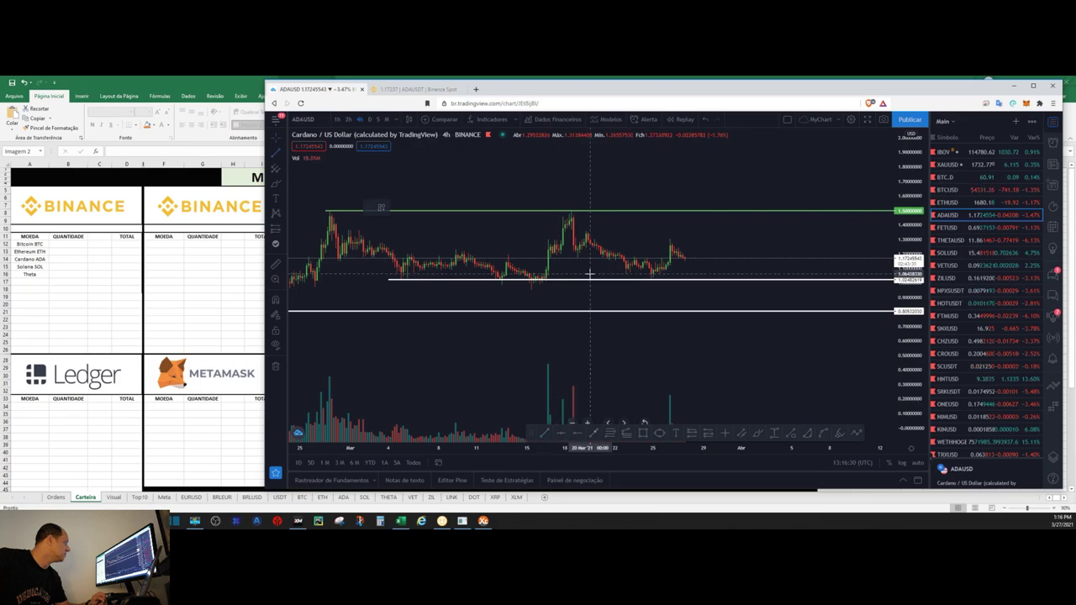
Draw a falling trend line and an upward projection arrow, then return to Binance
left_click_drag(577, 216, 687, 271)
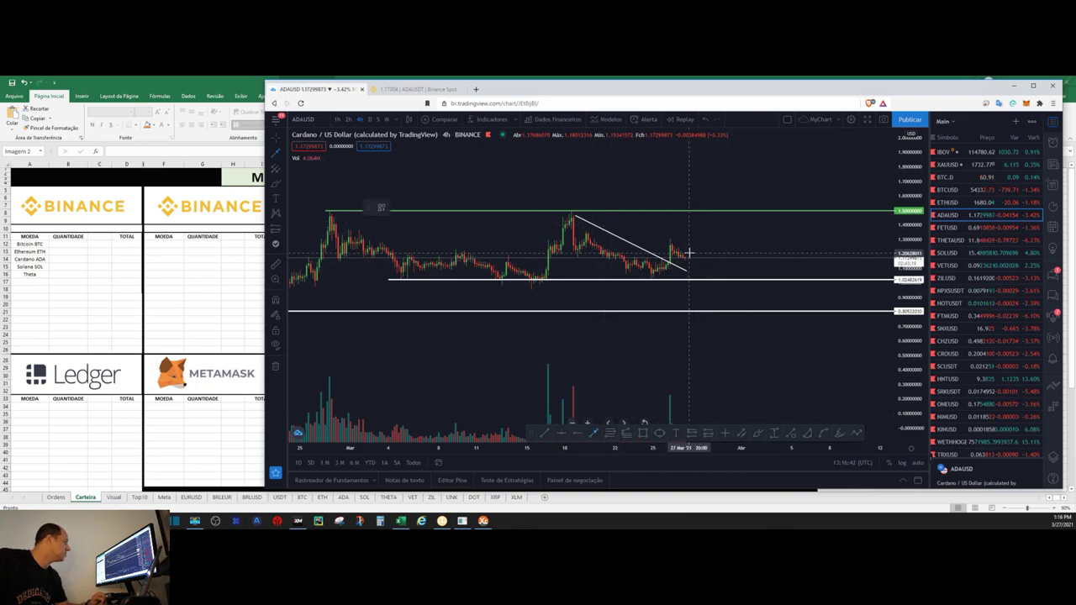
left_click(690, 258)
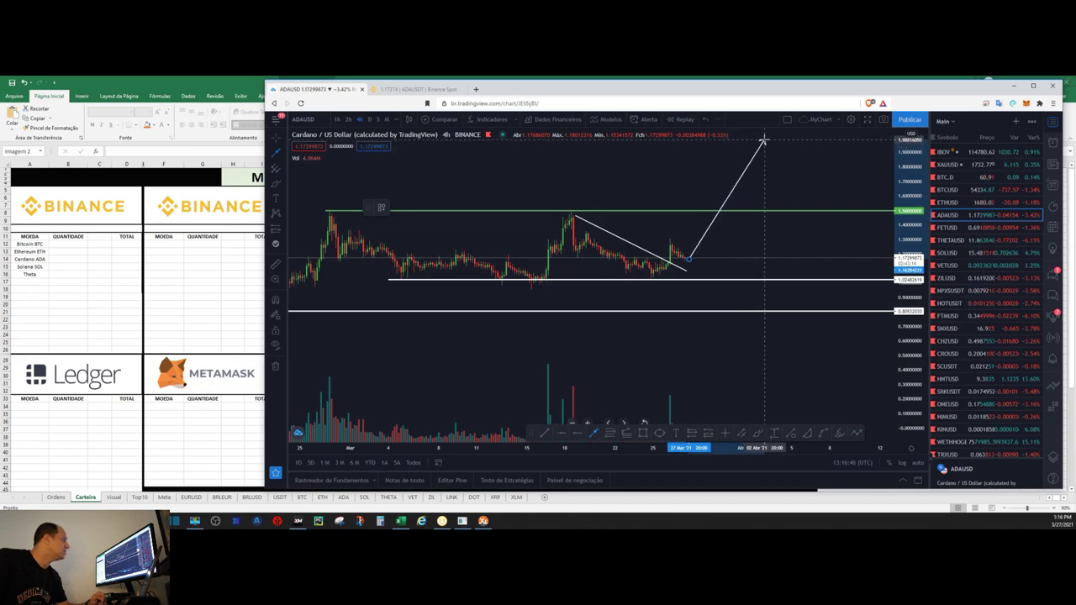
left_click(763, 137)
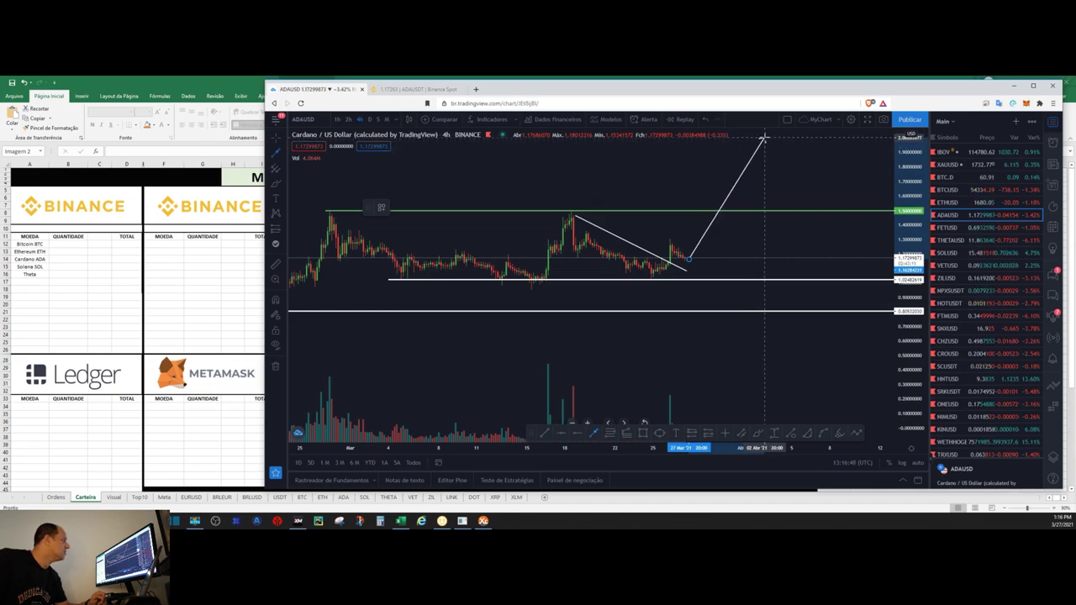
left_click_drag(799, 182, 793, 246)
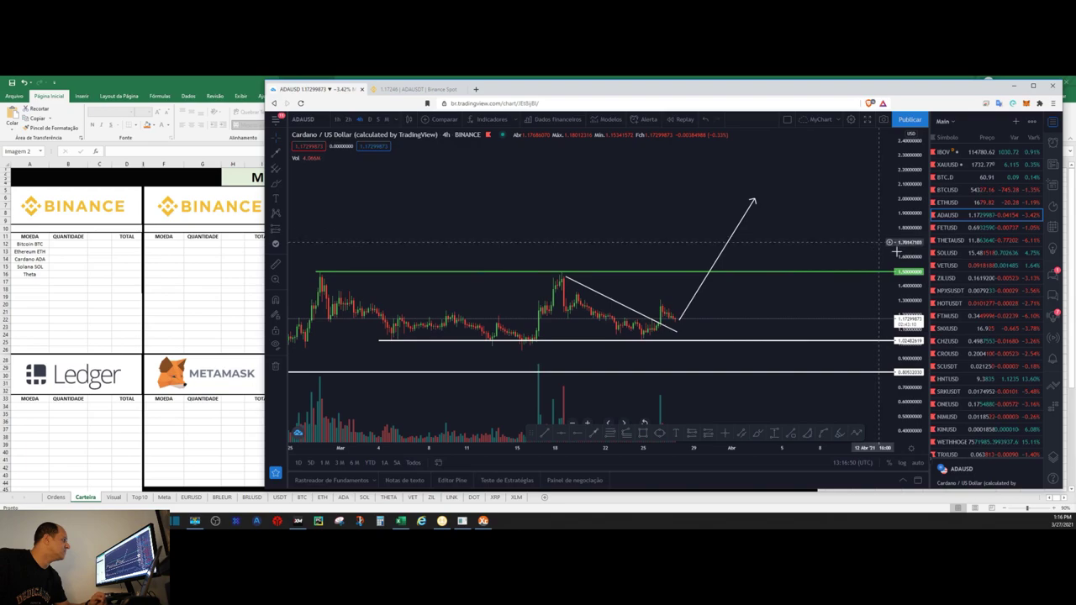
left_click_drag(906, 247, 907, 193)
left_click_drag(907, 232, 818, 215)
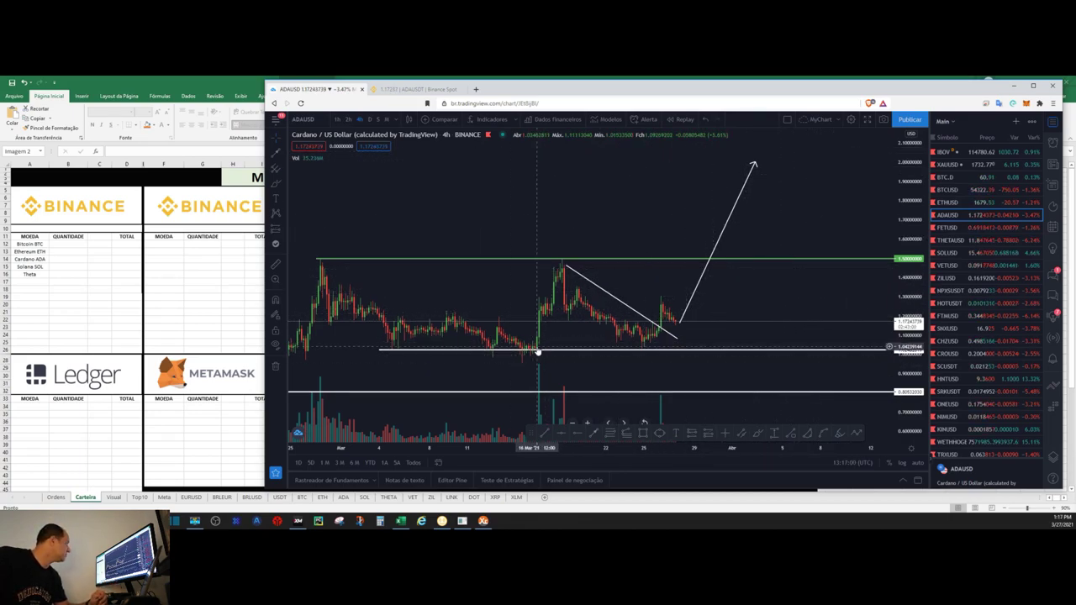
left_click(408, 89)
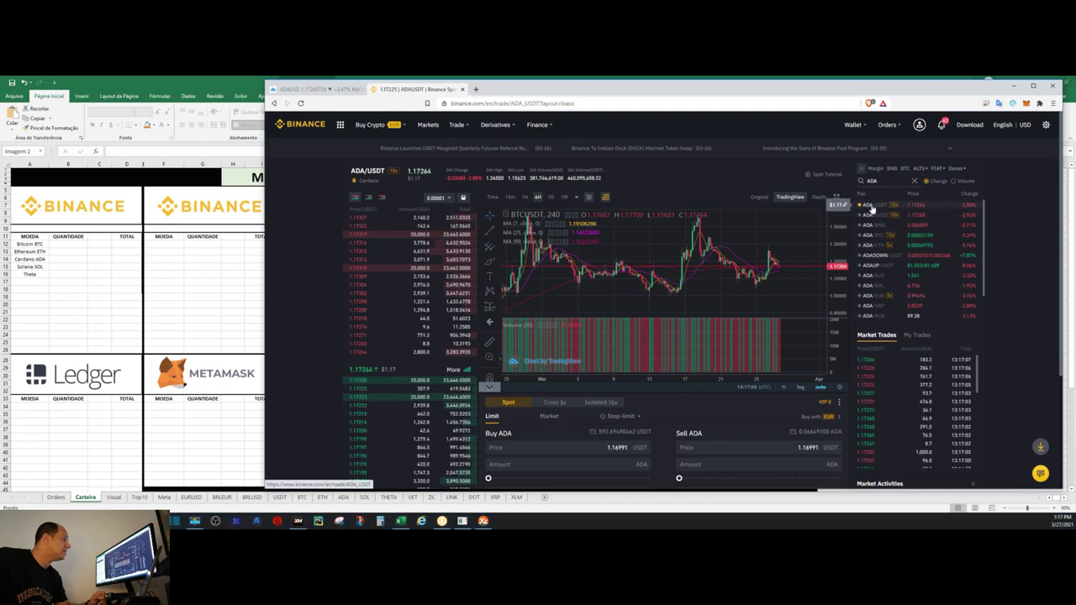
Drag the Buy ADA slider to about 9–10% of the balance
scroll(1026, 250, "down", 3)
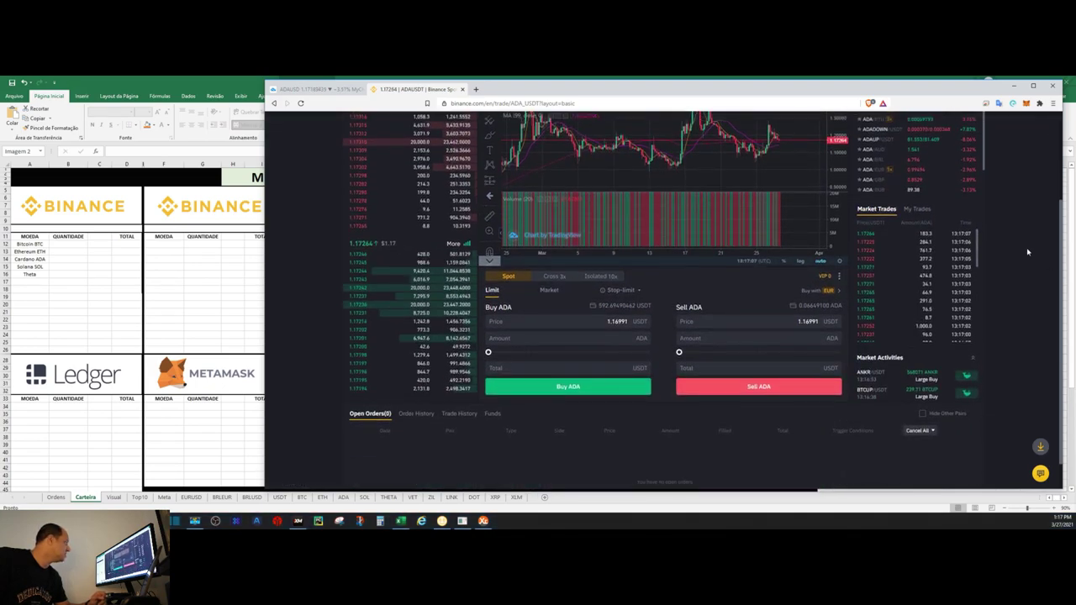
scroll(1027, 250, "down", 1)
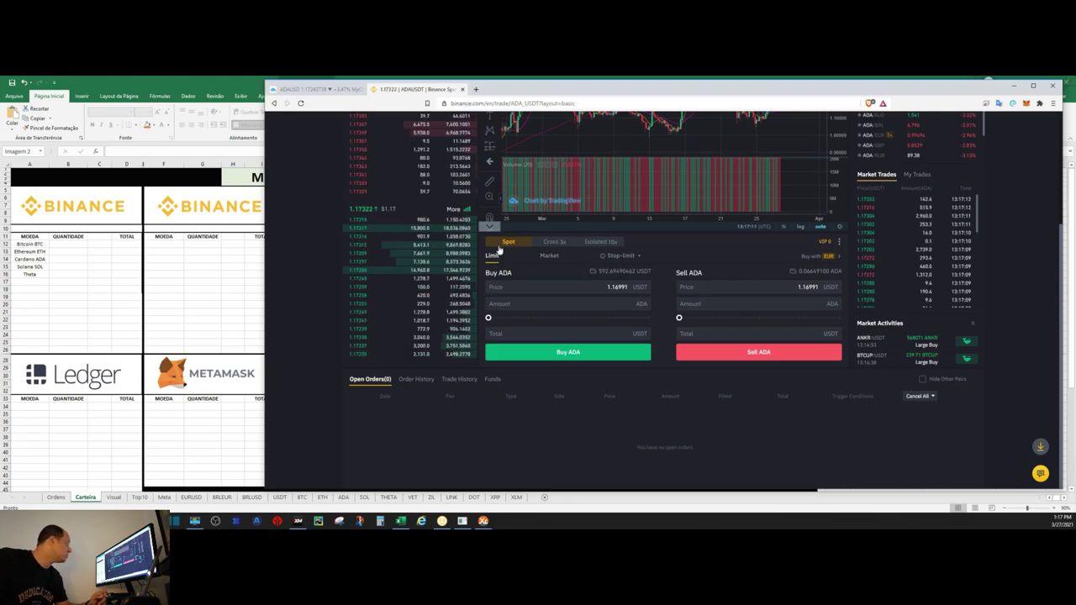
left_click_drag(493, 318, 502, 318)
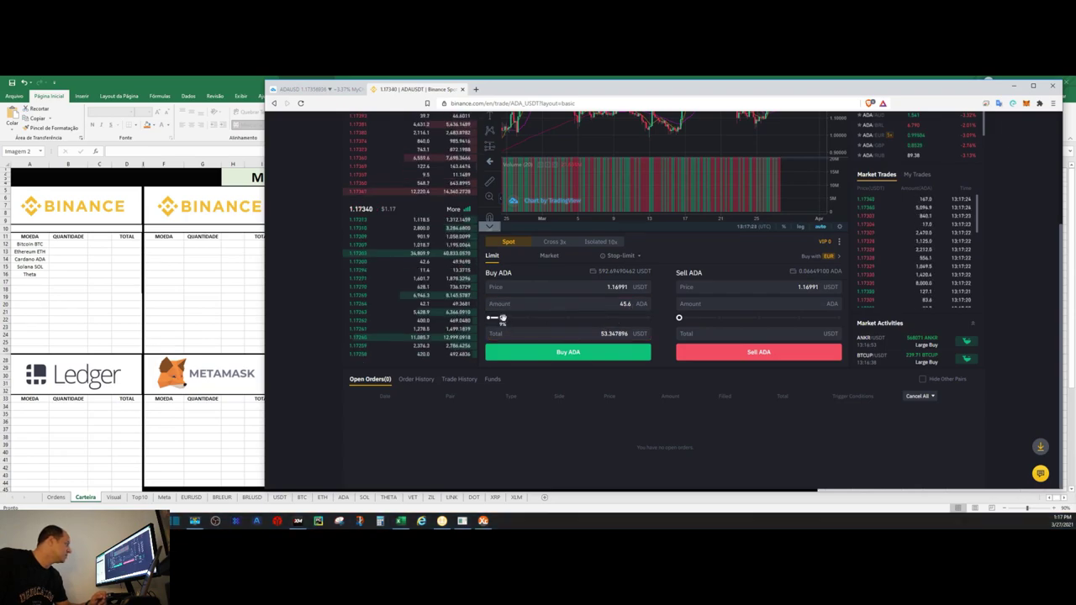
left_click_drag(502, 318, 504, 318)
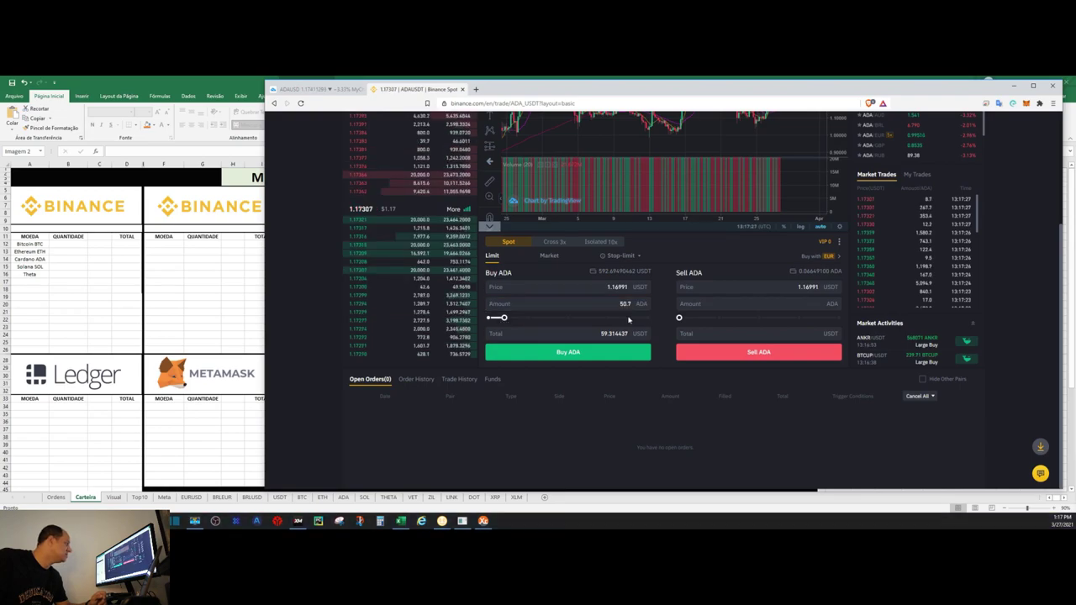
Try typed ADA amounts up to 55, then switch the buy form to a Market order
double_click(625, 304)
type("60")
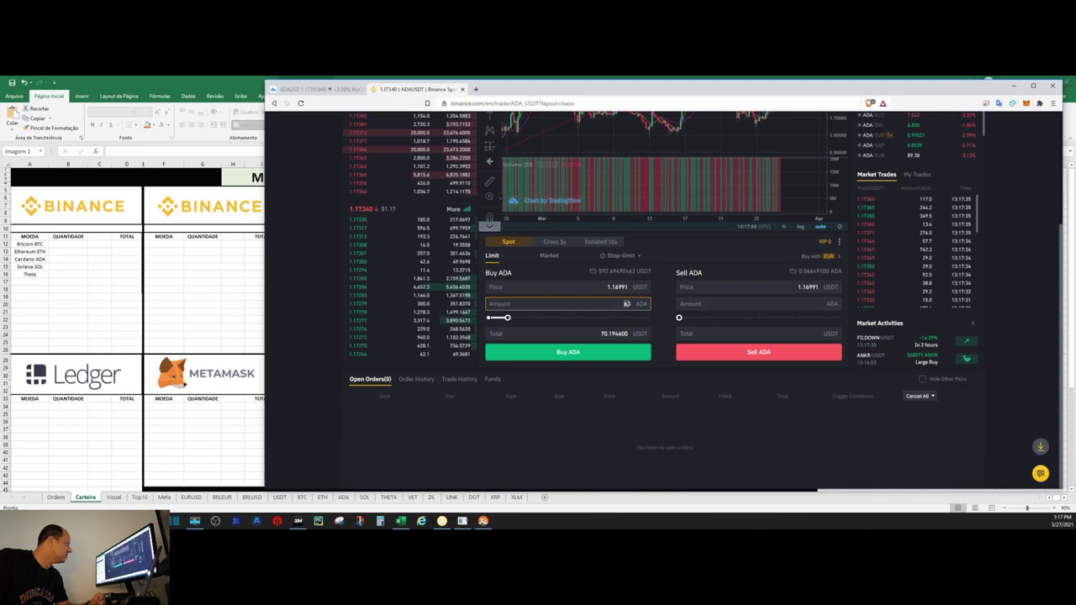
double_click(628, 303)
type("55")
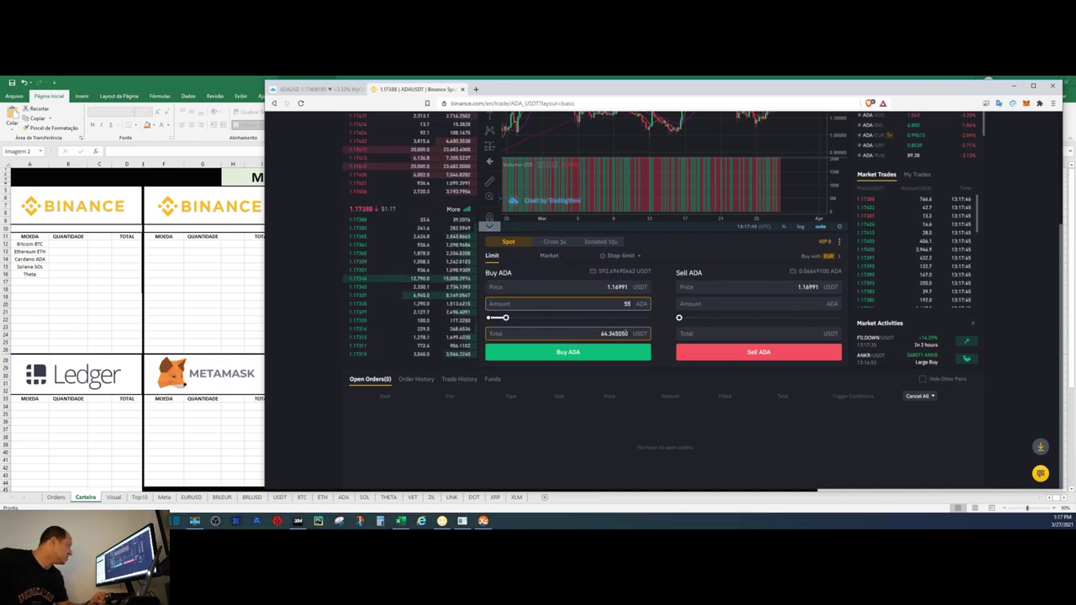
left_click(549, 256)
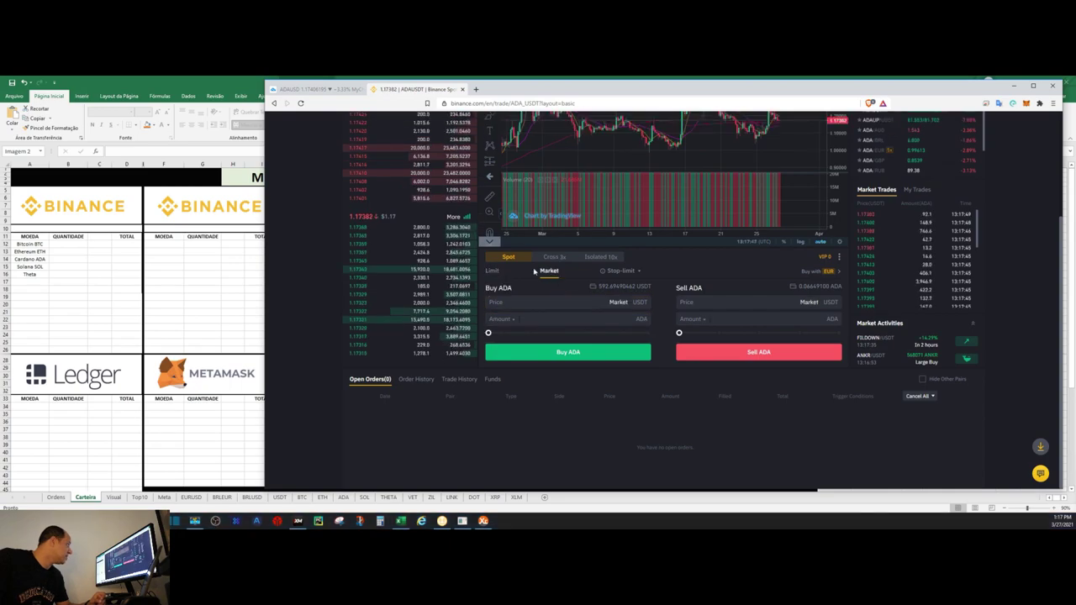
Place a market buy order for 55 ADA
left_click(625, 320)
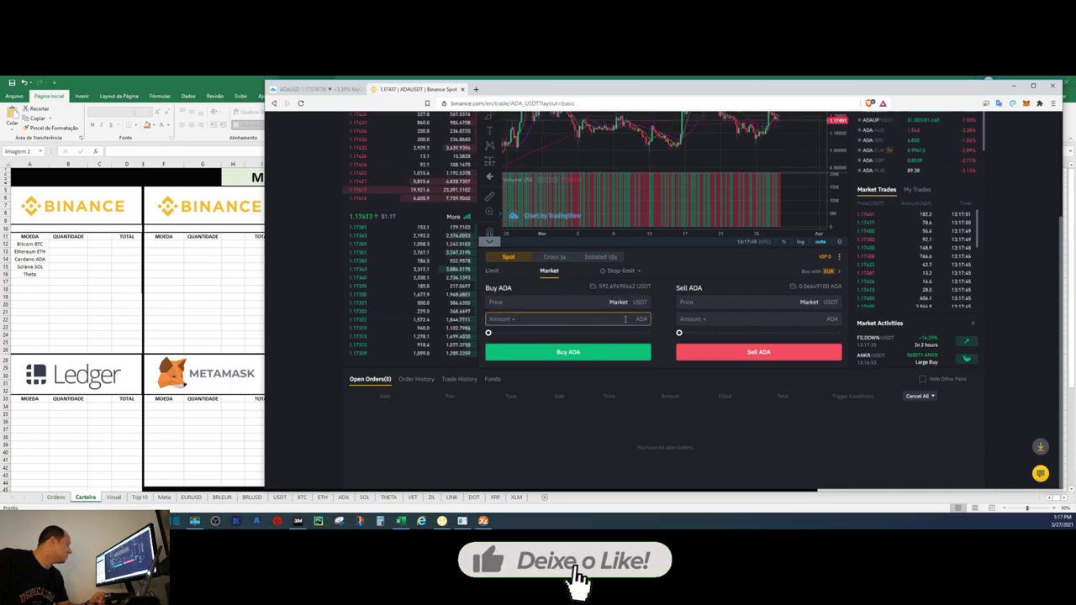
type("55")
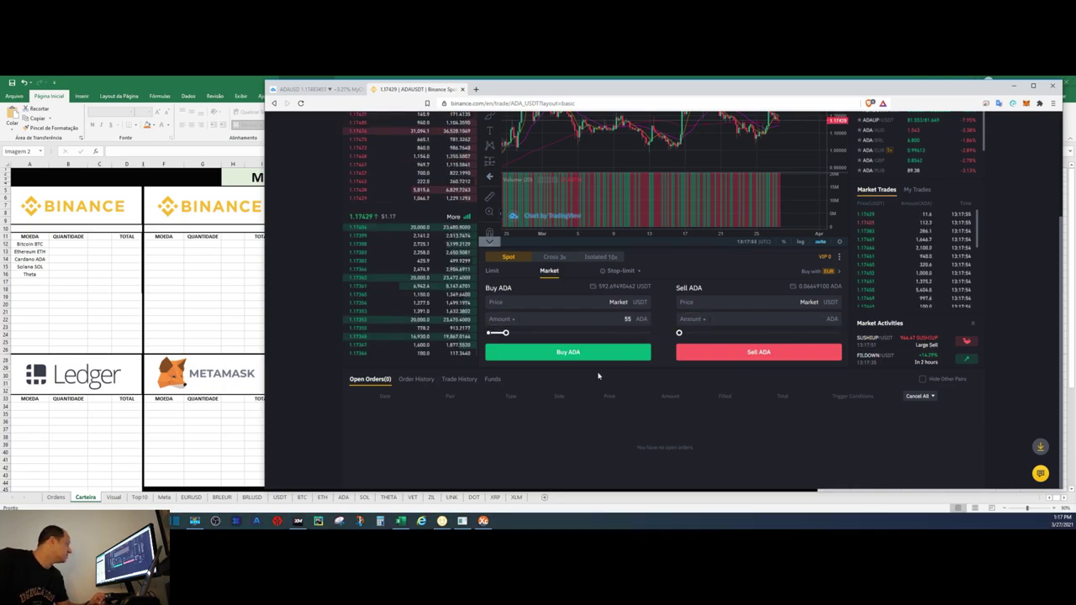
left_click(578, 354)
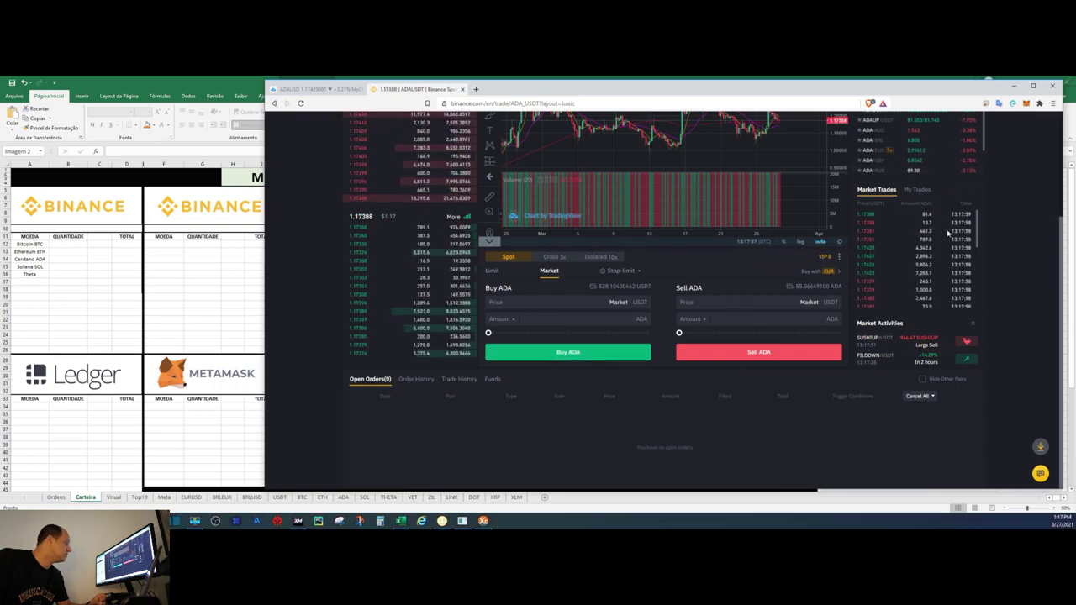
Check the filled order in Order History: 55.0 ADA executed, 64.59090 USDT total
left_click(415, 380)
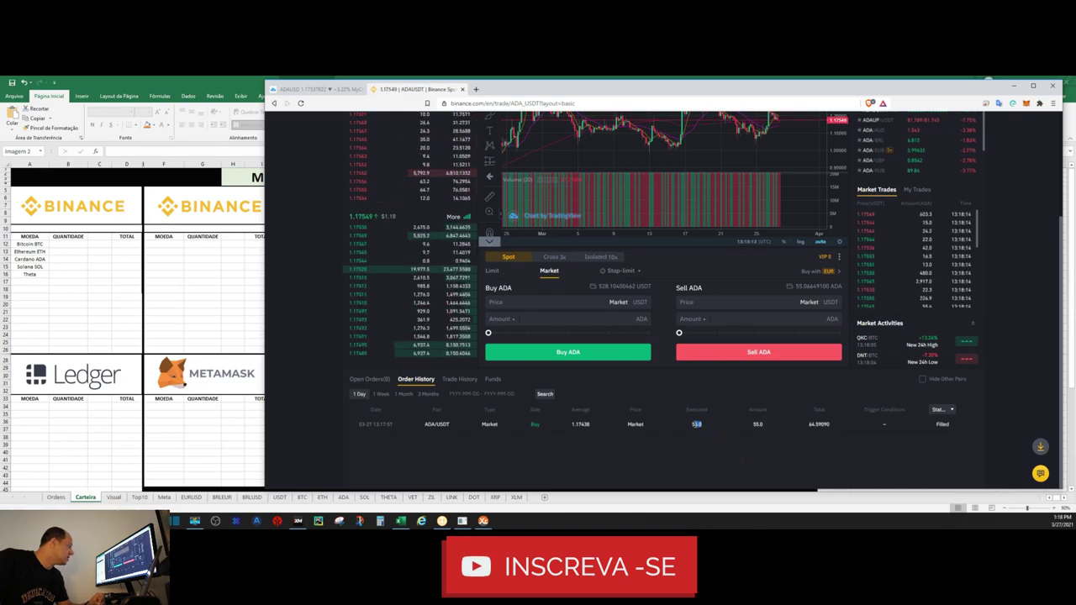
double_click(697, 425)
double_click(820, 425)
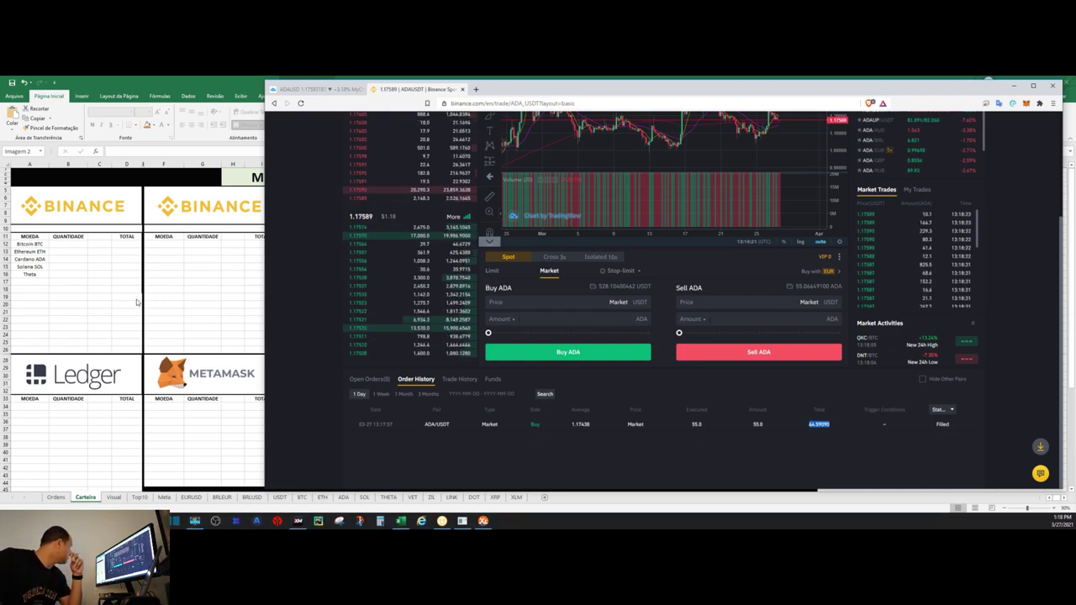
left_click(107, 302)
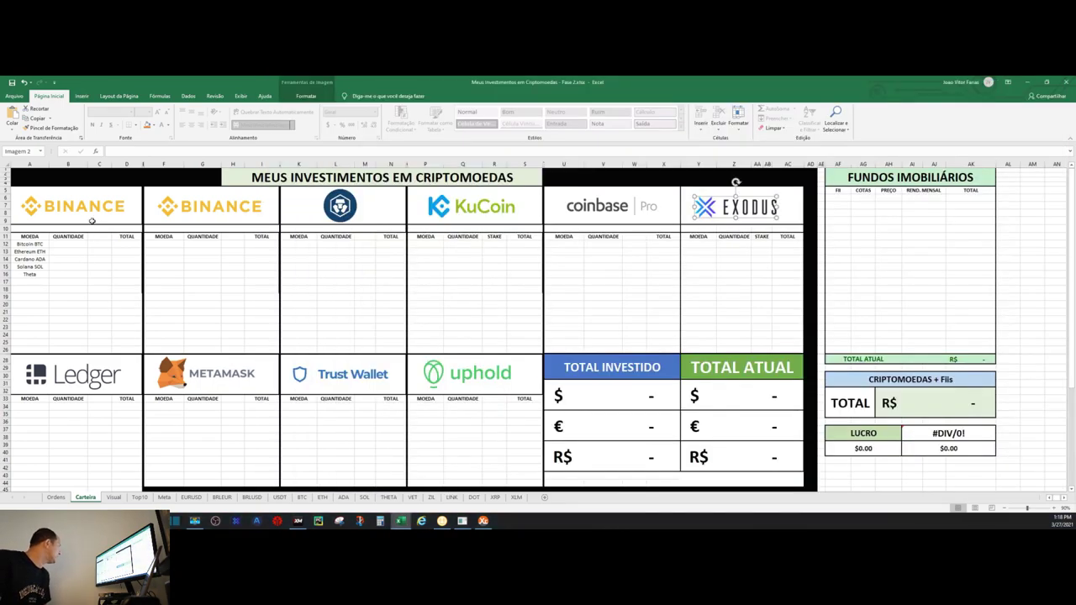
Enter 55 as the Cardano ADA quantity in B14
left_click(72, 259)
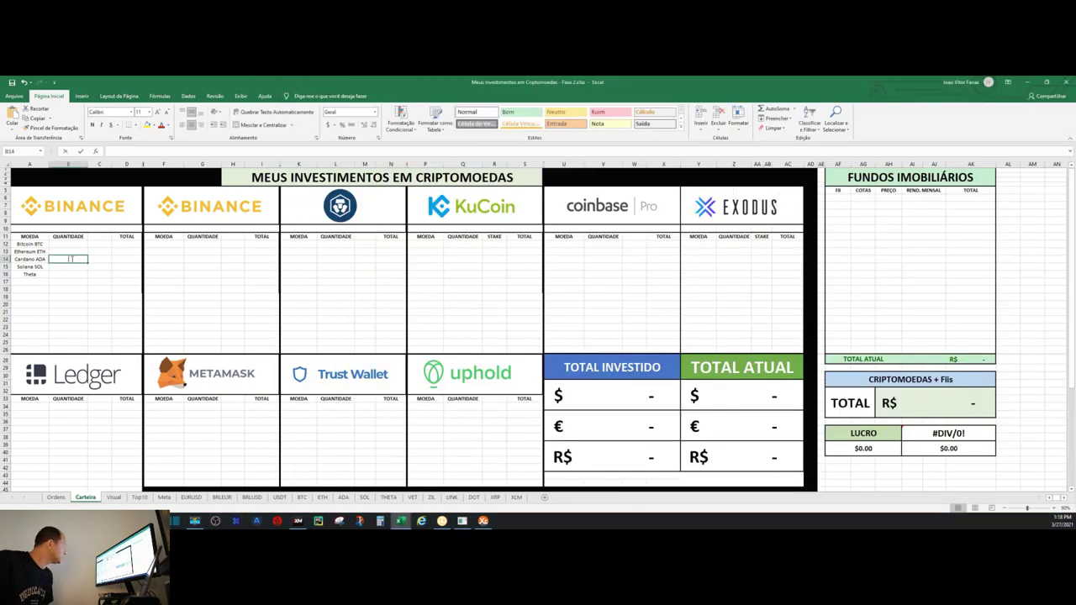
type("55")
key("Return")
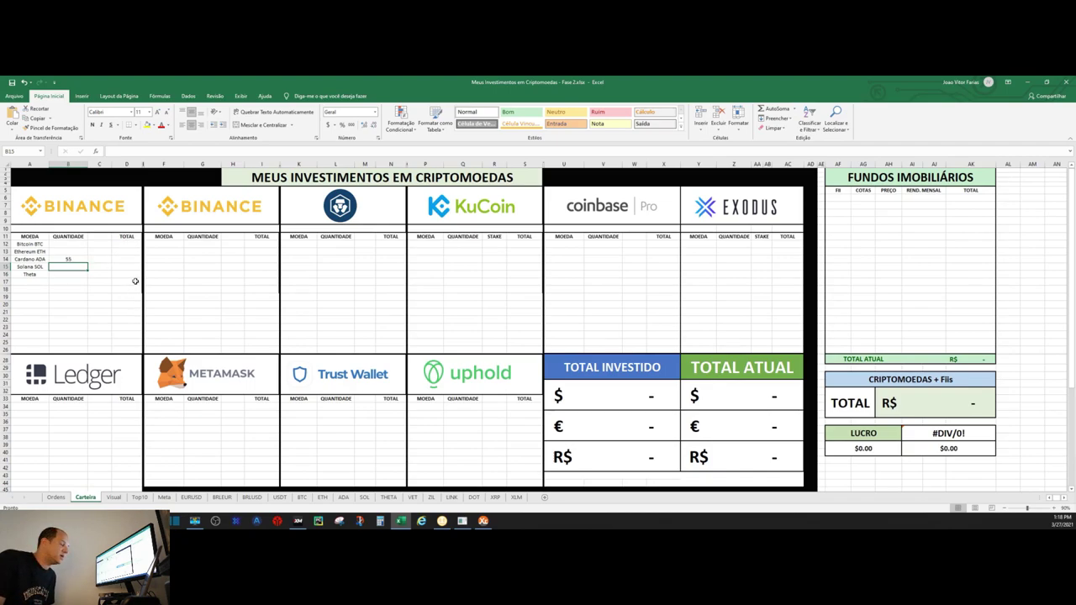
Set D14 to B14 times the ADA sheet's Cardano price, giving $64.52
left_click(123, 258)
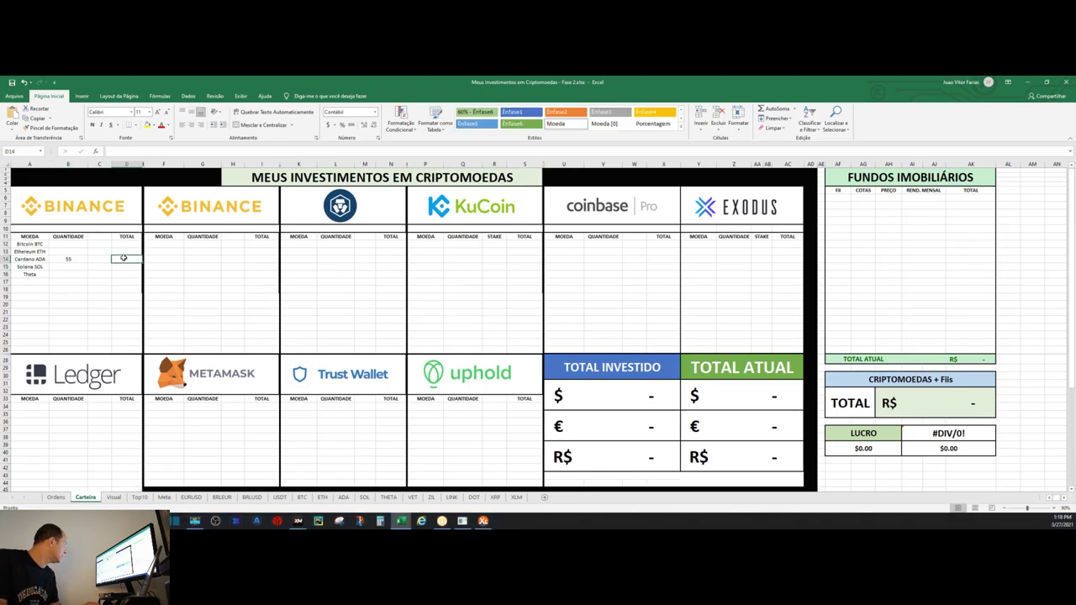
type("=")
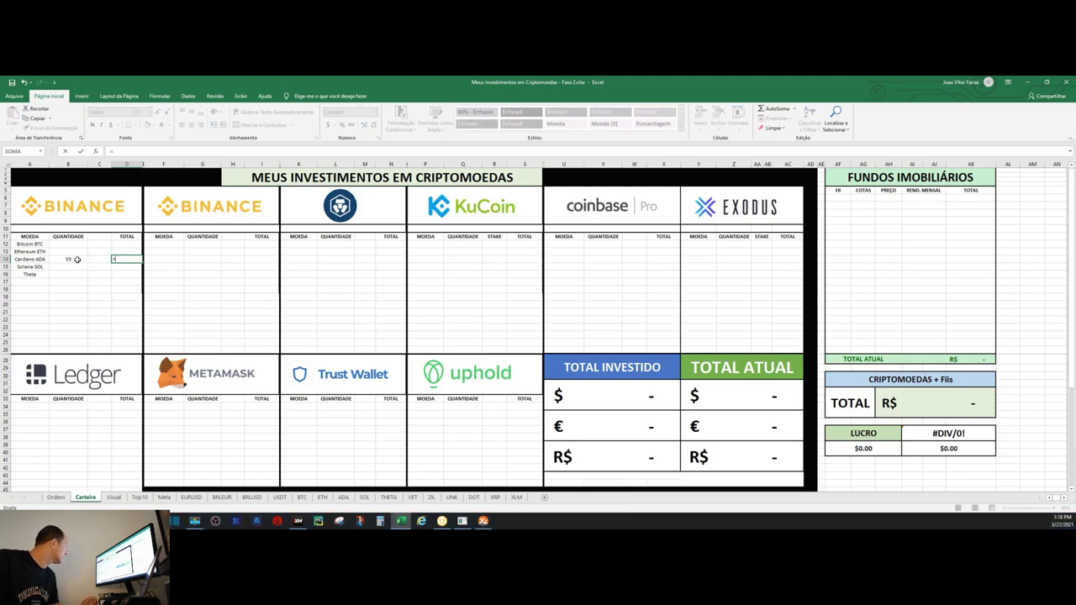
left_click(76, 259)
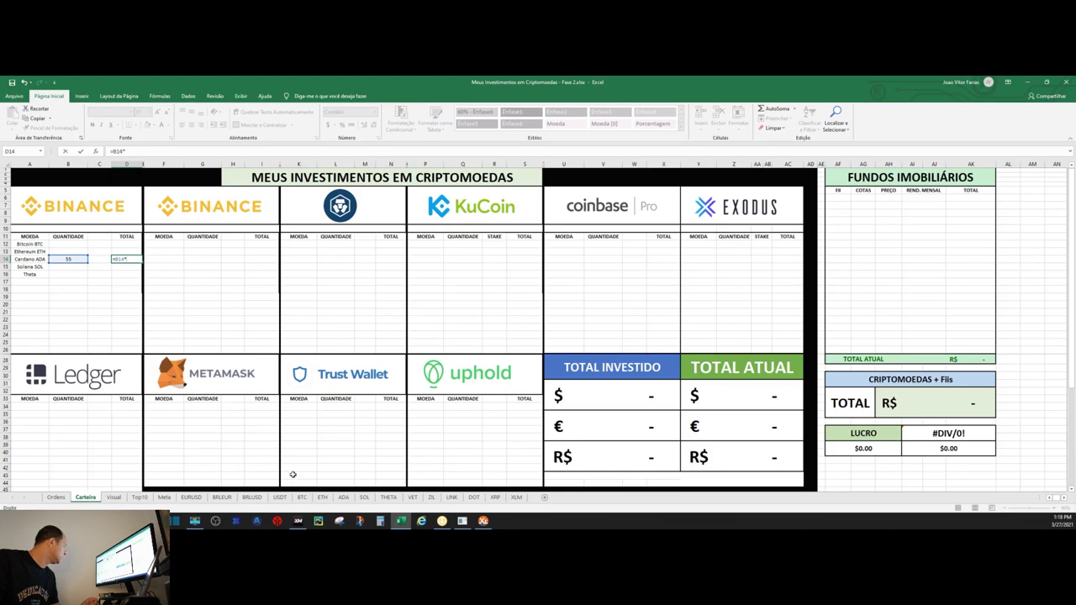
left_click(344, 498)
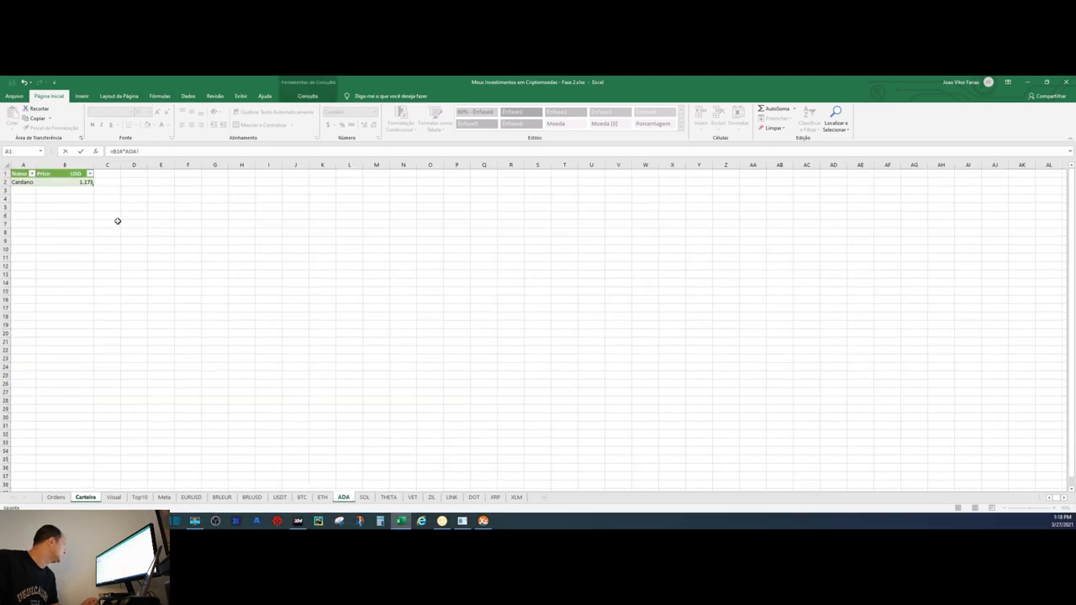
left_click(84, 183)
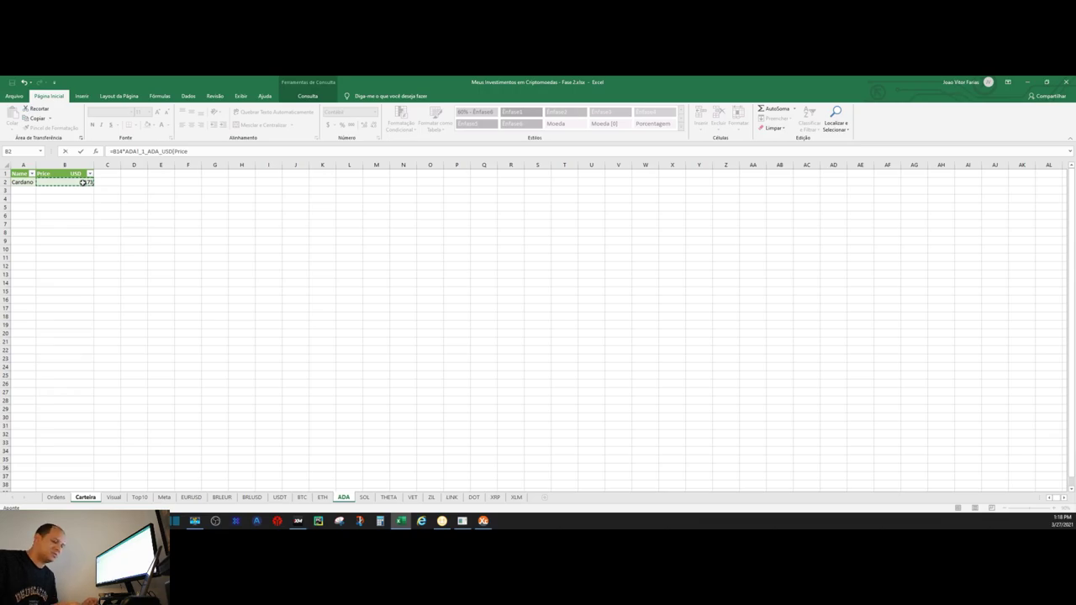
key("Return")
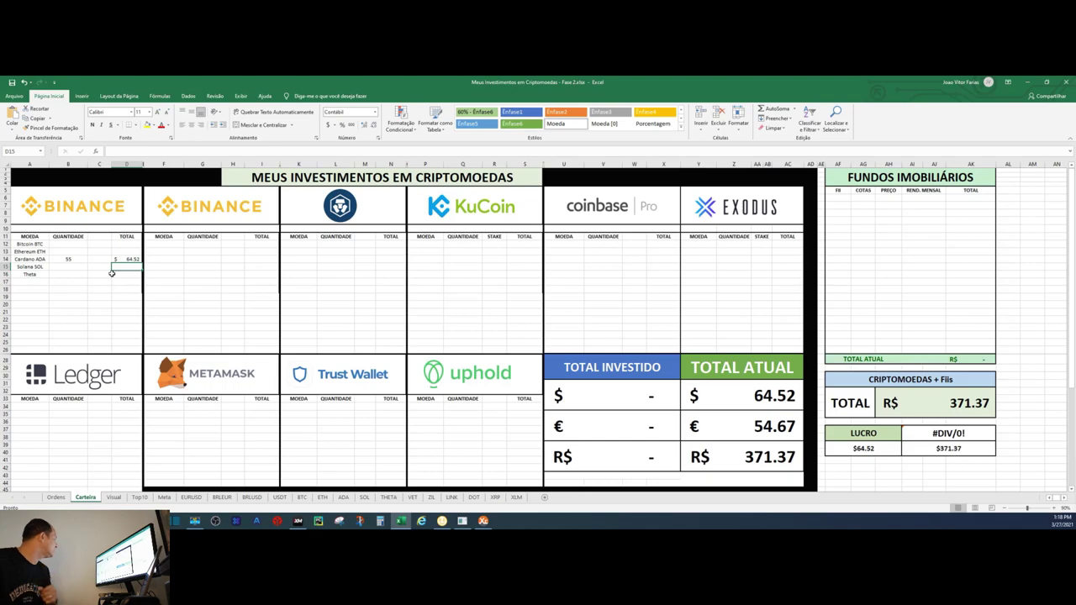
left_click(132, 259)
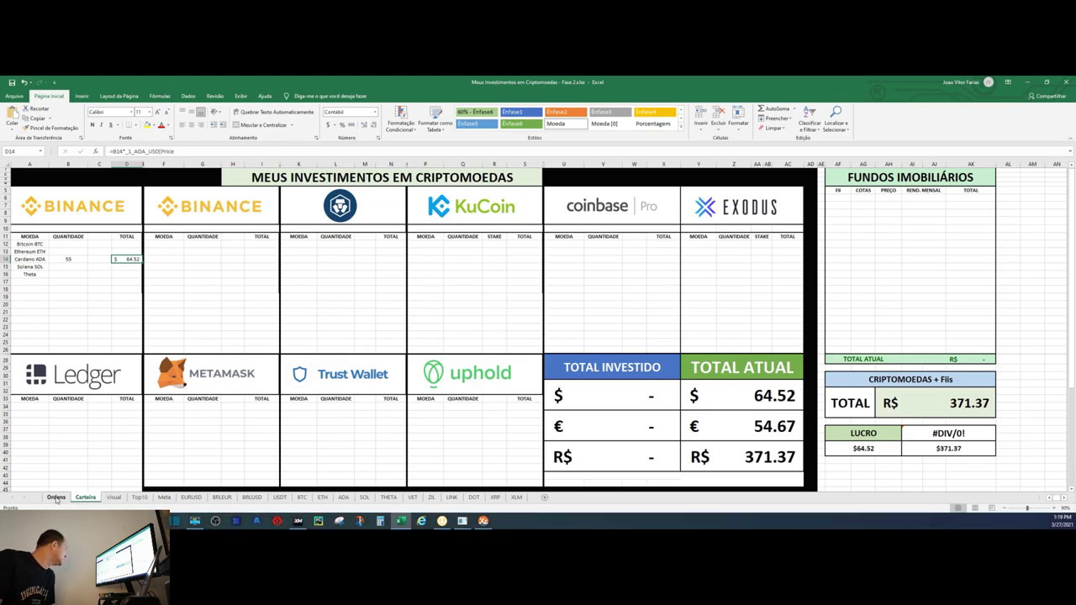
left_click(187, 496)
left_click(187, 496)
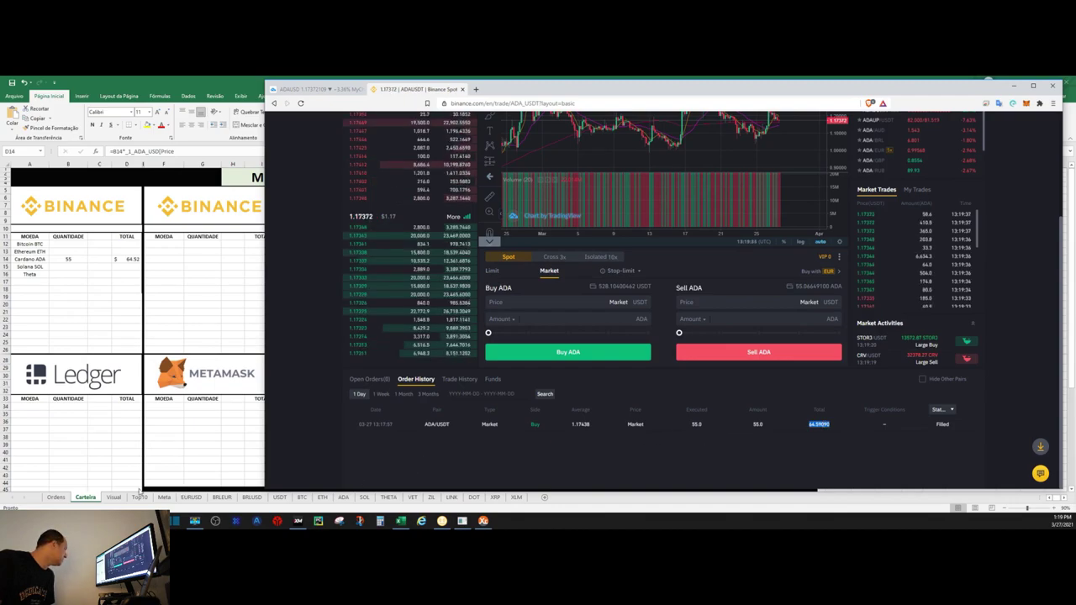
On the Ordens sheet, enter coin ADA and quantity 55 in the first order row
left_click(95, 490)
left_click(55, 497)
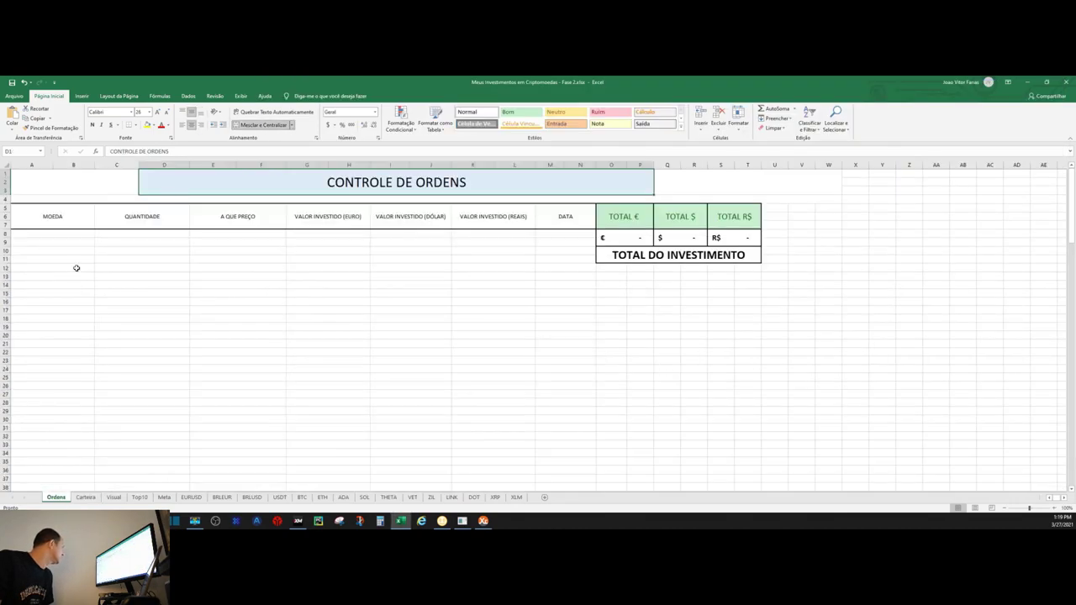
left_click(52, 235)
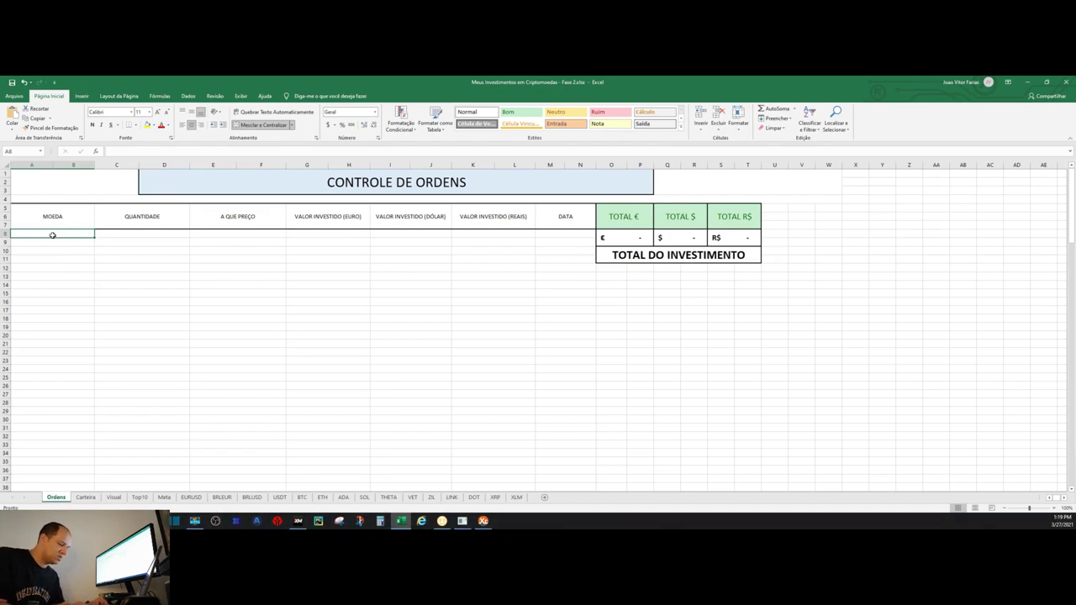
type("C")
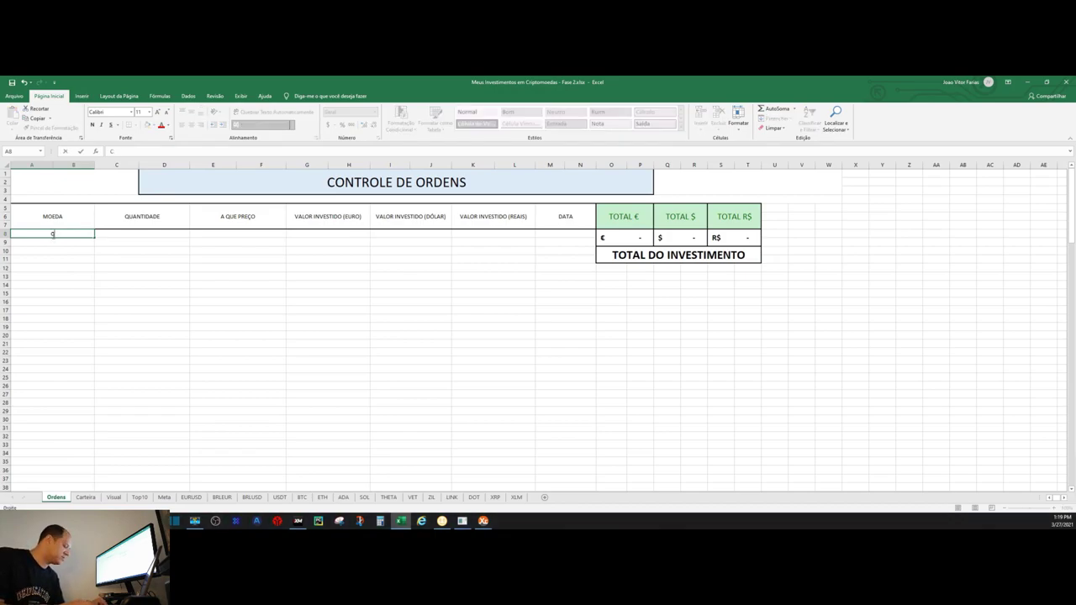
type("ARDA")
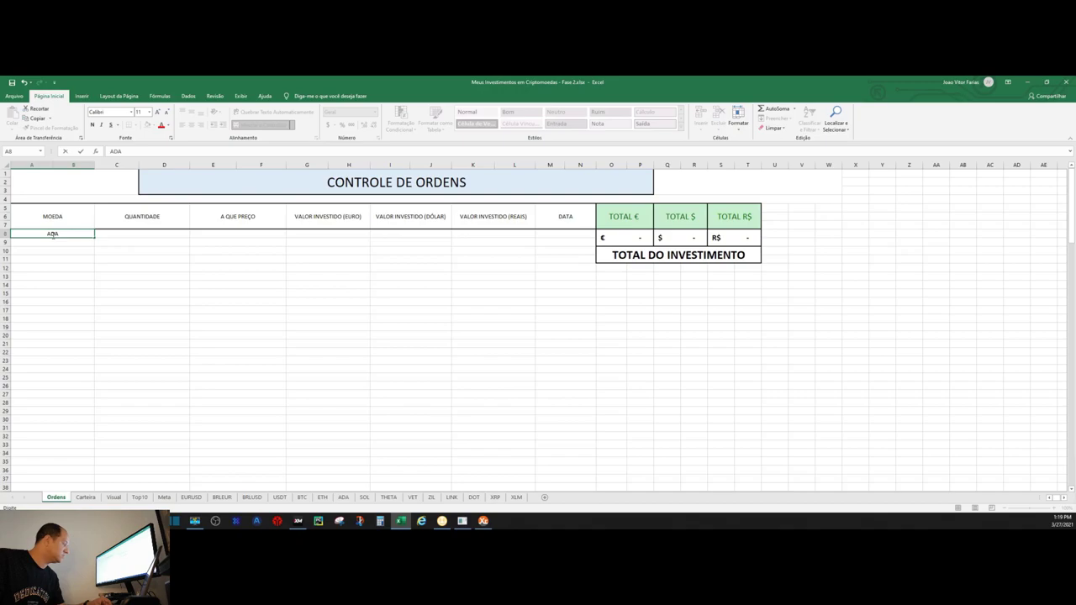
key("Tab")
type("55")
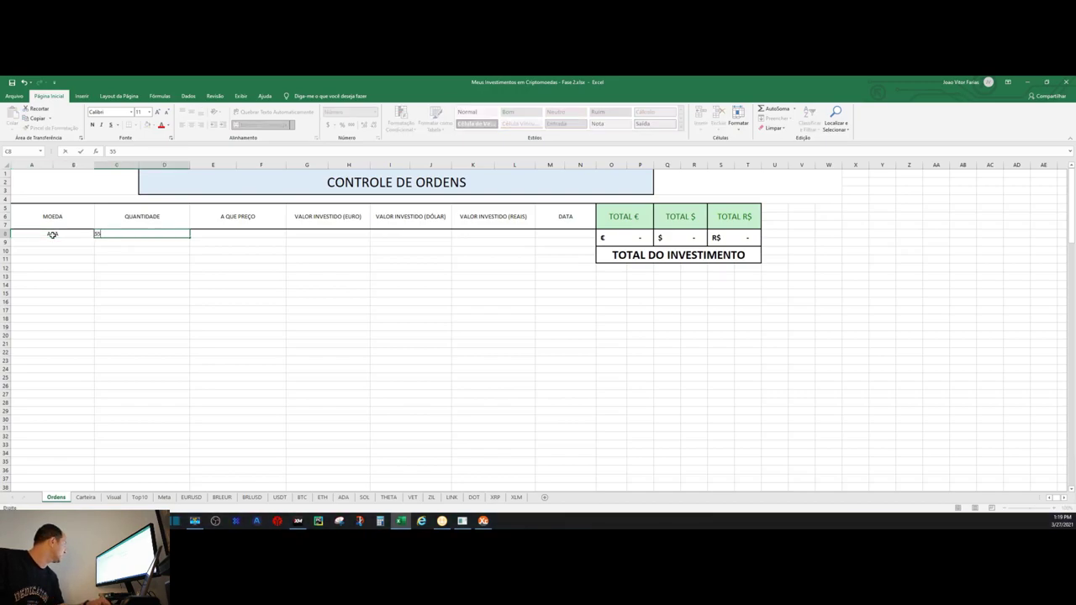
key("Tab")
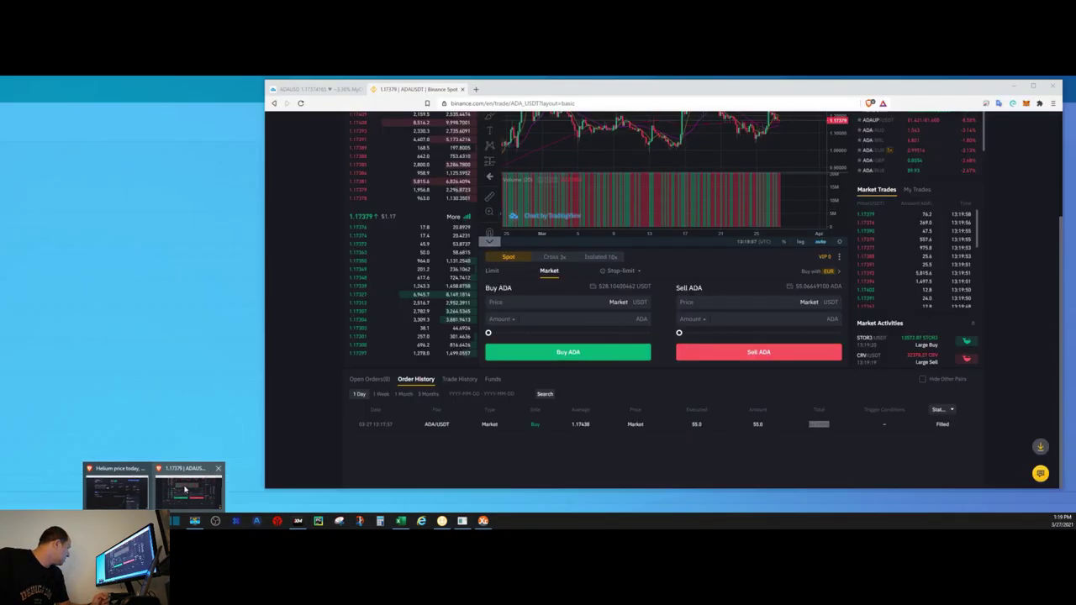
Check the average price in Binance and enter '1 ADA = 1.17$' as the order price
left_click(184, 492)
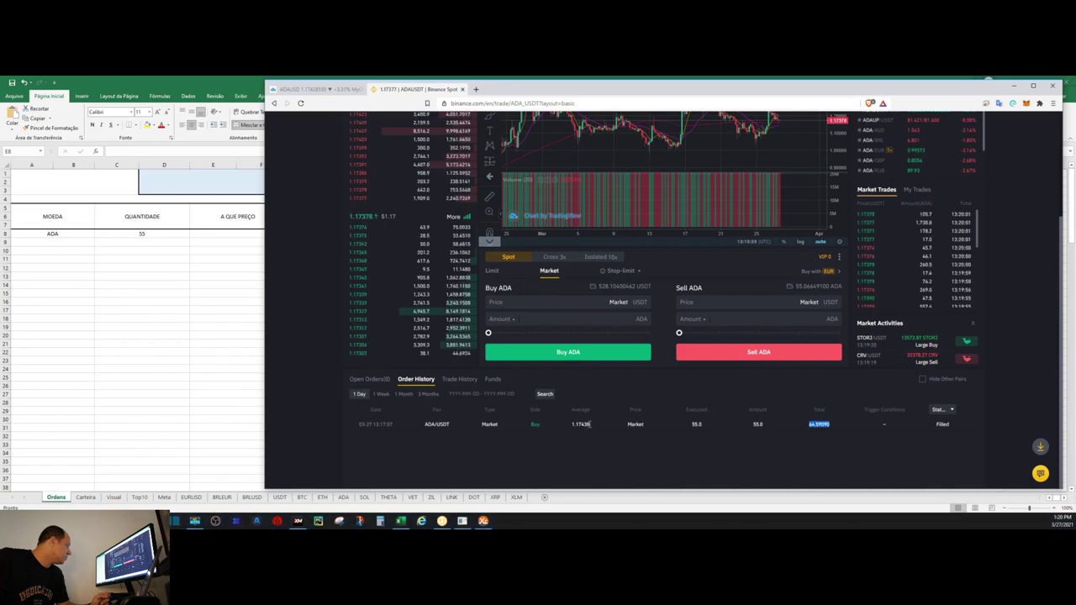
left_click(561, 441)
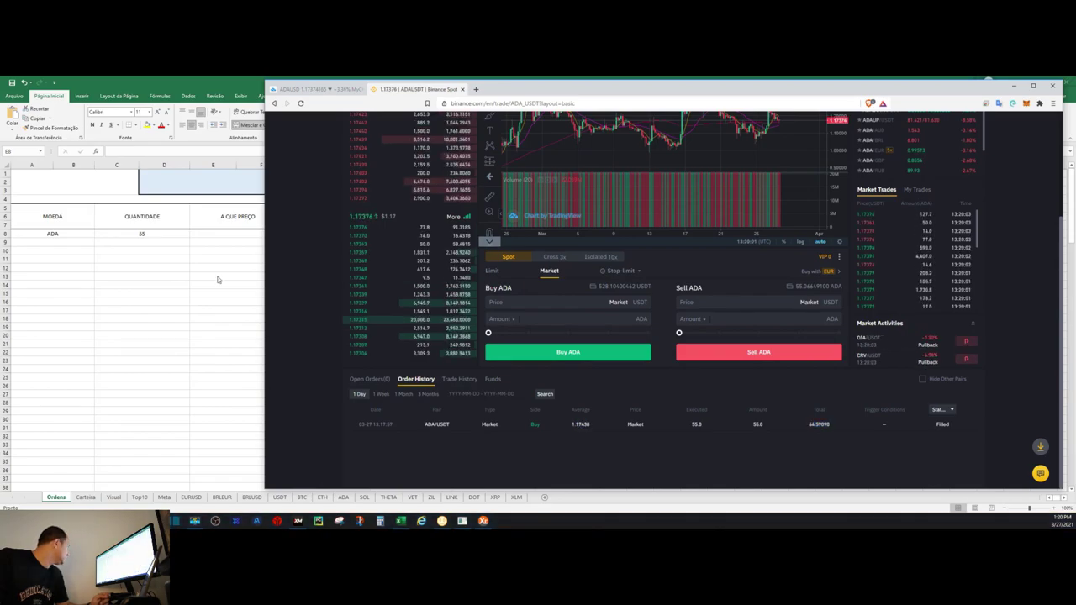
left_click(224, 234)
type("1 ADA =")
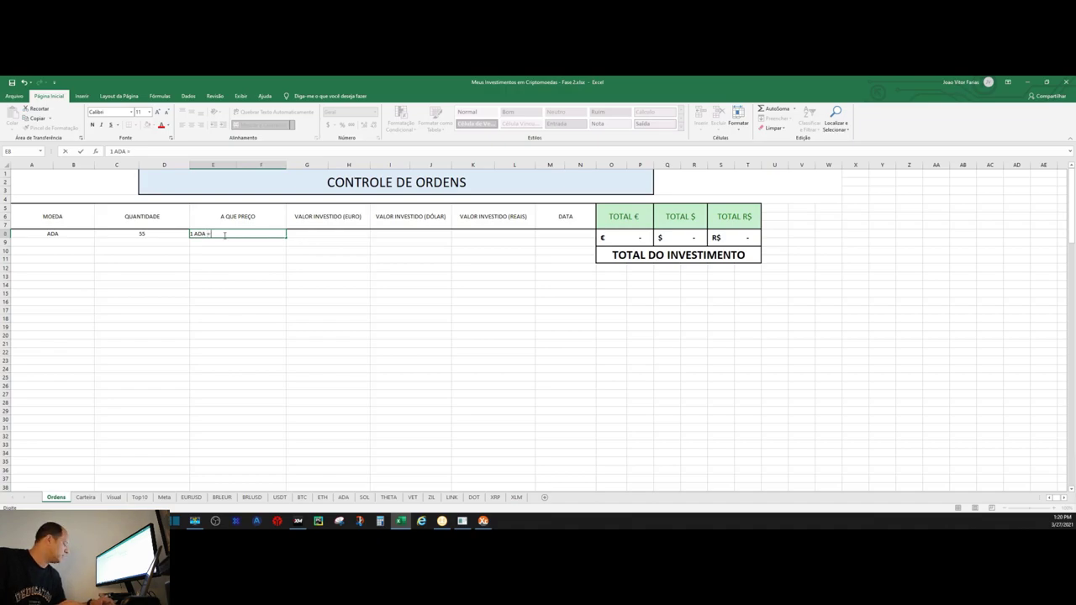
type(" 1.17$")
key("Tab")
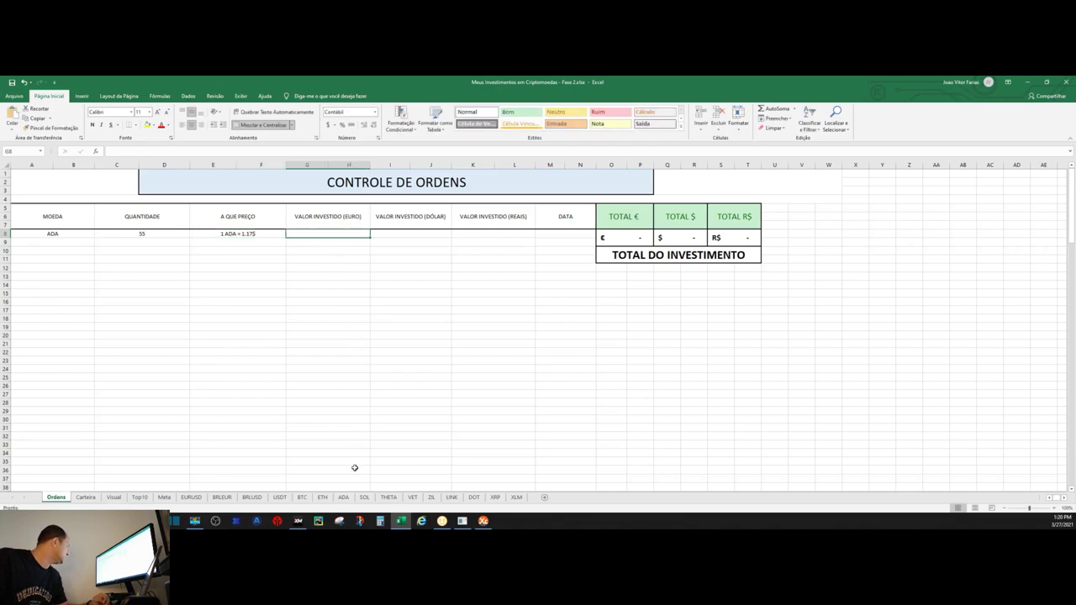
Read the 64.59090 USDT total in Binance and enter $64.59 as the dollar investment
mouse_move(339, 522)
left_click(220, 490)
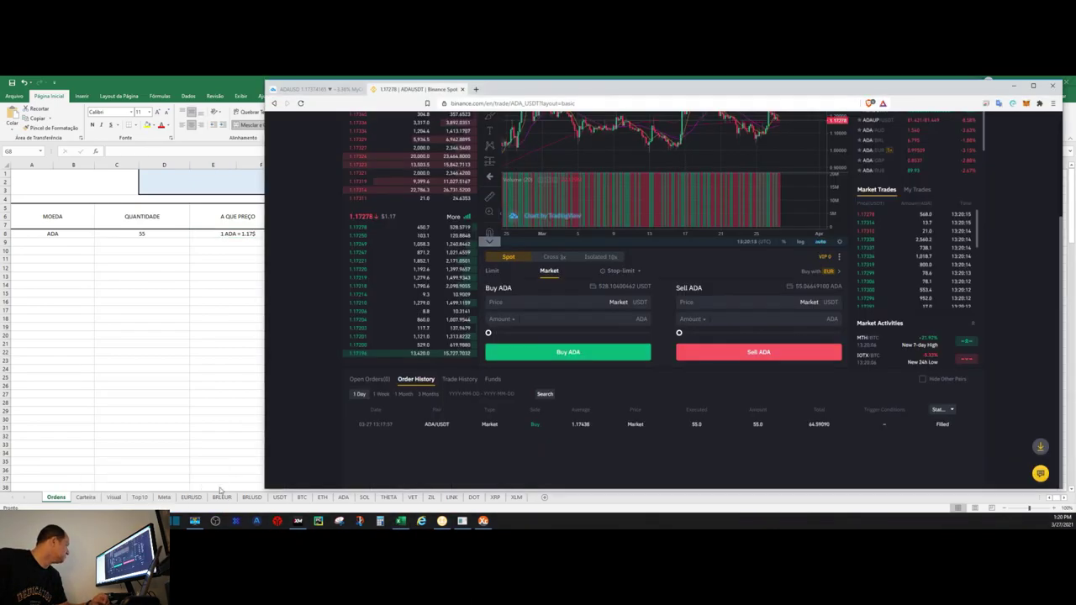
left_click_drag(809, 424, 821, 424)
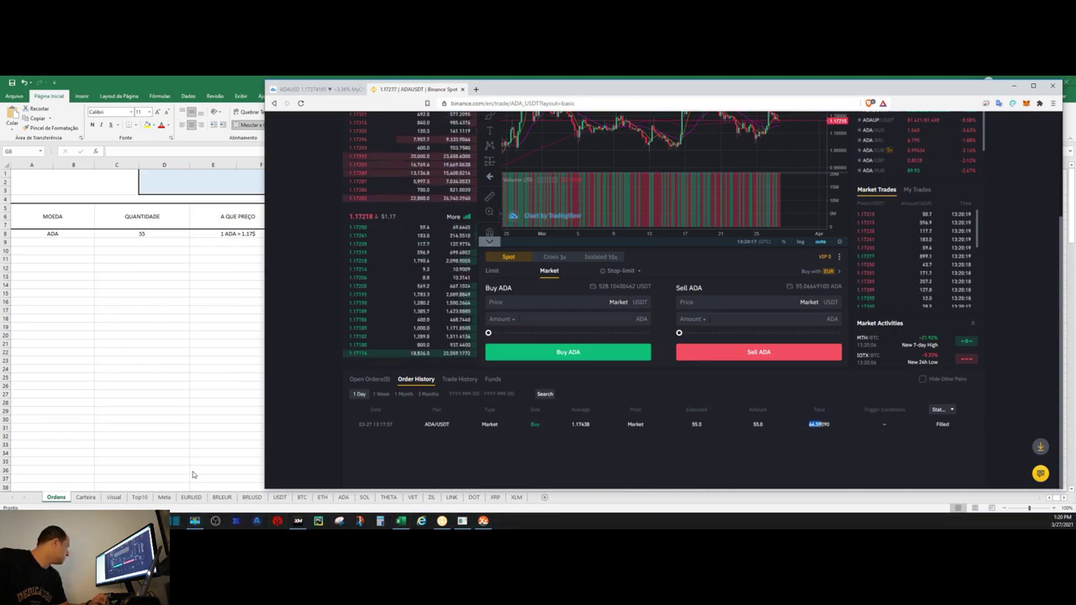
key("alt+Tab")
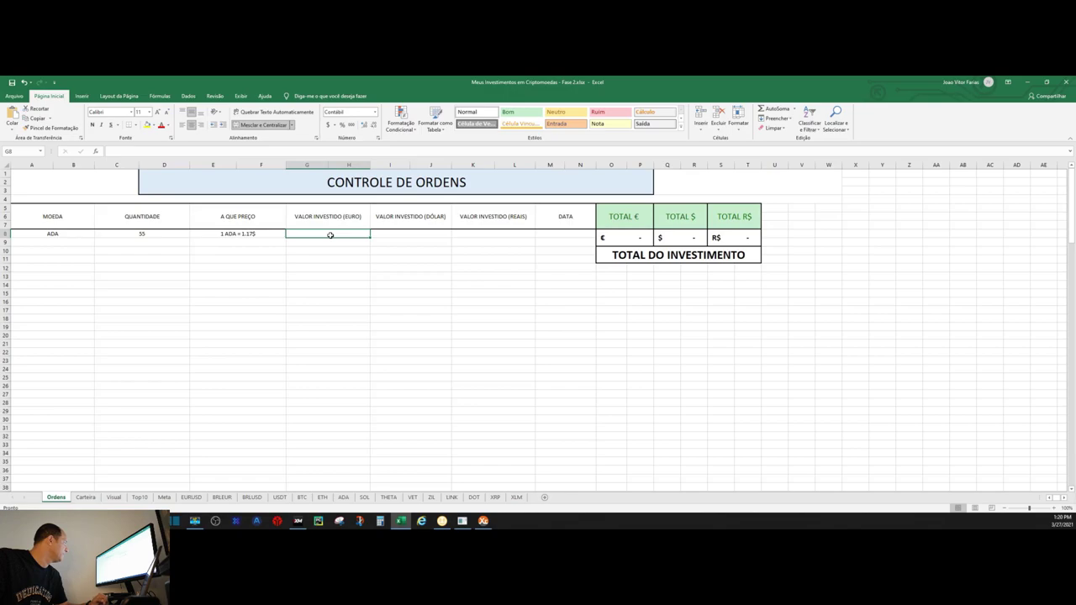
left_click(392, 236)
type("64.59")
key("Return")
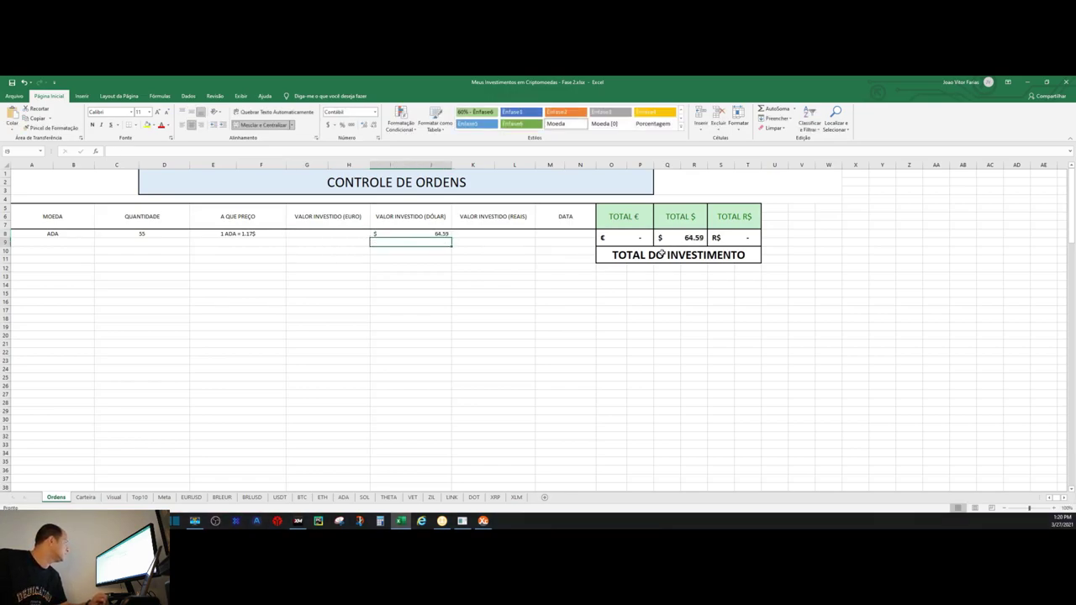
left_click(423, 233)
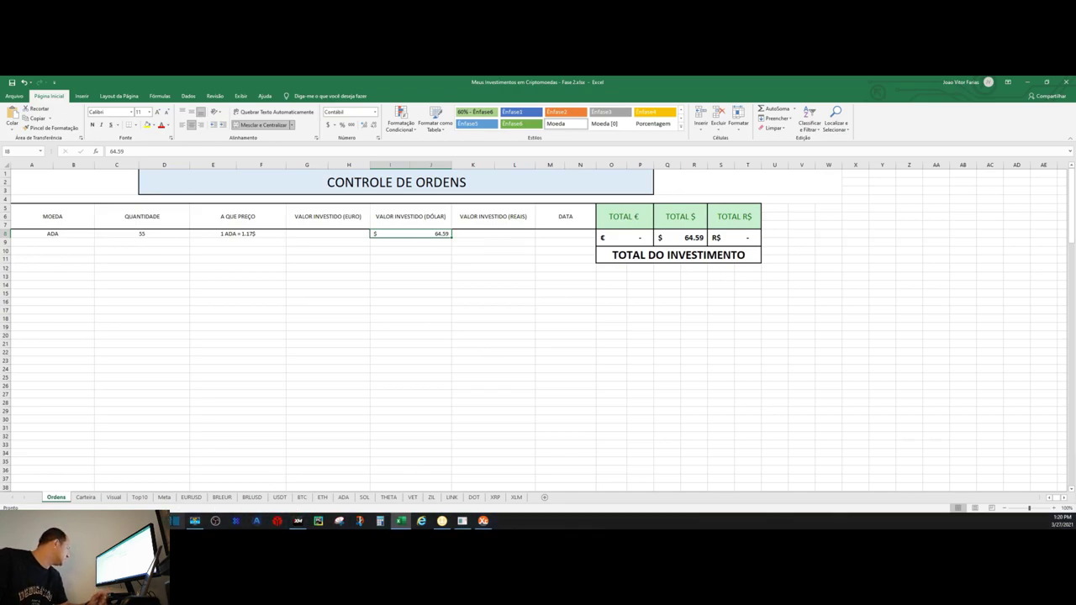
left_click(182, 505)
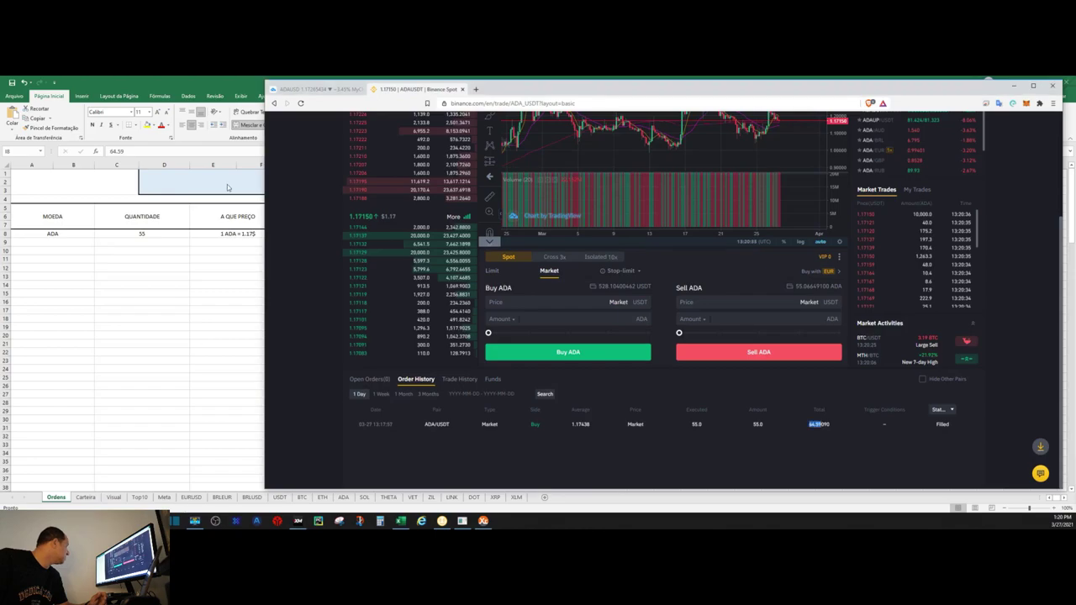
Search USD TO EUR in a new Brave tab and convert $64.59 to euros
left_click(476, 89)
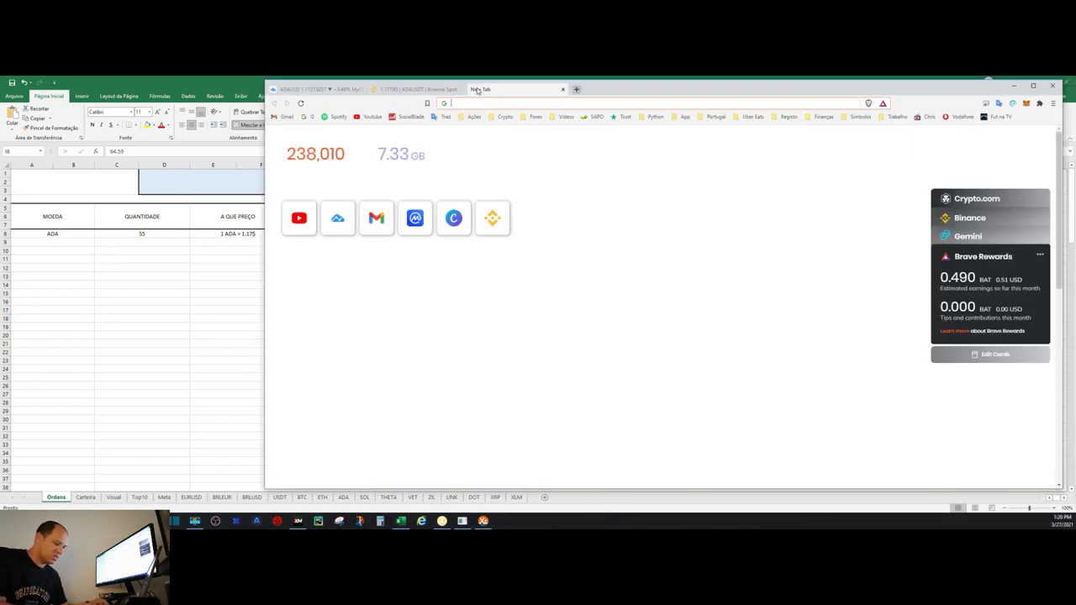
type("USD")
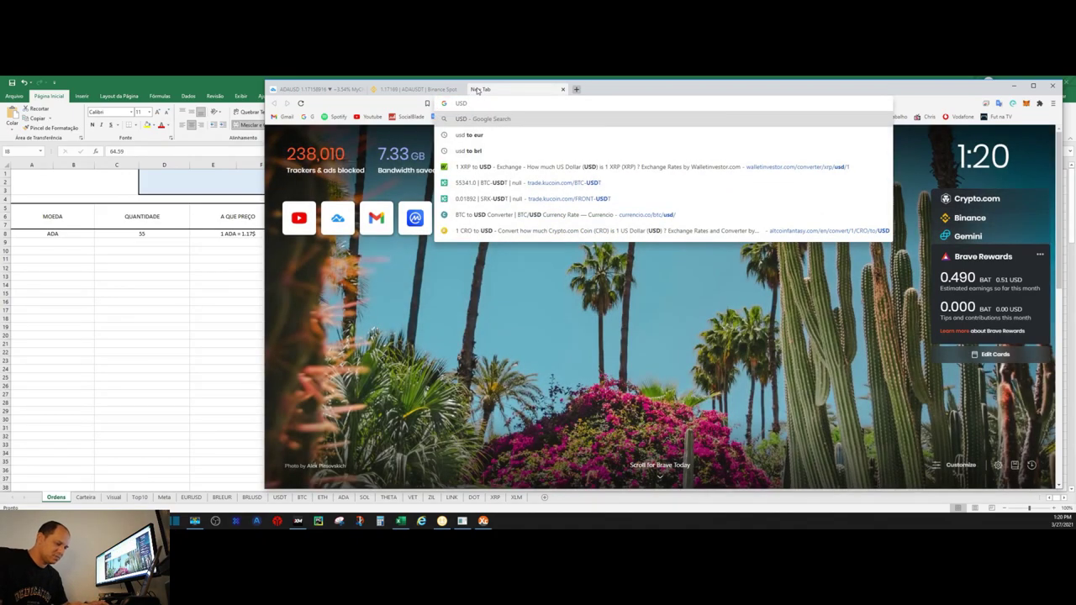
type(" TO EUR")
key("Return")
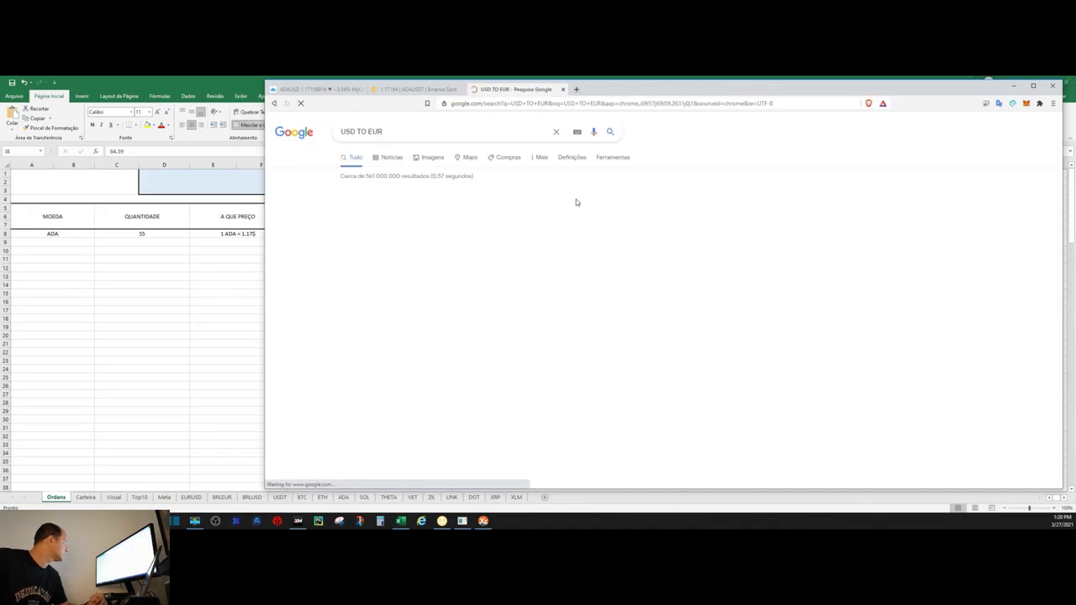
key("alt+Tab")
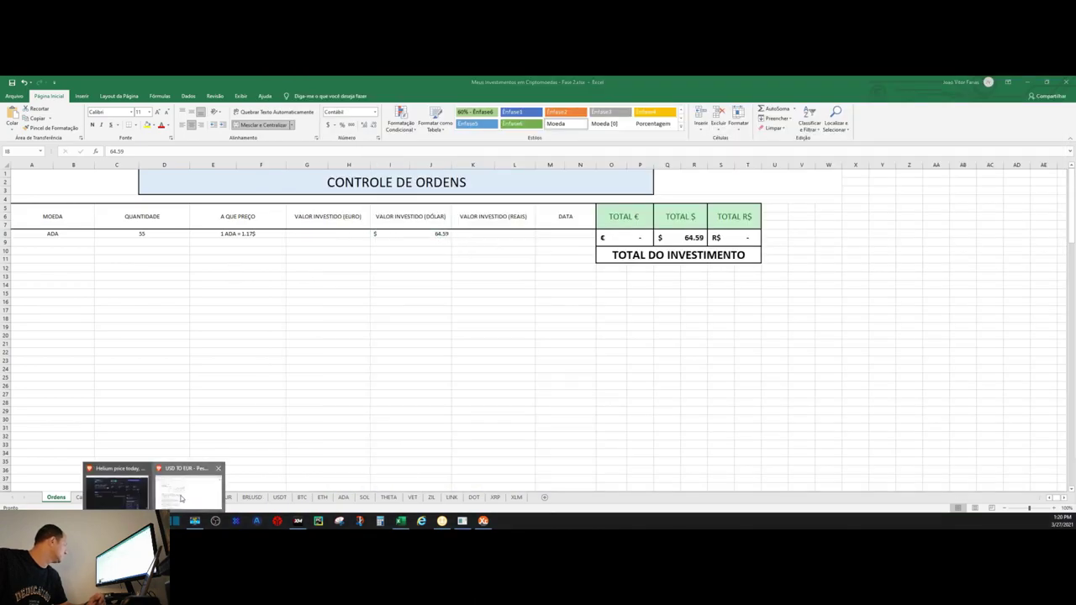
mouse_move(484, 521)
left_click(192, 486)
left_click(354, 244)
type("64.59")
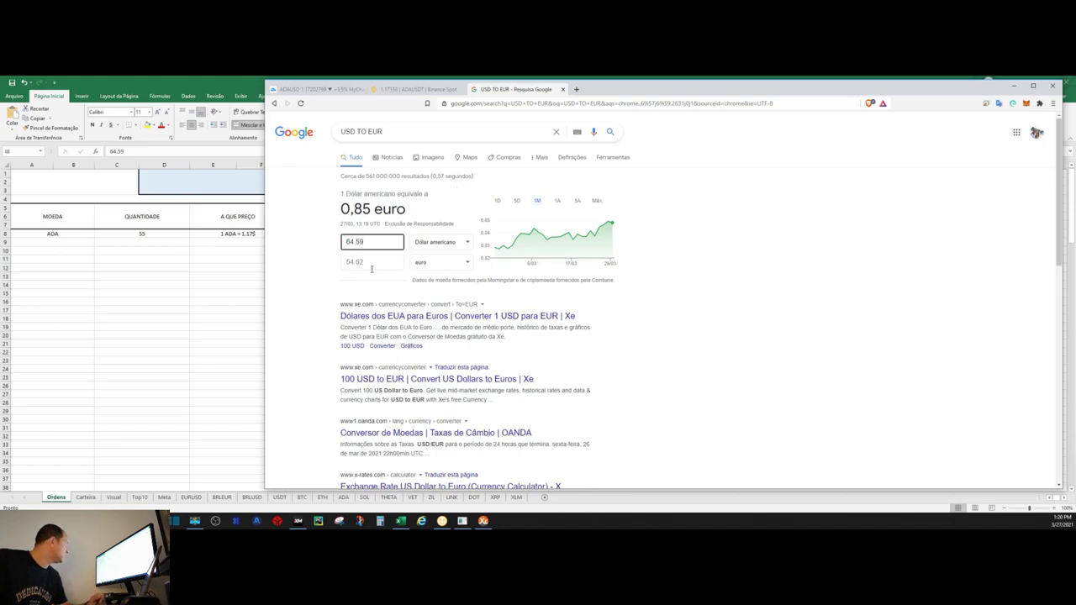
Enter €54.62 as the ADA order's euro investment in G8 on Ordens
key("alt+Tab")
left_click(339, 235)
type("54.")
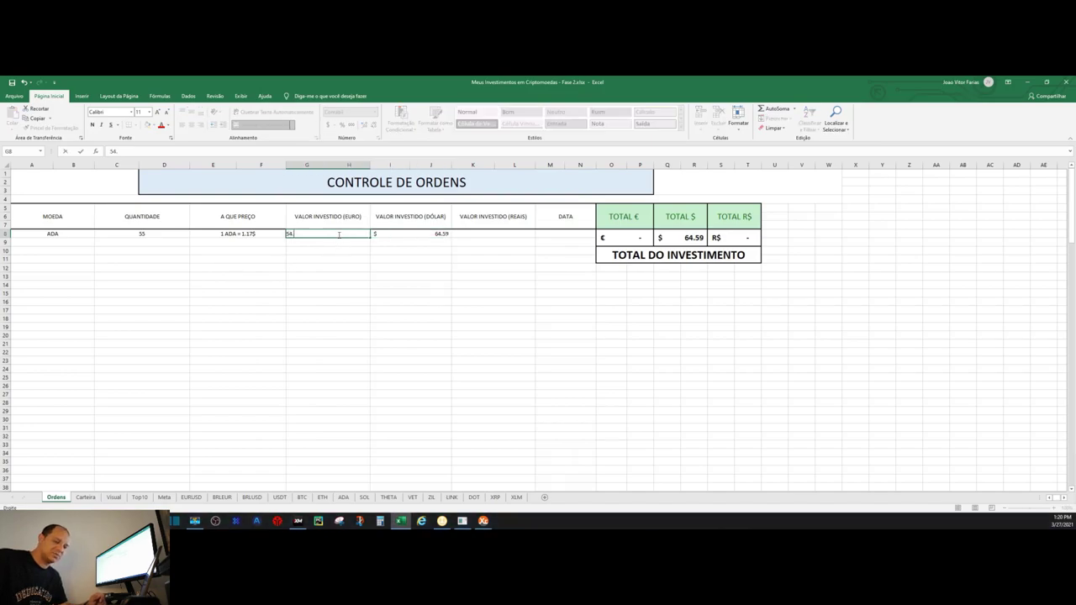
key("Tab")
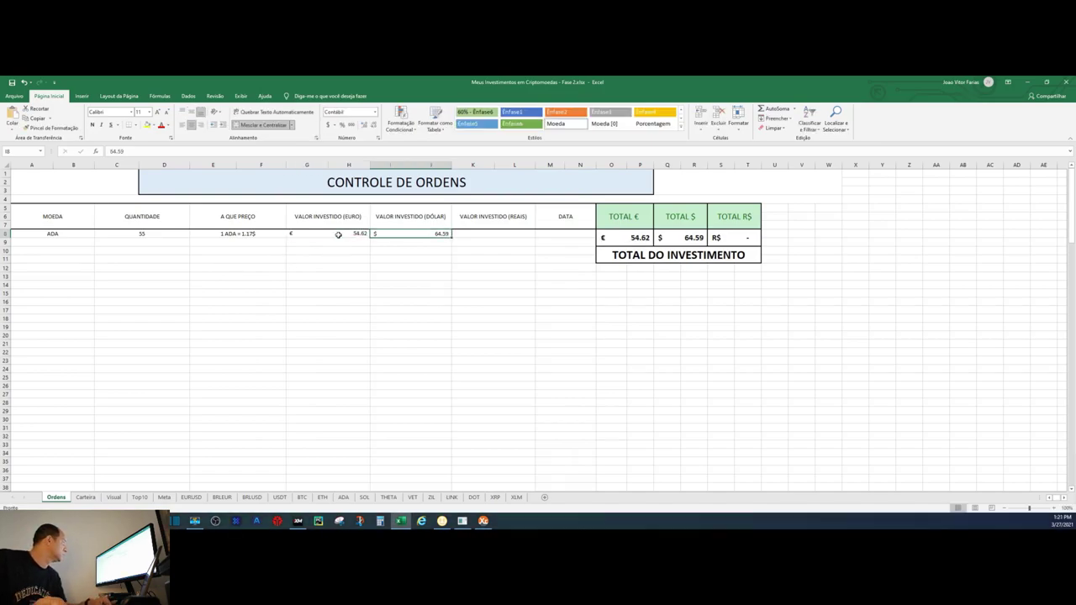
key("Tab")
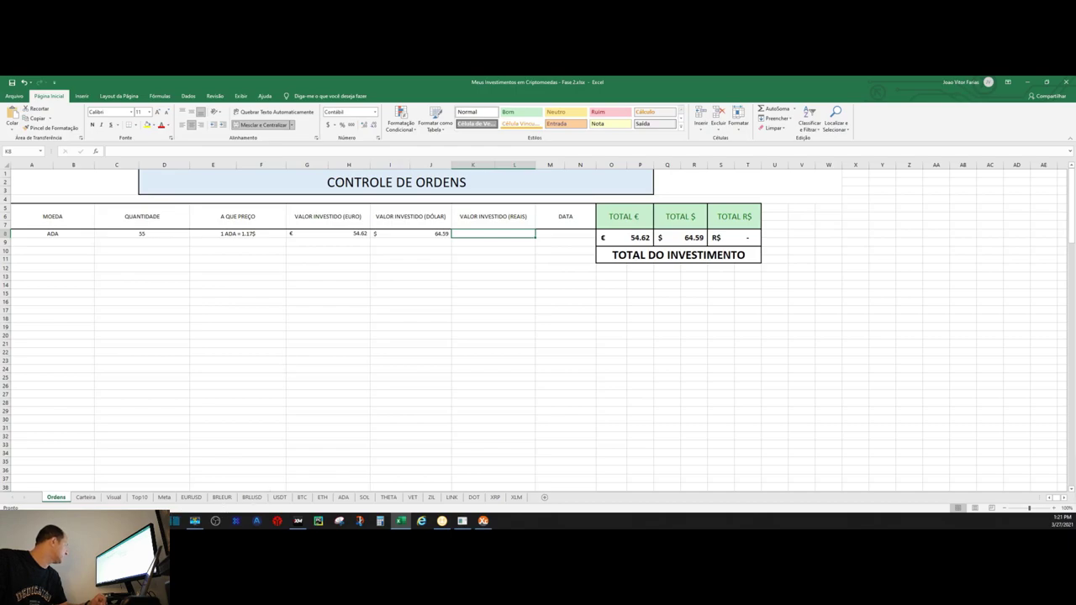
left_click(154, 522)
Change the converter's target currency to Real brasileiro to get 371,79 reais
left_click(195, 484)
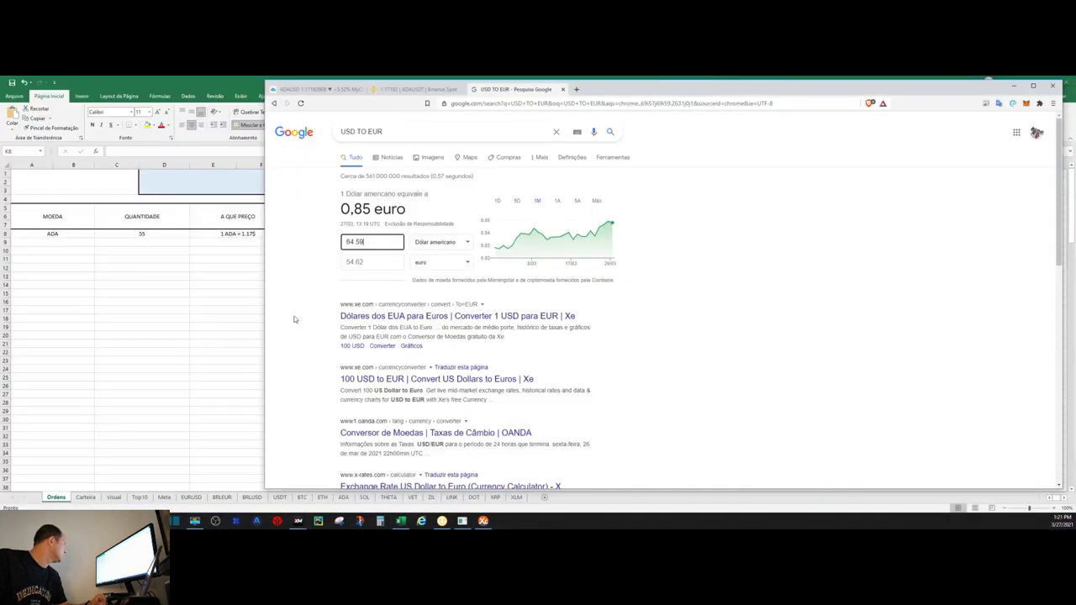
left_click(453, 267)
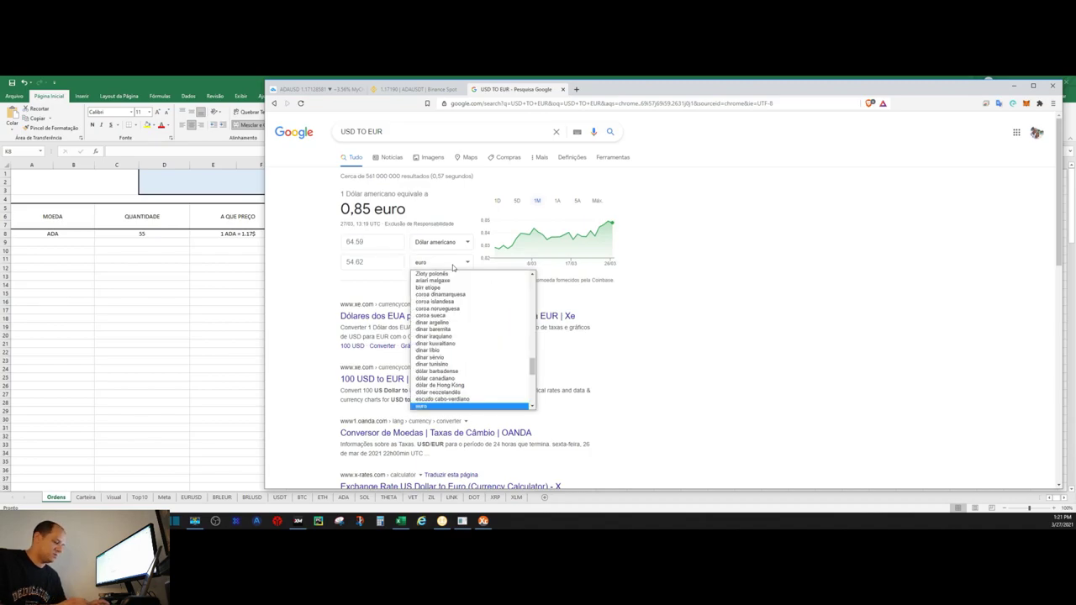
type("real")
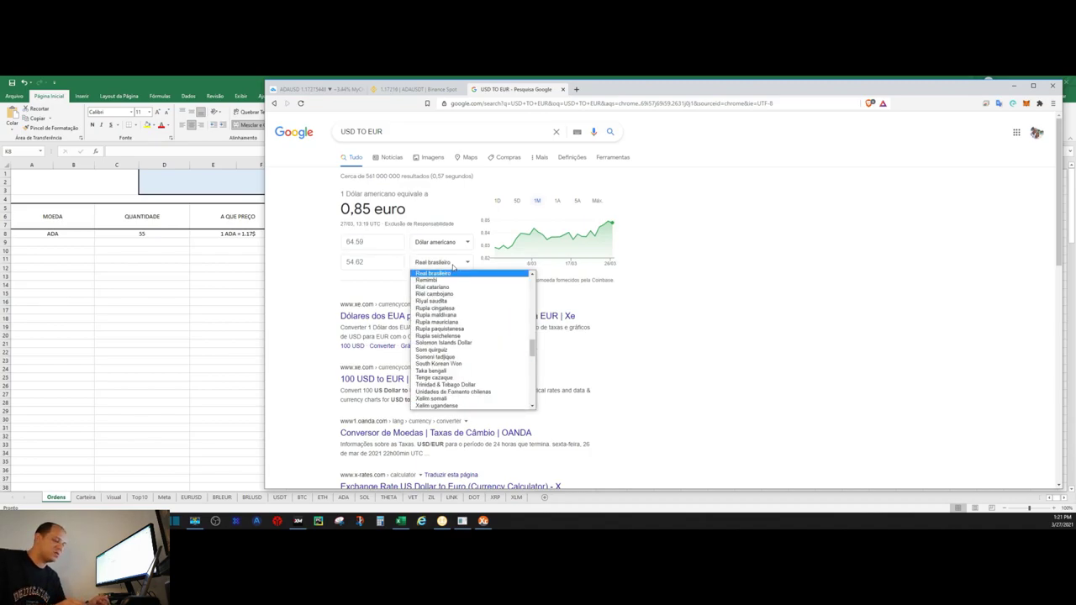
left_click(436, 271)
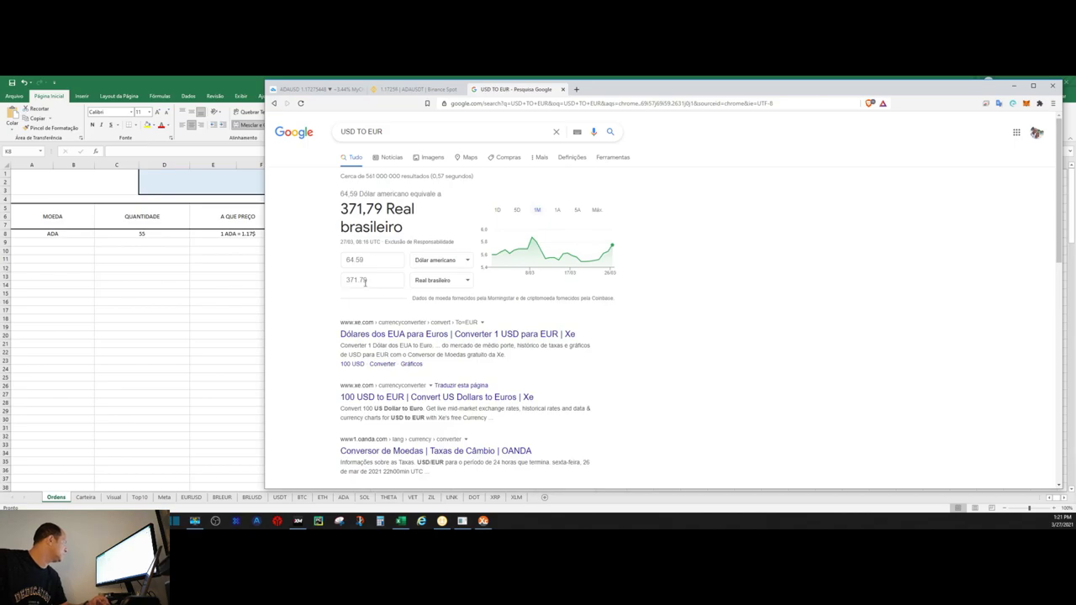
Record R$ 371.79 as the ADA order's reais investment in K8
key("alt+Tab")
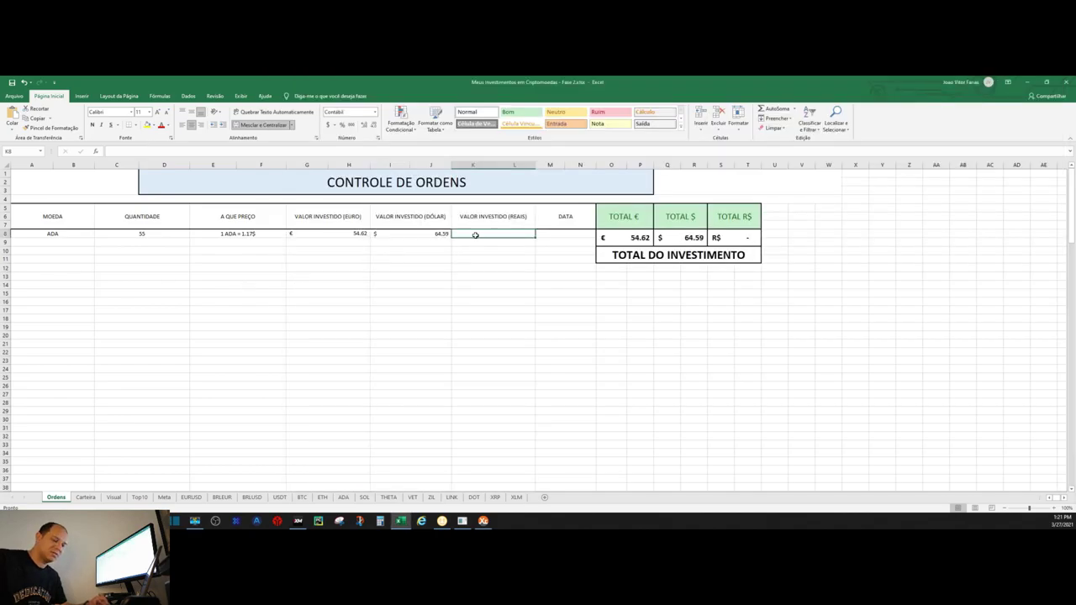
type("371.79")
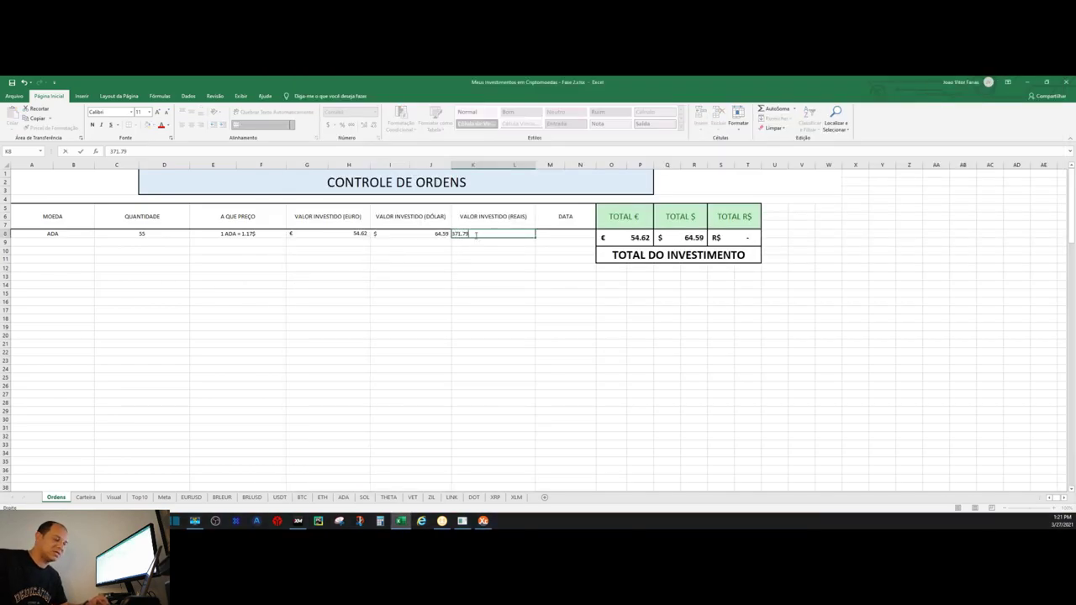
key("Return")
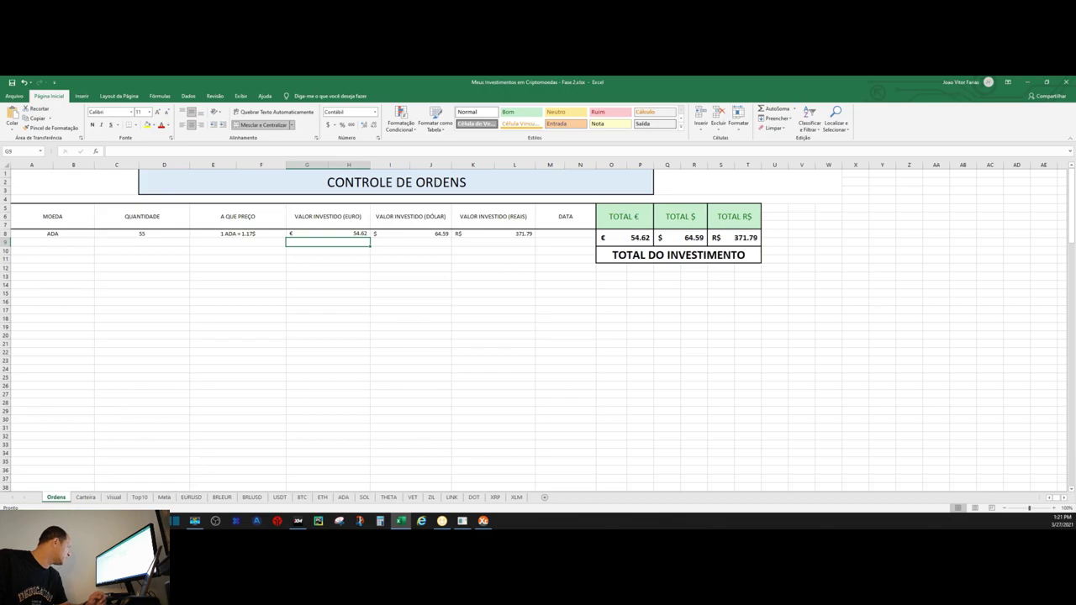
mouse_move(421, 521)
left_click(179, 496)
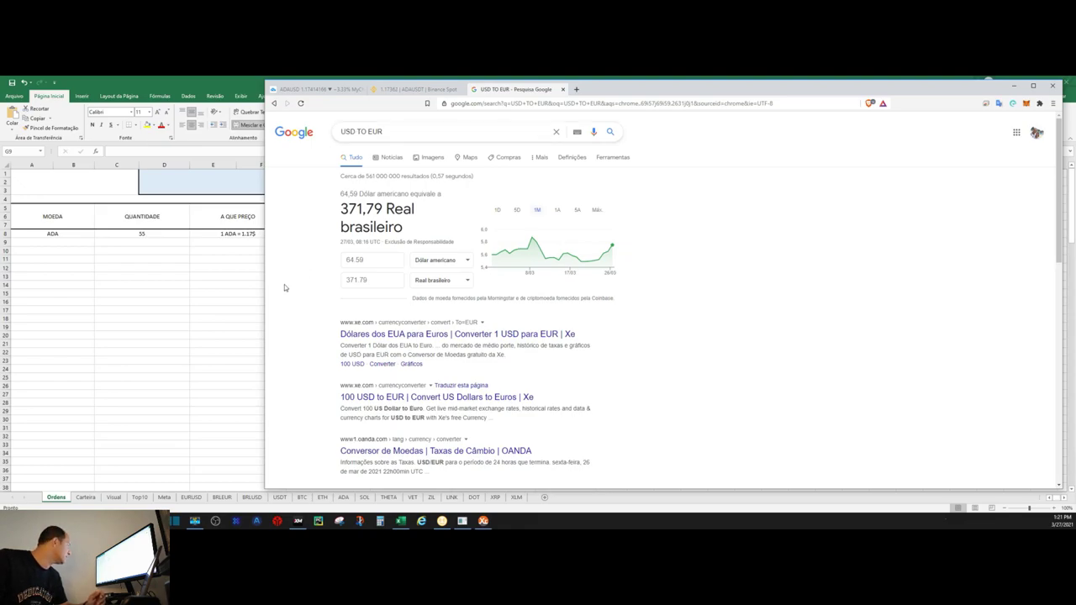
Type 27/03/2021 into M8 as the ADA order date, then view the Carteira sheet
key("alt+Tab")
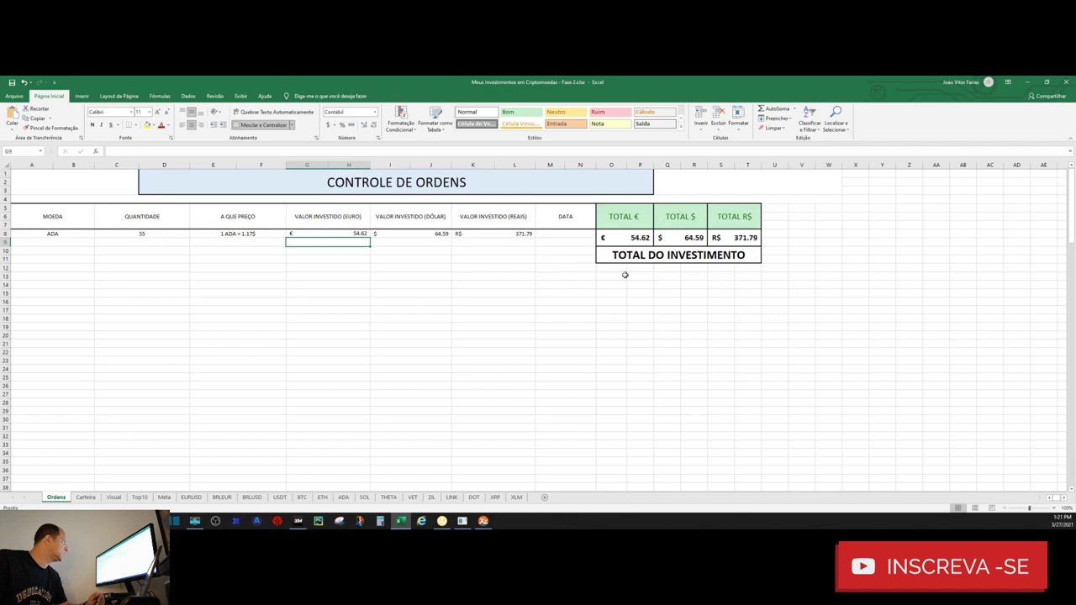
left_click(557, 233)
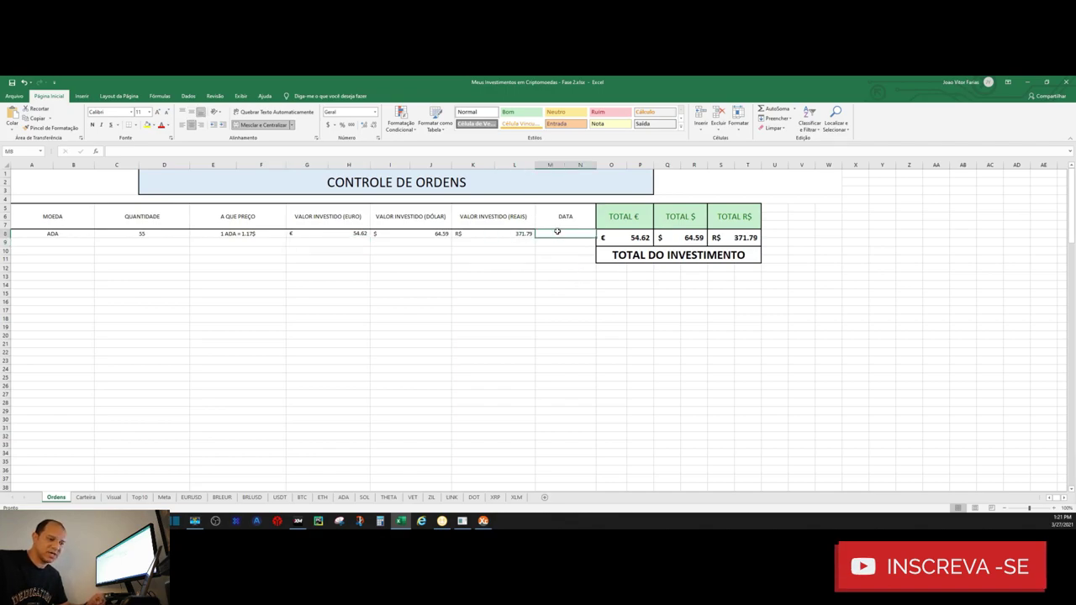
type("27")
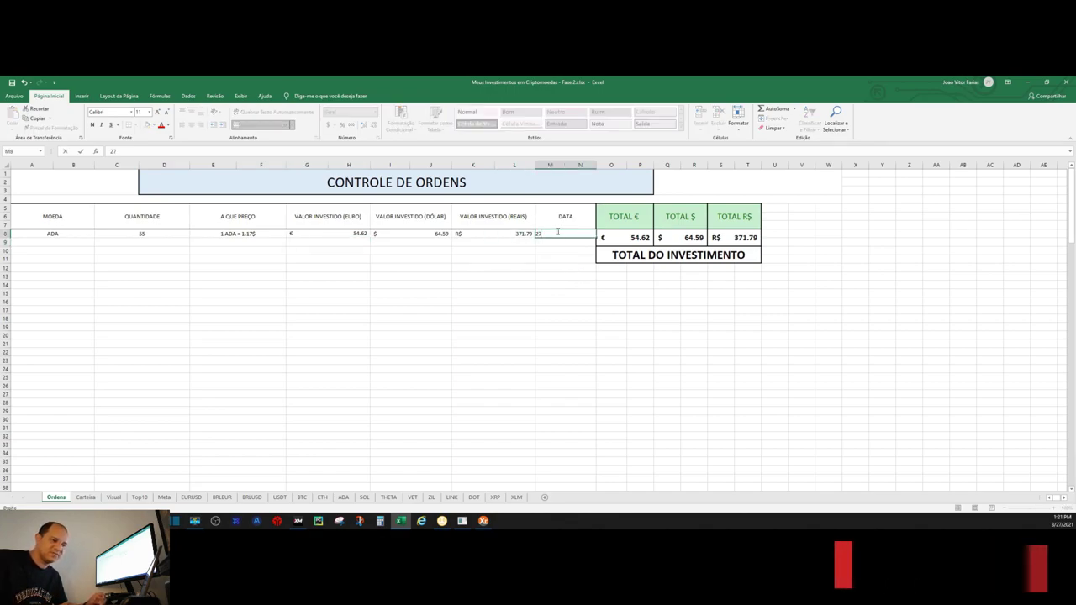
type("/03/2021")
key("Return")
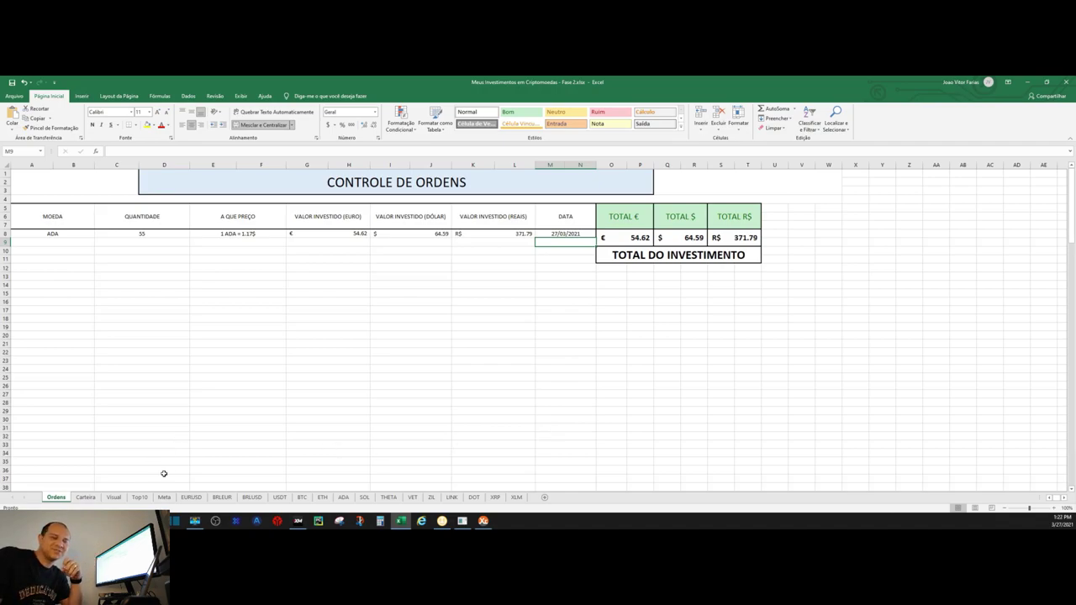
left_click(87, 497)
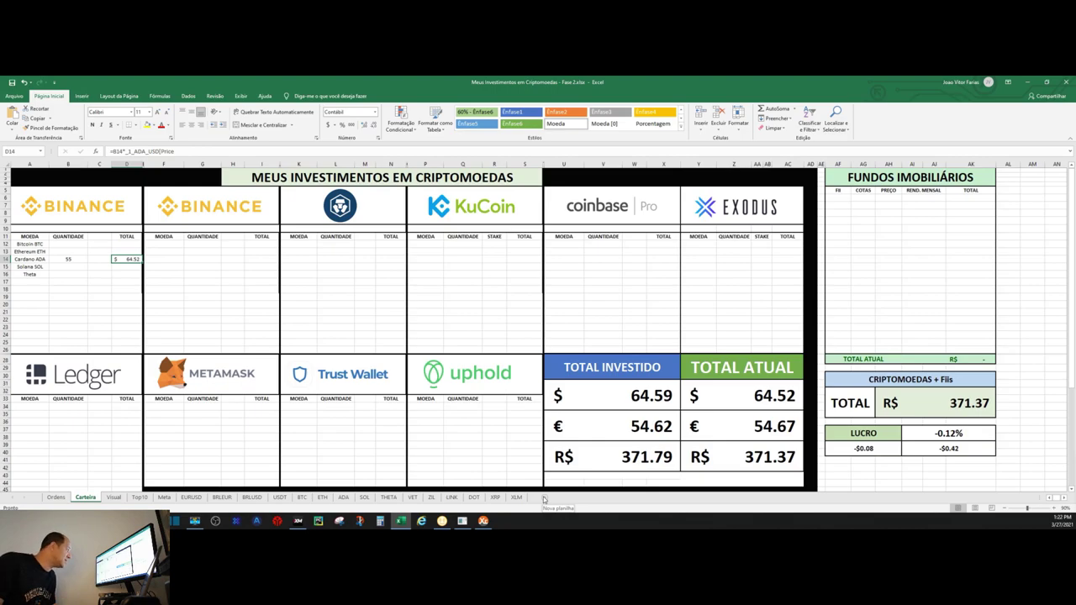
Select the empty Solana quantity cell on Carteira, then switch to the Visual sheet
left_click(102, 296)
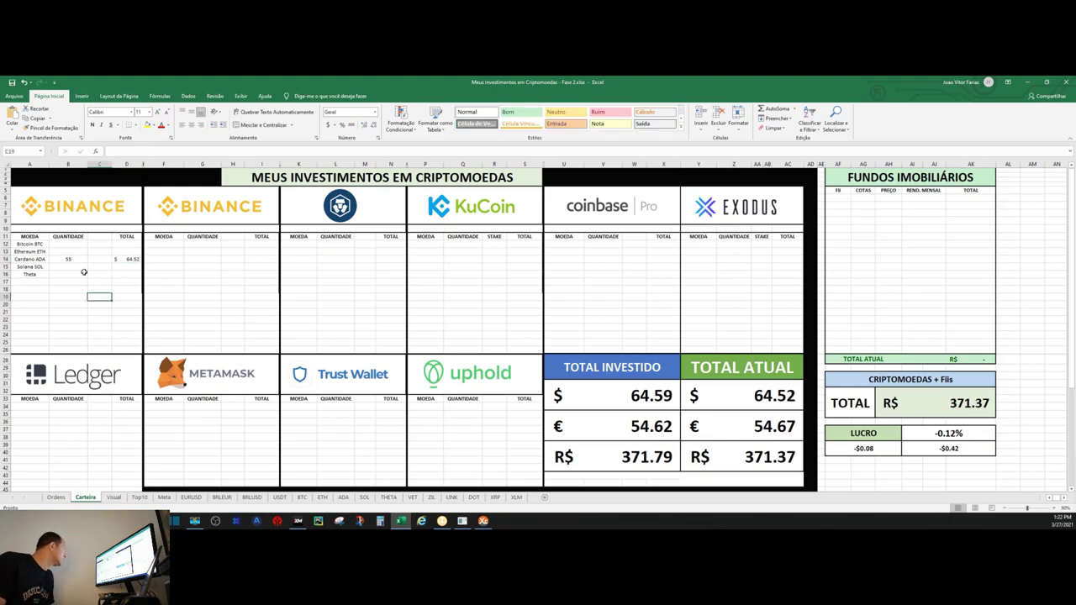
left_click(114, 497)
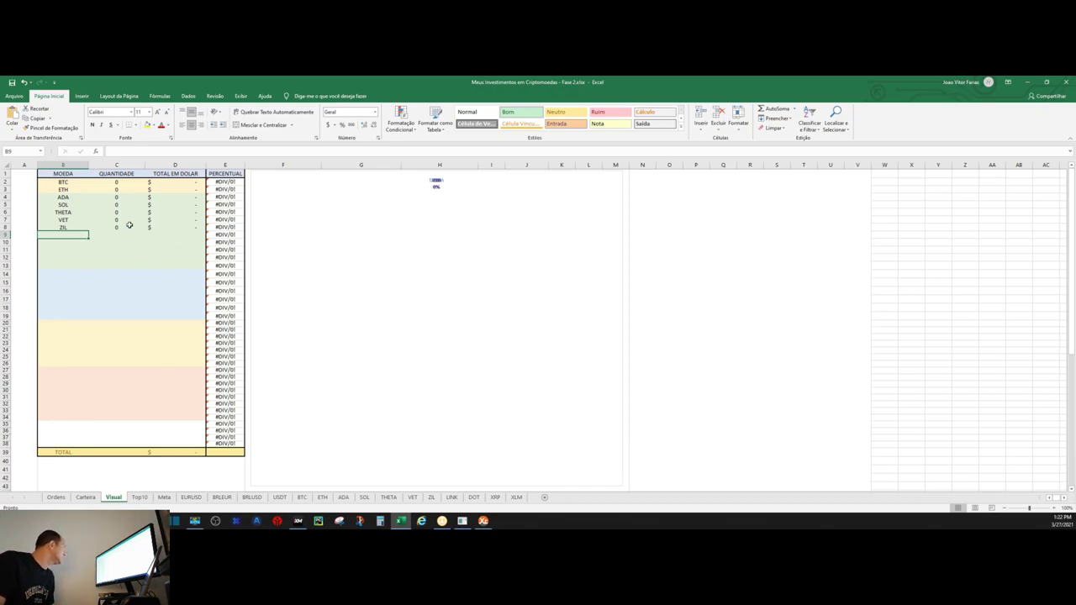
Set Visual C4 to =Carteira!B14 so ADA shows 55 units worth $64.52
left_click(73, 196)
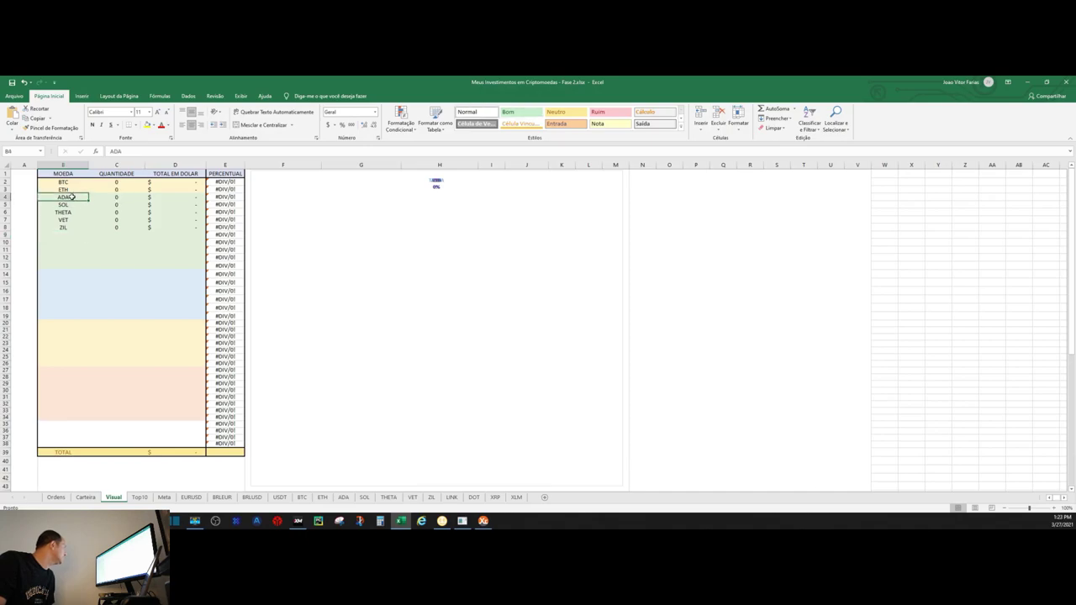
left_click(116, 198)
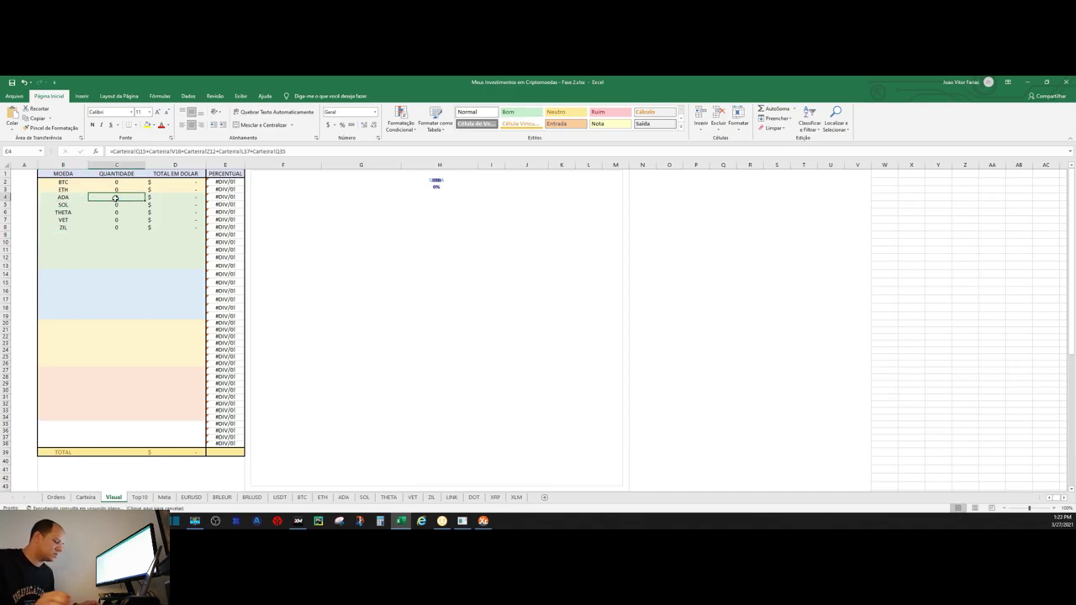
type("=")
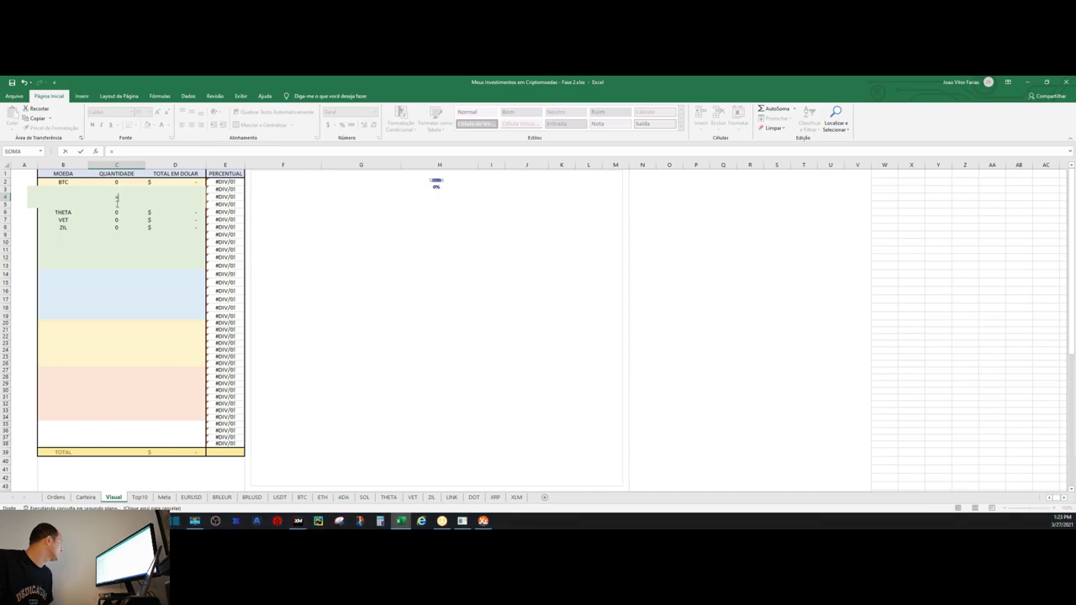
left_click(93, 497)
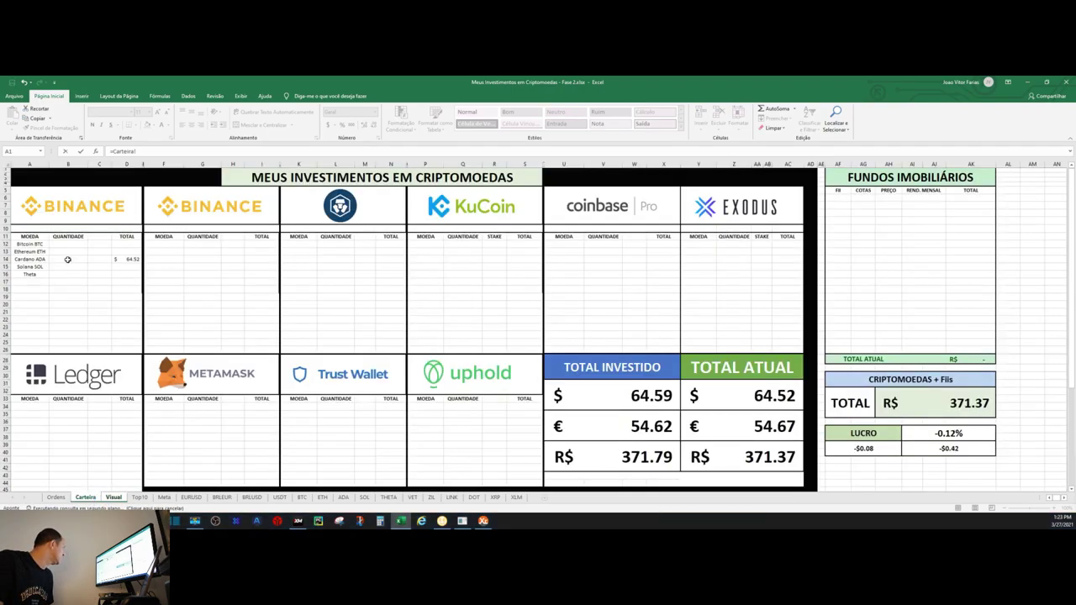
left_click(67, 259)
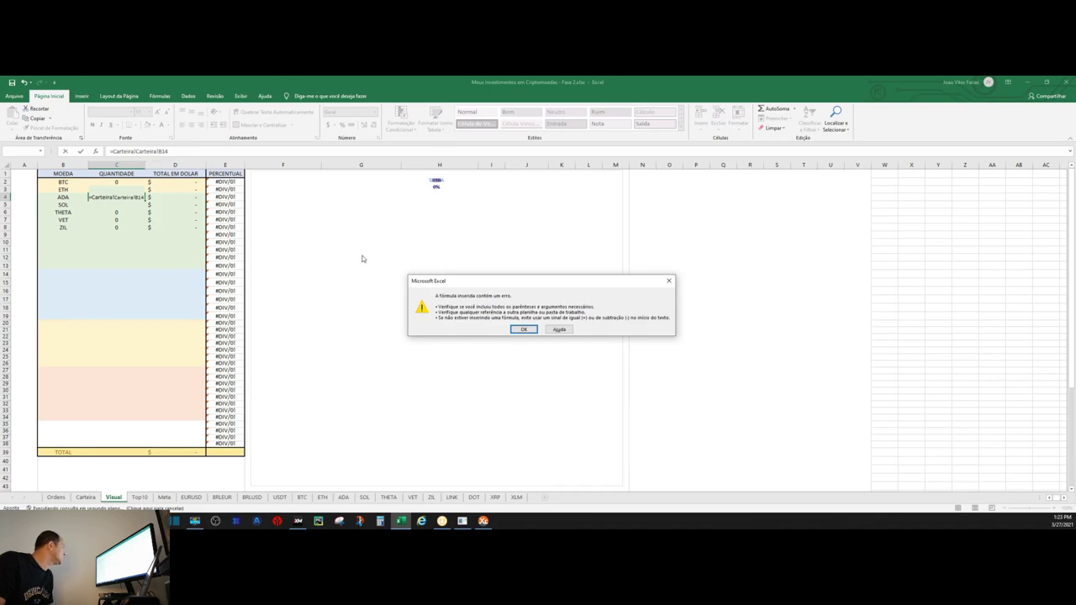
left_click(524, 330)
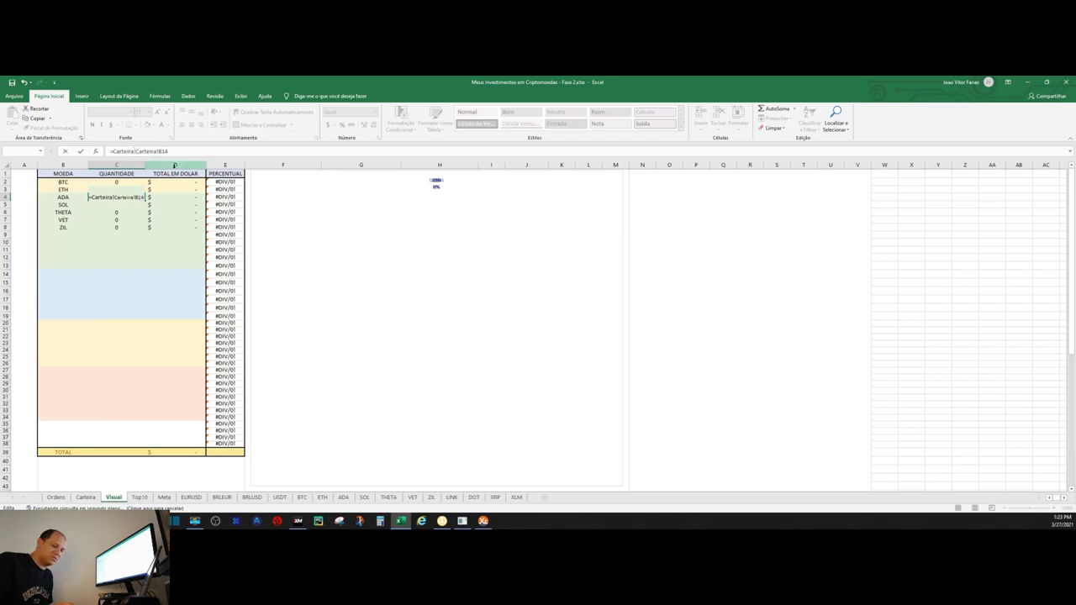
key("BackSpace")
key("BackSpace")
key("BackSpace")
key("BackSpace")
key("BackSpace")
key("BackSpace")
key("BackSpace")
key("BackSpace")
key("BackSpace")
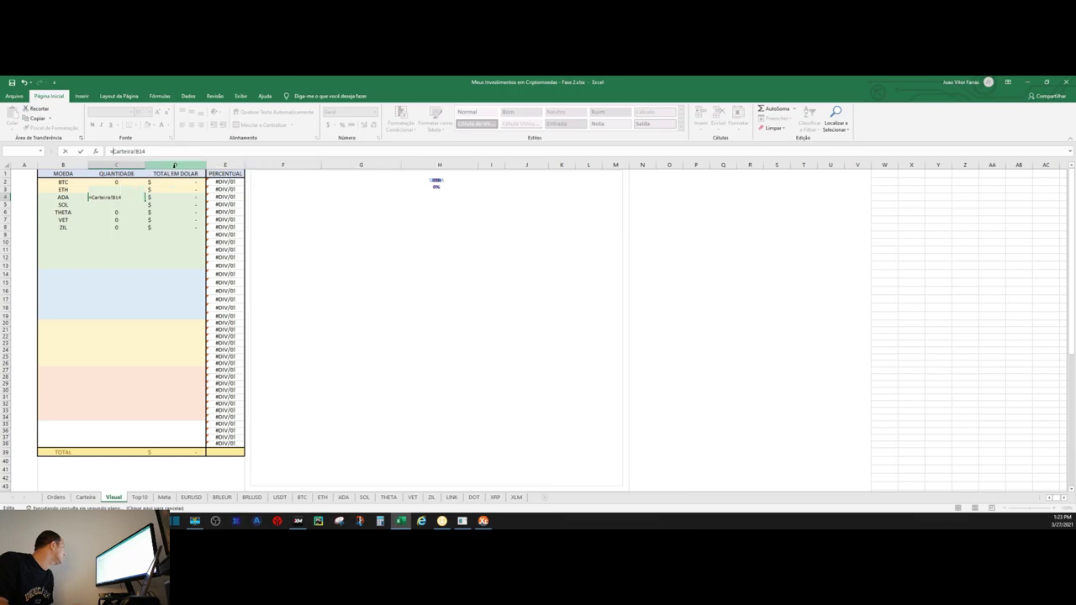
key("Return")
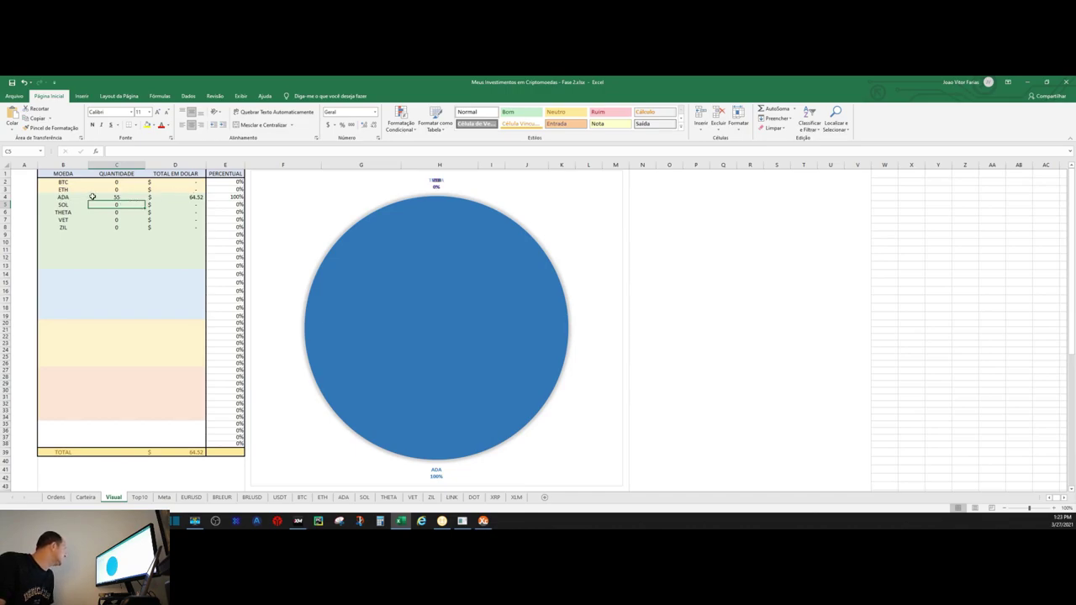
left_click(188, 197)
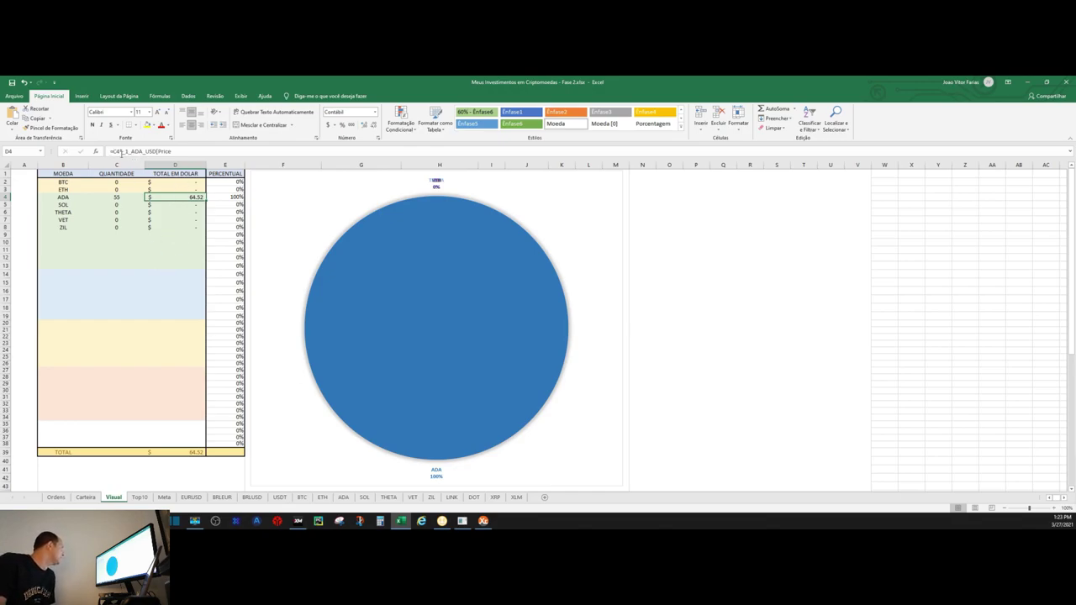
Inspect the quantity and dollar-total formulas for the ADA, SOL, THETA, VET, ZIL and BTC rows
left_click(116, 197)
left_click(178, 200)
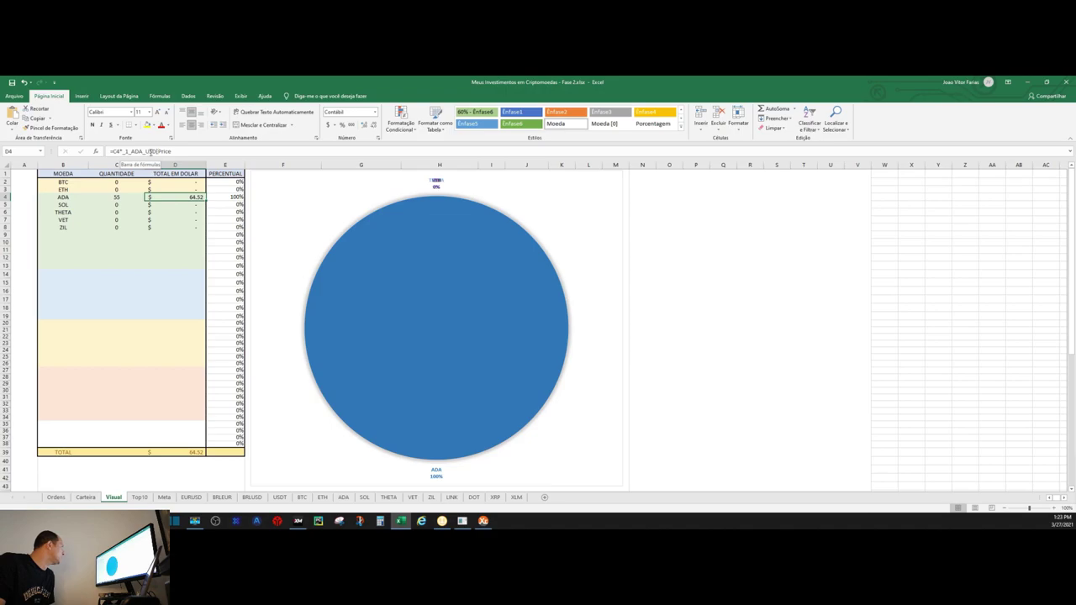
left_click(178, 206)
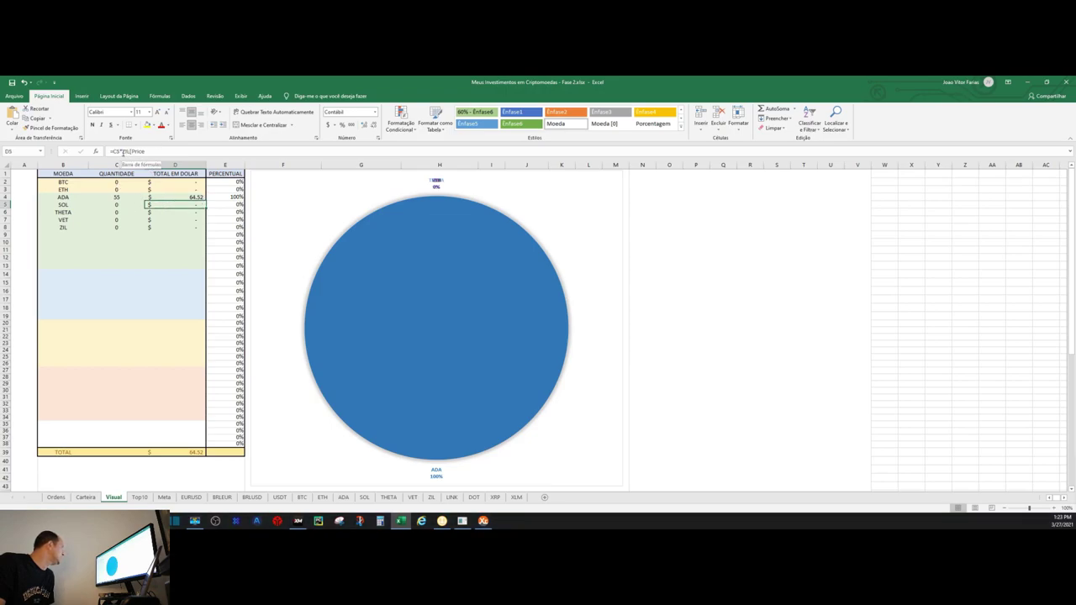
left_click(188, 214)
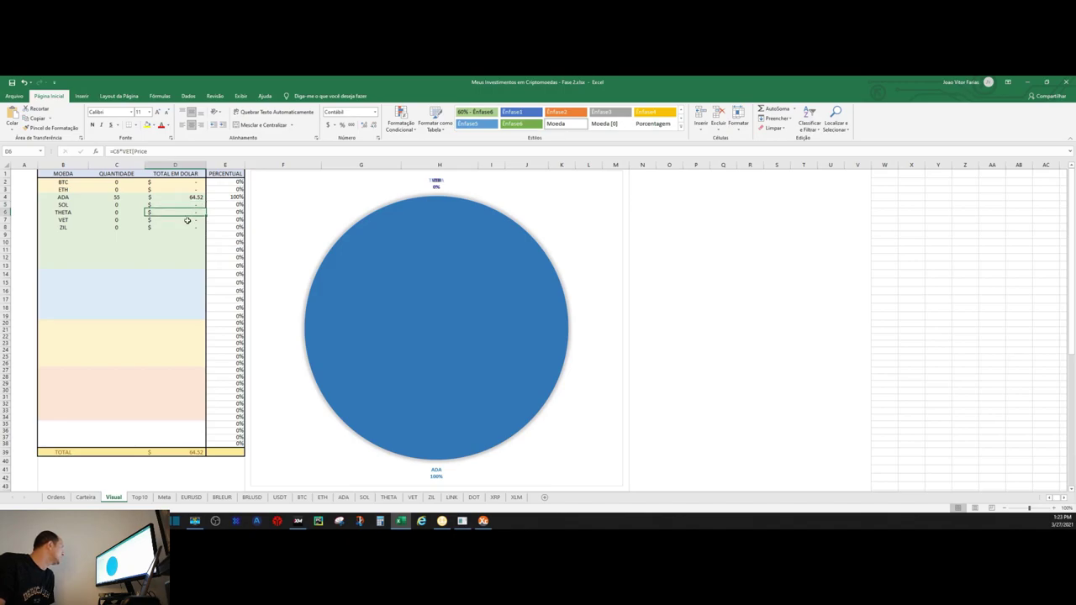
left_click(188, 220)
left_click(186, 228)
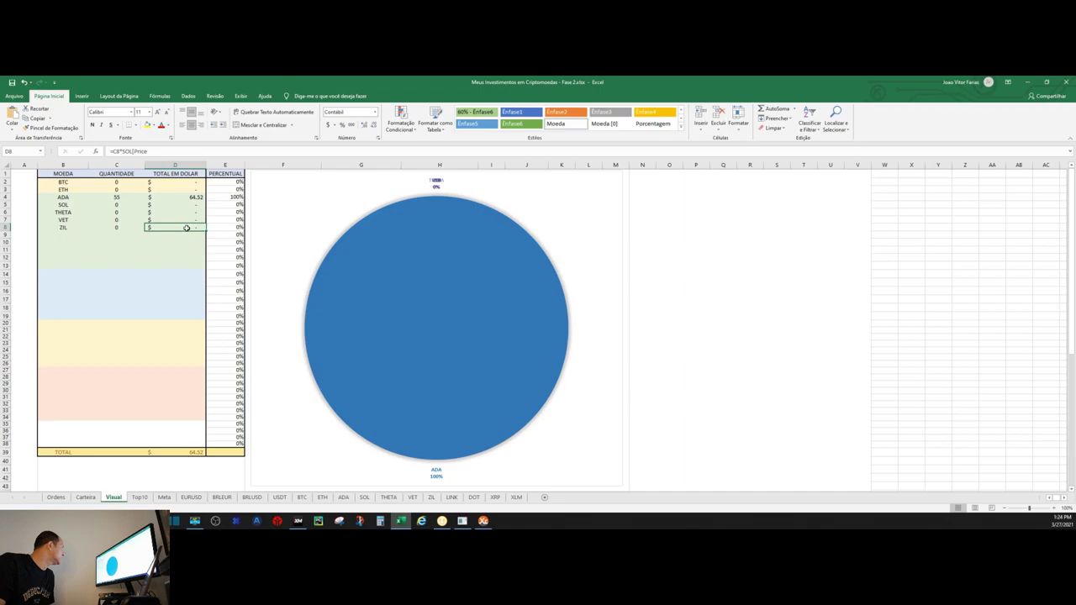
left_click(189, 205)
left_click(190, 182)
left_click(186, 205)
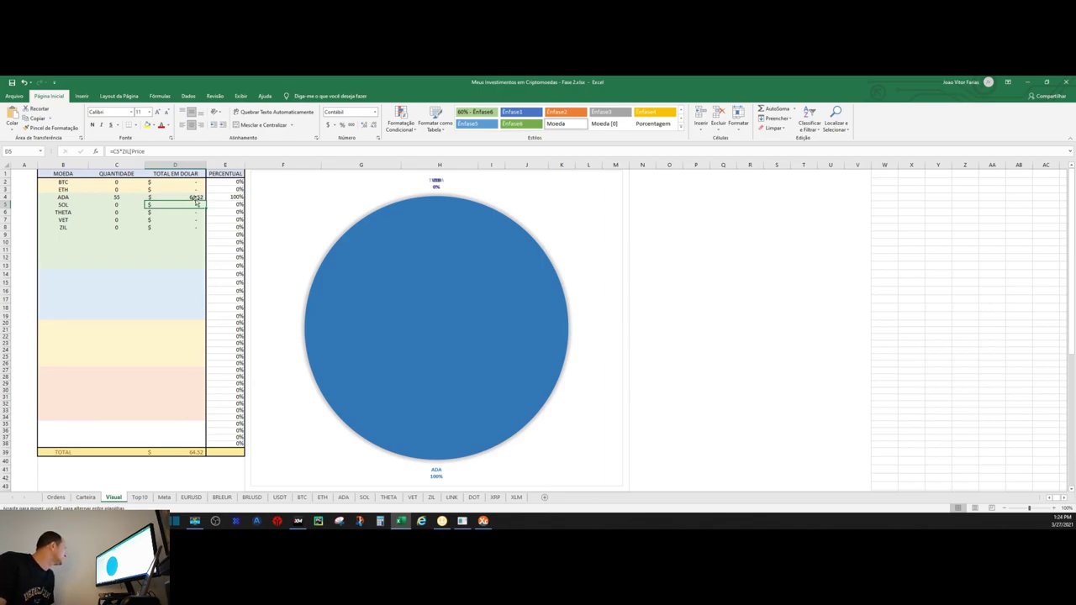
left_click(193, 198)
left_click(139, 498)
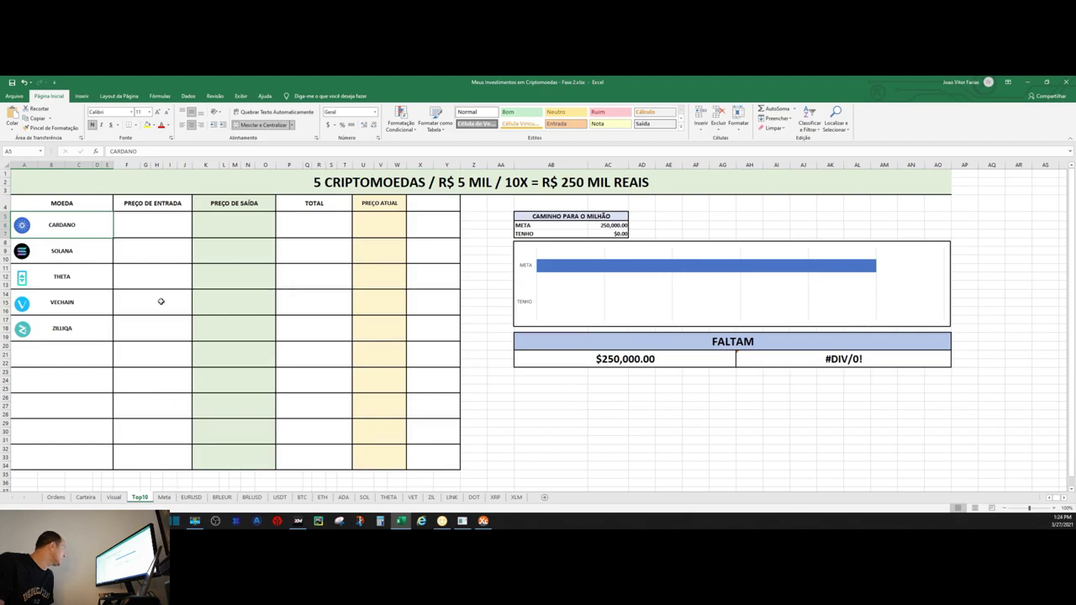
Enter Cardano's entry price of $1.17 in F5 on the Top10 sheet
left_click(85, 497)
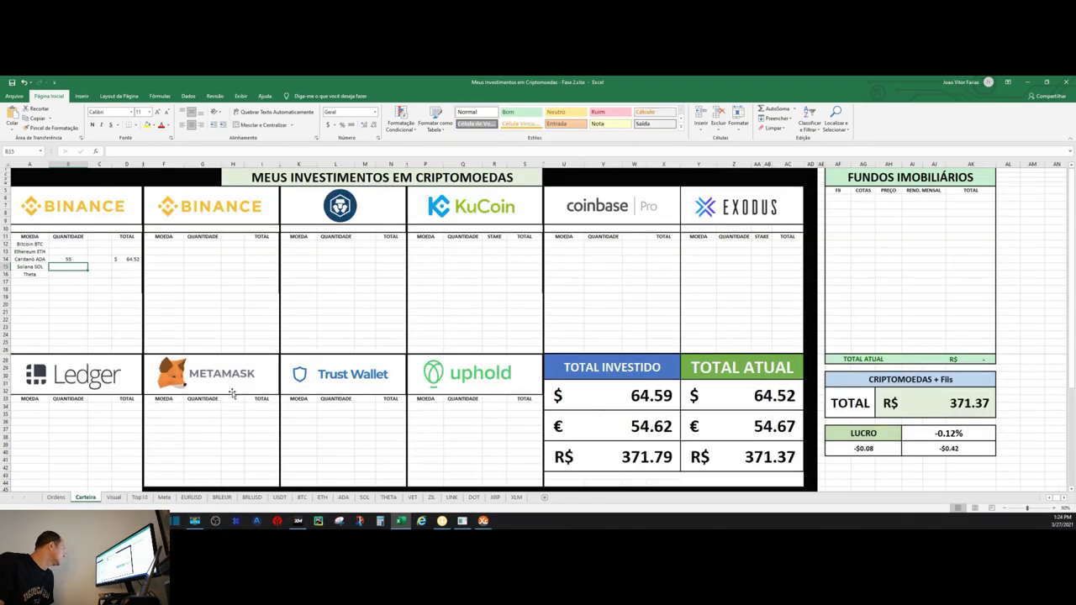
left_click(56, 498)
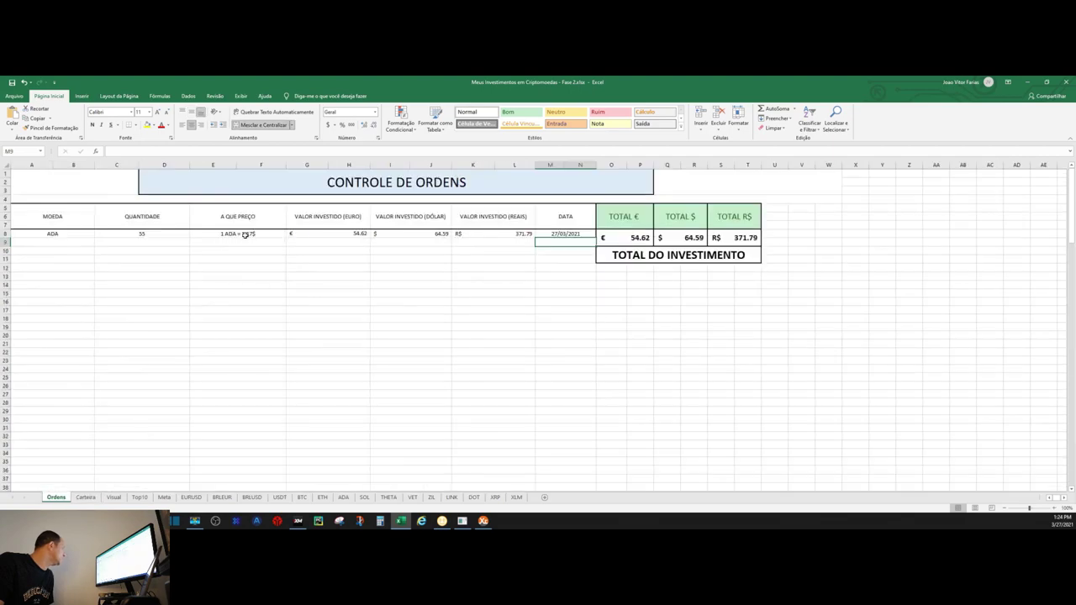
left_click(141, 498)
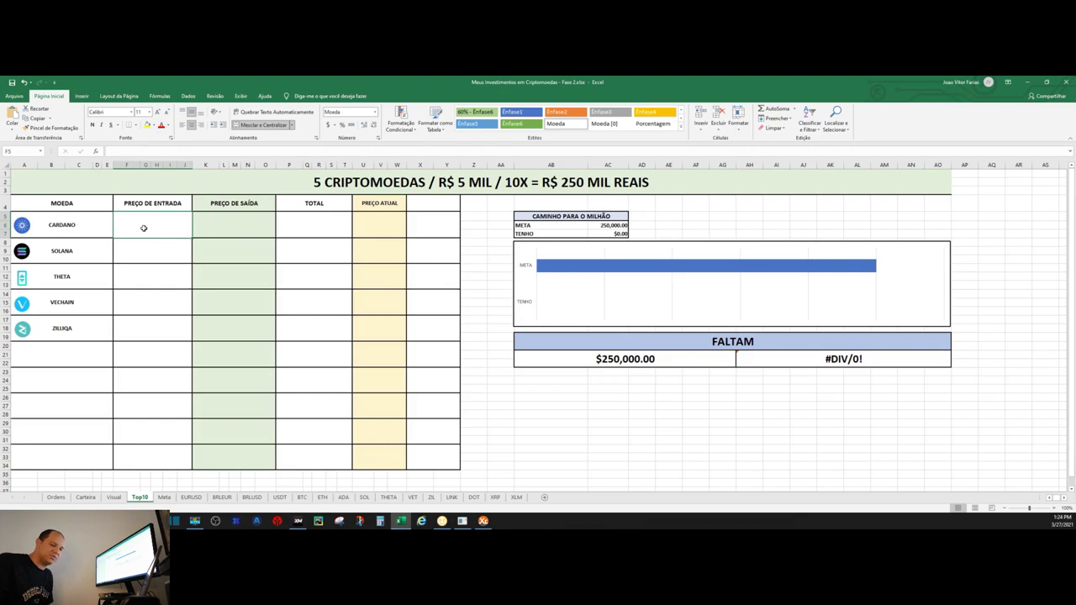
type("1.17")
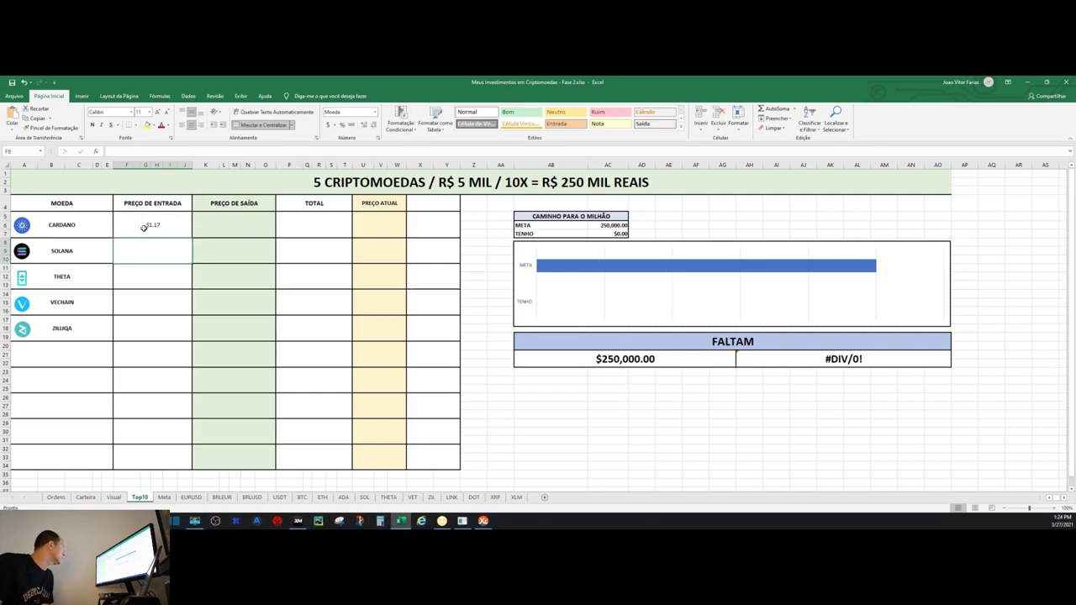
left_click(233, 228)
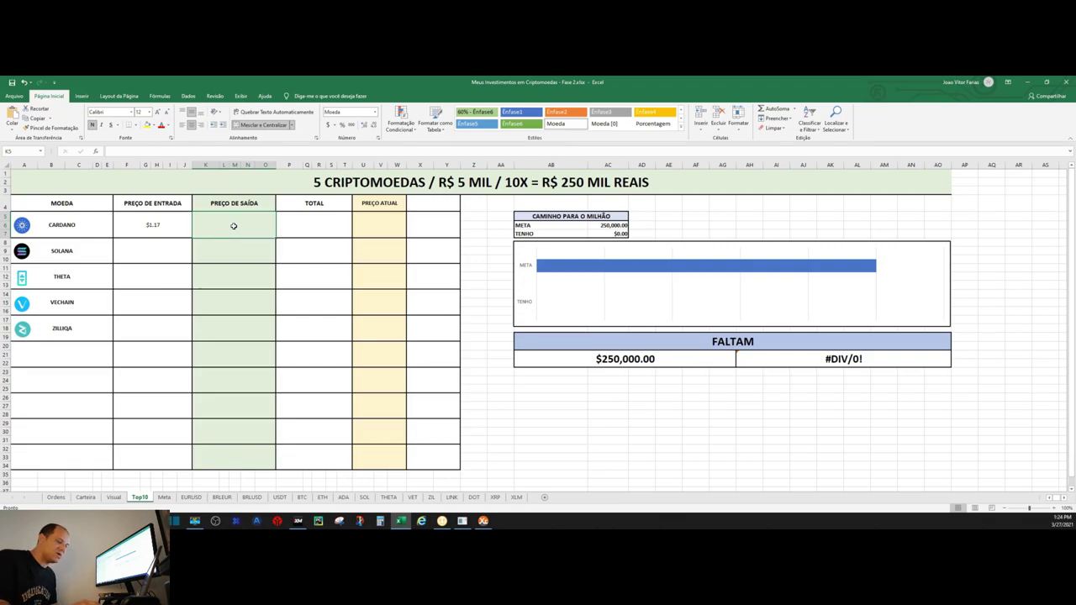
Set Cardano's exit price in K5 to =F5*10, giving $11.70
type("=")
left_click(164, 229)
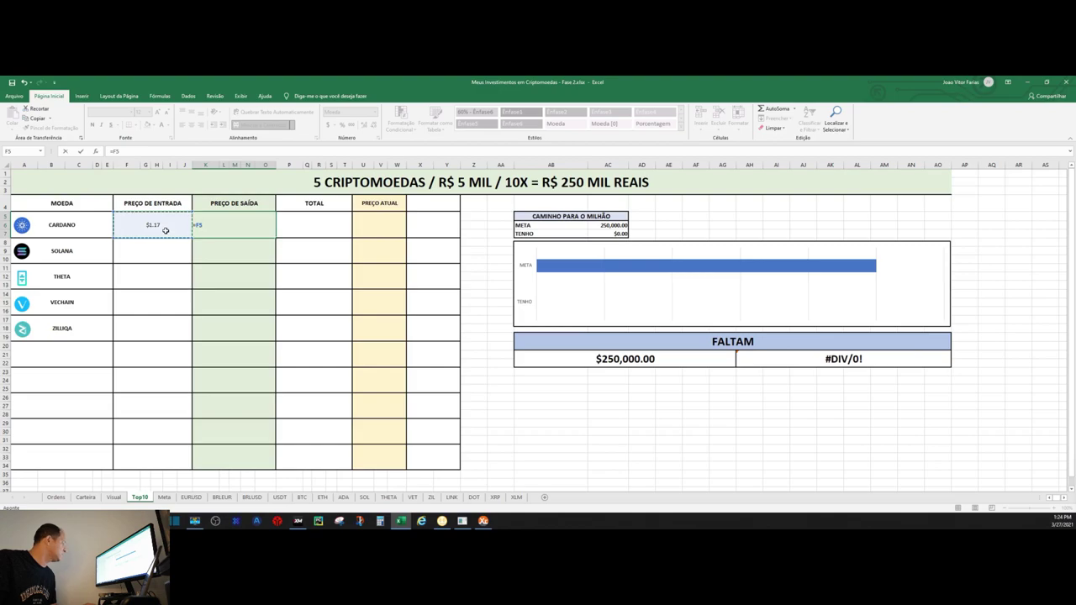
type("*")
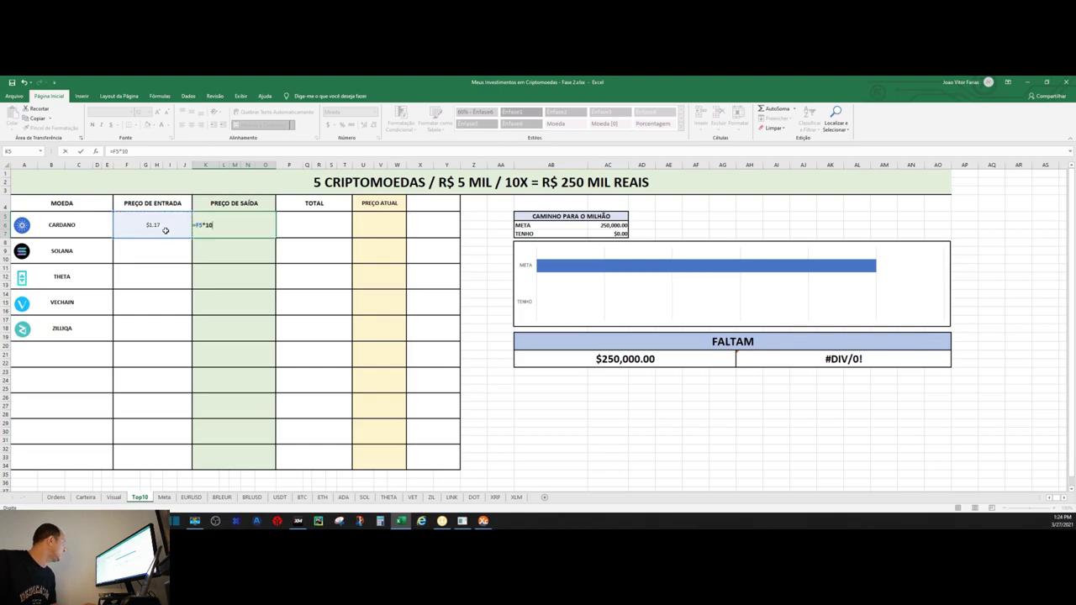
key("Return")
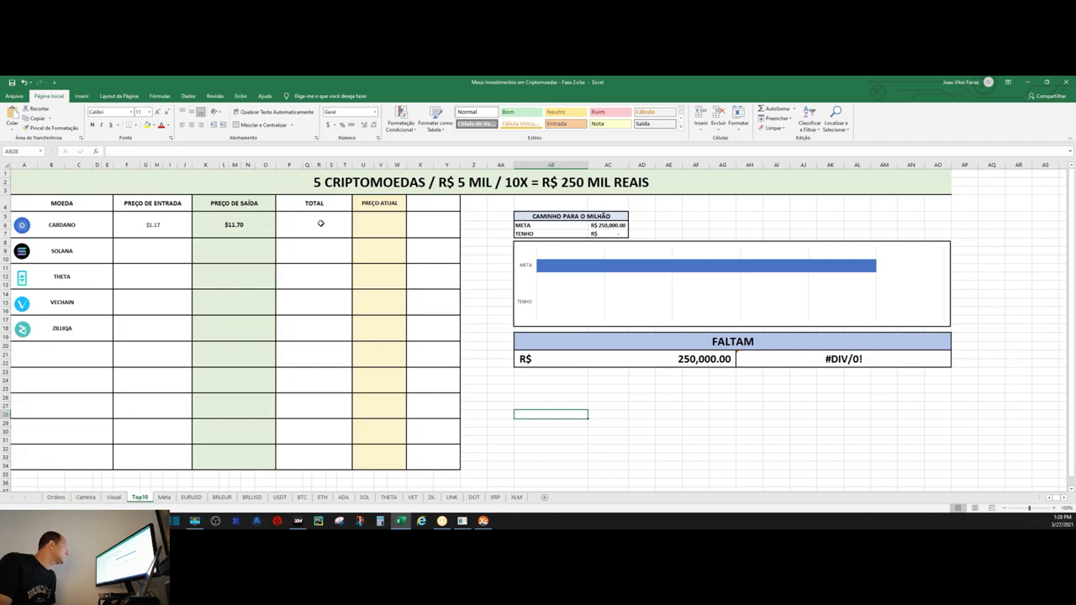
Set Cardano's TOTAL in P5 to =Visual!D4, showing $64.57
left_click(321, 223)
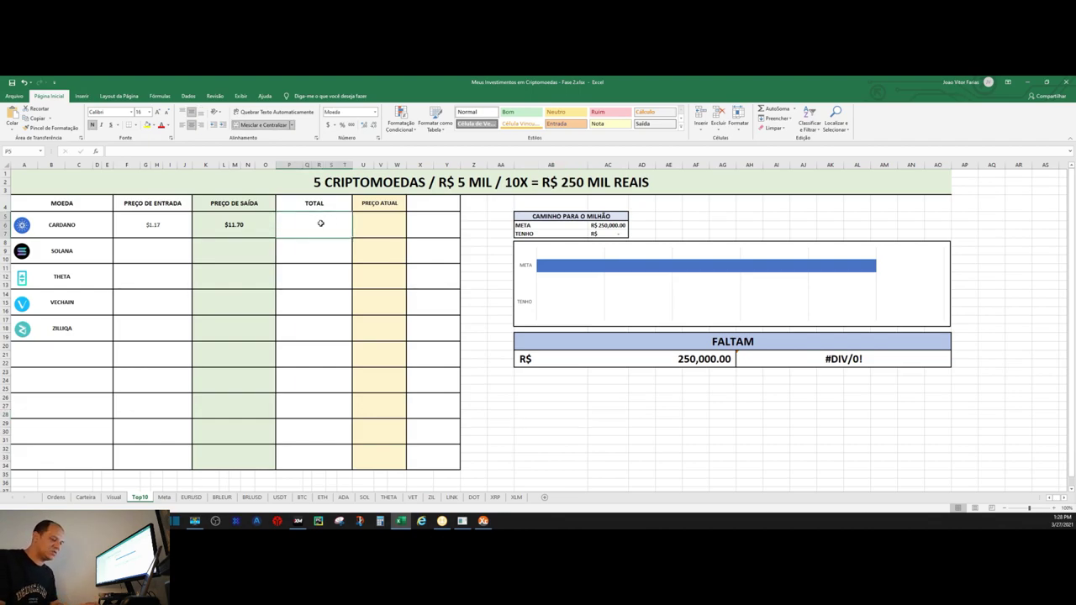
type("=")
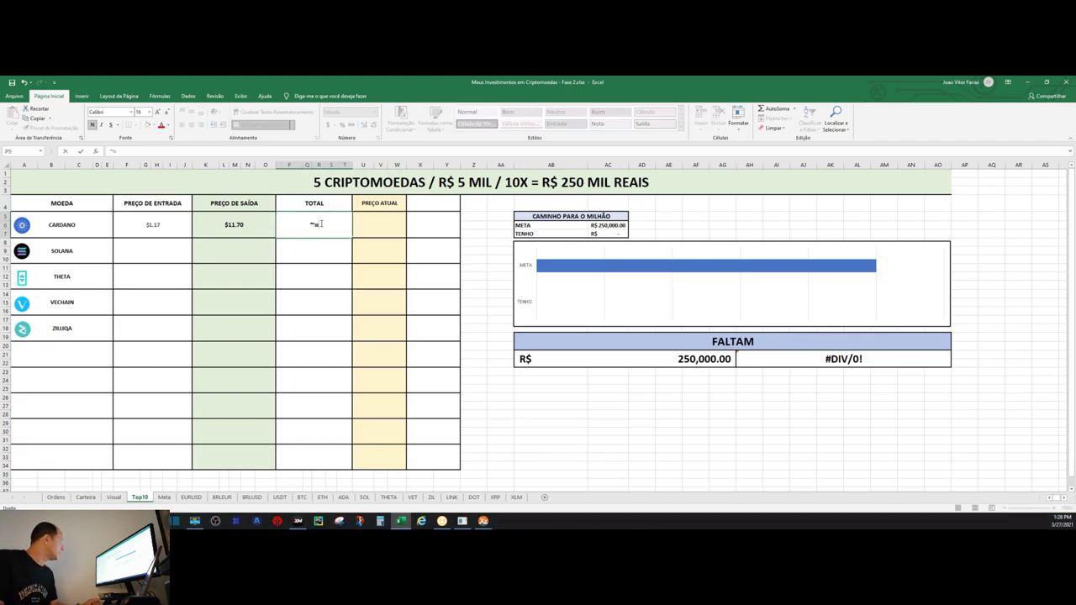
key("BackSpace")
key("BackSpace")
type("=")
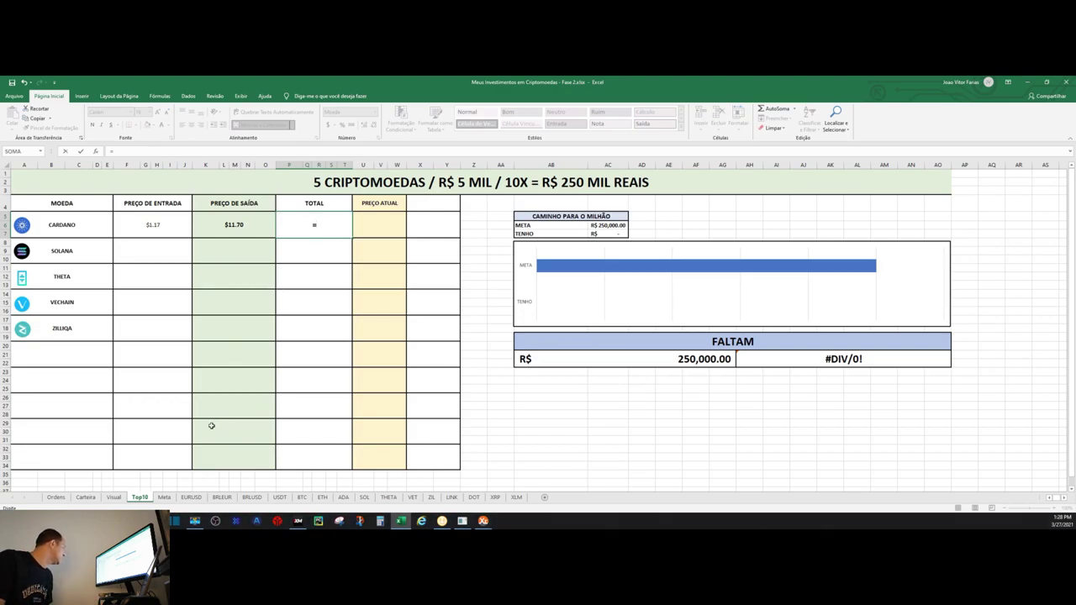
left_click(113, 497)
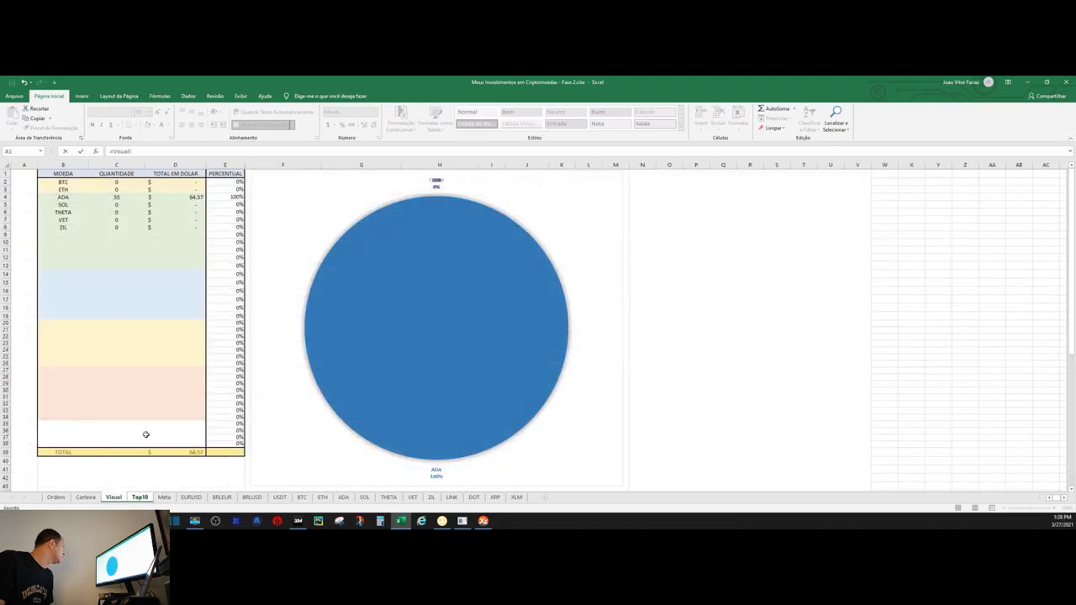
left_click(190, 199)
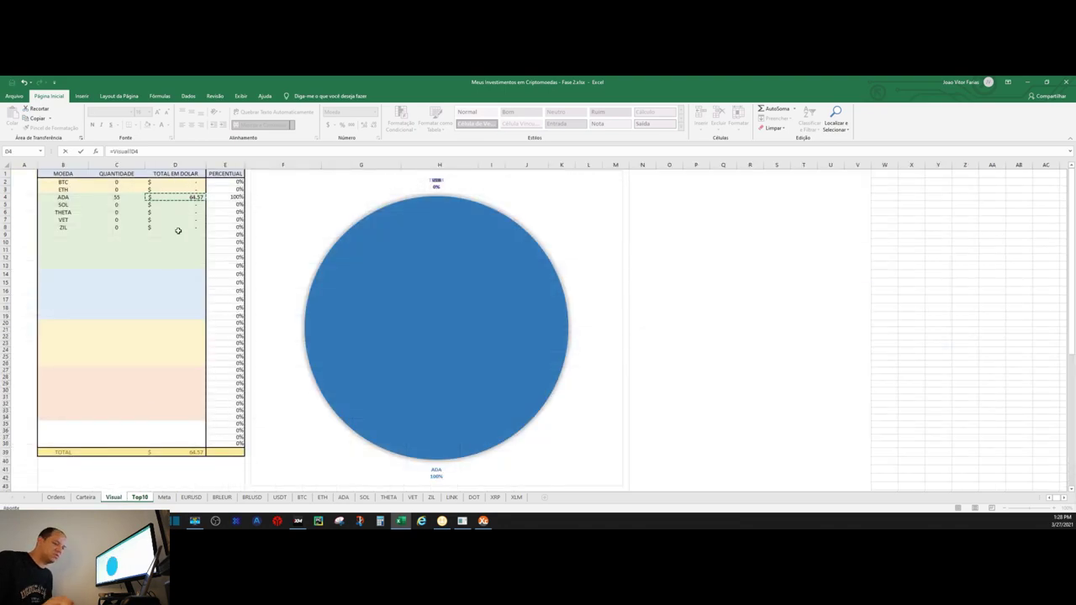
key("Return")
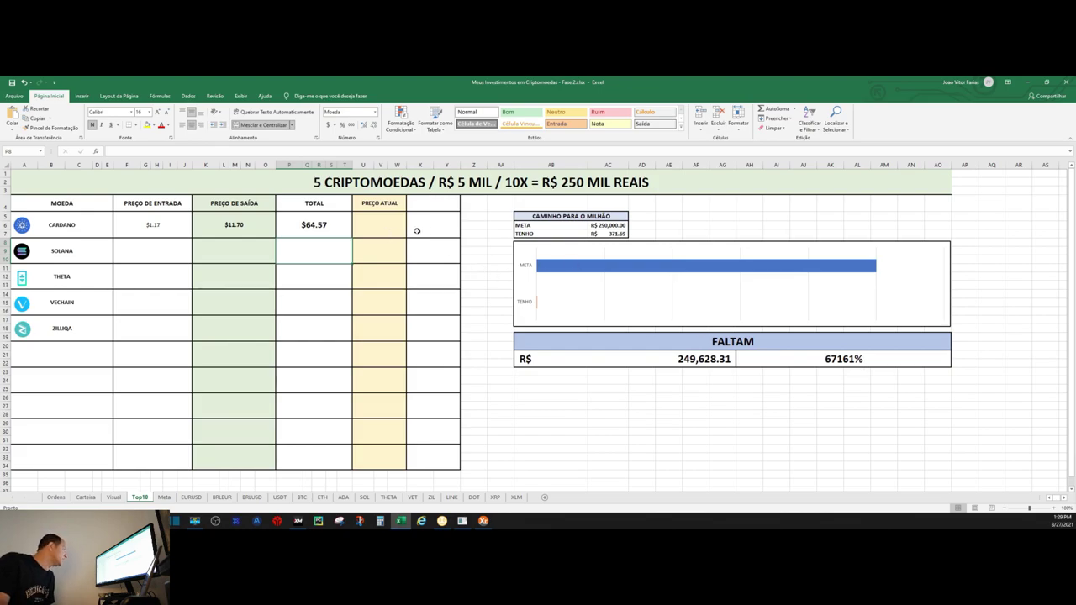
Set Cardano's current price in U5 to =ADA!B2, showing $1.17, and check the formula
left_click(387, 227)
type("=")
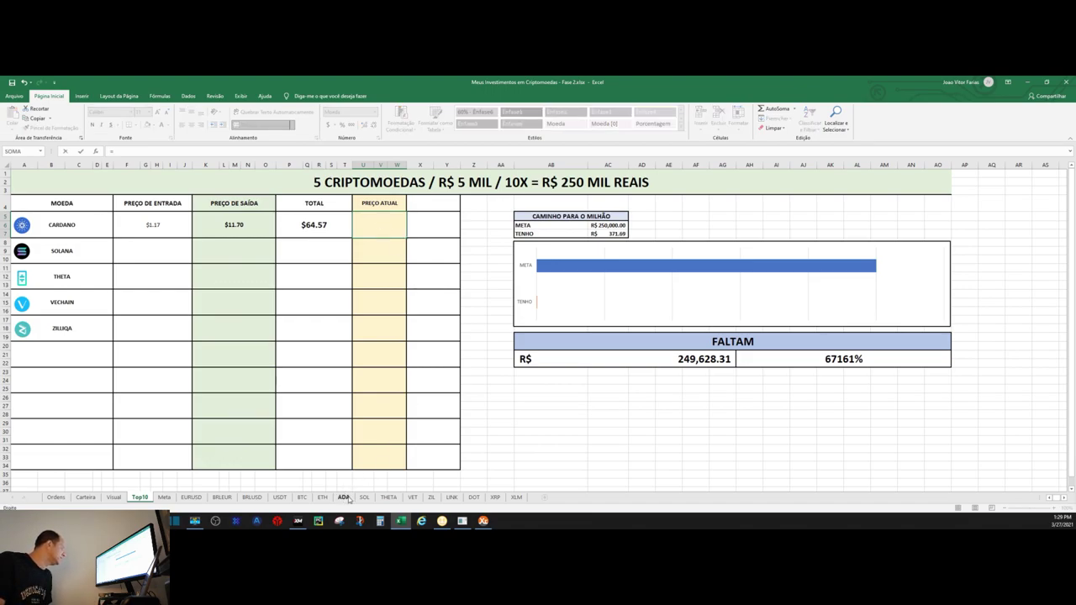
left_click(344, 498)
left_click(82, 182)
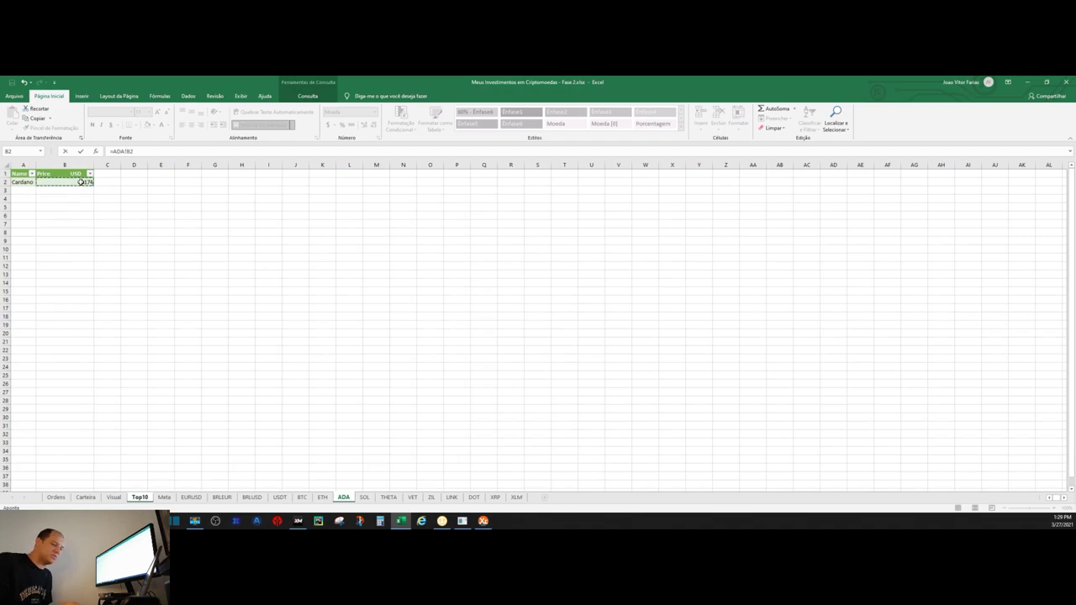
key("Return")
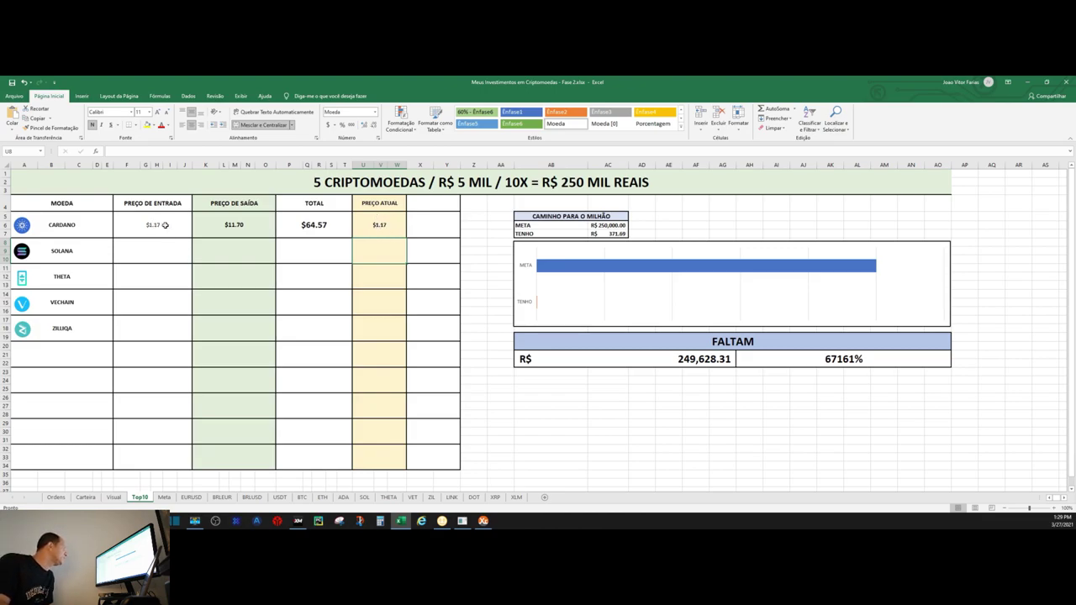
left_click(394, 224)
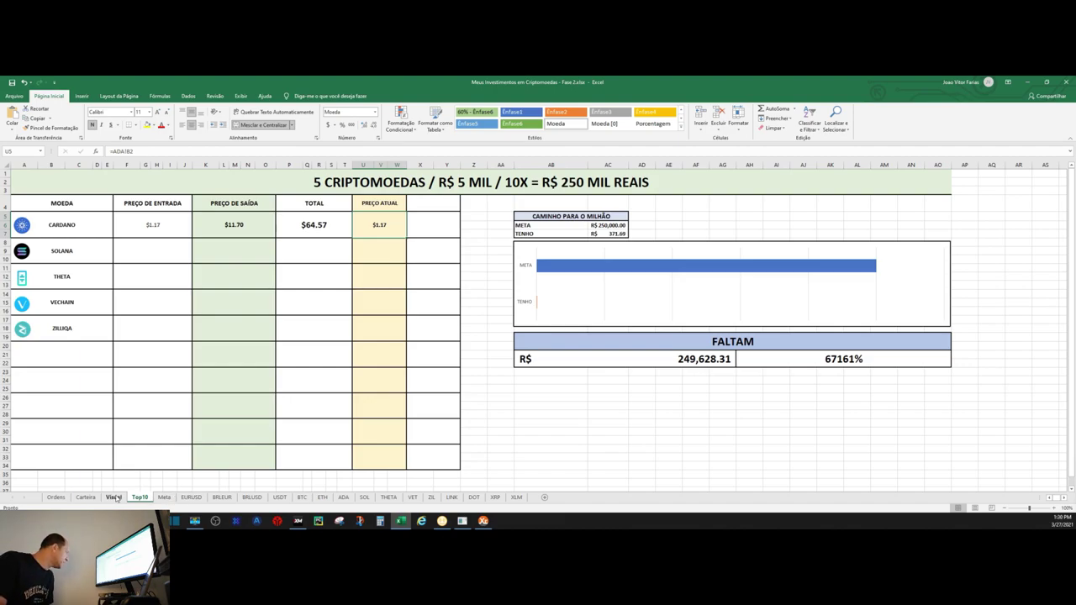
left_click(57, 498)
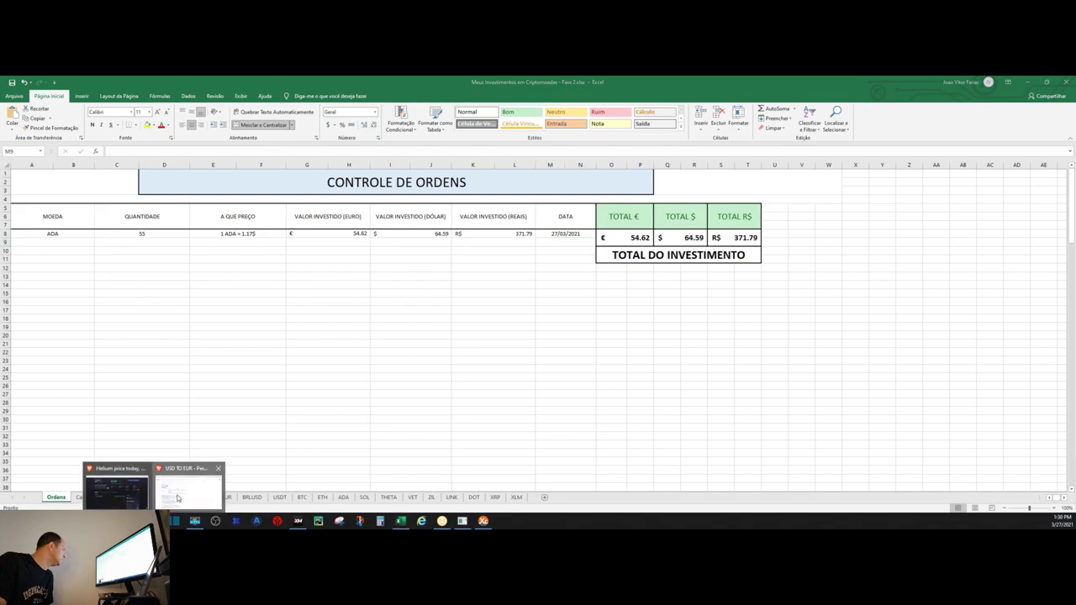
Check the USD to EUR result, then view Carteira with TOTAL ATUAL $64.57 and LUCRO −0.03%
mouse_move(194, 522)
left_click(192, 488)
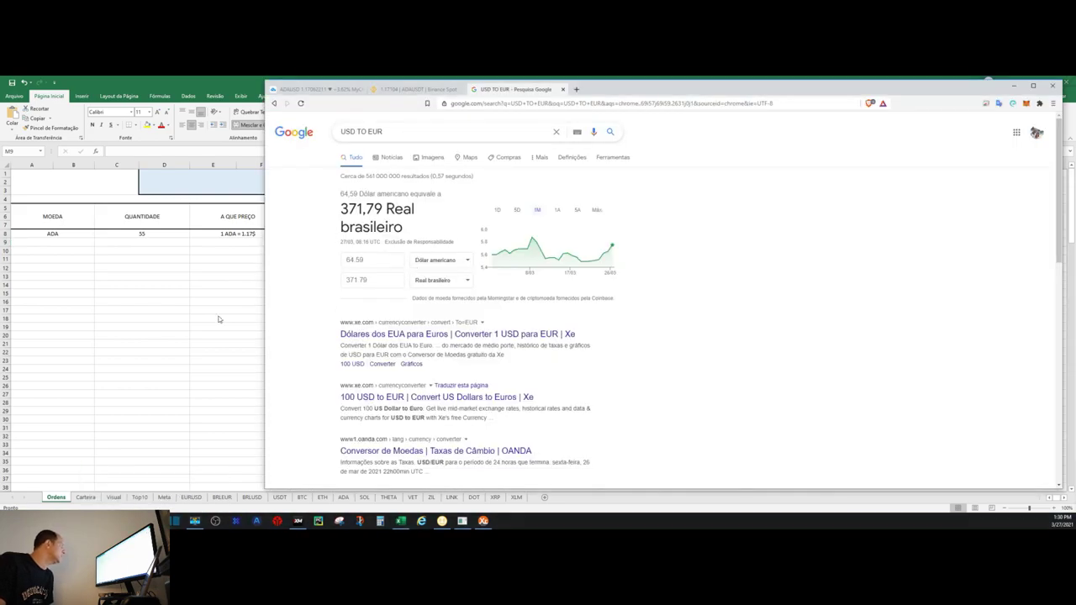
key("alt+Tab")
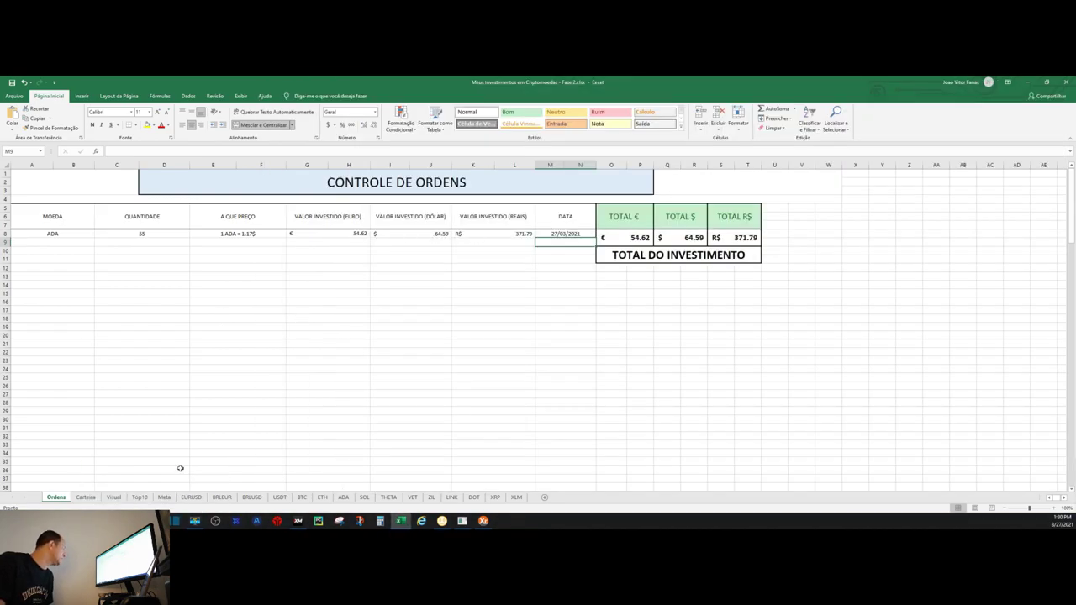
left_click(86, 497)
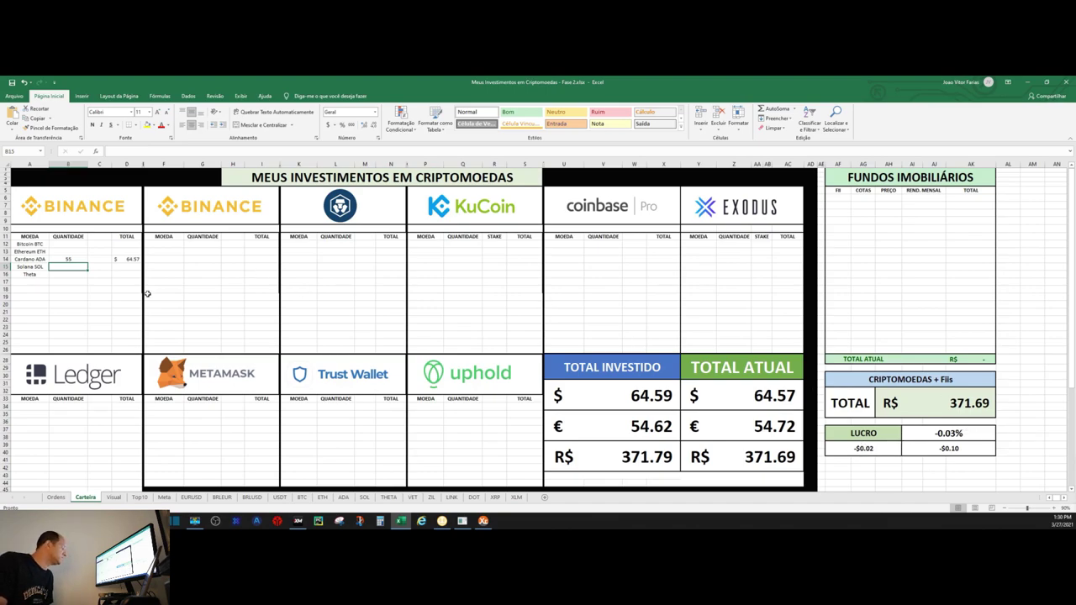
Check that the Visual sheet's ADA quantity in C4 references Carteira, then return to Top10
left_click(115, 498)
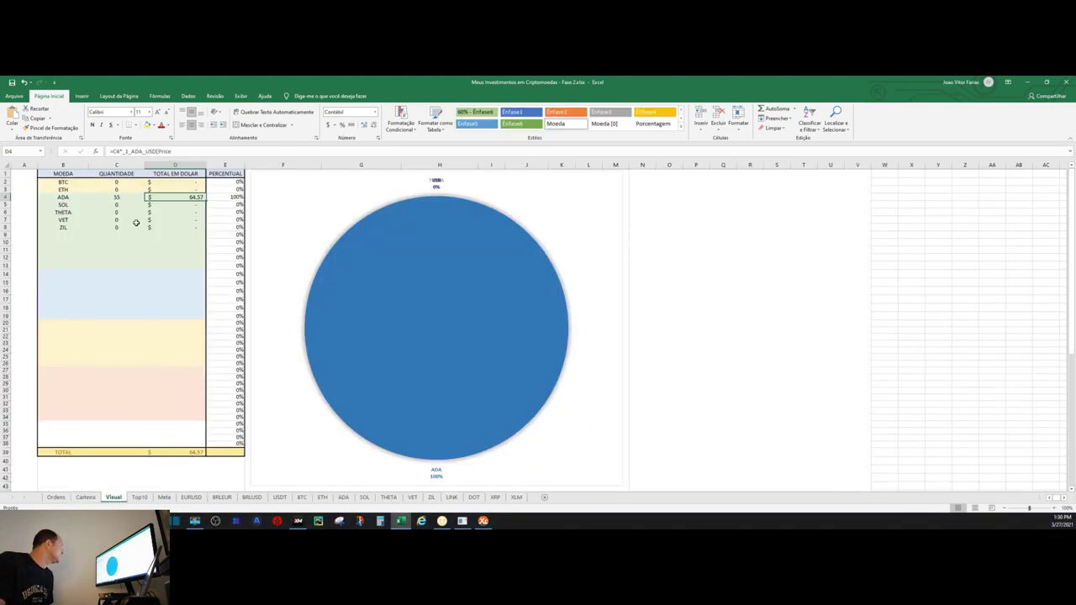
left_click(125, 196)
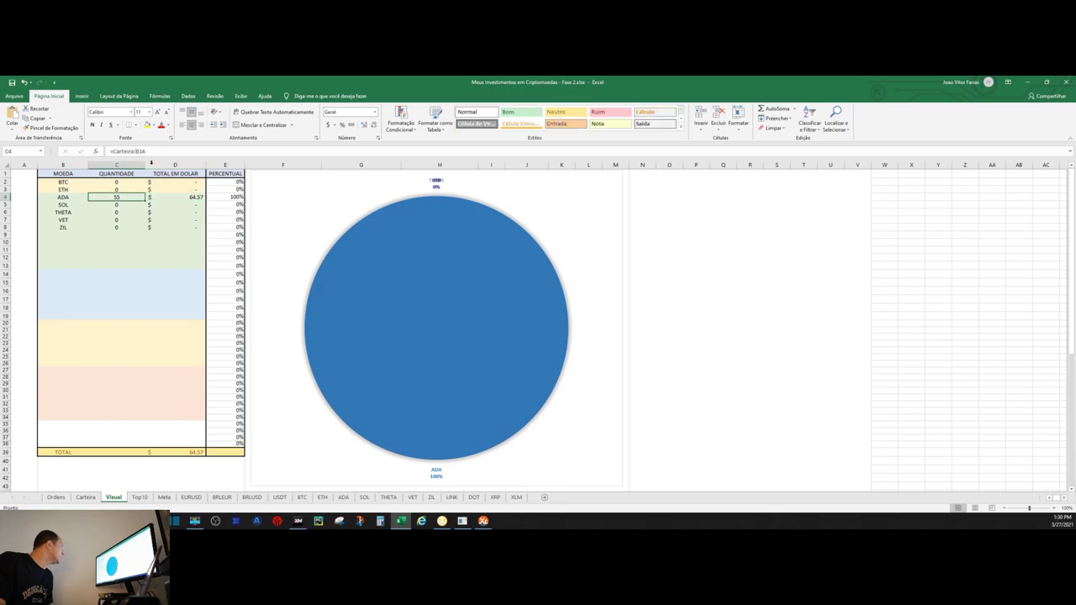
left_click(85, 498)
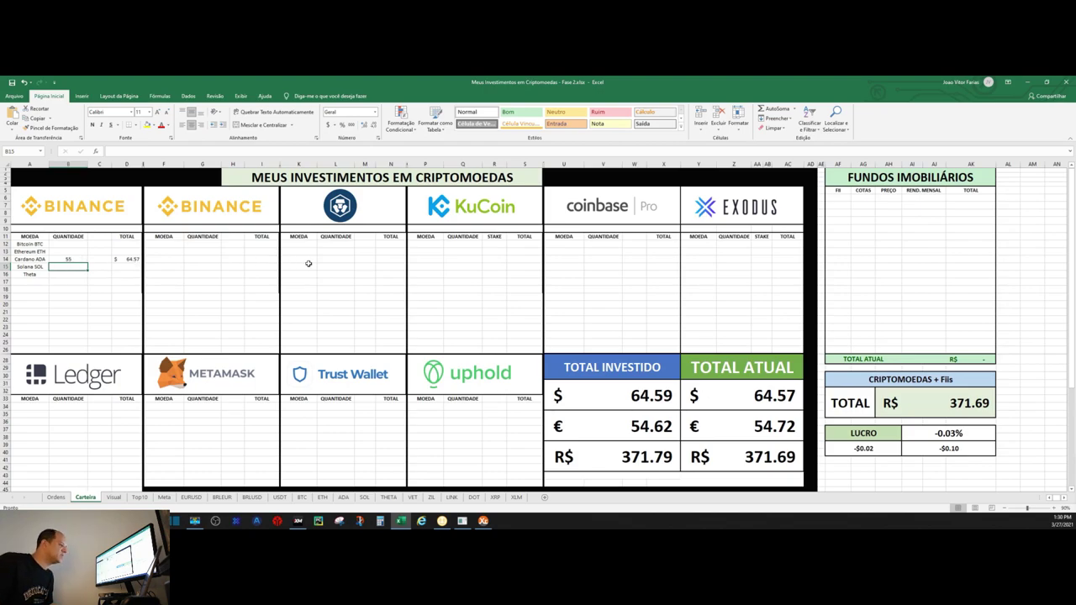
left_click(140, 497)
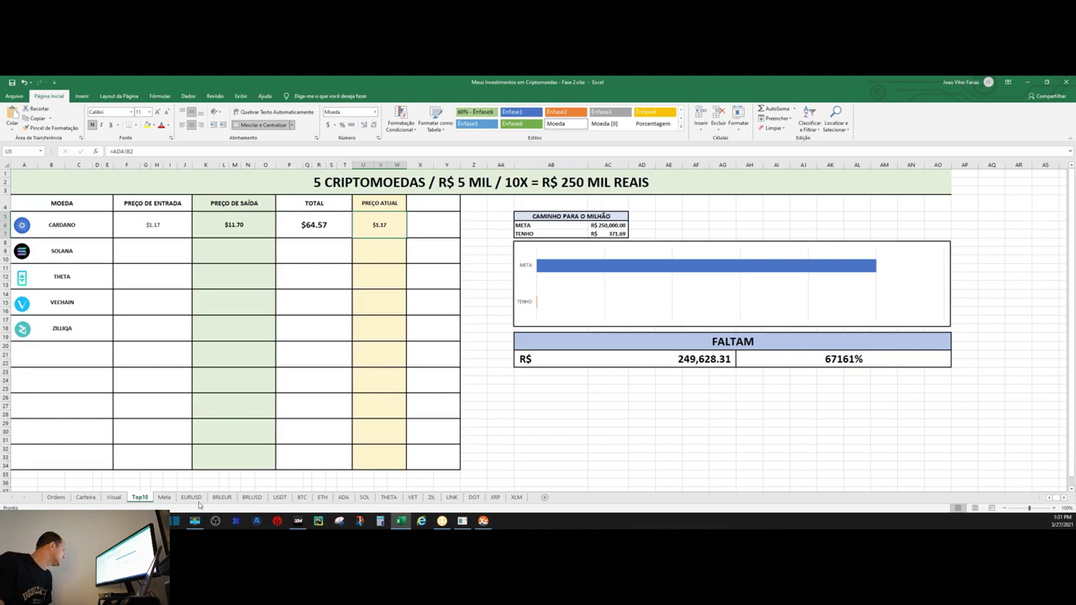
mouse_move(277, 521)
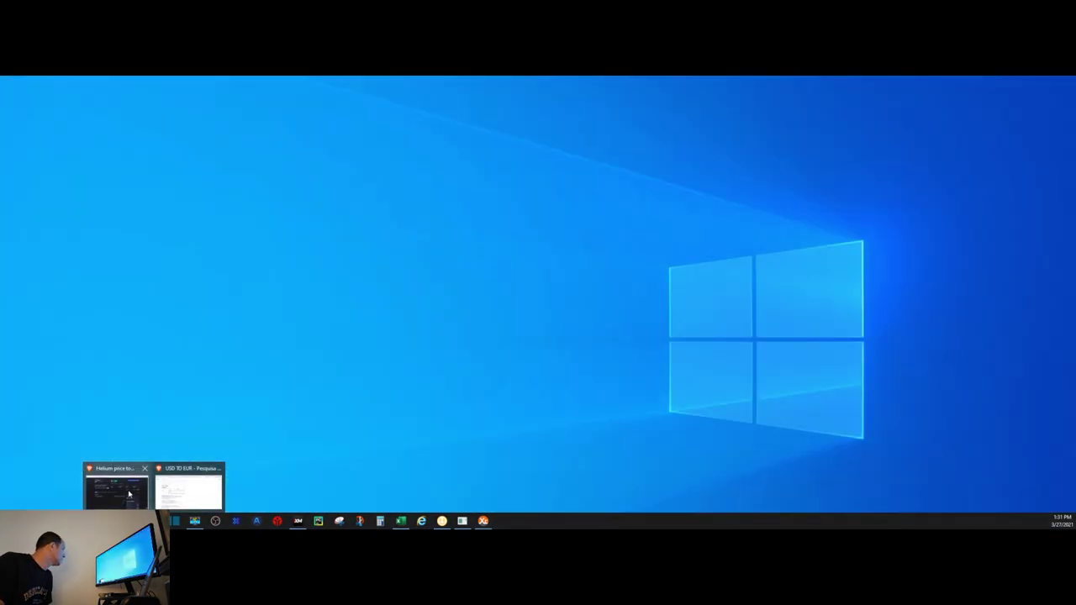
Show the SOL/US Dollar 4-hour chart in TradingView
left_click(178, 494)
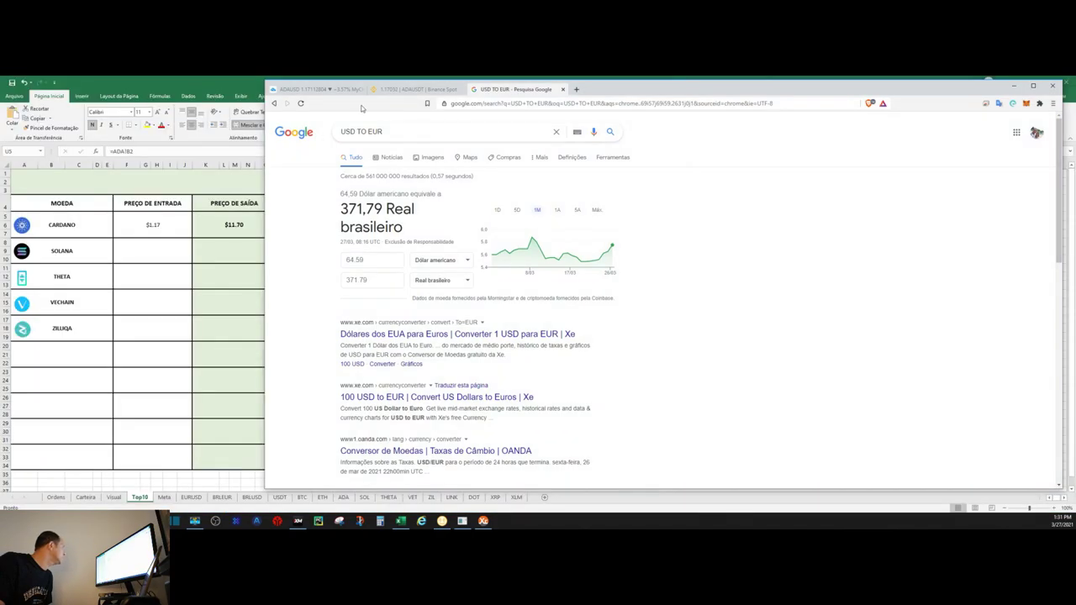
left_click(324, 90)
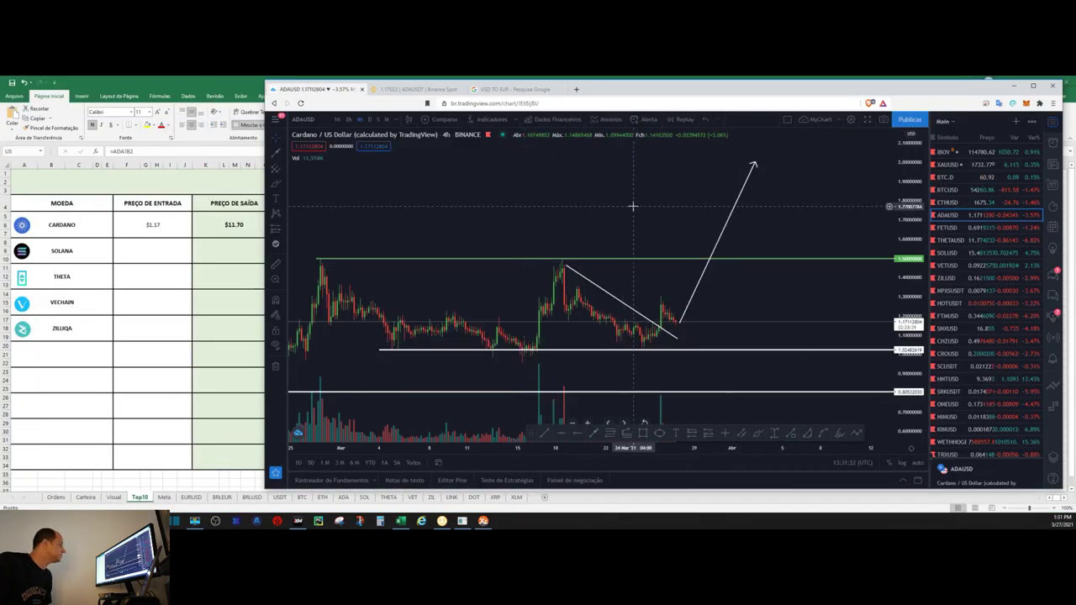
left_click(946, 253)
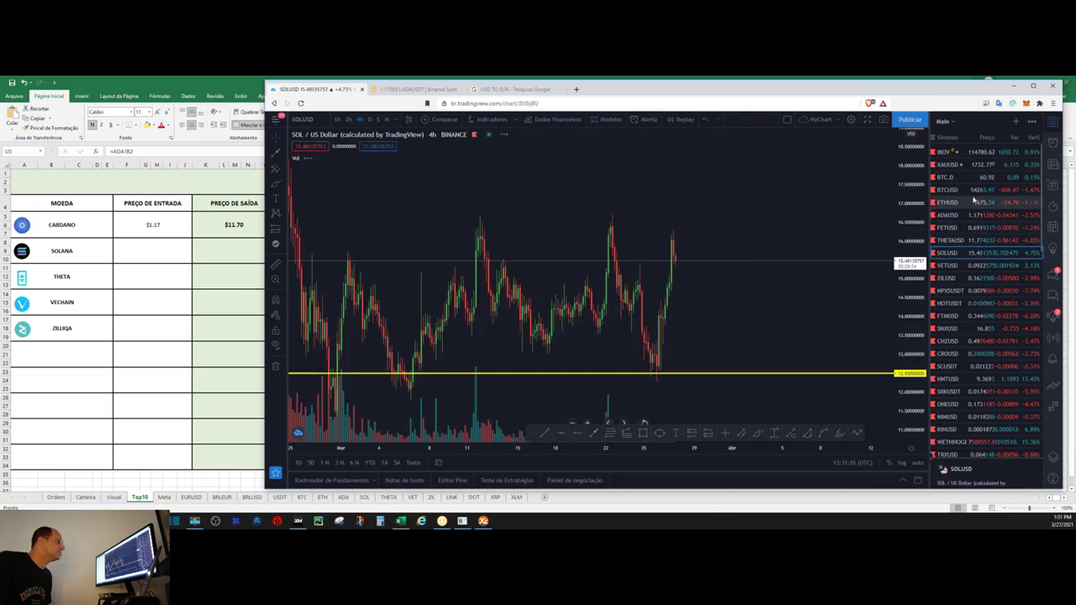
Reorder the watchlist so SOLUSD and THETAUSD follow ADAUSD and ZILUSD sits above FETUSD
left_click_drag(947, 253, 947, 229)
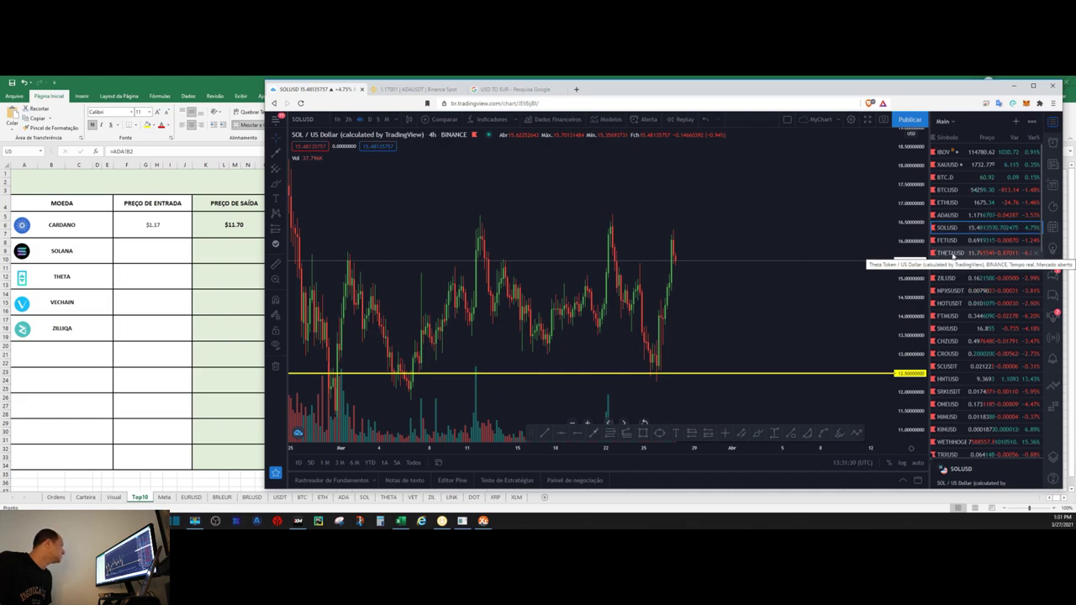
left_click_drag(953, 254, 951, 253)
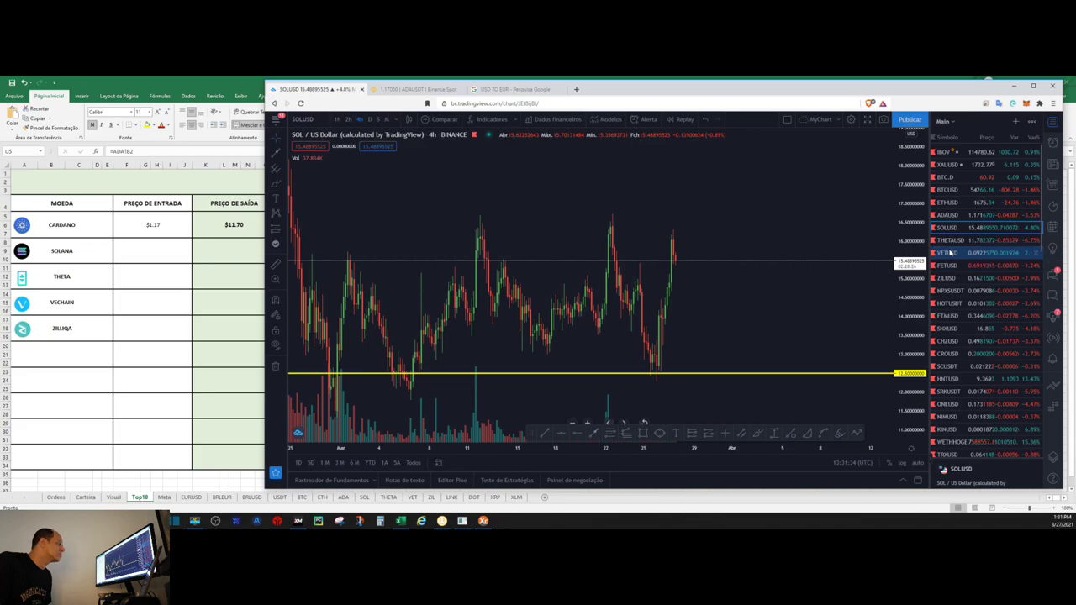
left_click_drag(950, 278, 951, 265)
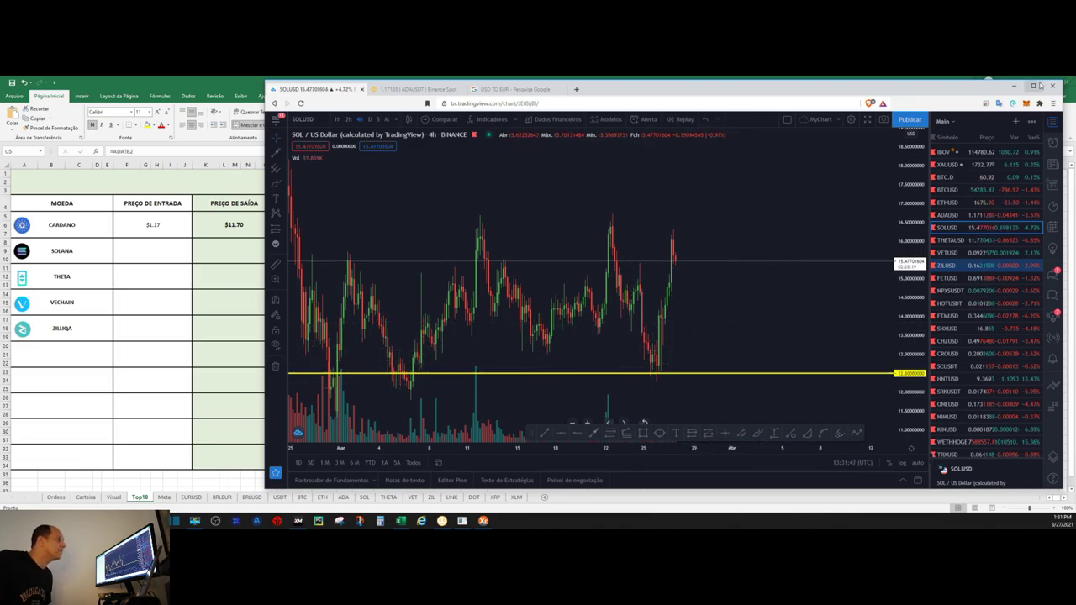
Open the SOL/USDT trading pair on Binance
left_click(425, 89)
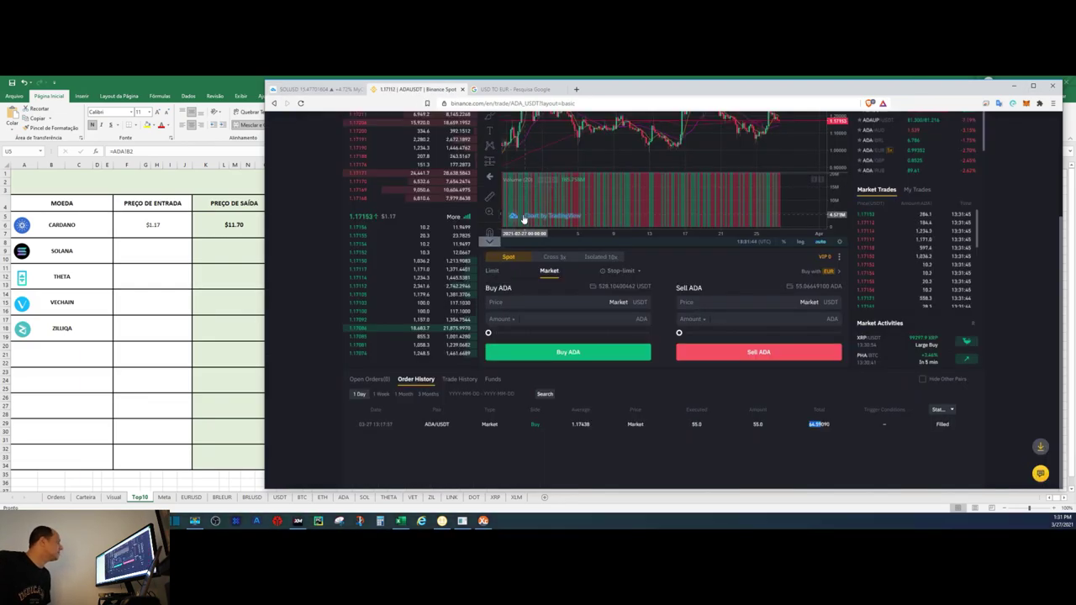
scroll(1018, 262, "up", 3)
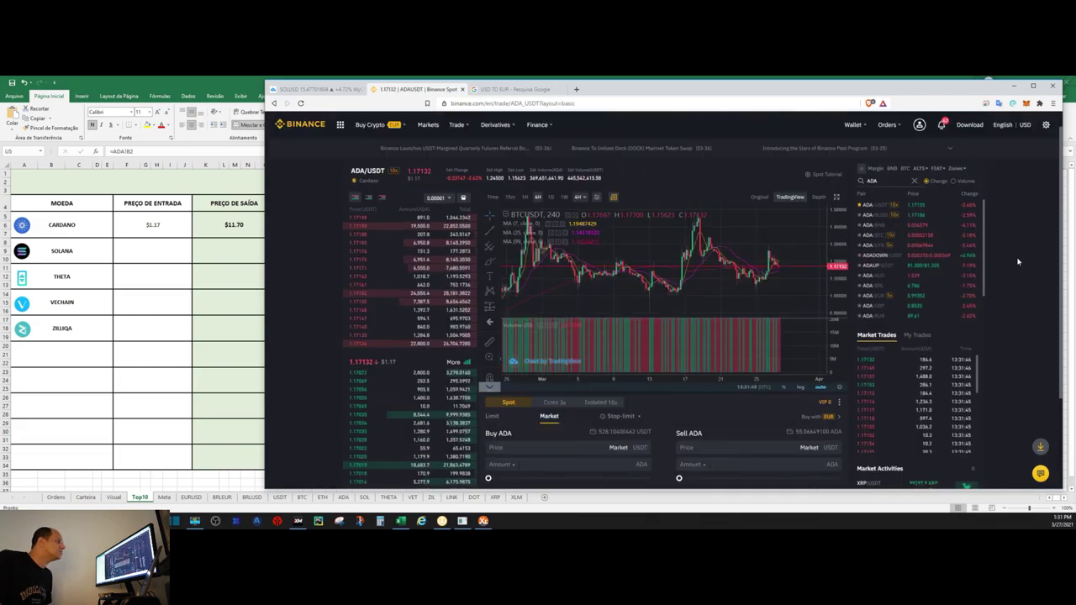
double_click(872, 181)
type("SOL")
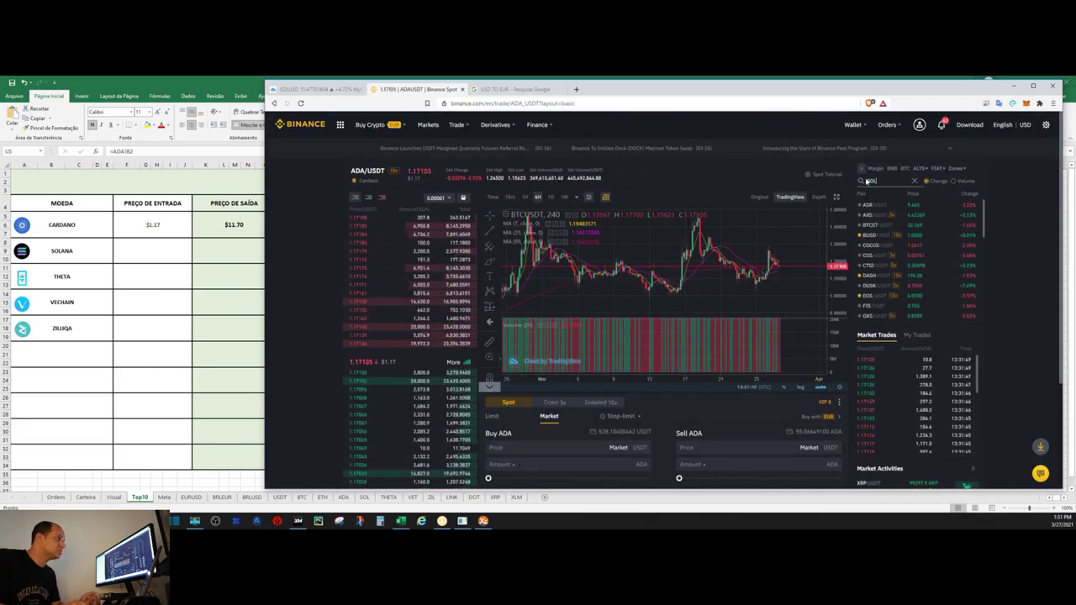
left_click(868, 205)
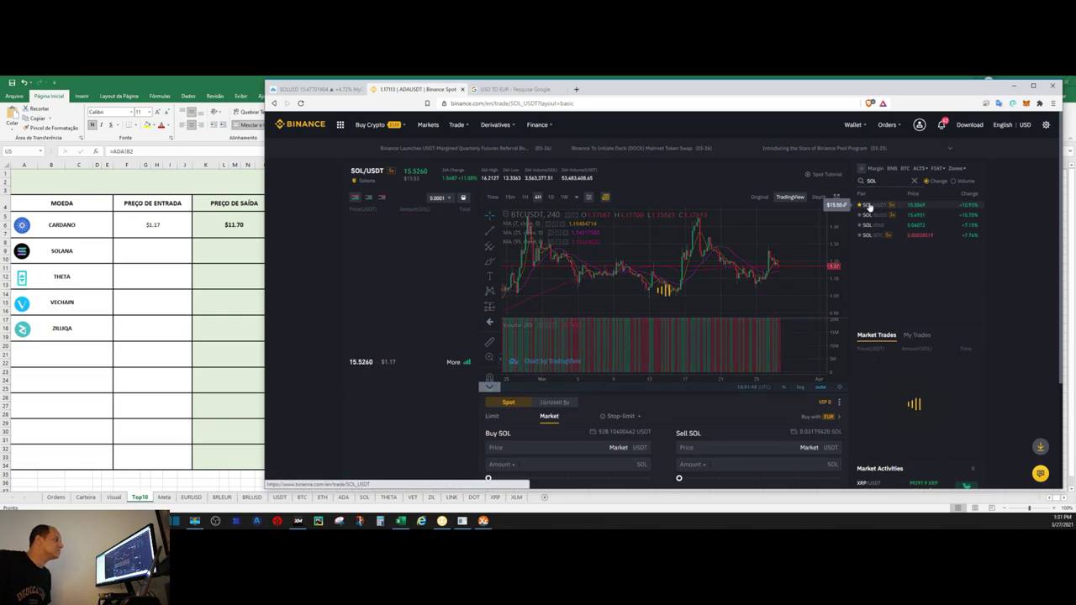
Set up a limit buy of 3.5 SOL after trying 10–13% of the balance
scroll(1026, 284, "down", 3)
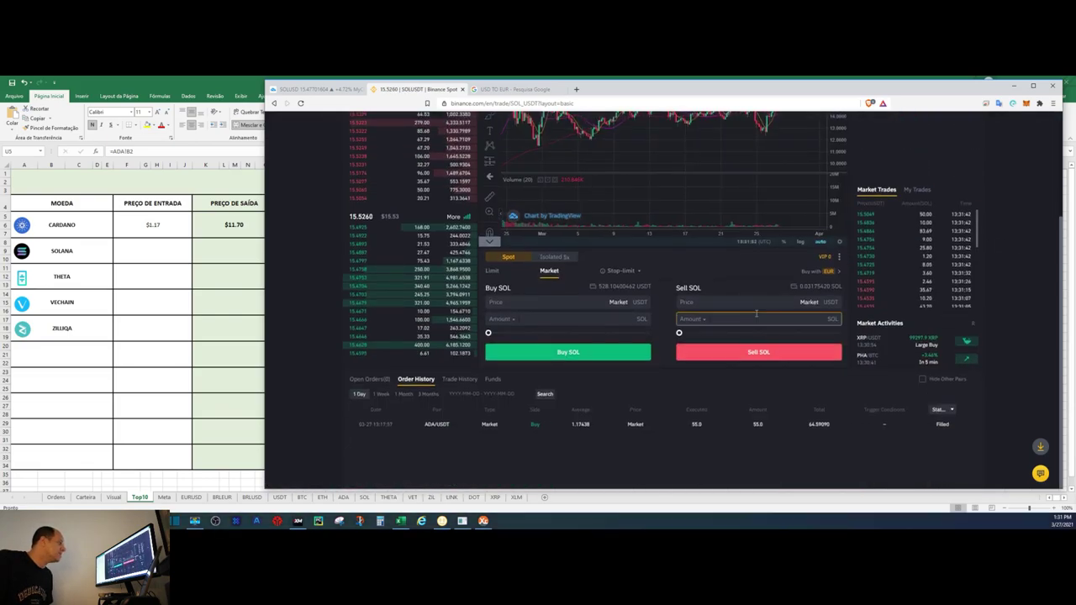
left_click(492, 270)
left_click(555, 315)
left_click_drag(488, 330, 508, 330)
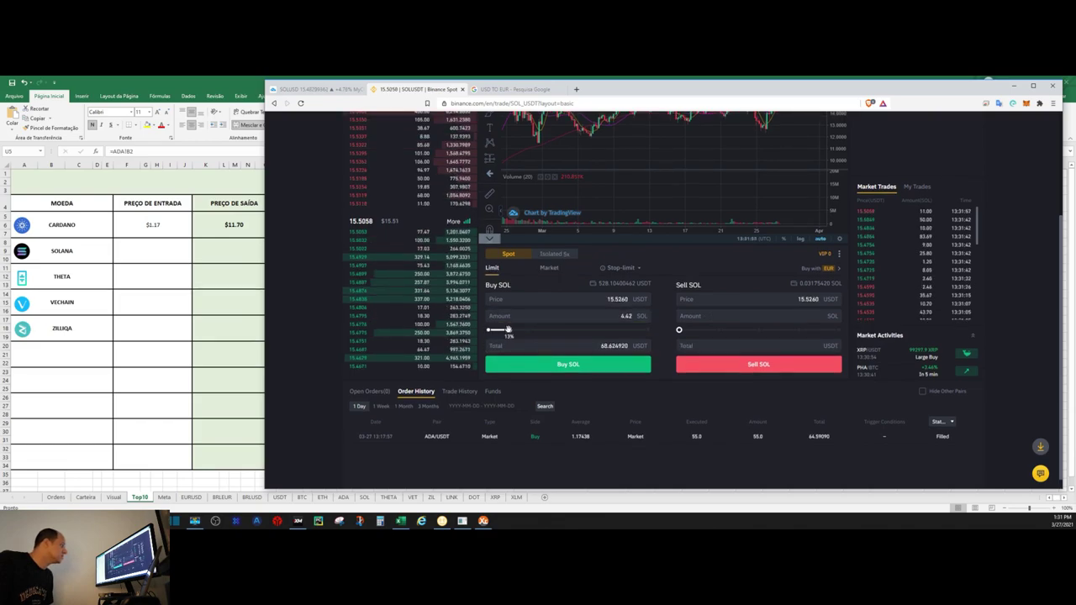
left_click_drag(508, 329, 506, 329)
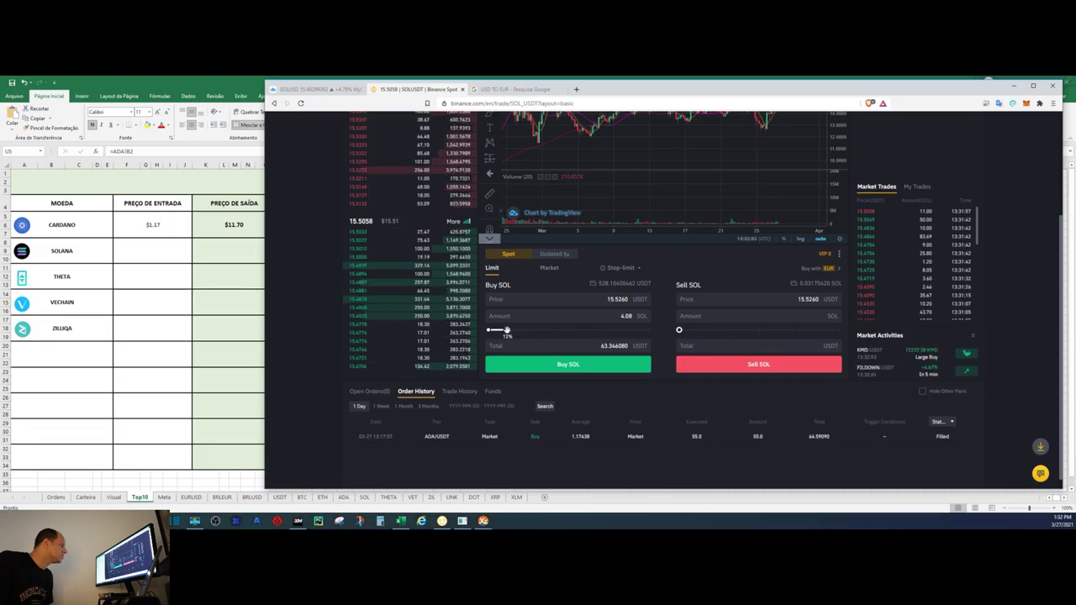
left_click_drag(507, 330, 504, 331)
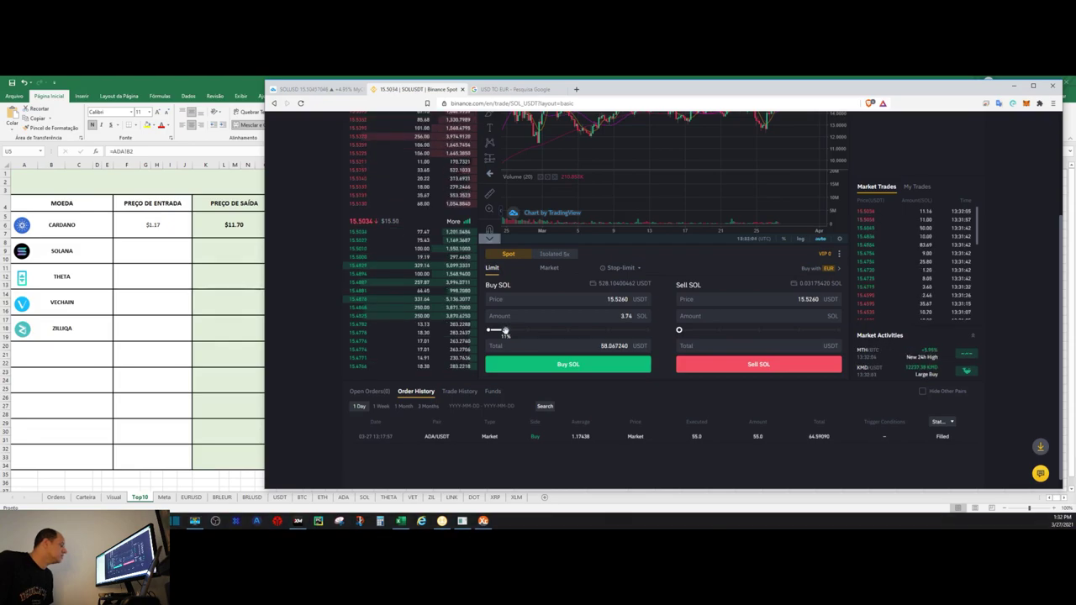
left_click_drag(505, 331, 503, 330)
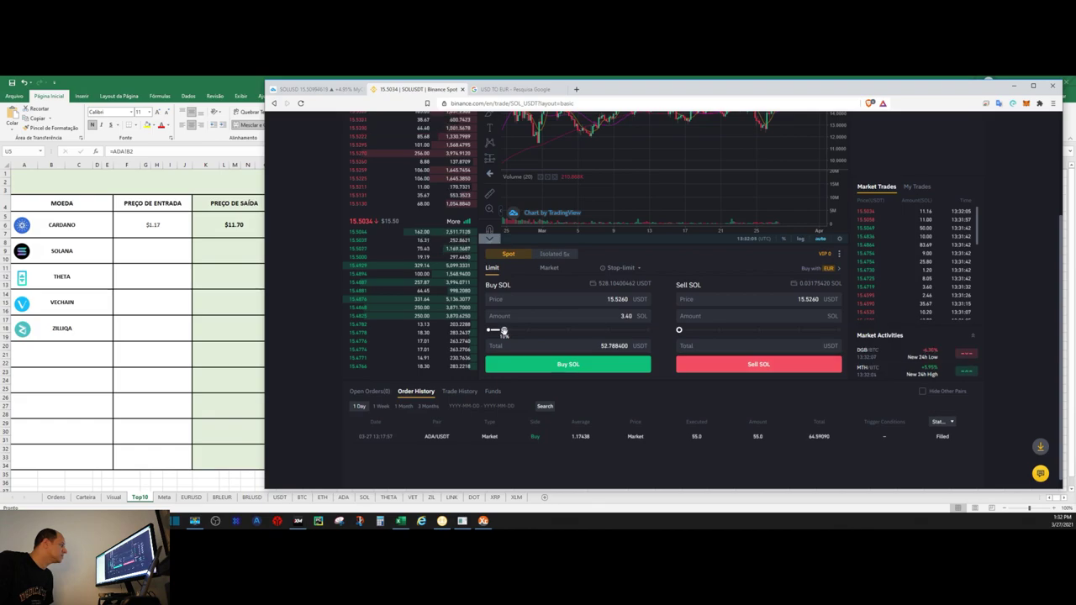
double_click(627, 316)
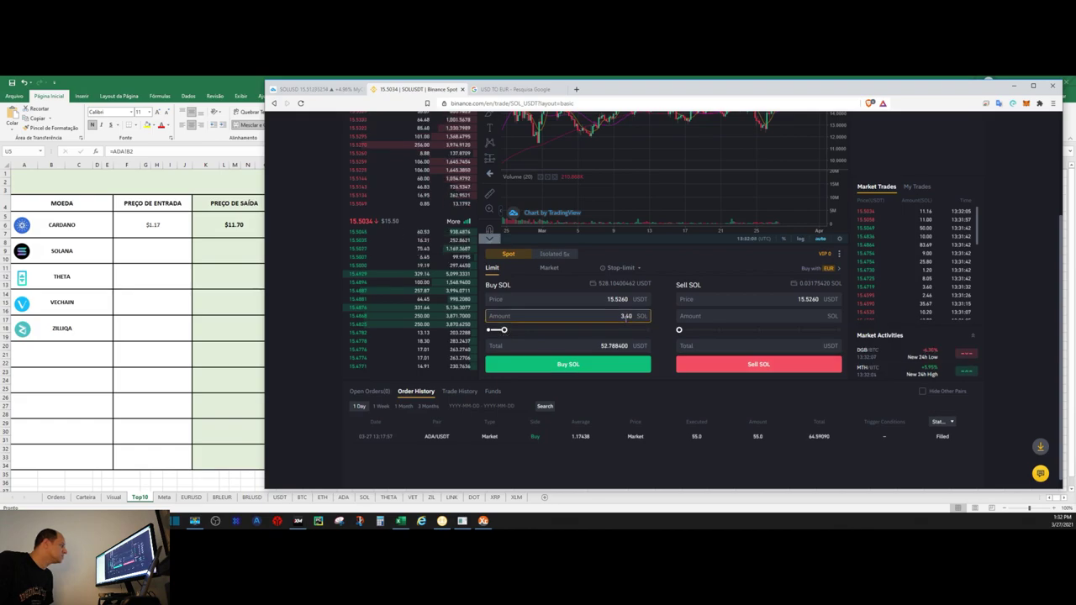
type("3.5")
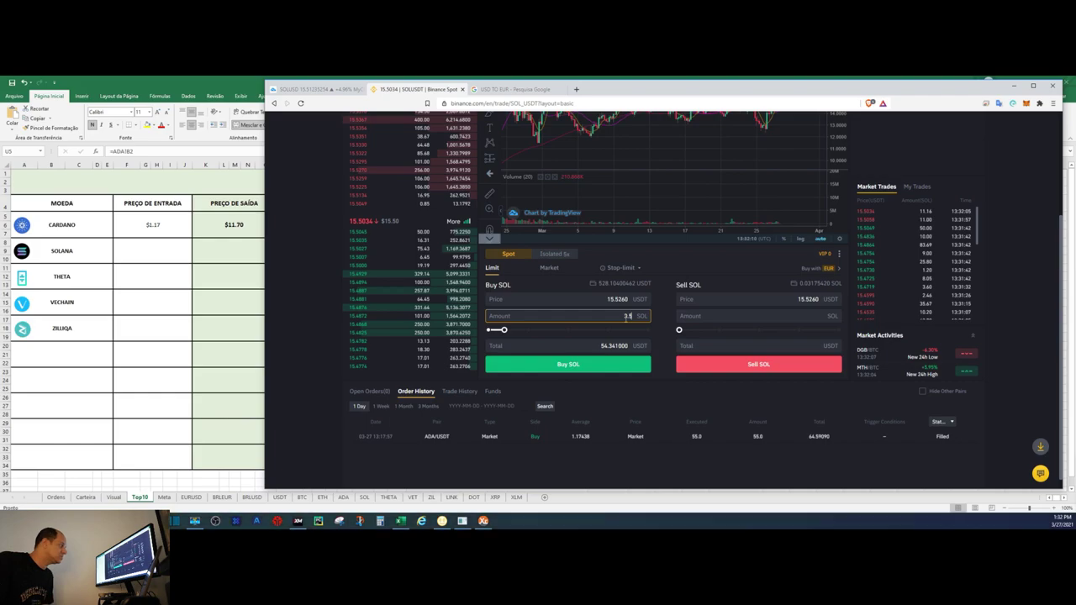
left_click(677, 328)
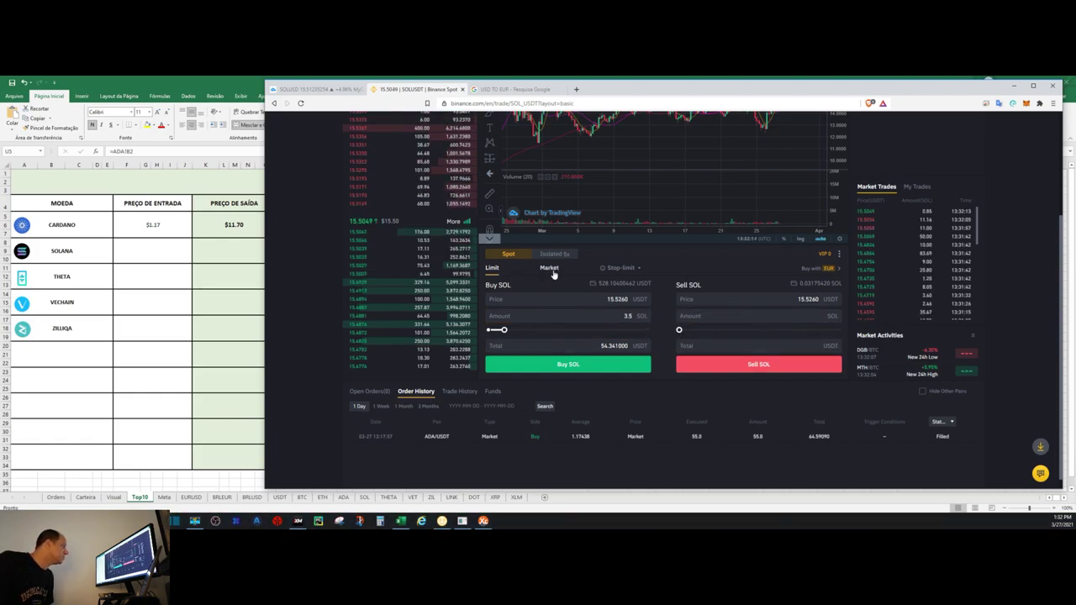
Place a market buy of 3.5 SOL for 54.3281 USDT, then return to Excel's Ordens sheet
left_click(549, 269)
left_click(611, 318)
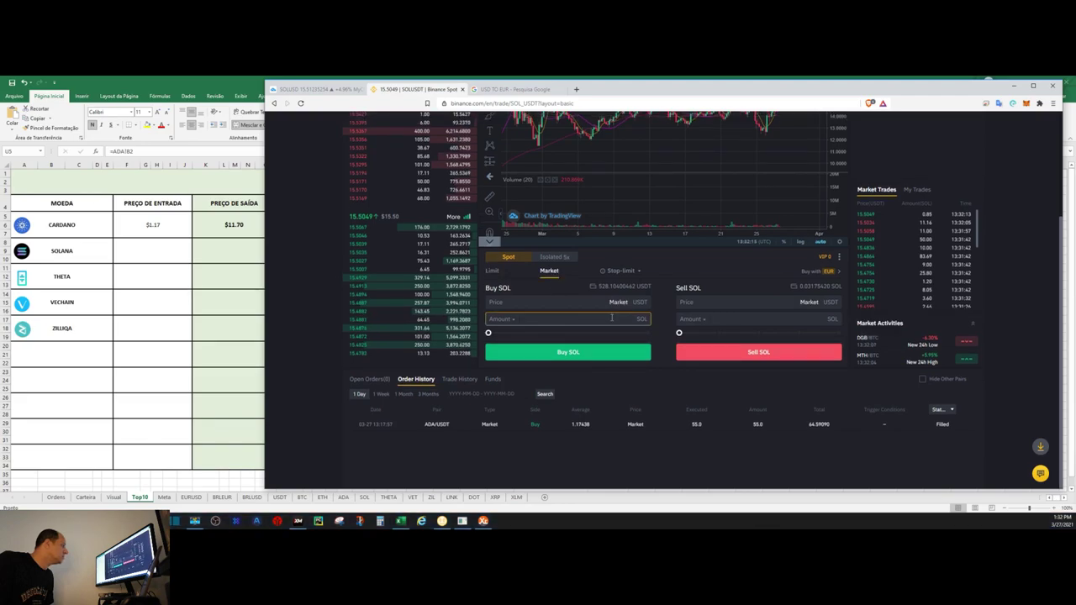
type("3.5")
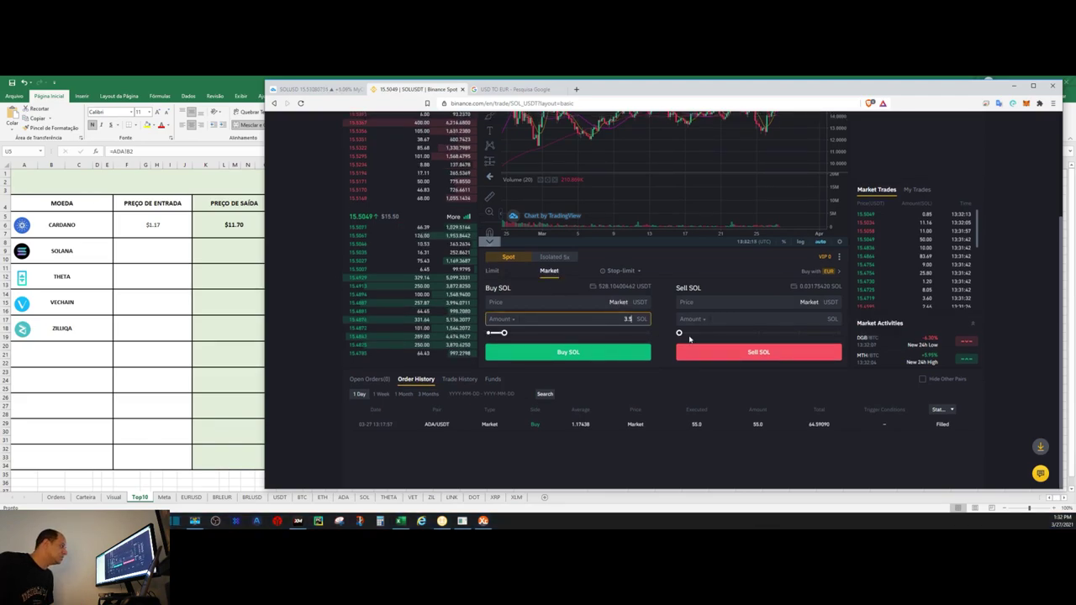
left_click(666, 322)
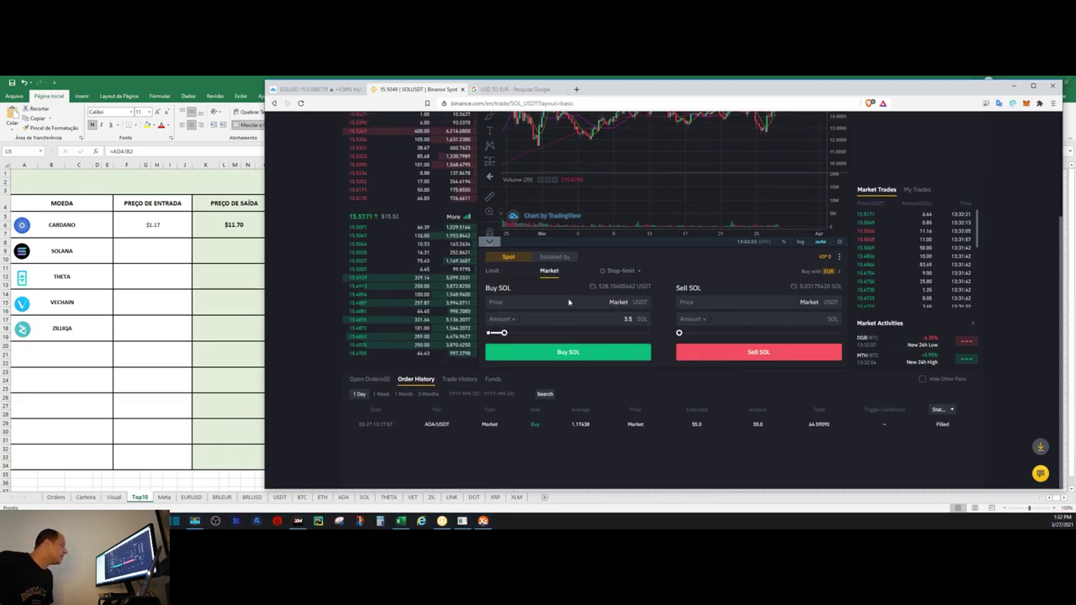
left_click(570, 354)
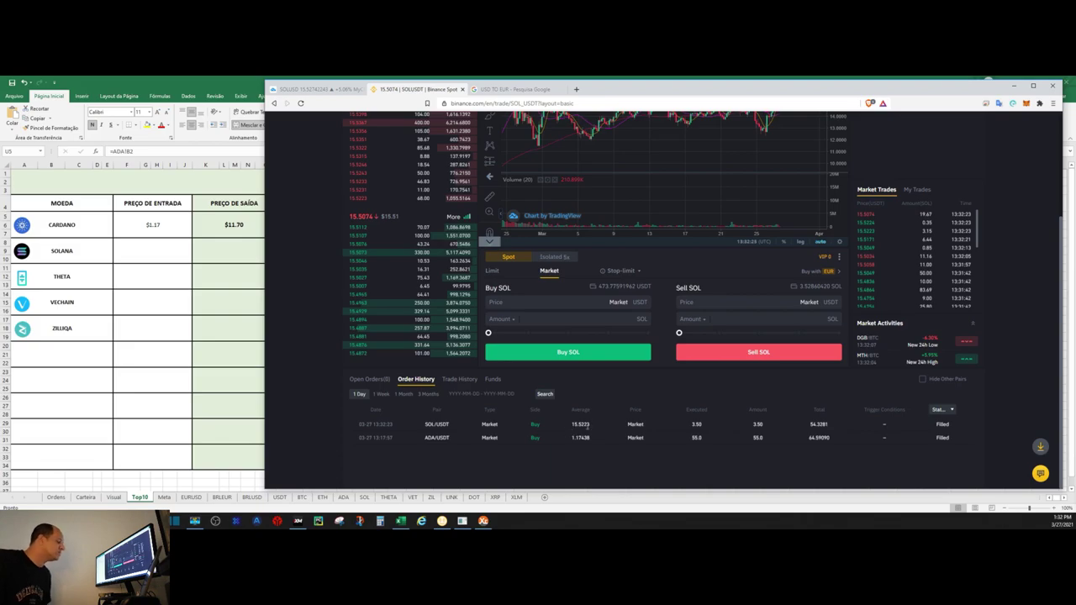
mouse_move(580, 424)
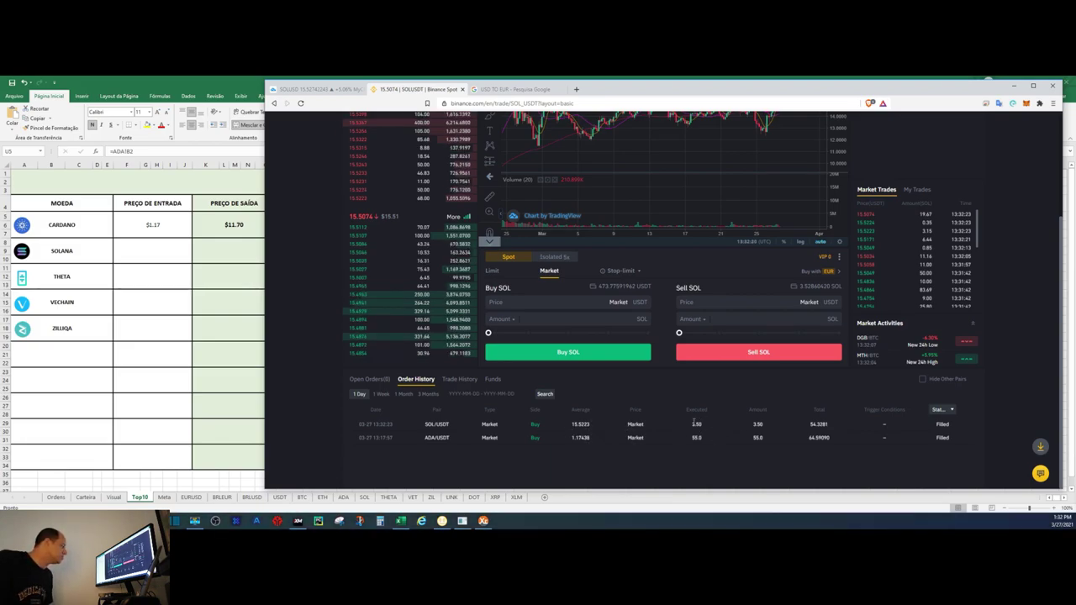
left_click(102, 507)
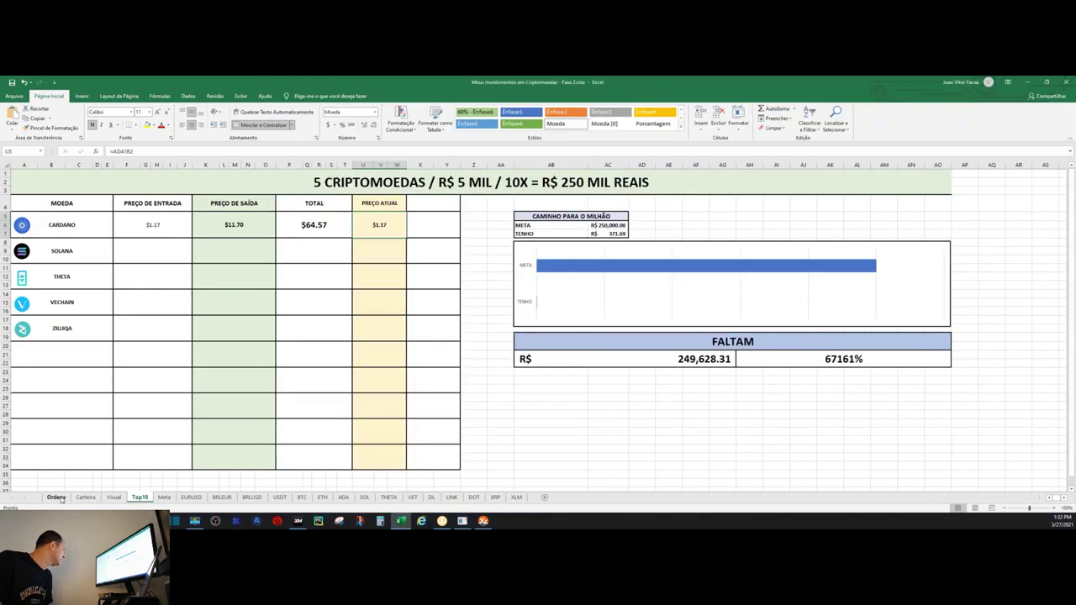
left_click(56, 498)
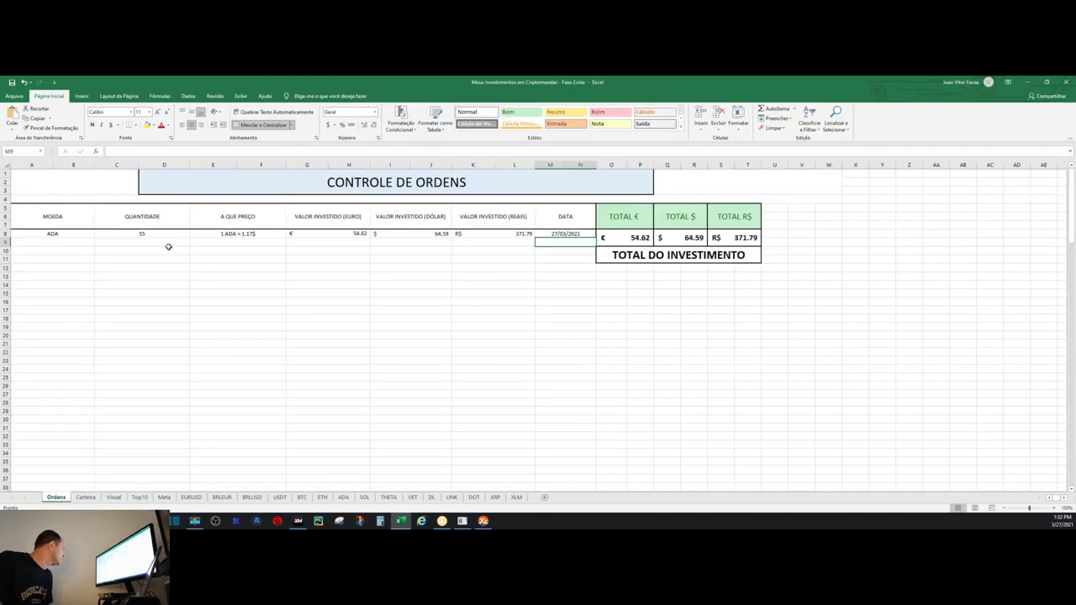
Log SOL in row 9 with quantity 4 and price '1 SOL = 15.52$', checking the Binance order
left_click(47, 244)
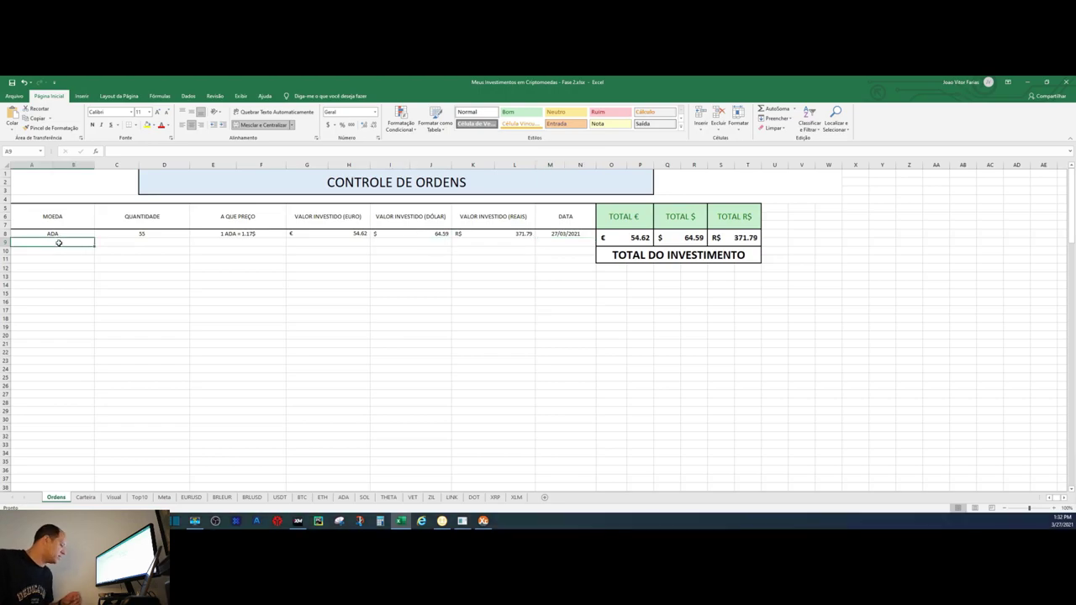
type("SOL")
key("Tab")
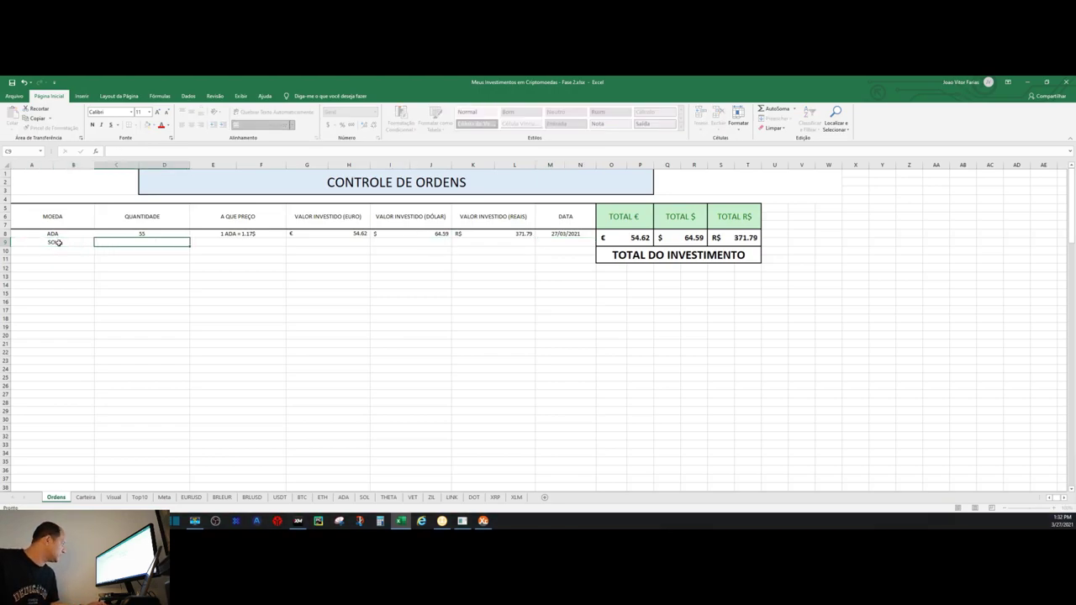
type("4")
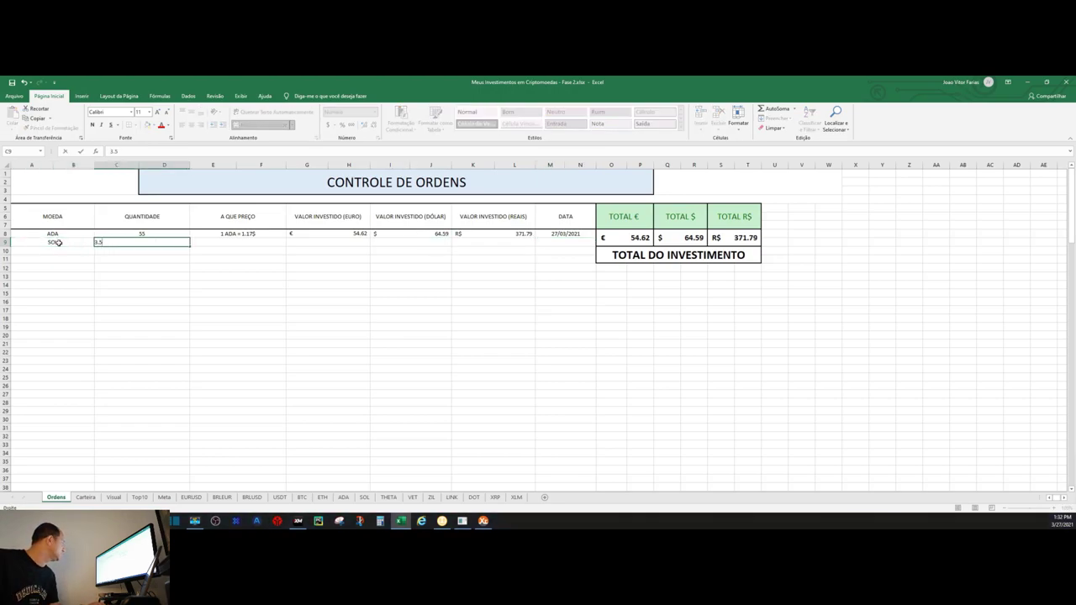
key("Tab")
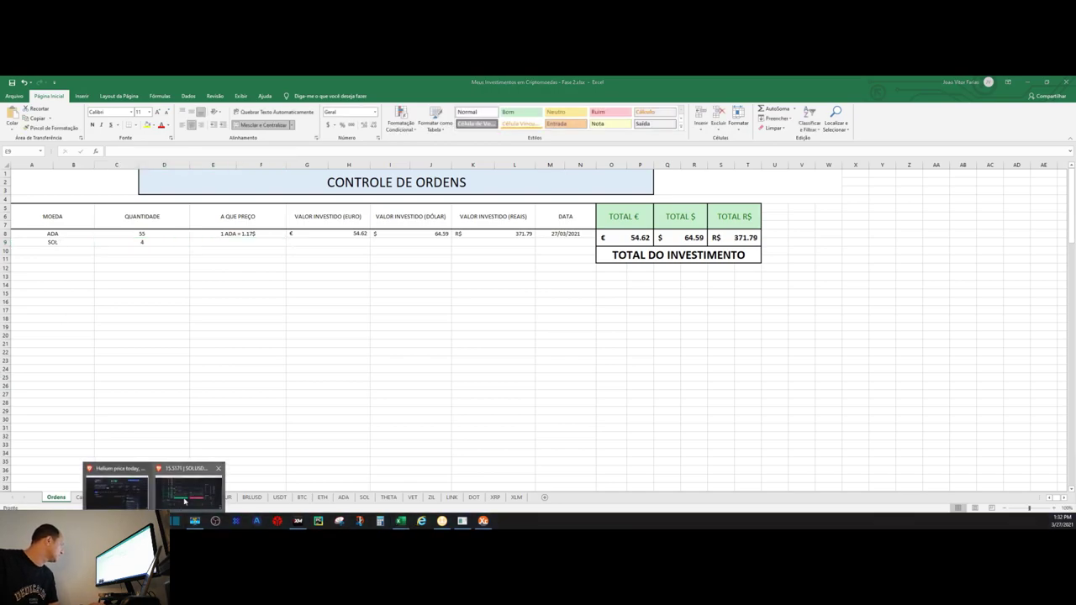
mouse_move(194, 522)
left_click(188, 486)
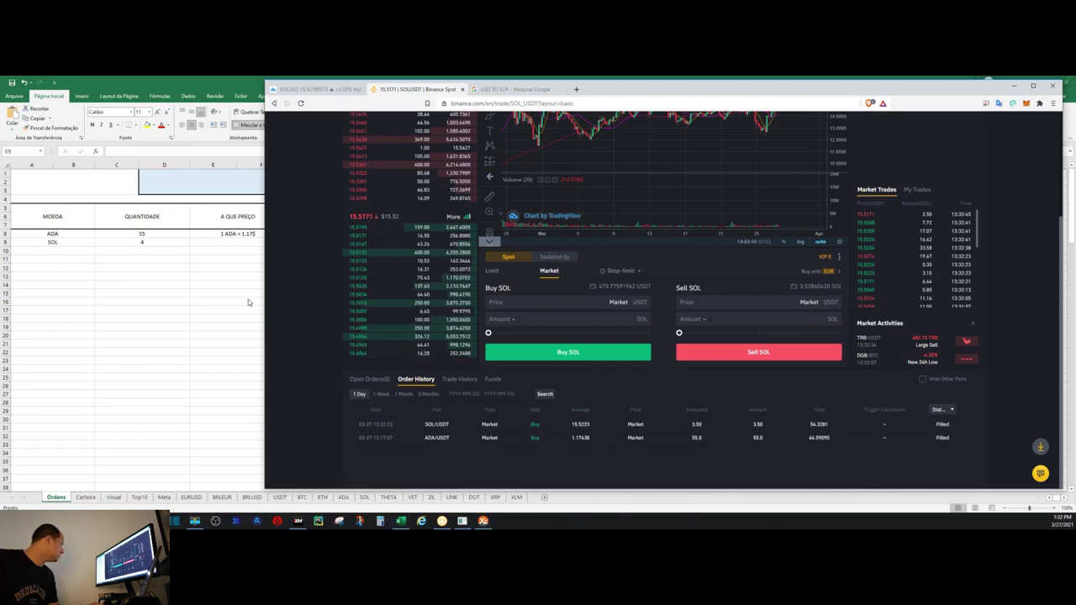
left_click(235, 242)
type("1 SOL")
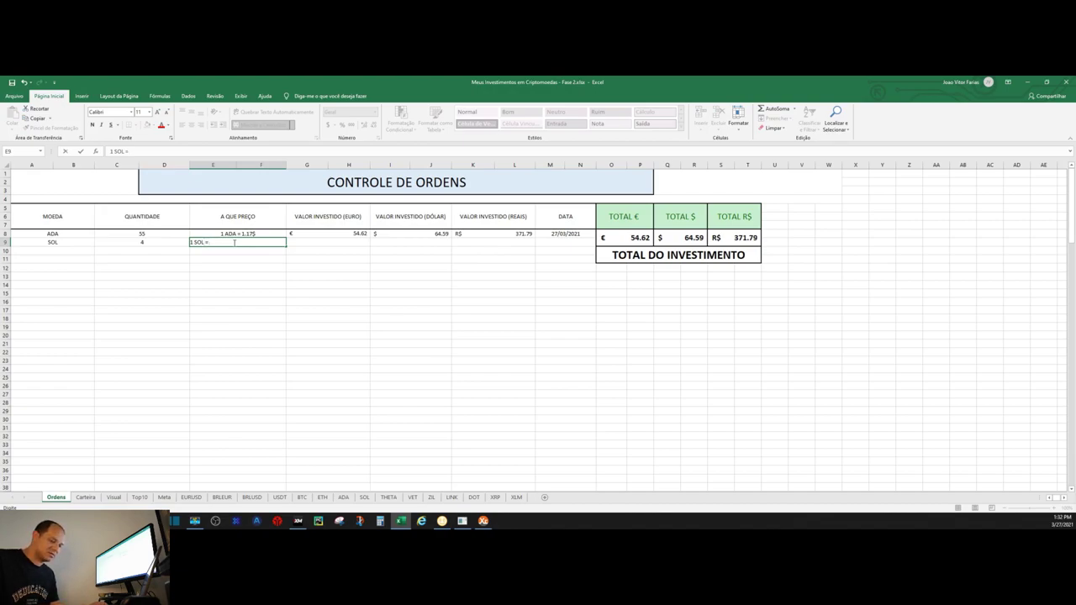
type(" = 15.52$")
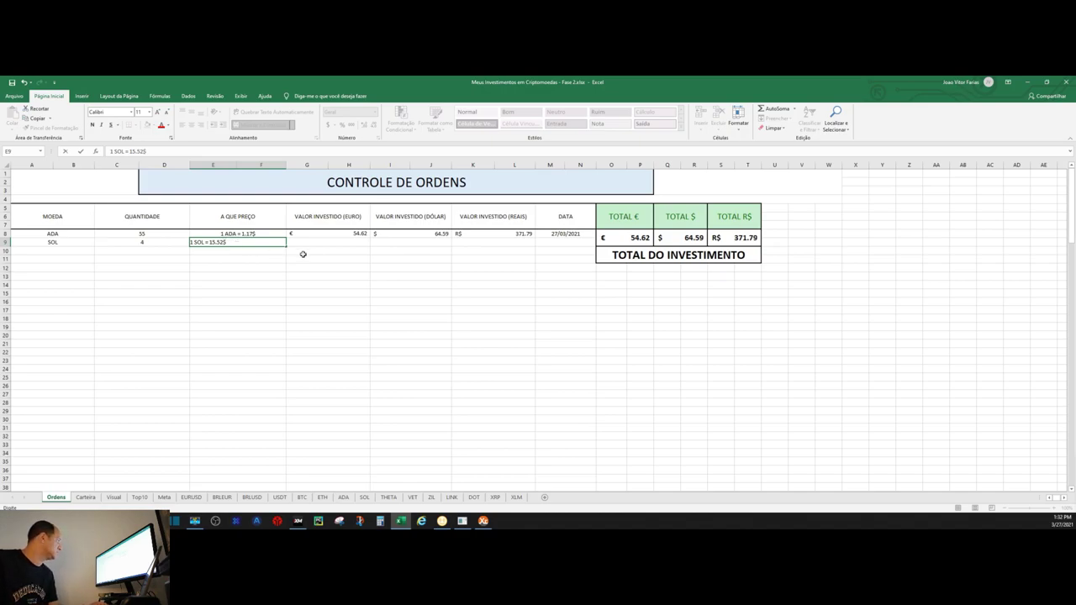
key("Tab")
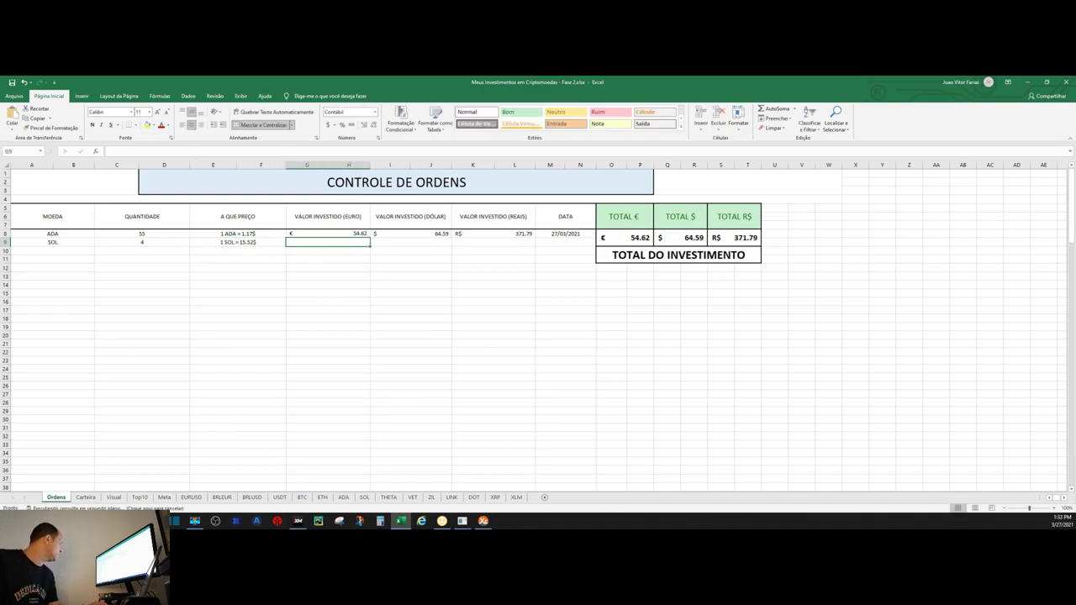
mouse_move(422, 521)
left_click(189, 484)
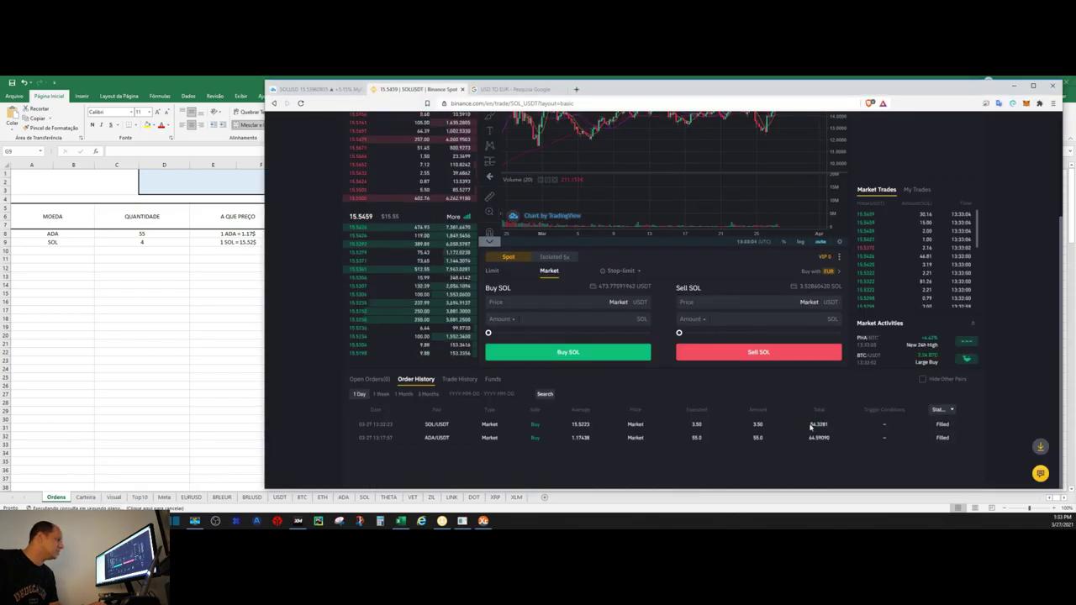
Enter the SOL order's dollar amount 54.32 in I9
left_click(232, 327)
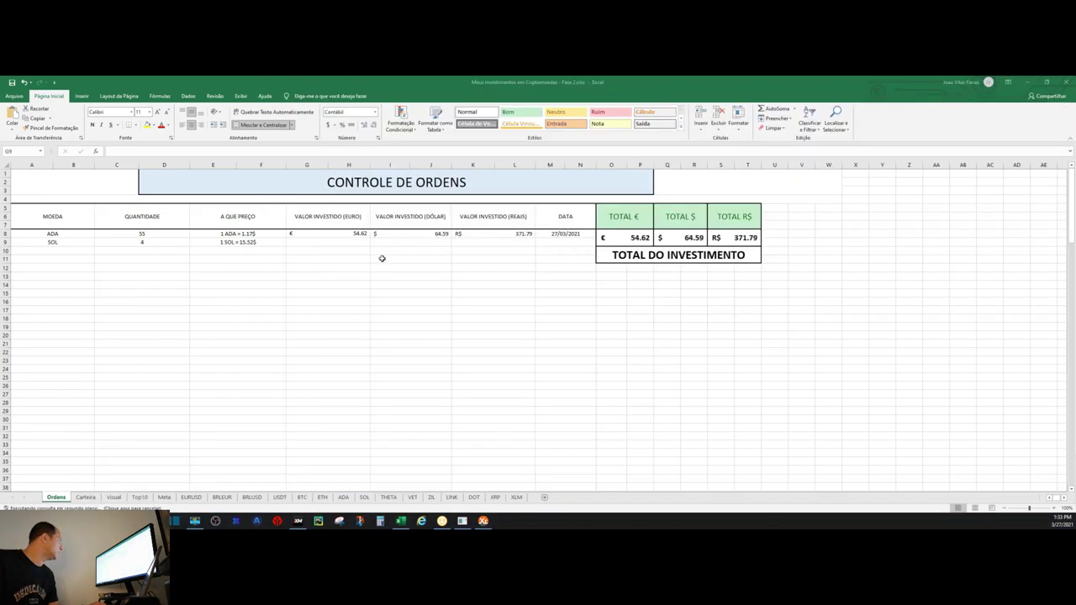
left_click(412, 244)
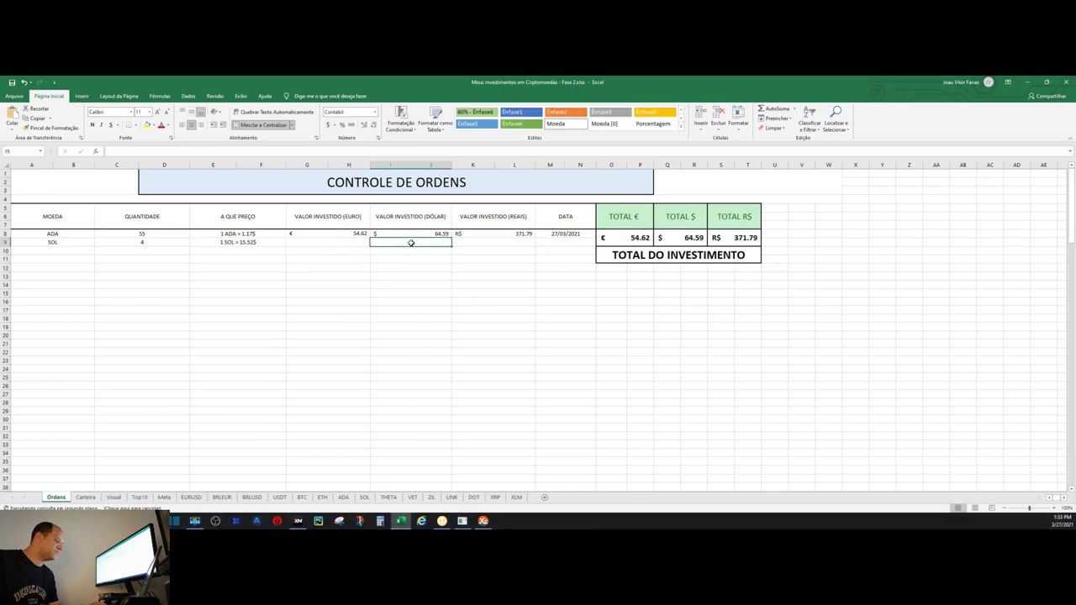
type("54.32")
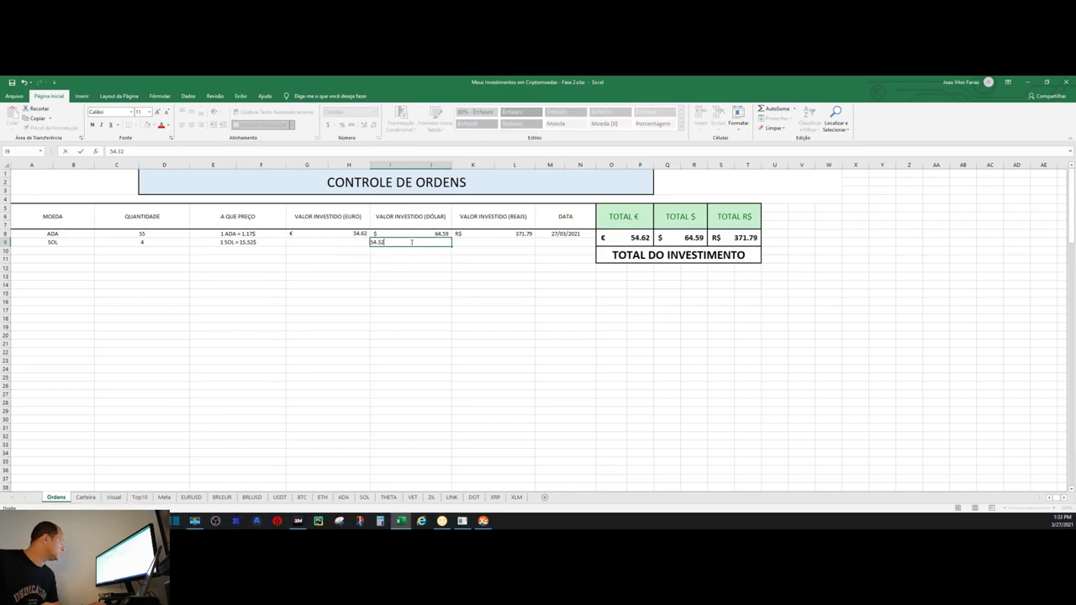
key("Return")
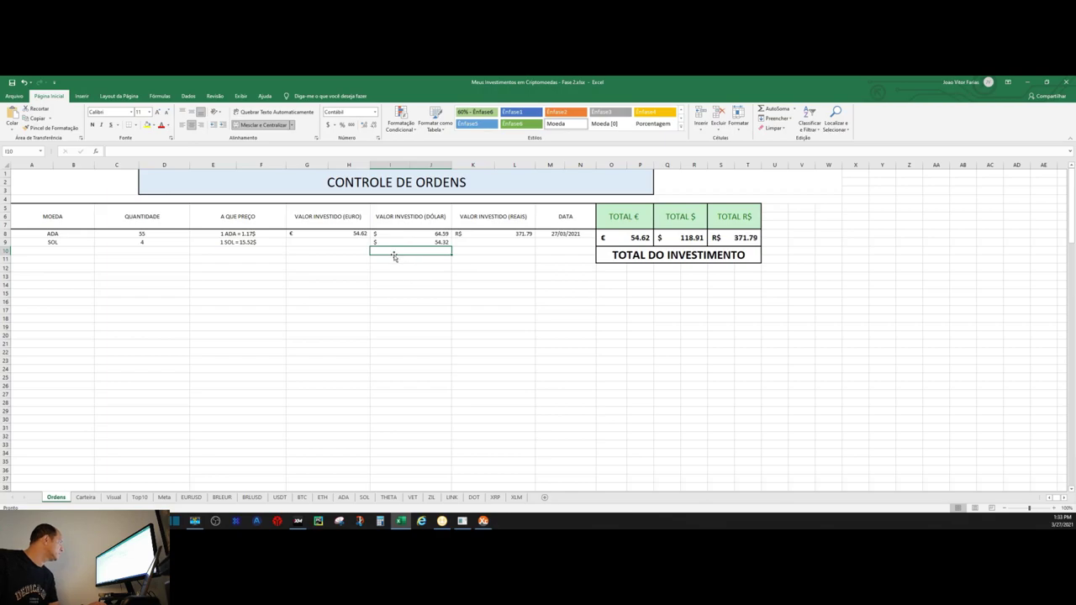
Convert $54.32 to reais in Google's currency converter
mouse_move(174, 521)
left_click(177, 494)
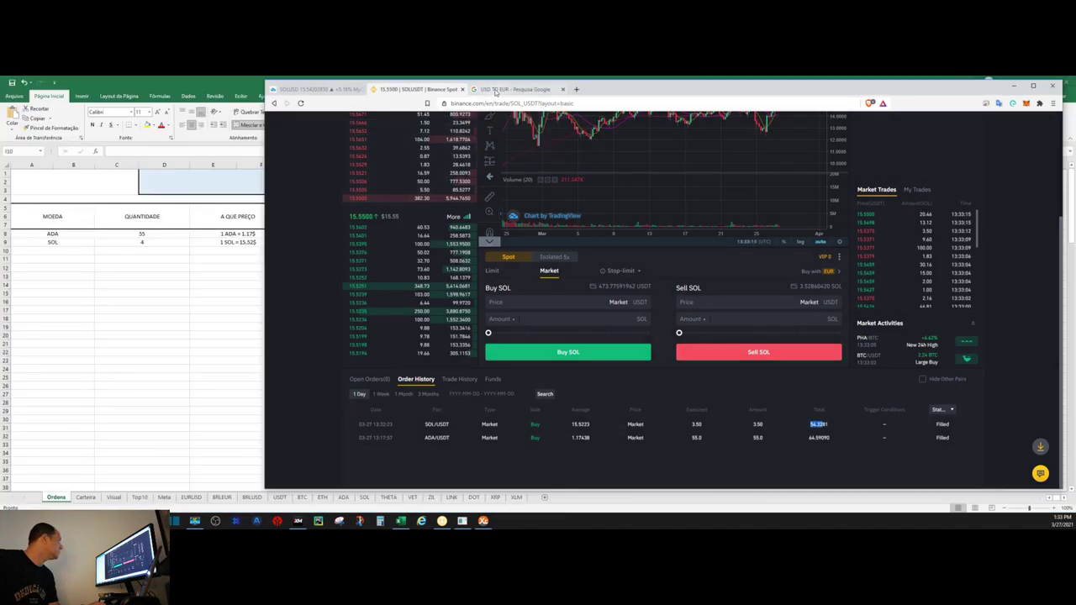
left_click(509, 89)
left_click(376, 263)
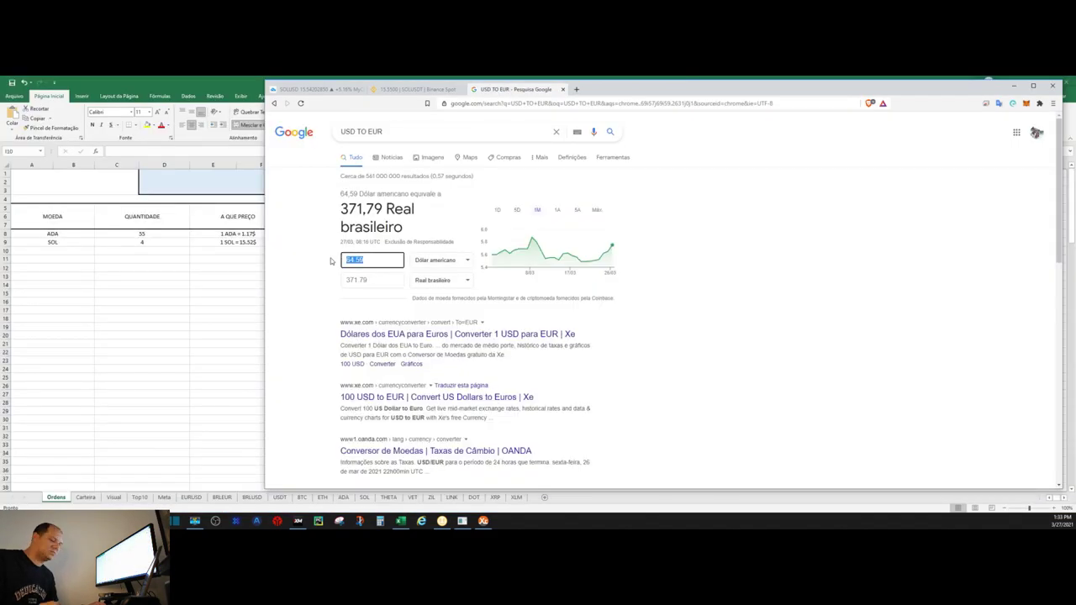
type("54.32")
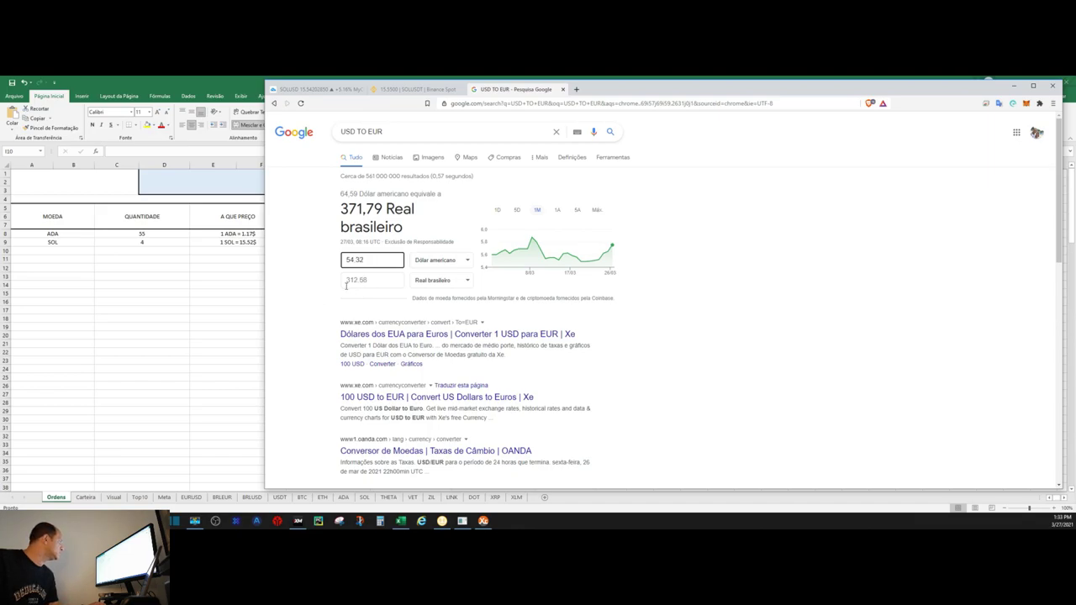
Record R$ 312.68 in K9 and the purchase date 27/03/2021 in M9
key("alt+Tab")
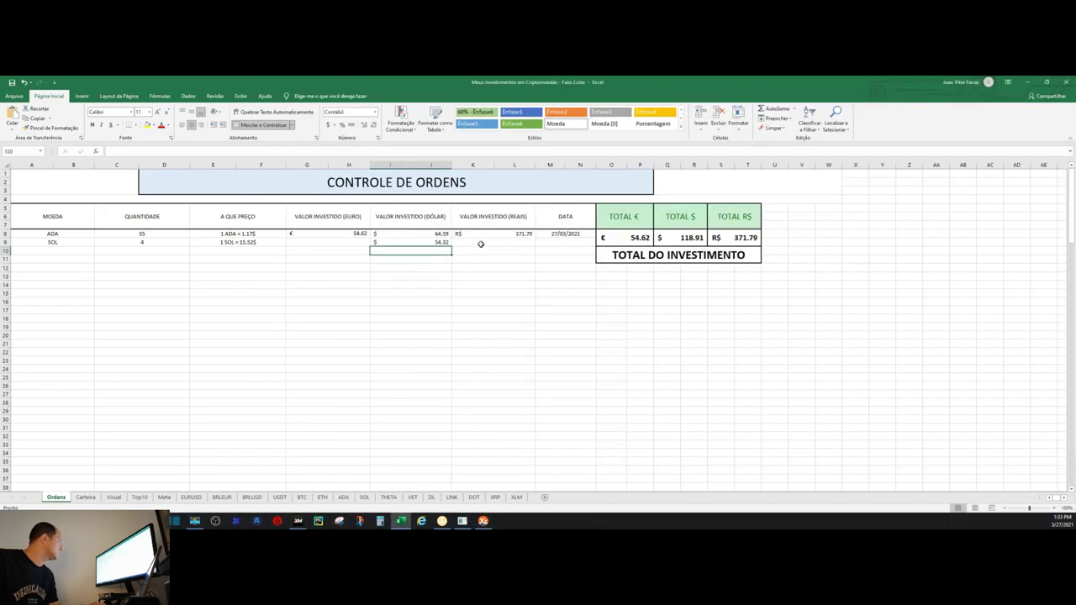
left_click(481, 244)
type("312")
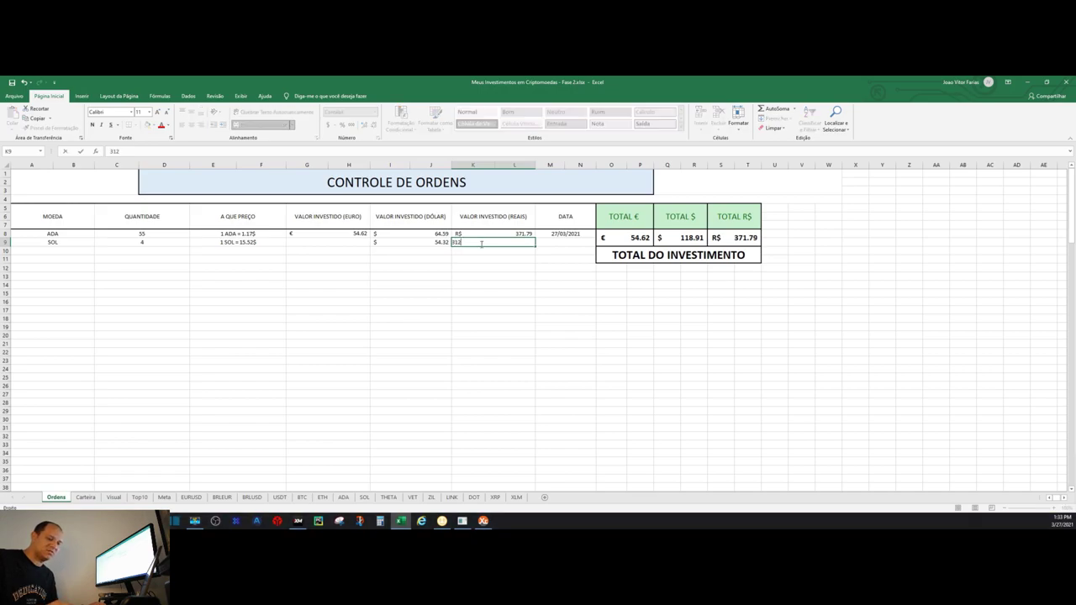
type(".68")
key("Tab")
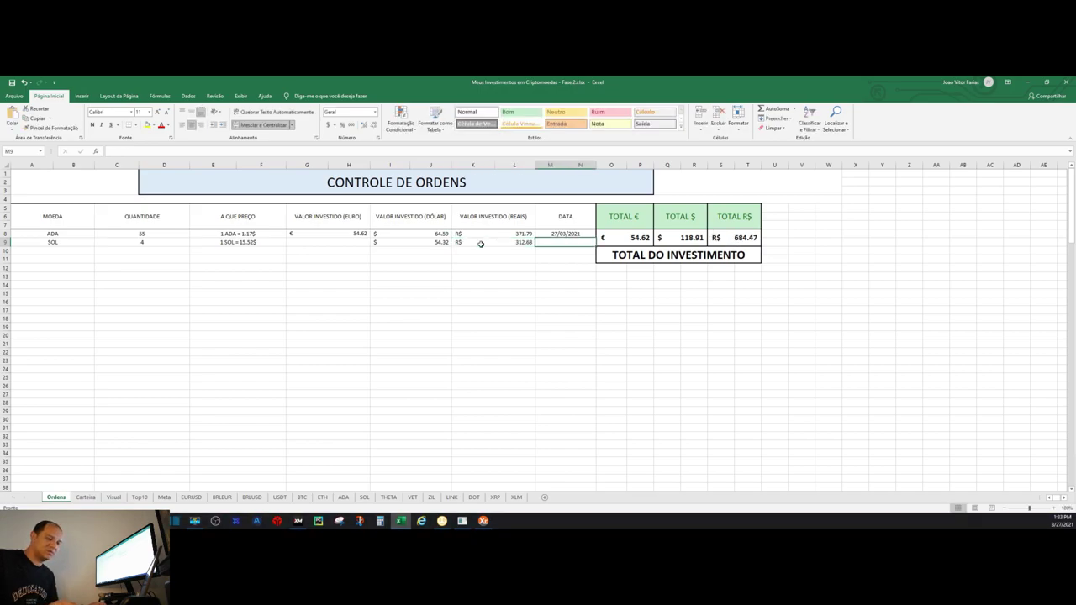
type("27/03/2021")
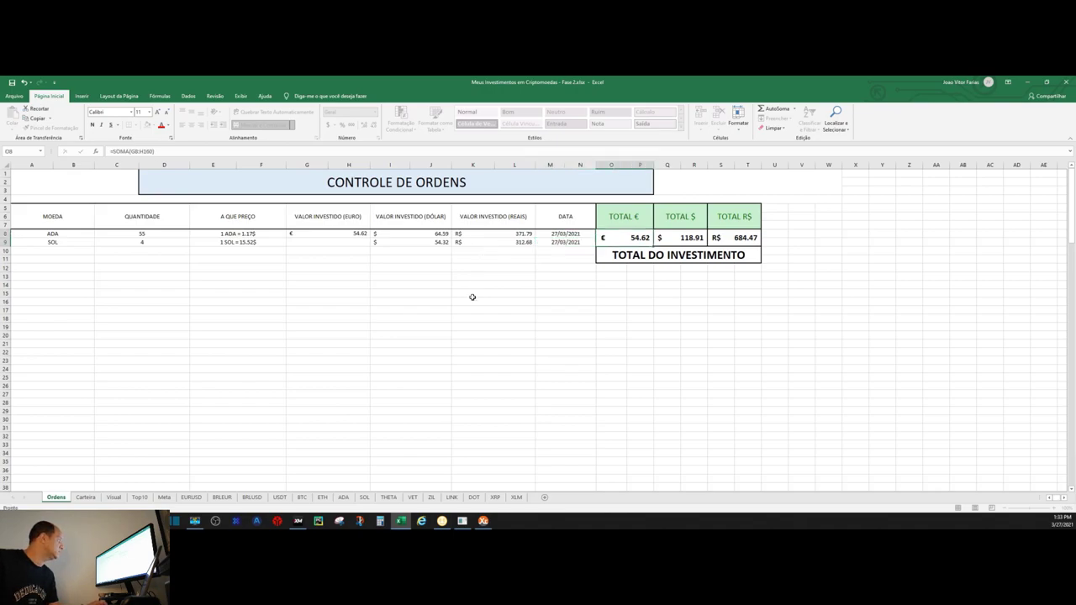
key("Escape")
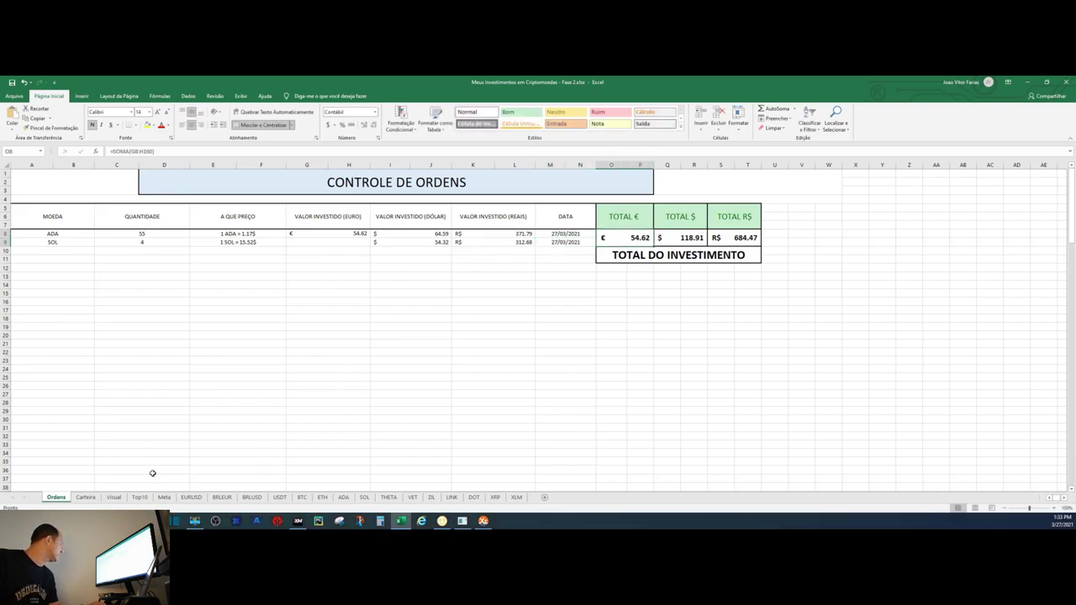
mouse_move(442, 522)
left_click(178, 498)
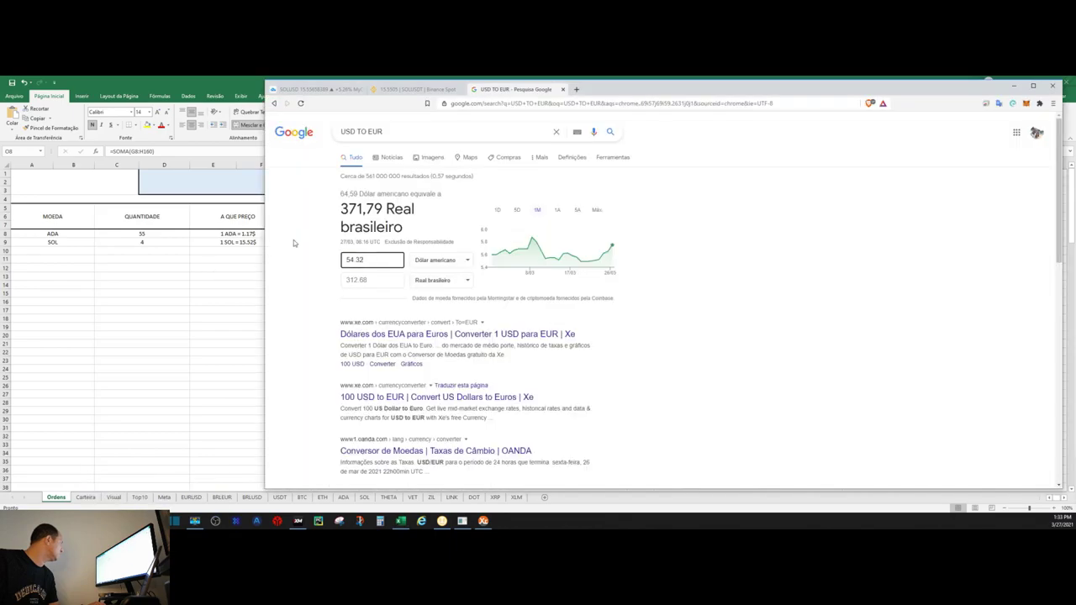
Change the converter's target currency to euro, turning $54.32 into 45.94 euros
left_click(433, 284)
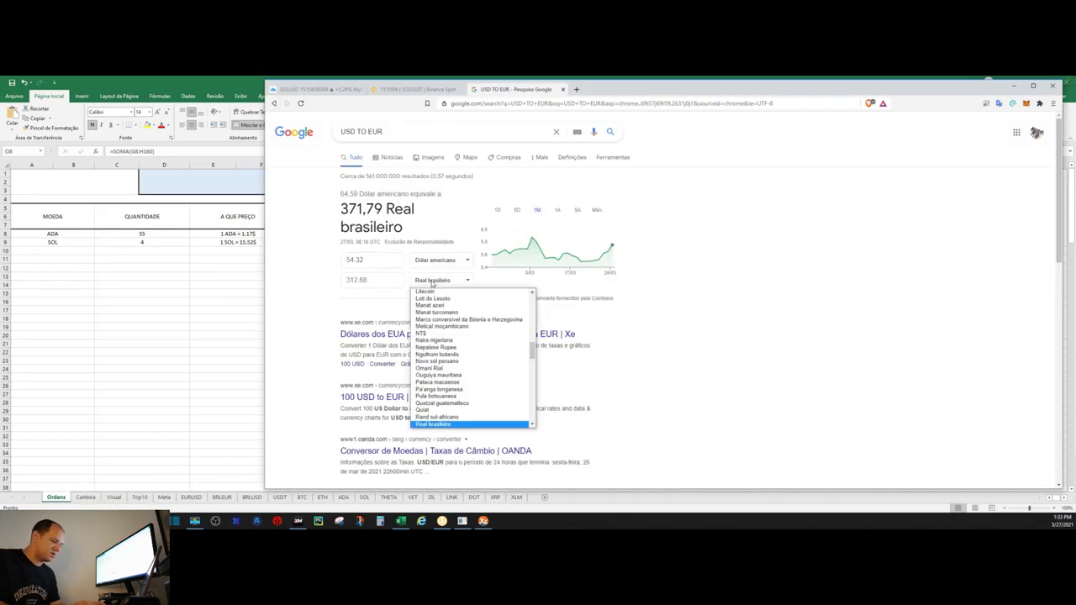
key("e")
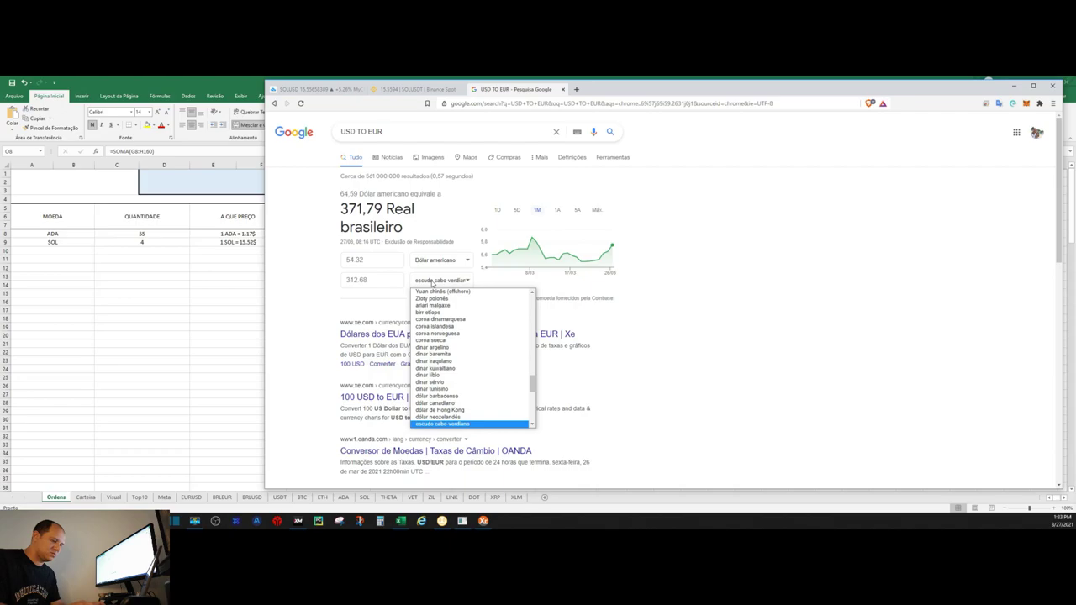
key("u")
key("Return")
left_click(436, 281)
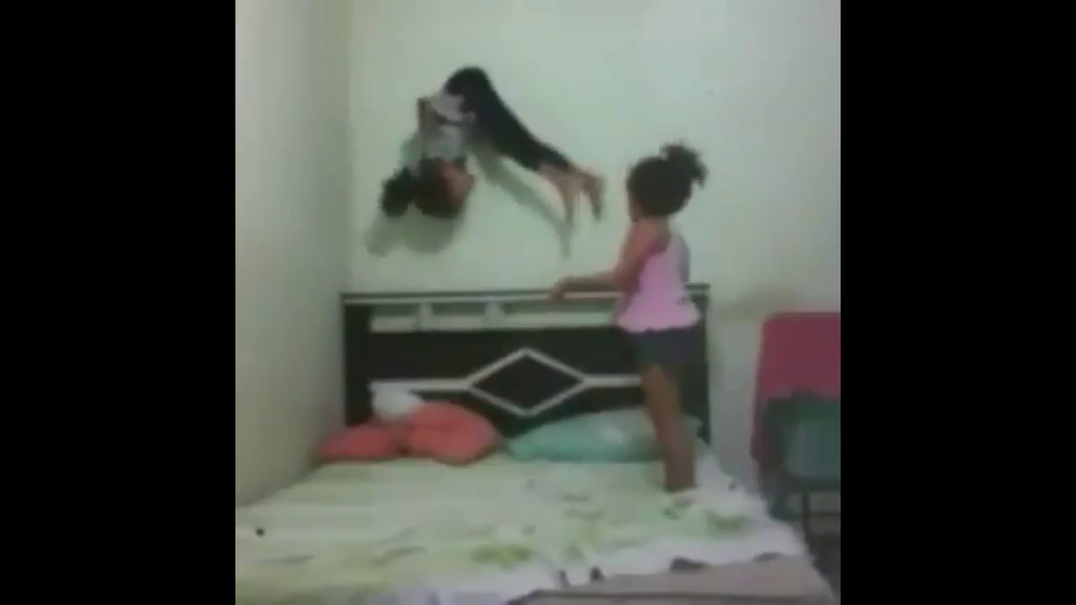
type("euro")
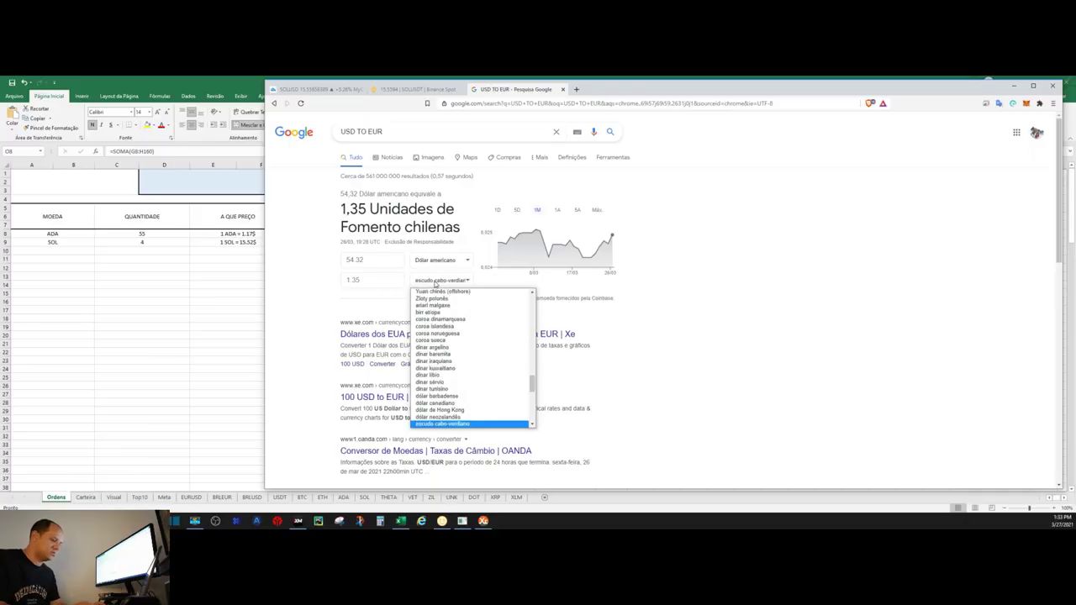
left_click(427, 425)
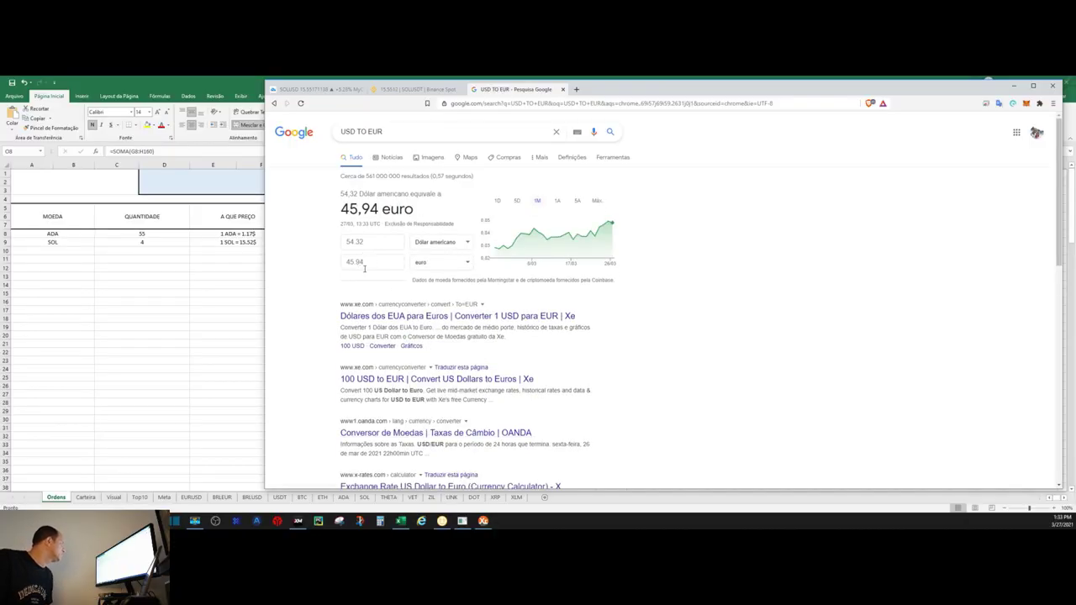
left_click(225, 281)
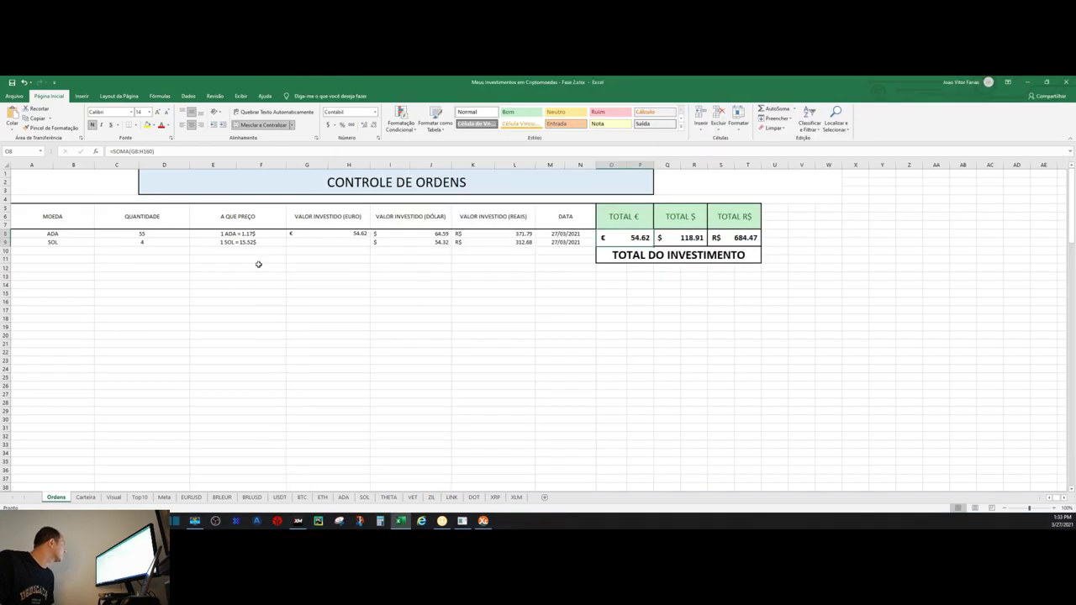
Record €49.94 in G9 and format C9 as Geral so SOL's quantity shows 3.5
left_click(331, 244)
type("49.94")
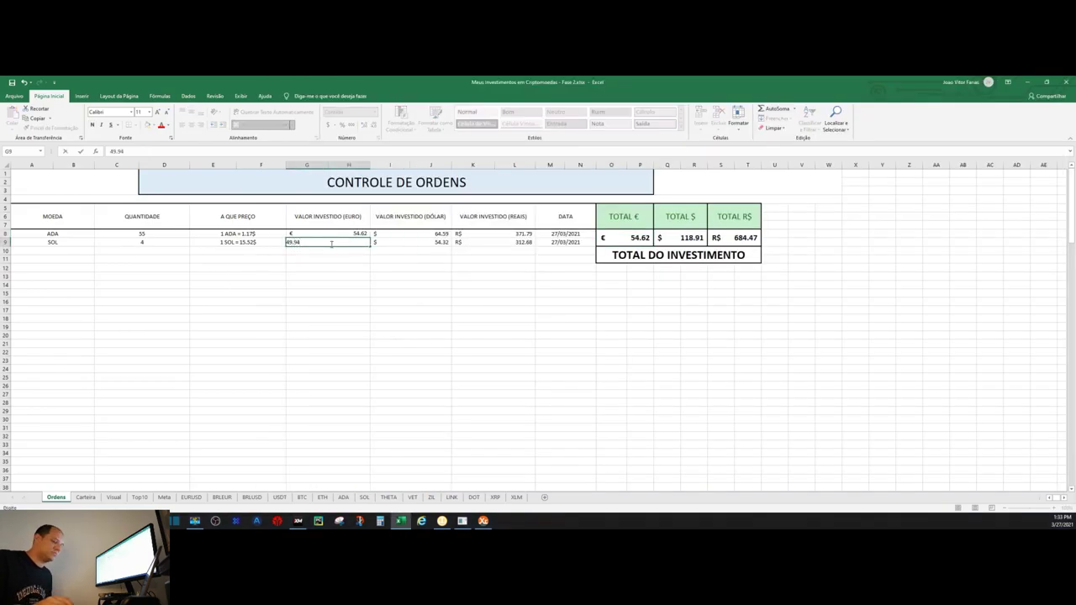
key("Return")
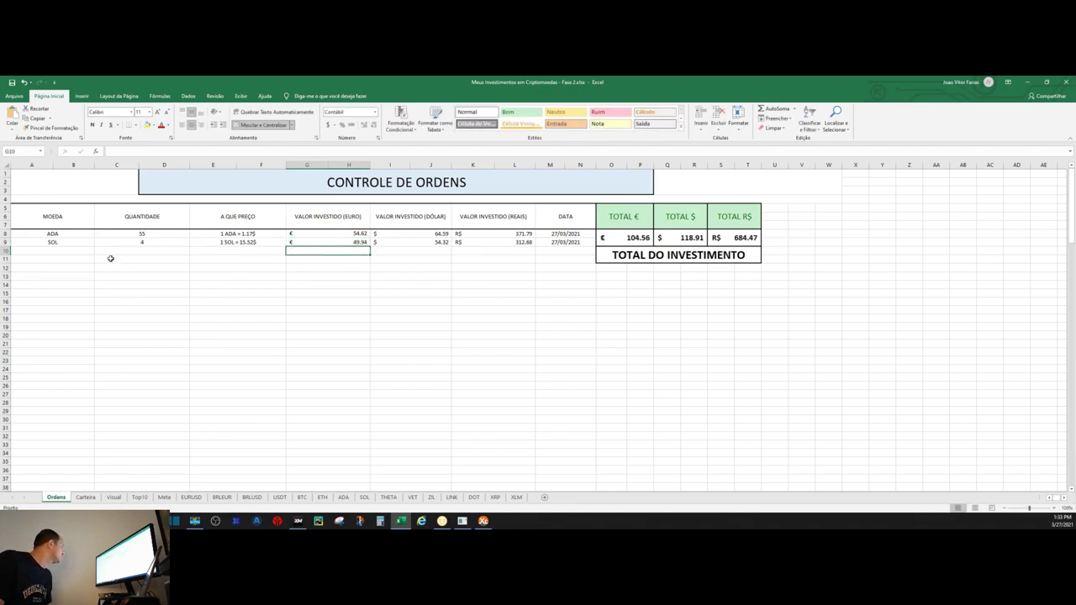
left_click(155, 245)
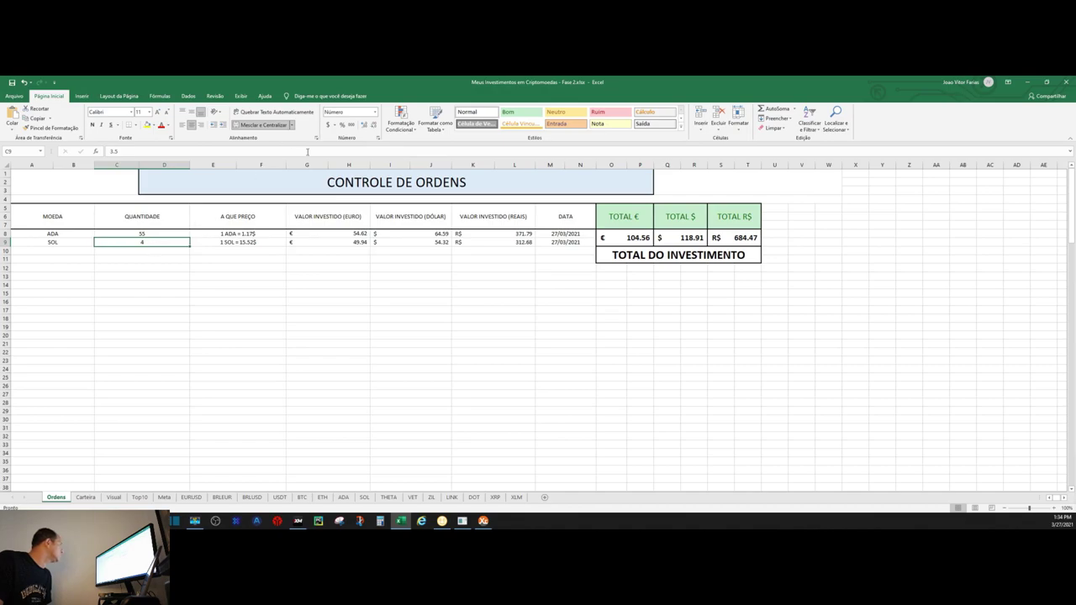
left_click(375, 112)
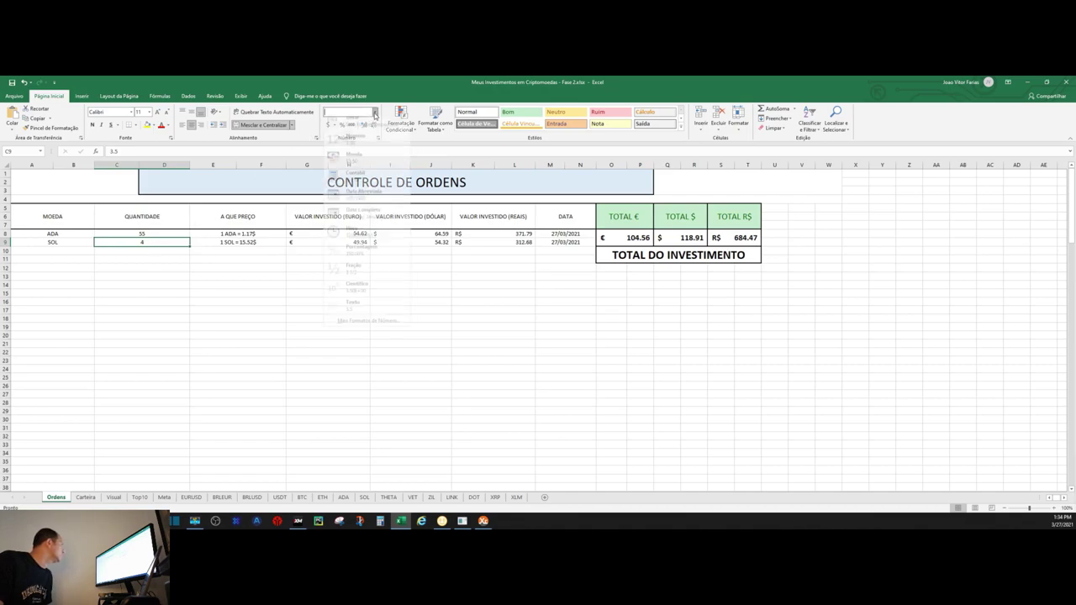
left_click(363, 125)
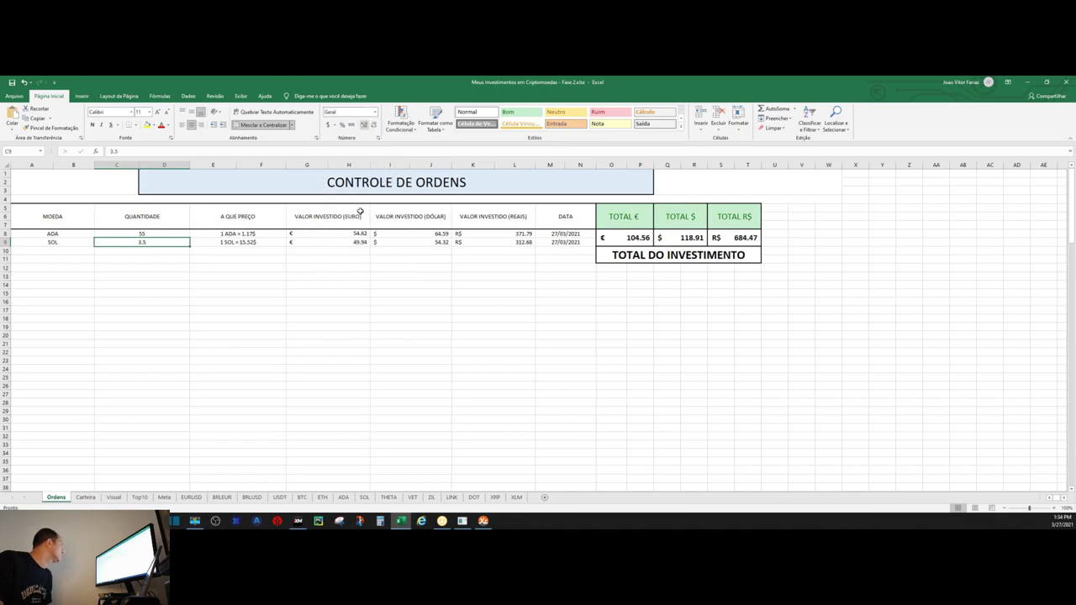
left_click(250, 301)
Check C8's number format, leaving ADA's quantity 55 unchanged
left_click(157, 233)
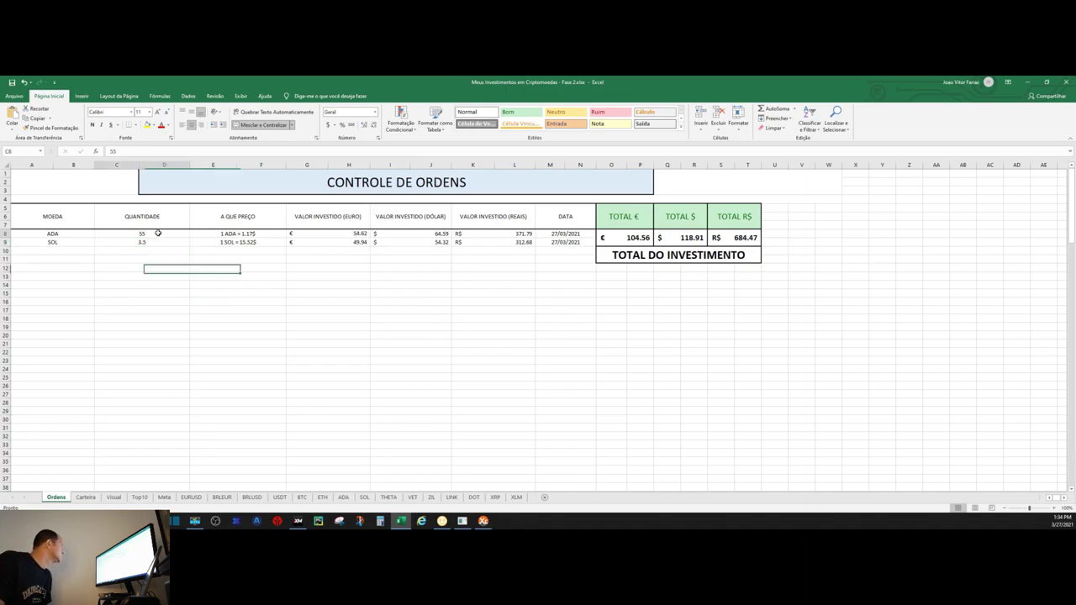
left_click(376, 112)
left_click(337, 229)
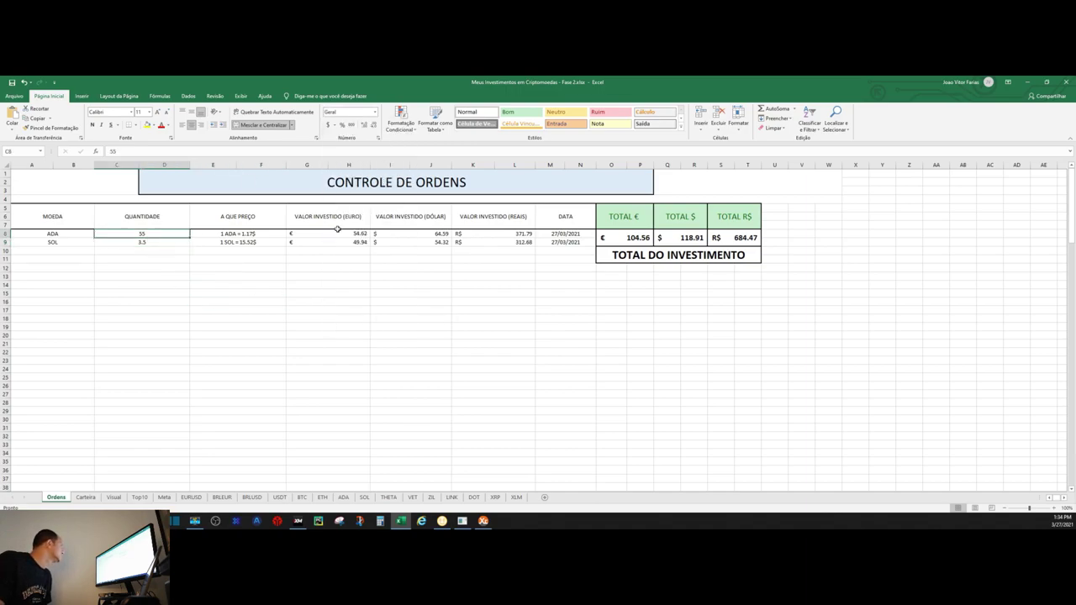
left_click(243, 285)
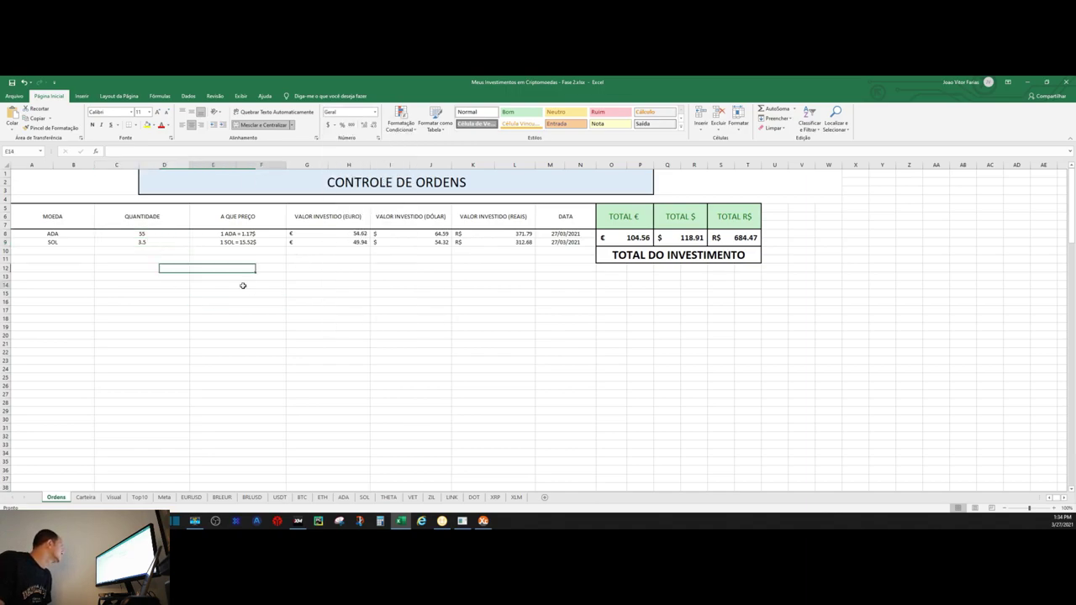
left_click(167, 258)
key("Up")
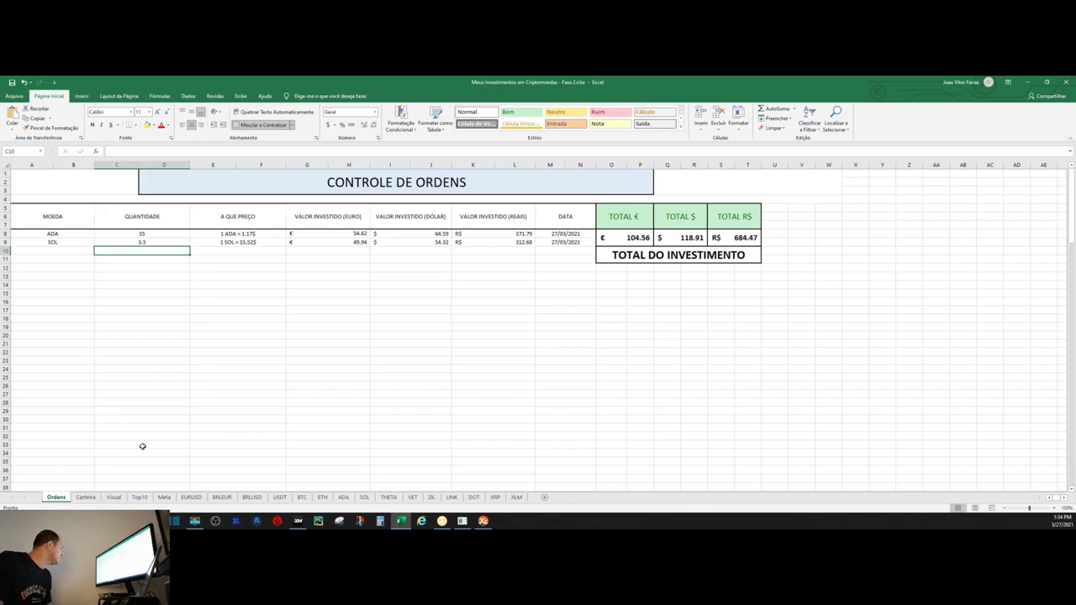
Enter Solana's quantity 3.5 and the formula quantity × SOL price on Carteira, giving $54.34
left_click(85, 498)
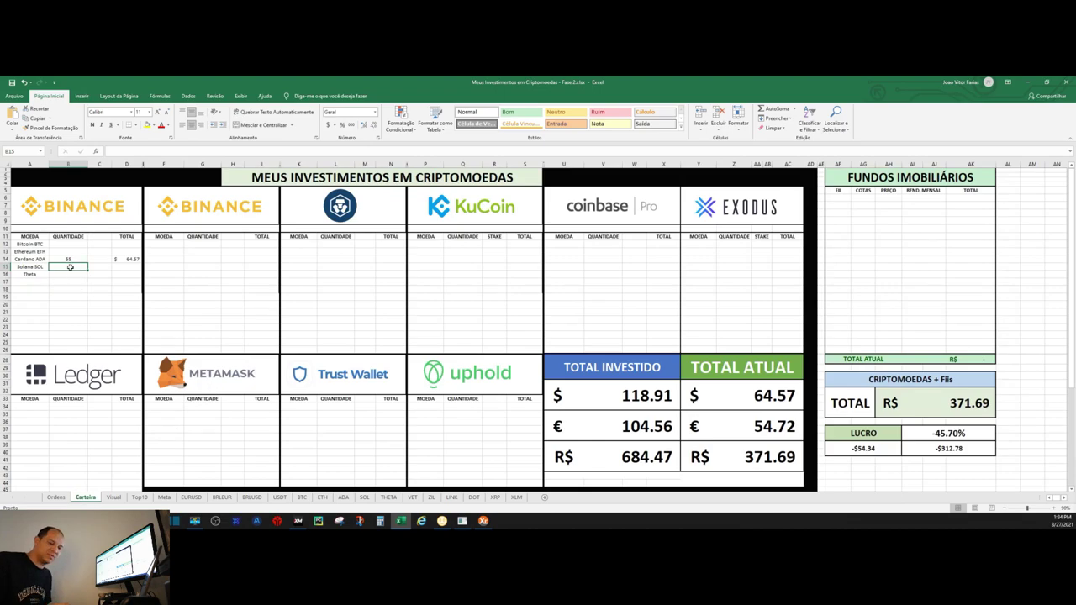
type("3.5")
key("Tab")
key("Tab")
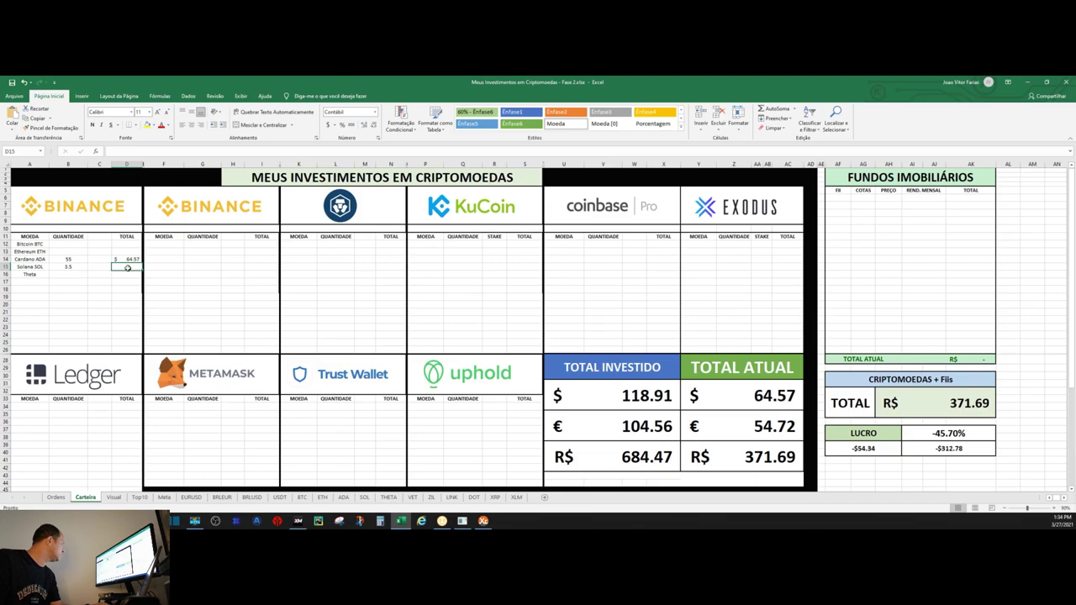
type("=")
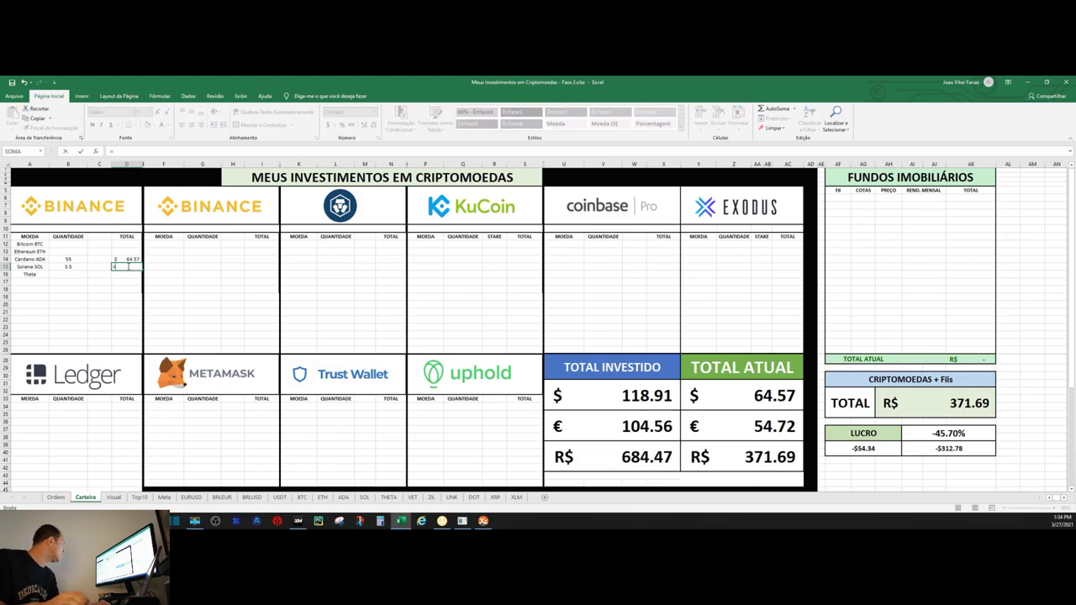
left_click(75, 267)
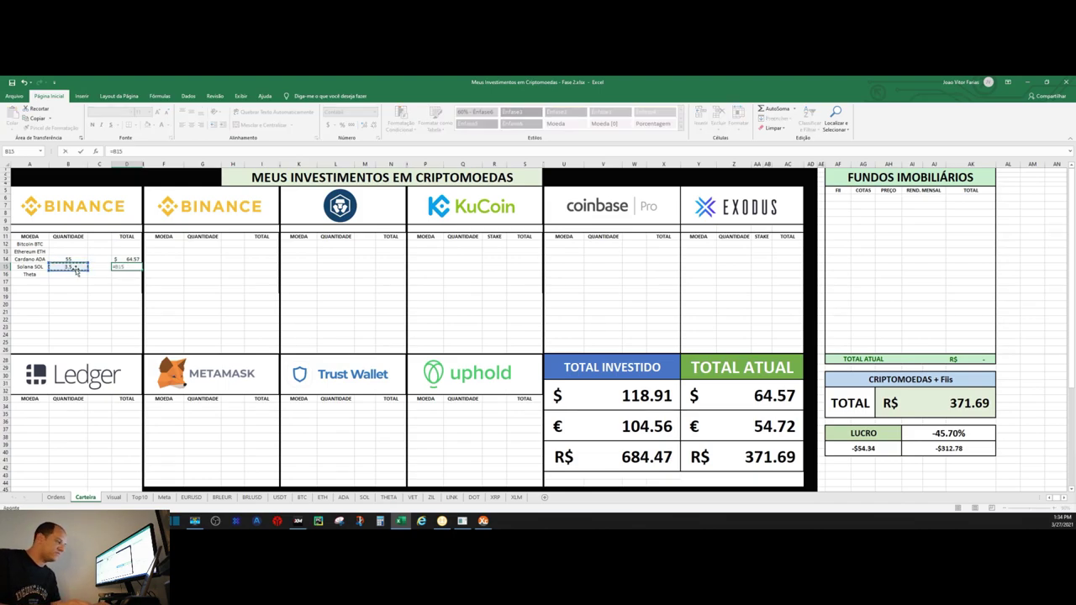
left_click(364, 497)
left_click(81, 184)
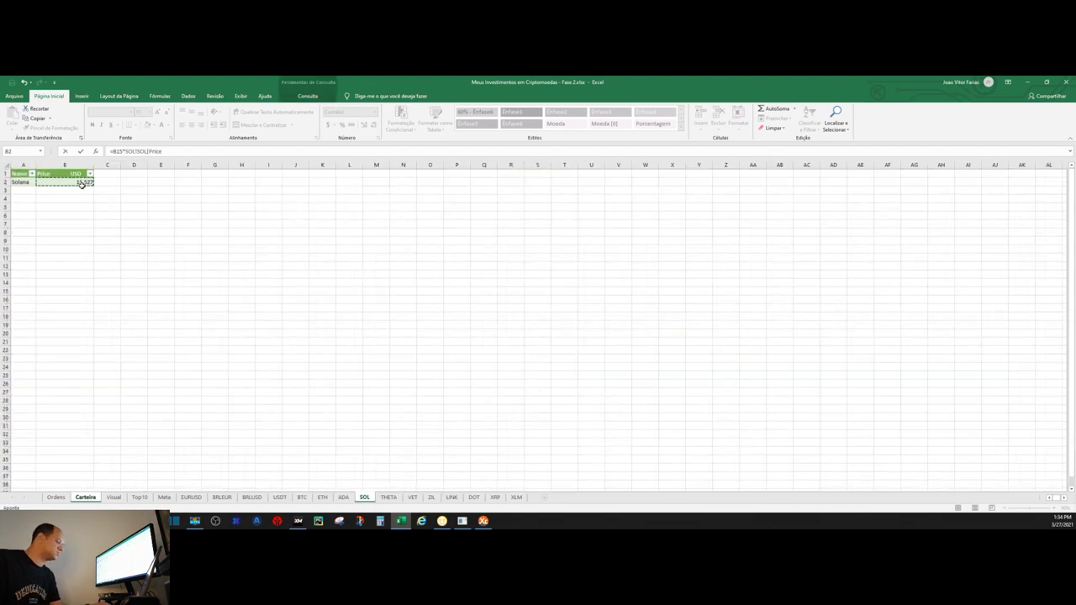
key("Return")
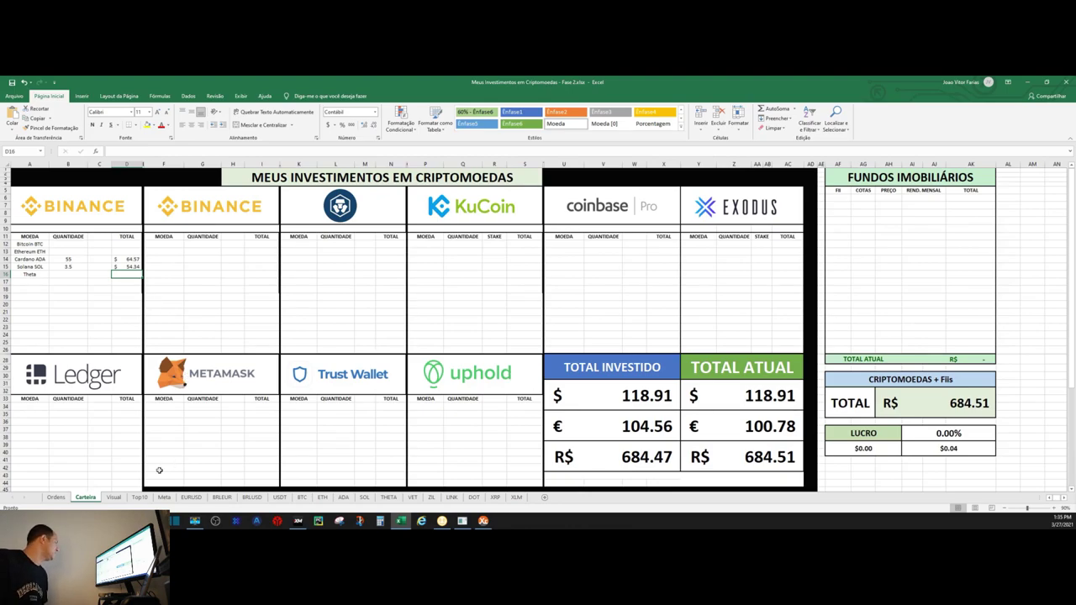
Set Visual D5 to =C5 multiplied by the price on the SOL sheet
left_click(113, 498)
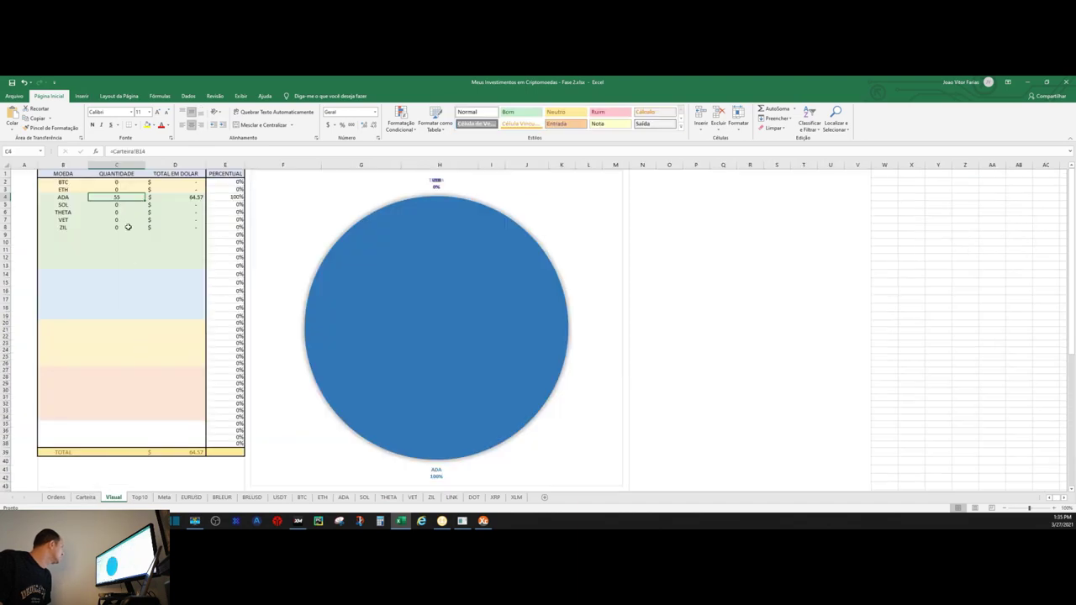
left_click(114, 205)
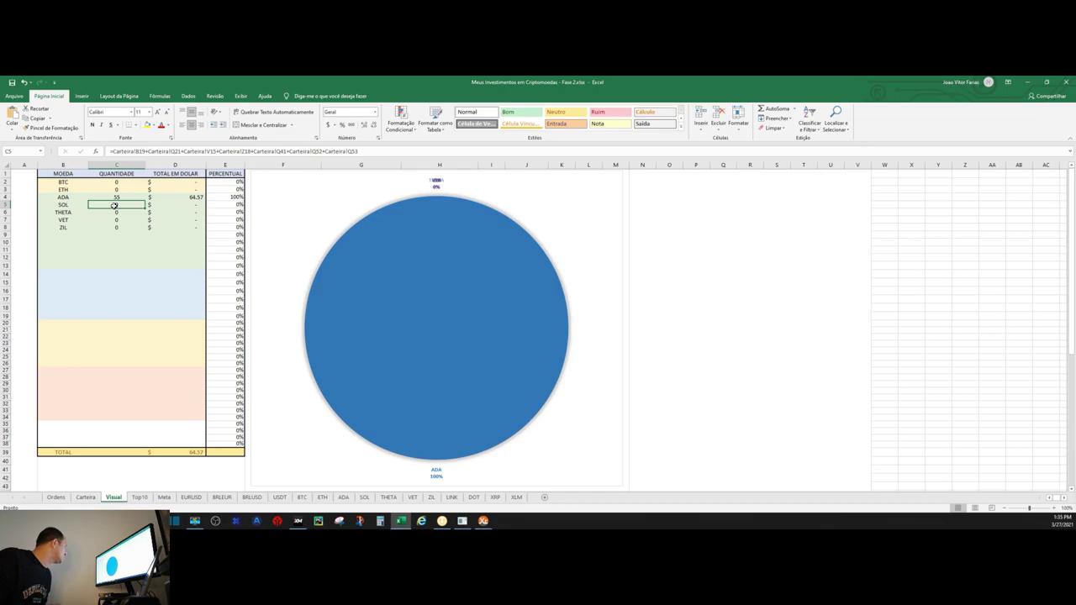
left_click(177, 204)
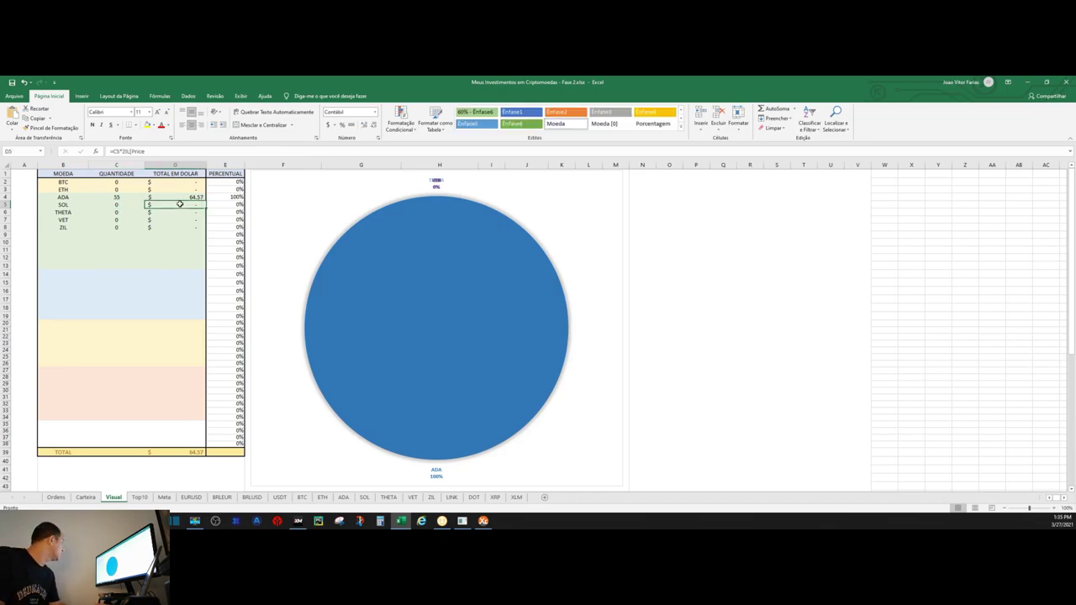
type("=")
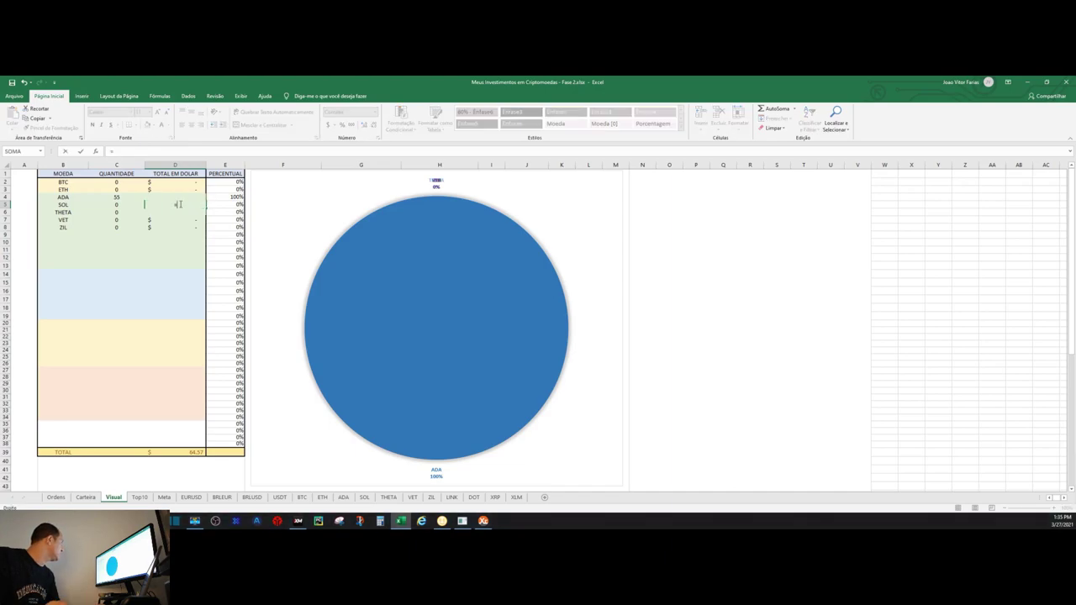
left_click(119, 205)
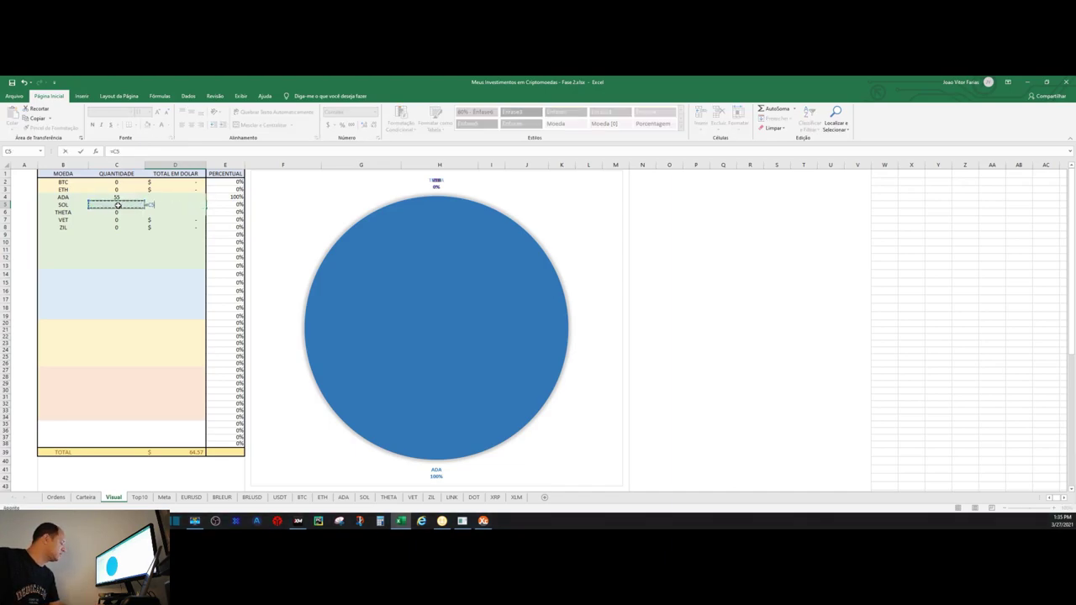
type("*")
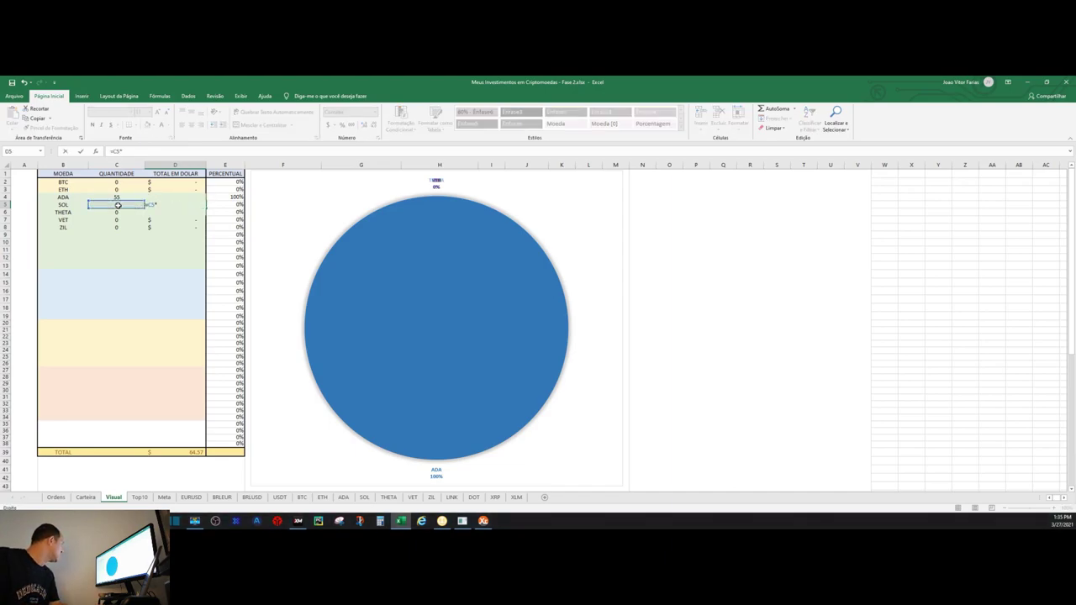
left_click(364, 497)
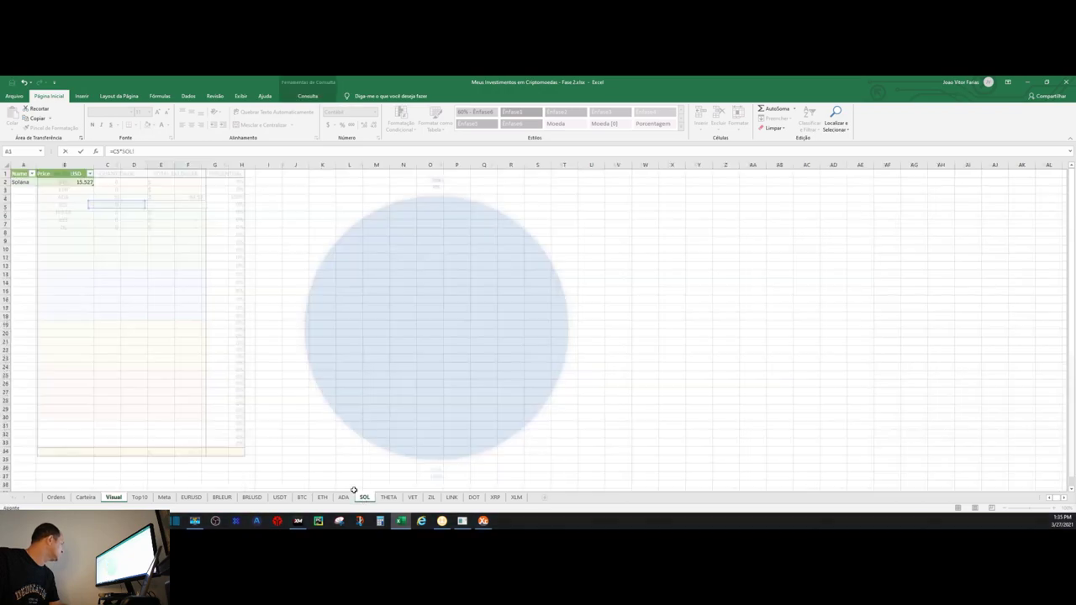
left_click(79, 183)
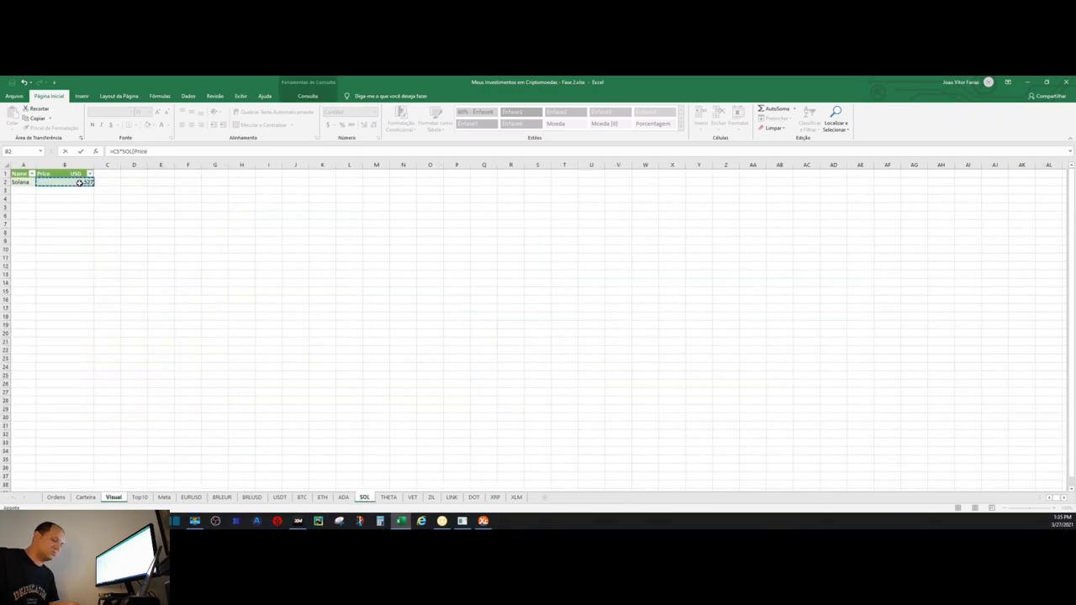
key("Return")
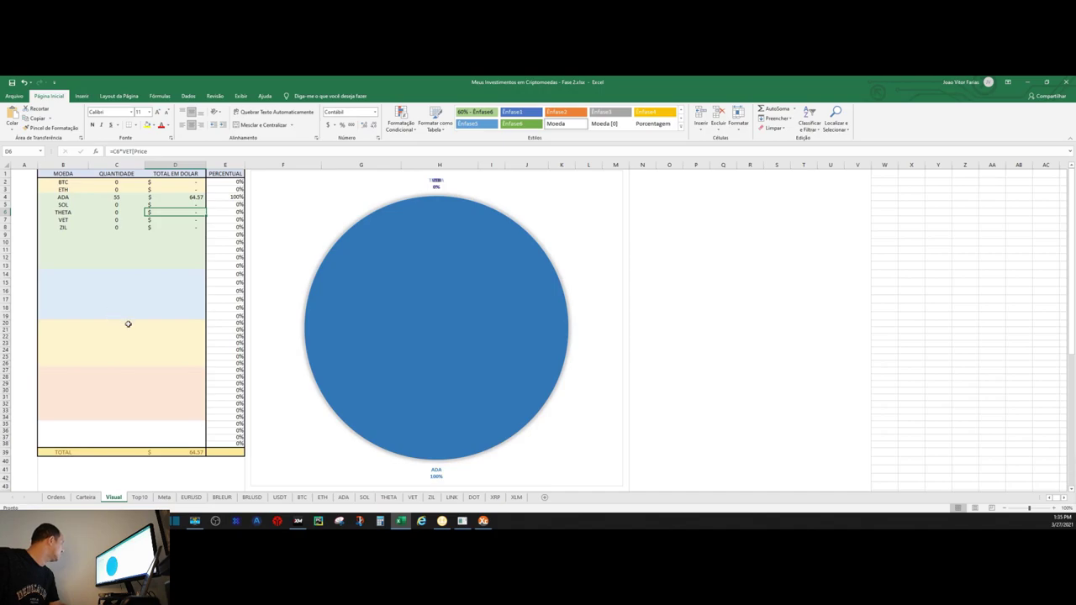
Enter 3.5 as SOL's quantity in C5 so the pie splits ADA 54%, SOL 46%
left_click(117, 204)
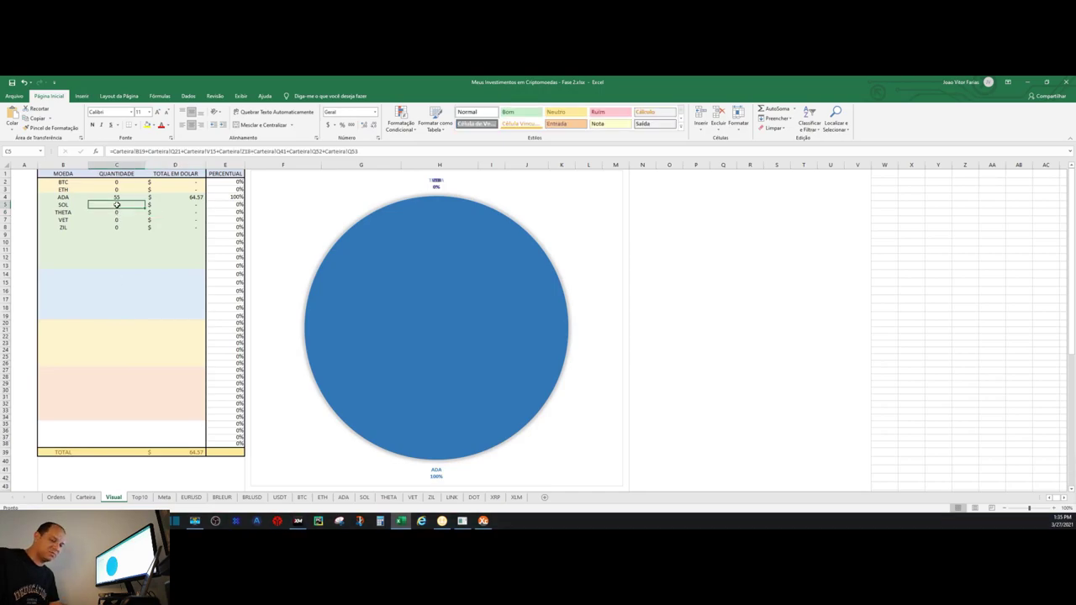
type("3.5")
key("Return")
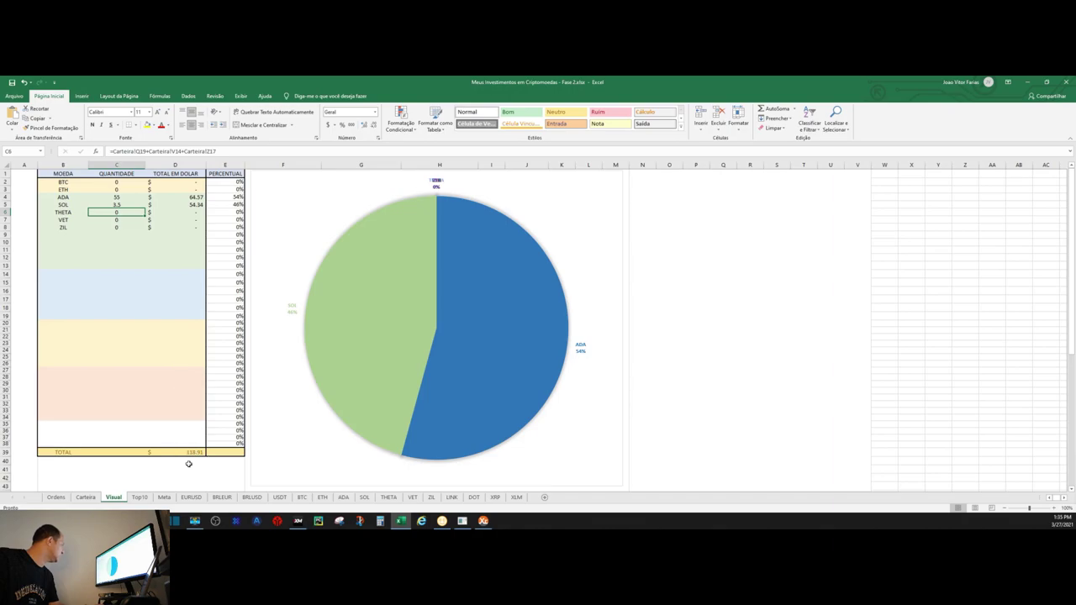
left_click(140, 497)
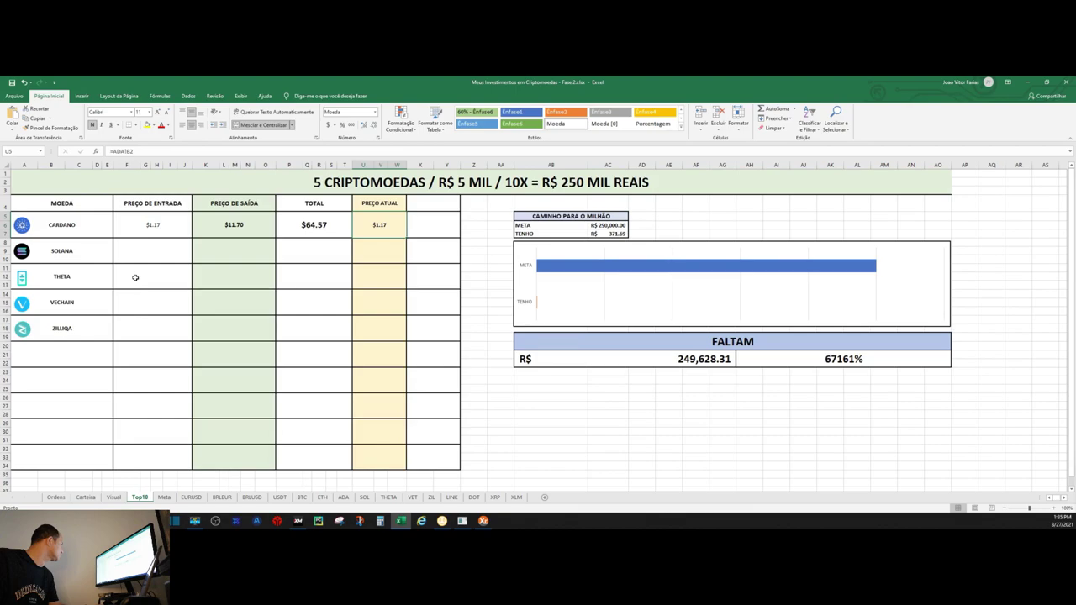
Give Solana a $15.52 entry price and a tenfold exit price of $155.20 on Top10
left_click(55, 497)
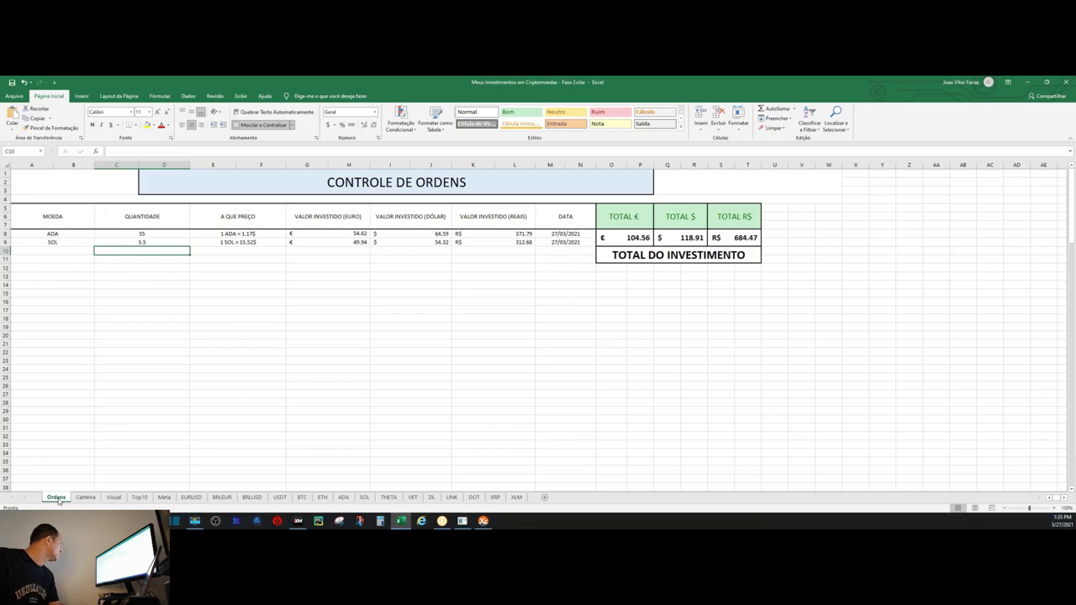
left_click(140, 497)
left_click(158, 247)
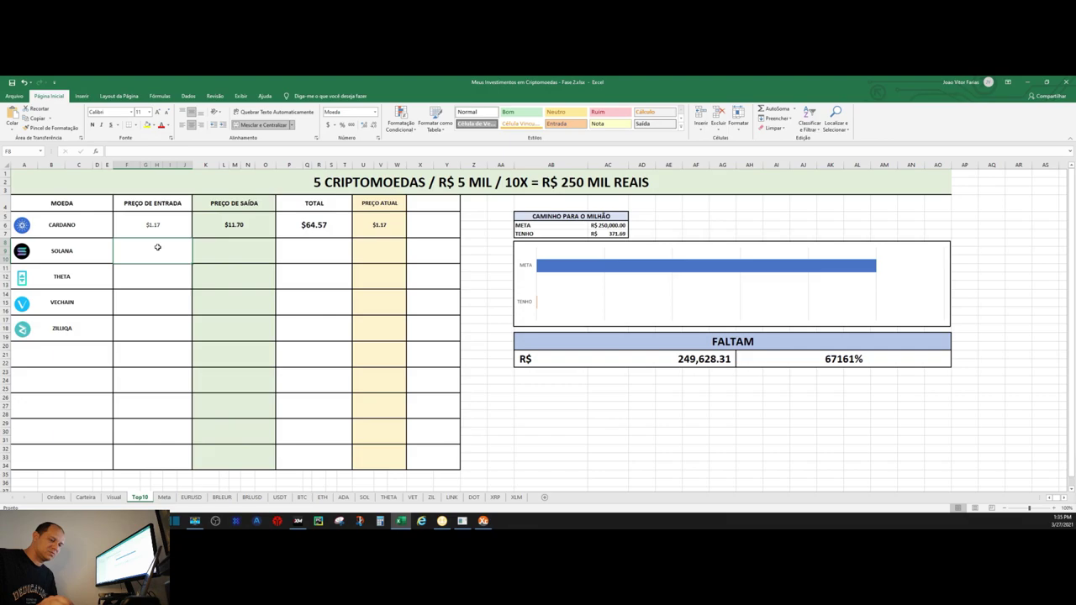
type("15")
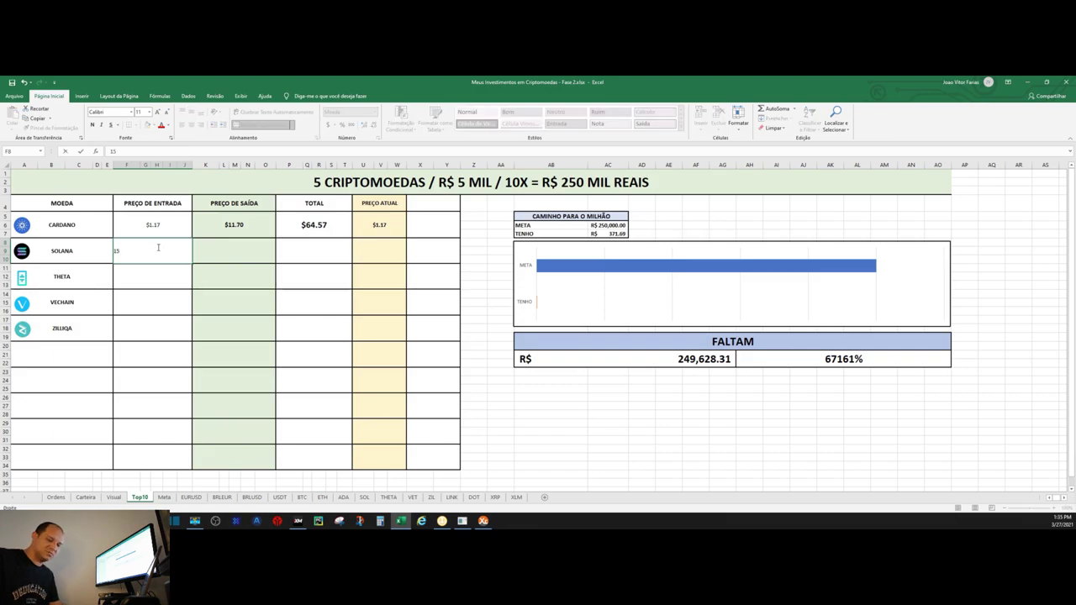
type(".52")
key("Return")
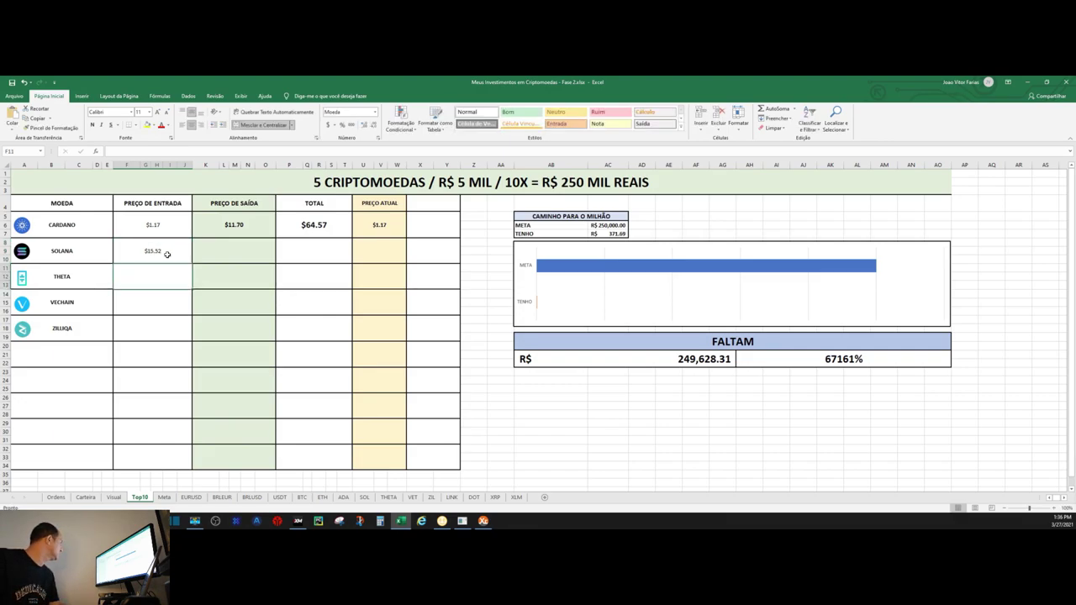
left_click(216, 253)
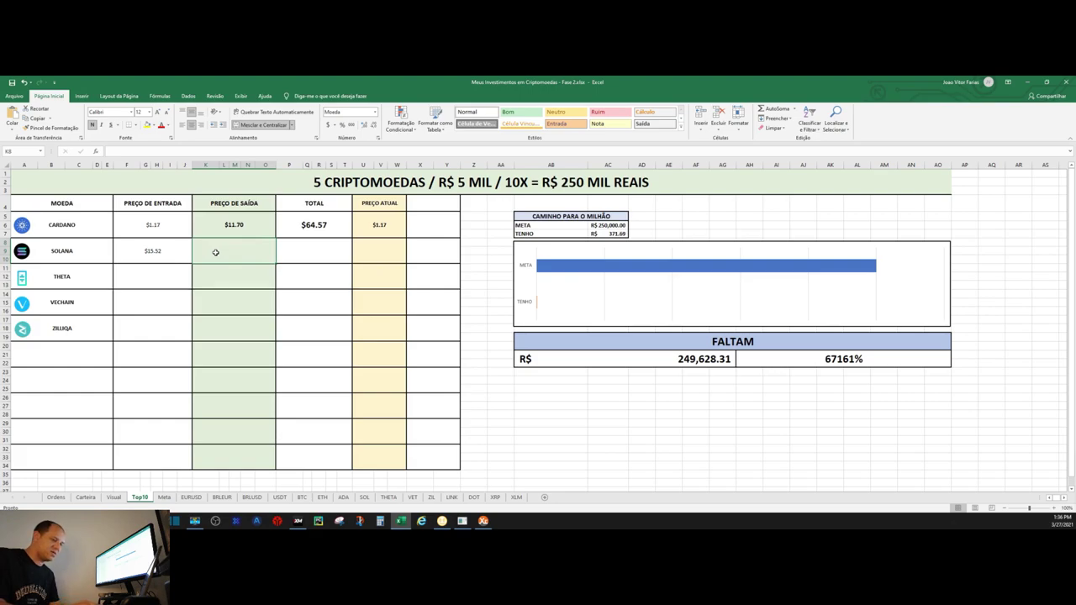
type("=")
left_click(172, 255)
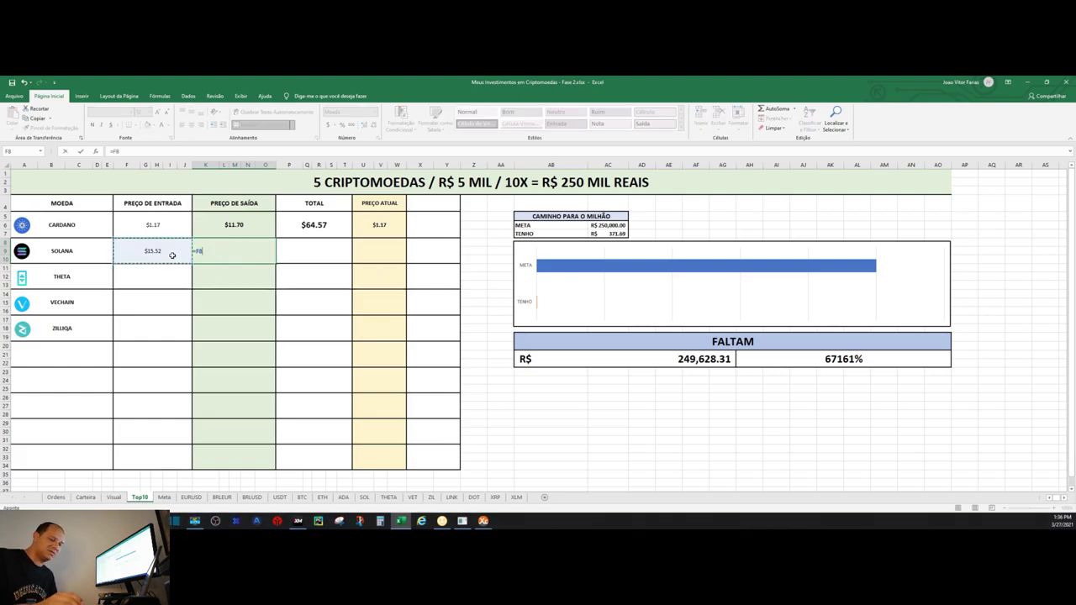
type("*")
type("0")
key("Return")
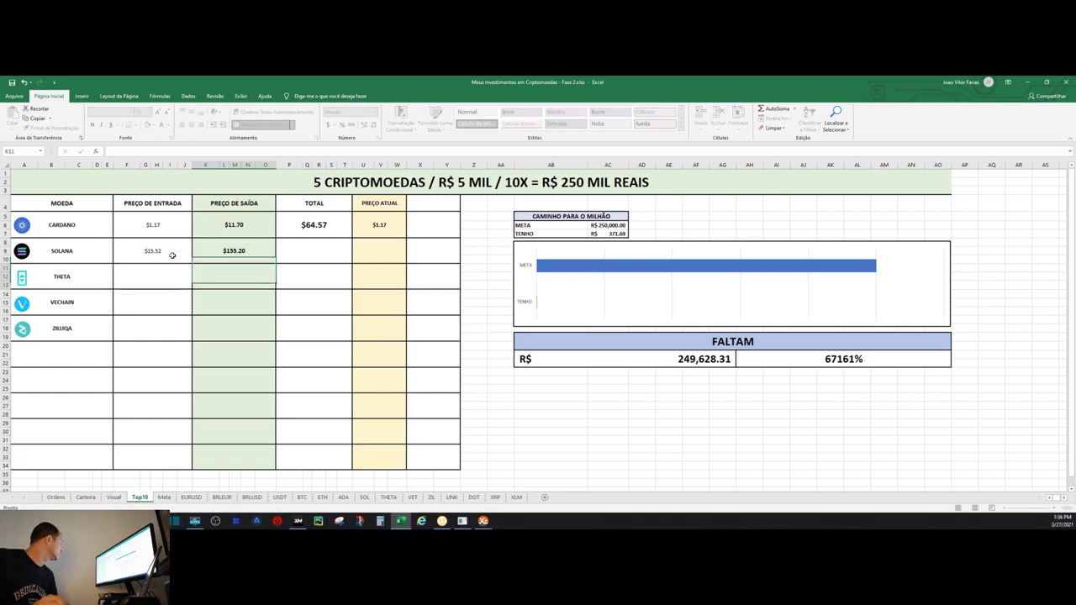
Link Solana's total to =Visual!D5 ($54.34) and current price to =SOL!B2 ($15.53)
left_click(302, 249)
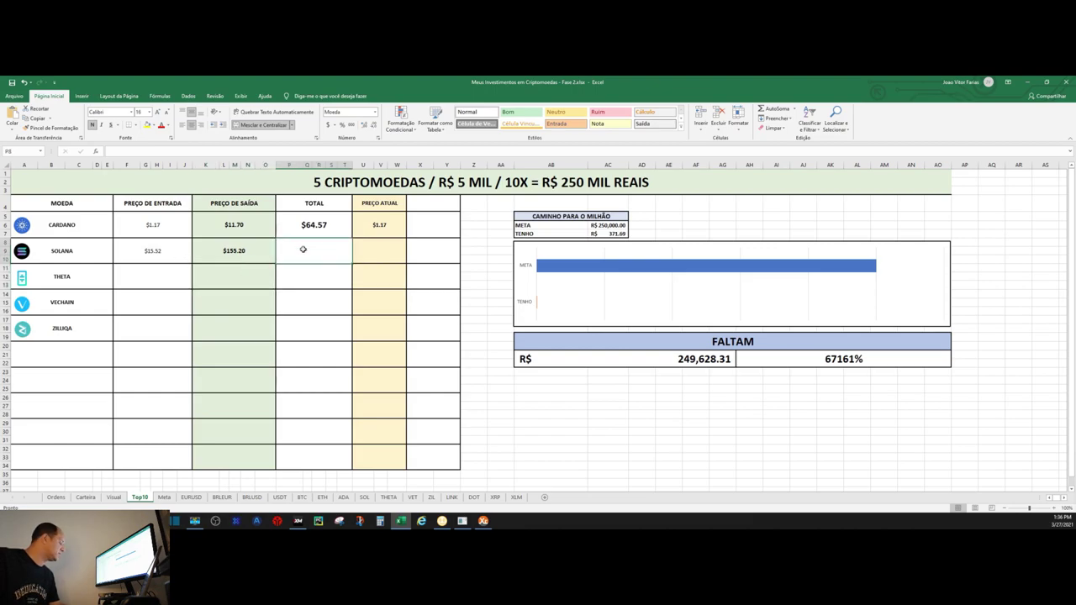
type("=")
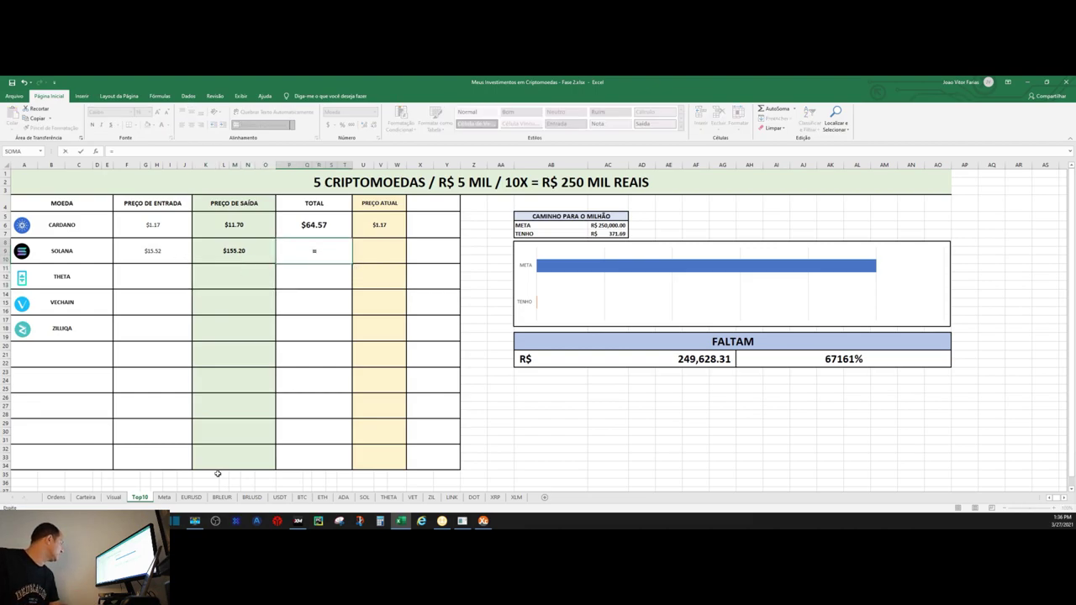
left_click(116, 497)
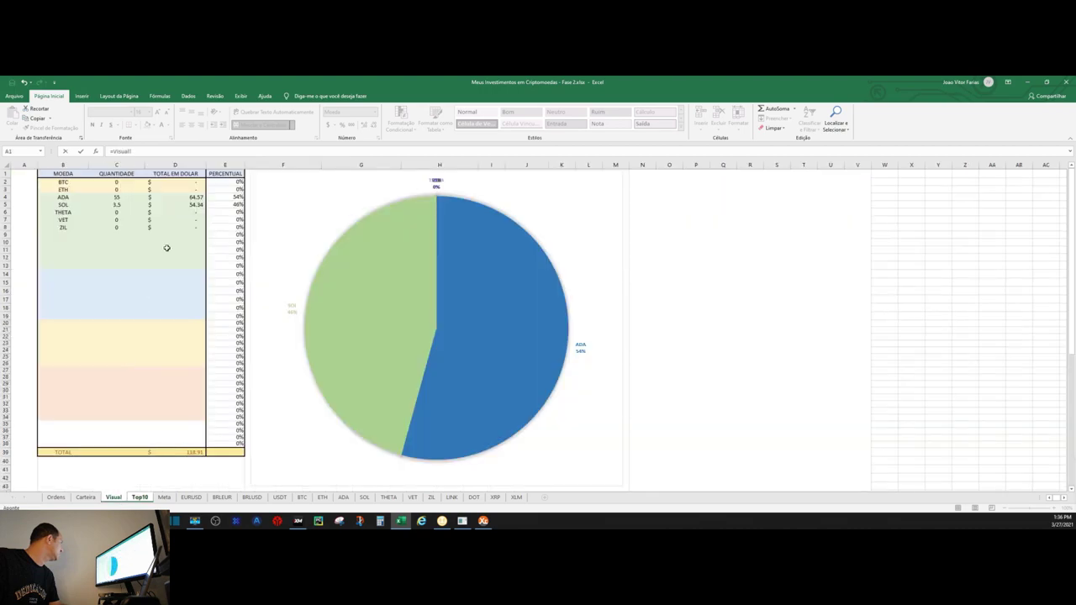
left_click(191, 205)
key("Return")
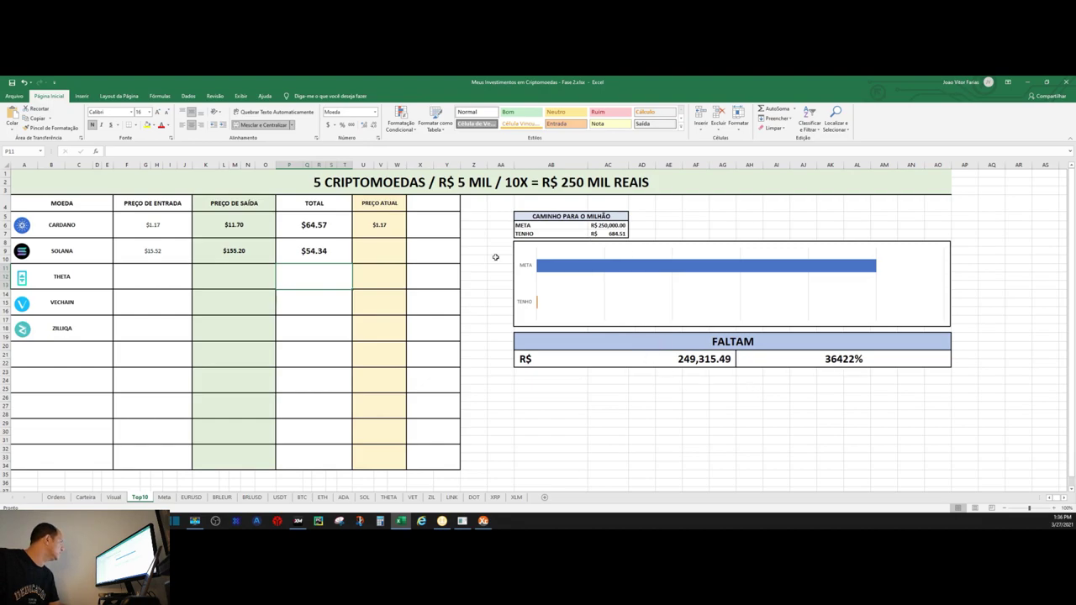
left_click(384, 250)
type("=")
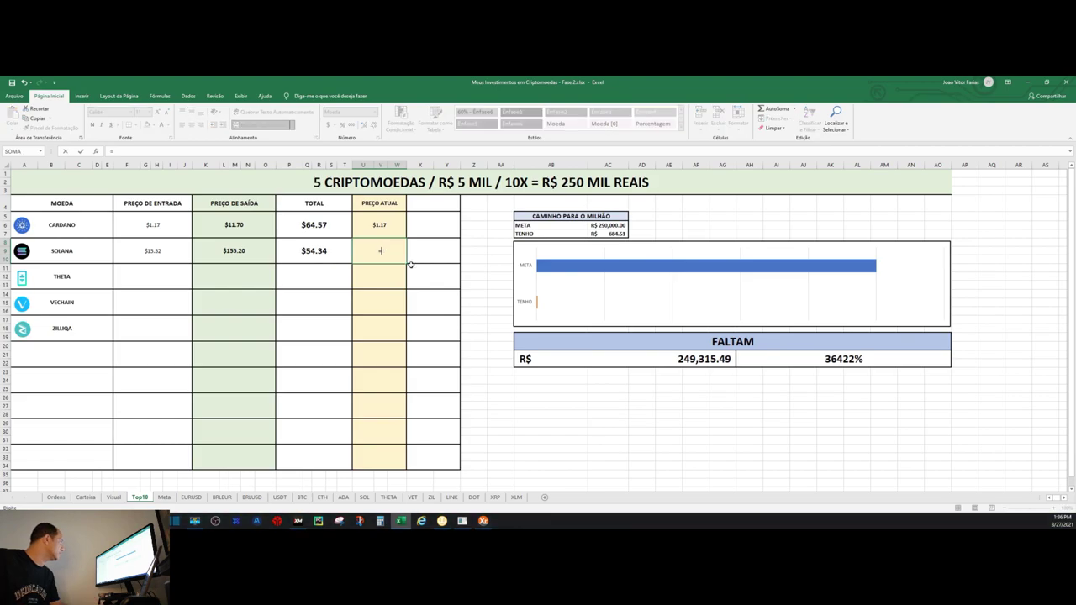
left_click(364, 497)
left_click(81, 180)
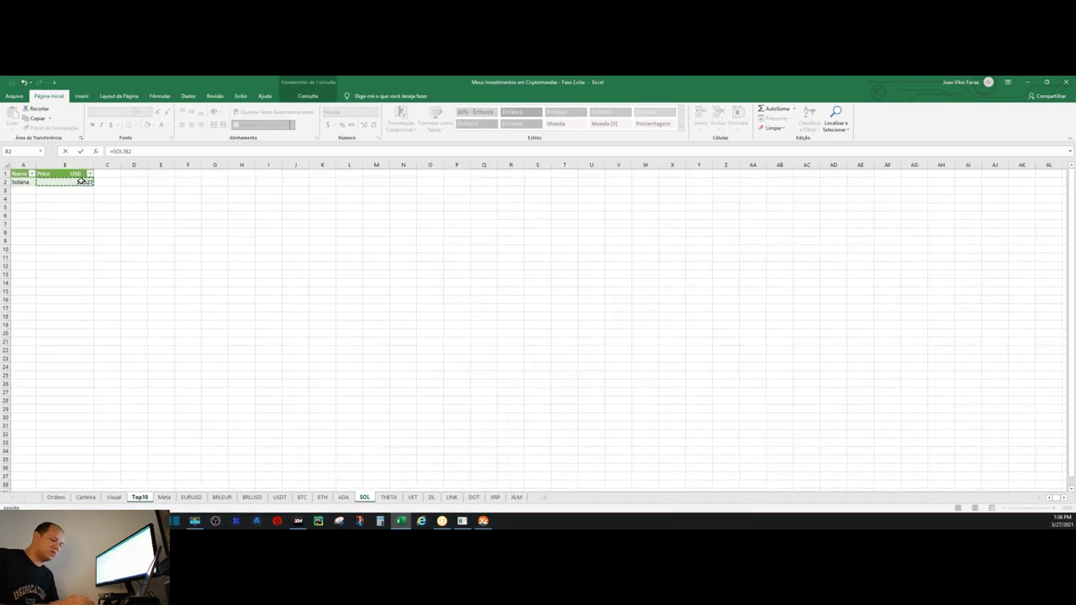
key("Return")
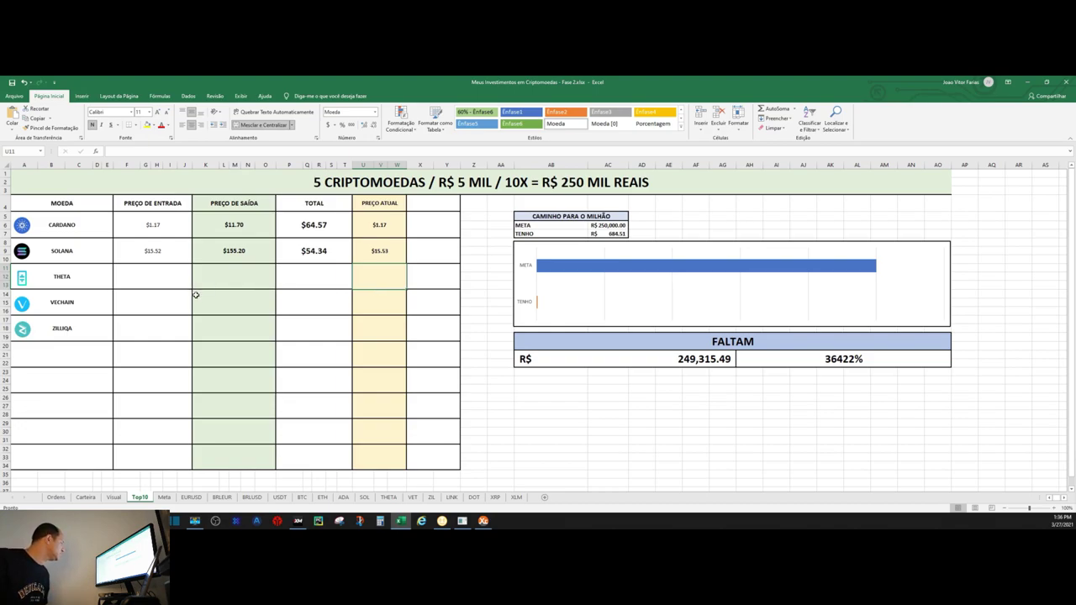
Select THETA's row on Top10, then go to the Ordens sheet
left_click(140, 285)
left_click(82, 279)
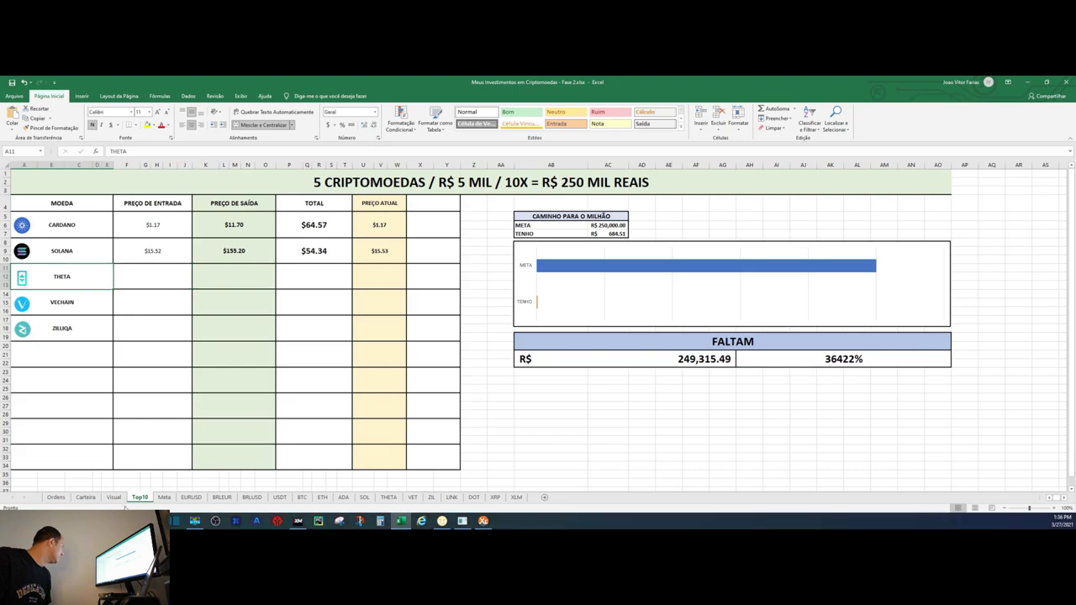
left_click(59, 499)
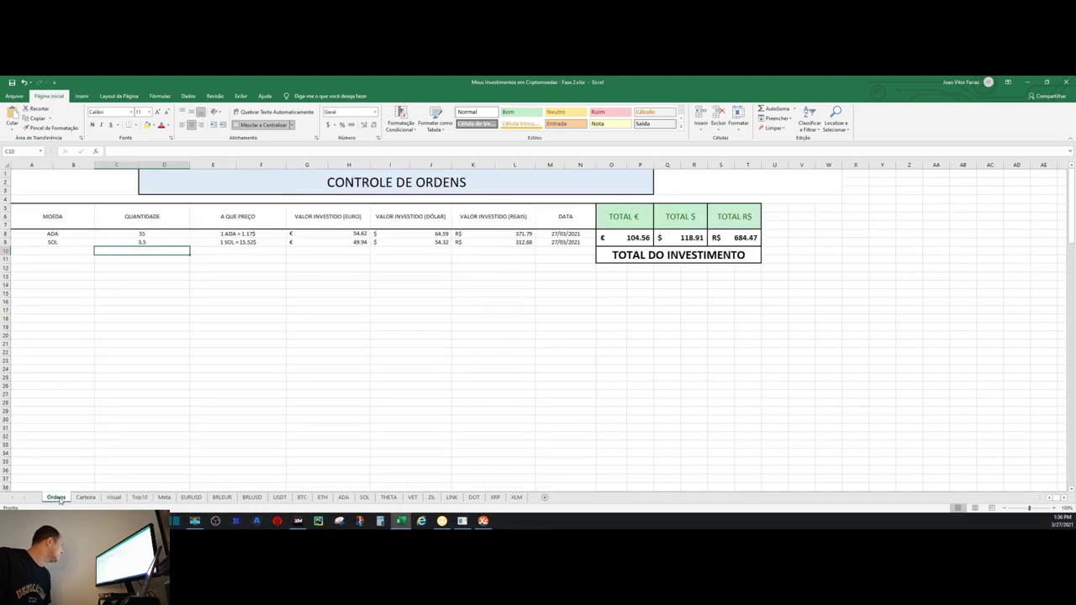
Replace Binance's SOL/USDT pair with THETA/USDT via the market search, then bring TradingView forward
mouse_move(422, 521)
left_click(134, 484)
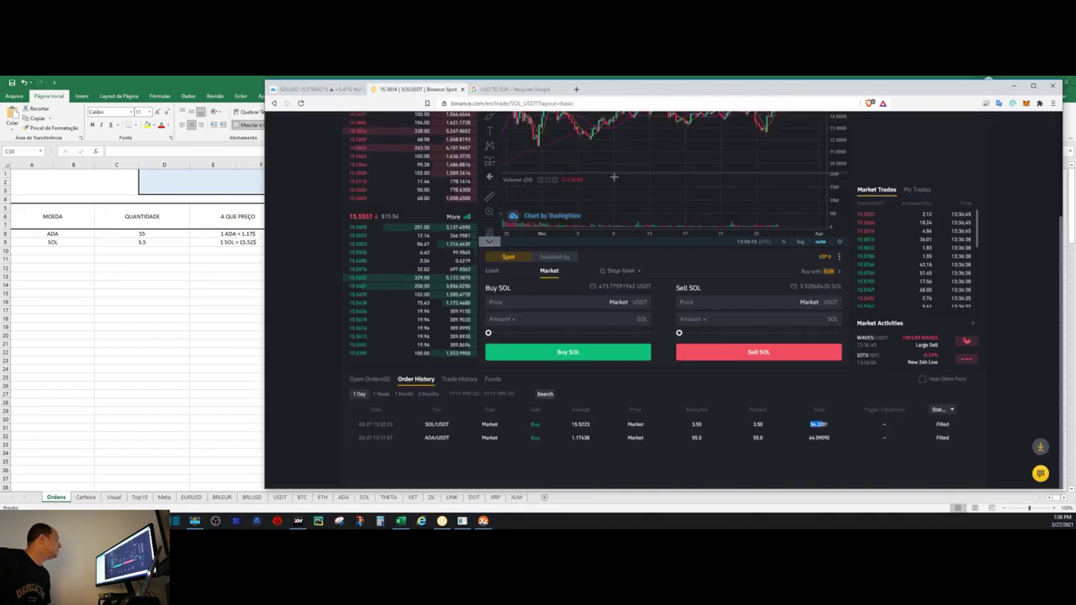
left_click(416, 89)
scroll(883, 210, "up", 3)
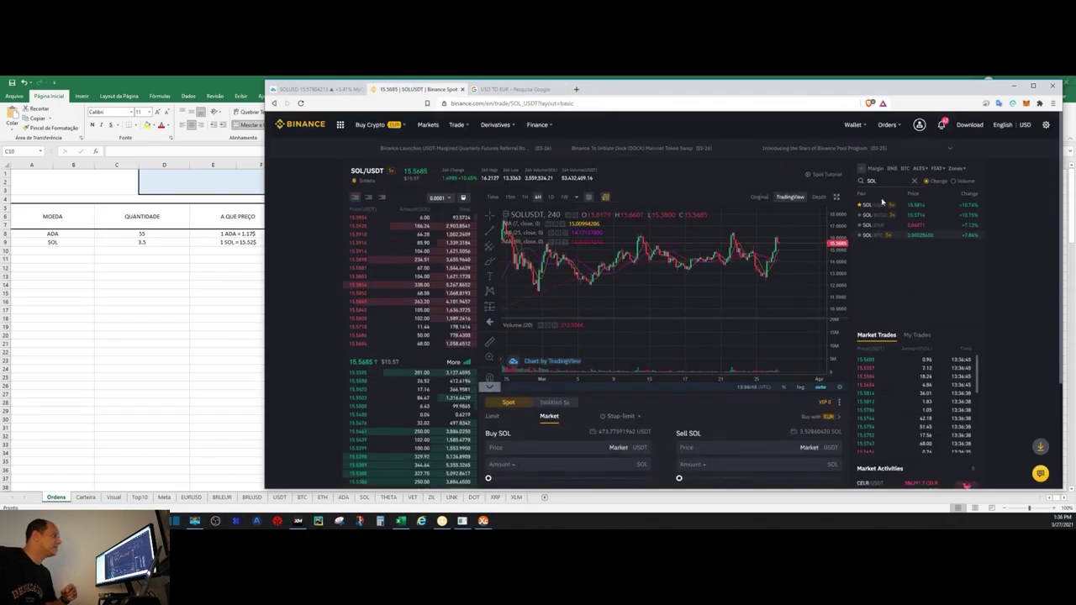
double_click(872, 180)
type("THETA")
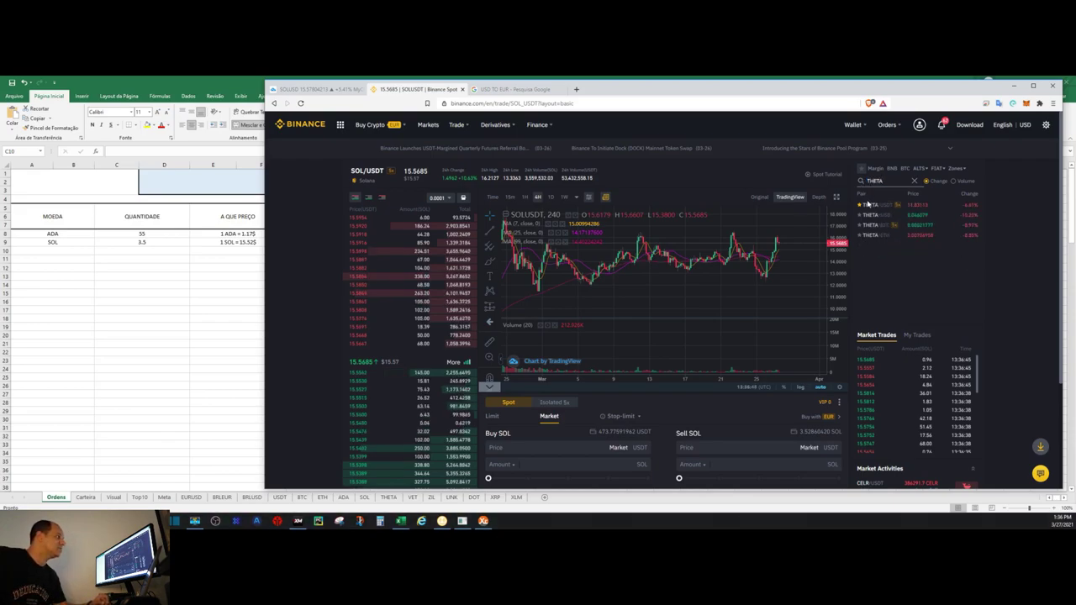
left_click(868, 207)
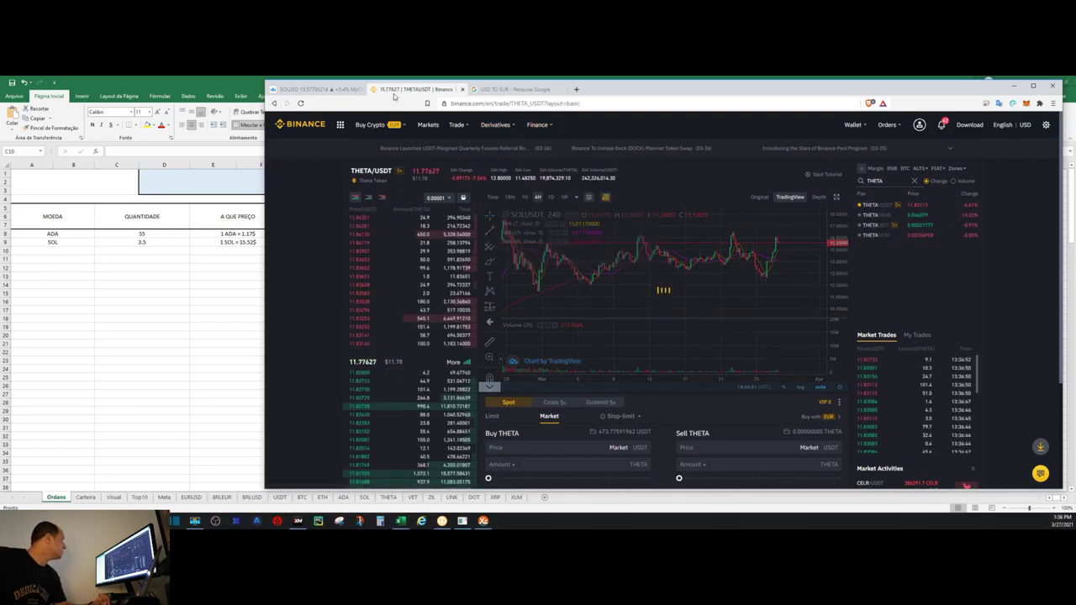
left_click(312, 89)
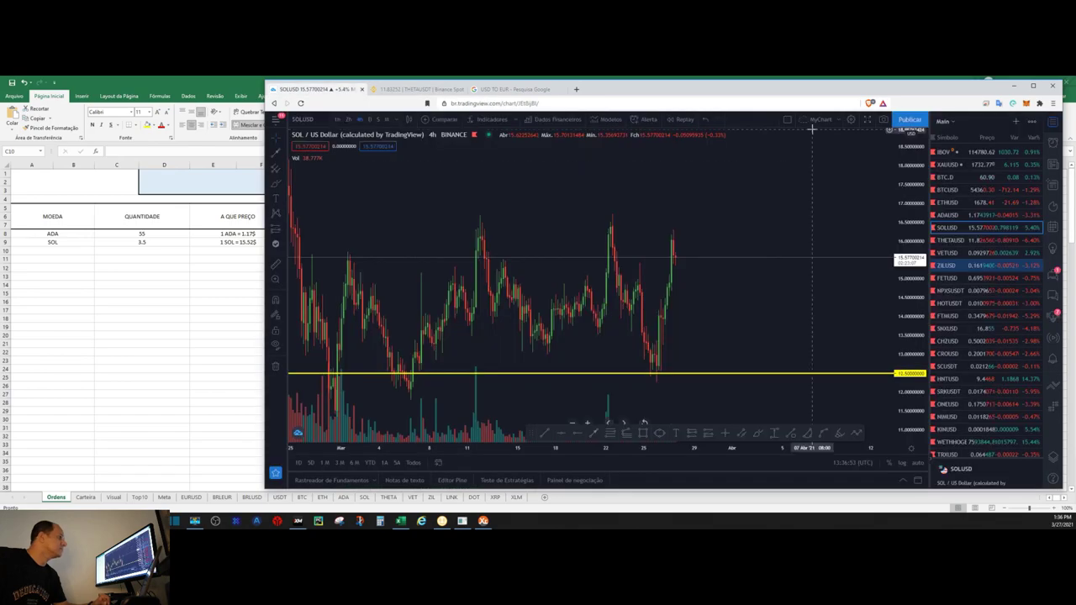
Chart THETAUSD in TradingView and add a horizontal ray at the 9.50 price level
left_click(951, 241)
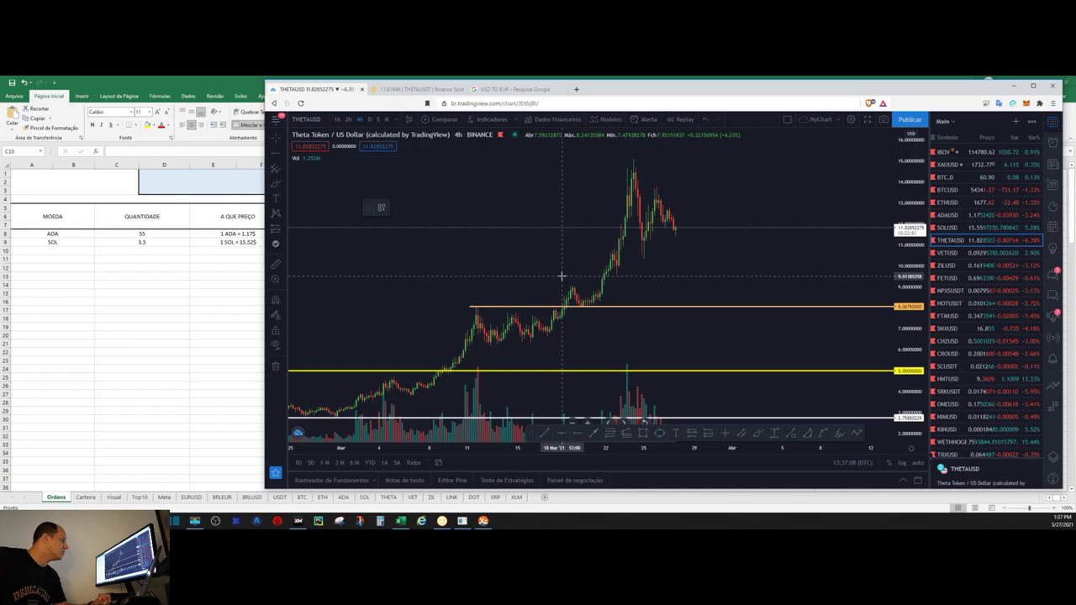
left_click(562, 276)
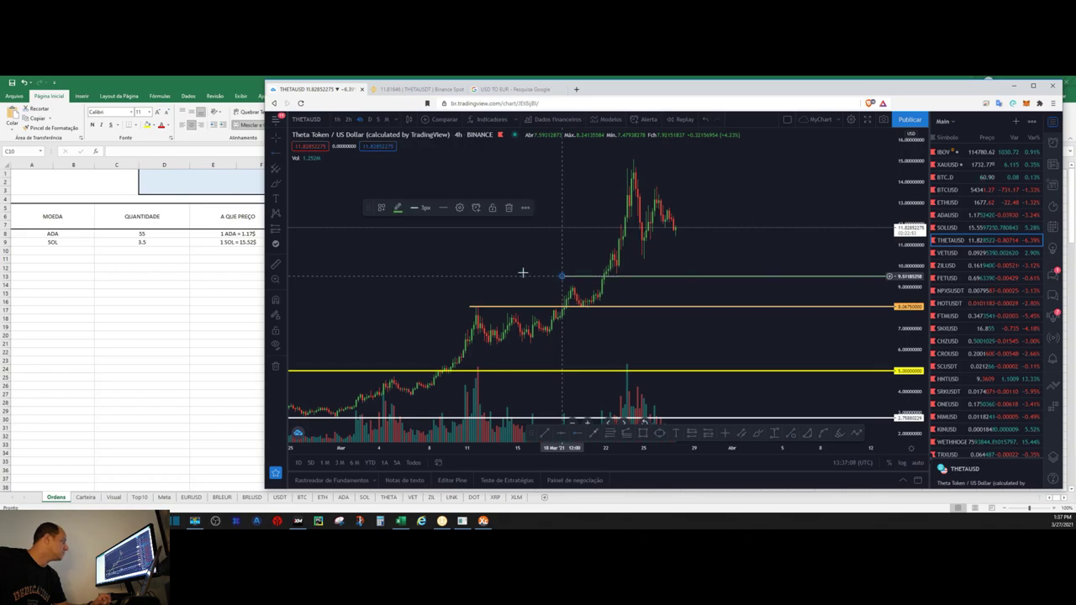
left_click(459, 207)
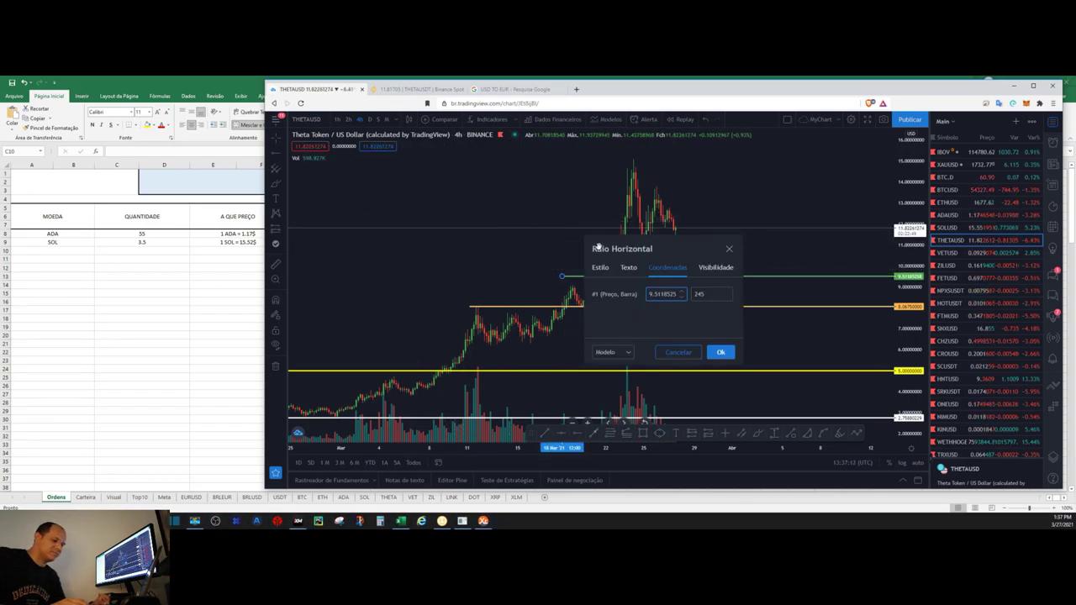
key("BackSpace")
key("BackSpace")
key("BackSpace")
key("BackSpace")
type("0")
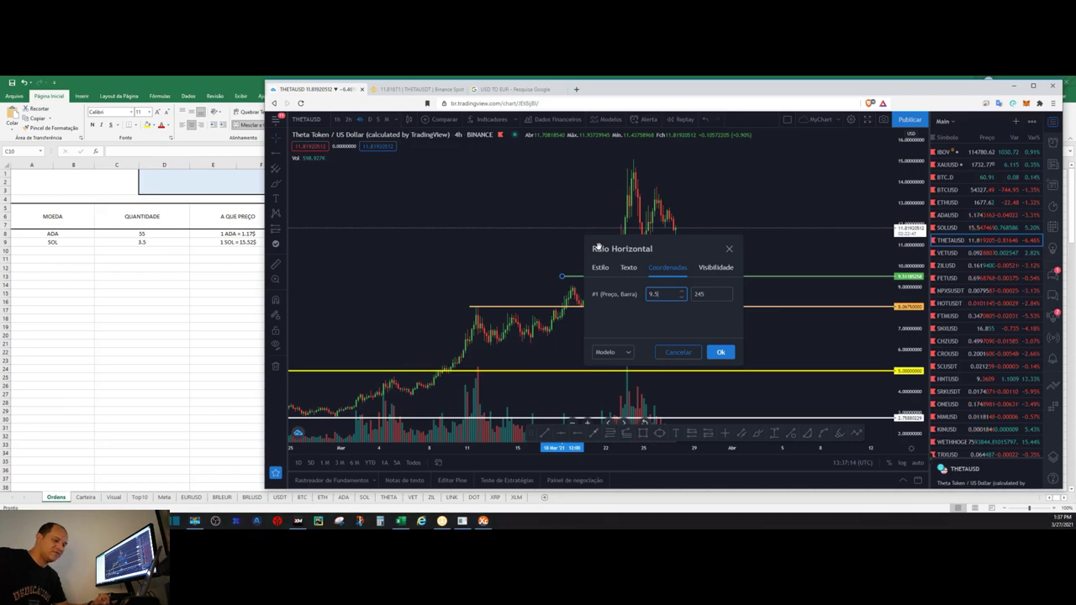
left_click(721, 353)
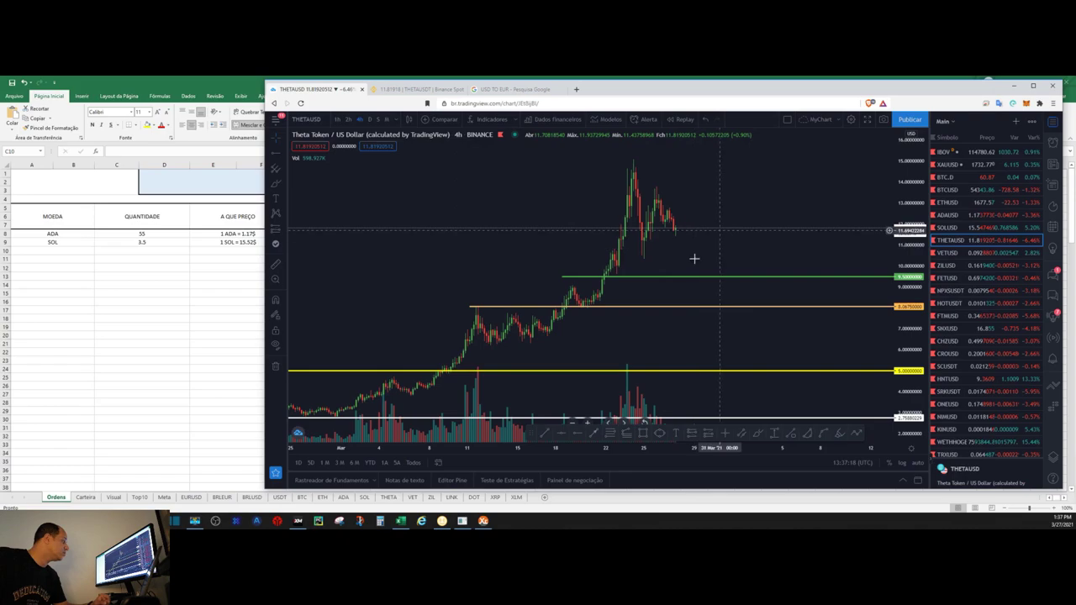
left_click(417, 89)
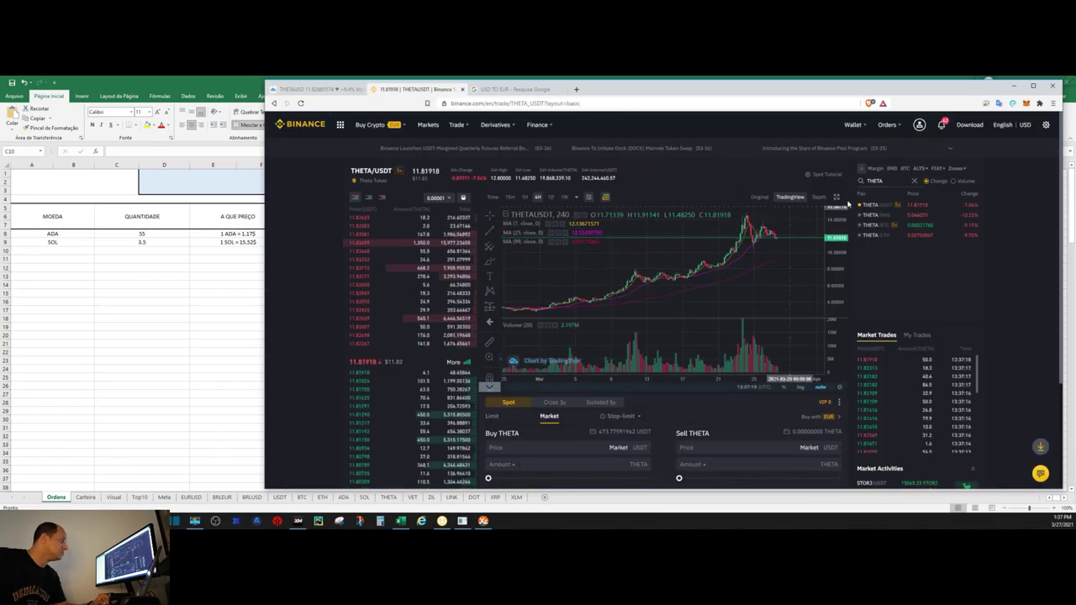
Try a limit buy in Binance, sliding the THETA amount up to about 5.6
scroll(732, 295, "down", 3)
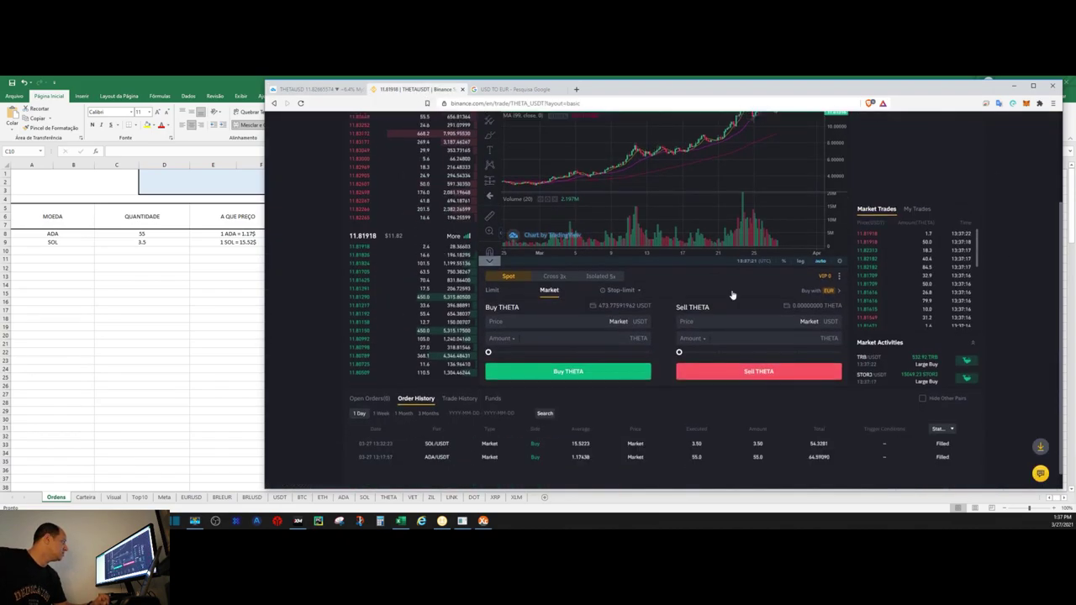
left_click(493, 291)
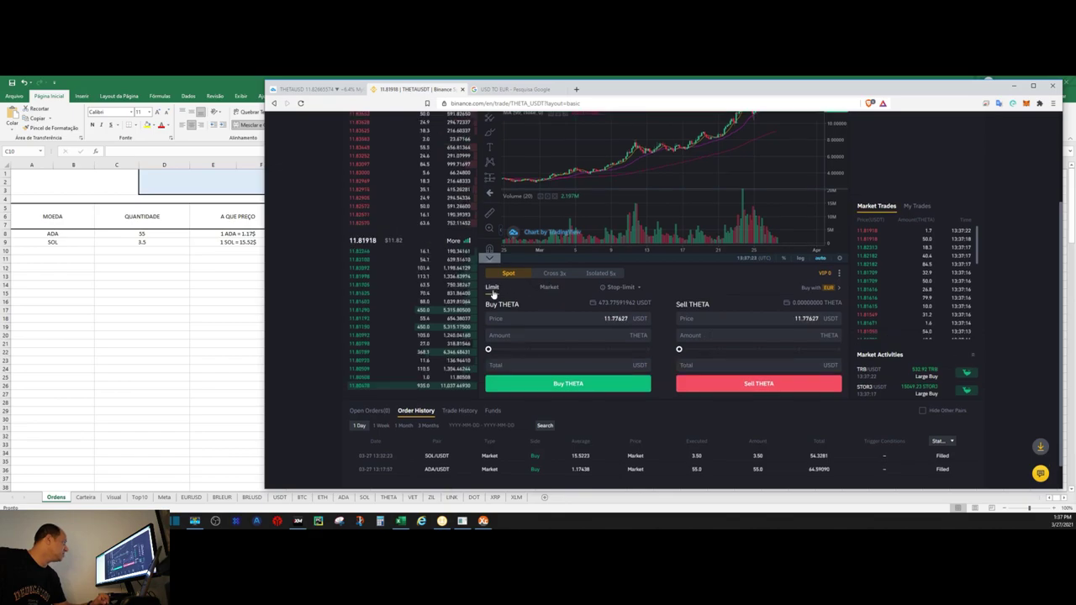
left_click_drag(488, 349, 506, 349)
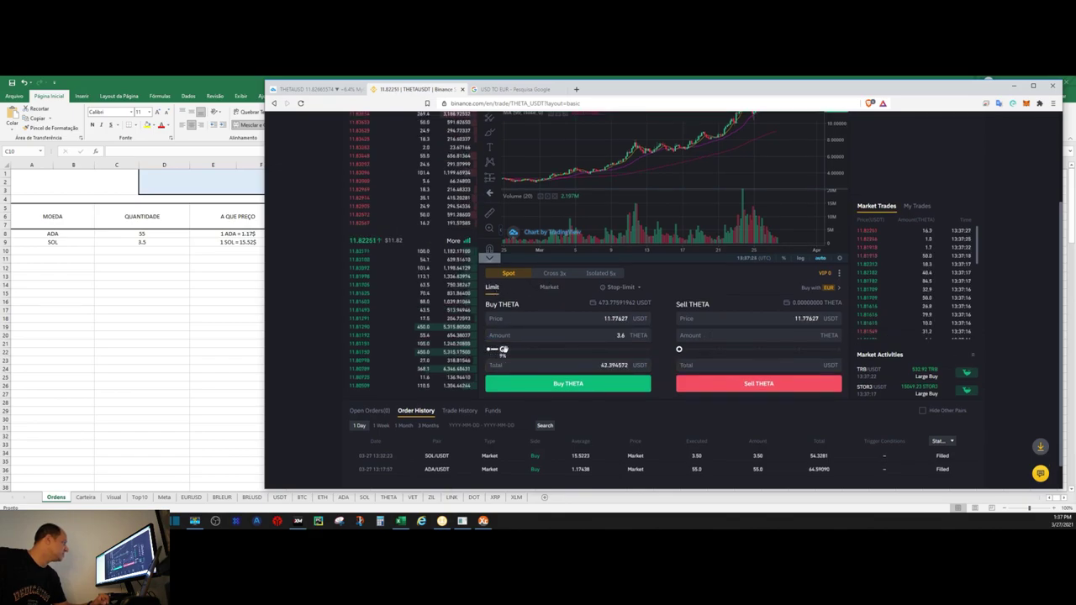
left_click_drag(505, 349, 508, 349)
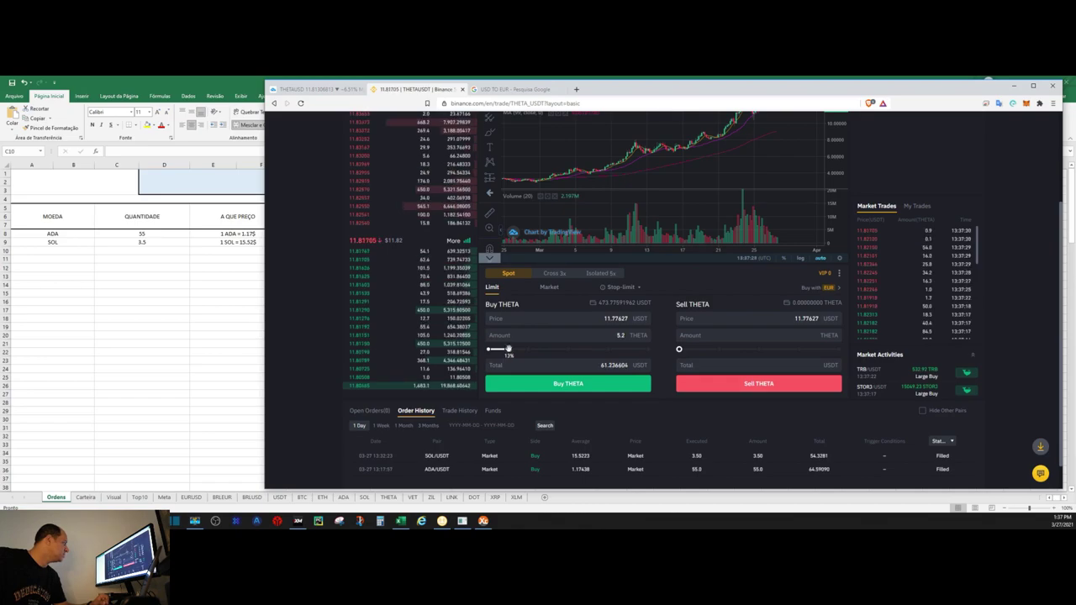
left_click_drag(508, 349, 510, 349)
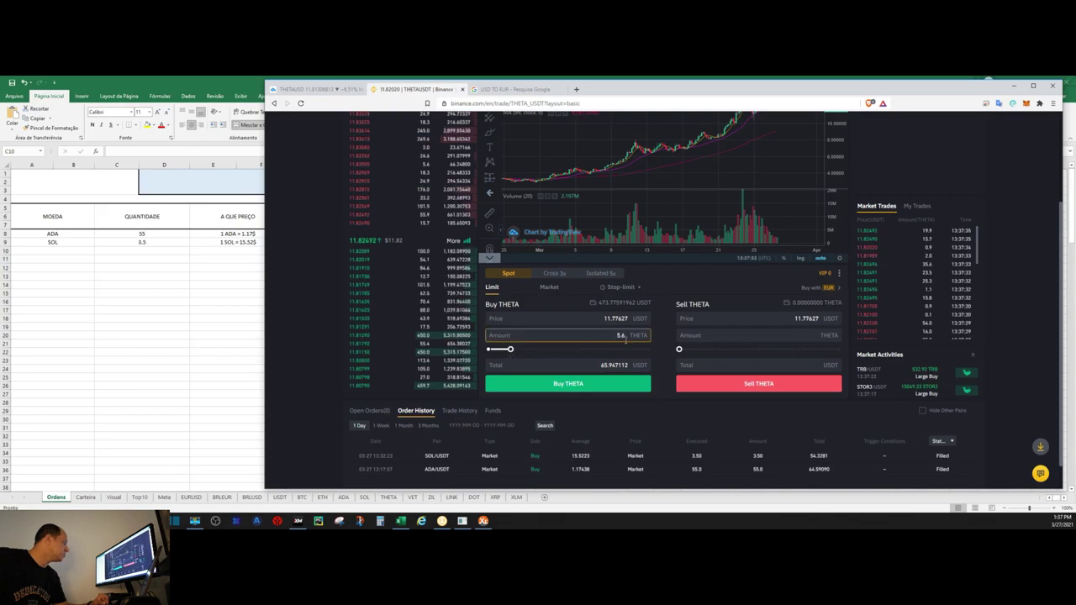
Place a 5.5 THETA market buy and select its 11.82344 average price in Order History
left_click(550, 288)
type("5.5")
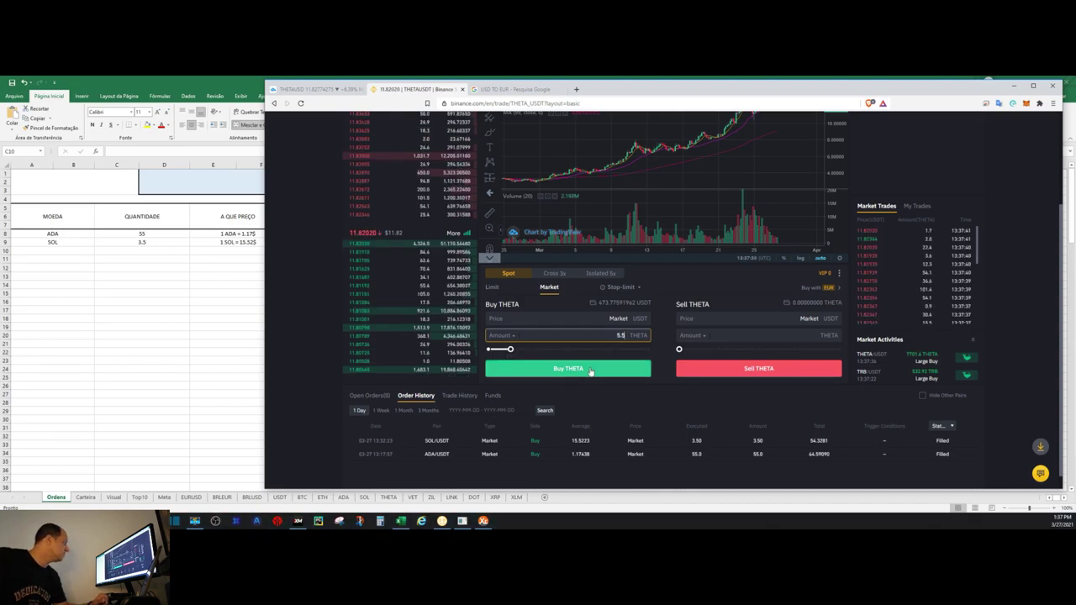
left_click(584, 370)
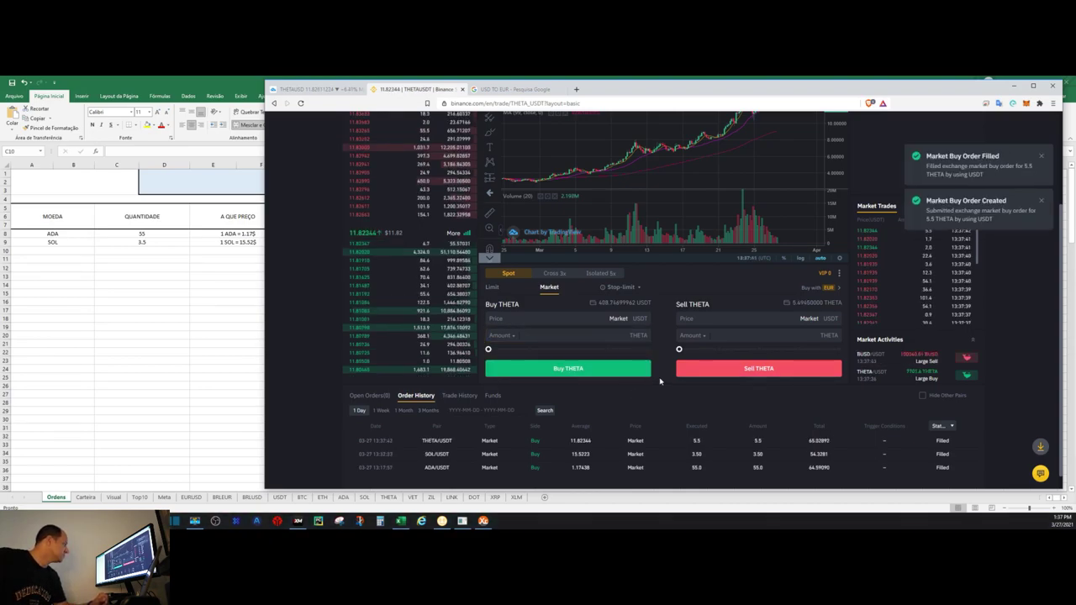
scroll(659, 387, "down", 1)
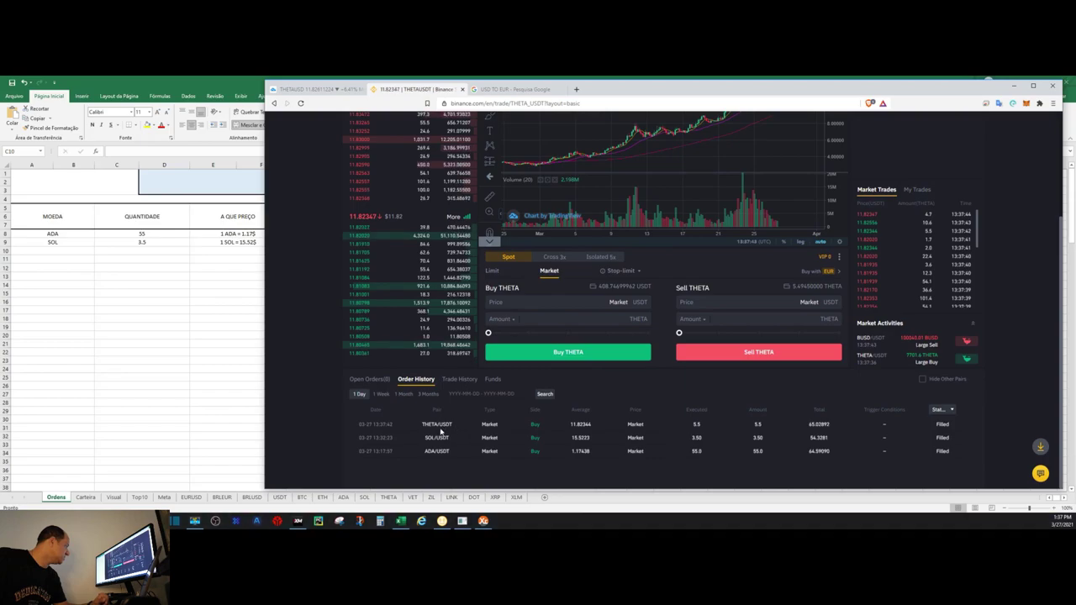
left_click_drag(571, 425, 587, 424)
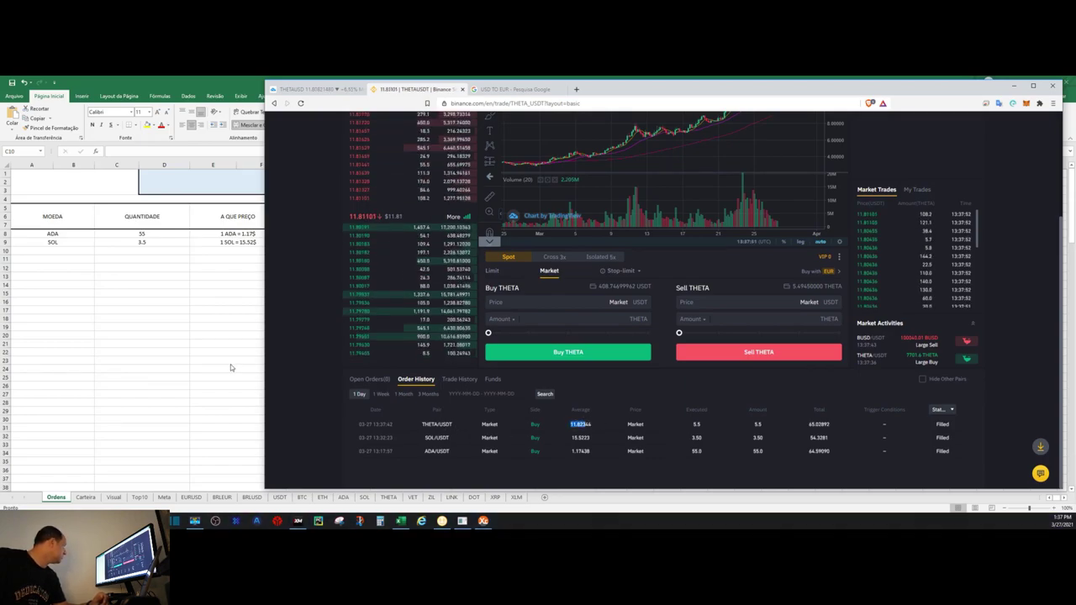
left_click(104, 263)
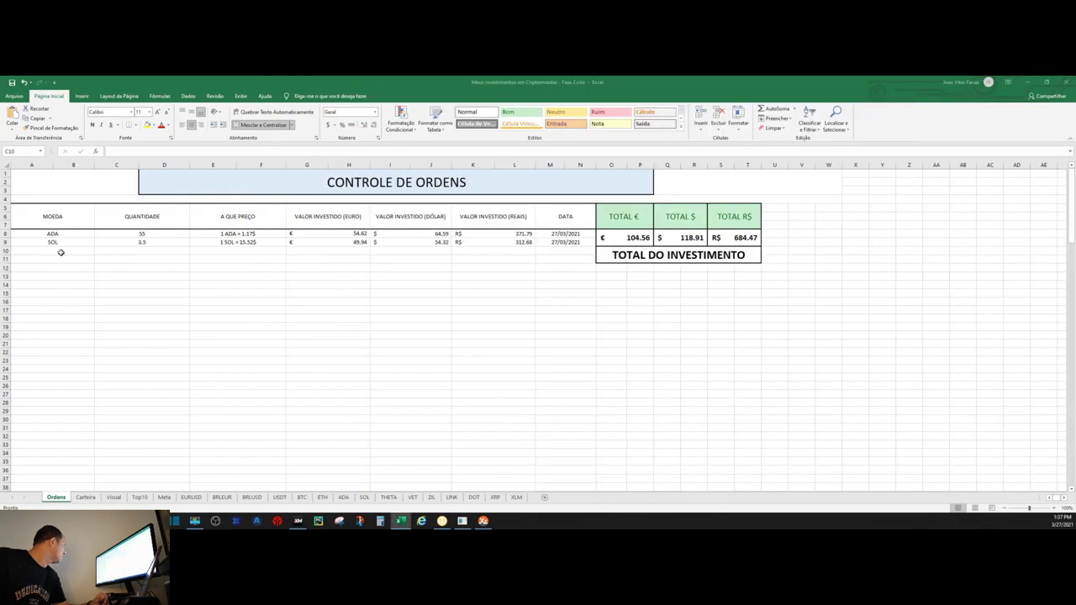
Start the THETA row in A10 with a quantity of 5.5
left_click(60, 252)
type("THETA")
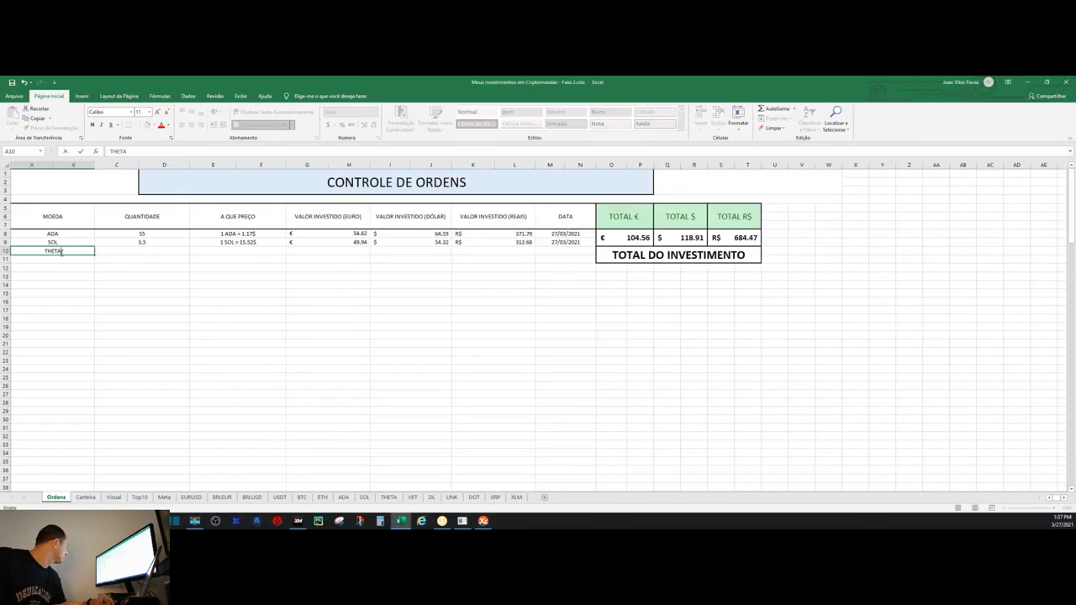
key("Tab")
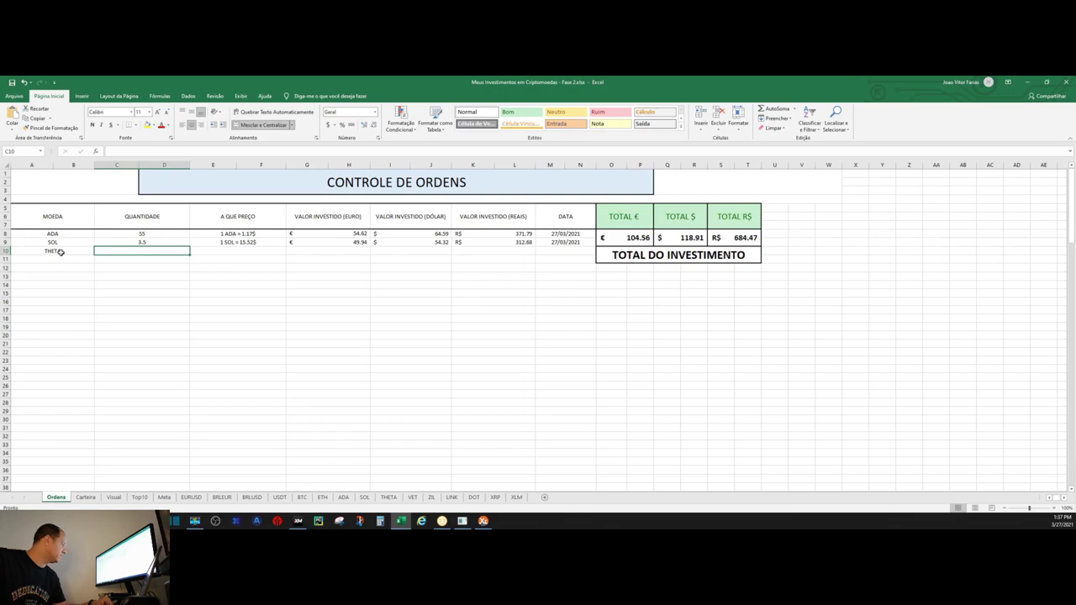
left_click(181, 507)
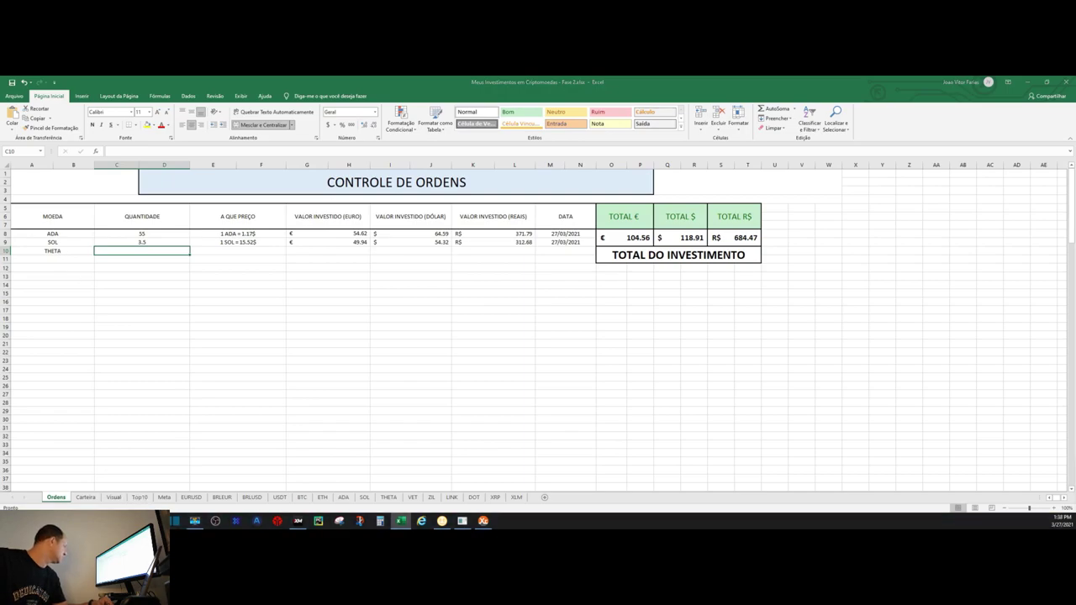
left_click(181, 503)
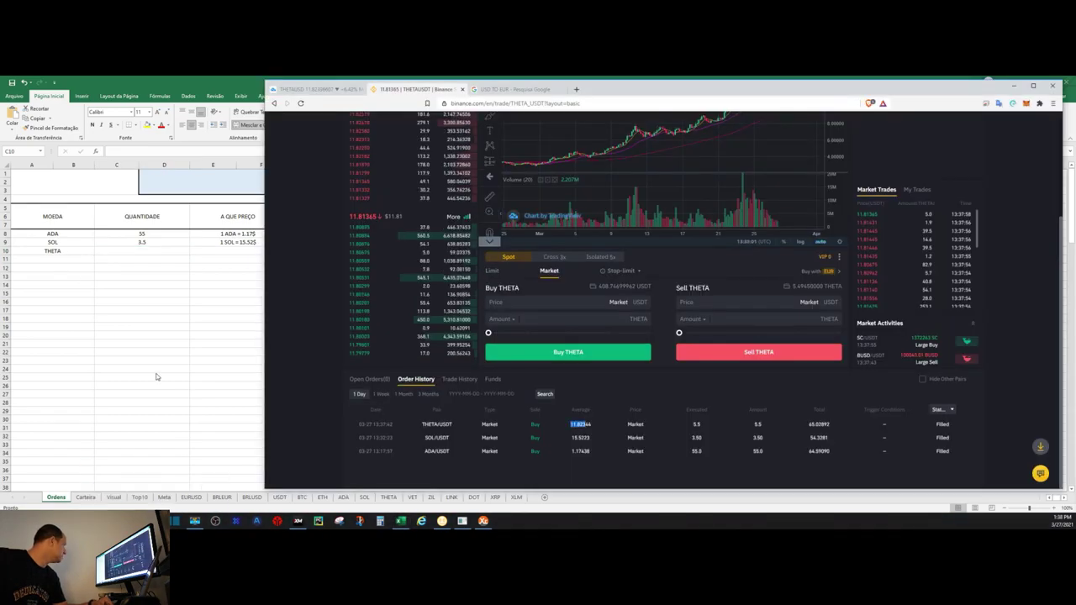
key("alt+Tab")
type("5")
key("Tab")
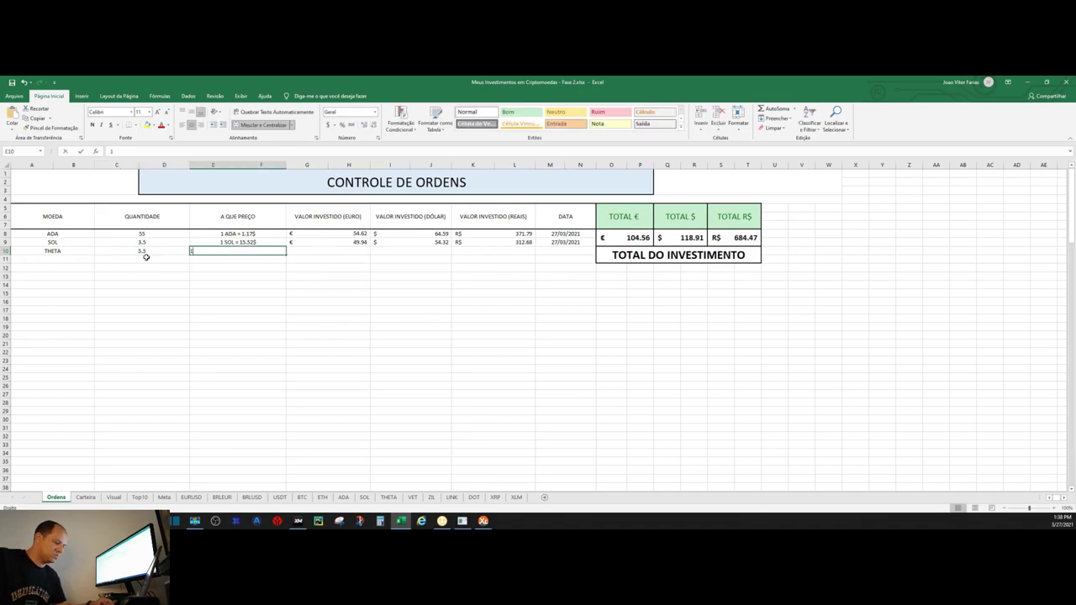
Enter '1 THETA = 11.82$' as THETA's price in E10
type(" THETA")
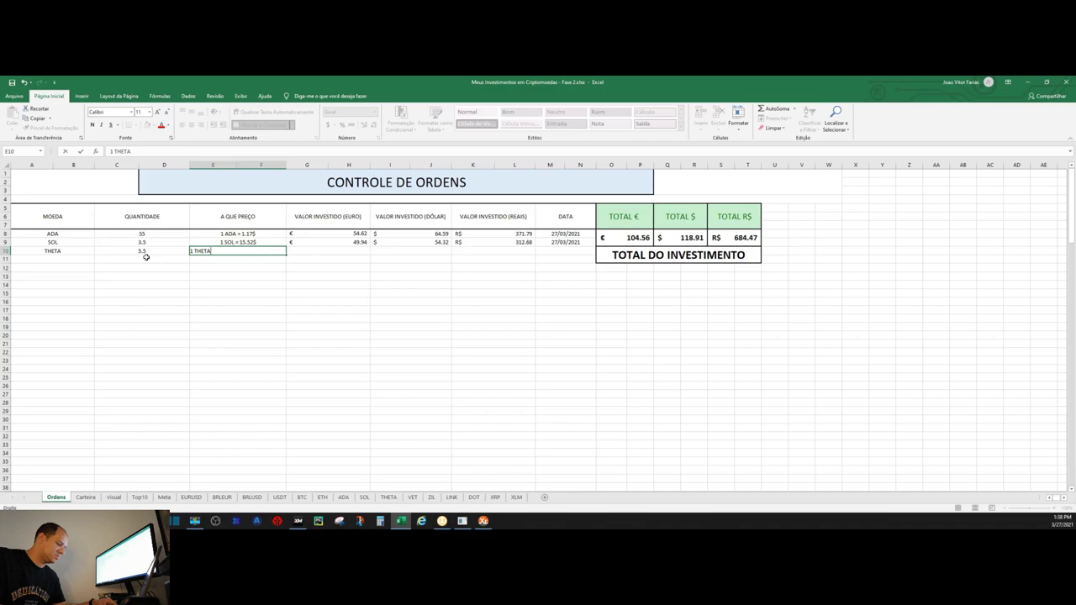
type(" =")
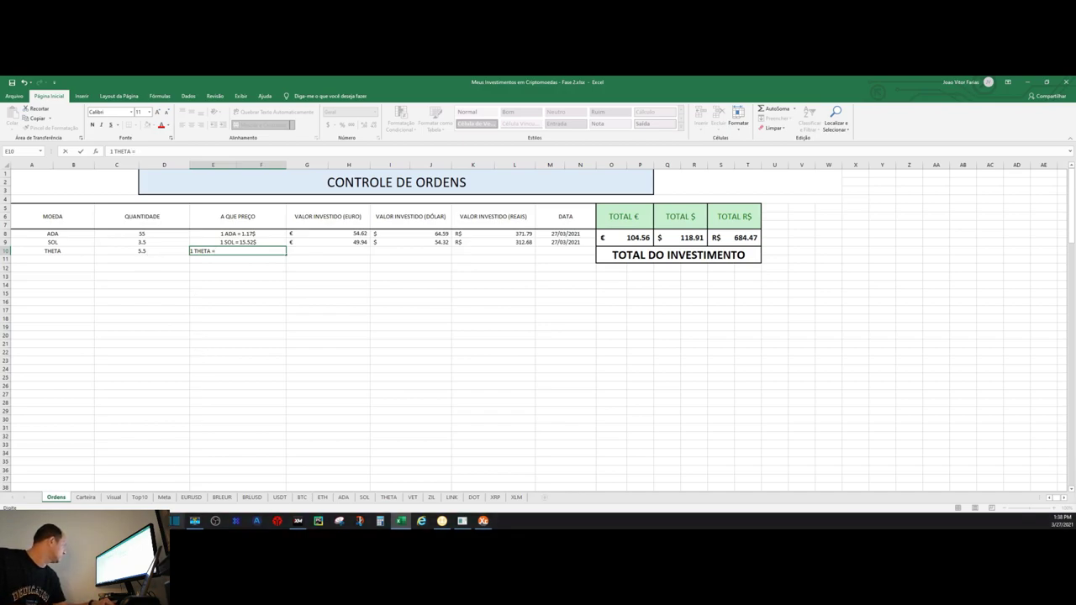
mouse_move(421, 521)
left_click(176, 503)
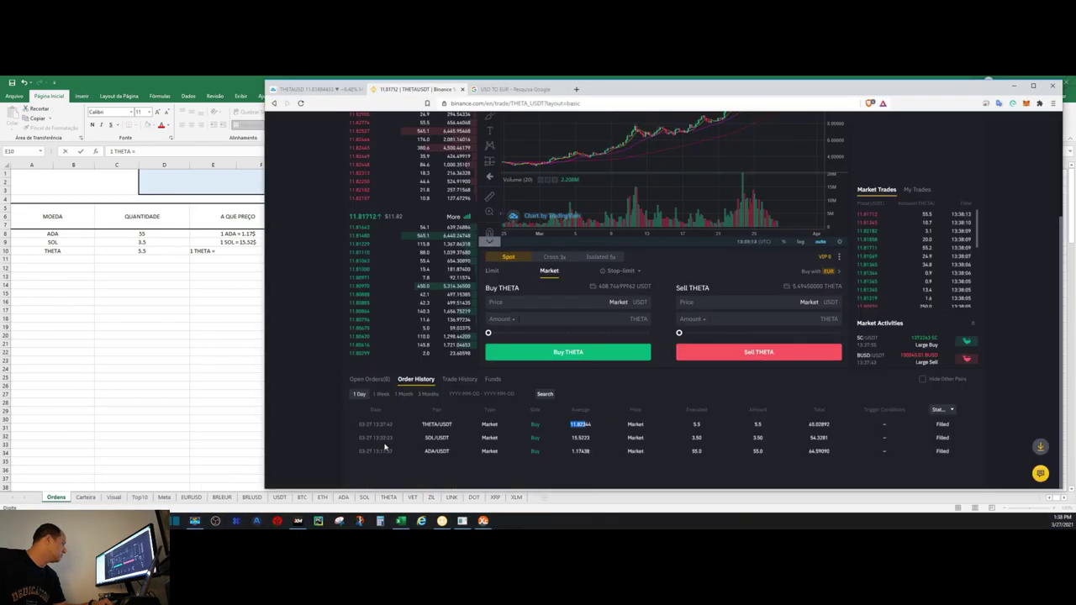
key("alt+Tab")
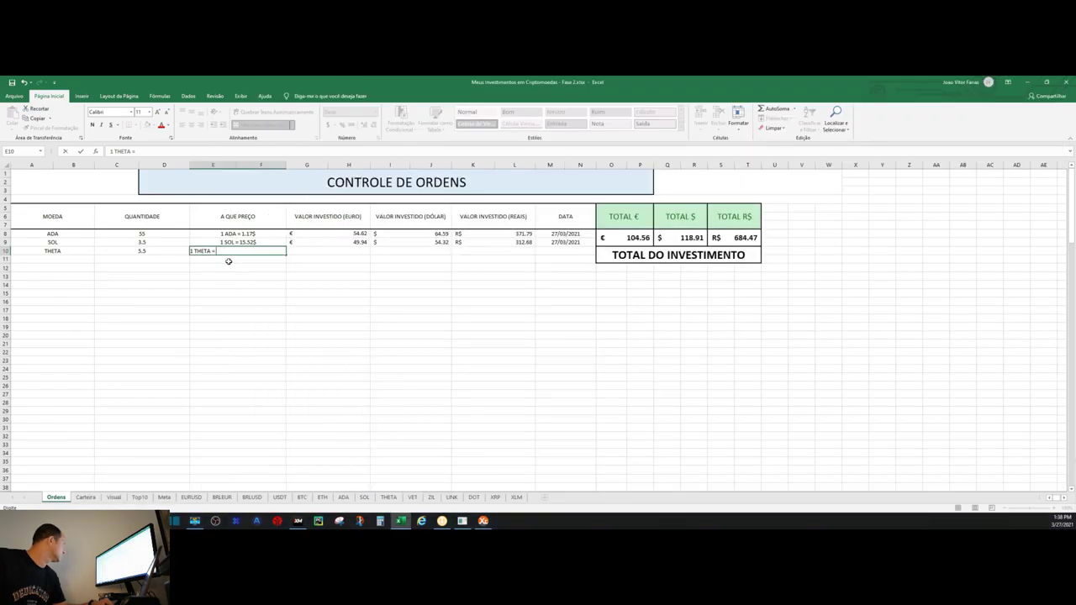
type("1.1")
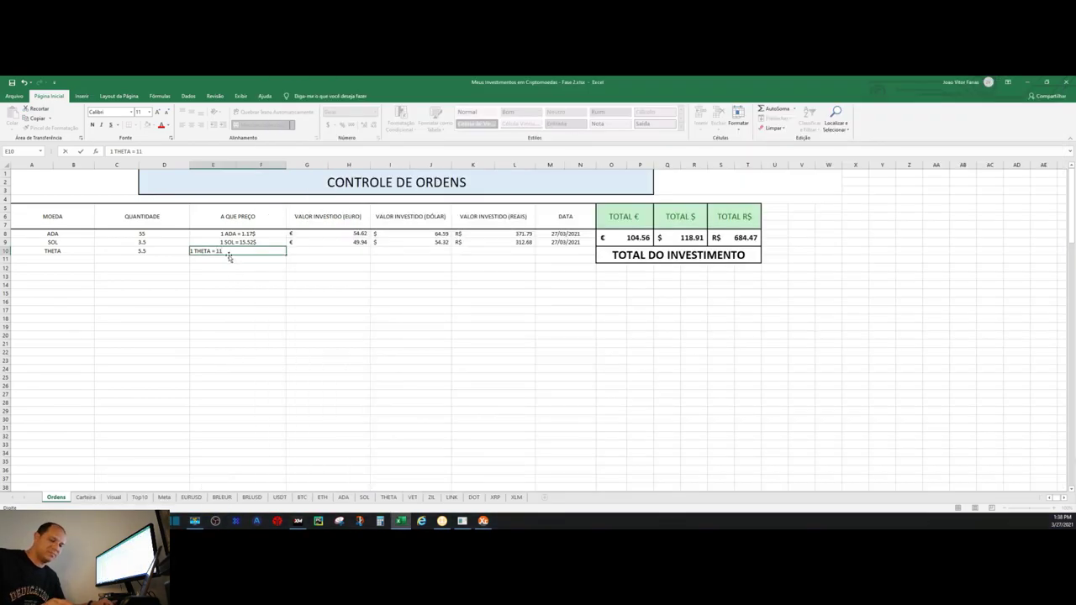
type("82$")
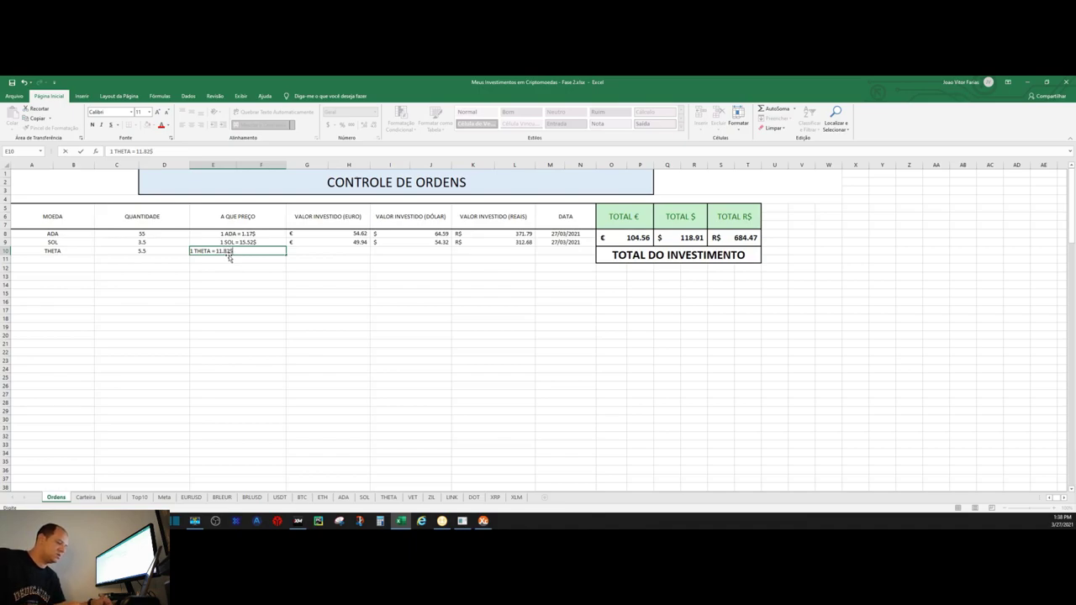
key("Tab")
key("Tab")
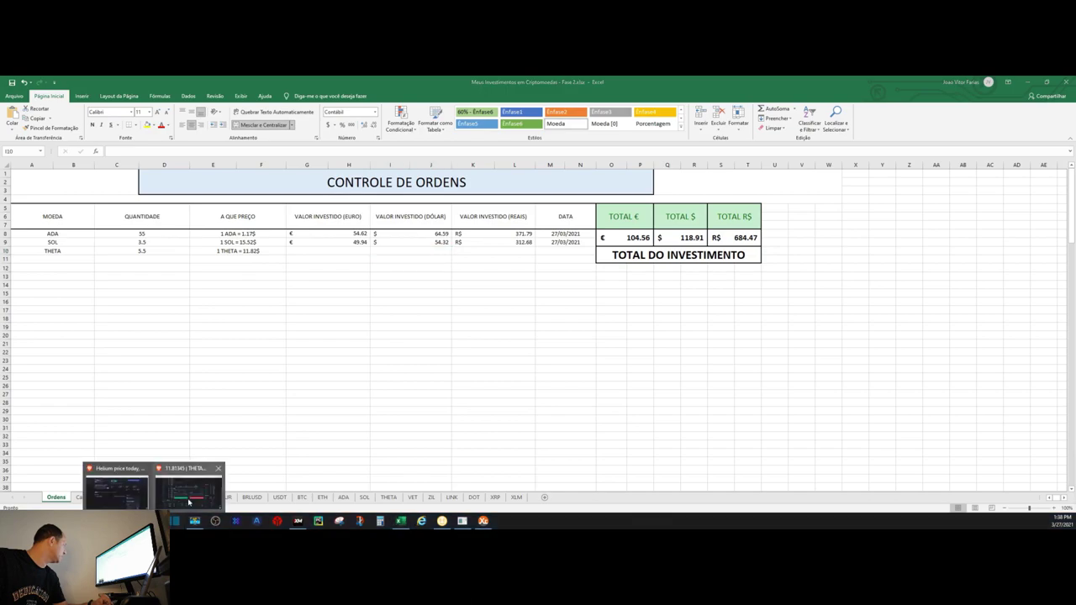
Copy the order total from Binance and enter 65.02 dollars in I10
mouse_move(195, 522)
left_click(189, 479)
left_click_drag(809, 424, 819, 425)
key("alt+Tab")
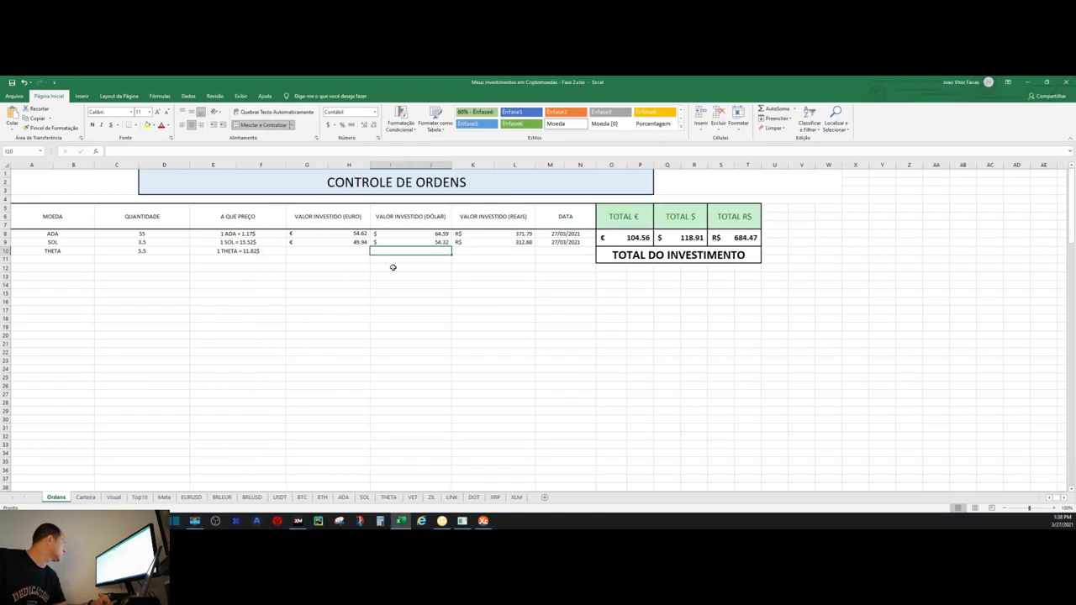
type("65.02")
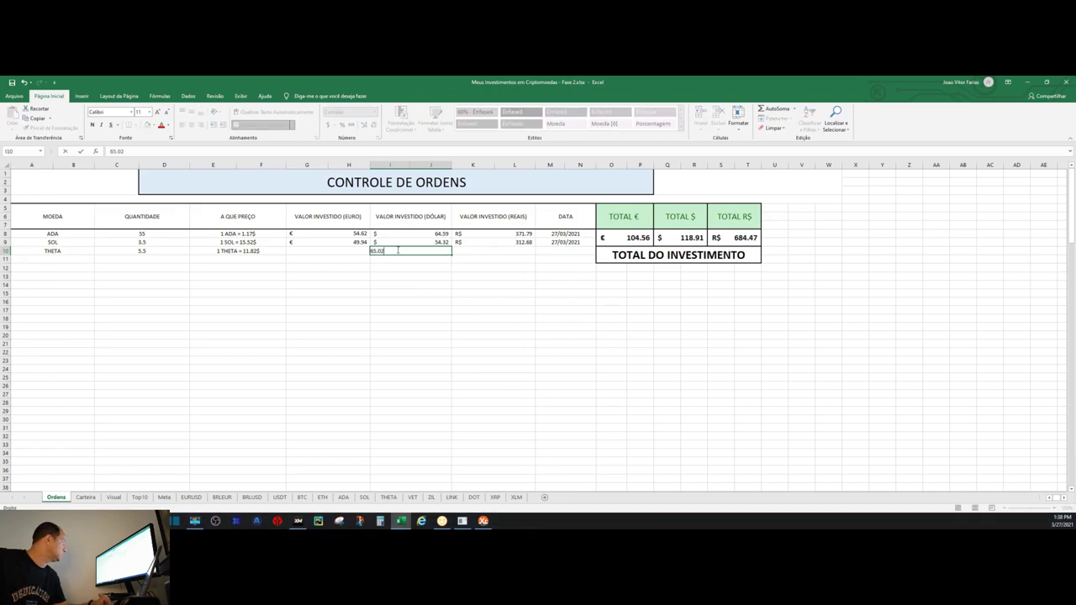
key("Return")
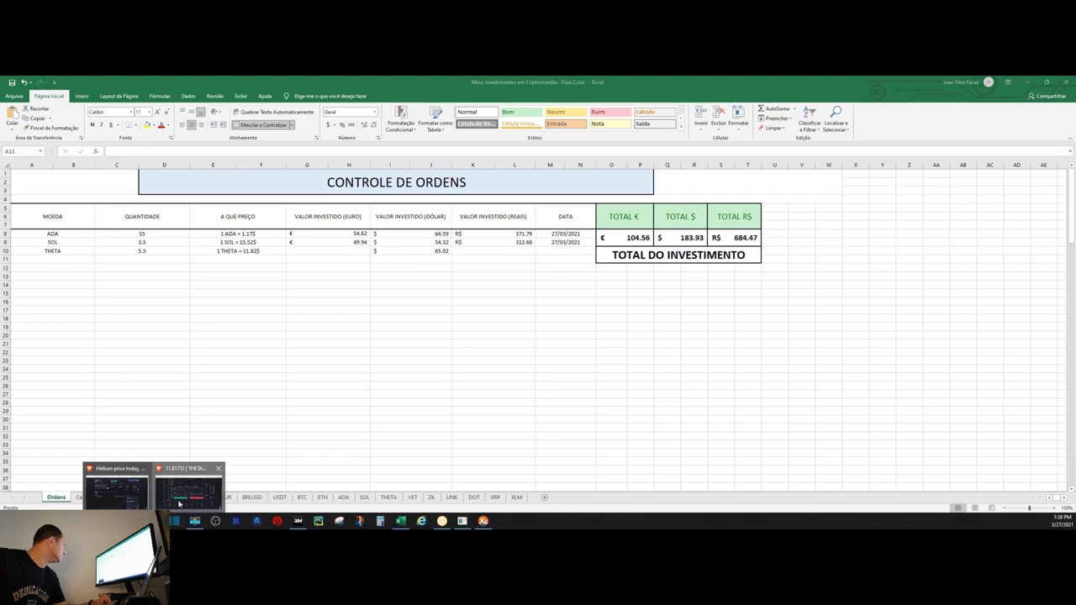
left_click(179, 496)
Convert 65.02 USD to euros and enter 54.99 in G10
left_click(515, 89)
left_click(381, 243)
double_click(381, 243)
type("65.02")
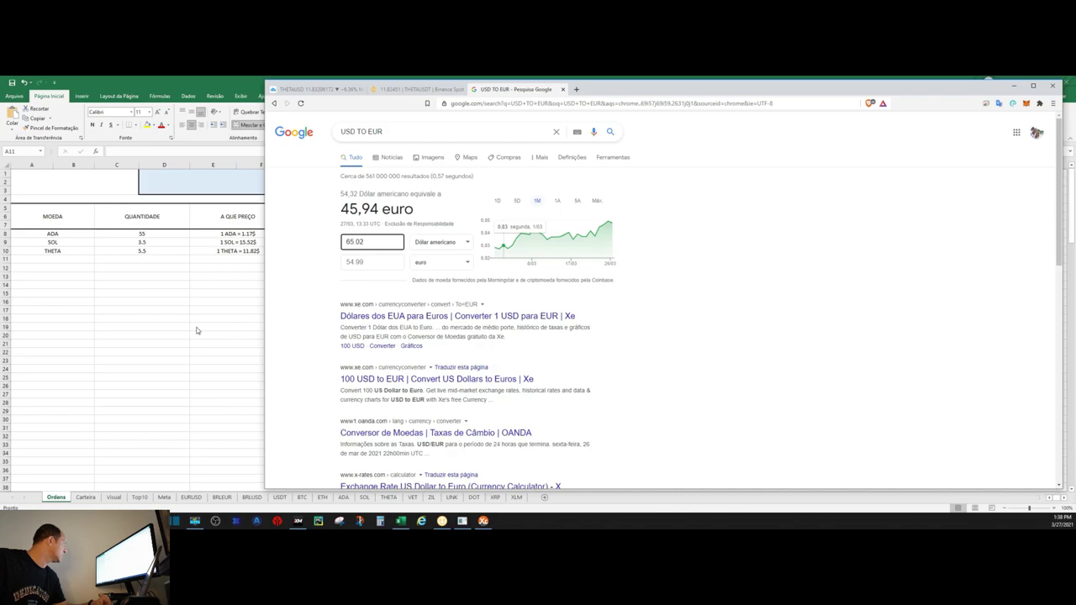
key("alt+Tab")
left_click(340, 252)
type("54.99")
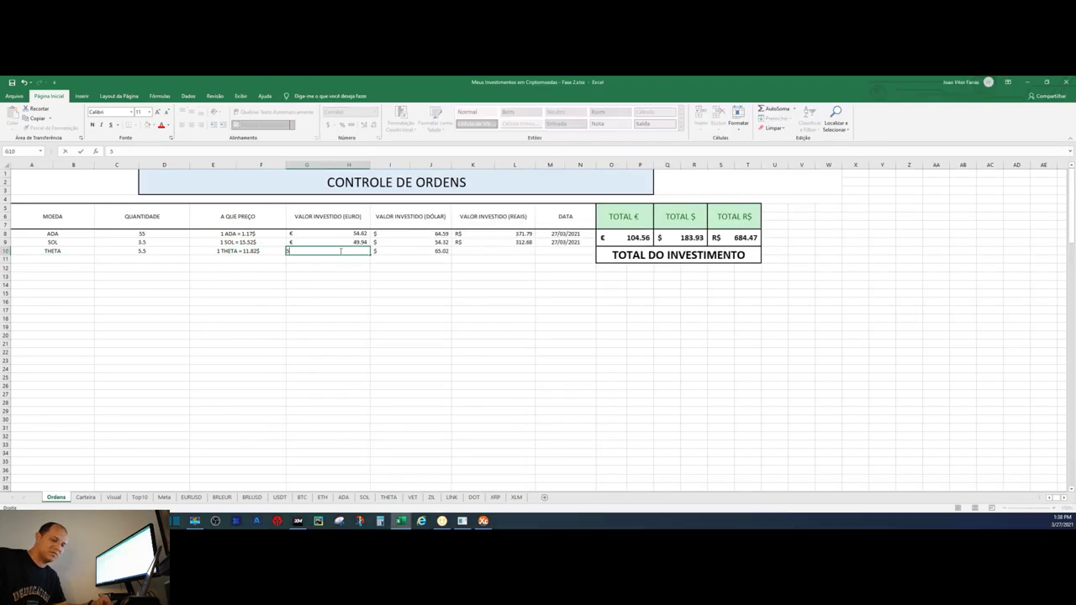
key("Tab")
key("Tab")
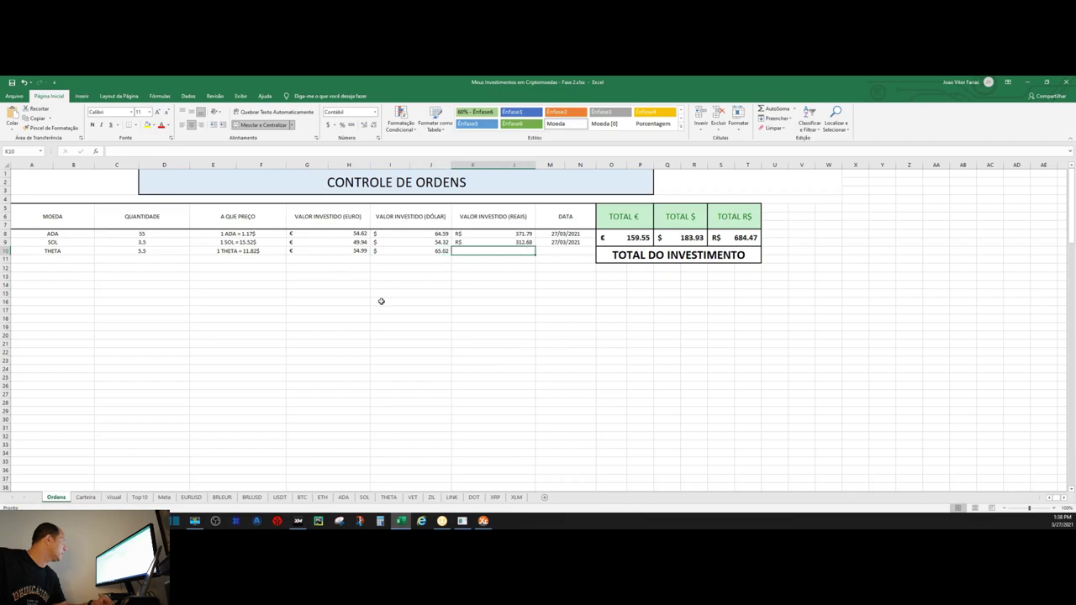
Convert the amount to Brazilian reais and enter 374.27 in K10
key("alt+Tab")
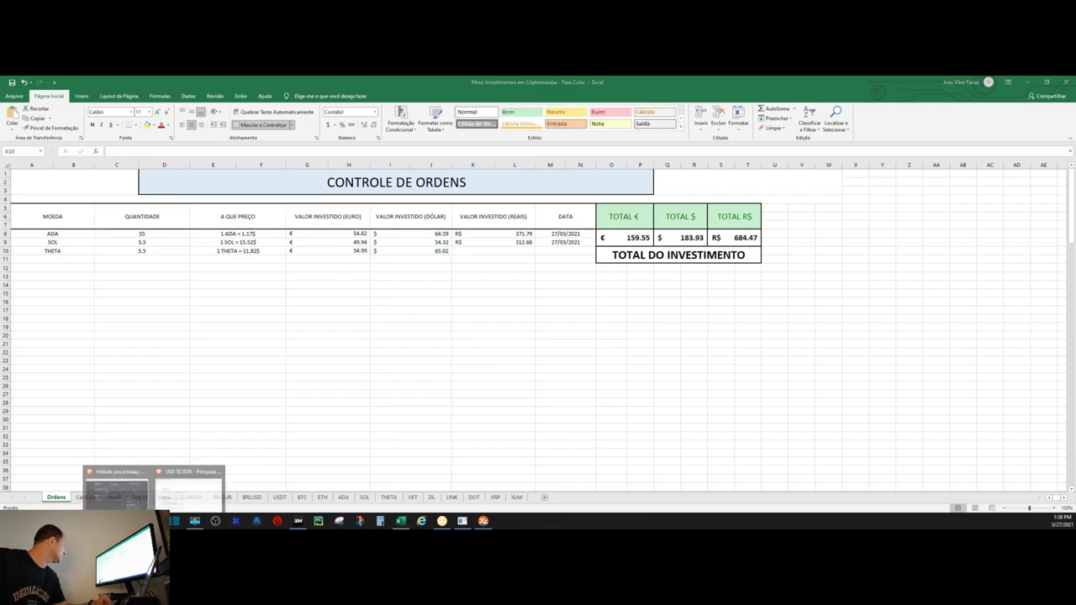
left_click(443, 265)
type("real")
key("Return")
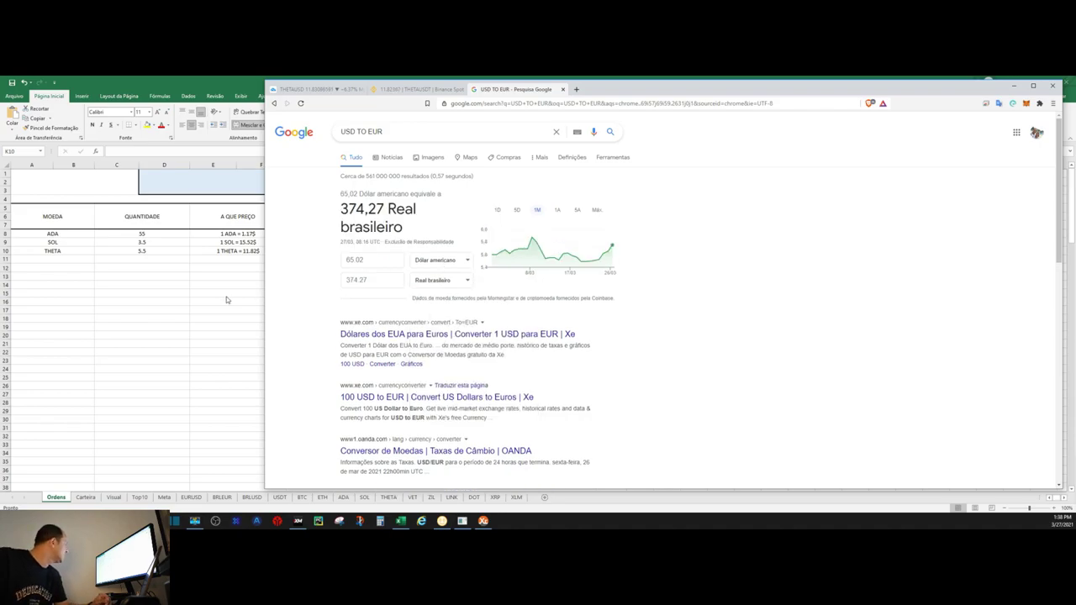
key("alt+Tab")
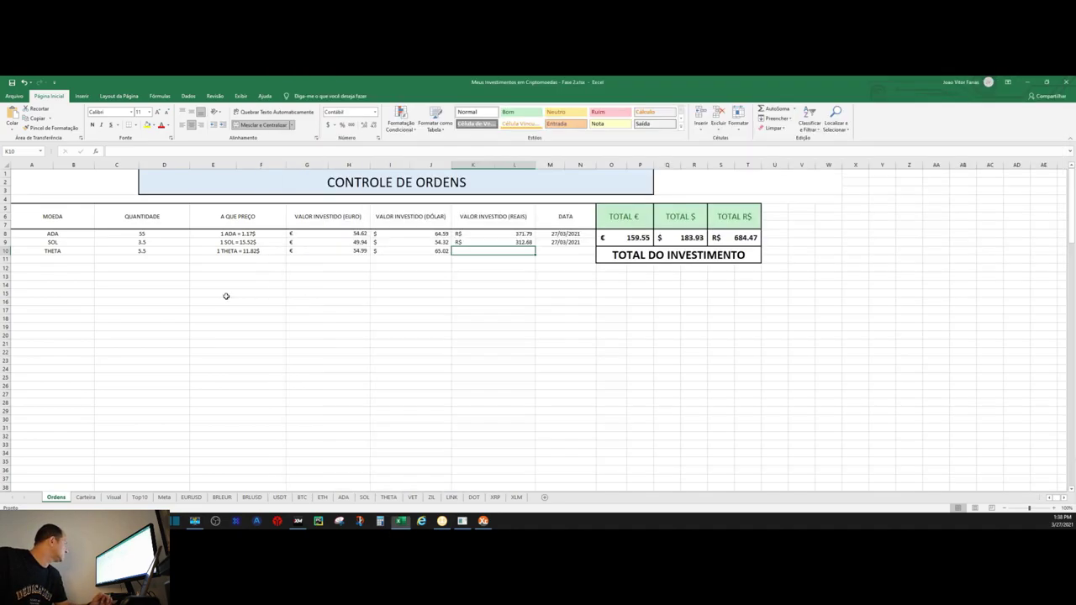
type("3")
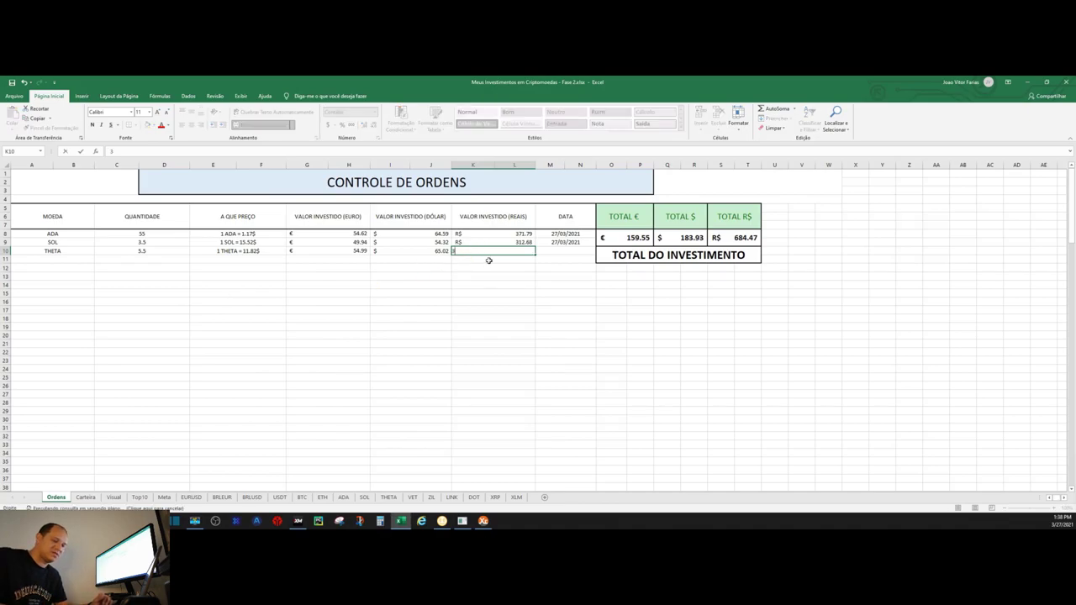
type("74.27")
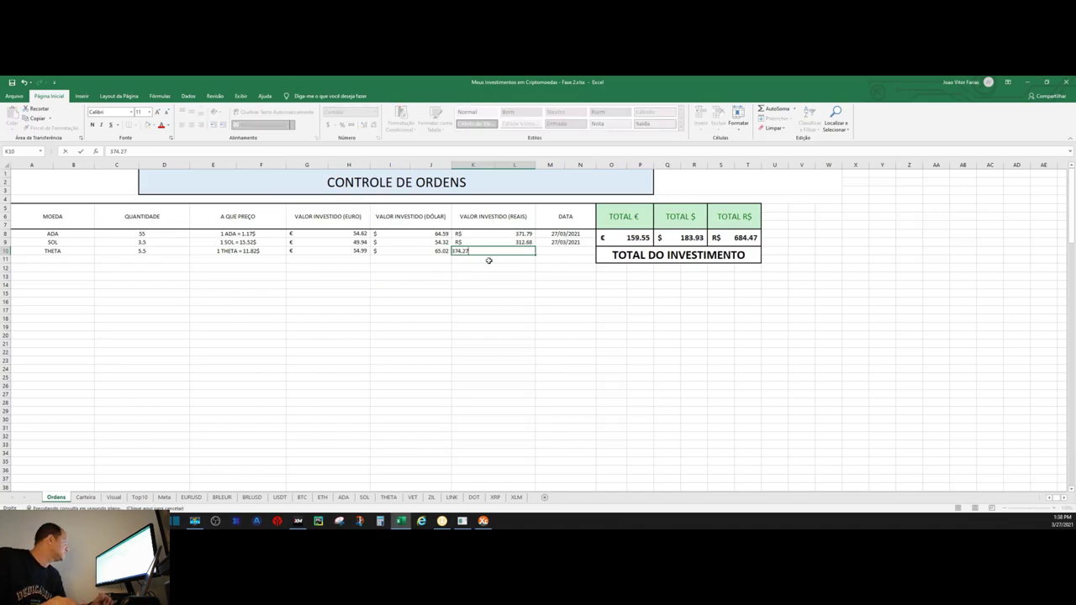
key("Tab")
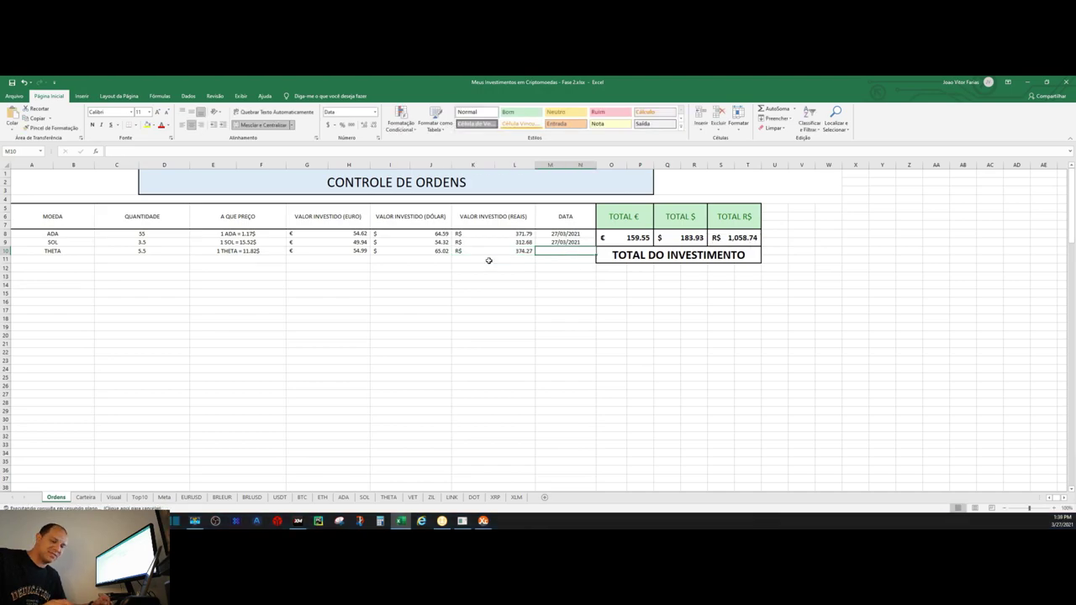
Enter THETA's order date 27/03/2021 in M10
type("27/03/2021")
key("Return")
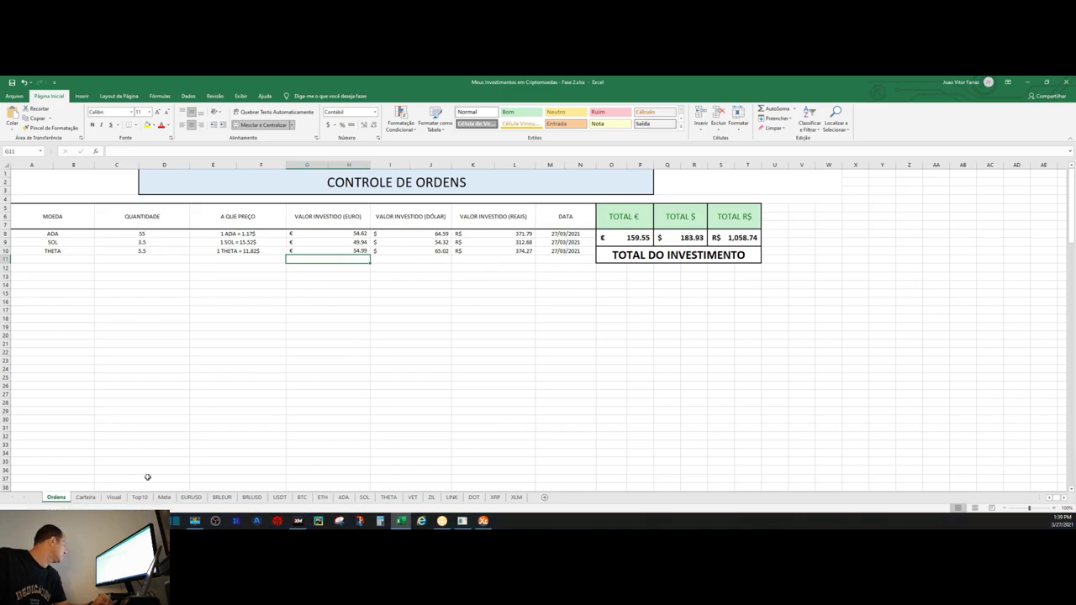
left_click(85, 498)
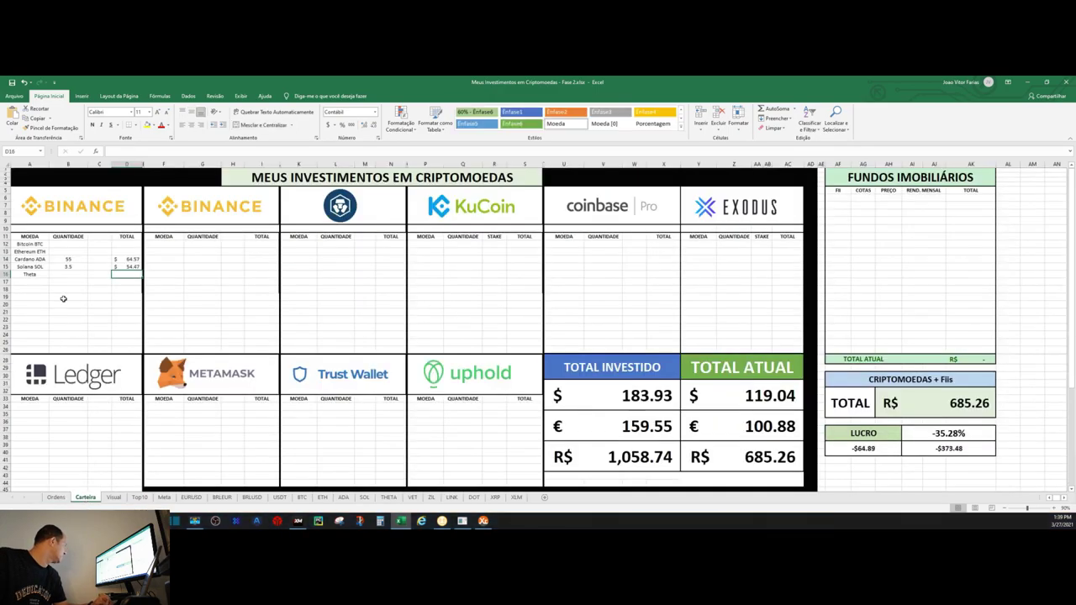
Enter THETA's quantity 5.5 in B16 of the Carteira sheet
left_click(59, 498)
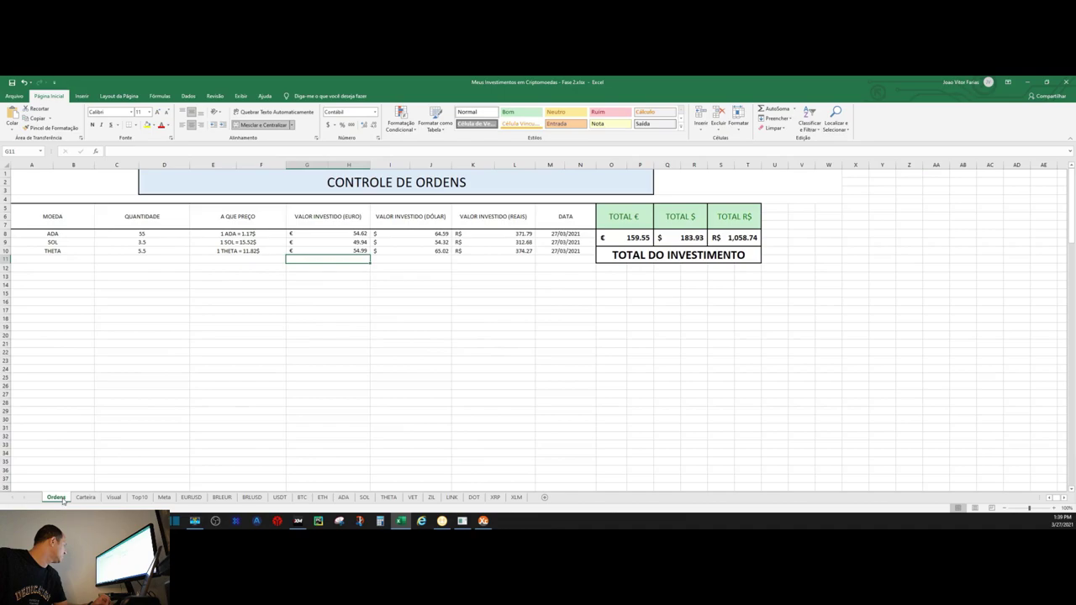
left_click(85, 498)
left_click(74, 275)
type("5.5")
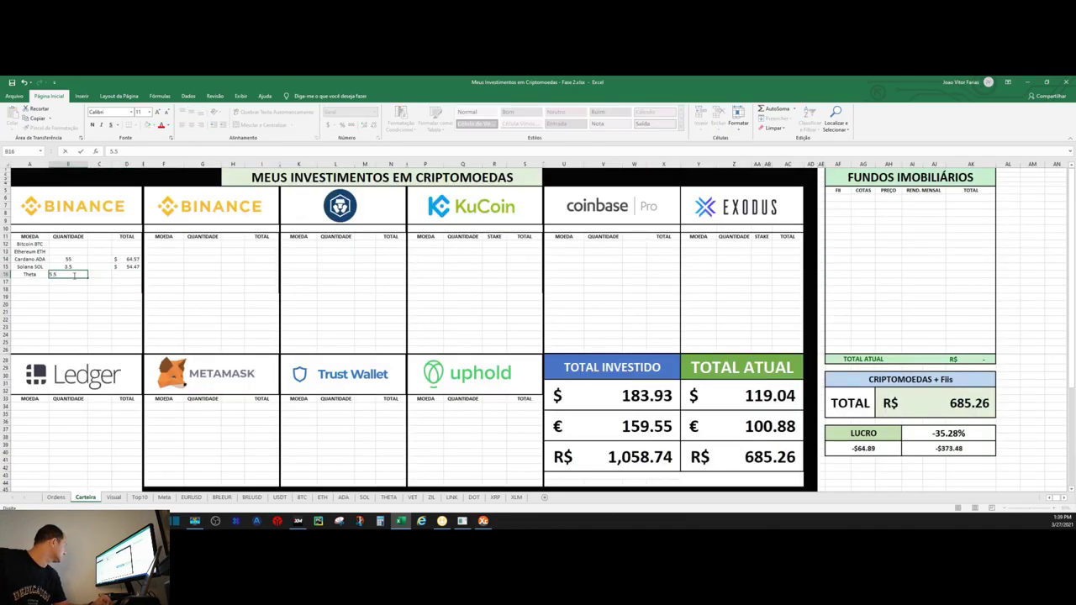
key("Return")
Enter the D16 total formula =B16*THETA!THETA[Price] using the THETA sheet's price
left_click(124, 274)
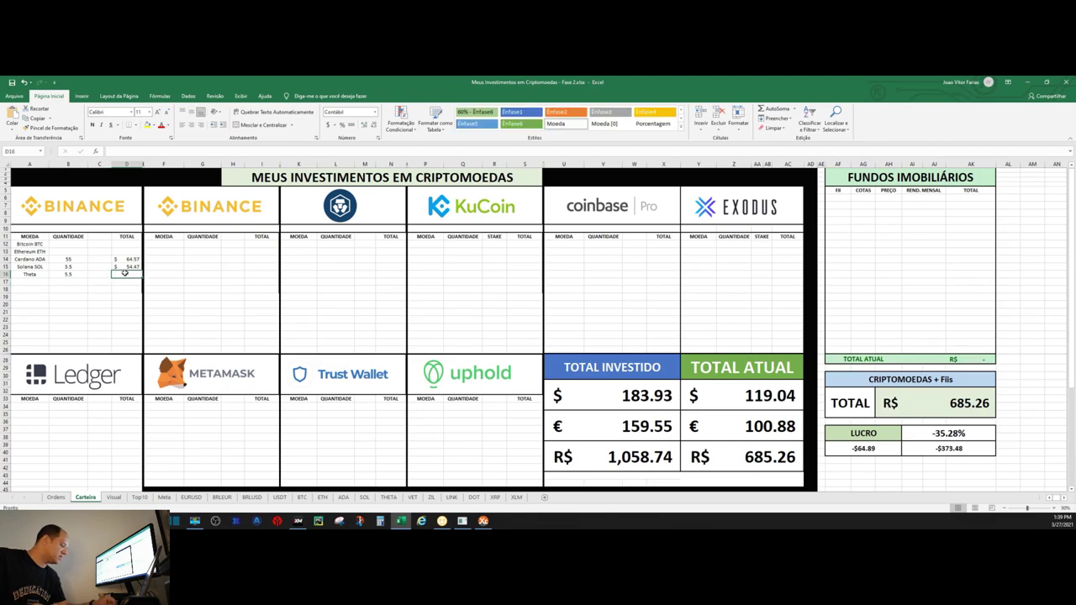
type("=")
left_click(69, 274)
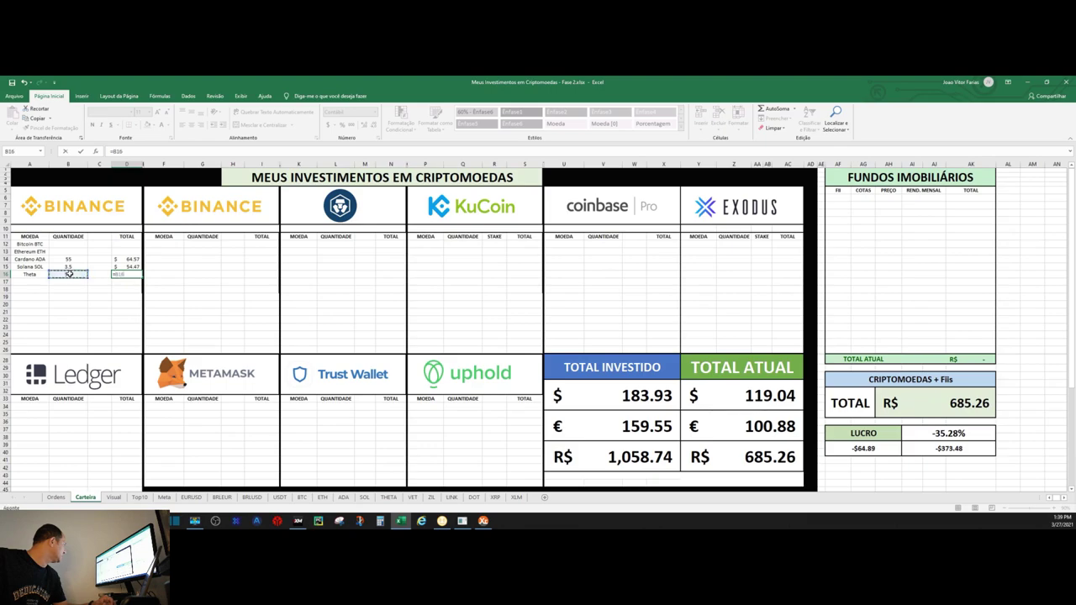
type("*")
left_click(388, 497)
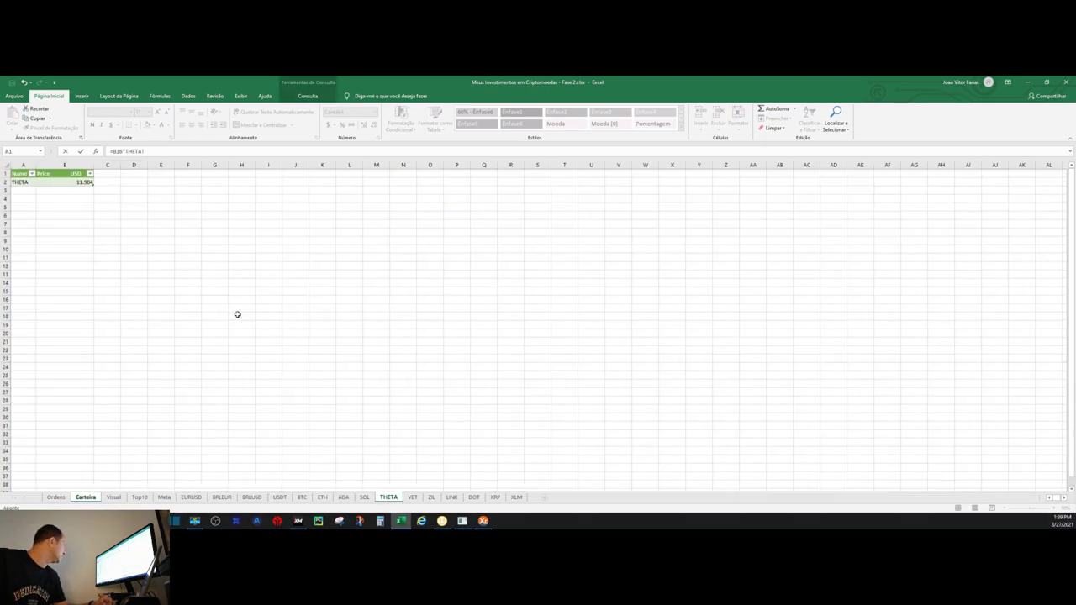
left_click(80, 181)
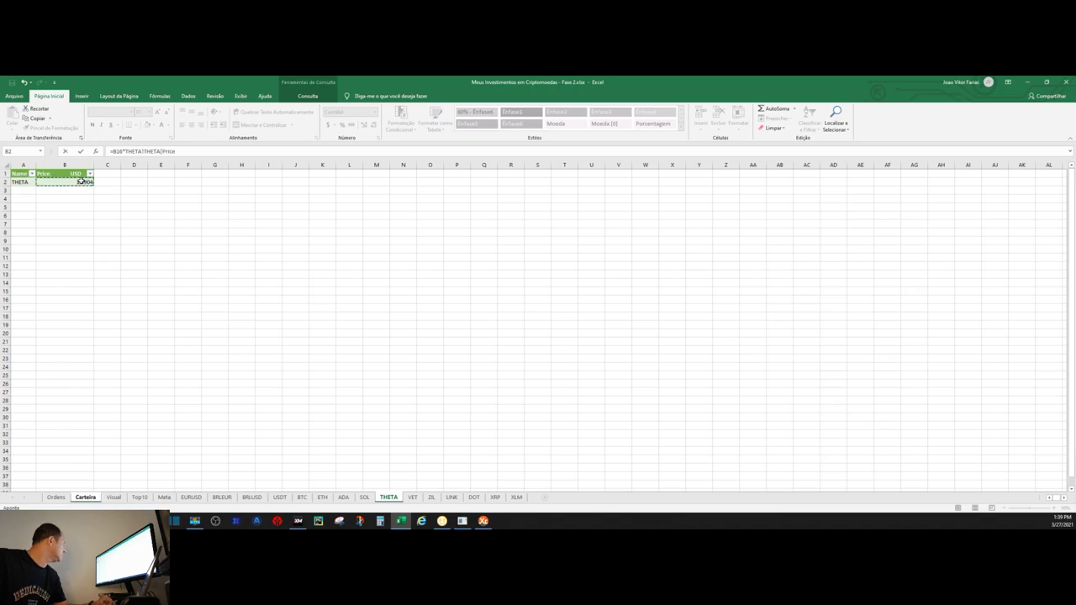
key("Return")
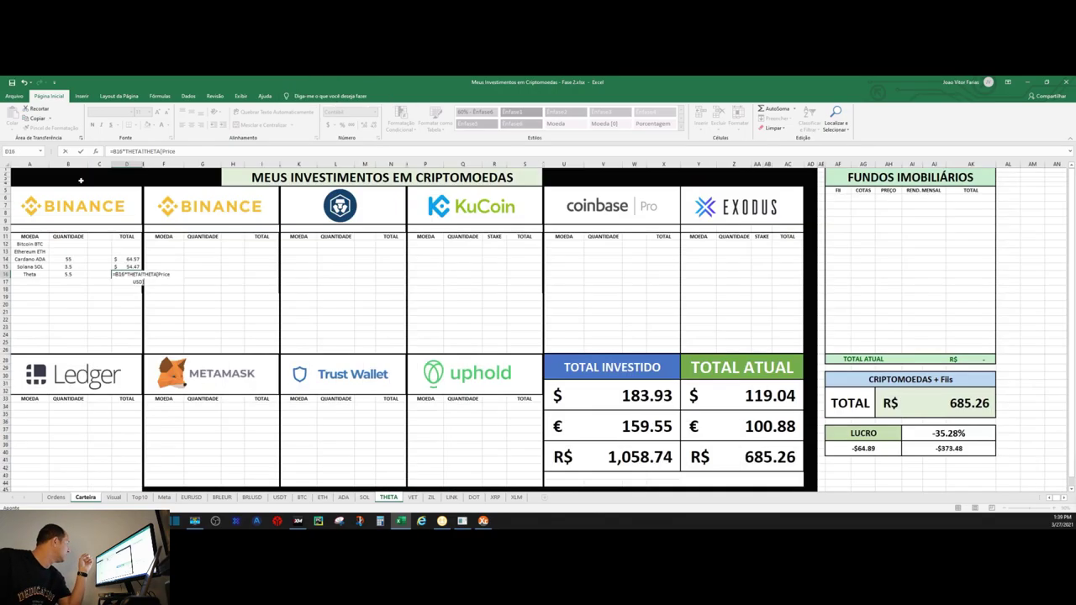
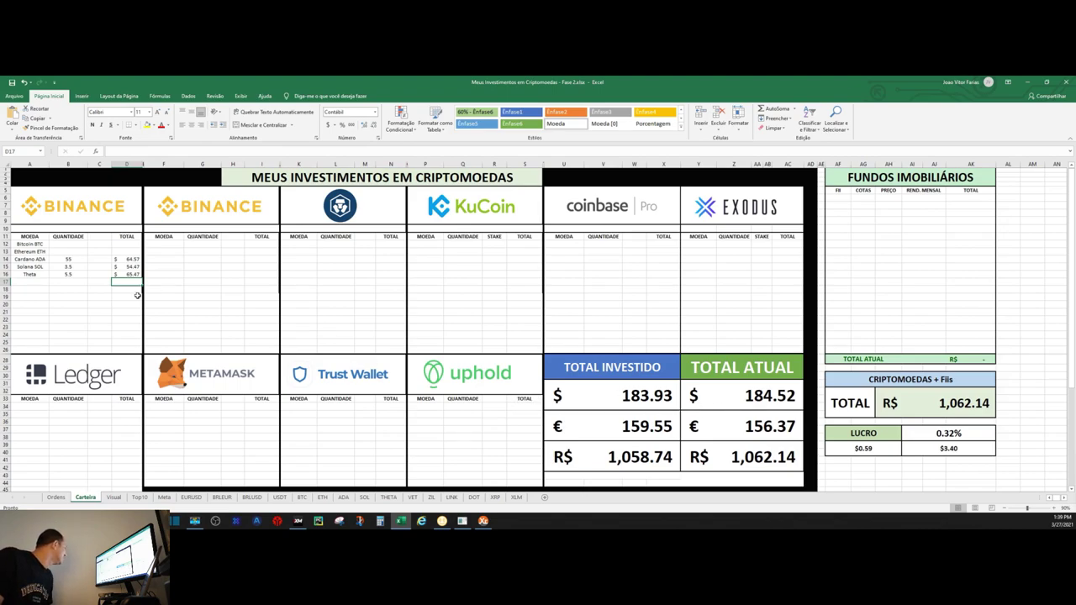
Set THETA's quantity on the Visual sheet to 5.5
left_click(114, 497)
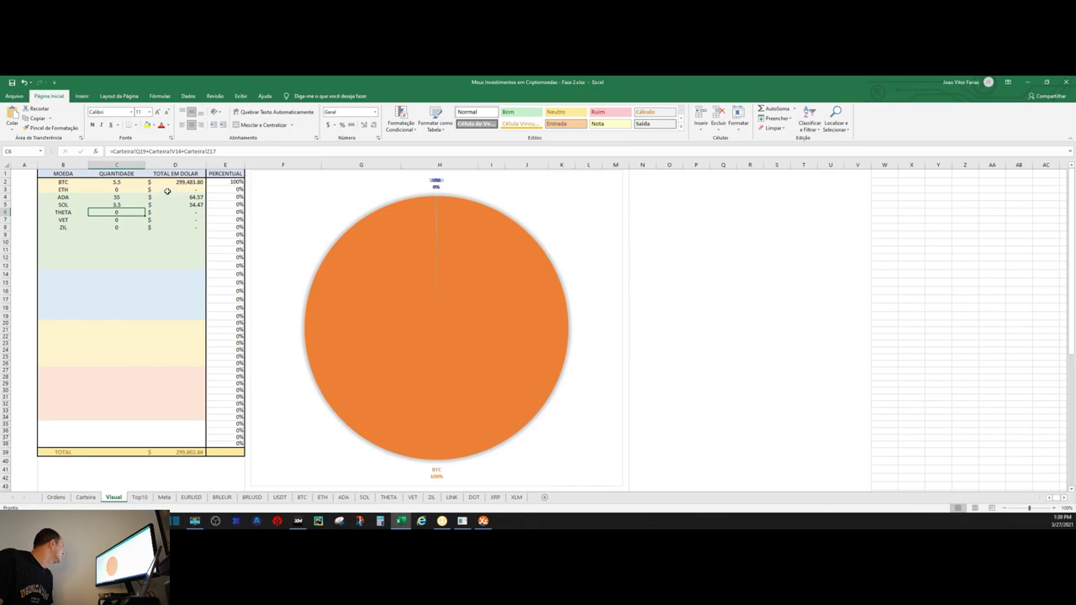
left_click(186, 181)
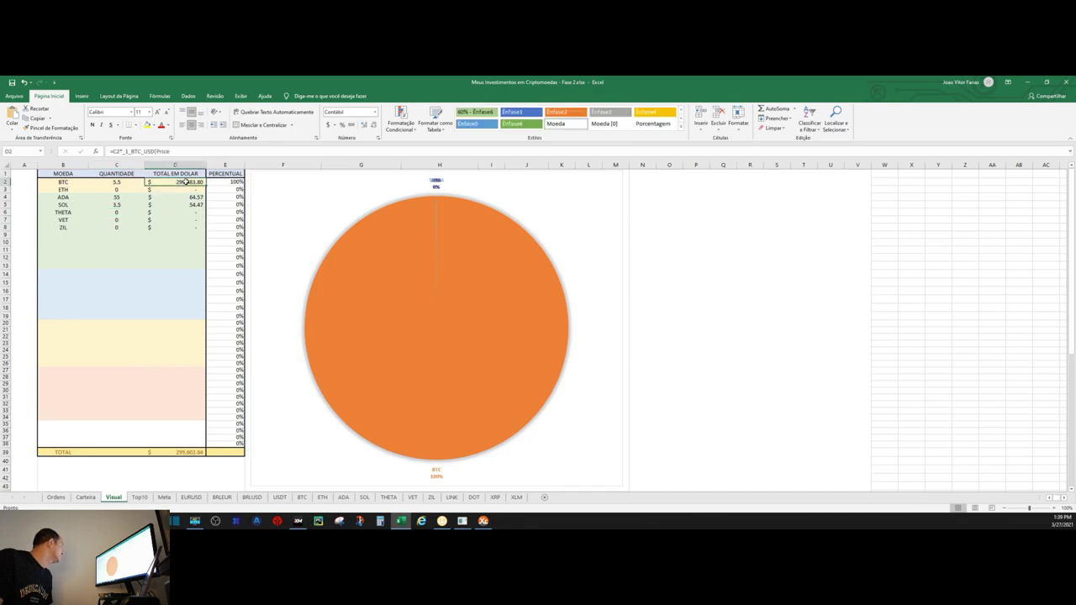
left_click(85, 497)
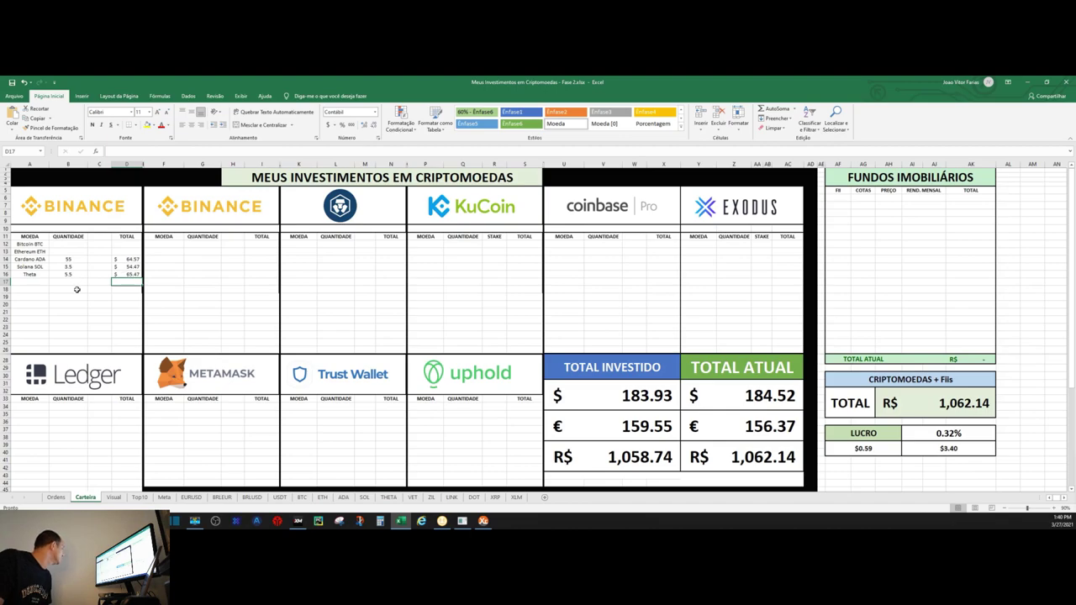
left_click(124, 502)
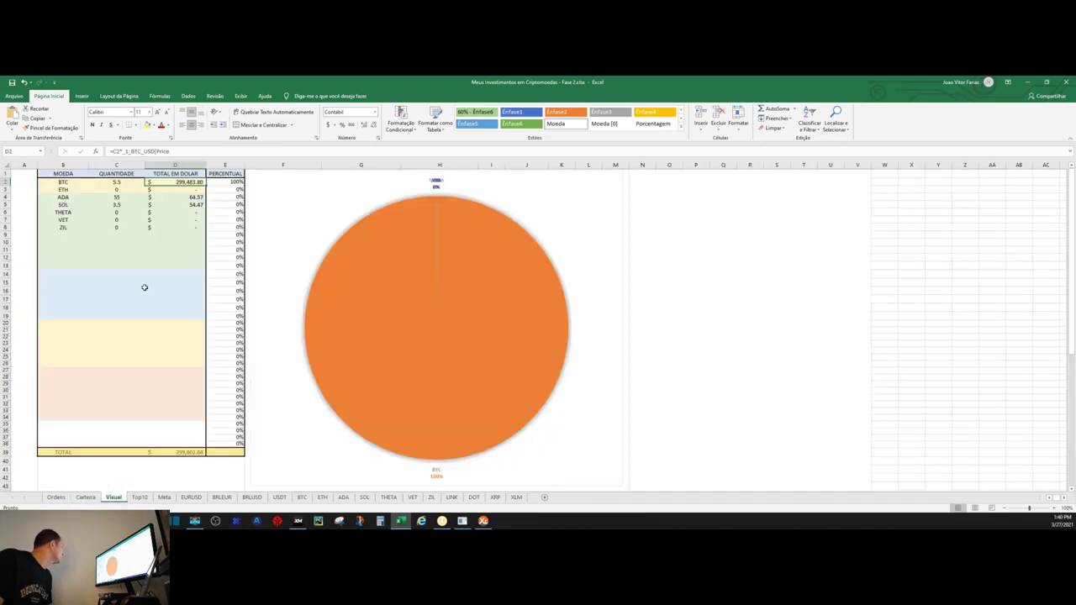
left_click(115, 213)
type("5.5")
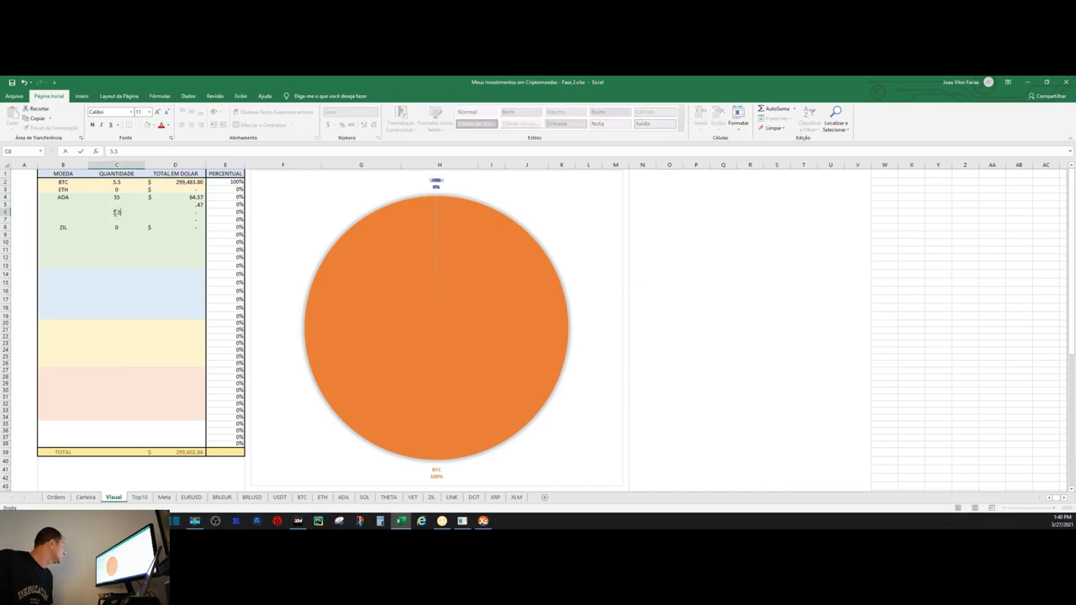
key("Return")
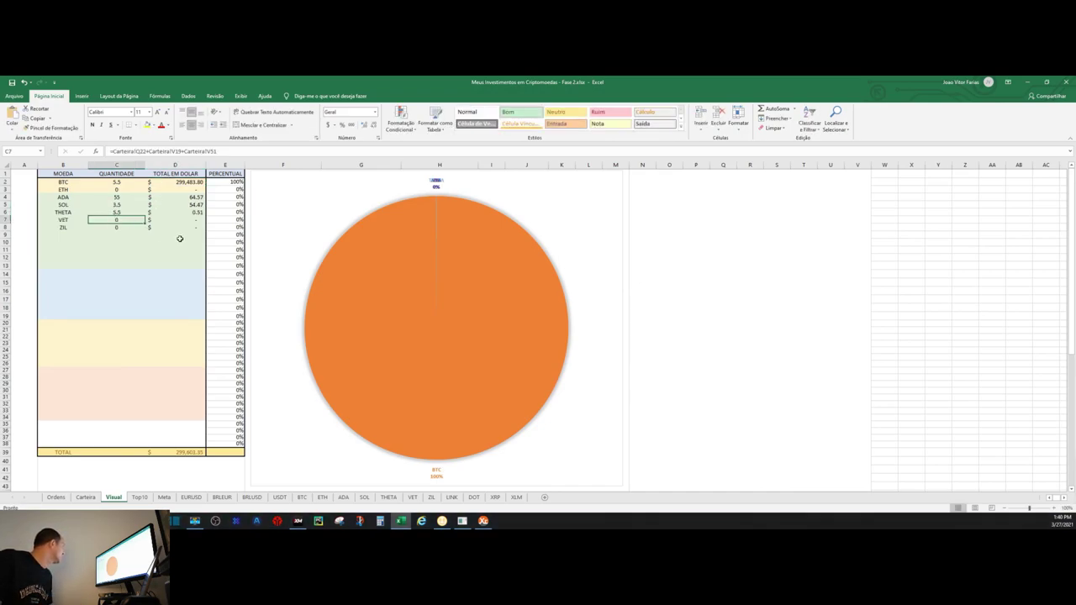
Clear BTC's quantity in C2 so the pie shows only ADA and SOL
left_click(117, 183)
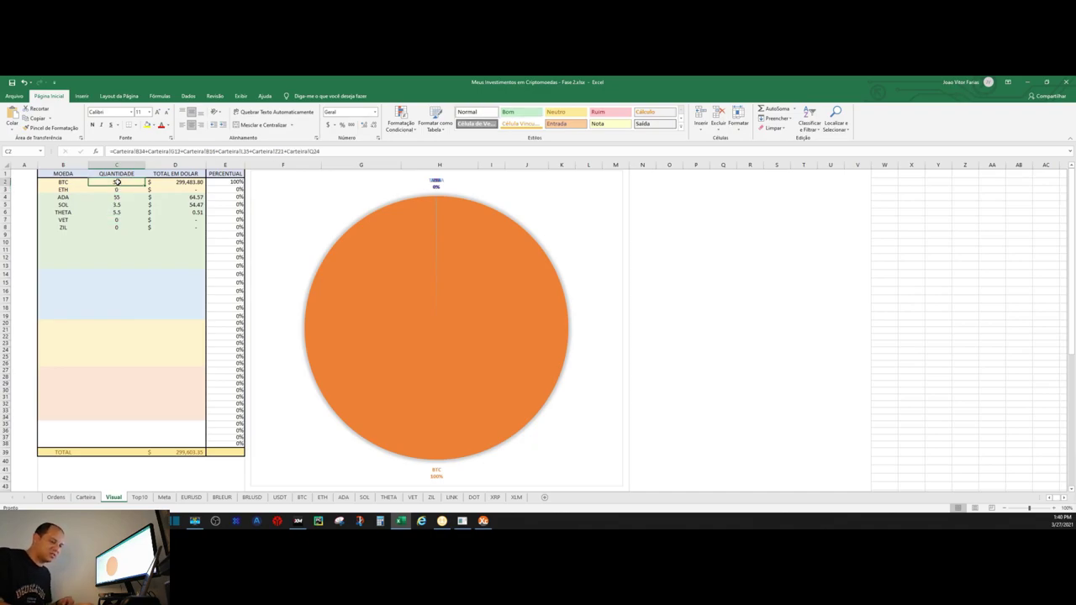
key("Delete")
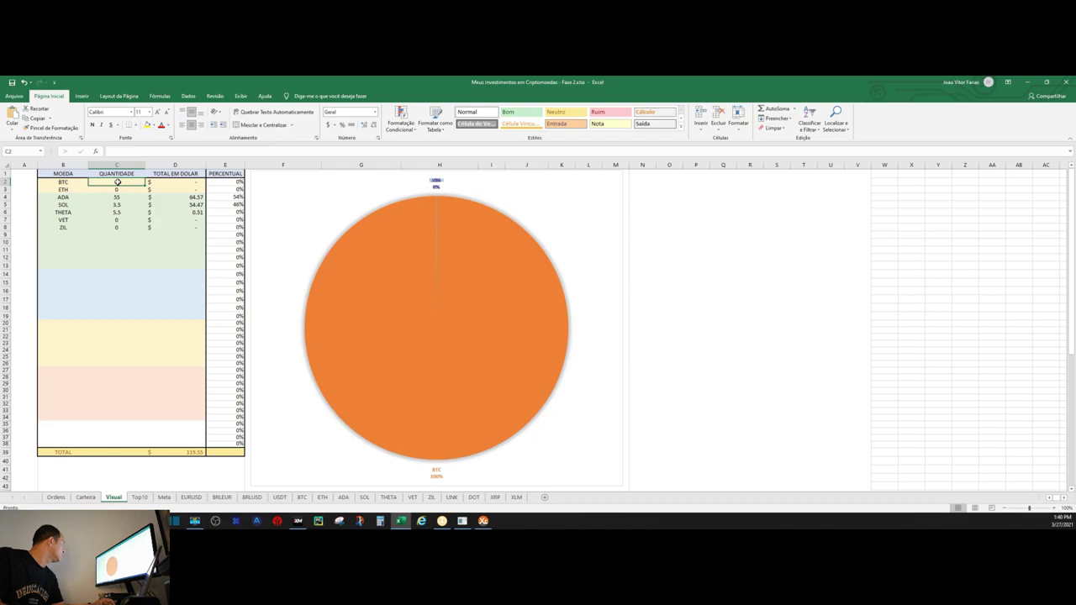
key("Down")
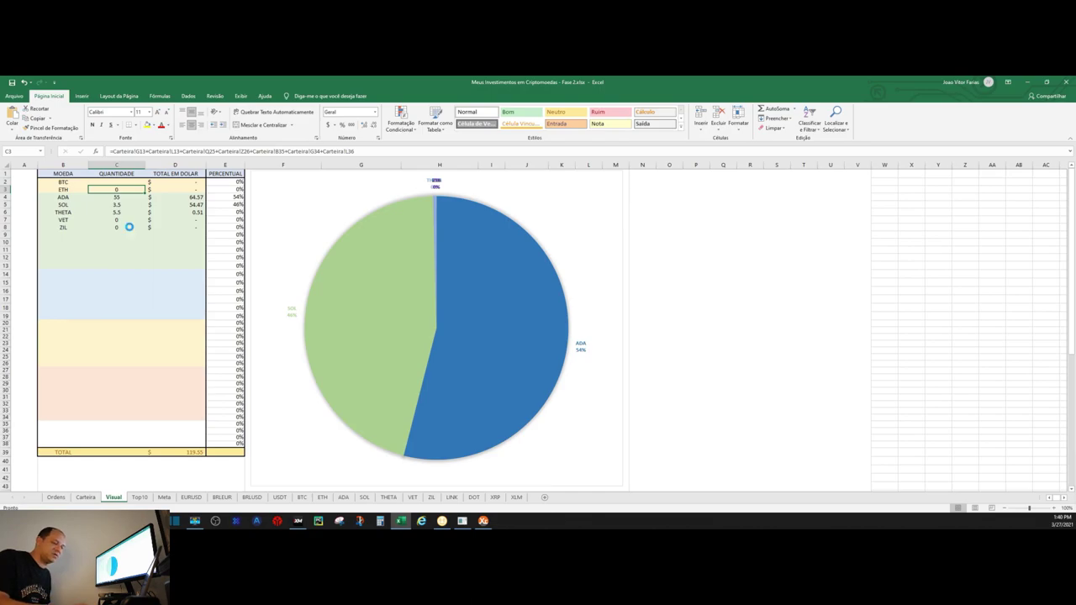
key("Down")
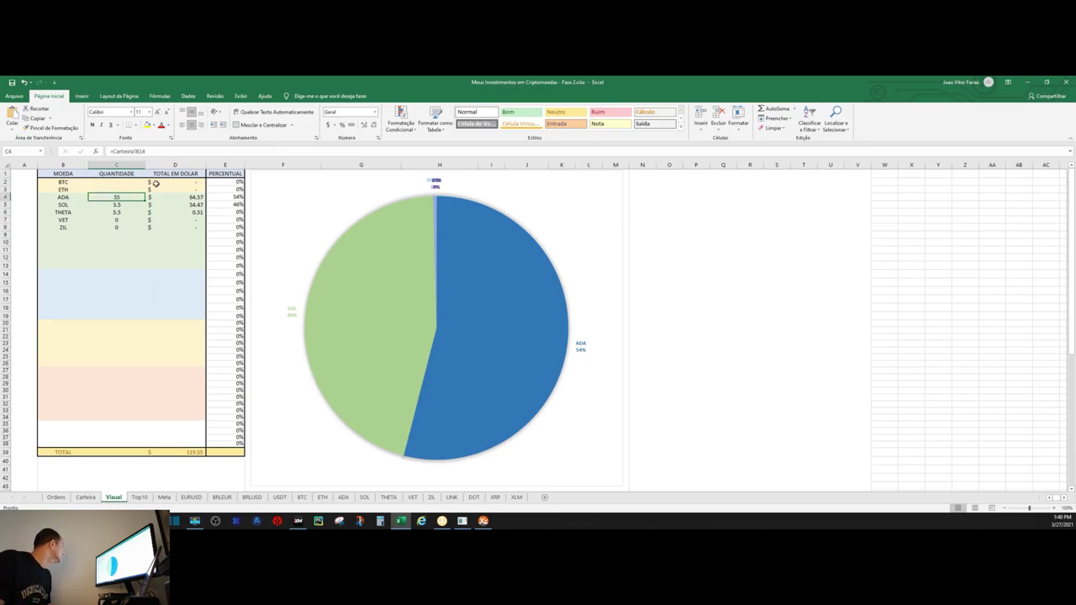
Enter =C6*THETA!Price in Visual D6 so THETA's total reads $65.47
left_click(168, 182)
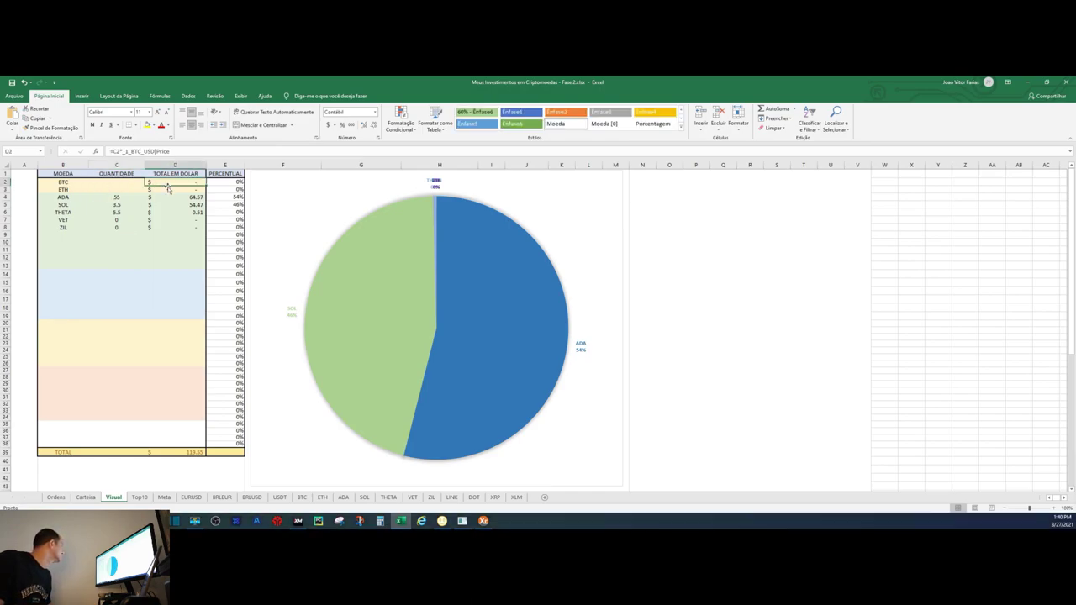
left_click(168, 188)
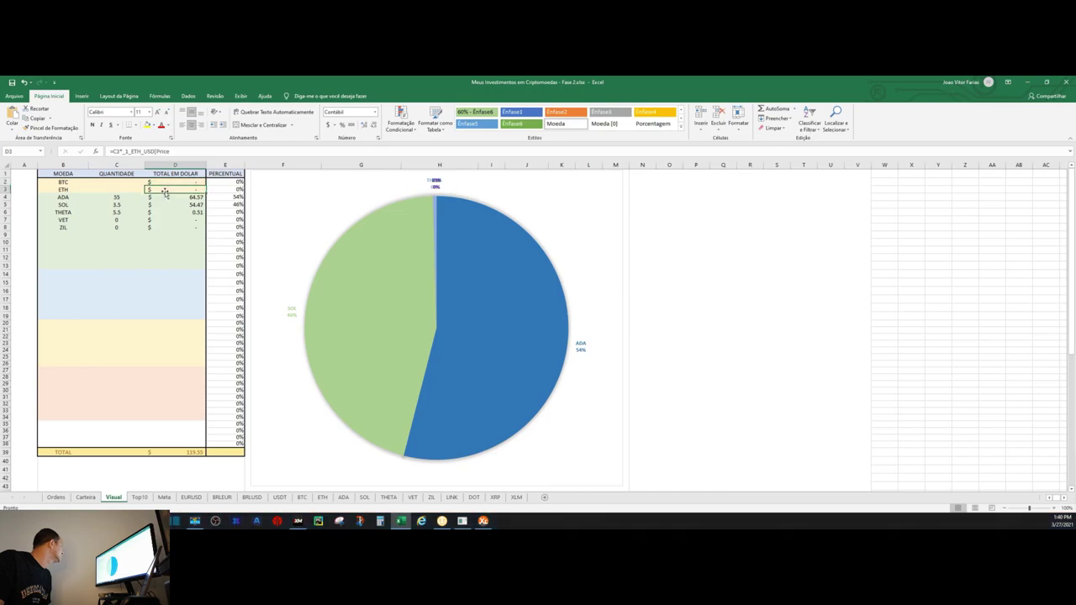
left_click(117, 213)
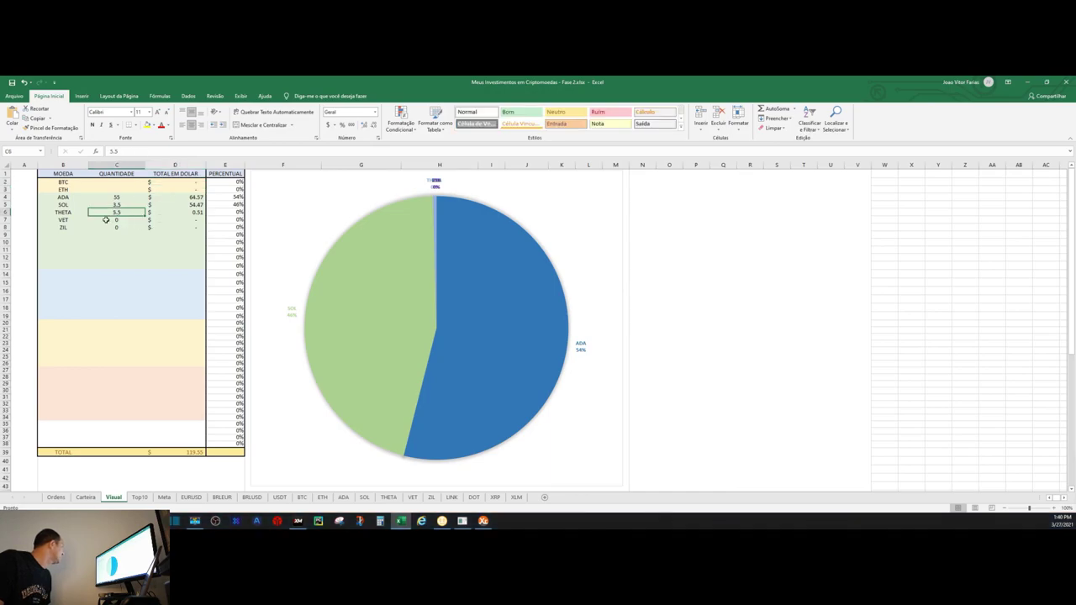
left_click(188, 212)
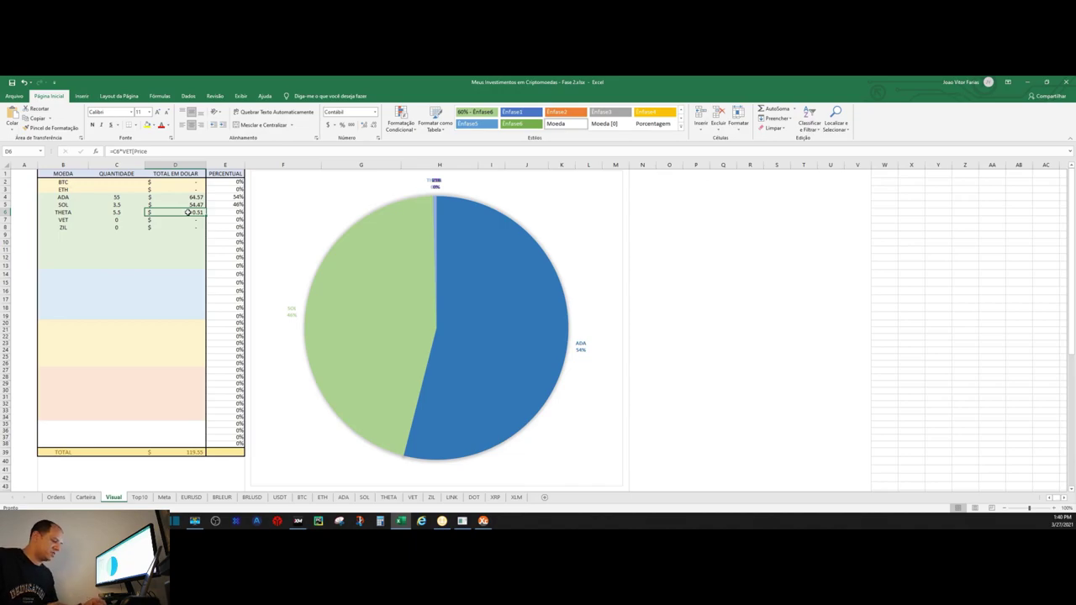
type("=")
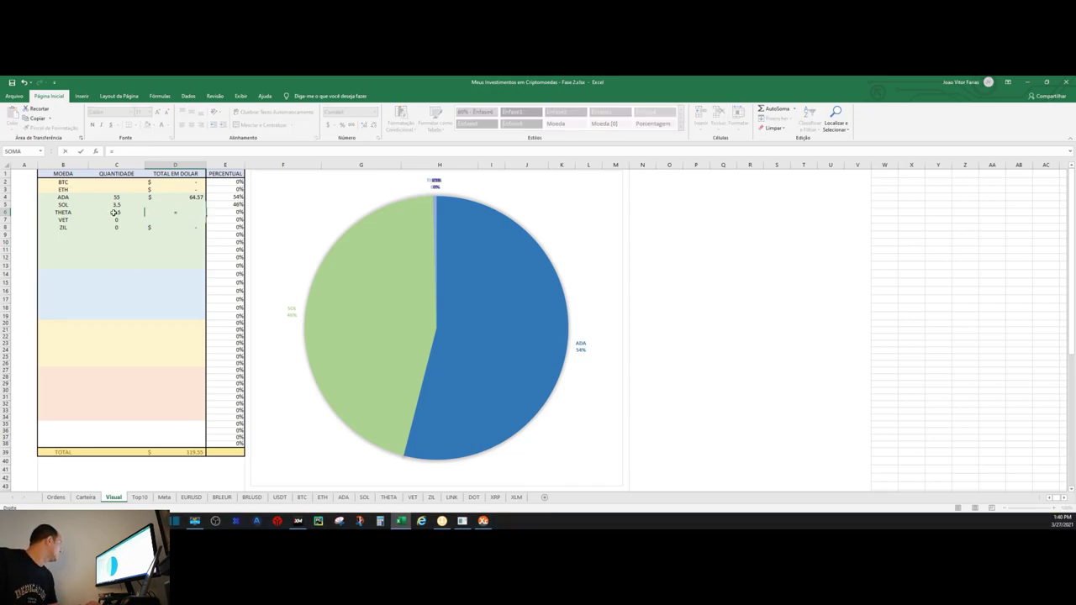
left_click(117, 213)
type("*")
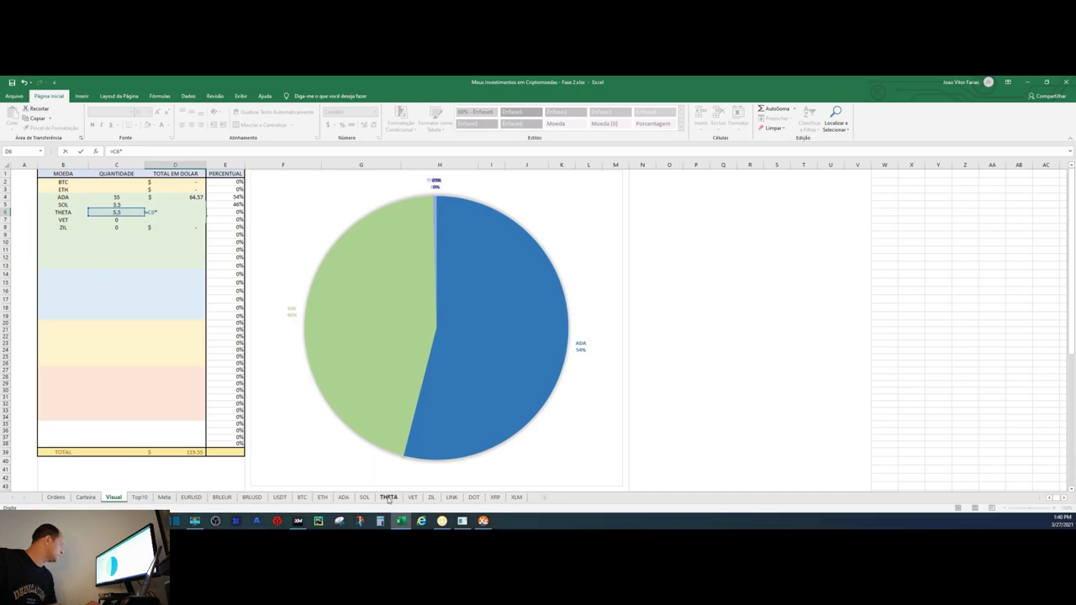
left_click(389, 498)
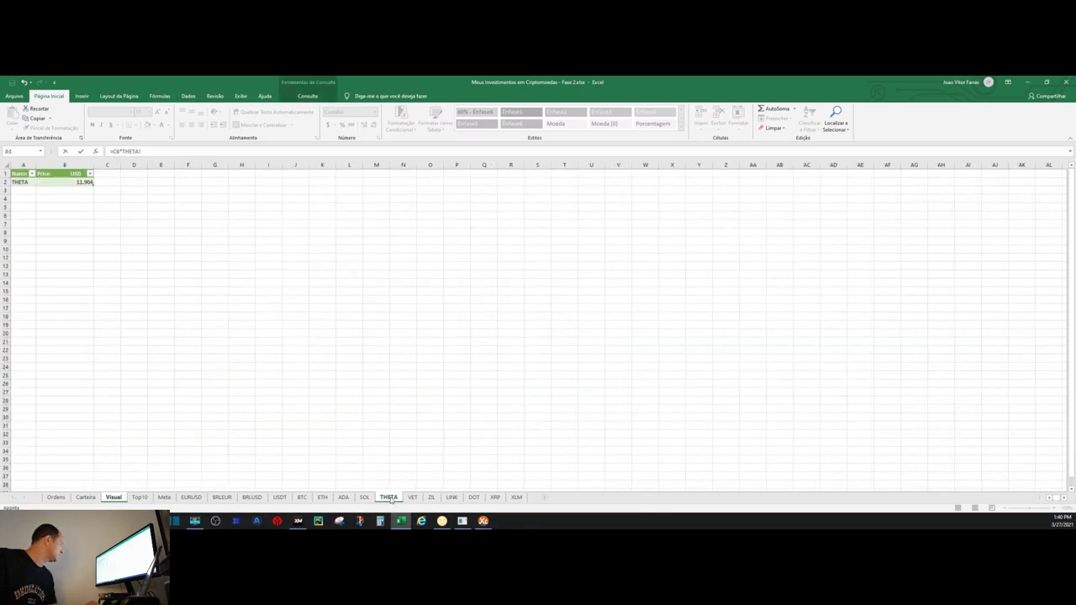
left_click(83, 182)
key("Return")
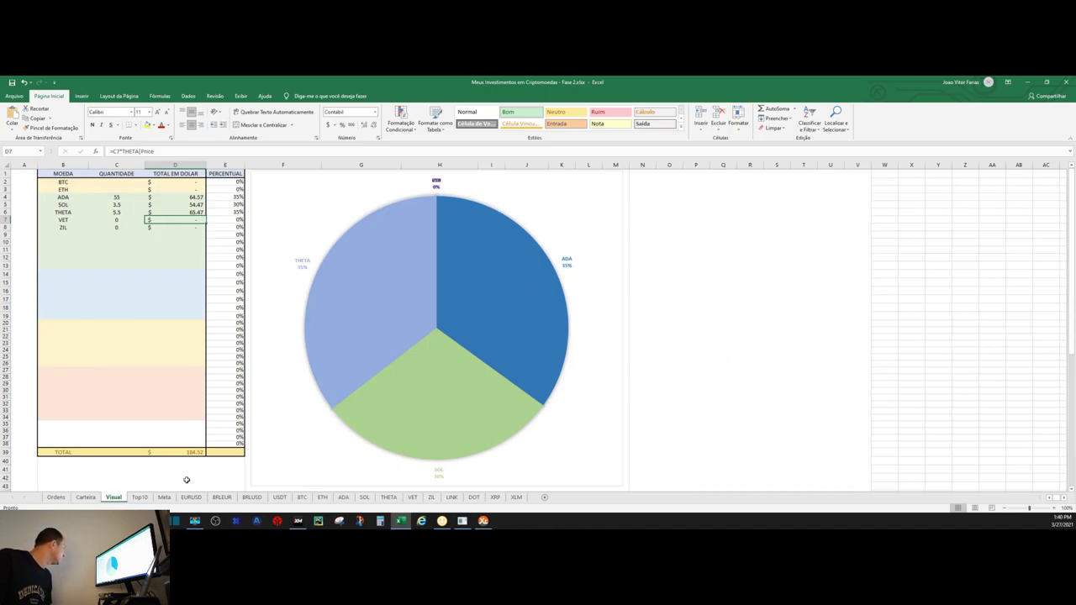
left_click(141, 498)
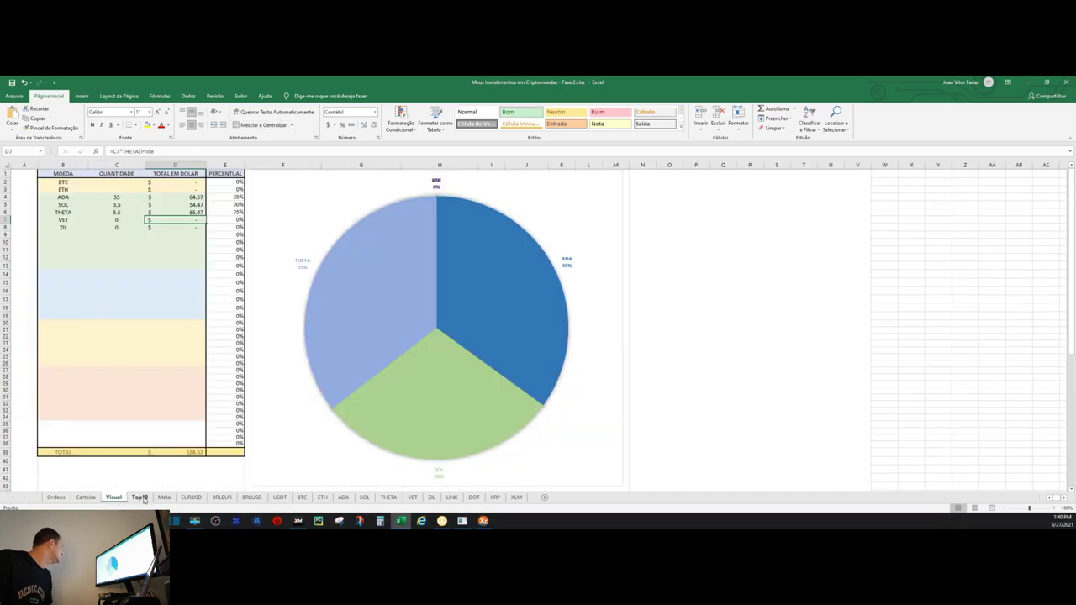
Enter THETA's entry price of 11.82 on Top10, taken from its Ordens order
left_click(142, 498)
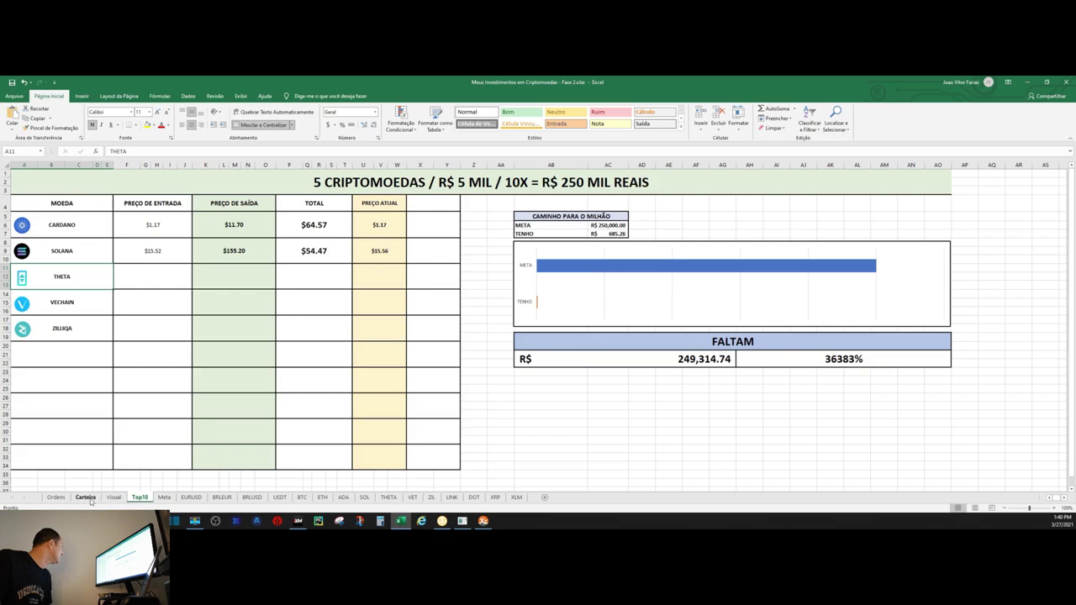
left_click(59, 499)
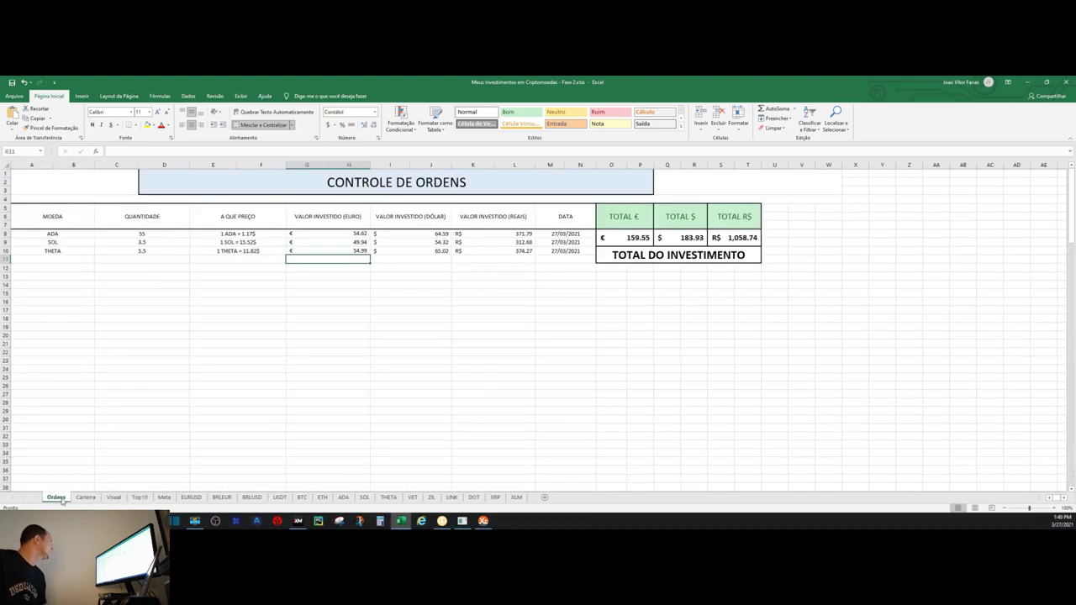
left_click(140, 498)
left_click(151, 279)
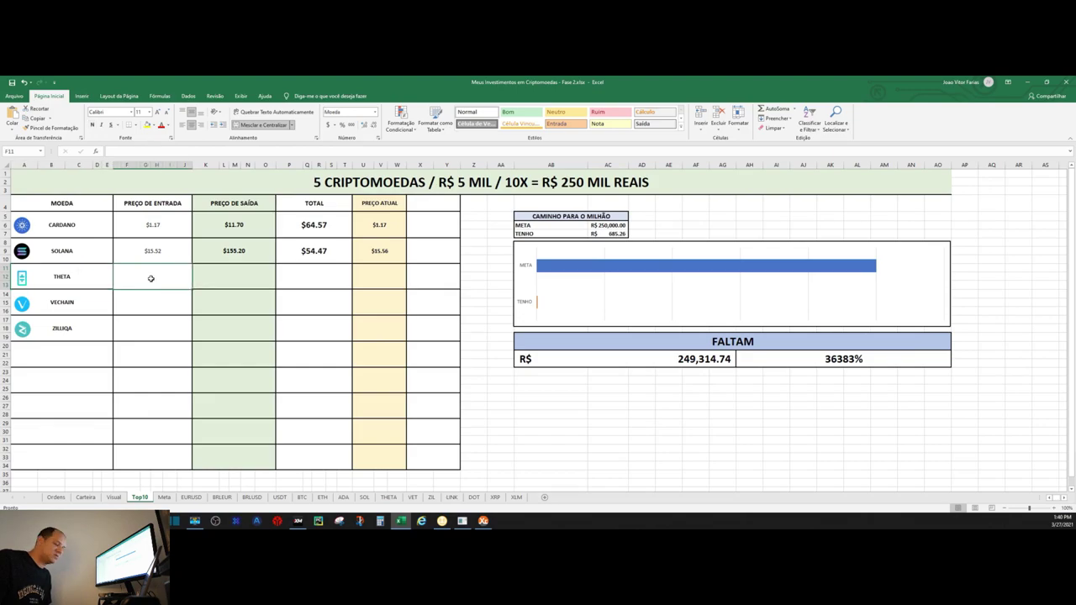
type("11.82")
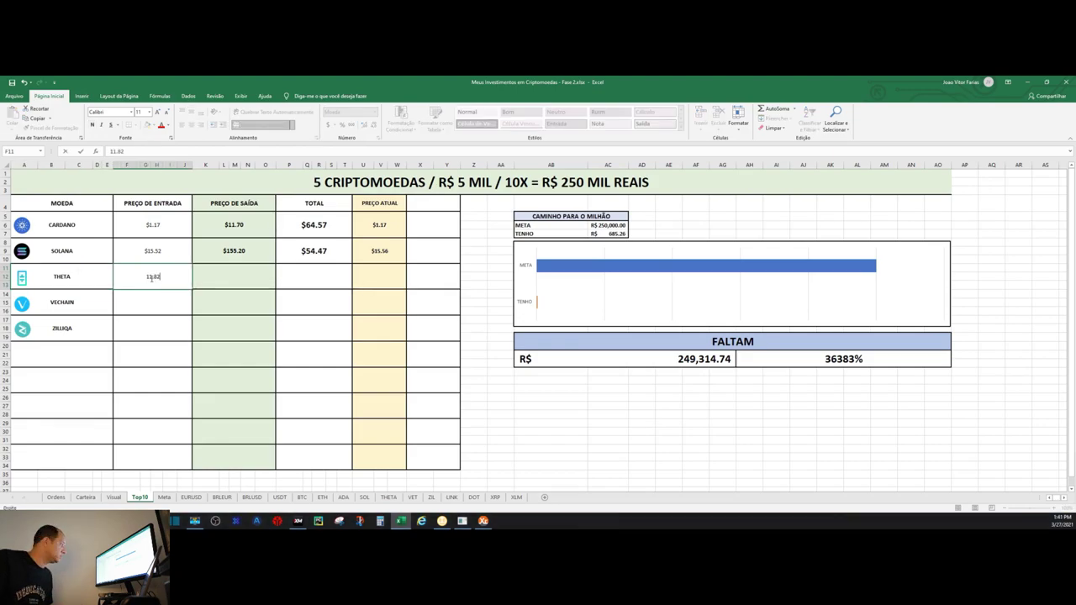
key("Return")
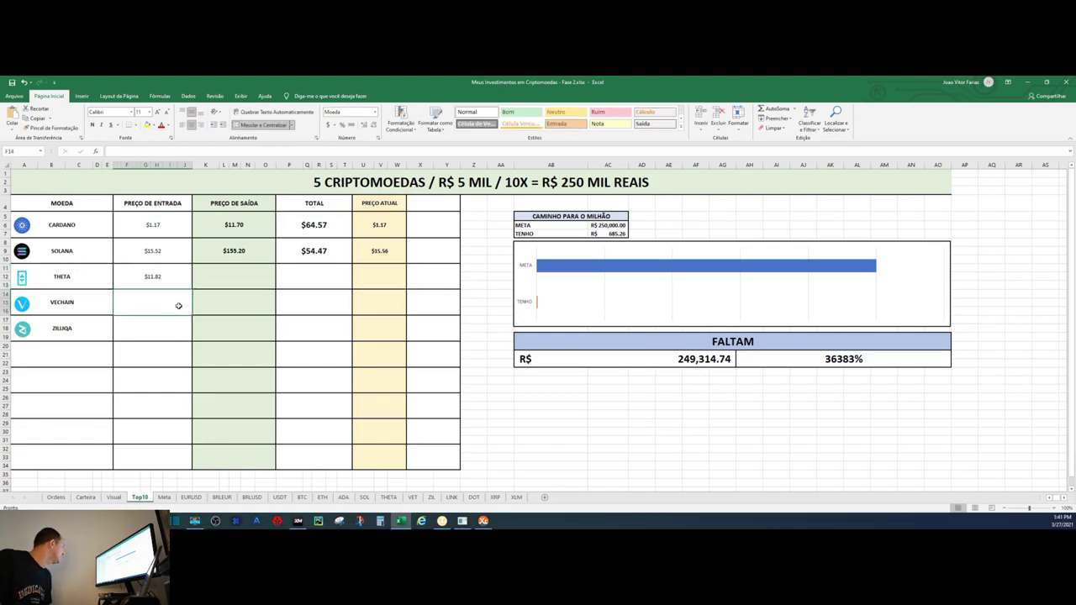
Set THETA's exit price to ten times its entry price ($118.20)
left_click(223, 278)
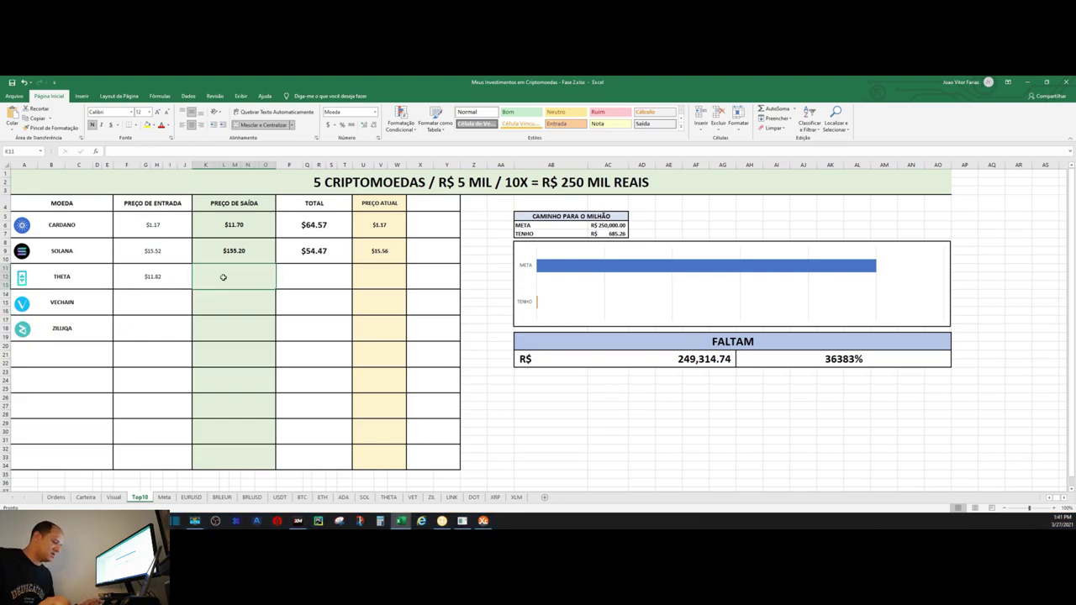
type("=")
left_click(178, 281)
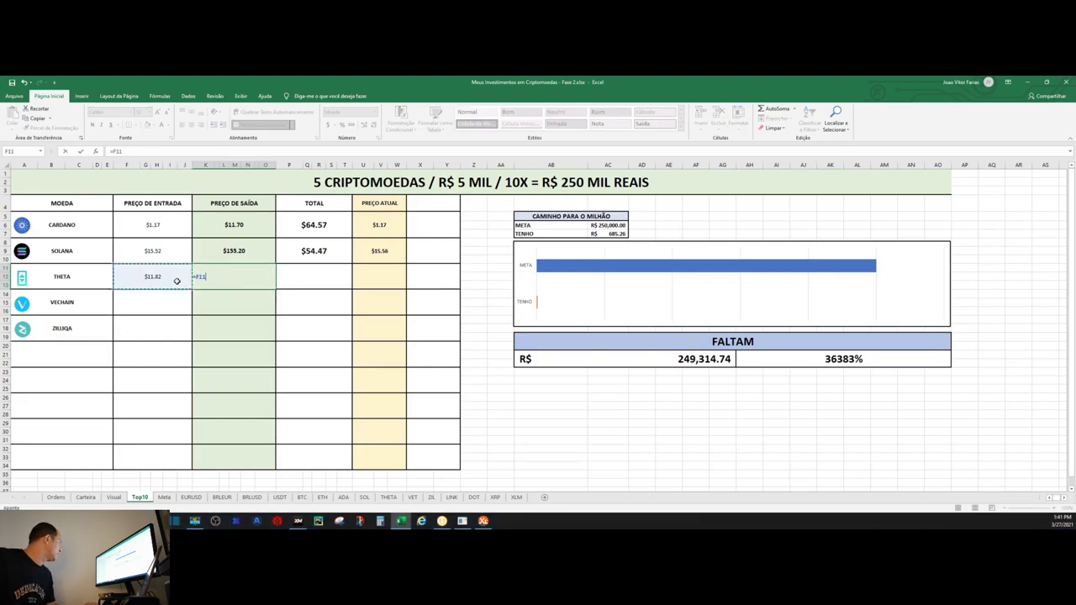
type("*")
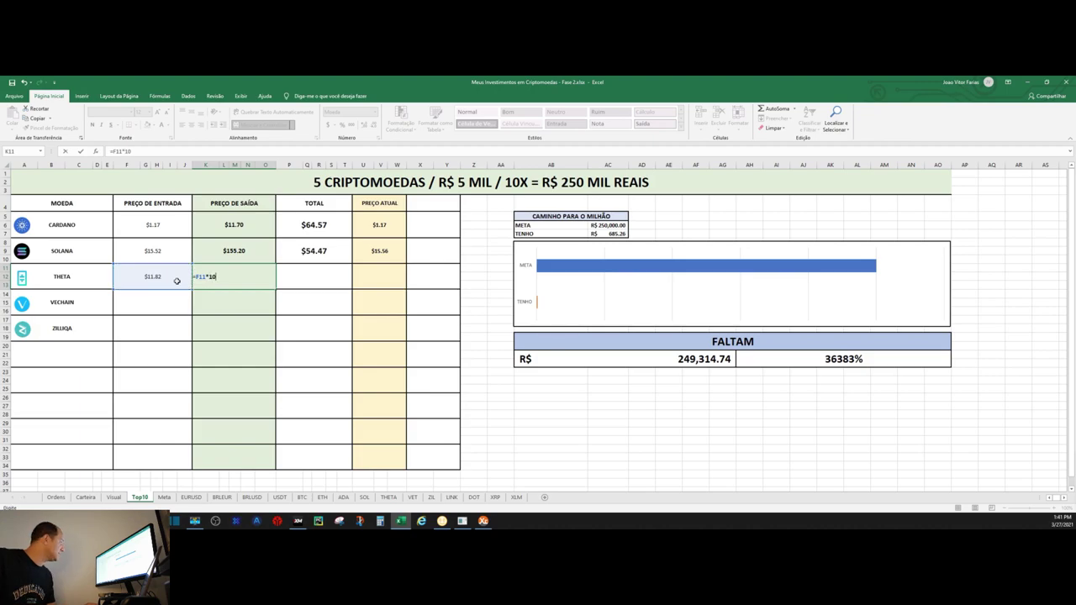
key("Return")
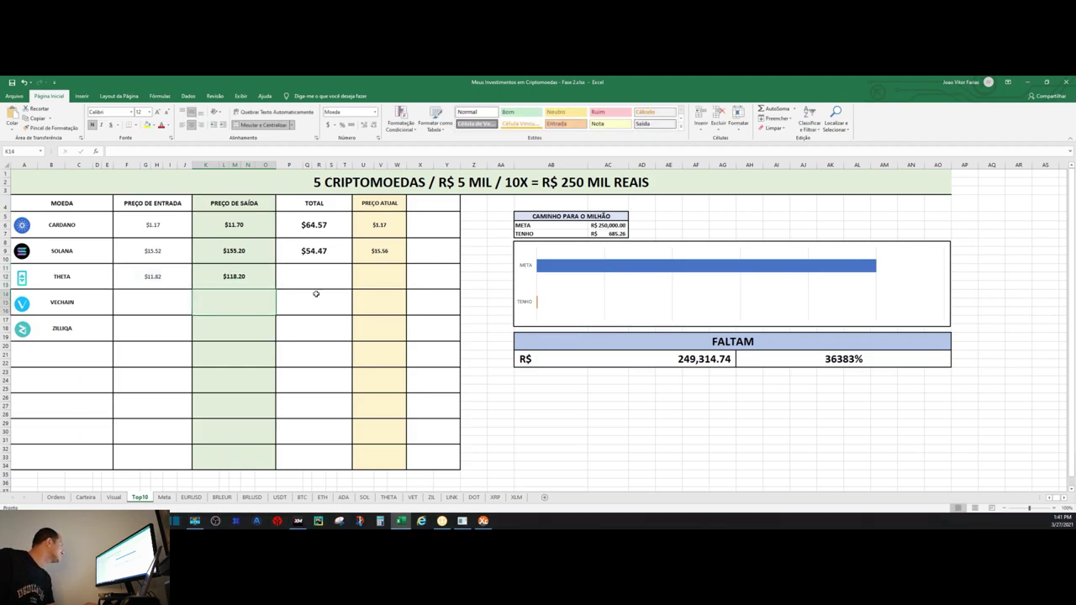
Link THETA's Top10 total to Visual!D6, showing $65.47
left_click(320, 278)
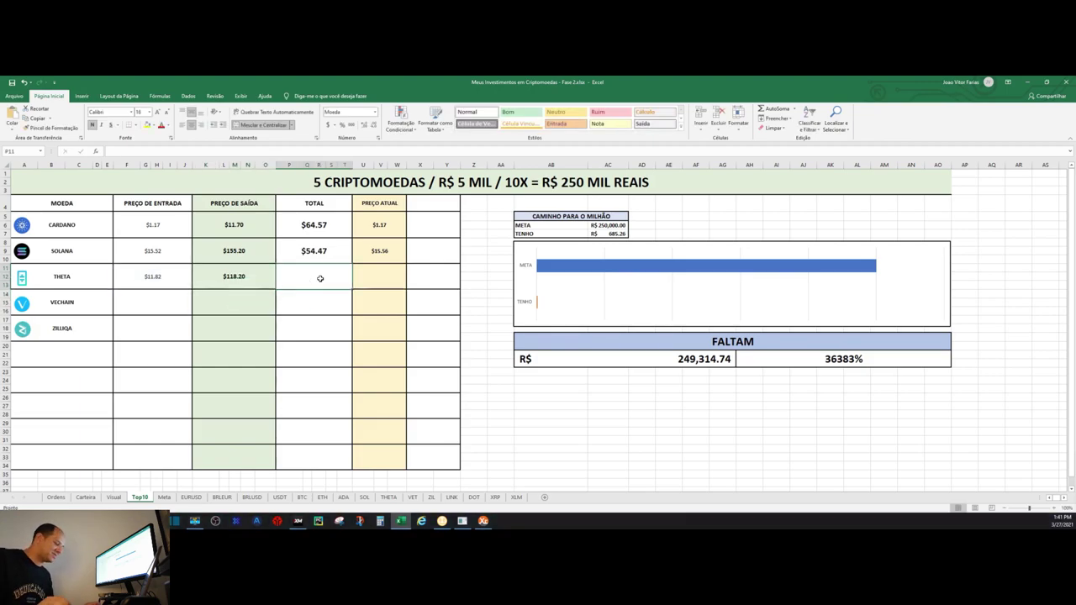
type("=")
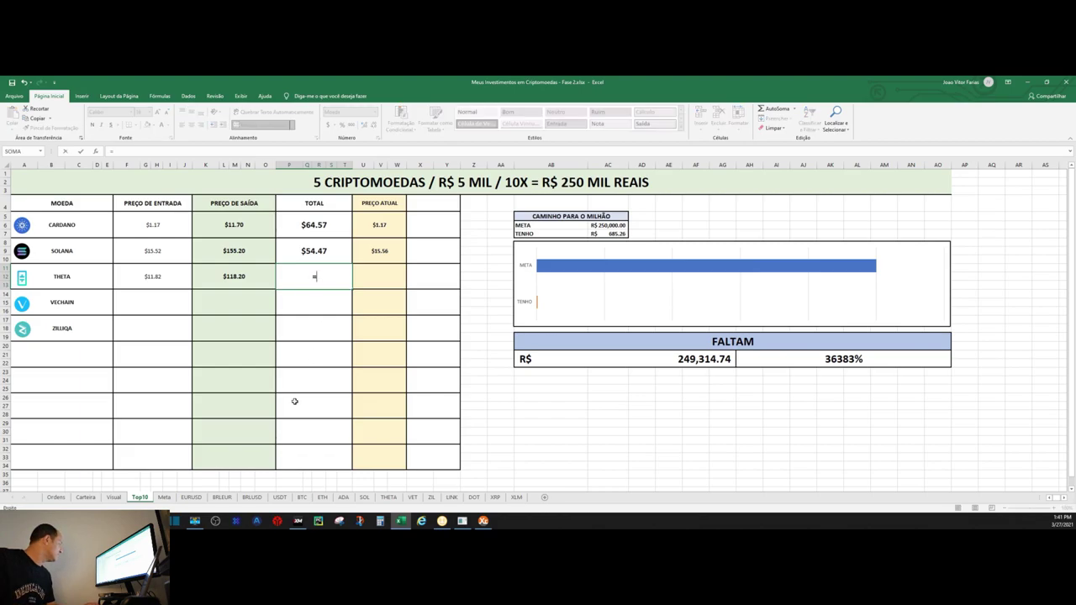
left_click(114, 498)
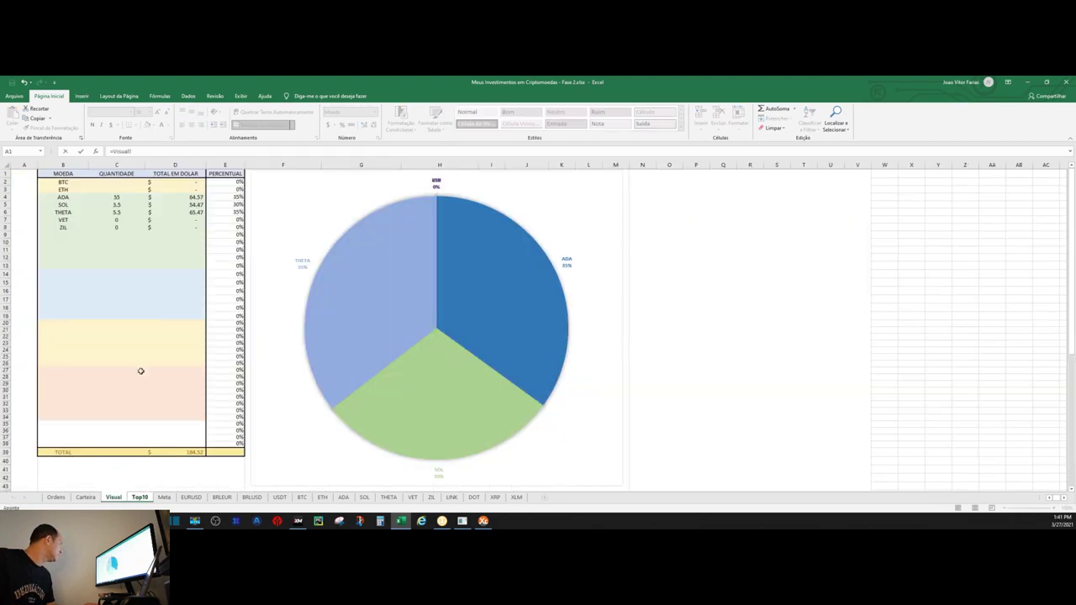
left_click(189, 213)
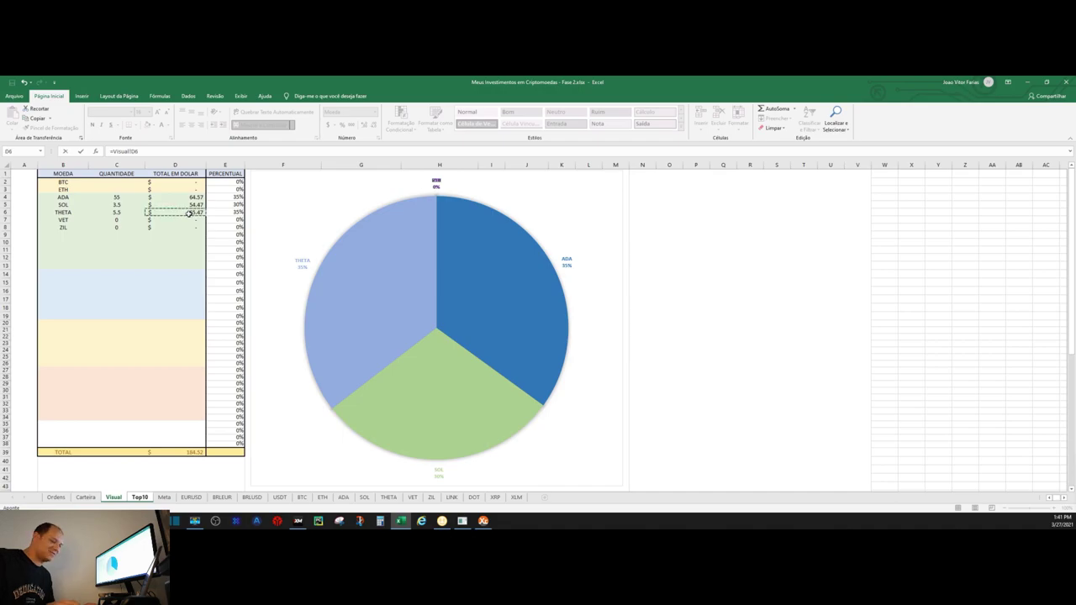
key("Return")
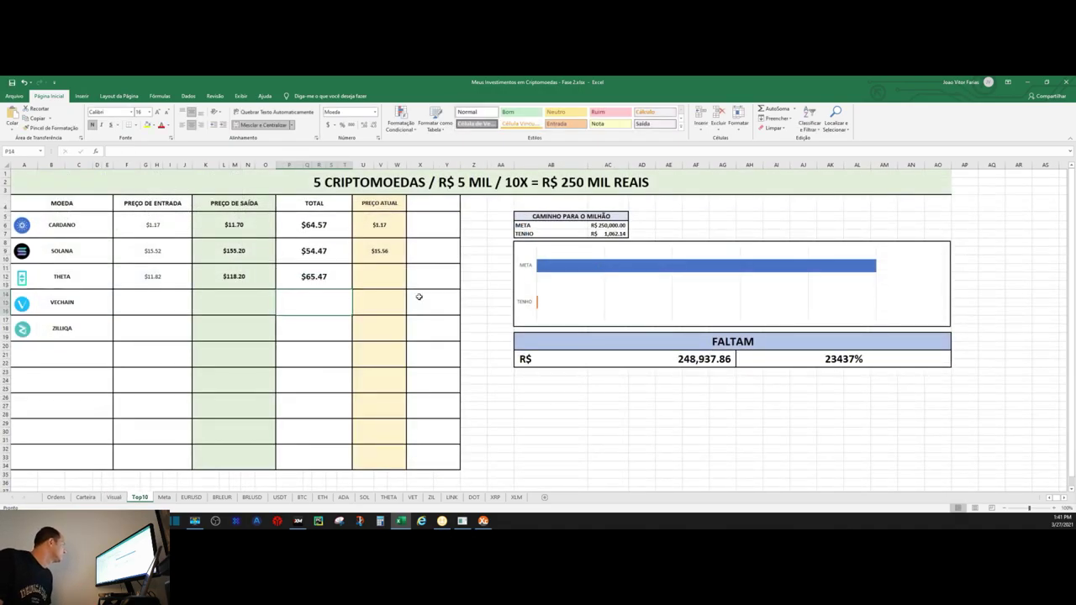
Link THETA's Top10 current price to THETA sheet B2 ($11.90), then return to Carteira
left_click(379, 277)
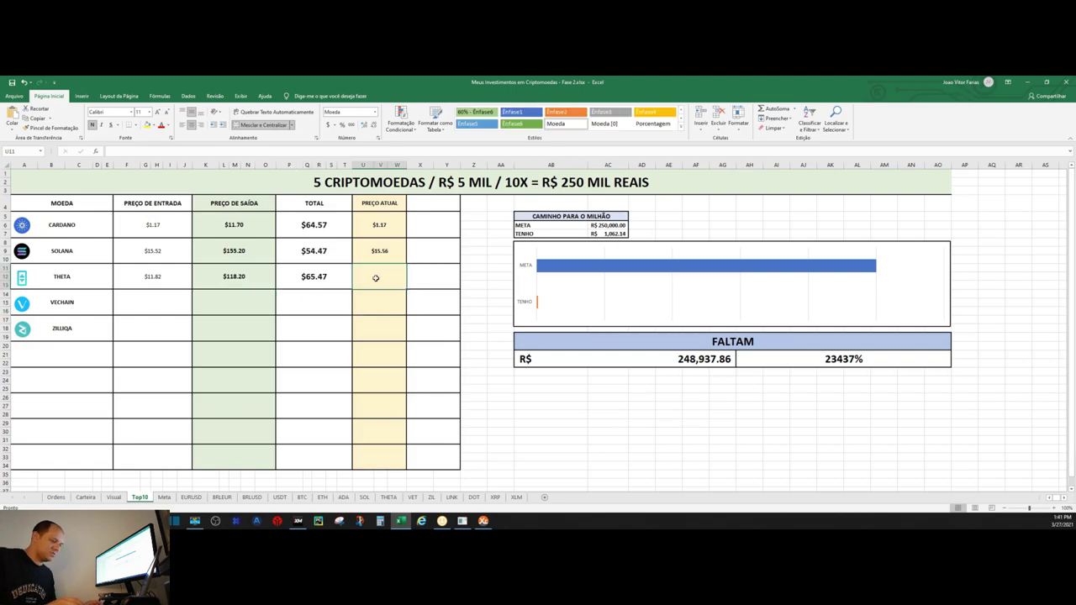
type("=")
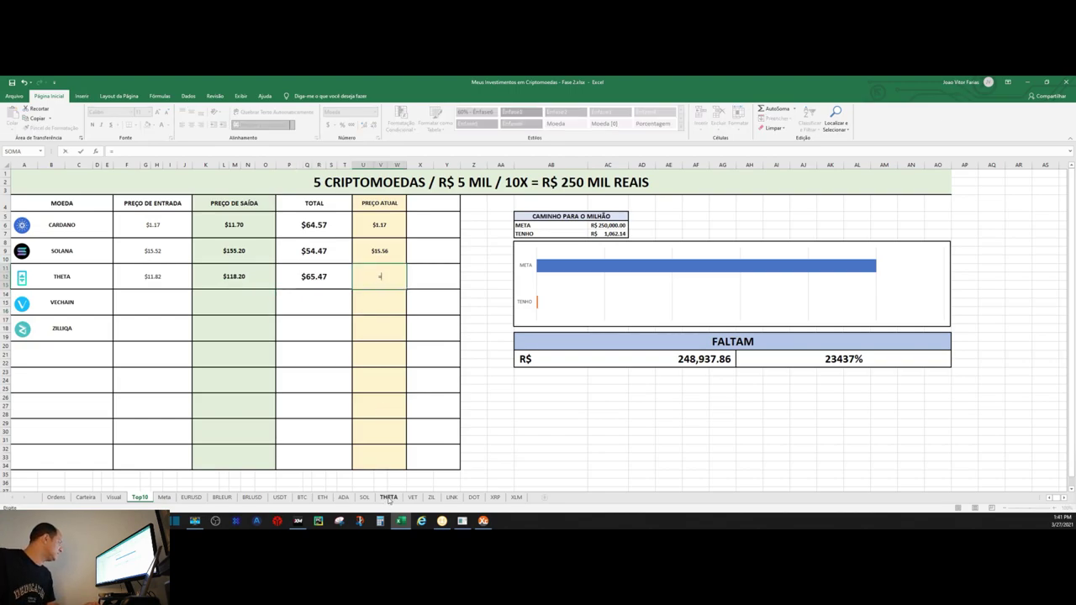
left_click(389, 497)
left_click(82, 184)
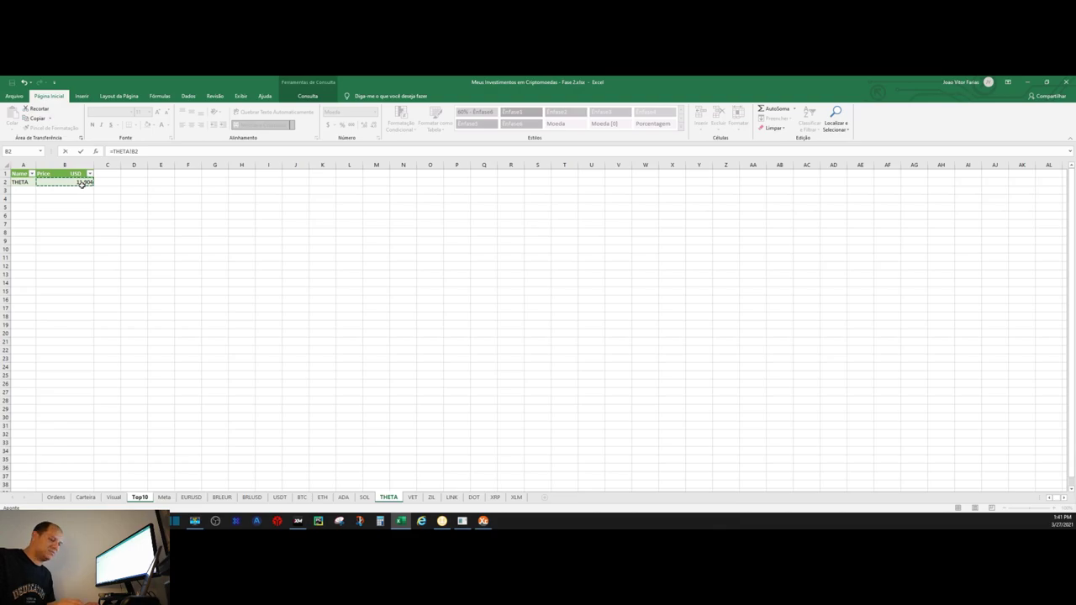
key("Return")
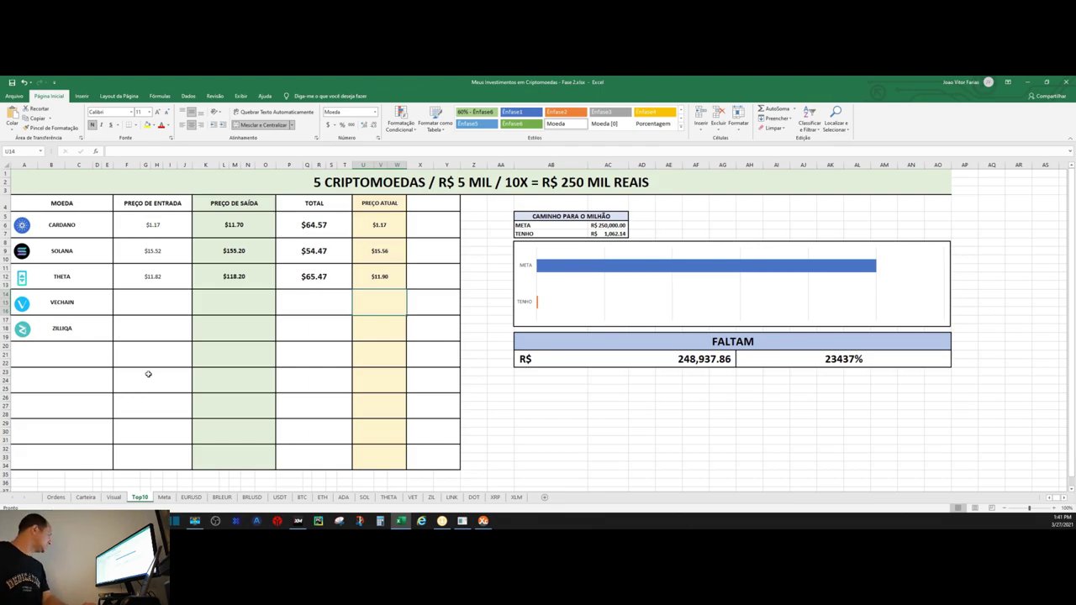
left_click(114, 498)
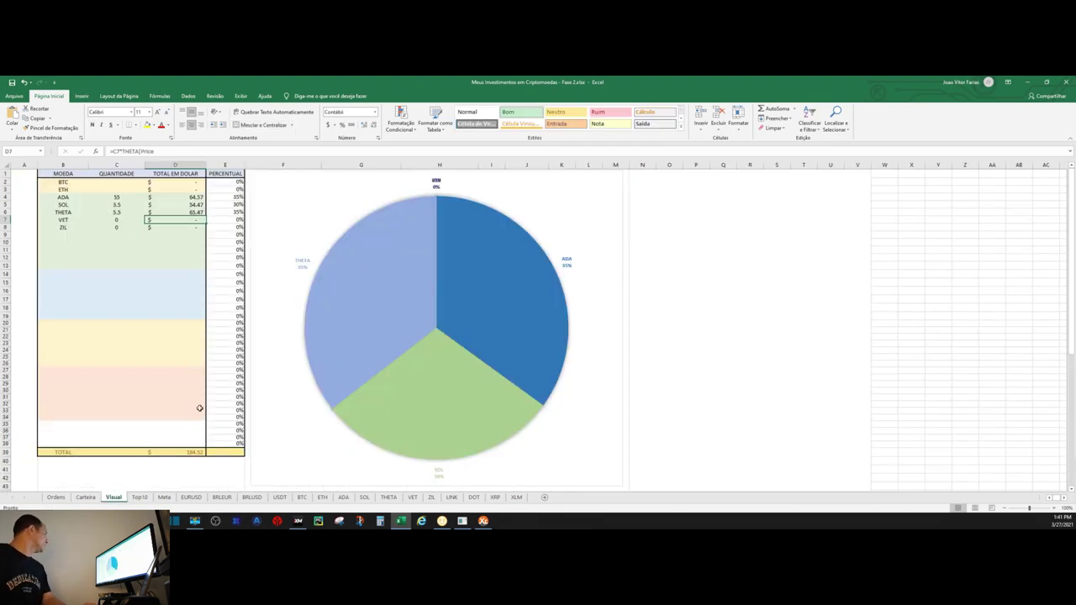
left_click(56, 497)
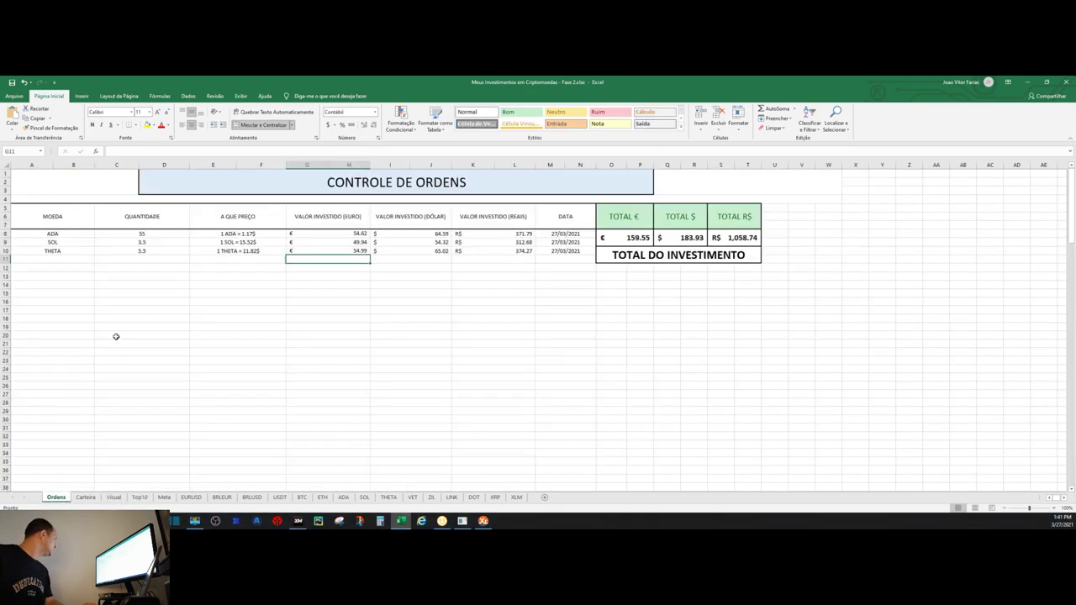
left_click(86, 498)
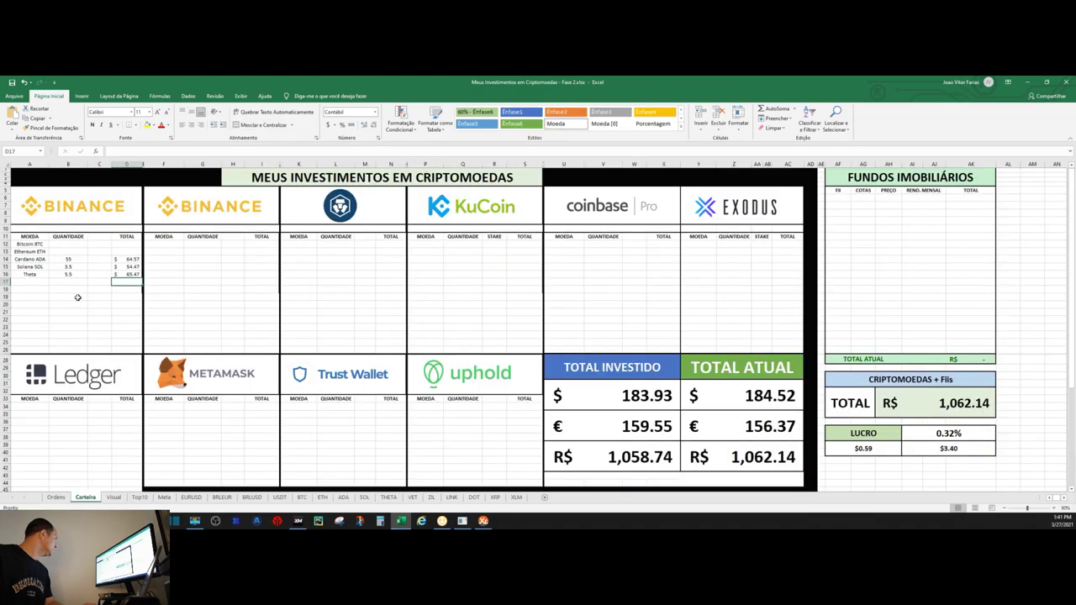
Enter Vechain VET in A17 and Zilliqa ZIL in A18 under Theta on Carteira
left_click(31, 282)
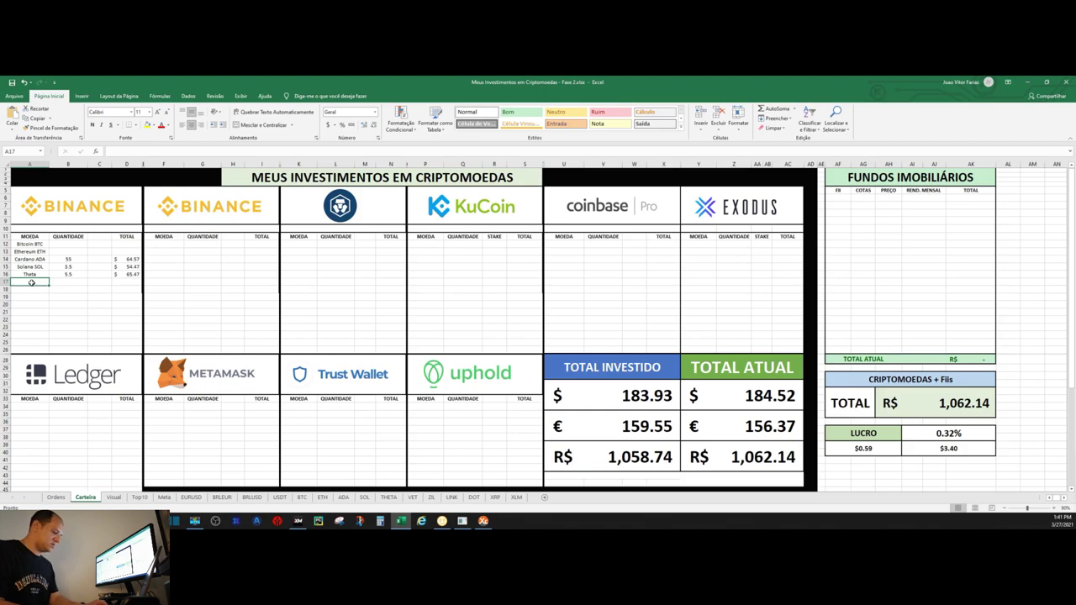
type("Vechain")
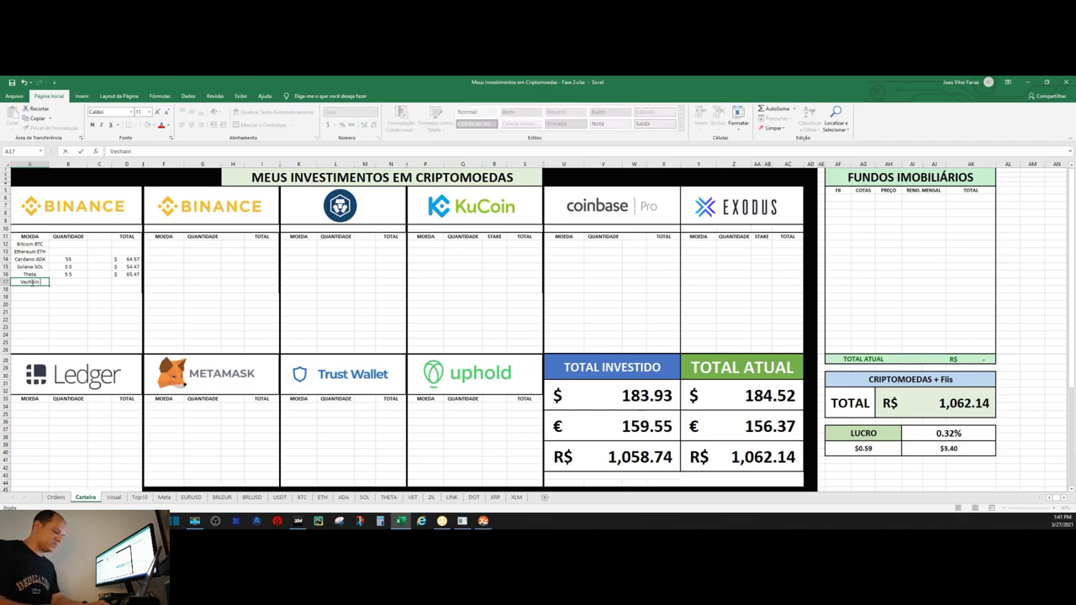
type(" VET")
key("Tab")
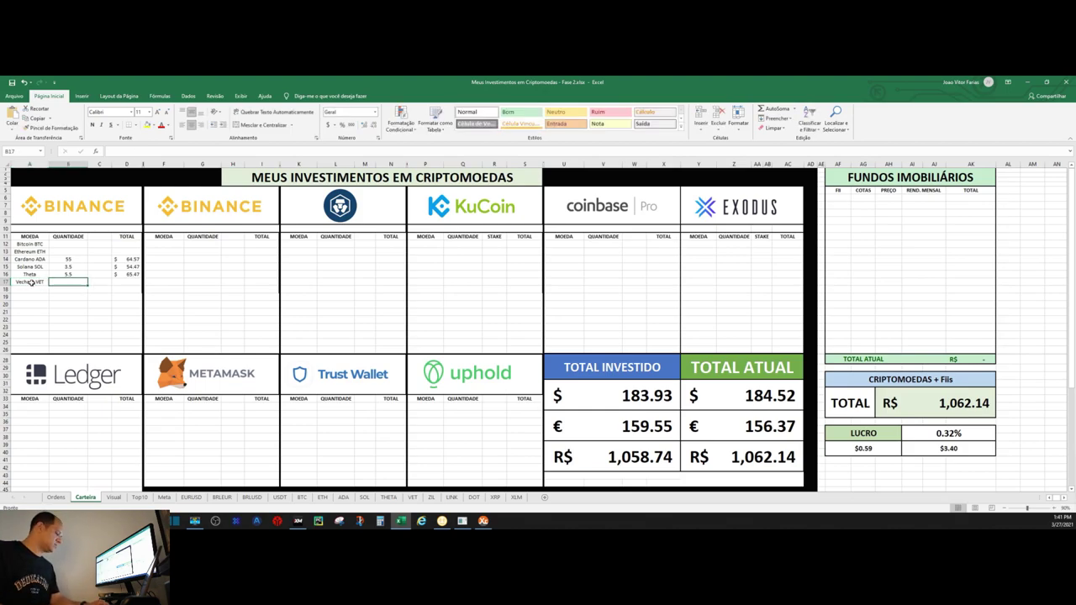
left_click(30, 289)
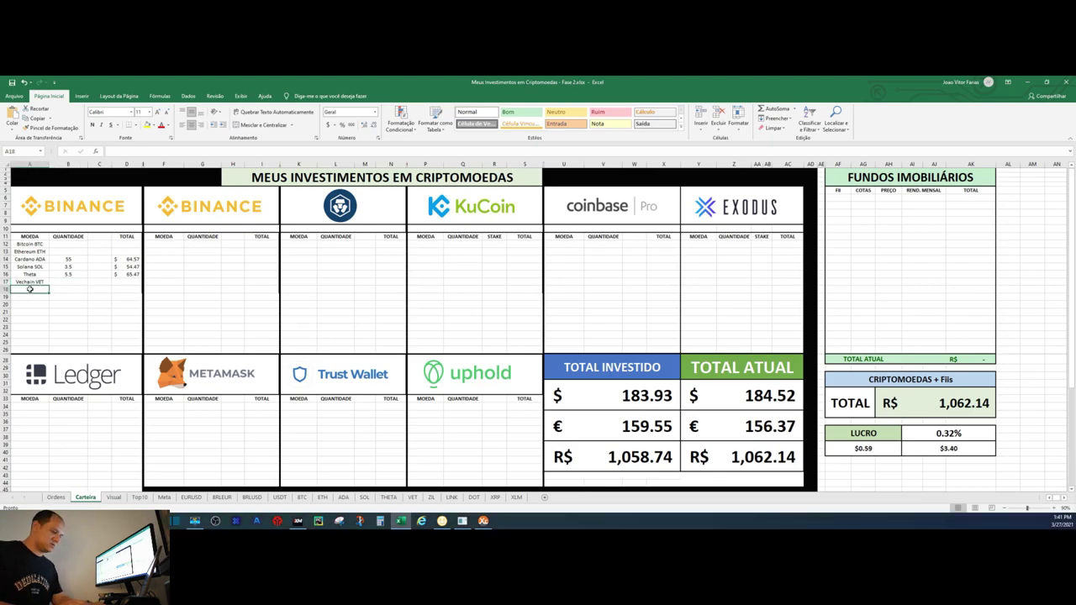
type("Zilliqa ZIL")
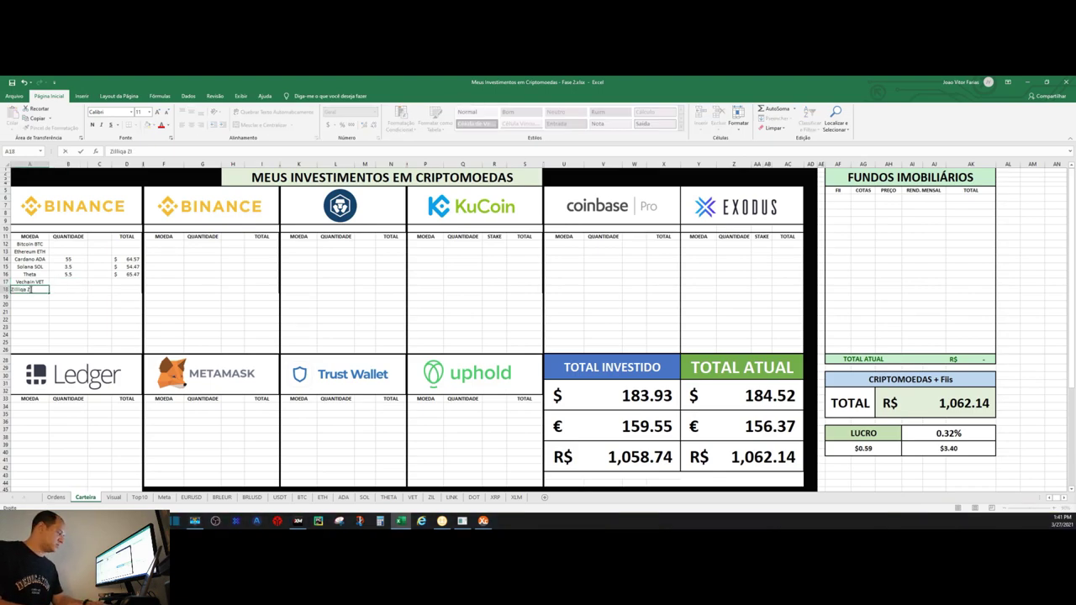
key("Tab")
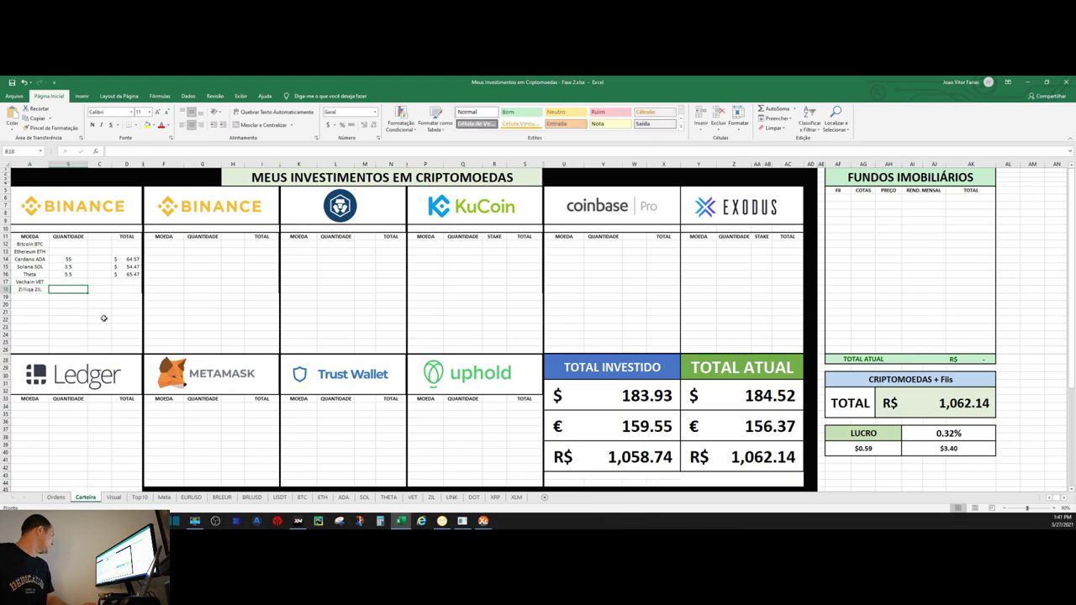
left_click(57, 497)
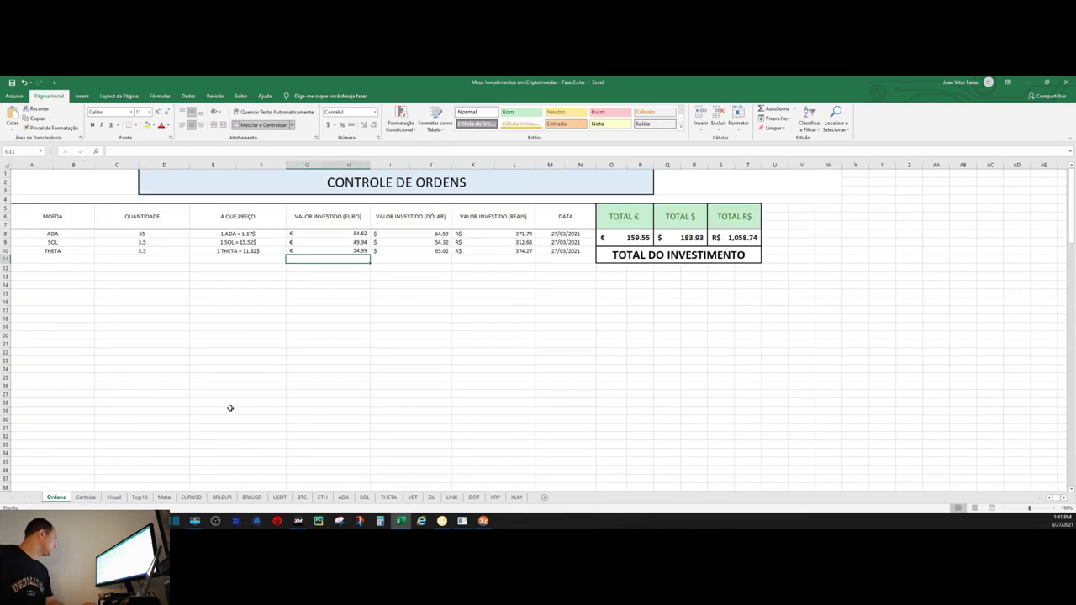
mouse_move(483, 521)
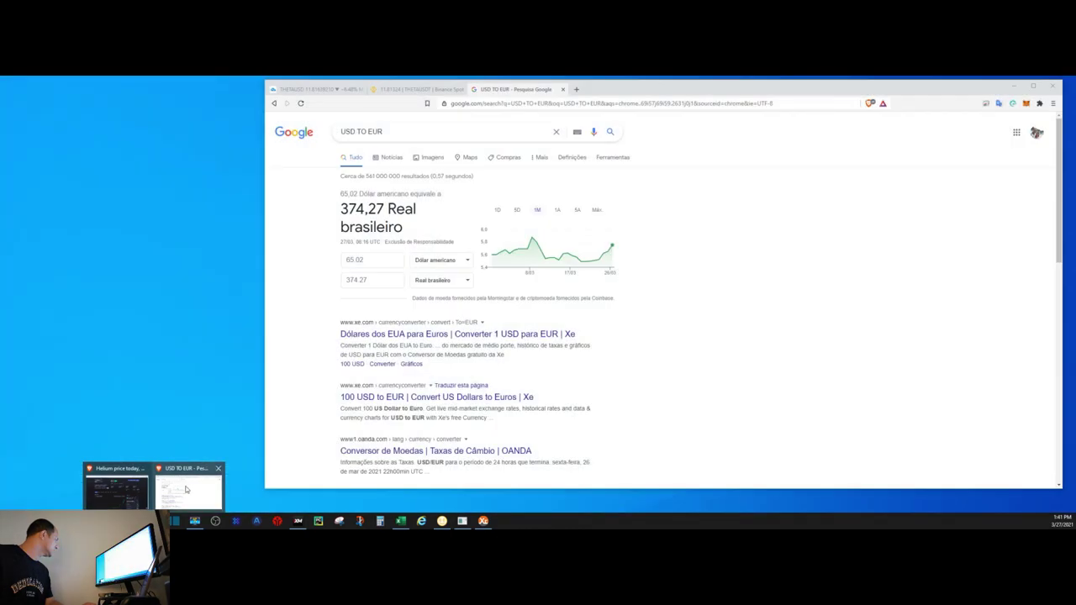
Check the VETUSD chart and search Binance for the VET/USDT pair
left_click(189, 492)
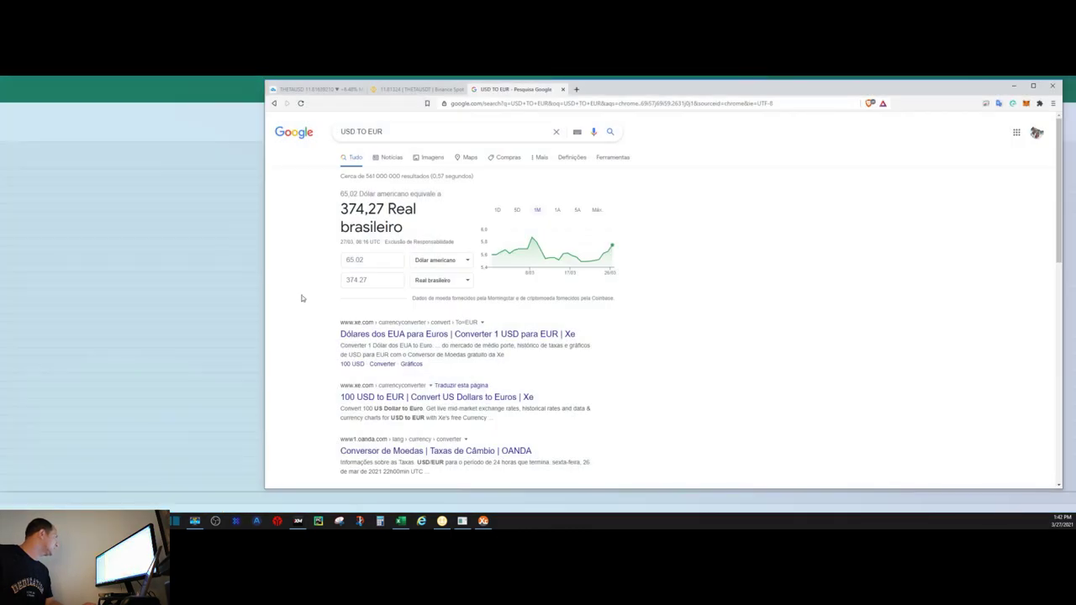
left_click(415, 88)
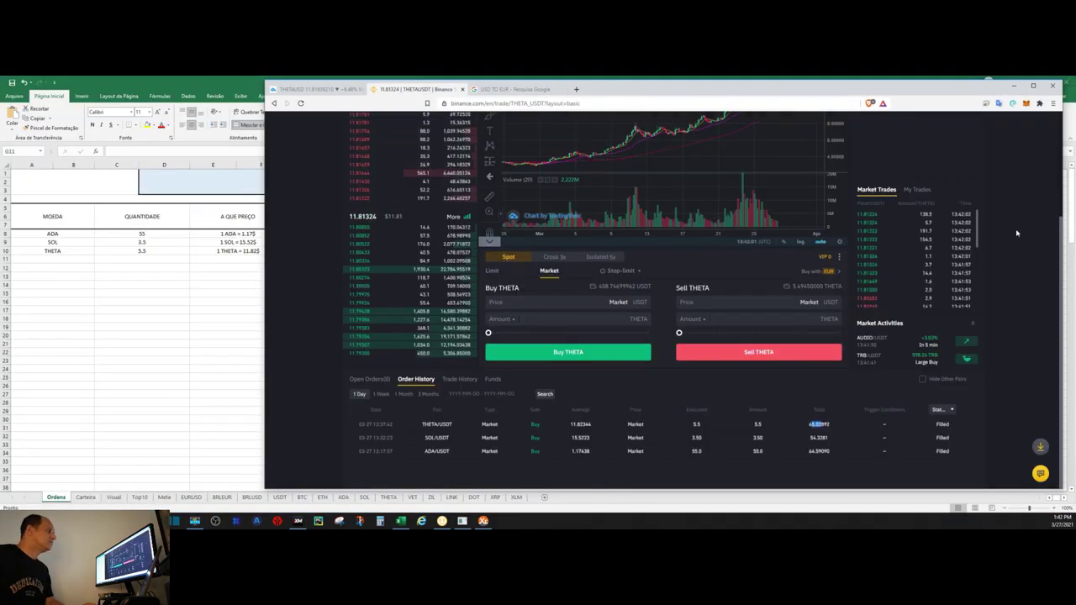
scroll(1016, 229, "up", 3)
key("ctrl+shift+Tab")
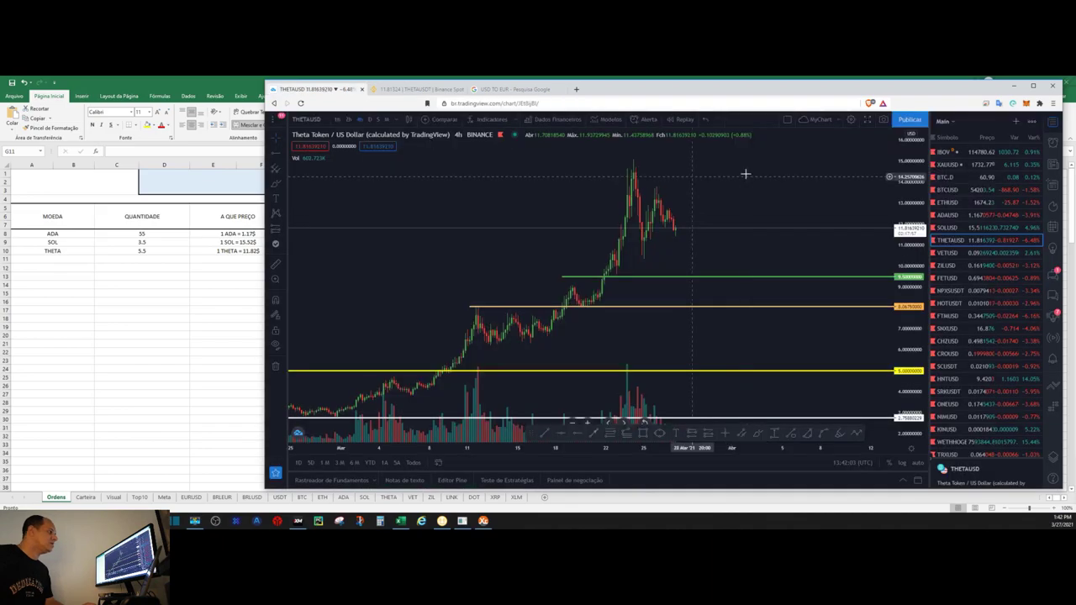
left_click(946, 253)
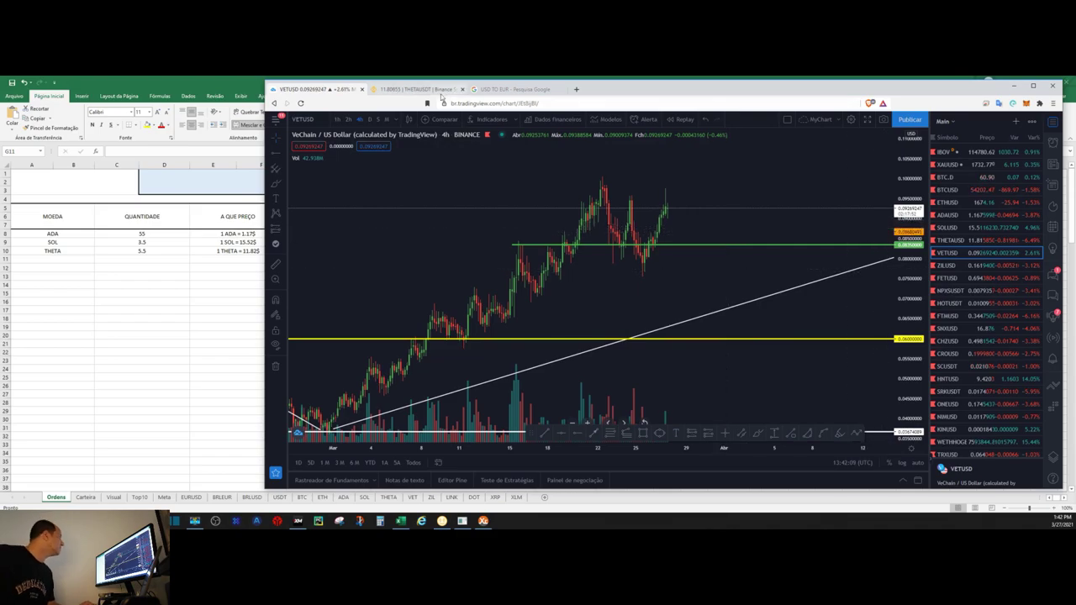
key("ctrl+Tab")
key("BackSpace")
key("BackSpace")
key("BackSpace")
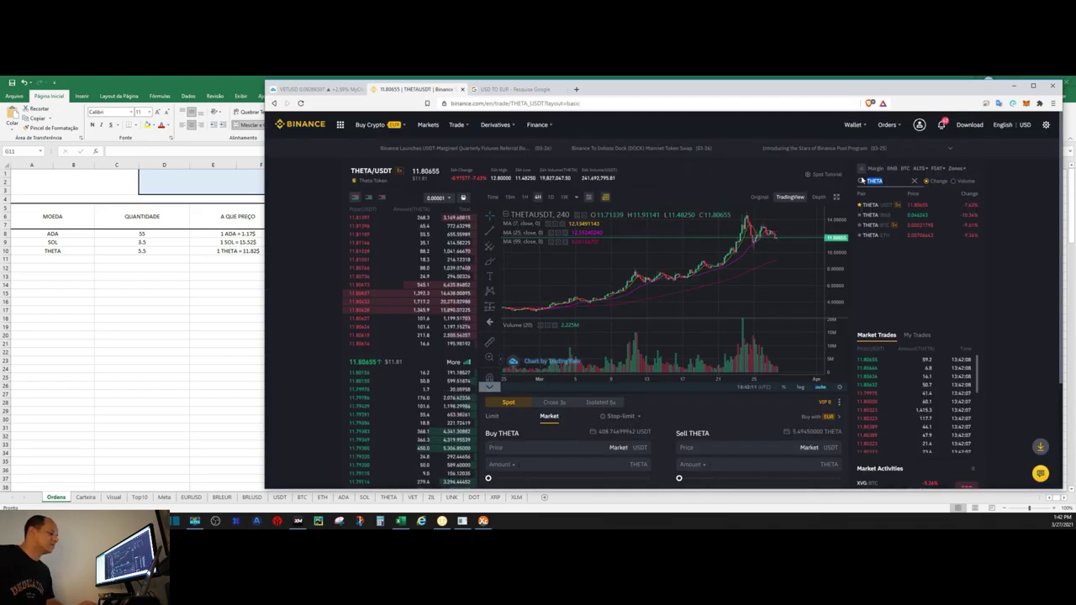
type("v")
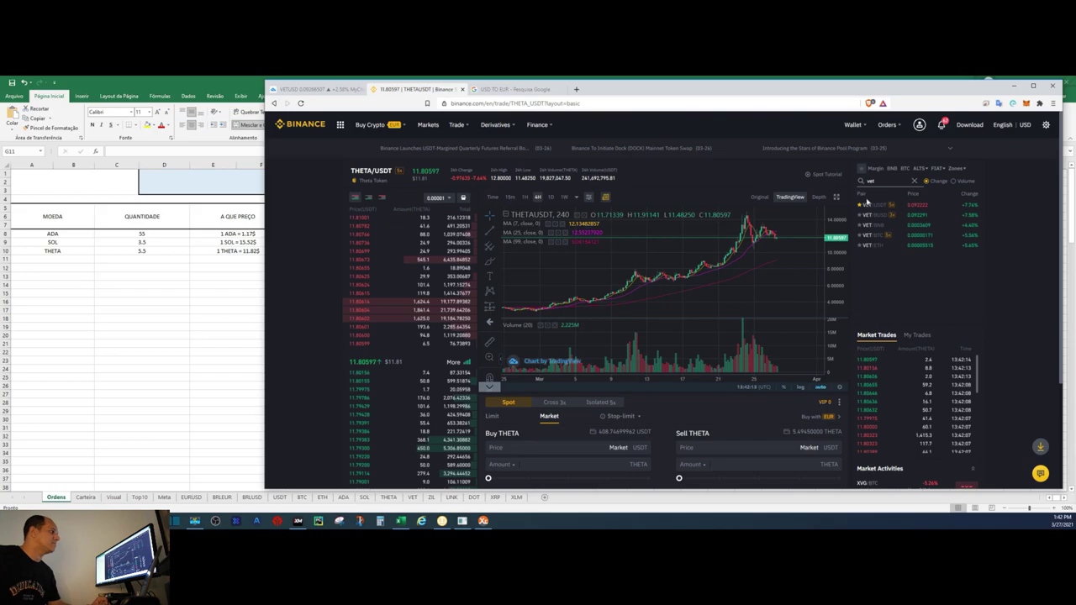
type("et")
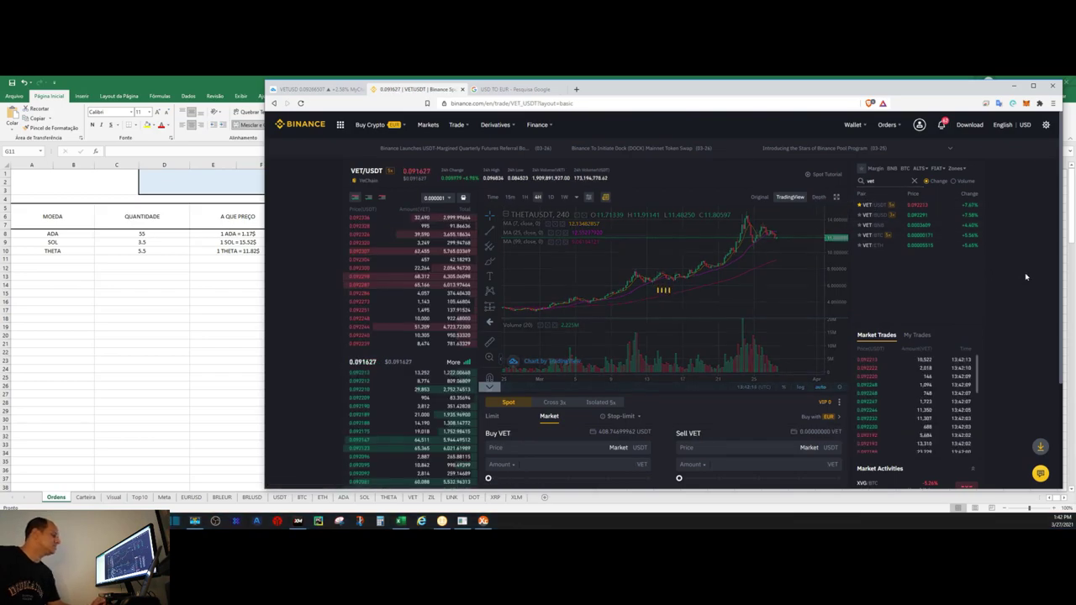
scroll(761, 328, "down", 2)
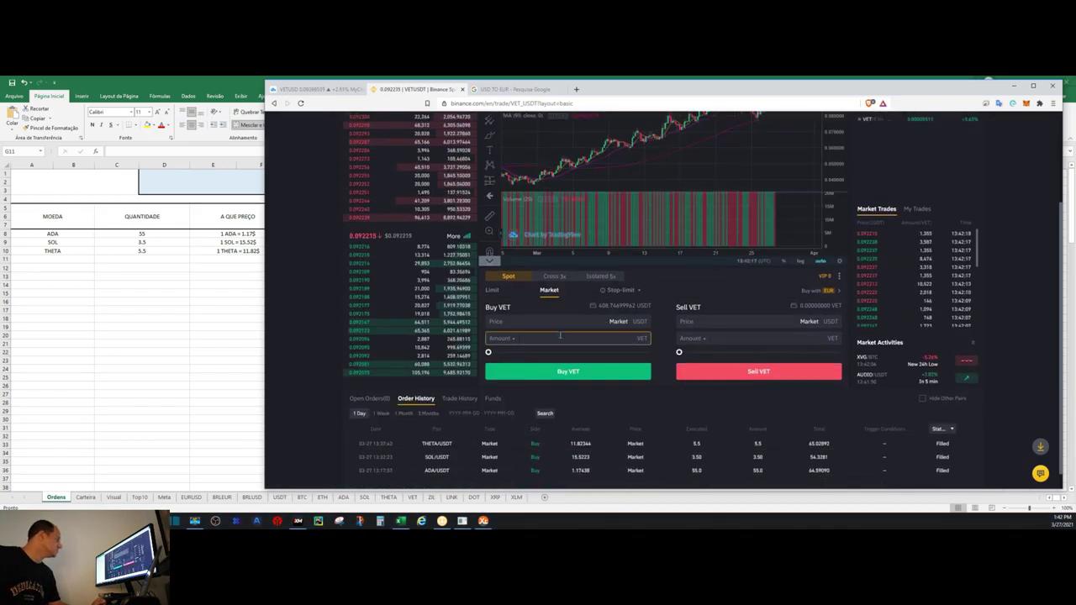
Place a market buy for 600 VET with USDT
left_click(496, 295)
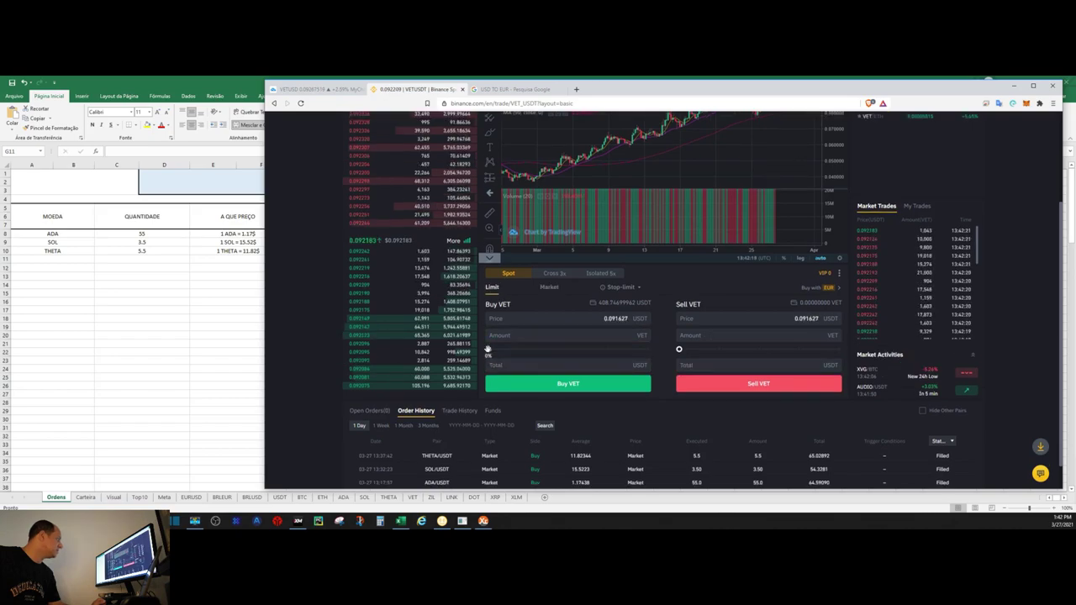
left_click_drag(488, 349, 509, 349)
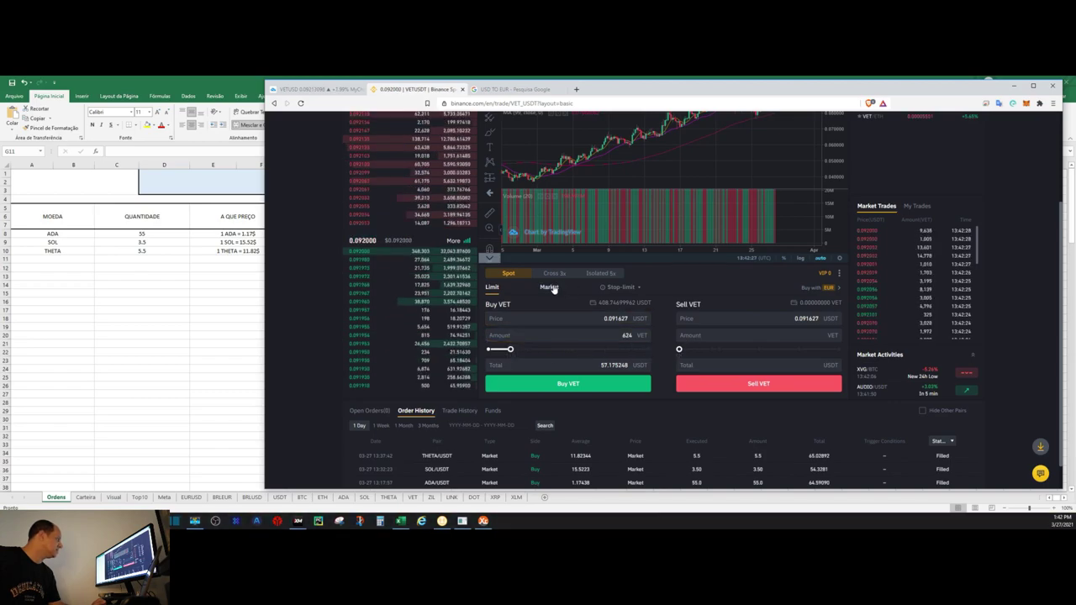
left_click(550, 288)
left_click(620, 337)
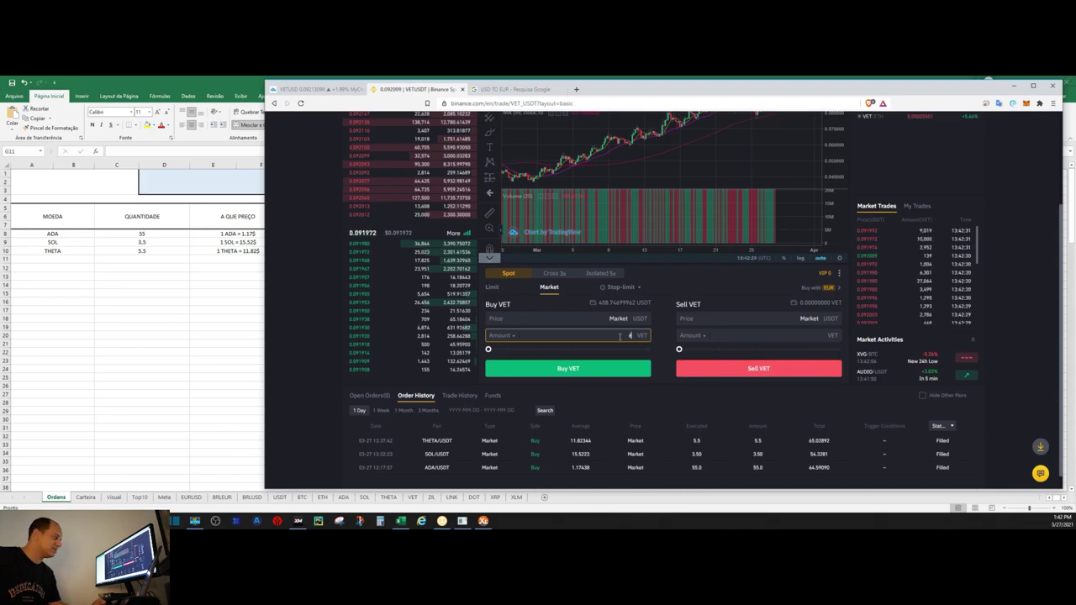
type("600")
left_click(622, 369)
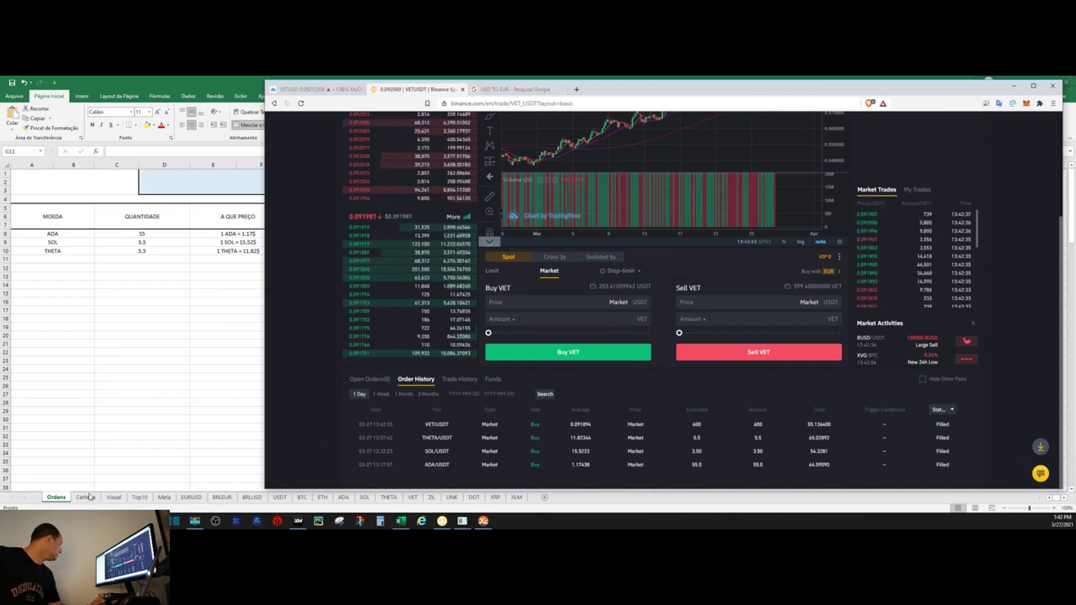
Add a VET order row on Ordens with quantity 600 and price 1 VET = 0.09$
left_click(55, 258)
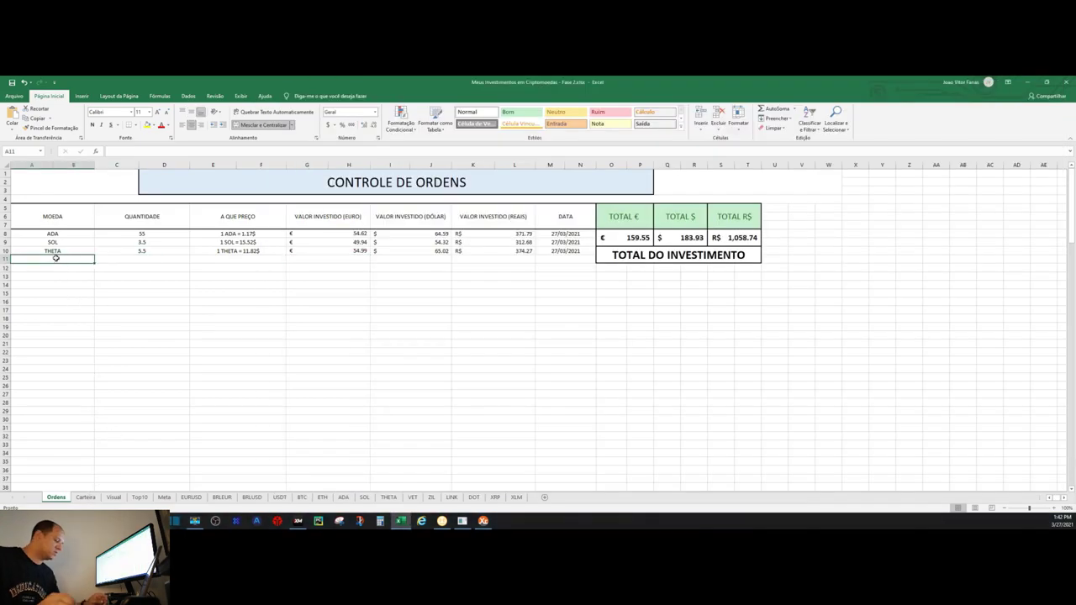
type("vet")
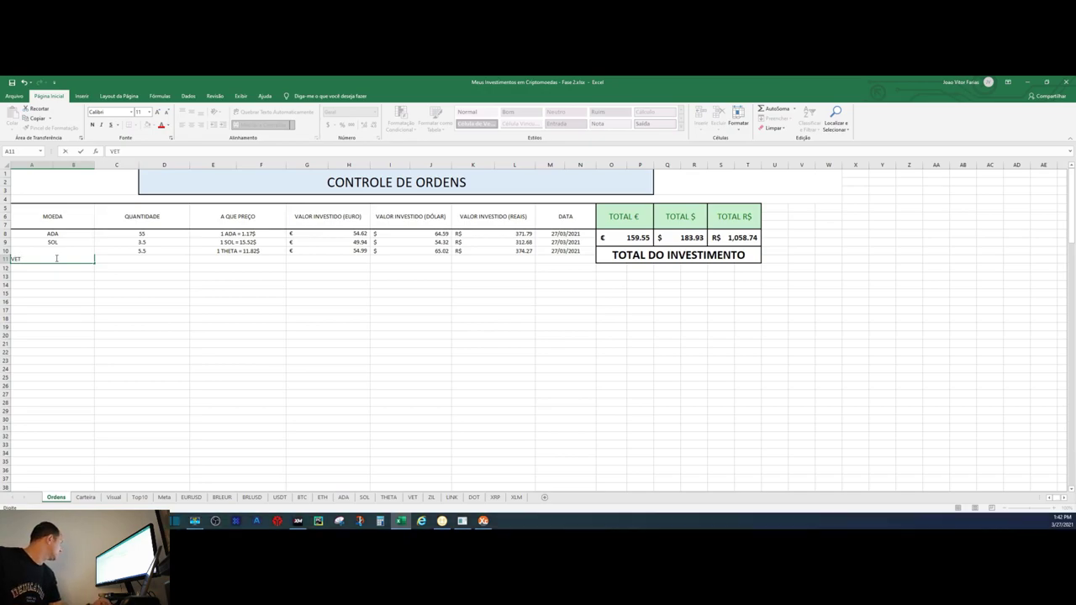
key("Tab")
type("60")
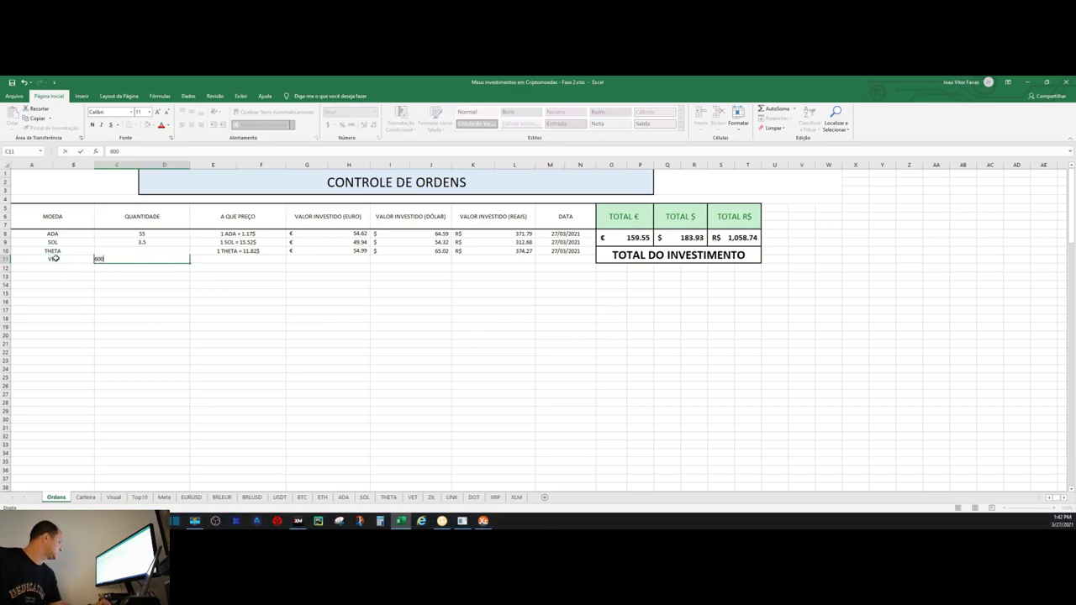
key("Tab")
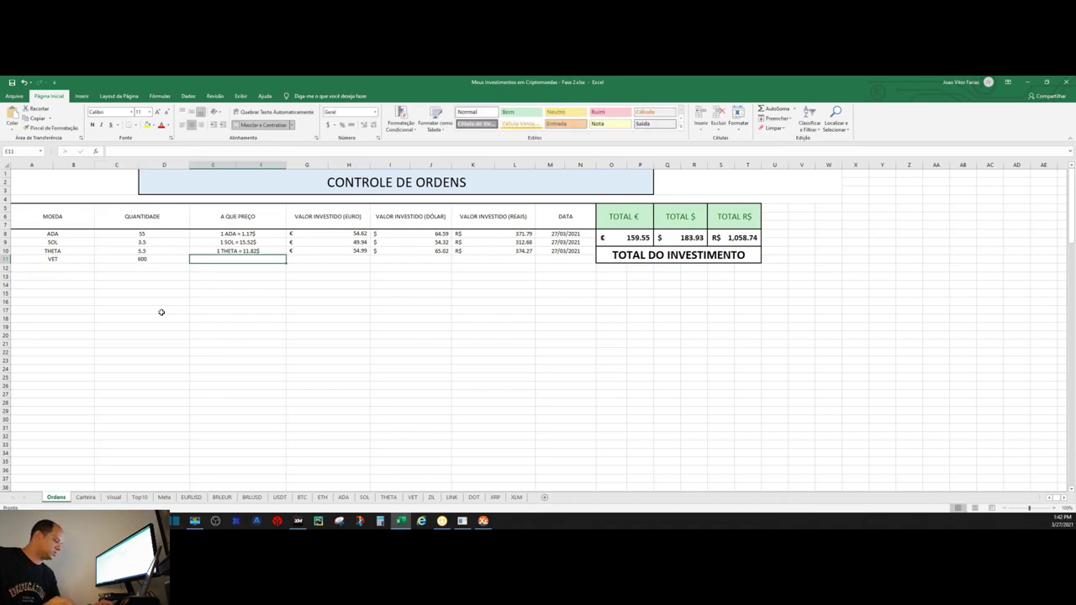
type("1 VET =")
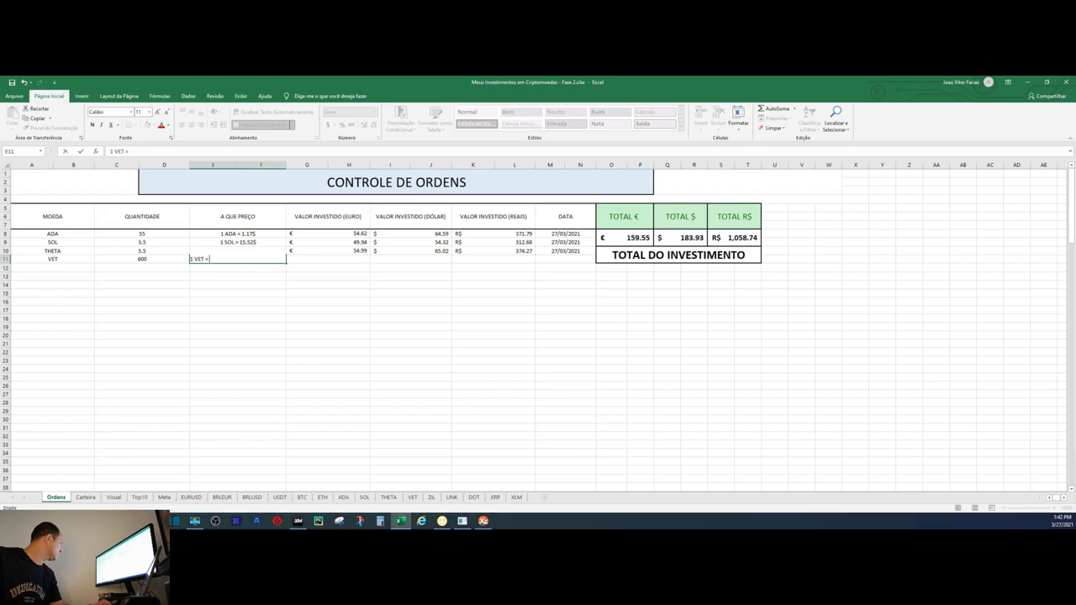
left_click(234, 481)
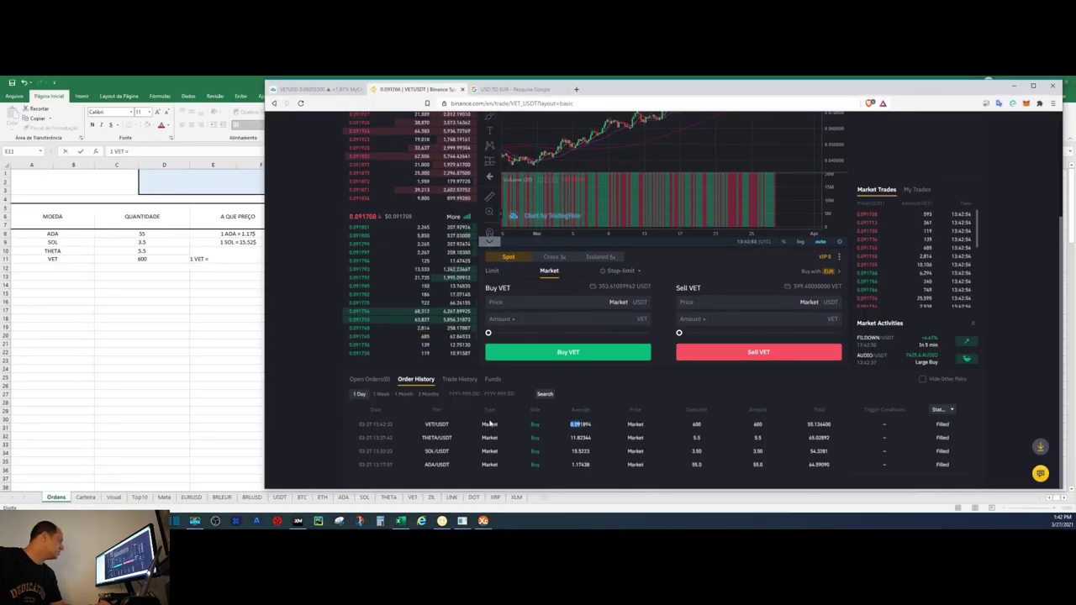
left_click(234, 268)
type("0.09$")
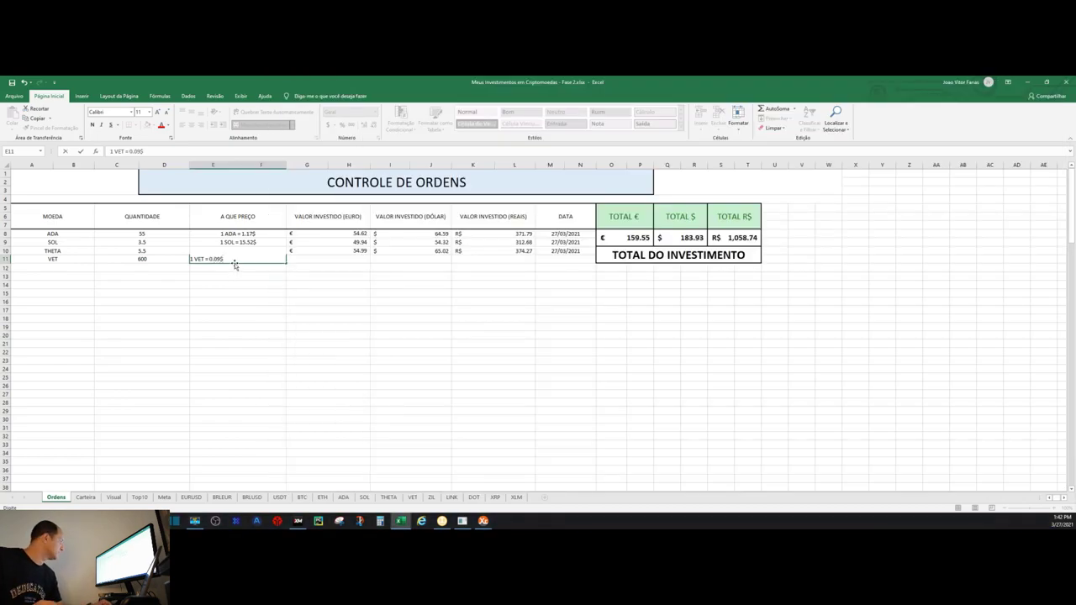
key("Tab")
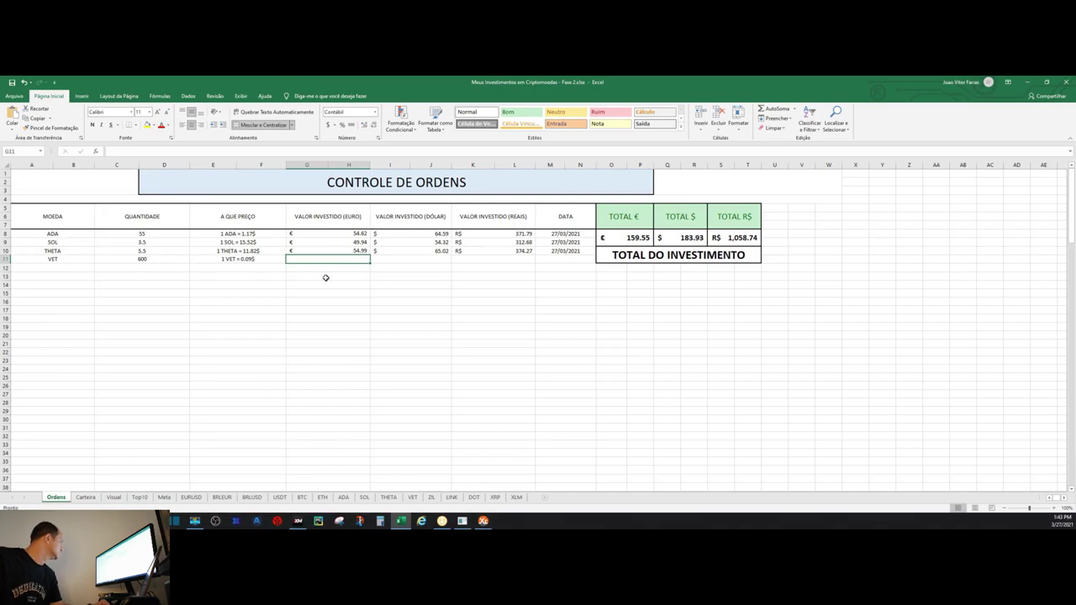
key("Tab")
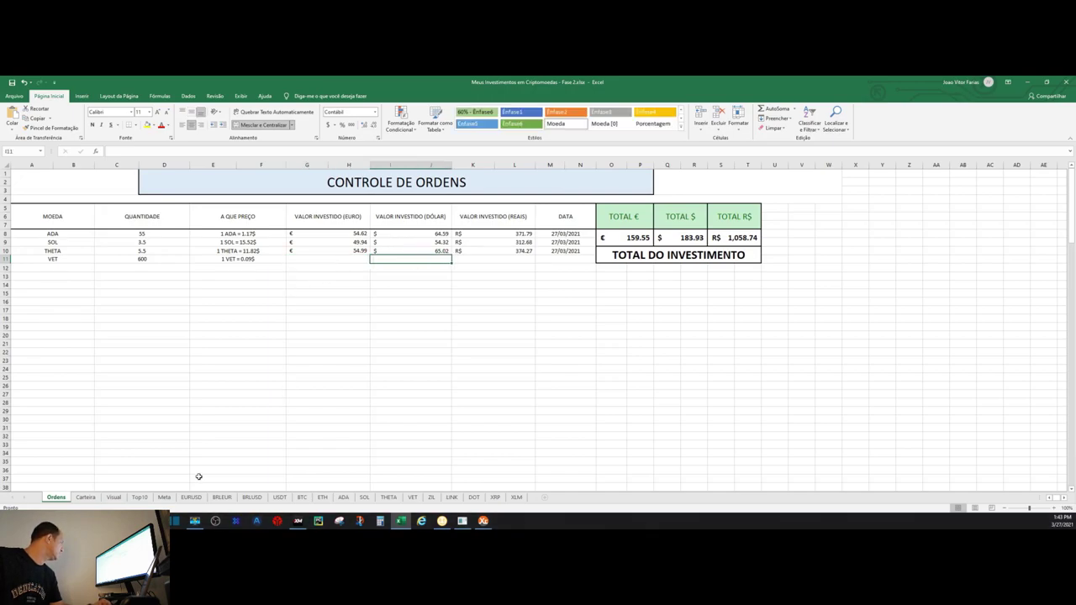
Enter the VET order's dollar total of $55.13 read from Binance
mouse_move(422, 521)
left_click(118, 471)
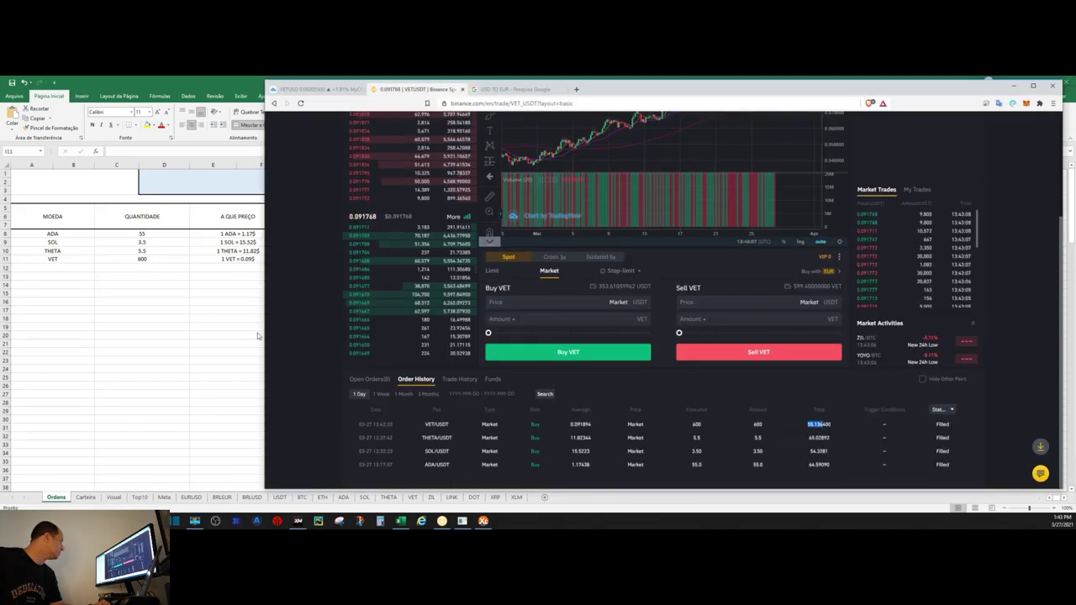
key("alt+Tab")
type("55")
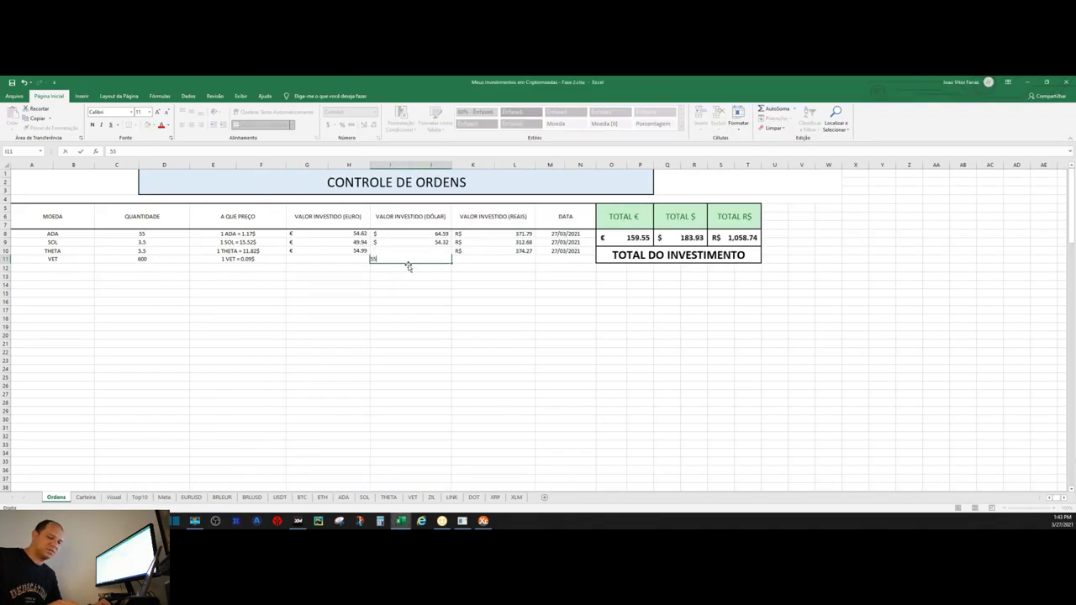
key("Tab")
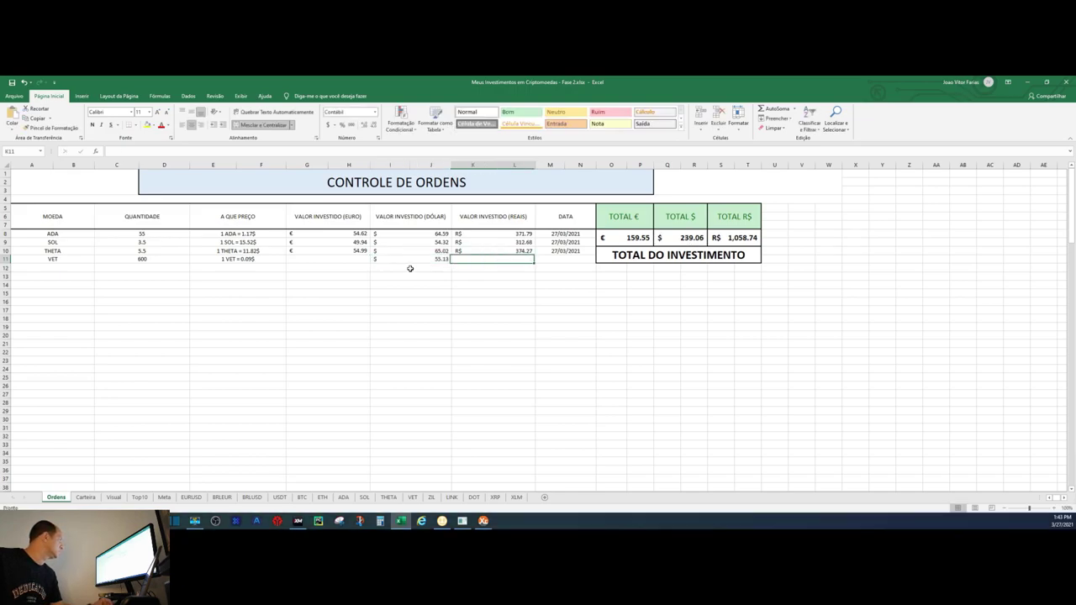
Enter the converted reais amount R$317.34 and the order date 27/03/2021
key("alt+Tab")
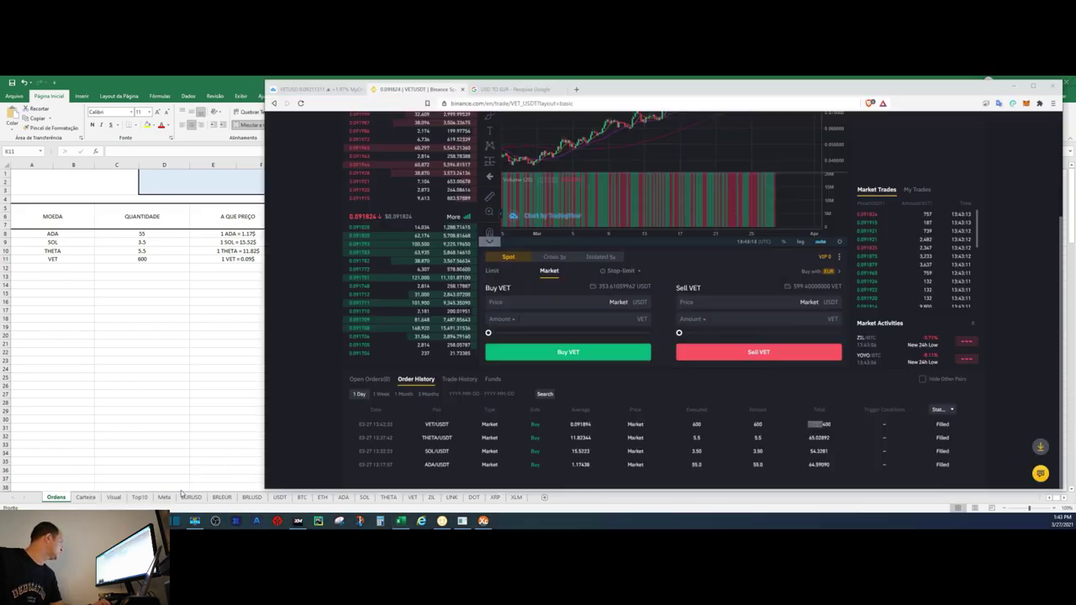
left_click(495, 90)
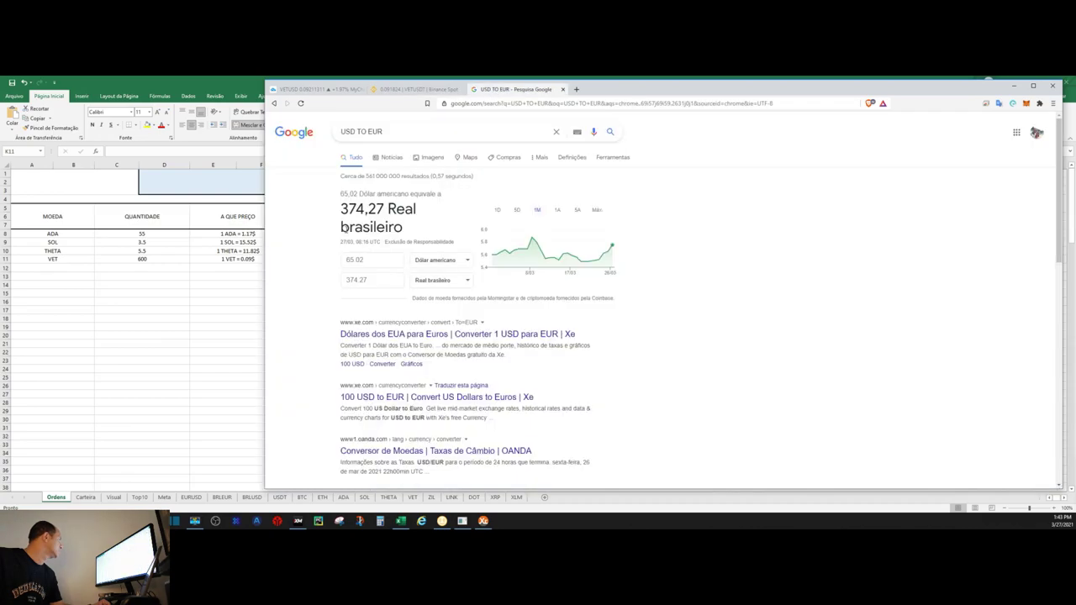
left_click(375, 257)
type("55.13")
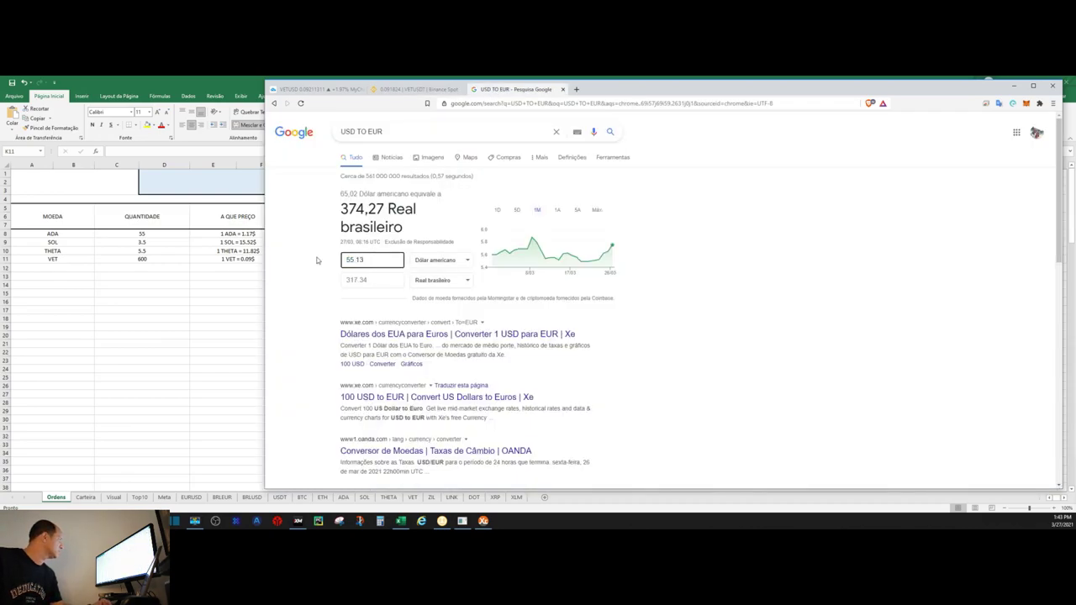
left_click(317, 261)
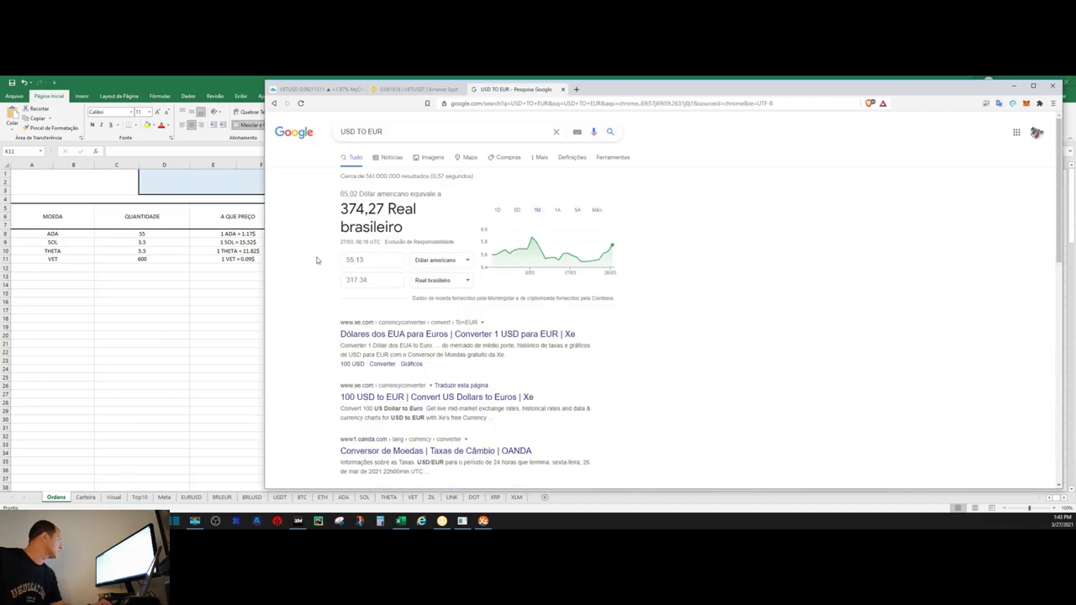
key("alt+Tab")
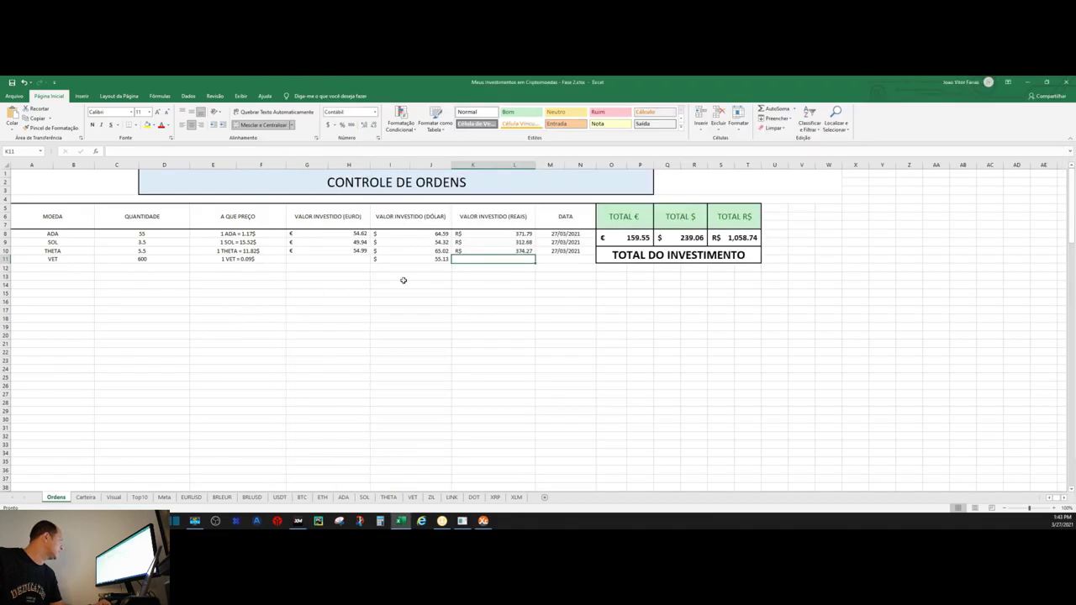
type("317.34")
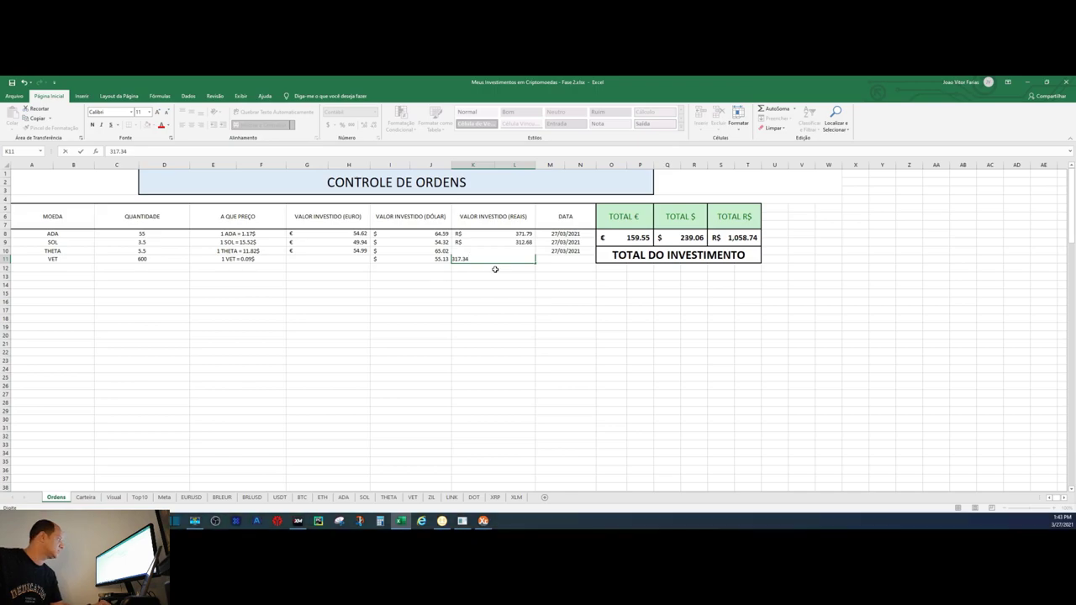
key("Tab")
type("27/")
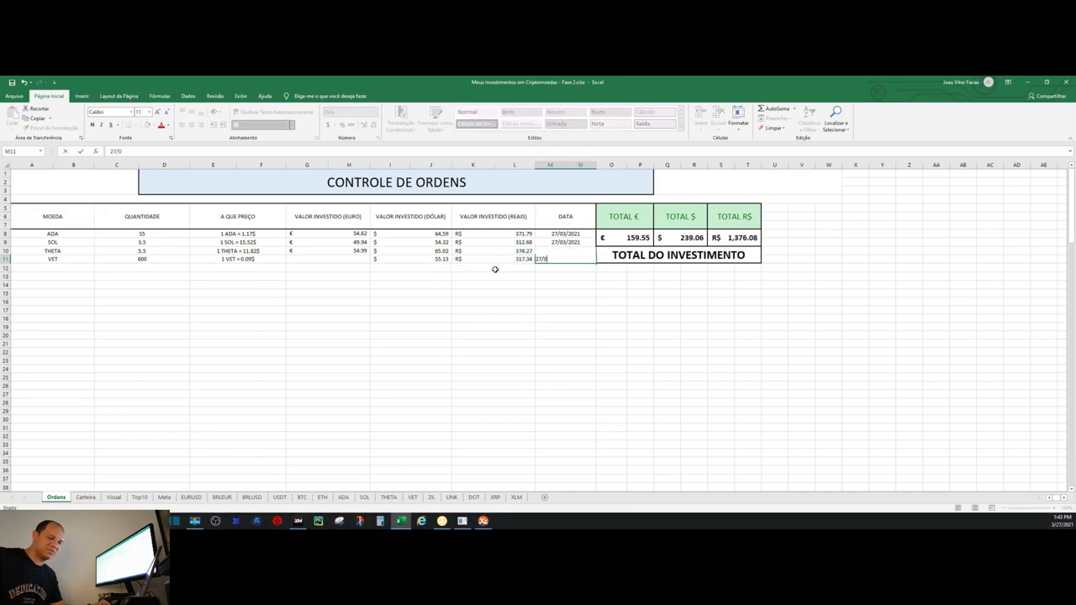
key("Tab")
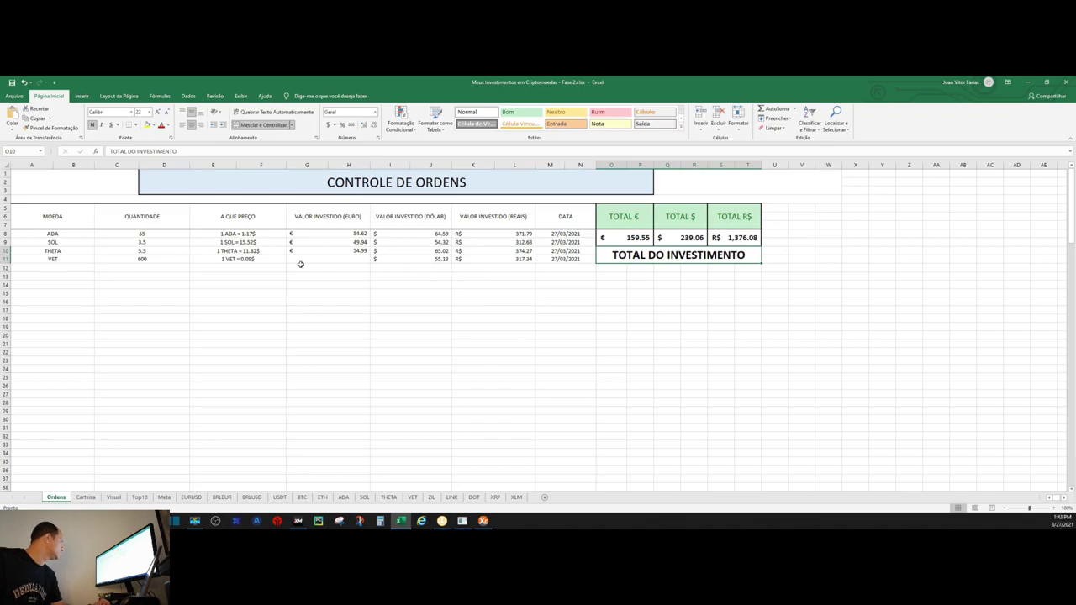
Convert the dollar total to euros and enter €46.62 in the VET row
key("alt+Tab")
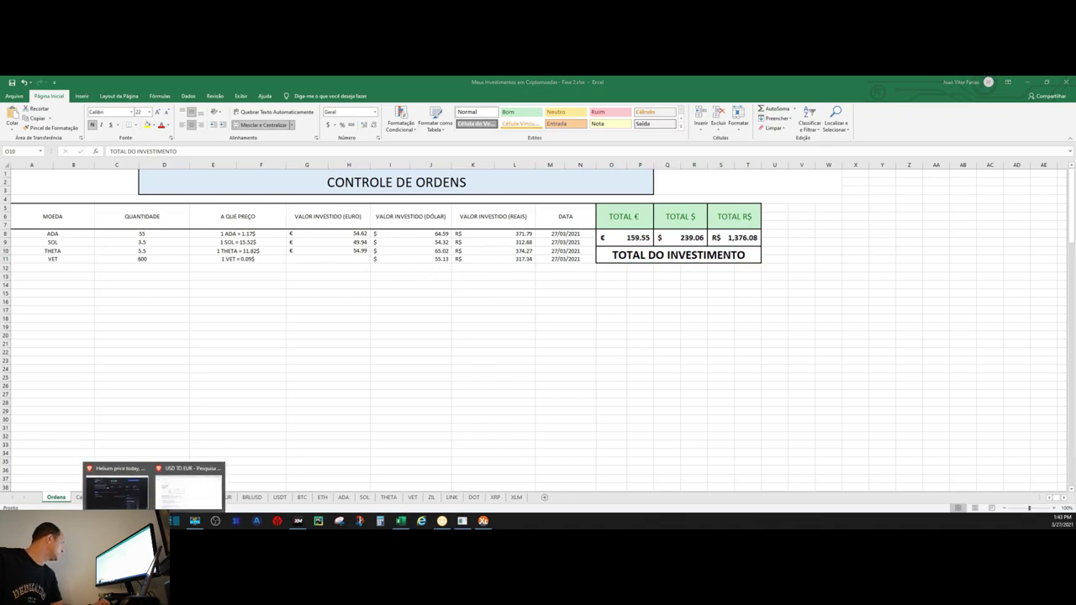
left_click(431, 280)
type("euro")
key("Return")
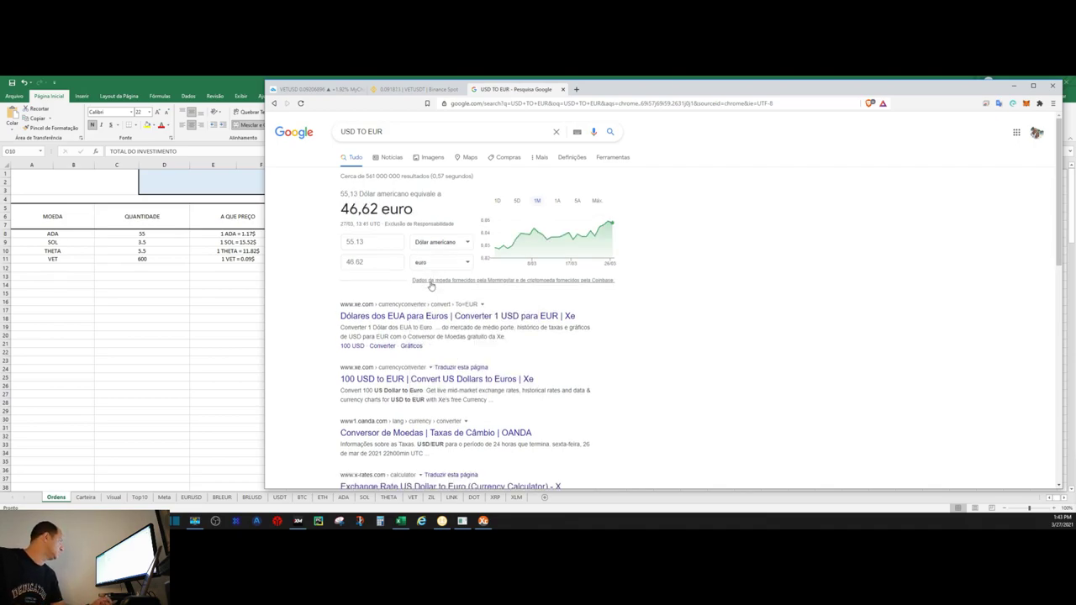
key("alt+Tab")
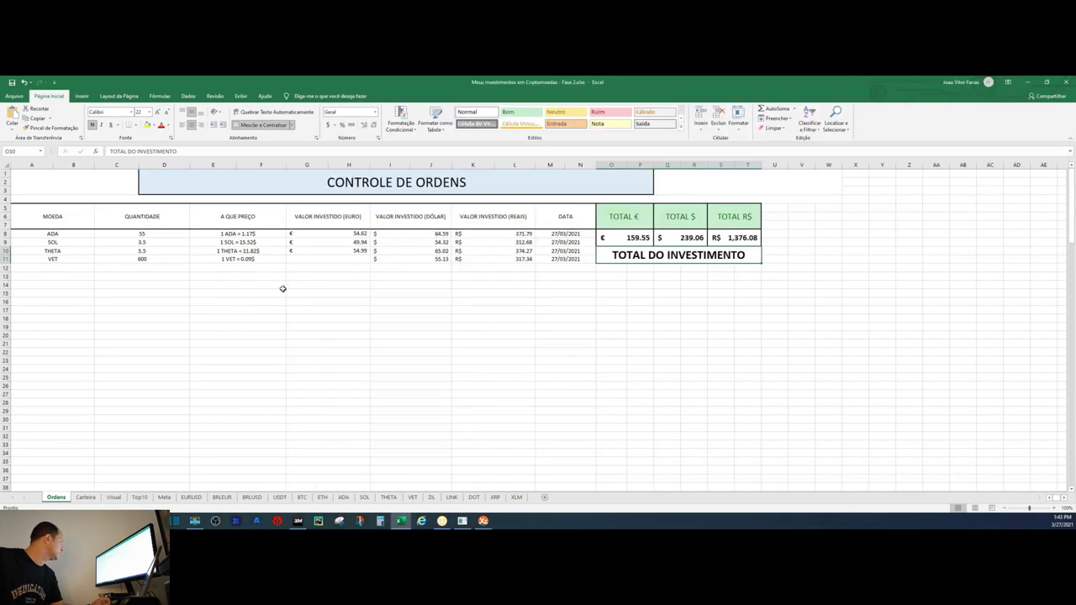
left_click(343, 262)
type("46.62")
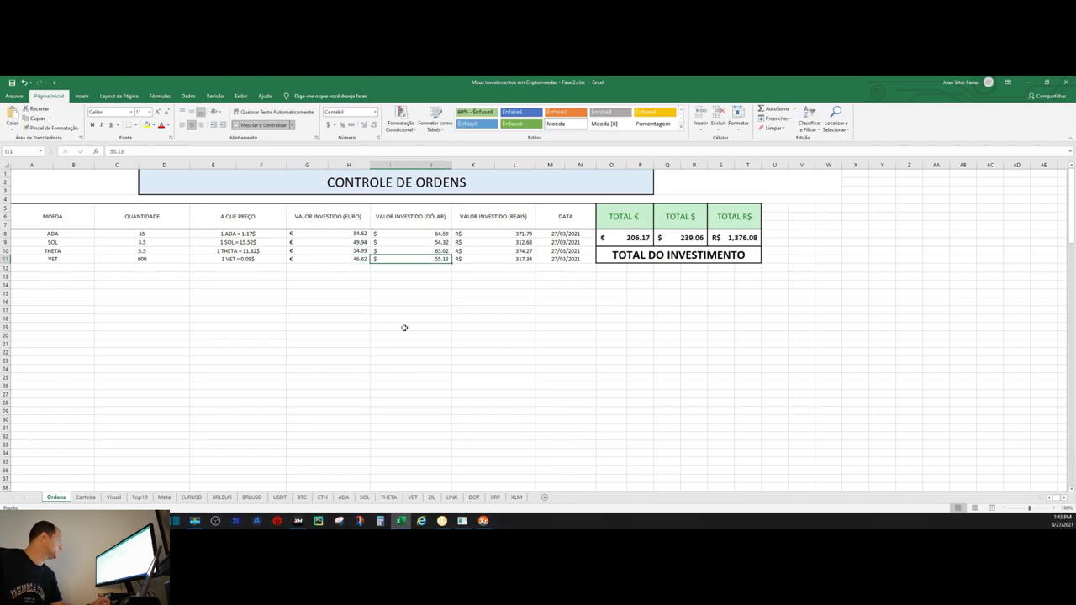
left_click(440, 336)
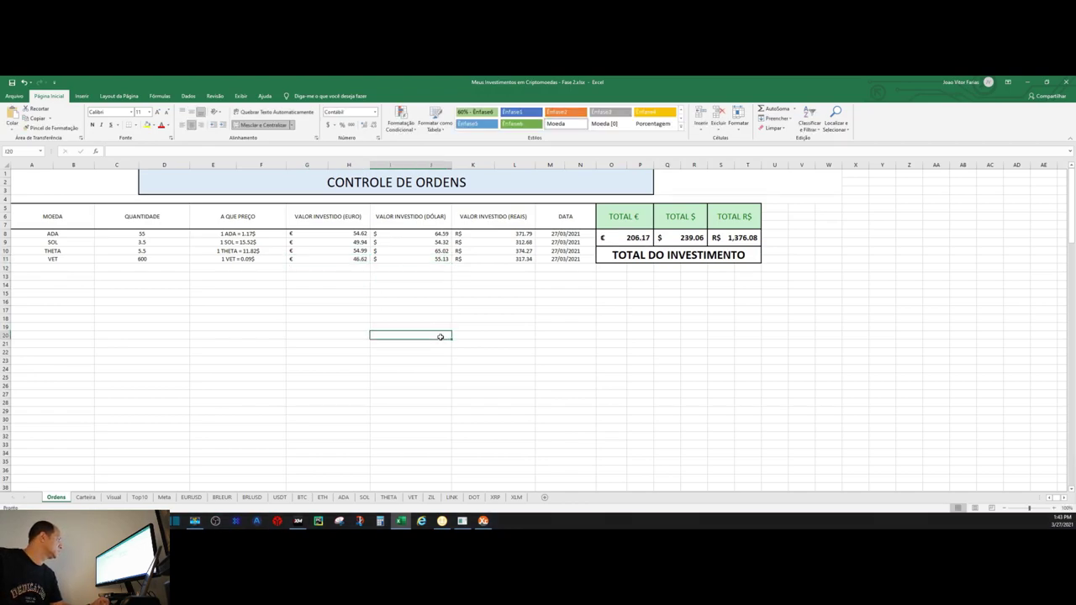
left_click(86, 498)
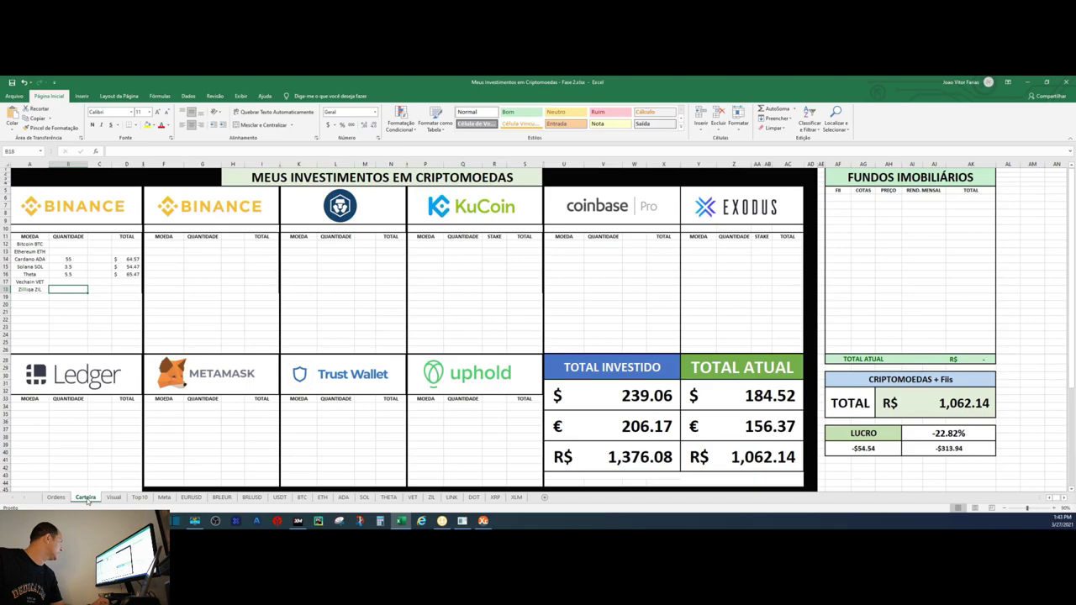
Give Vechain VET 600 units on Carteira with total =B17*VET Price ($55.62)
left_click(56, 498)
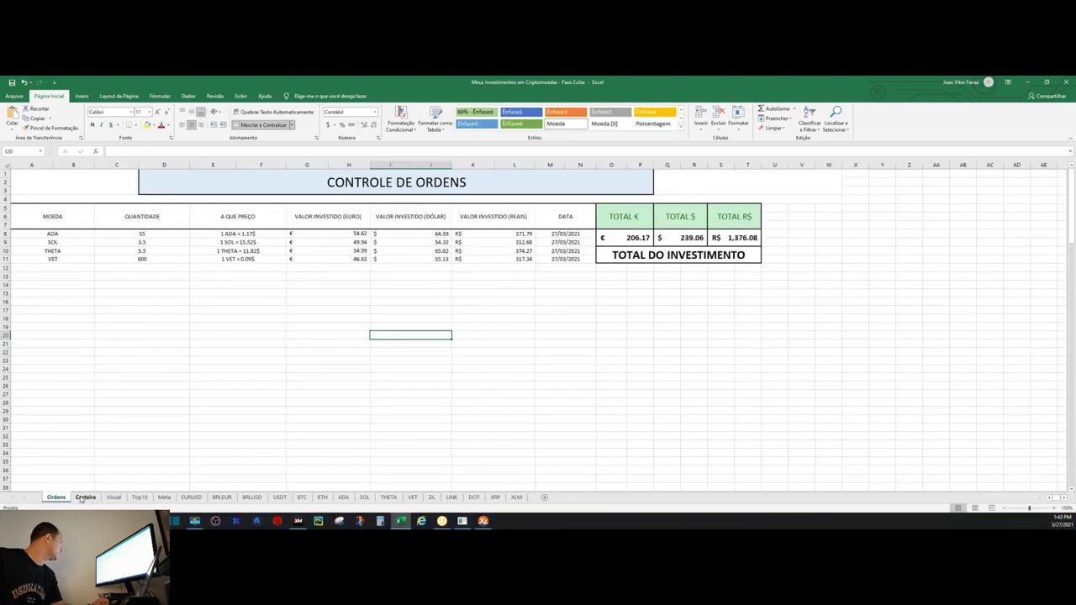
left_click(84, 498)
left_click(77, 283)
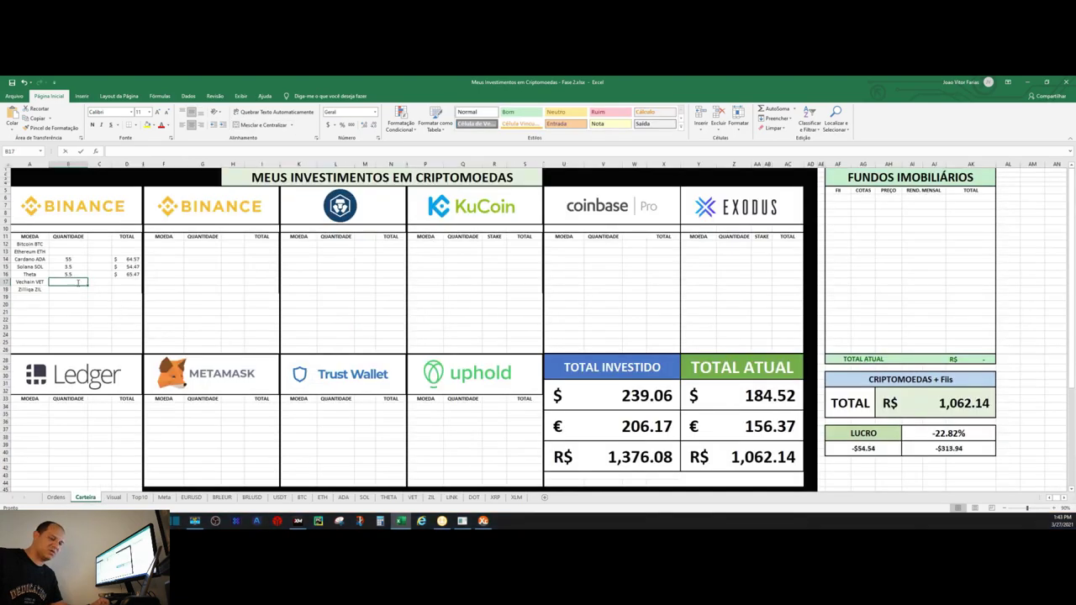
type("600")
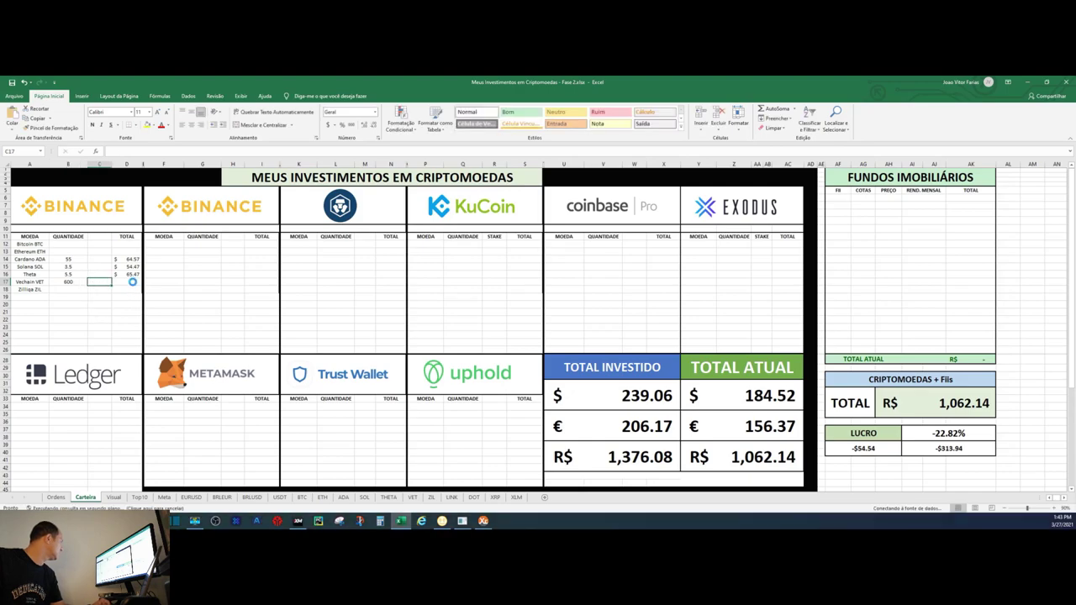
left_click(132, 281)
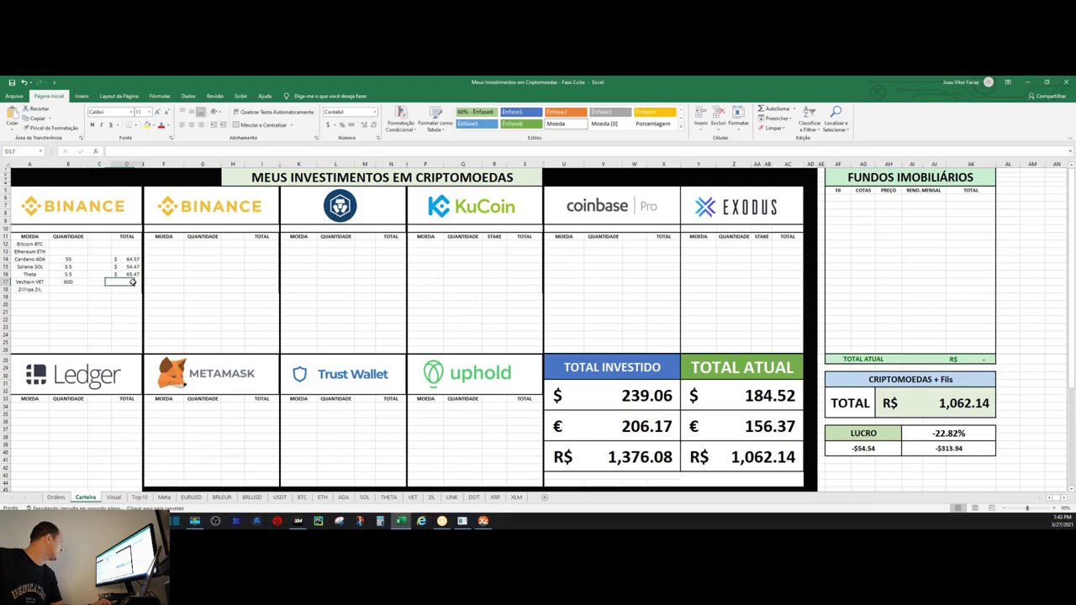
type("=")
left_click(71, 283)
type("*")
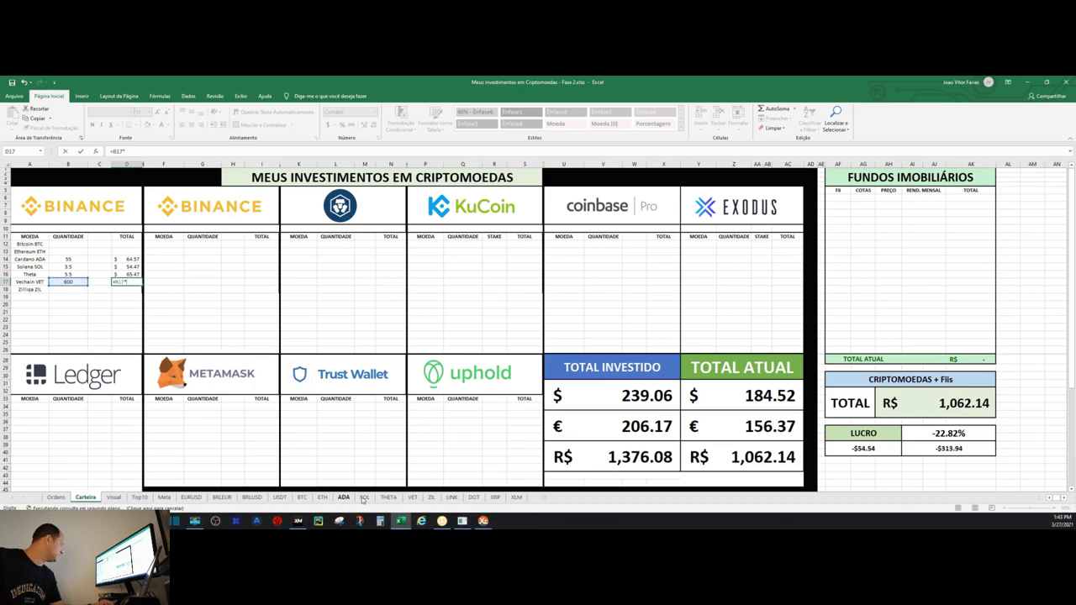
left_click(412, 497)
left_click(80, 181)
key("Return")
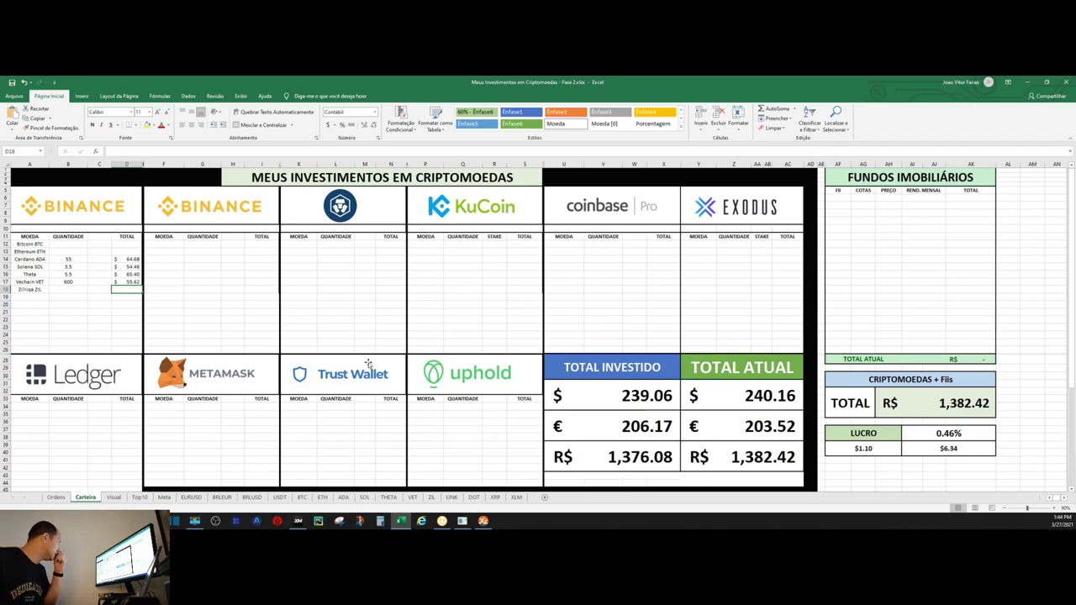
left_click(114, 498)
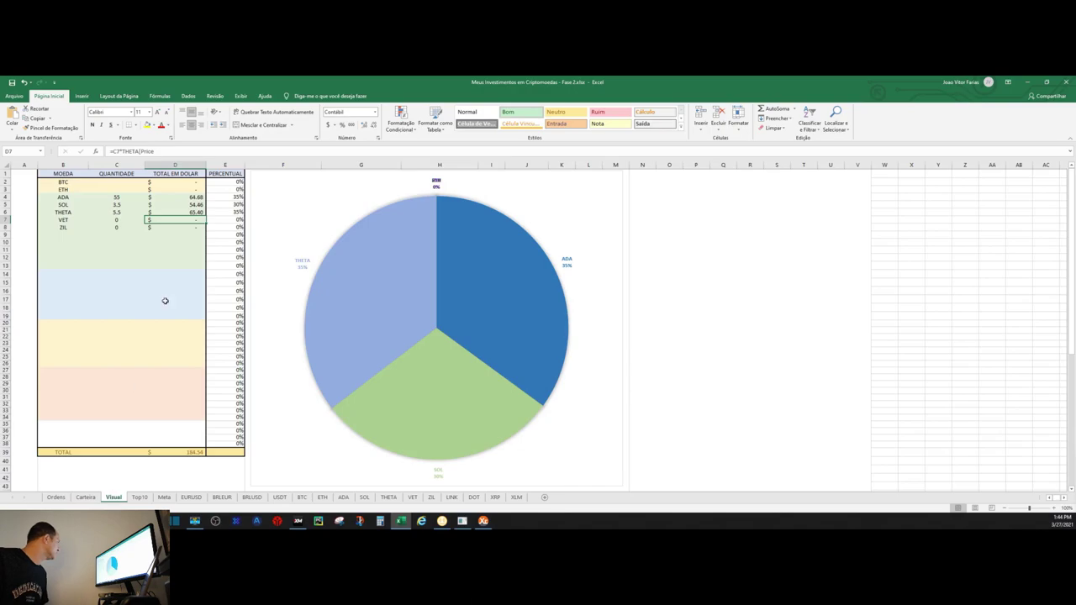
Enter VET's quantity 600 in Visual C7 and its total =C7*VET!Price ($55.62)
left_click(115, 222)
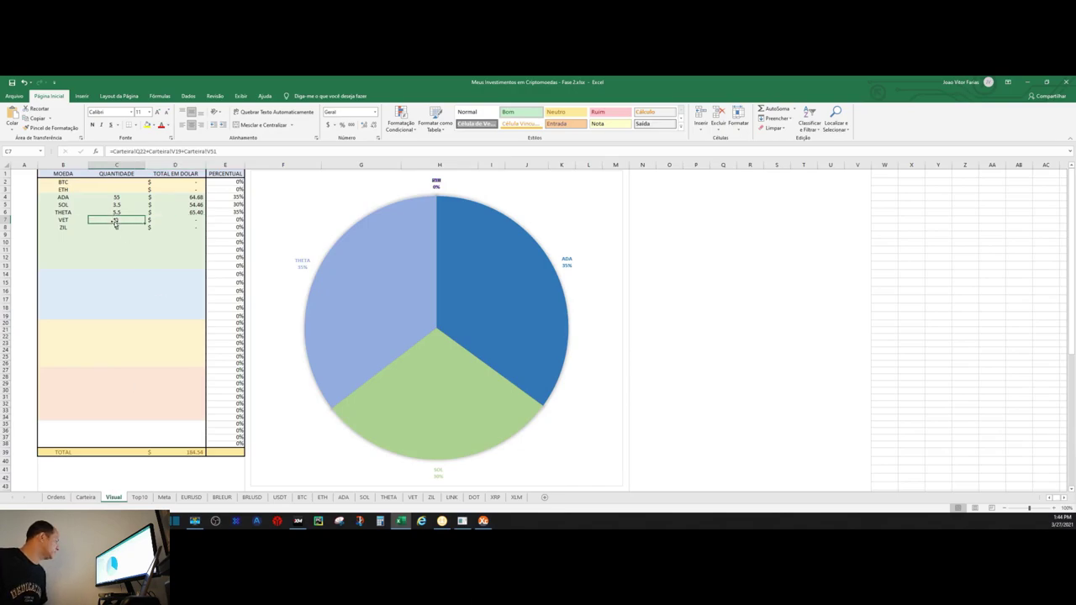
type("600")
key("Return")
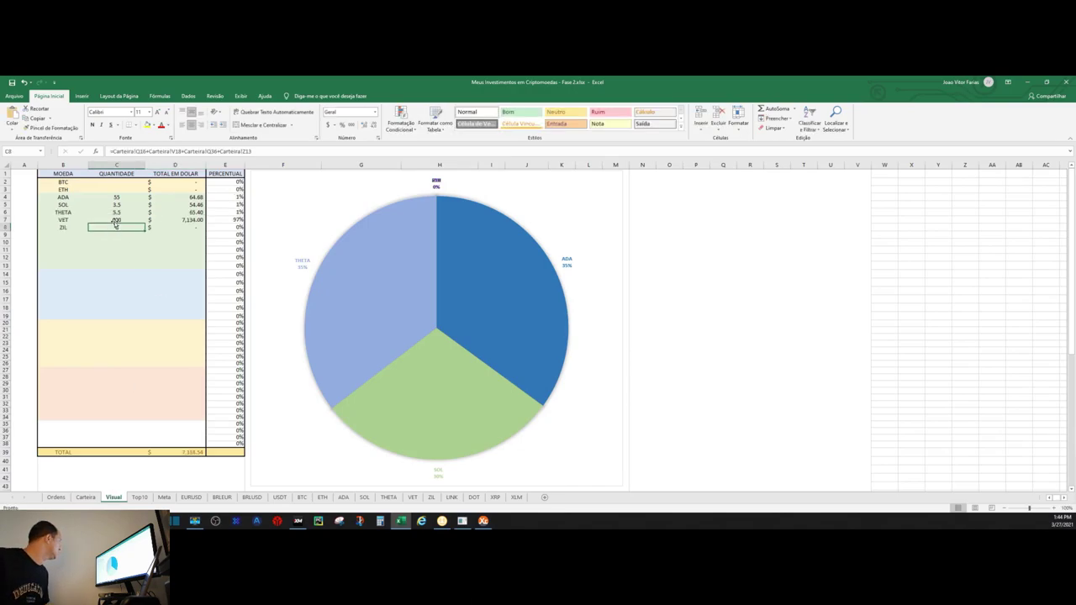
left_click(189, 219)
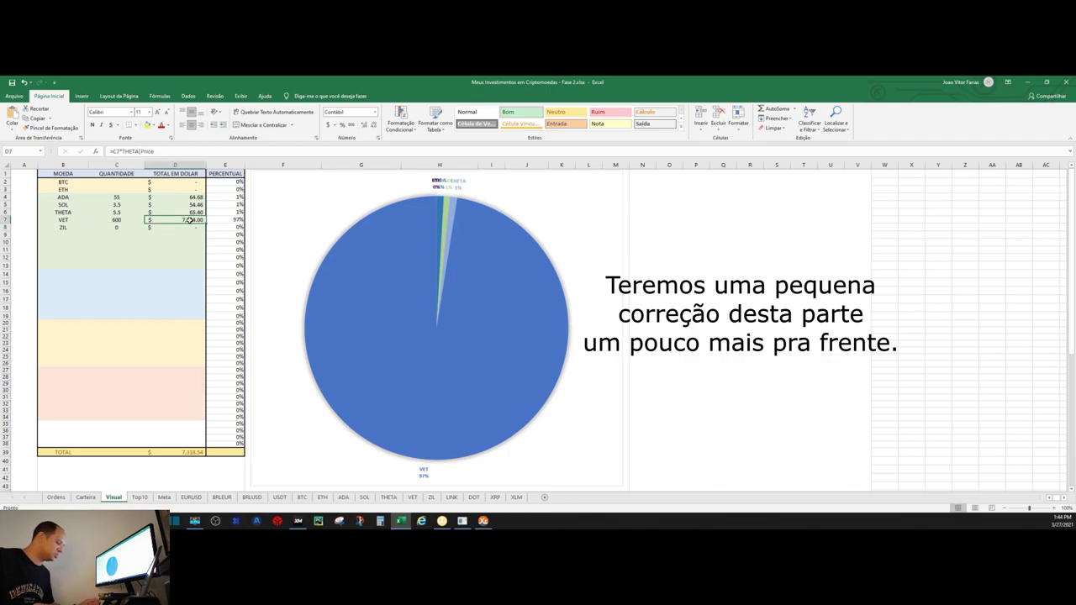
type("=")
left_click(121, 220)
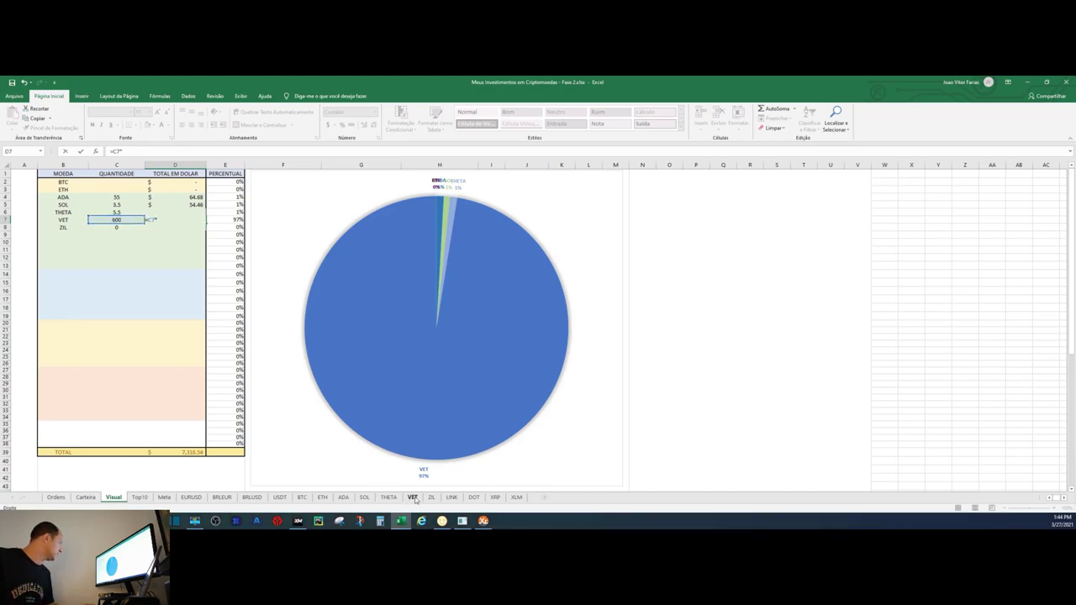
left_click(412, 497)
left_click(84, 182)
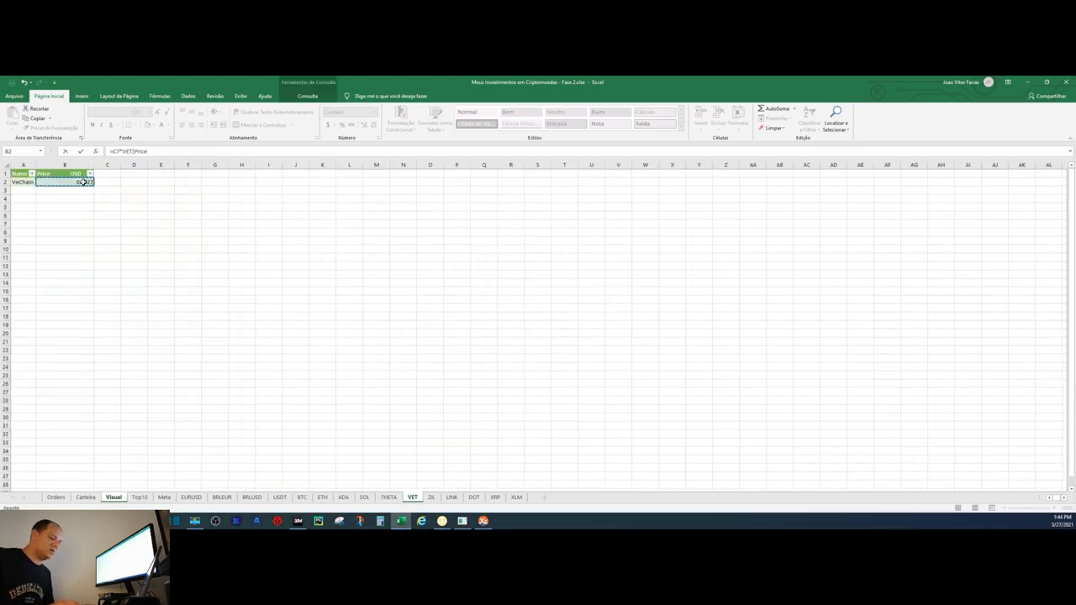
key("Return")
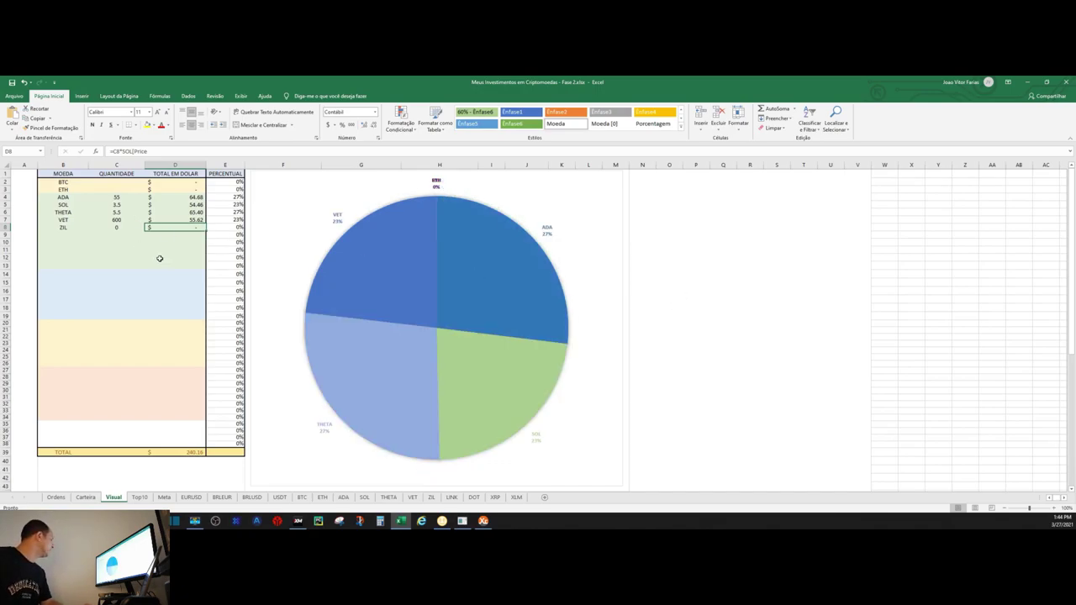
left_click(140, 497)
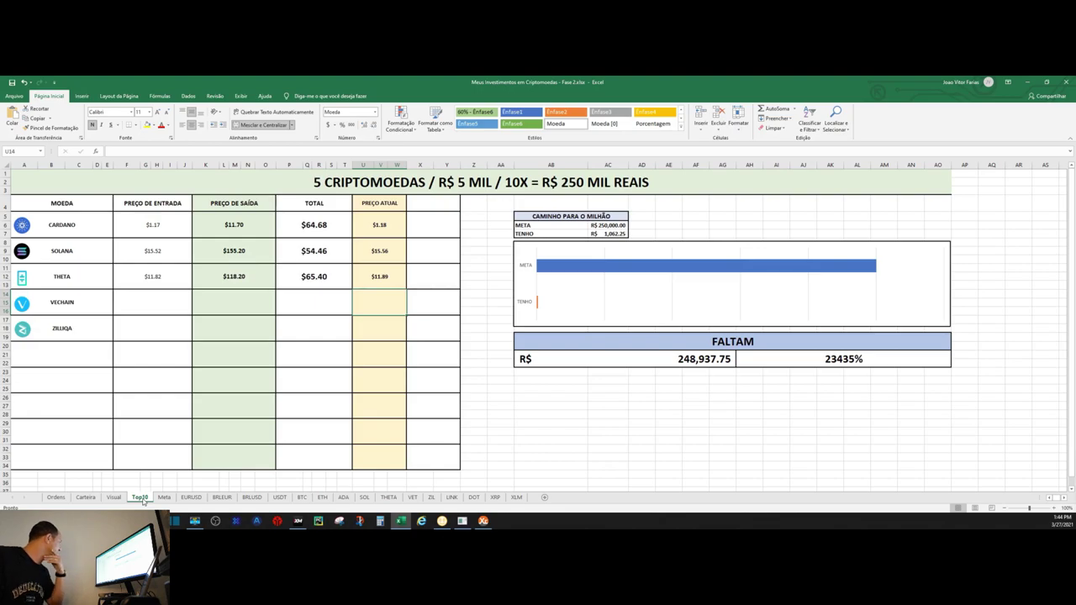
Give VECHAIN an entry price of $0.09 in F14 and an exit price of ten times entry
left_click(157, 305)
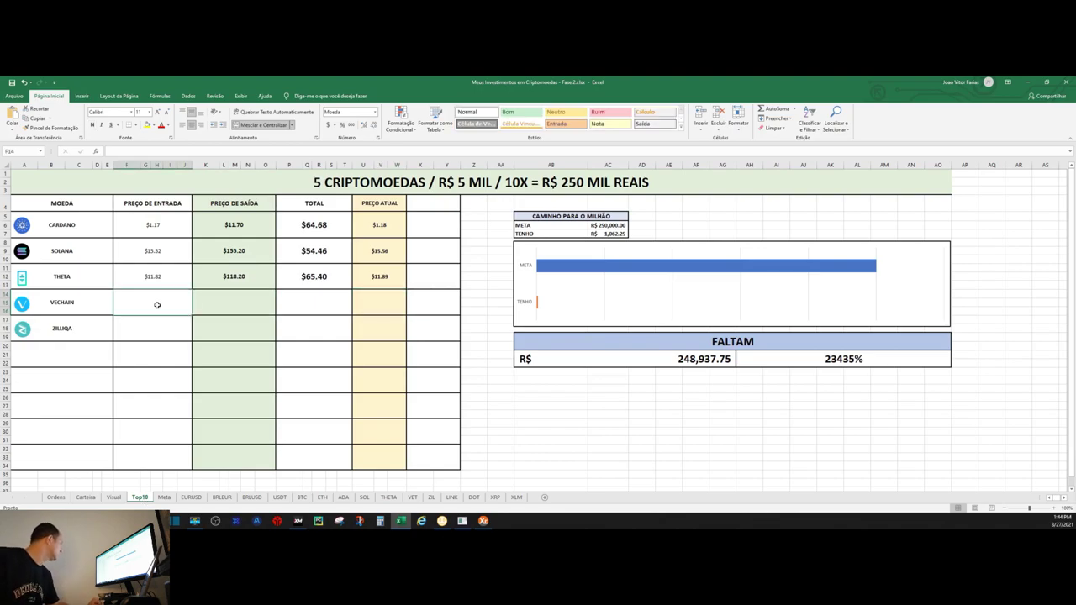
left_click(67, 498)
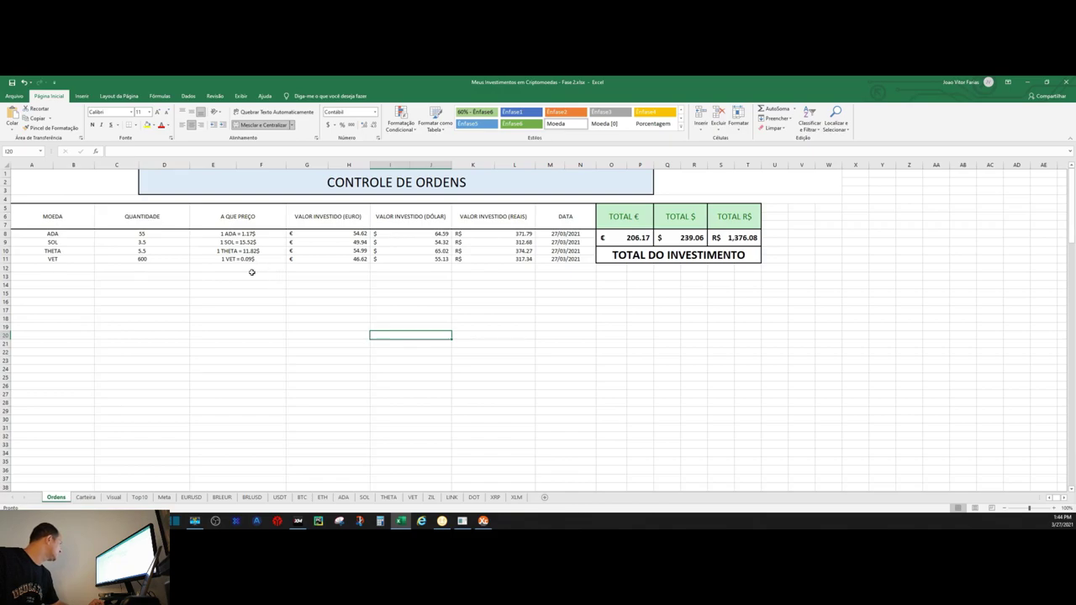
left_click(138, 498)
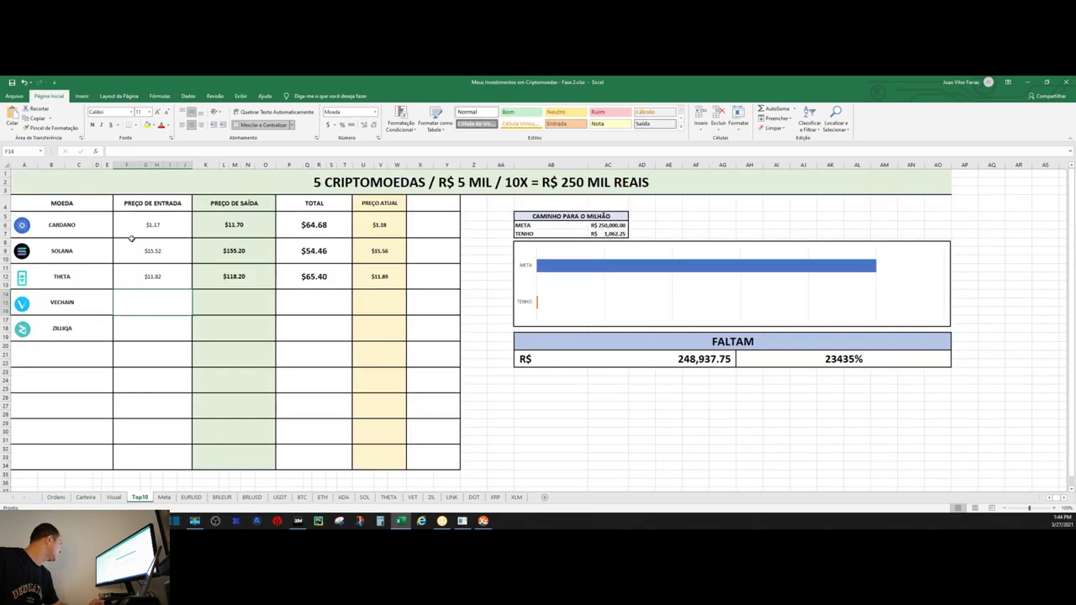
type("0.09")
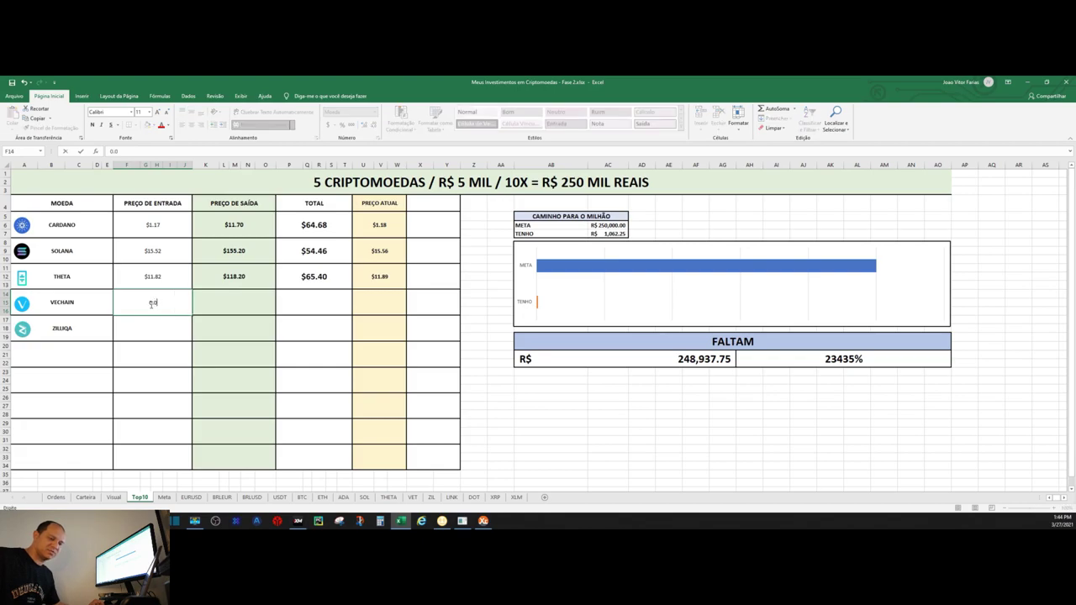
key("Tab")
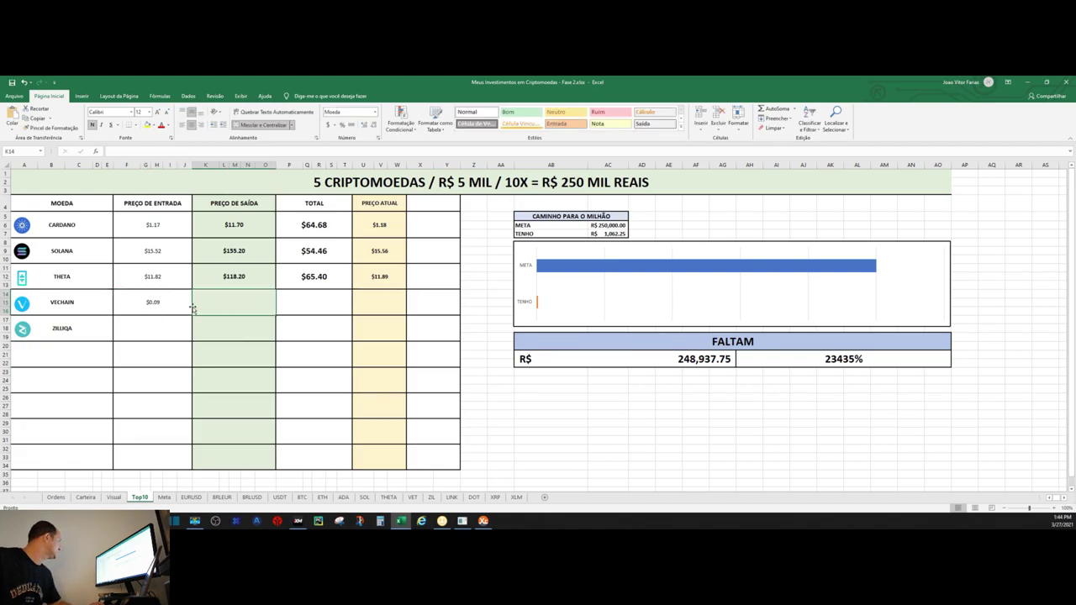
type("=")
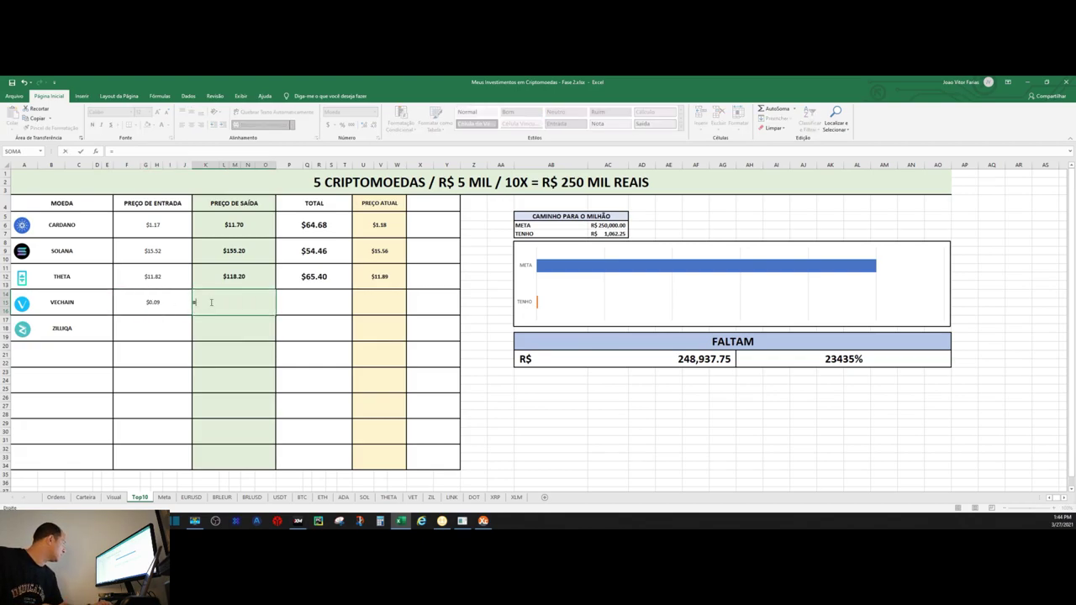
left_click(172, 305)
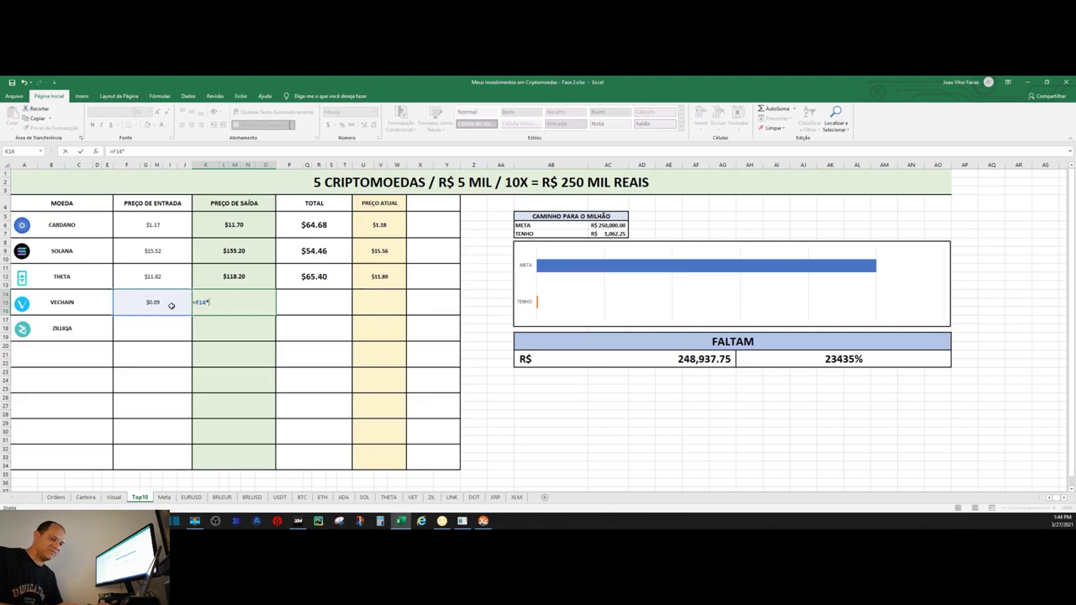
type("$0.90")
key("Return")
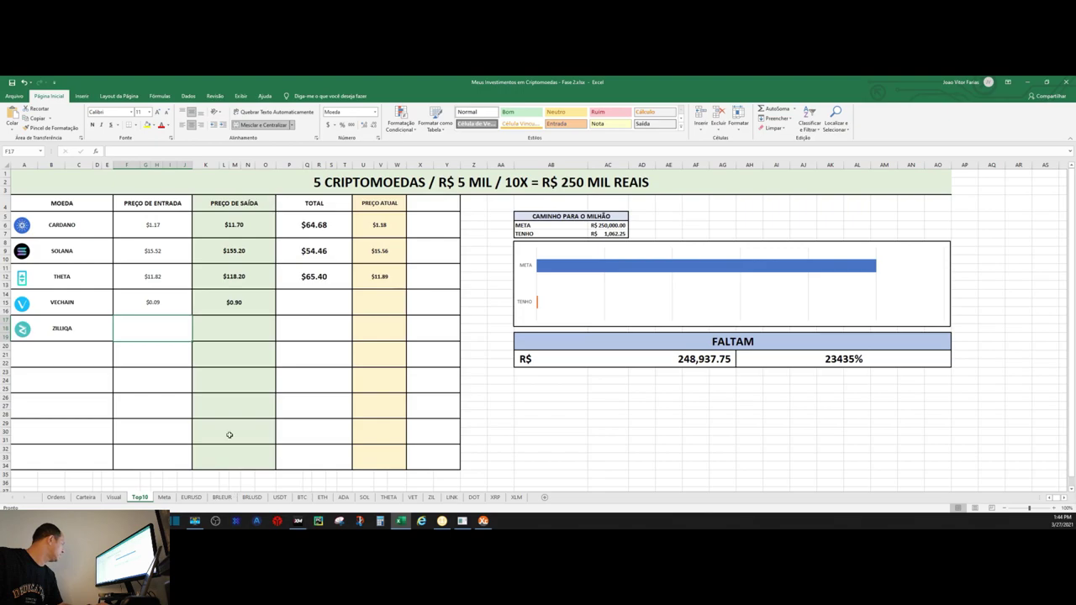
Link VECHAIN's total to Visual!D7 ($55.62) and its current price to VET!B2
left_click(305, 301)
type("=")
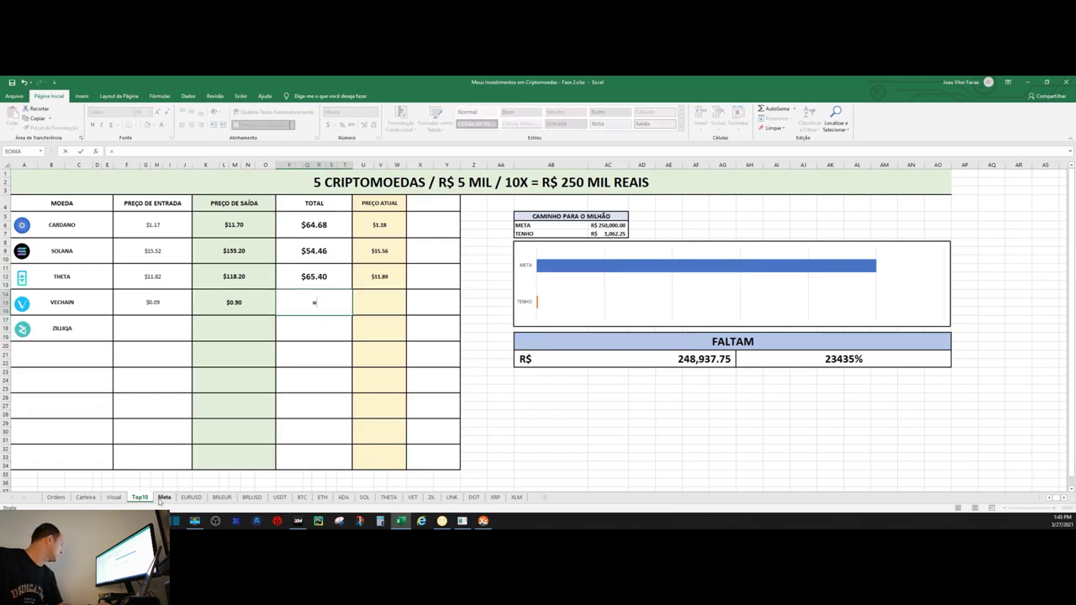
left_click(113, 497)
left_click(192, 221)
key("Return")
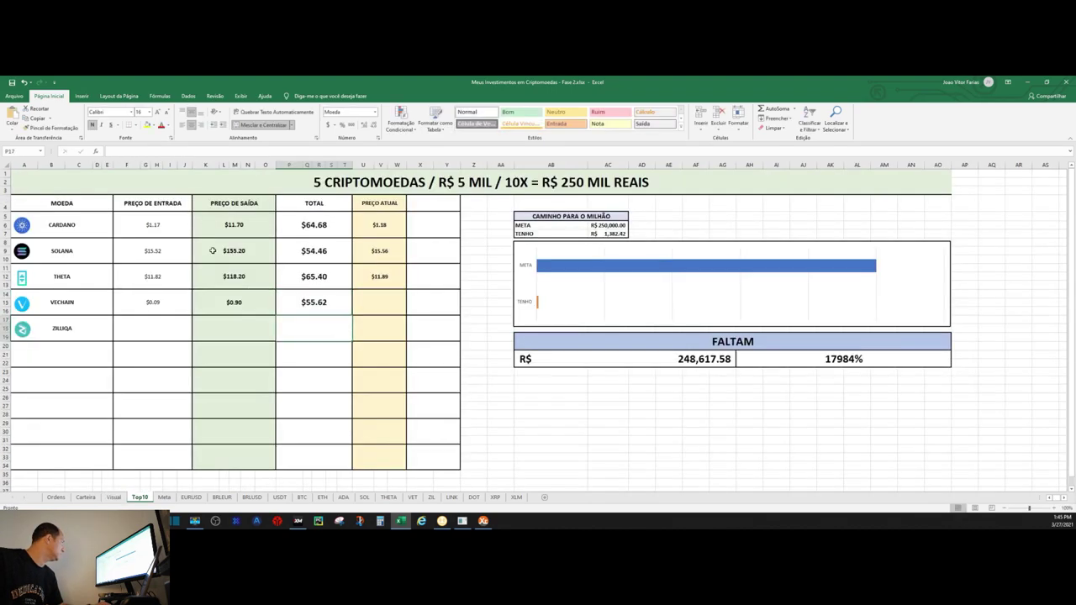
left_click(379, 301)
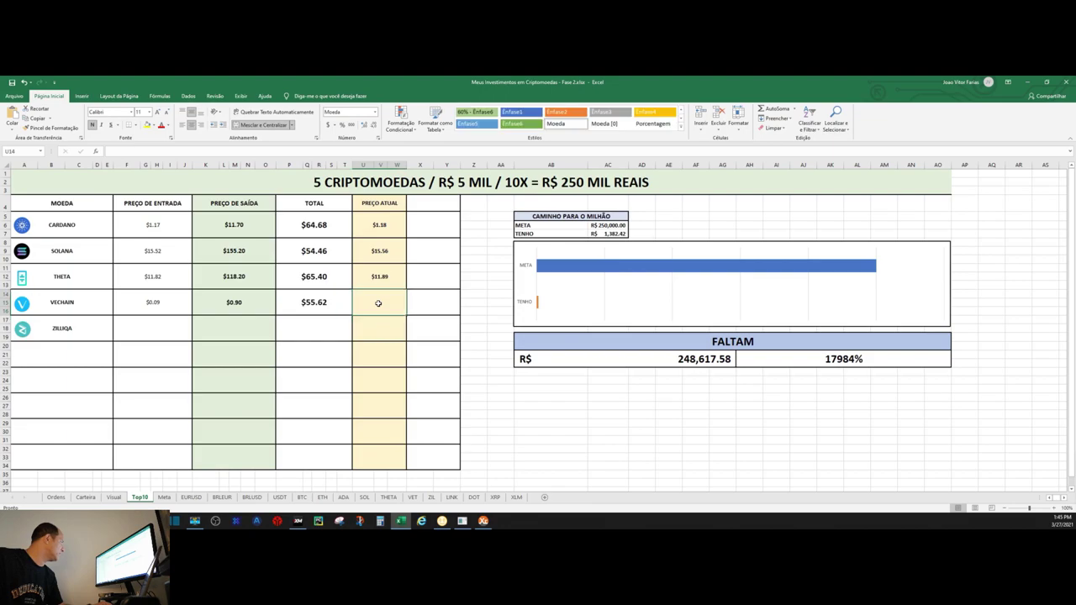
type("=")
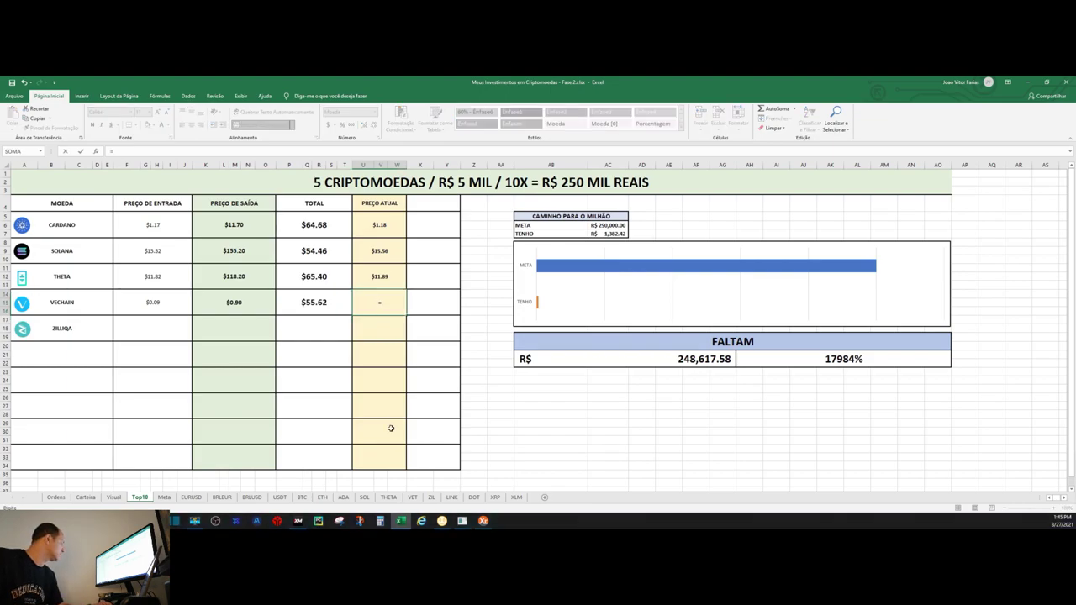
left_click(412, 497)
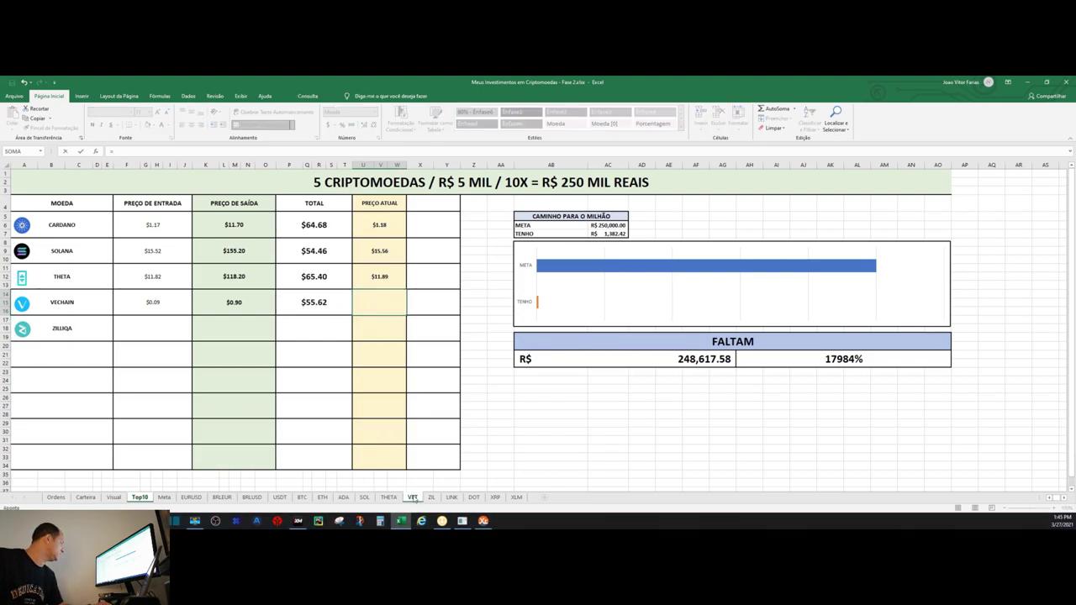
left_click(79, 183)
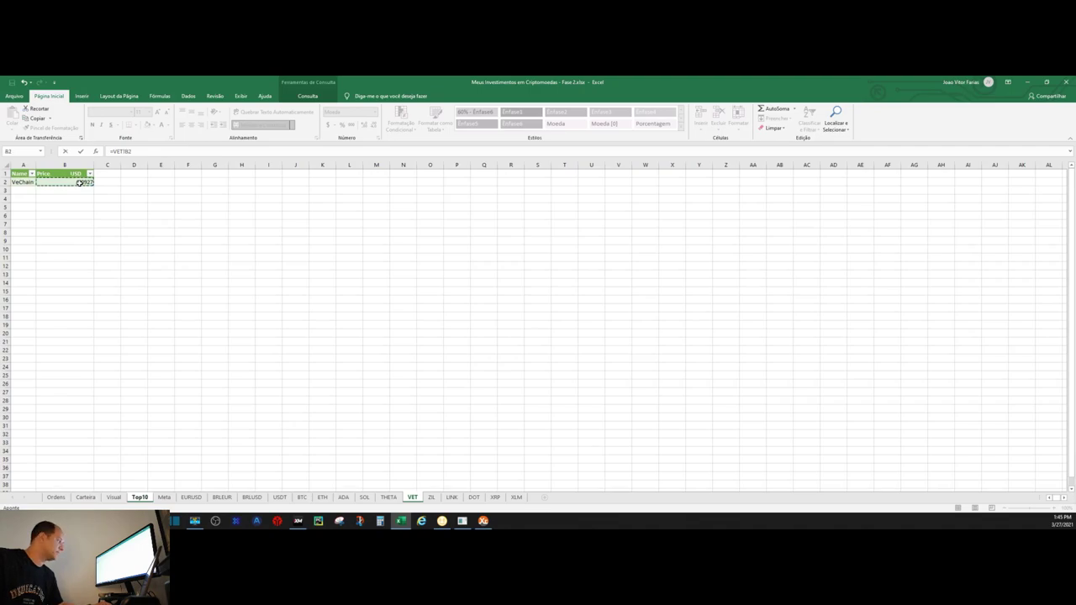
key("Return")
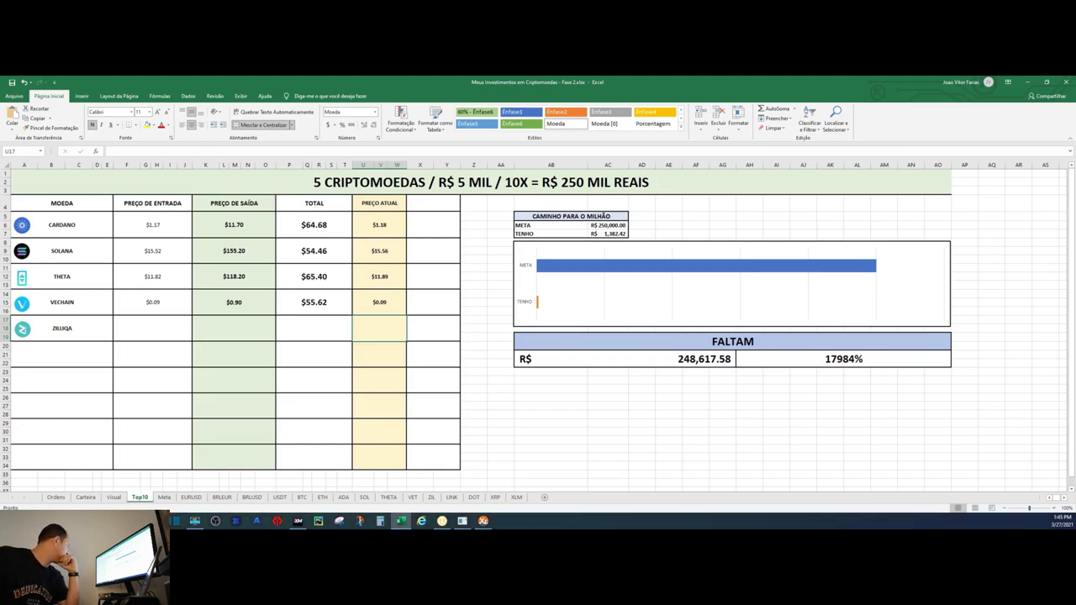
left_click(210, 476)
key("ctrl+shift+Tab")
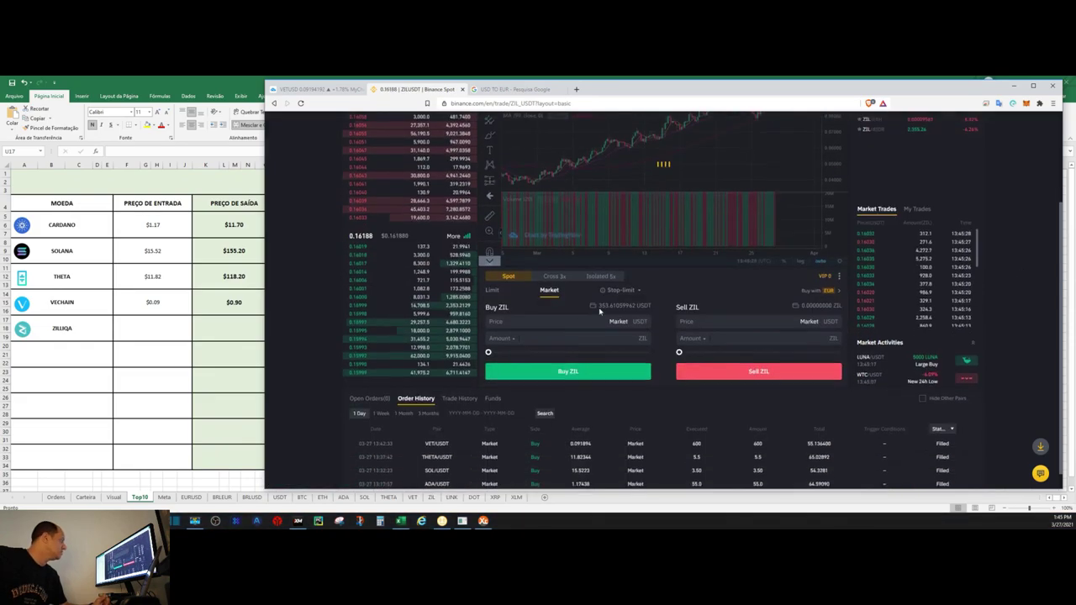
After trying limit amounts, place a 450 ZIL market buy on the ZIL/USDT page
left_click(492, 289)
left_click_drag(489, 349, 512, 348)
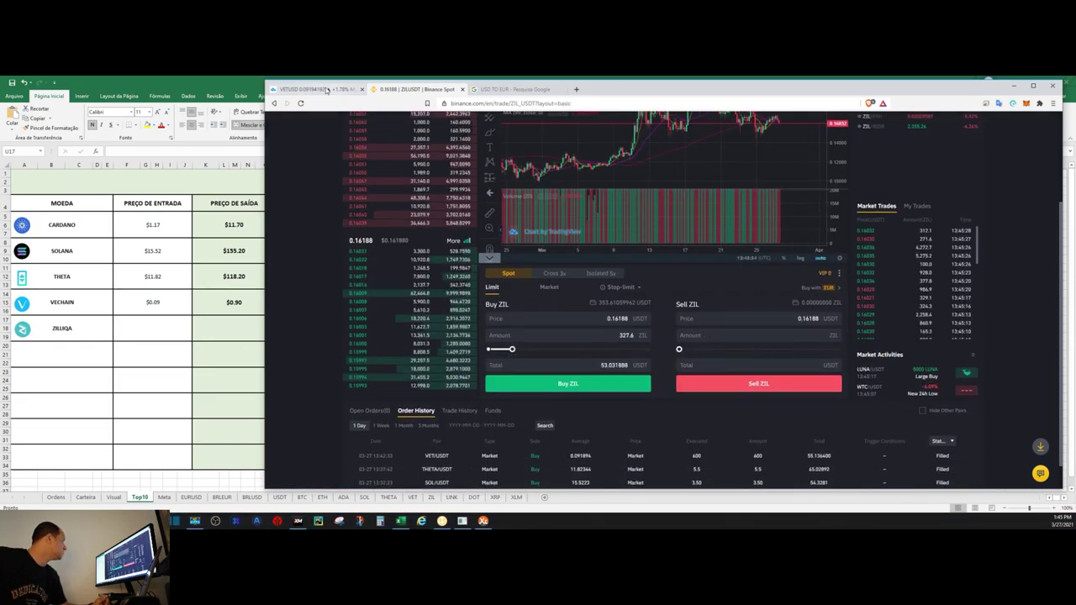
left_click(334, 88)
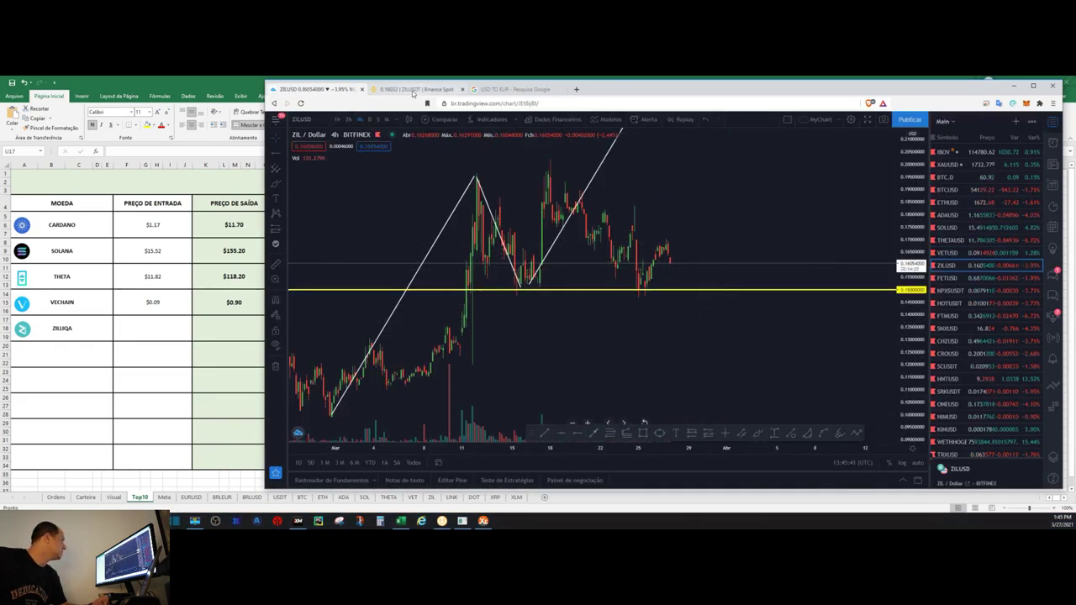
left_click(413, 91)
left_click_drag(511, 348, 518, 348)
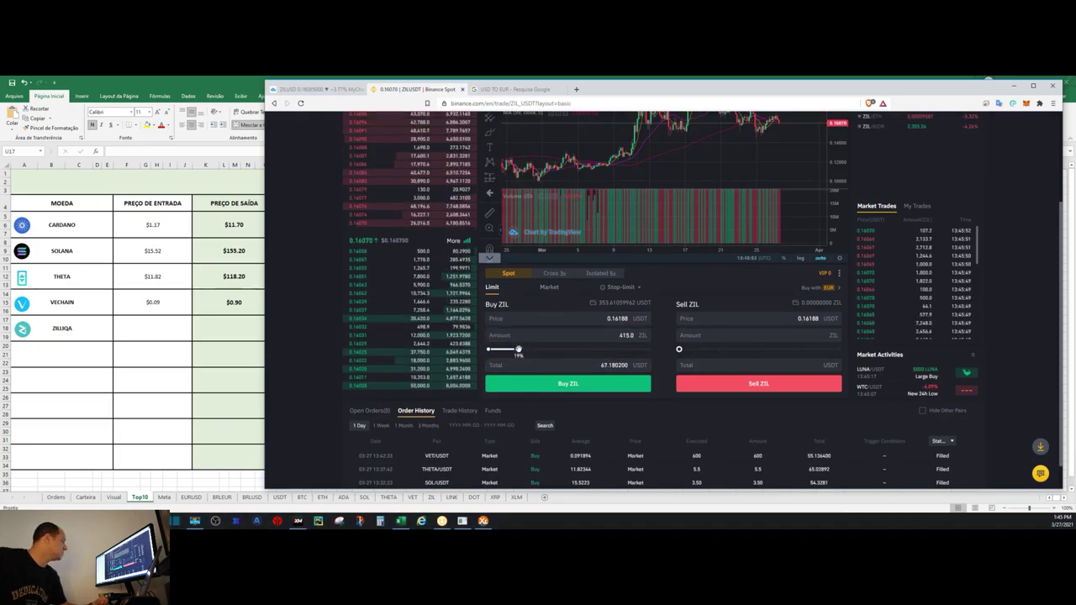
left_click(549, 286)
left_click(611, 335)
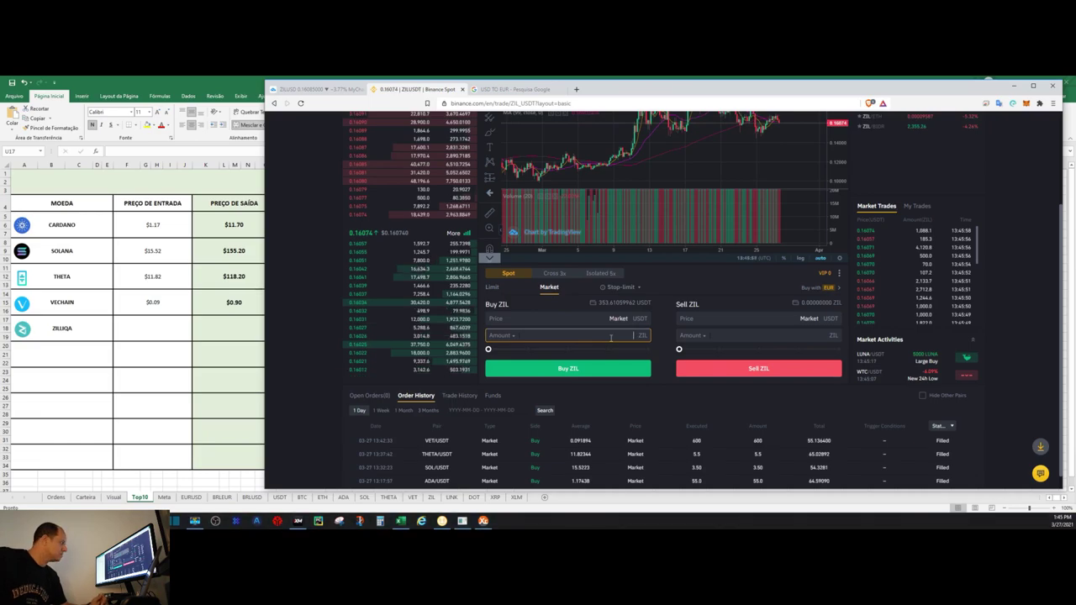
type("450")
left_click(611, 370)
scroll(629, 427, "down", 1)
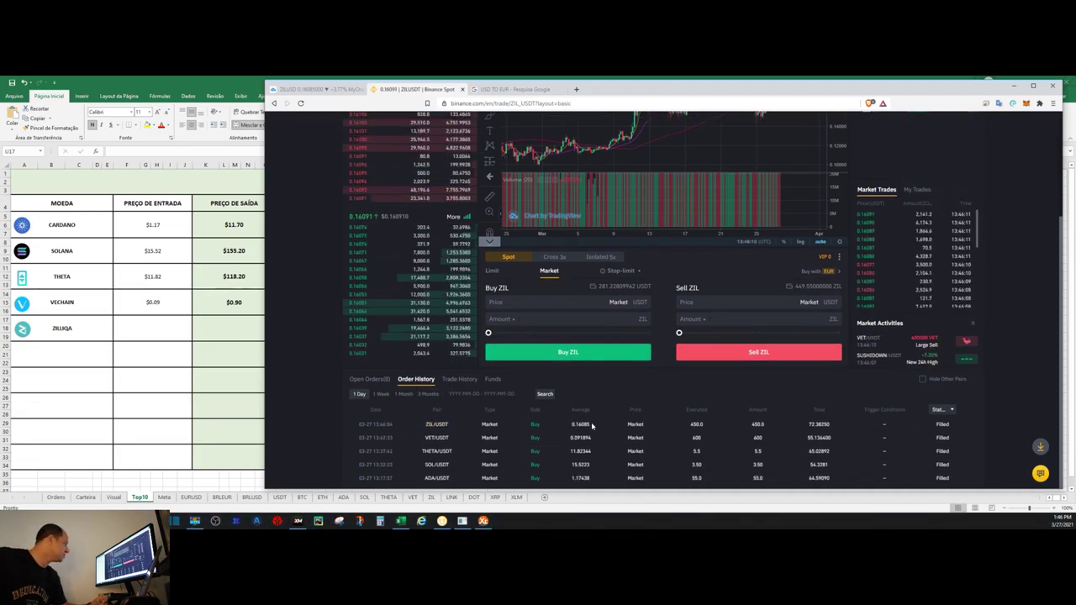
key("alt+Tab")
Start a new Ordens row: coin ZIL, quantity 450, price note '1 ZIL = 0.16$'
left_click(56, 497)
type("ZIL")
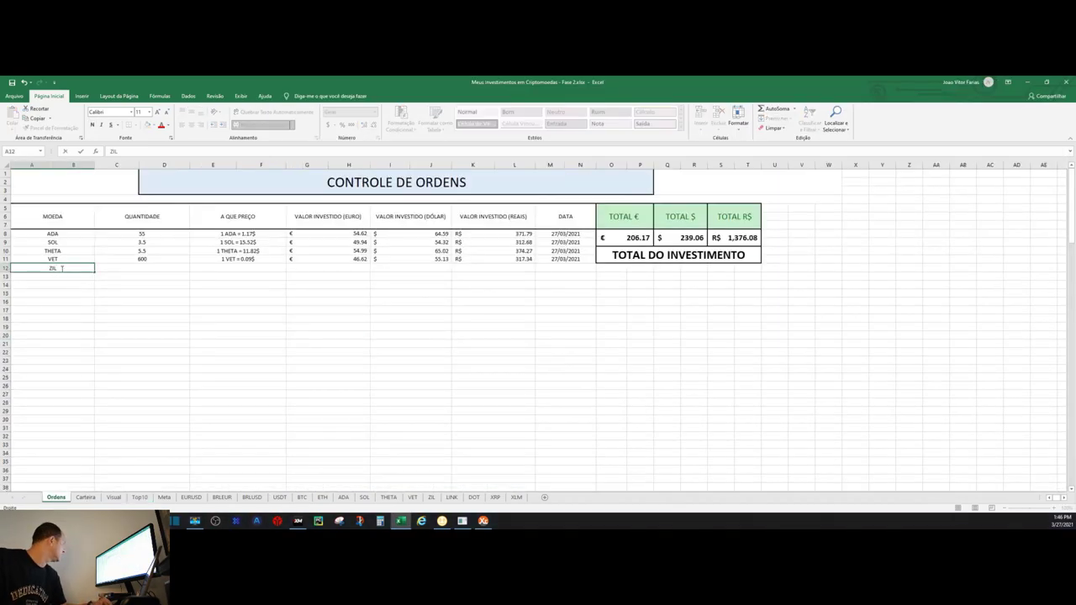
key("Tab")
type("450")
key("Tab")
type("1 ZIL =")
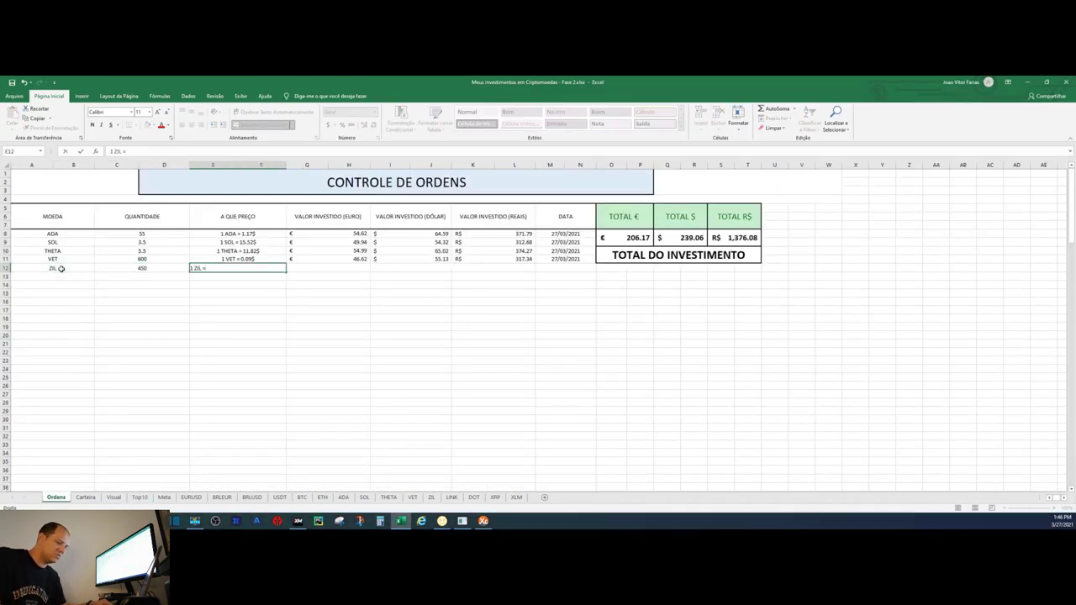
type(" 0.16$")
key("Tab")
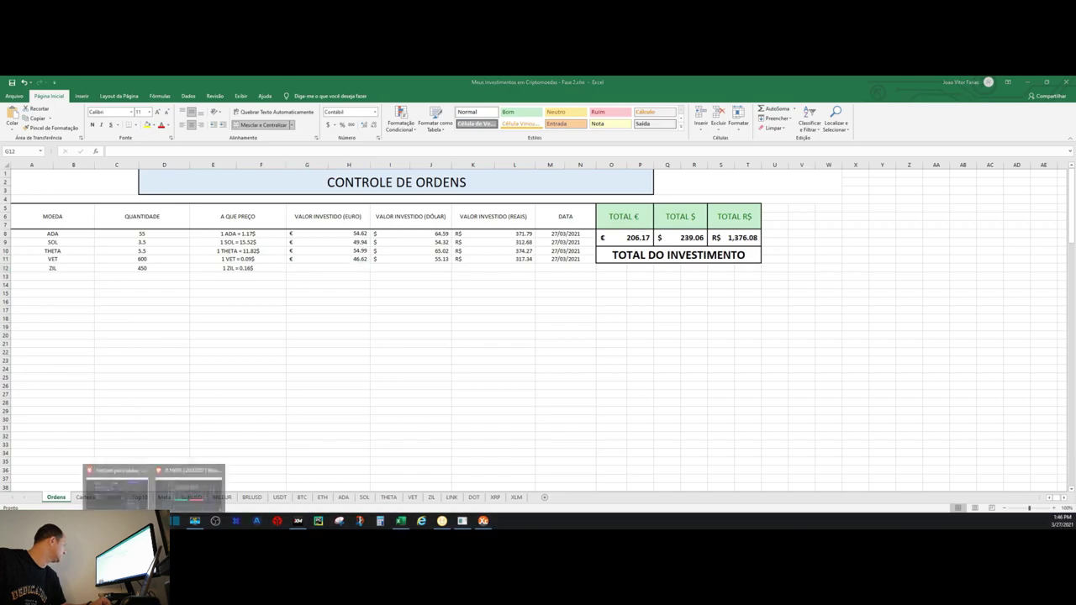
Enter 72.38 as the ZIL row's dollar amount, checked against the Binance order
key("alt+Tab")
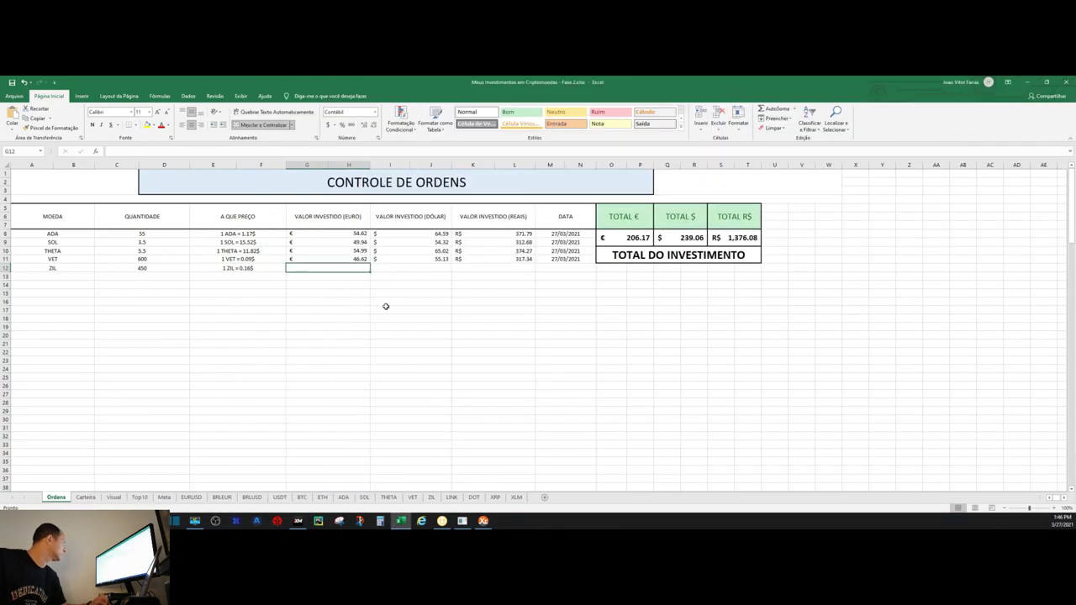
key("alt+Tab")
left_click(436, 266)
type("72.38")
key("Tab")
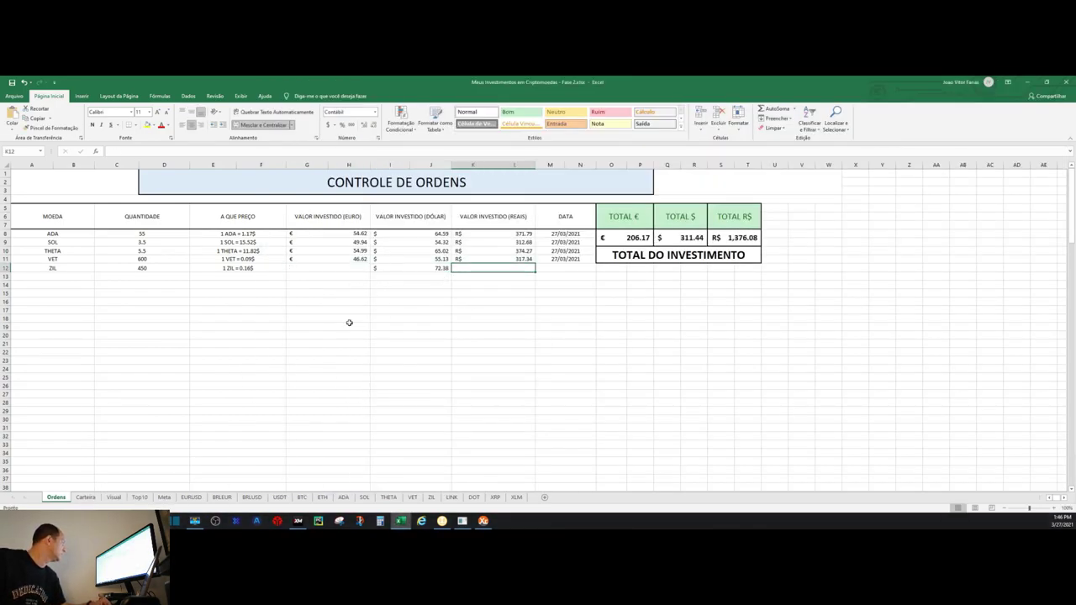
Convert $72 to euros and enter 61.21 as the ZIL euro amount
key("alt+Tab")
left_click(514, 89)
left_click(345, 243)
type("72")
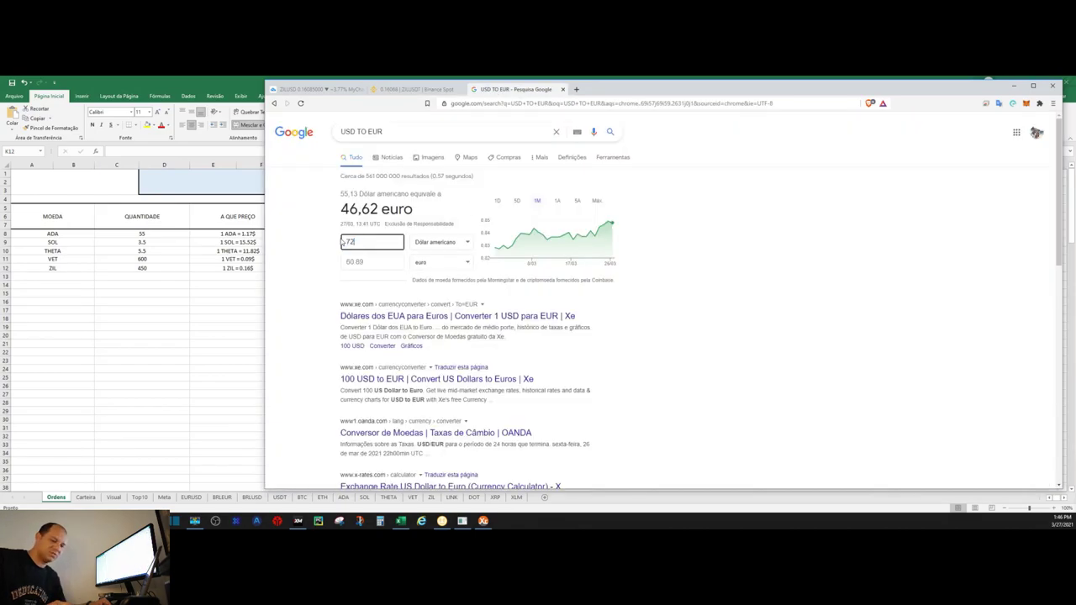
key("alt+Tab")
left_click(354, 267)
type("61.21")
key("Tab")
key("Tab")
Enter the real amount R$416.63 and the order date 27/03/2021 for ZIL
key("alt+Tab")
left_click(433, 262)
left_click(437, 379)
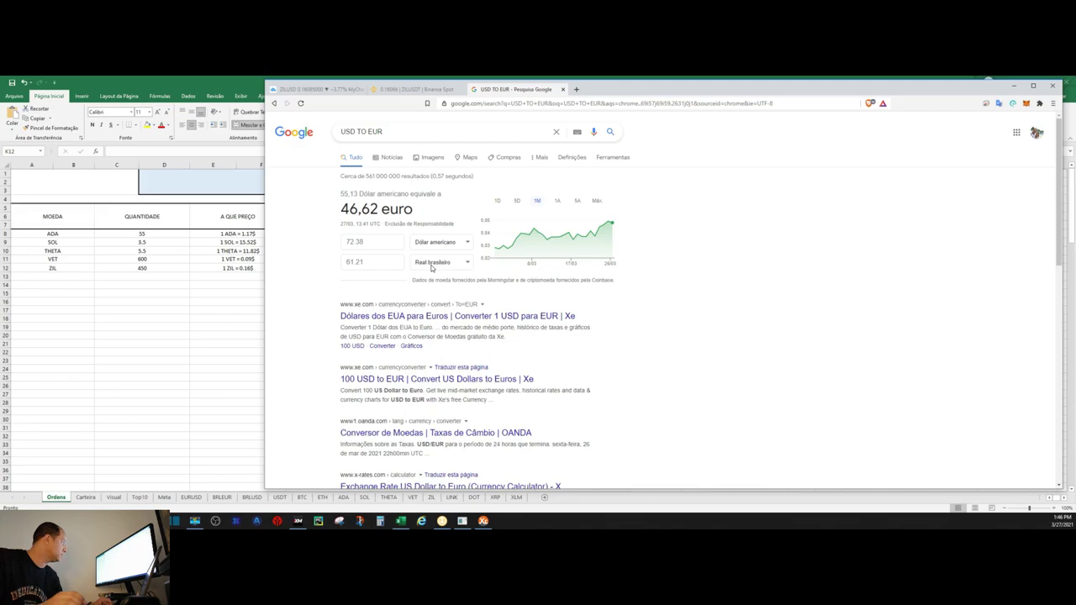
key("alt+Tab")
type("4")
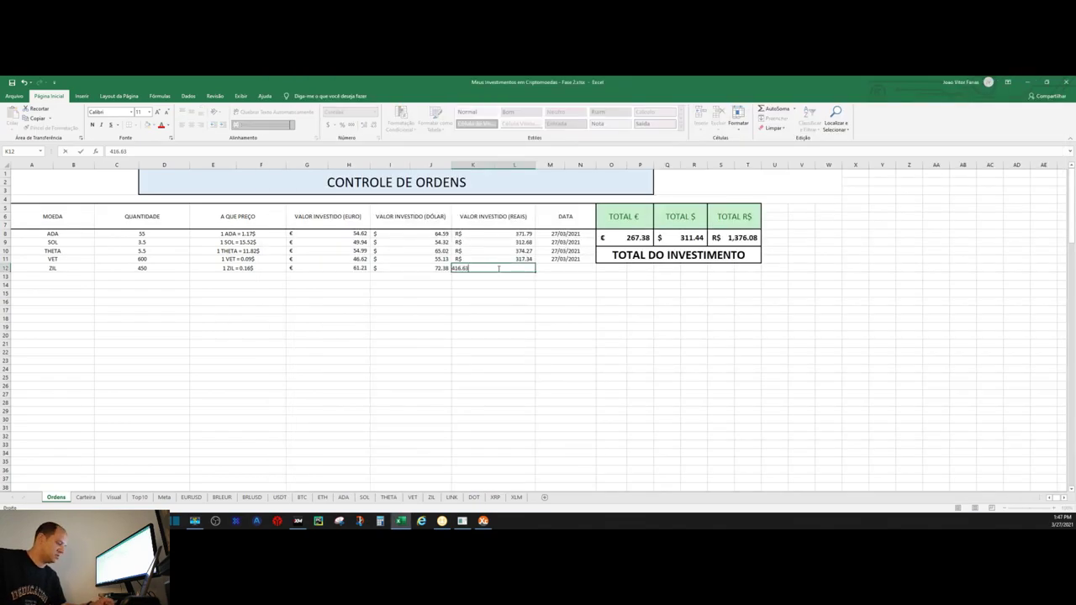
key("Tab")
type("27/")
type("2021")
key("Tab")
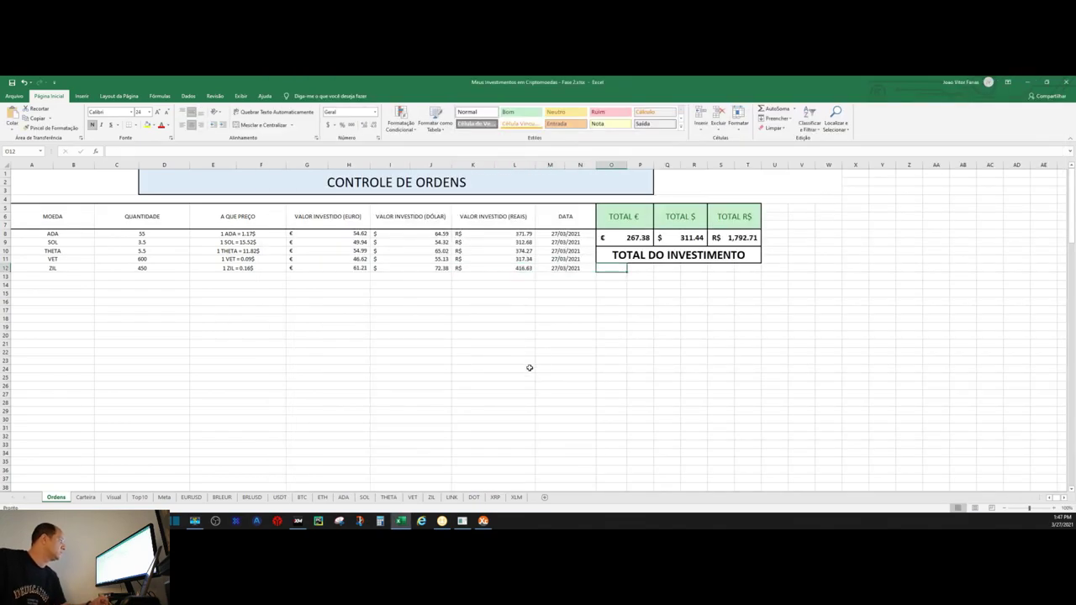
left_click(85, 497)
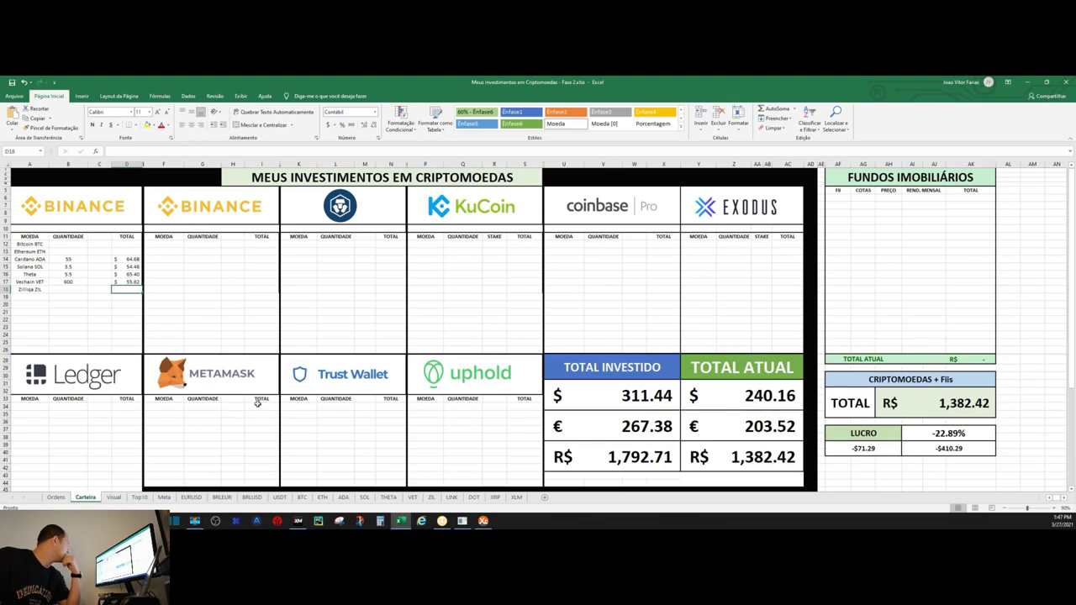
On Carteira, enter 450 in B18 and set D18 to B18 times the ZIL sheet price
left_click(75, 291)
type("450")
left_click(126, 289)
type("=")
left_click(68, 289)
type("*")
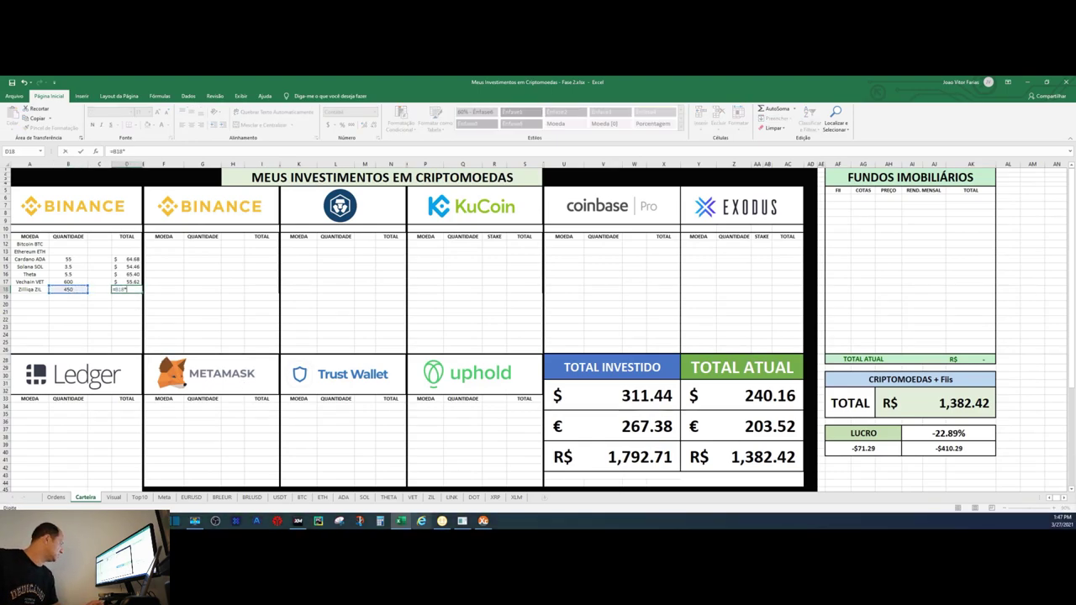
left_click(431, 497)
left_click(84, 181)
key("Return")
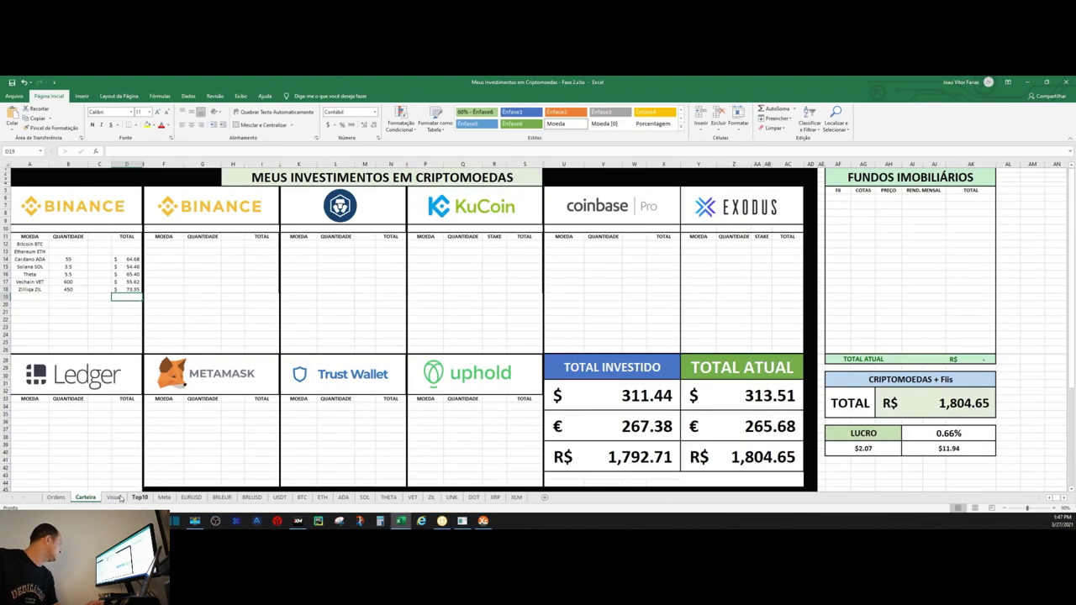
Fix Visual's ZIL total in D8 to use the ZIL price instead of SOL
left_click(114, 497)
left_click(179, 228)
type("=C8*SOL!Price")
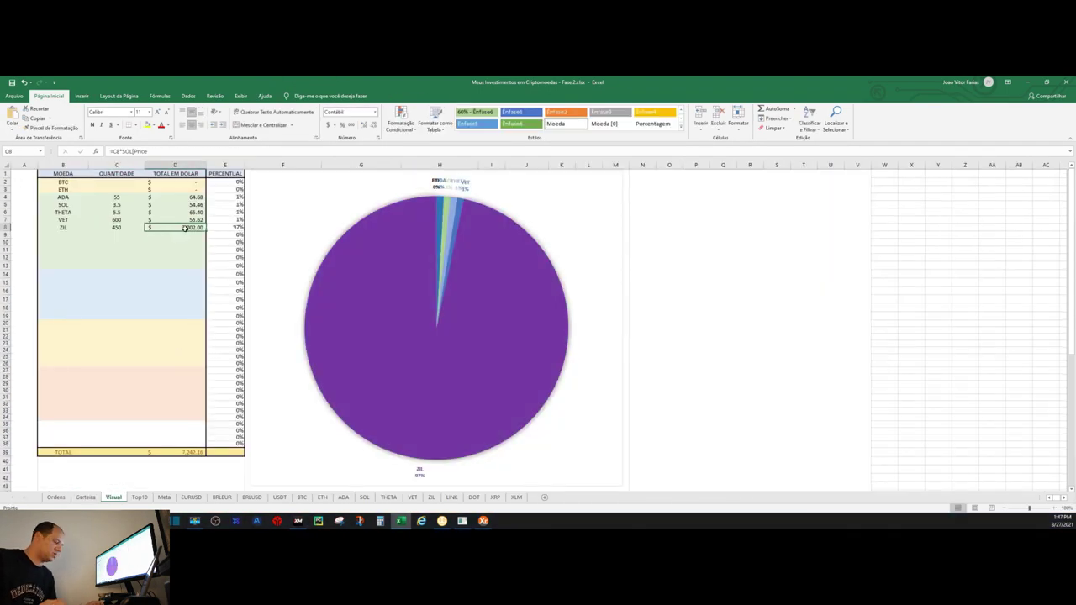
double_click(185, 228)
key("BackSpace")
key("BackSpace")
key("BackSpace")
left_click(432, 497)
left_click(84, 182)
key("Return")
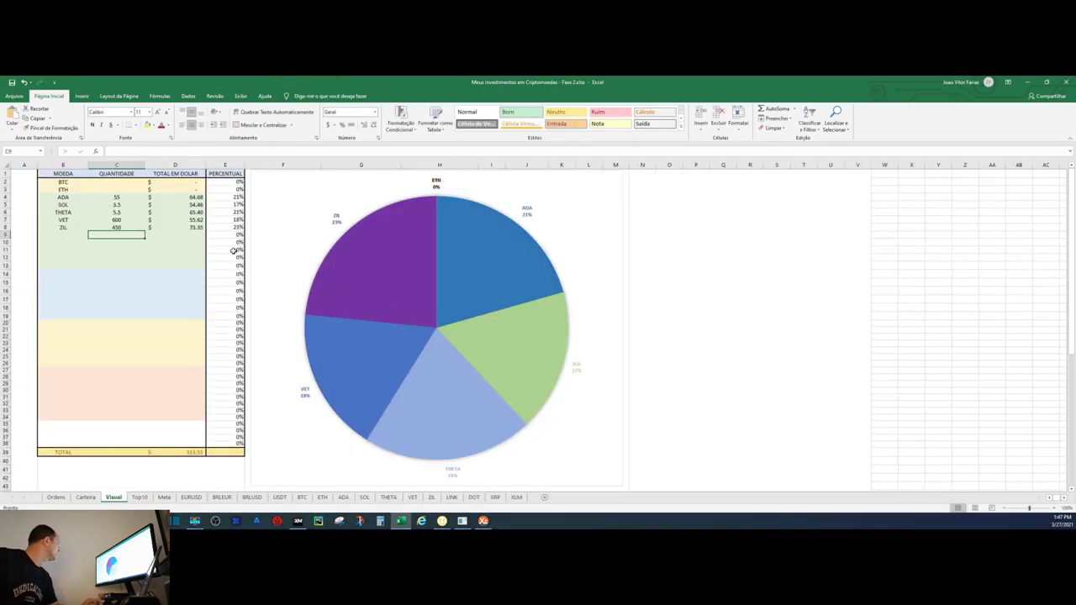
Enter $0.16 as Zilliqa's entry price on Top10
left_click(139, 497)
left_click(151, 329)
type("0.16")
key("Tab")
type("=")
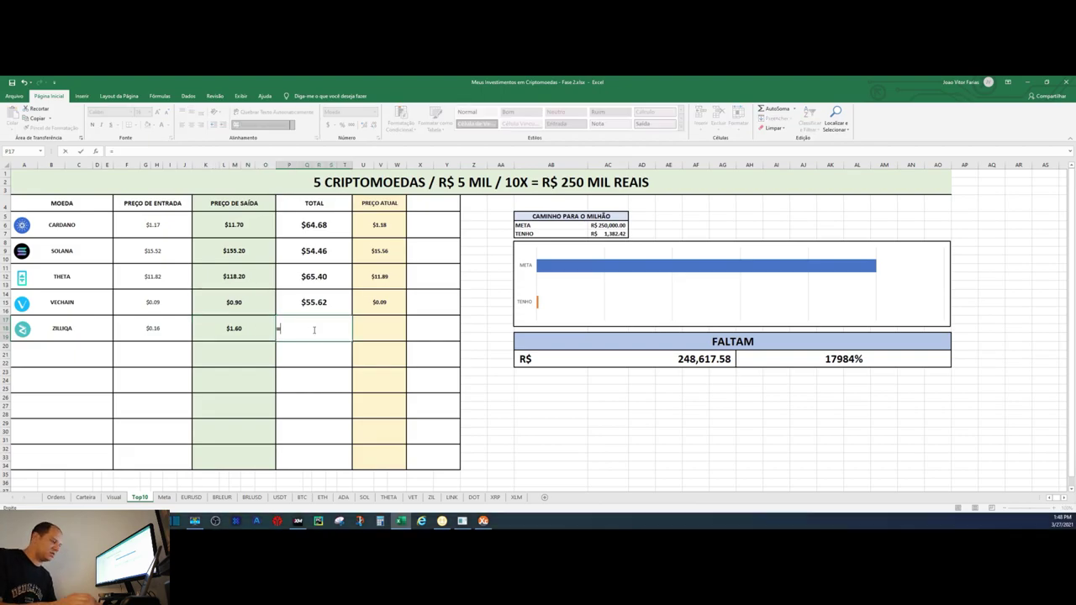
Link Zilliqa's Top10 total to Visual's ZIL total ($73.35) and its current price to the ZIL sheet
left_click(113, 497)
left_click(140, 497)
left_click(380, 328)
type("=")
left_click(431, 497)
left_click(84, 176)
key("Return")
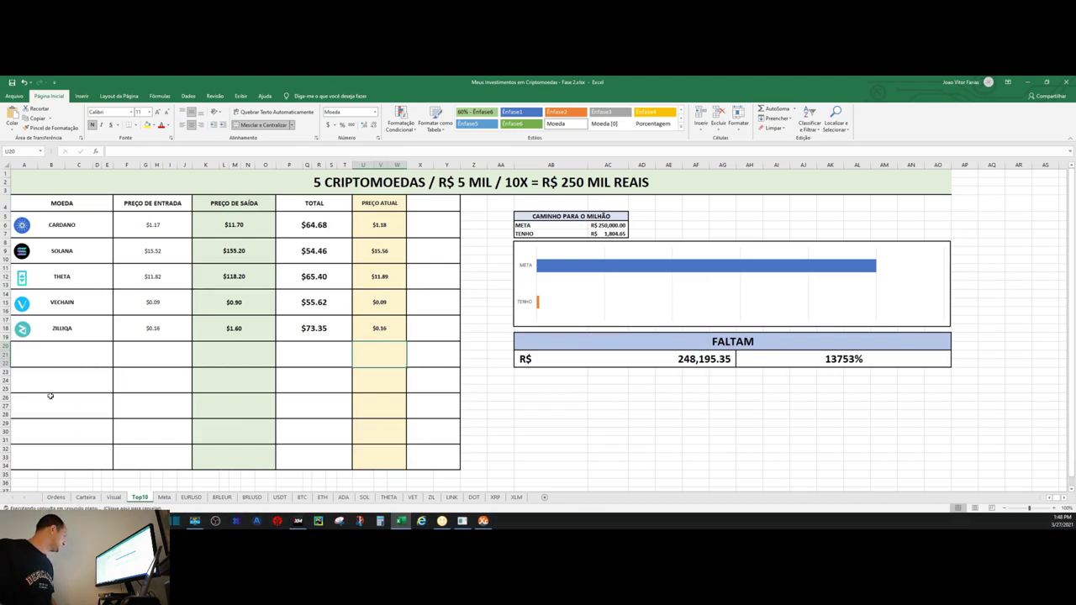
left_click(89, 497)
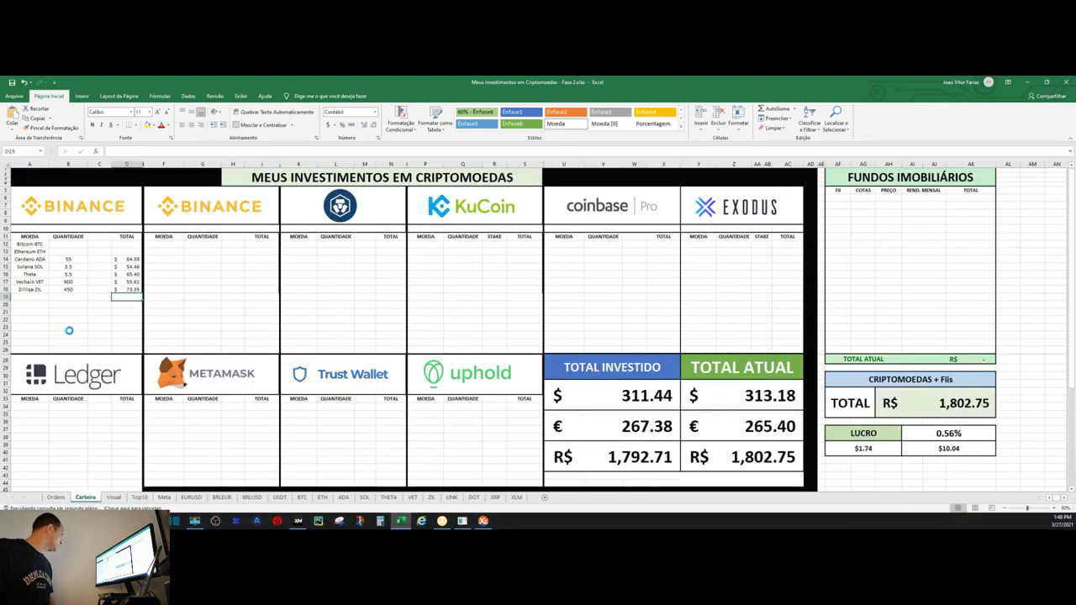
Enter 'Fetch.ai FET' in A19 beneath Zilliqa ZIL on Carteira
left_click(36, 299)
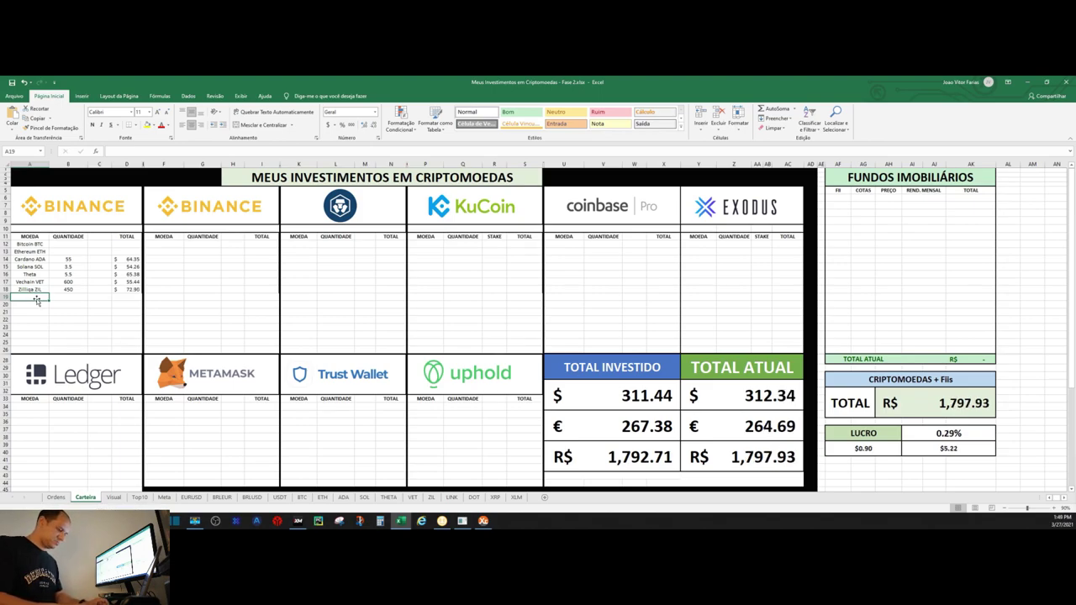
type("Fetch.ai FET")
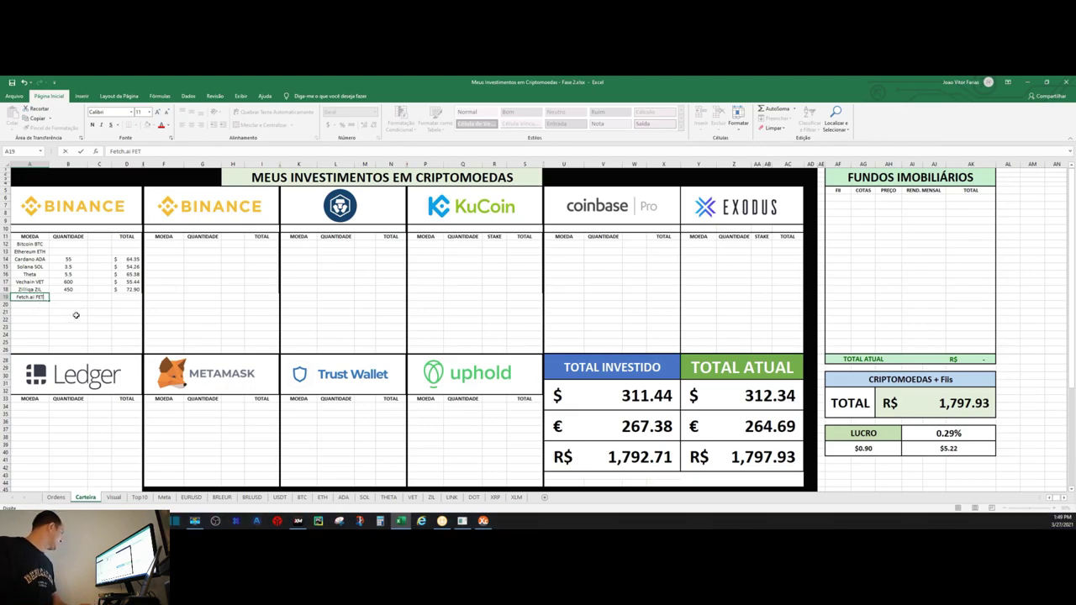
left_click(74, 312)
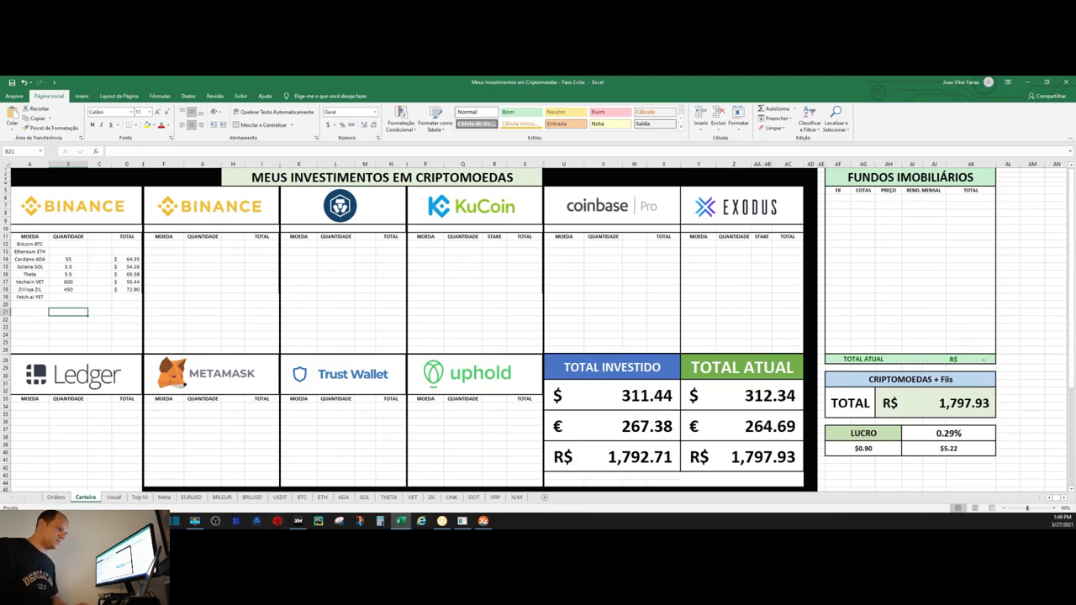
key("alt+Tab")
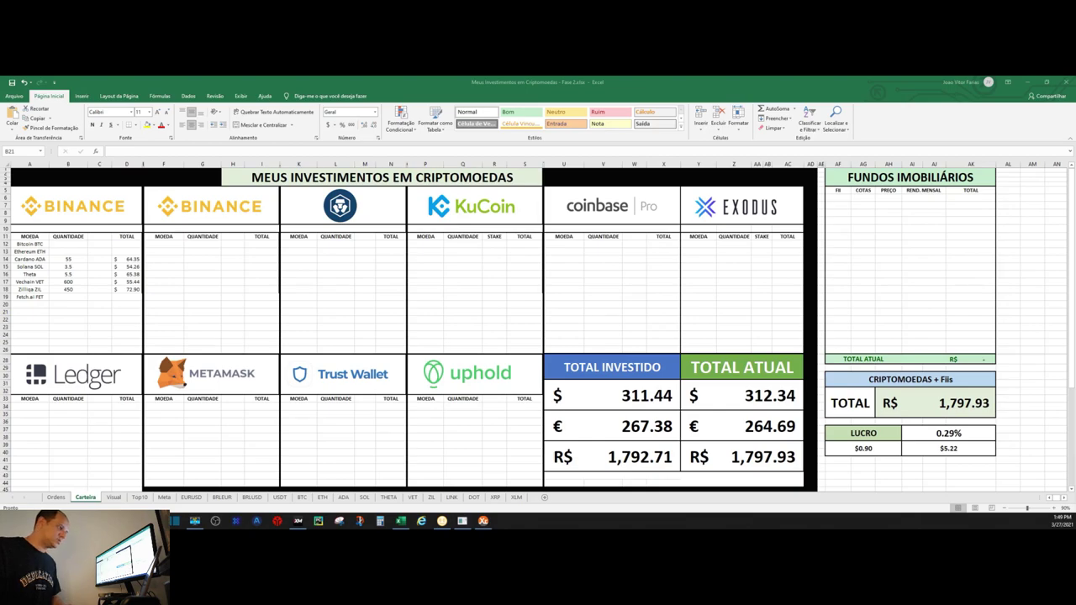
left_click_drag(1075, 133, 520, 133)
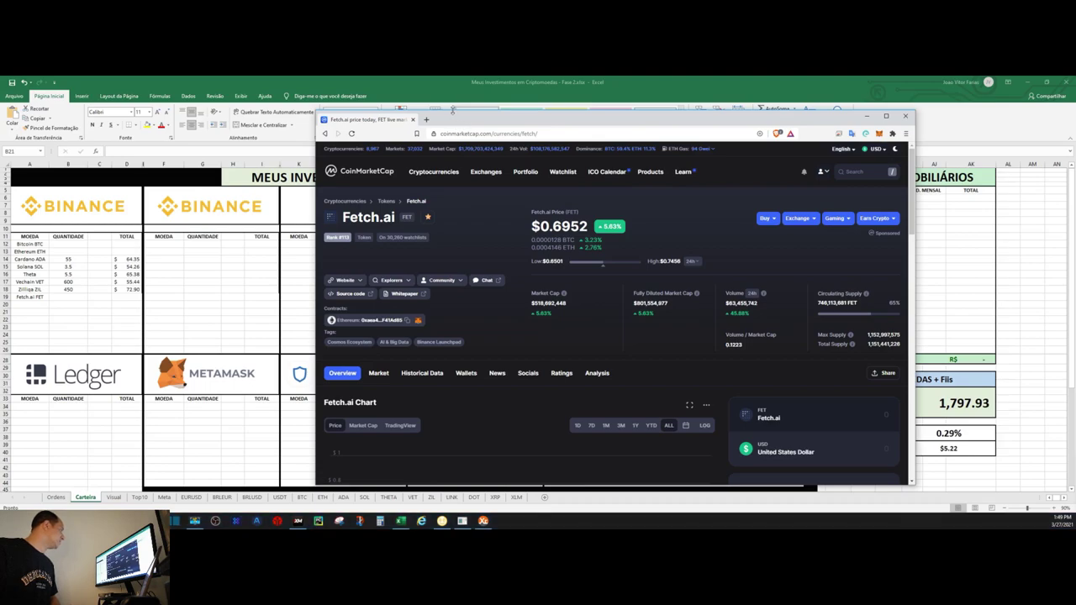
Enlarge the browser, review the Fetch.ai chart at $0.6957, and expand its Website links
left_click_drag(465, 126, 453, 84)
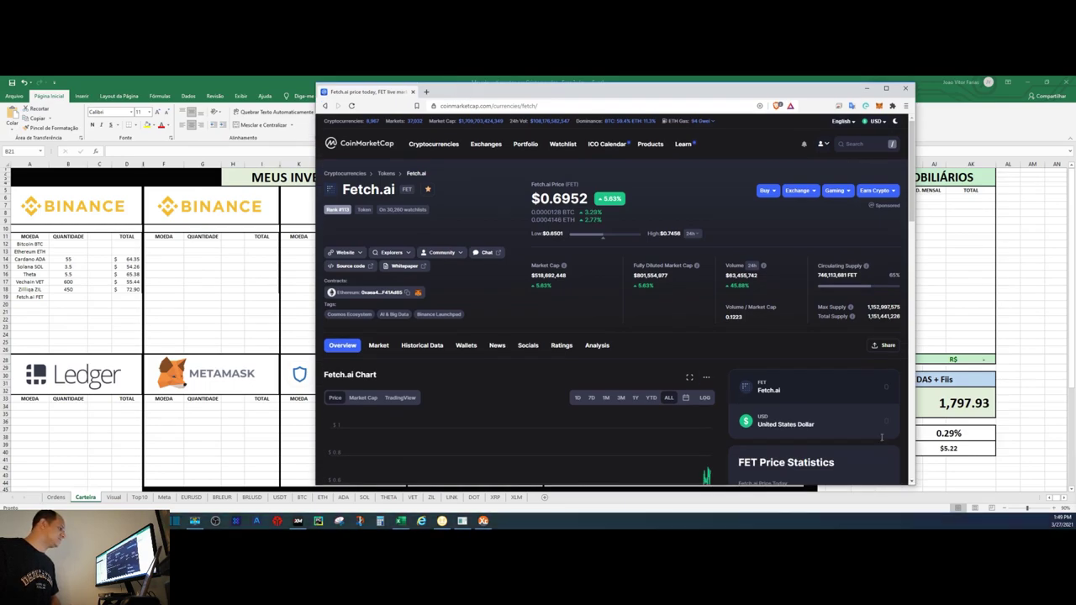
left_click_drag(913, 485, 980, 501)
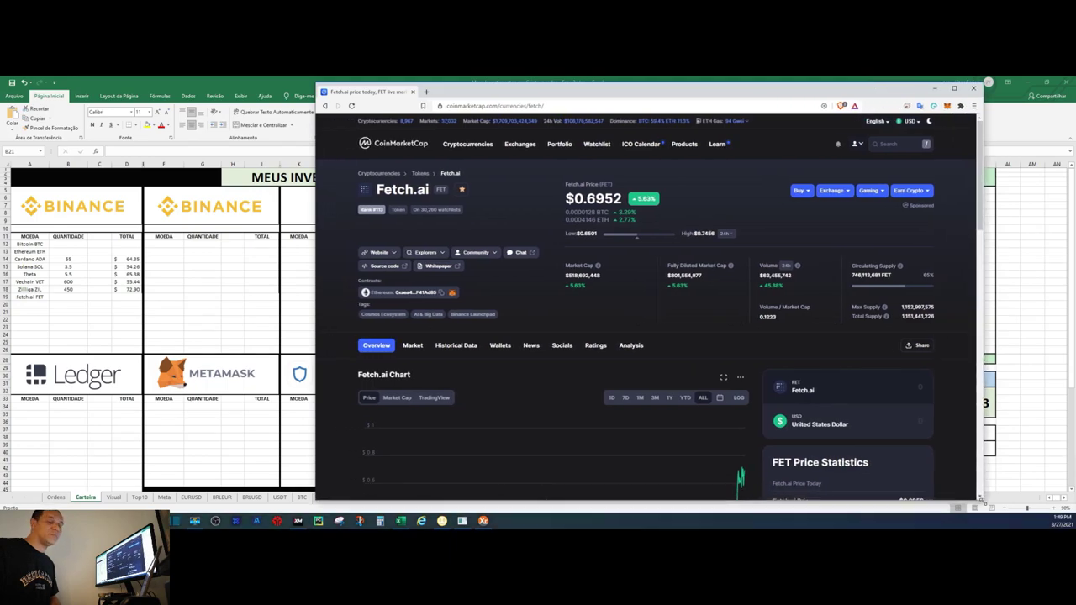
scroll(760, 316, "down", 3)
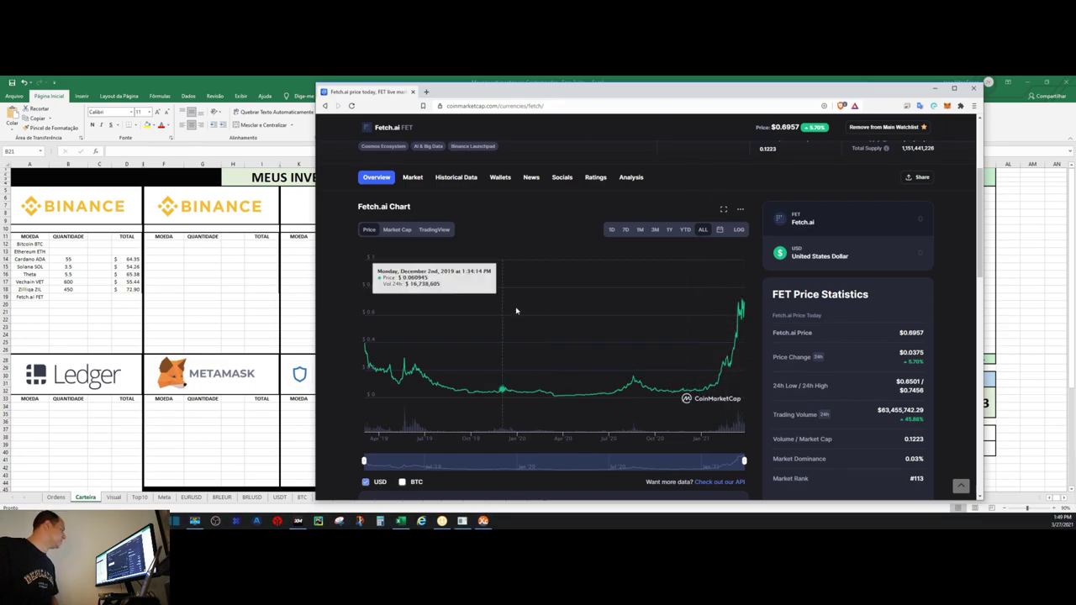
scroll(552, 394, "down", 2)
scroll(552, 314, "down", 1)
scroll(552, 309, "up", 2)
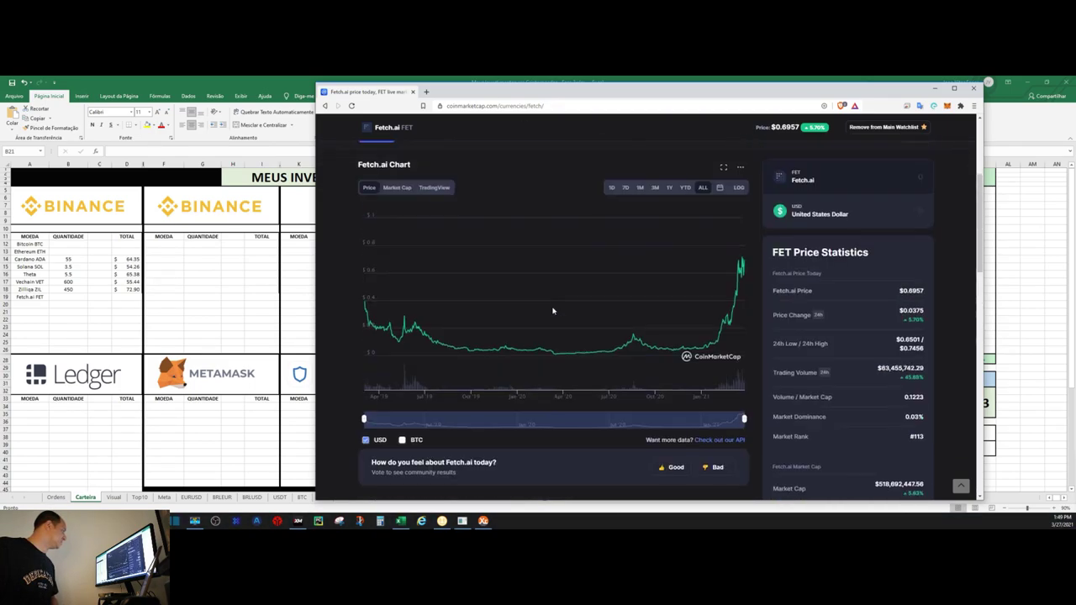
scroll(552, 310, "up", 3)
left_click(394, 252)
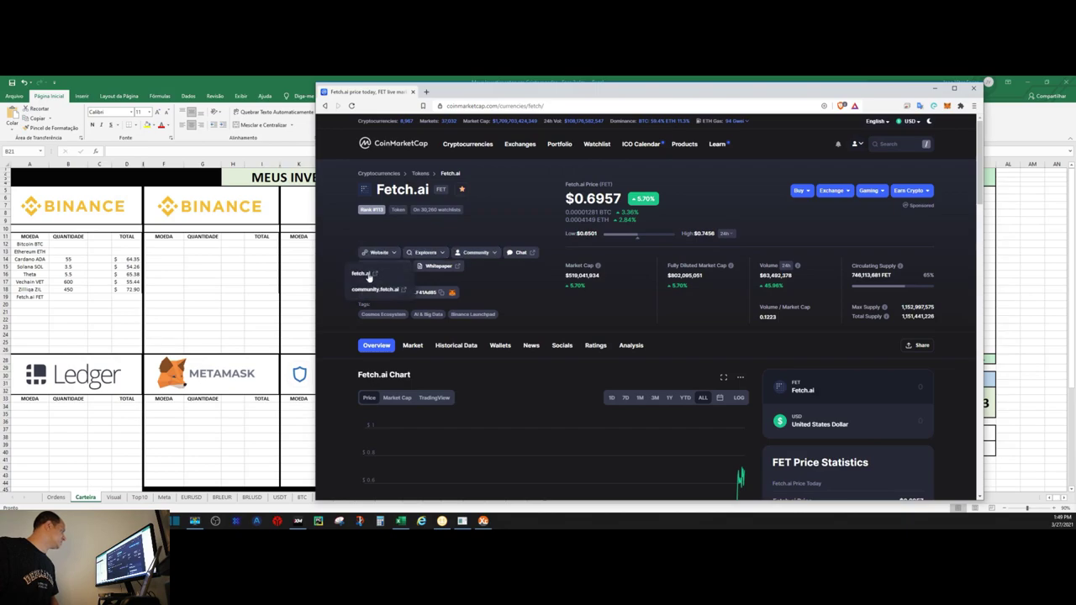
Open fetch.ai's homepage, page through four news stories, then minimize the browser
left_click(365, 277)
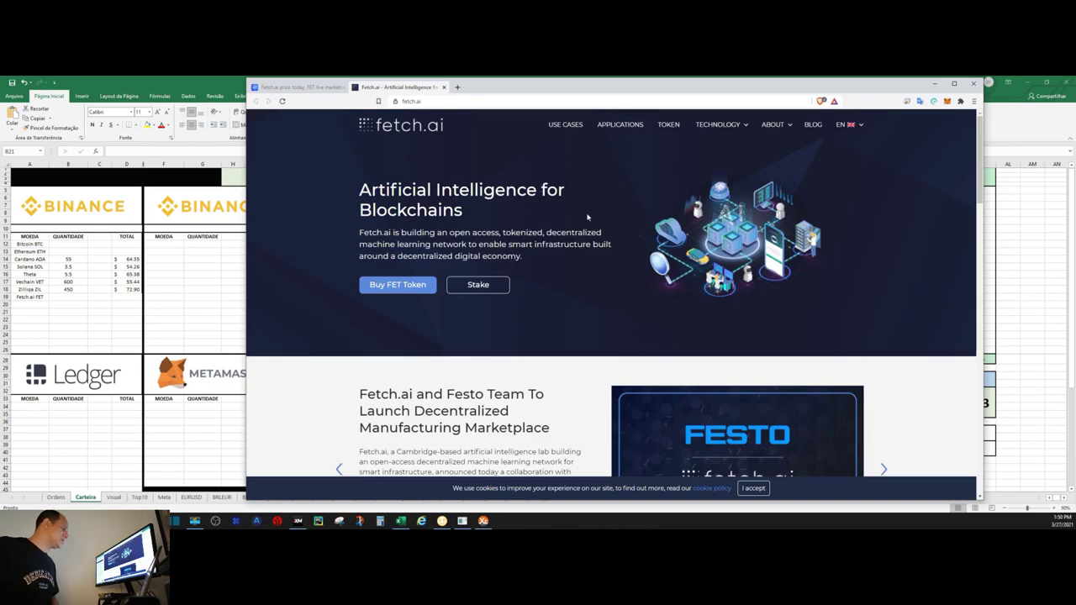
scroll(589, 216, "down", 3)
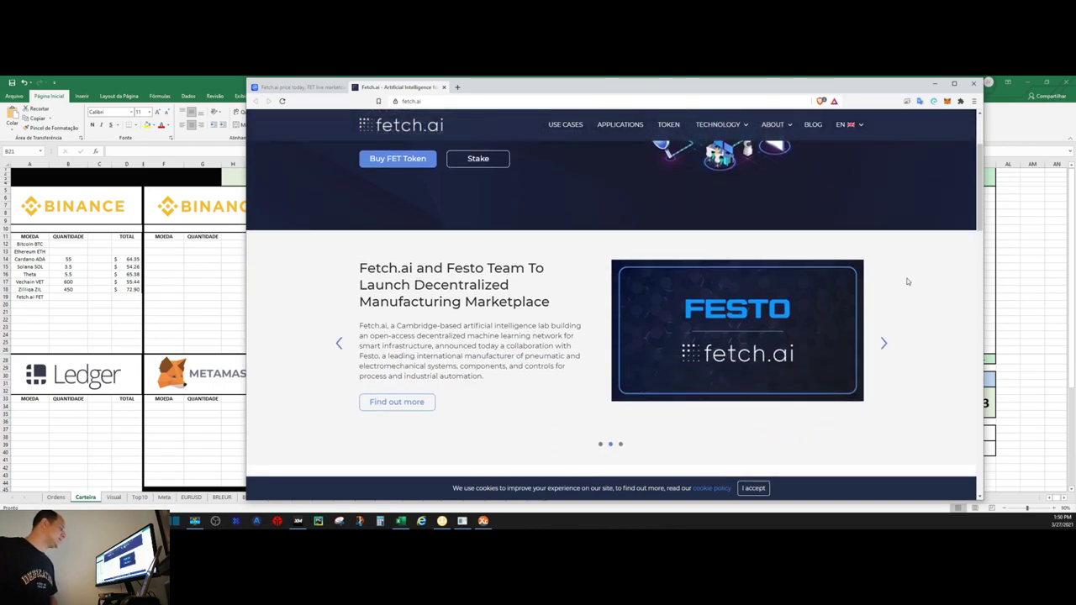
left_click(885, 345)
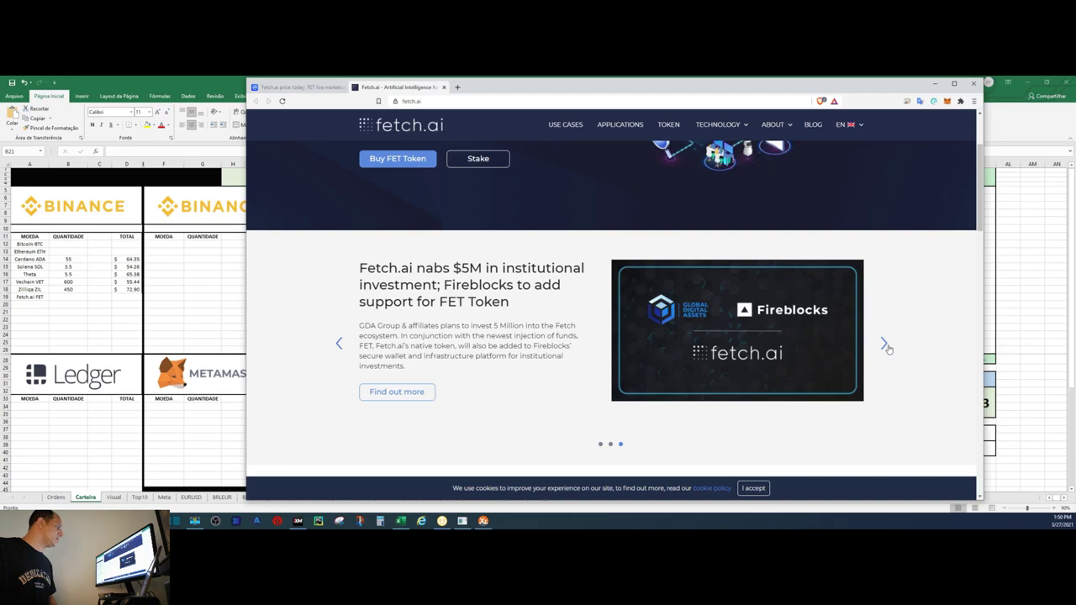
left_click(886, 345)
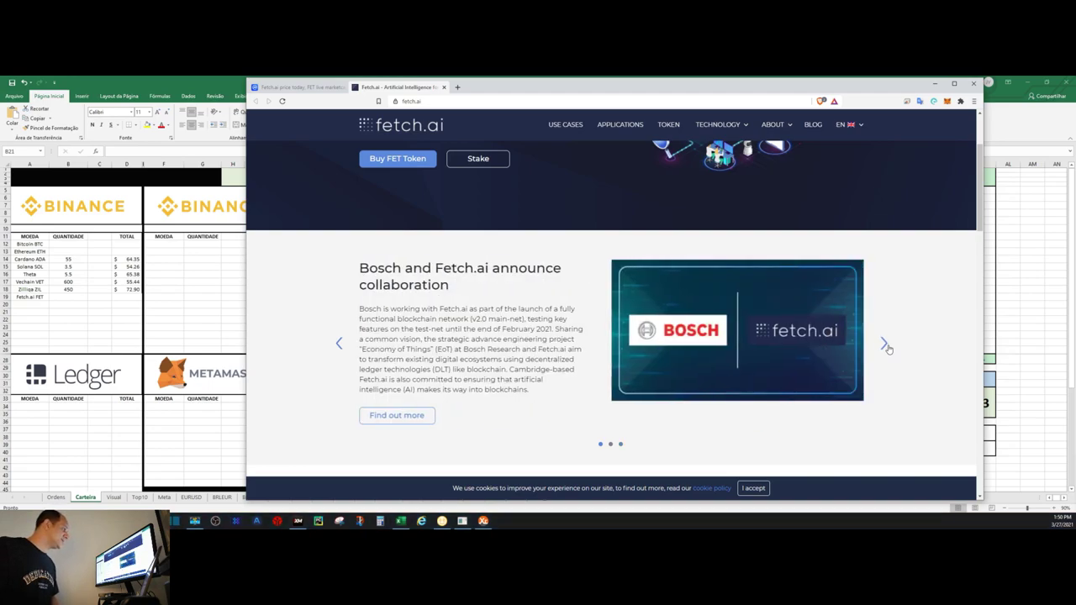
left_click(886, 345)
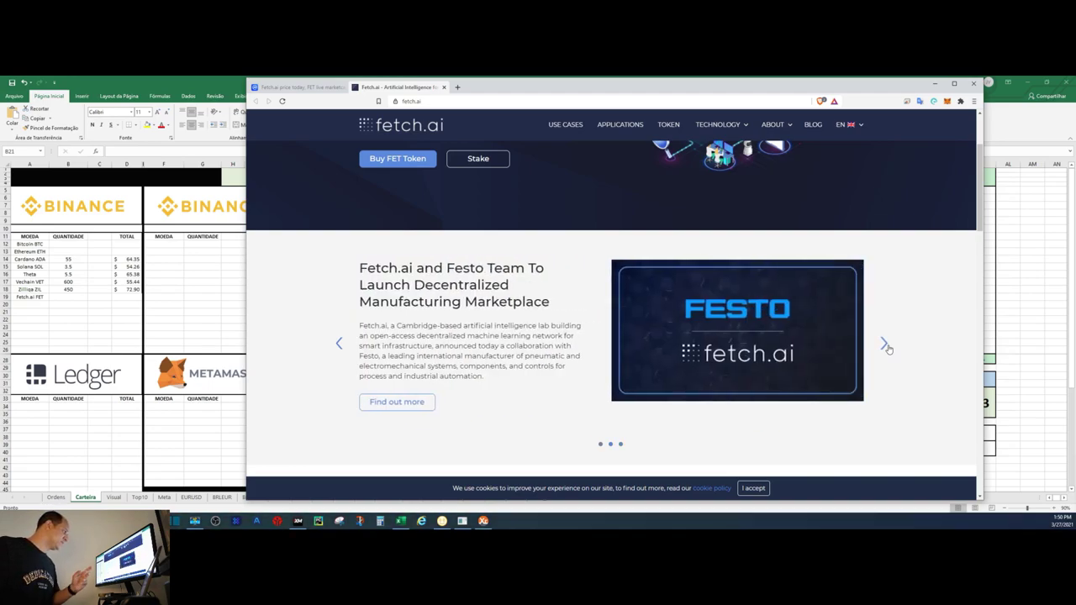
left_click(886, 345)
scroll(914, 335, "down", 3)
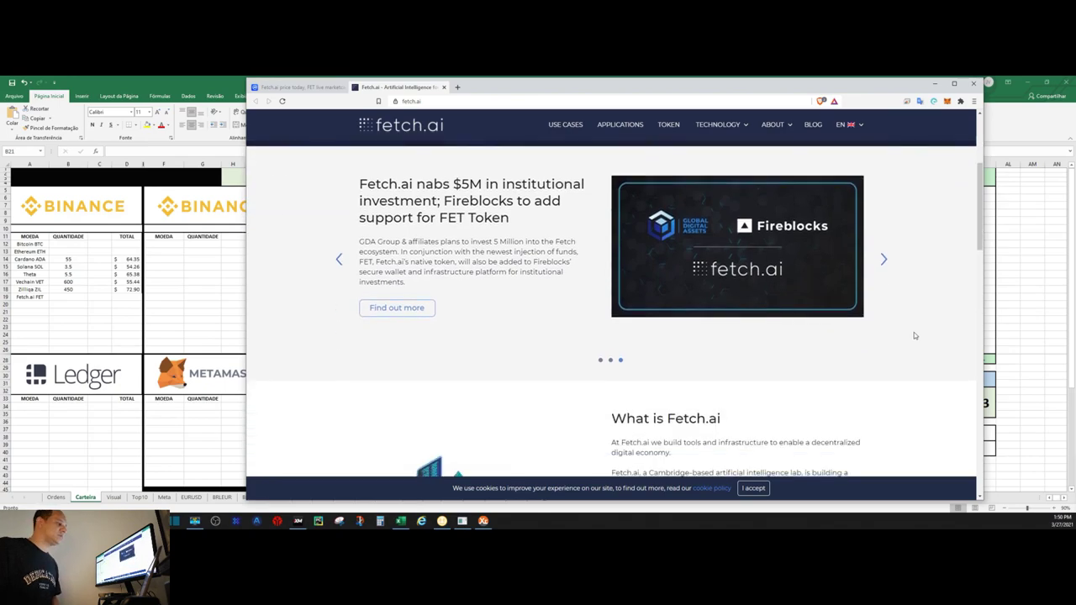
scroll(914, 336, "down", 2)
scroll(915, 336, "down", 3)
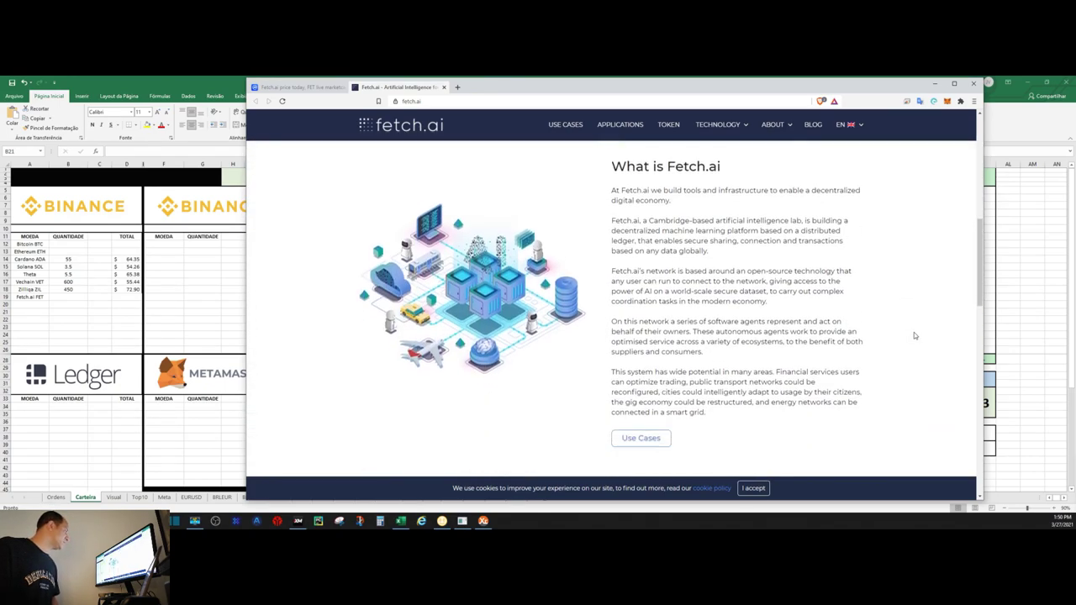
scroll(914, 332, "up", 5)
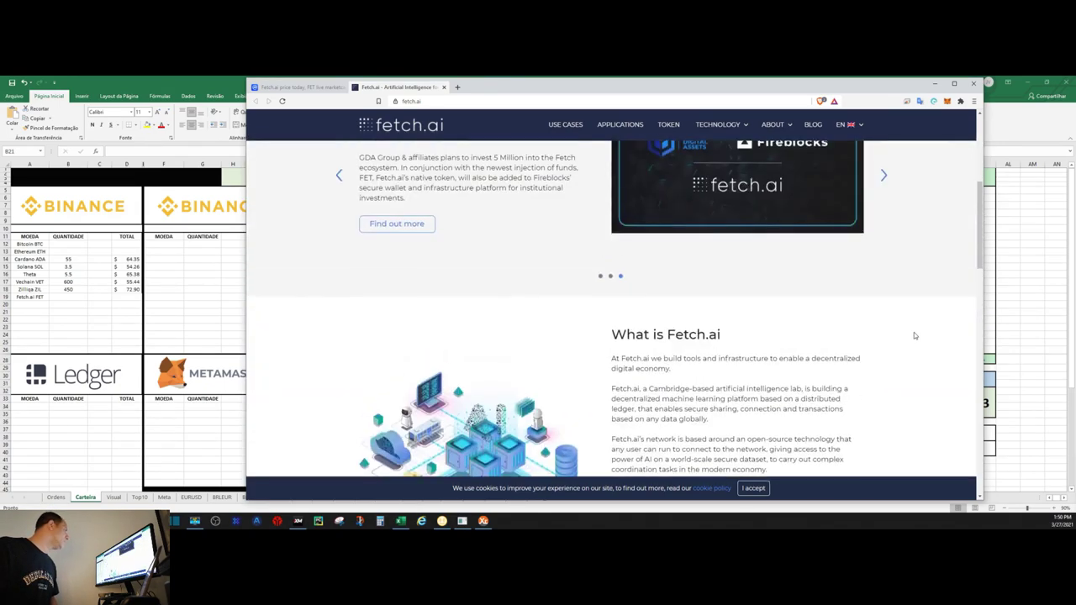
scroll(914, 332, "up", 4)
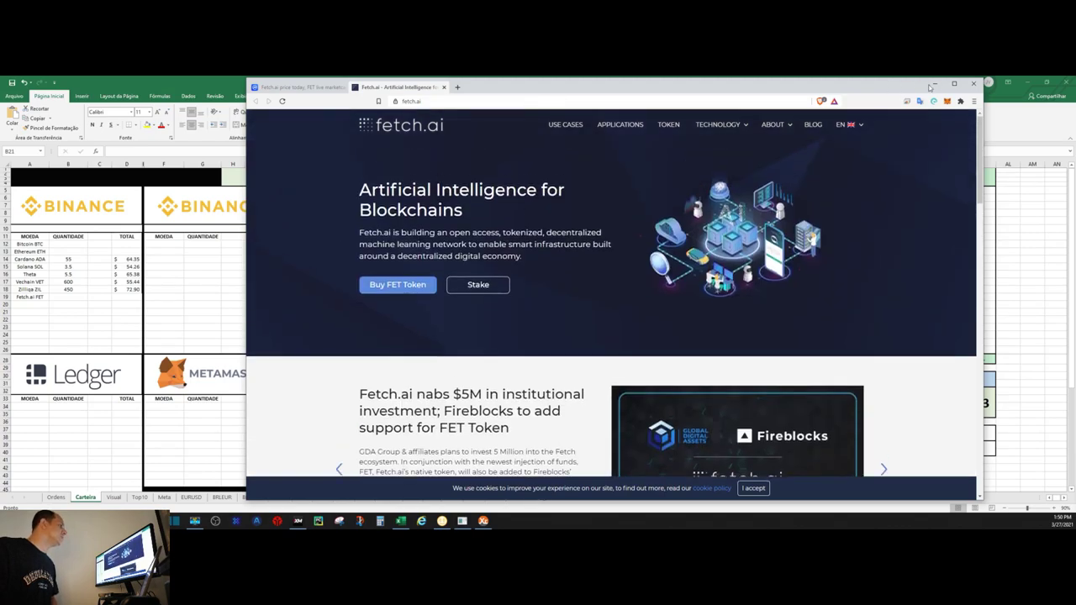
left_click(932, 84)
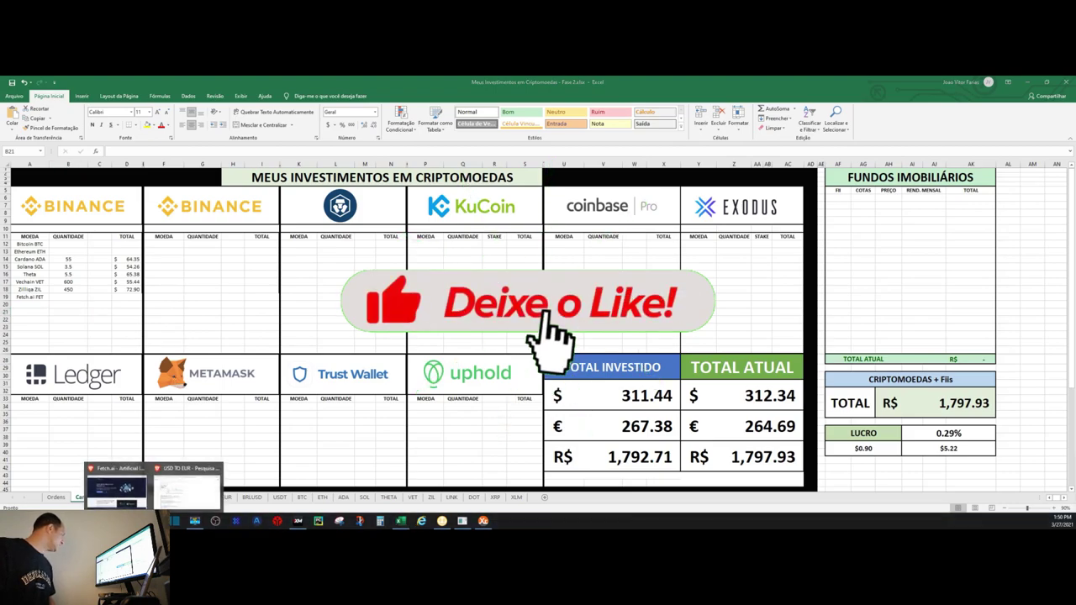
left_click(179, 494)
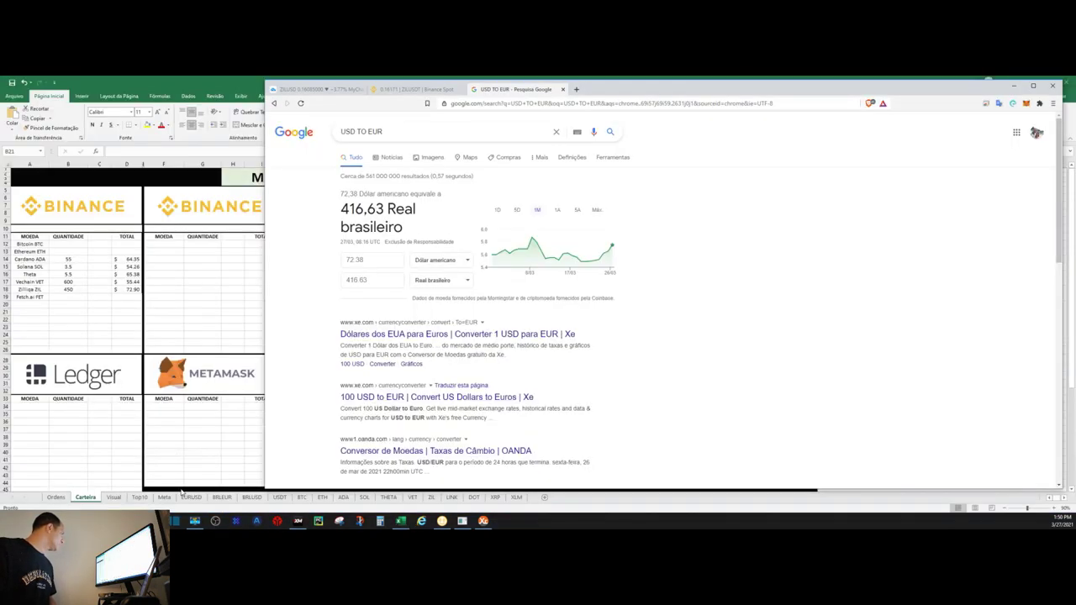
Switch the Binance trading page to the FET/USDT pair
left_click(403, 90)
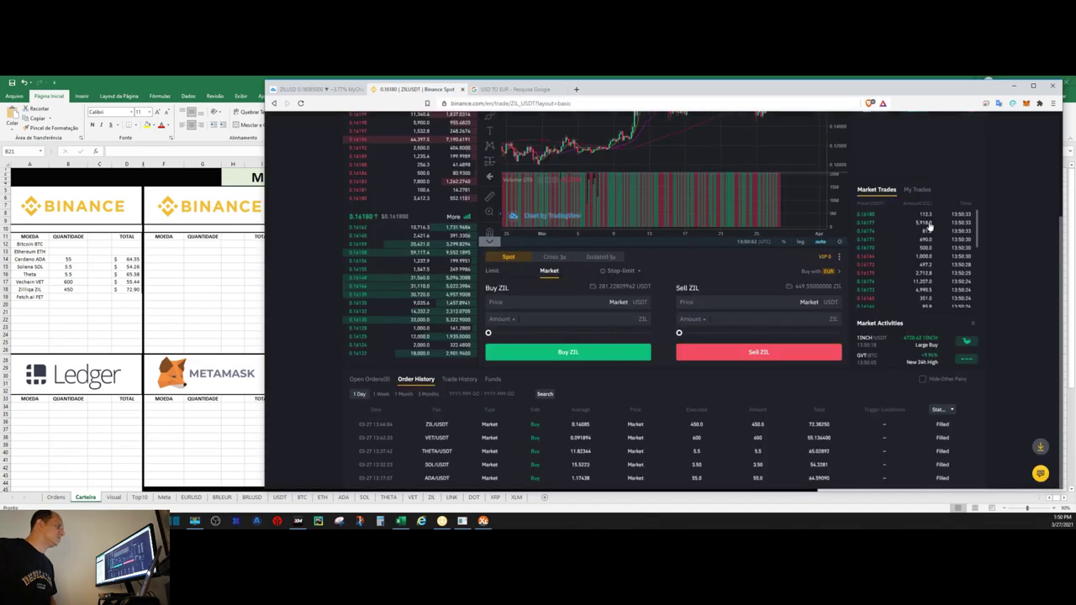
double_click(867, 180)
type("fet")
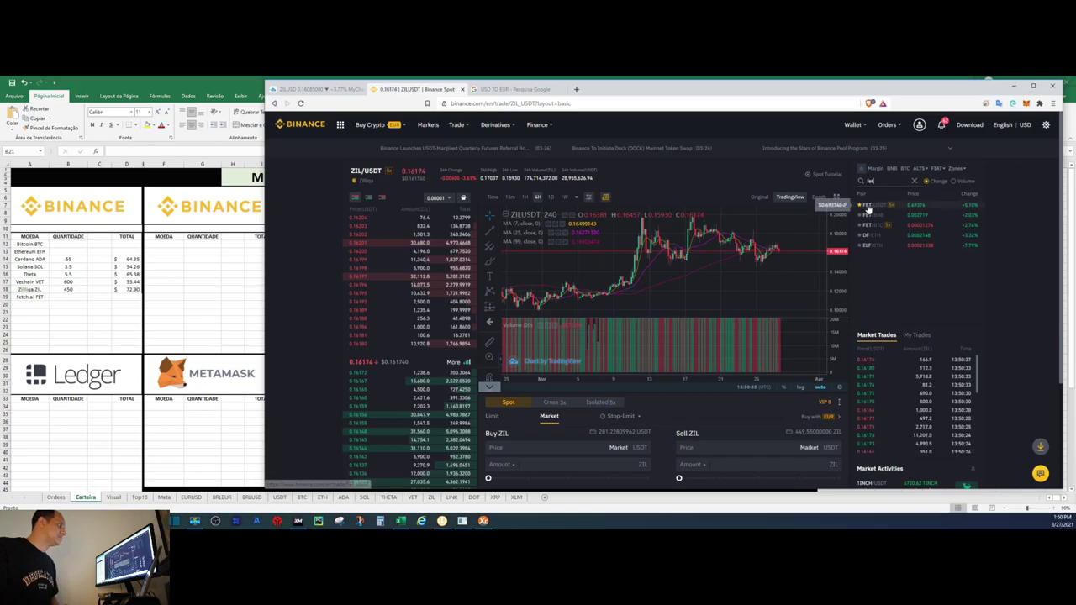
left_click(866, 205)
scroll(604, 295, "down", 3)
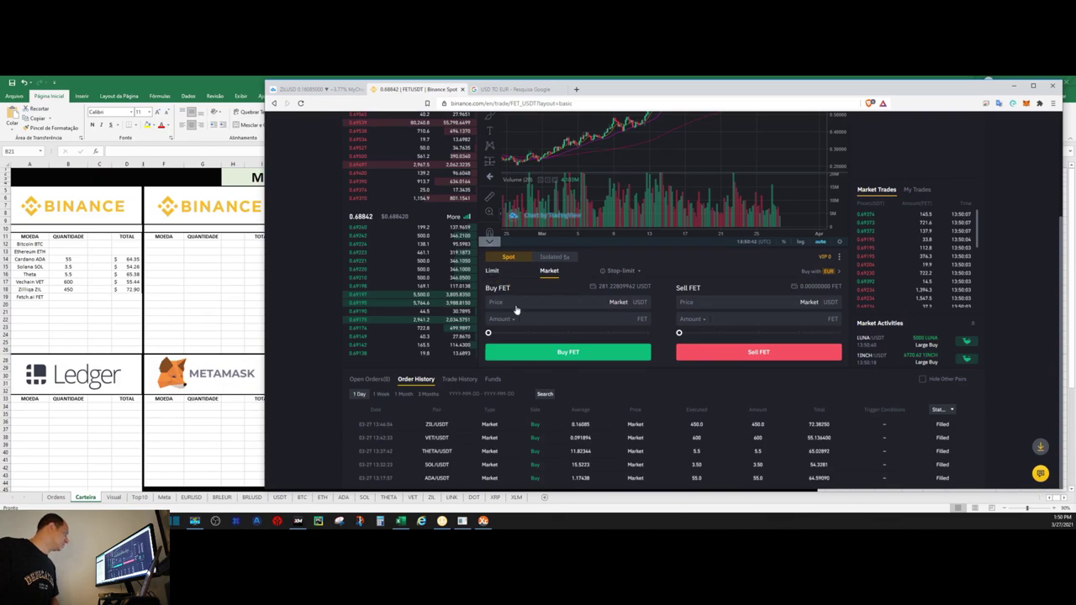
After trying a 13% limit order, place a 115 FET market buy
left_click(491, 273)
left_click_drag(490, 330, 531, 332)
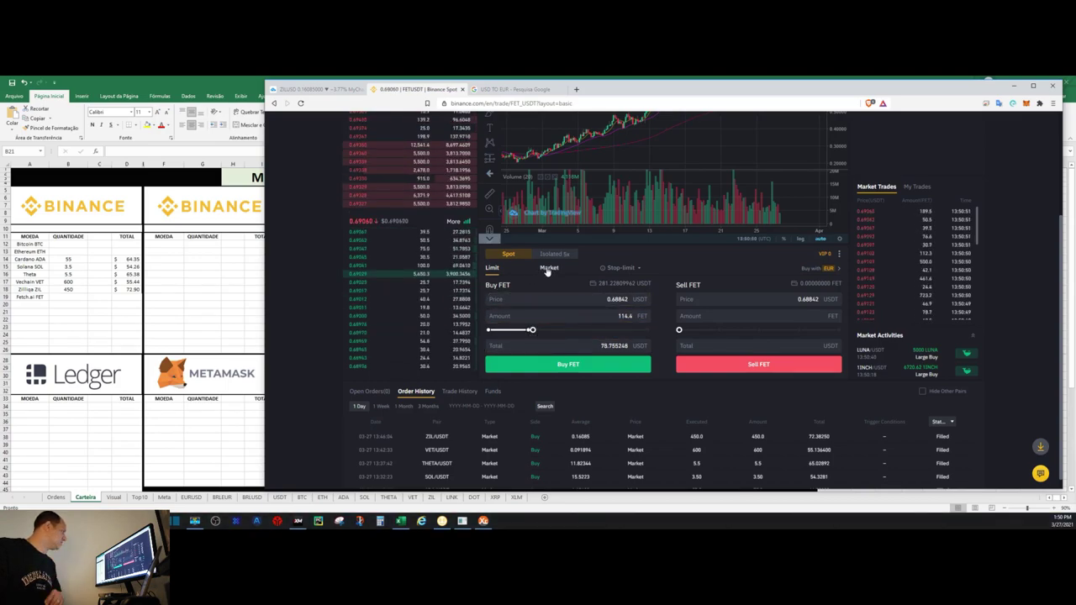
left_click(548, 269)
left_click(594, 320)
type("15")
left_click(598, 351)
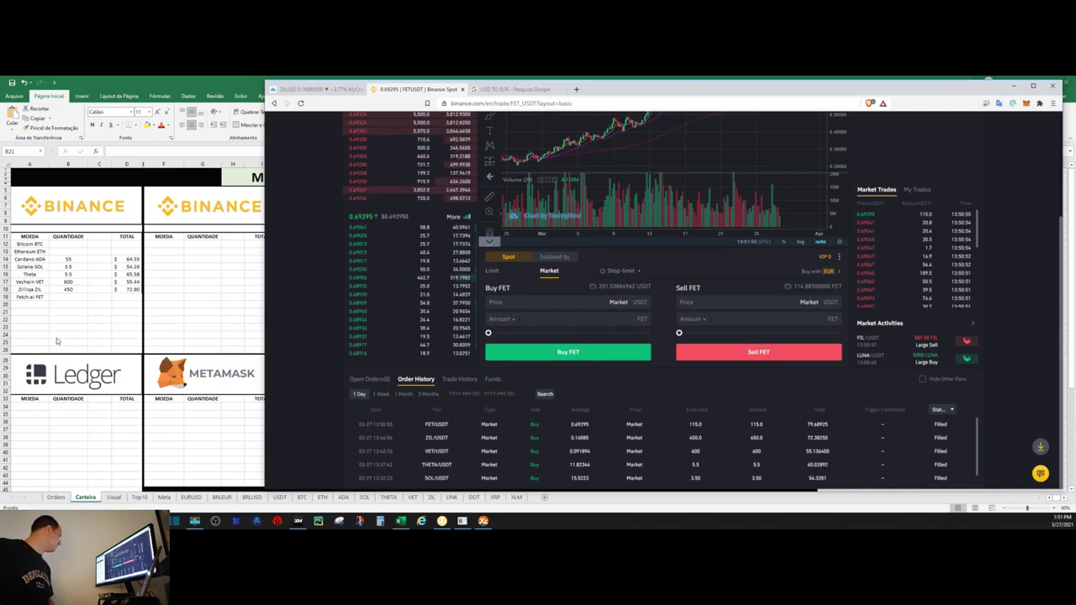
key("alt+Tab")
left_click(67, 297)
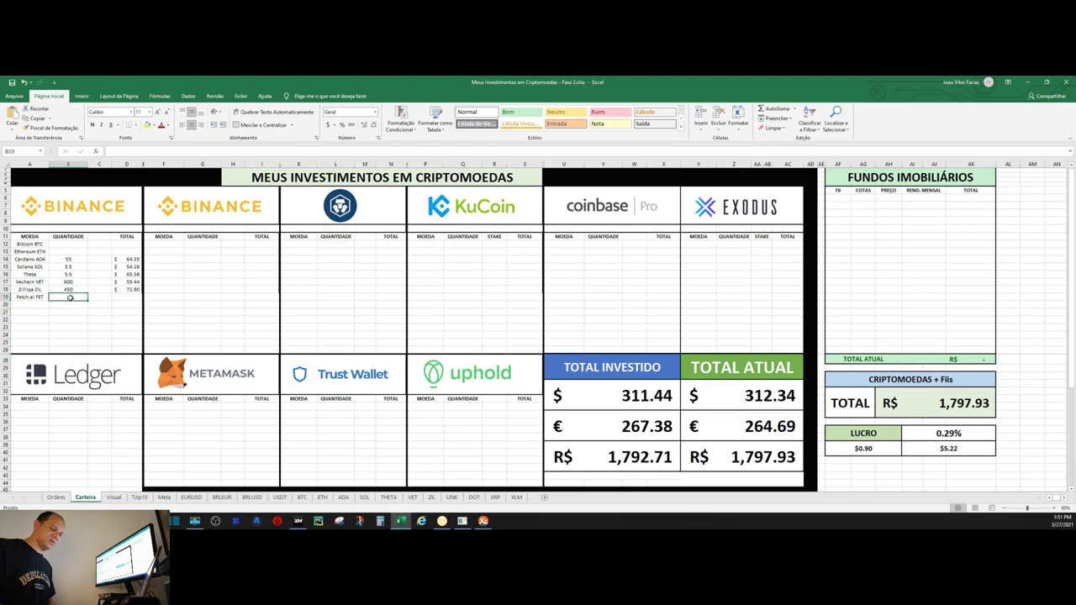
Enter 115 as the Fetch.ai FET quantity in B19 and insert new sheet Planilha1
type("115")
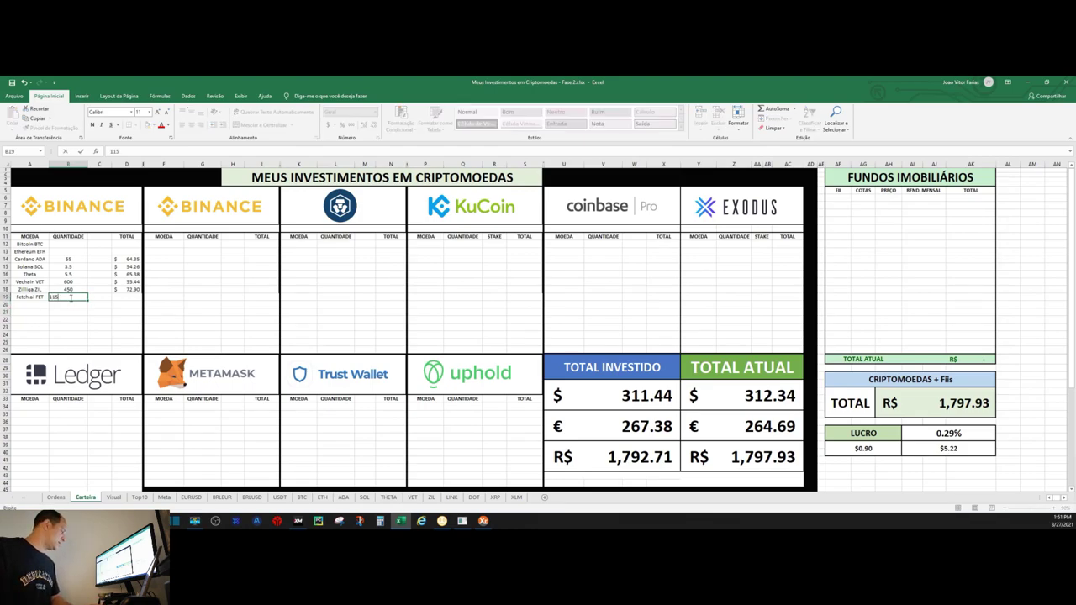
key("Tab")
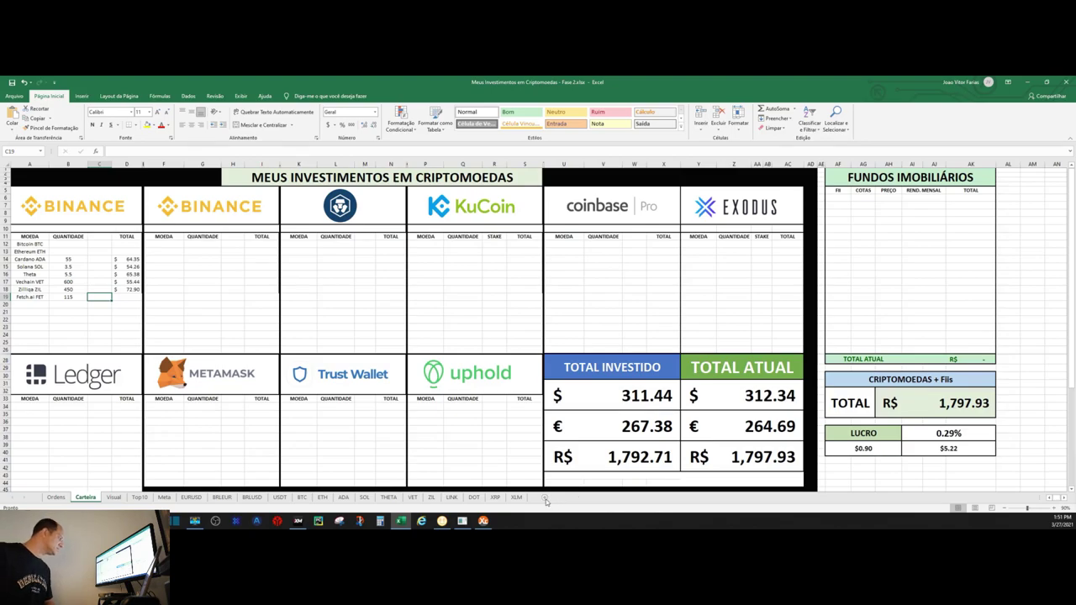
left_click(545, 499)
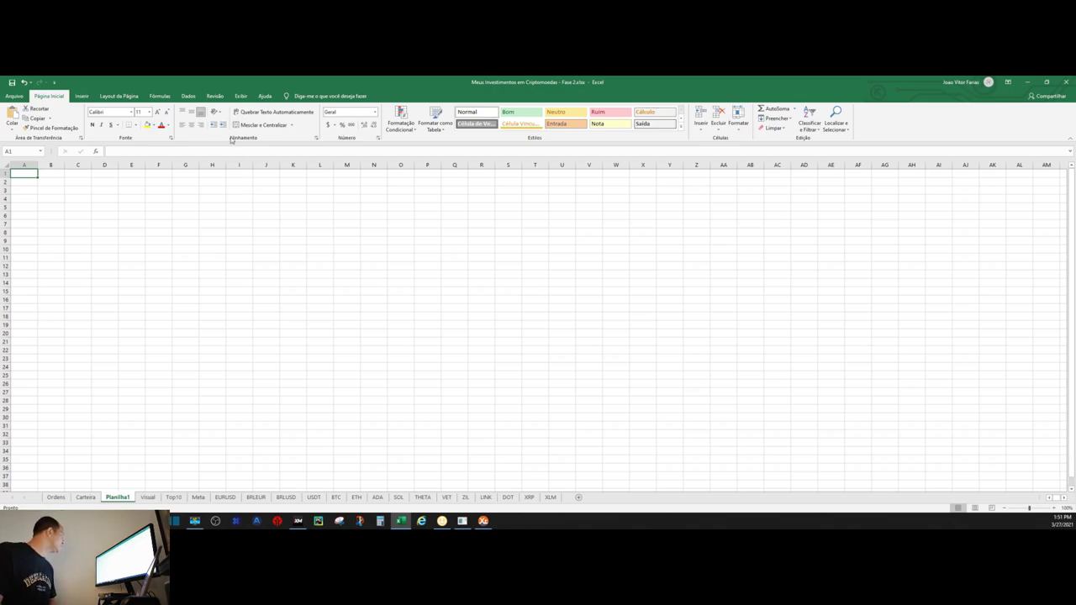
Start a Data > From Web import, then open a fresh empty browser tab
left_click(189, 97)
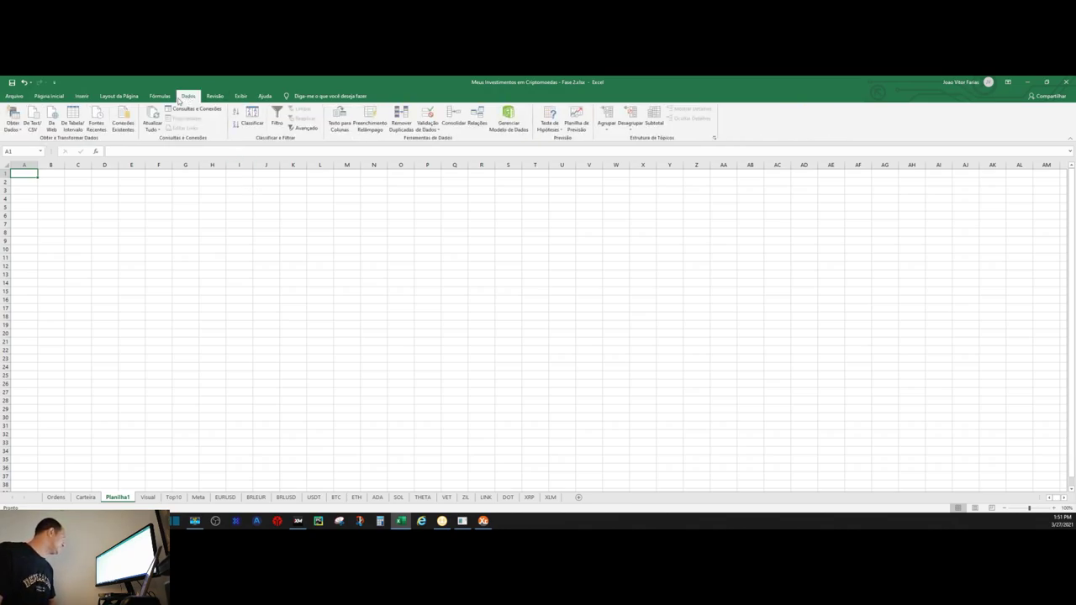
left_click(53, 119)
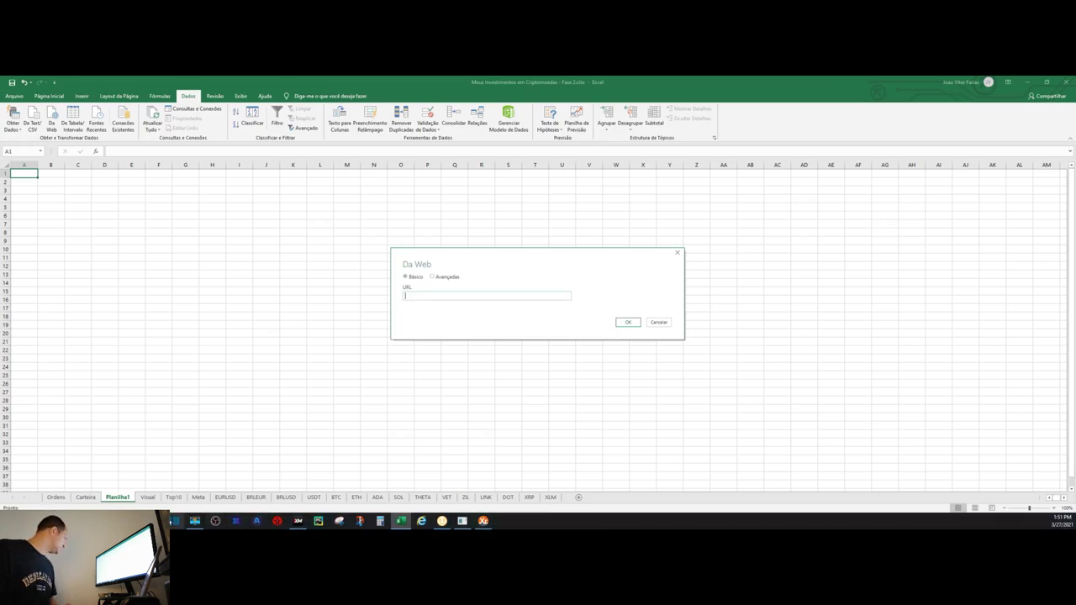
left_click(180, 501)
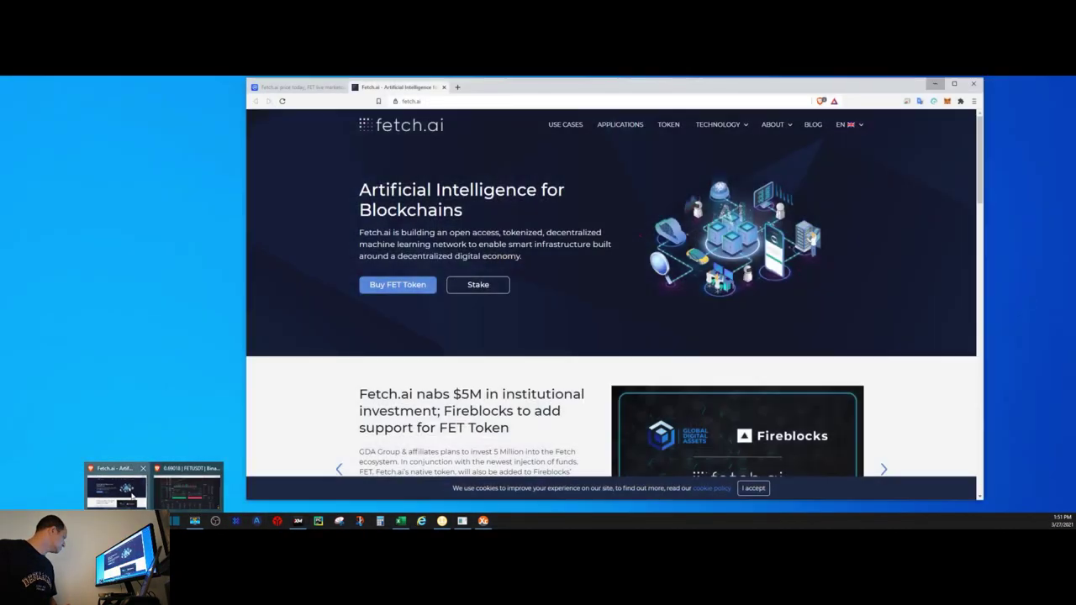
left_click(458, 87)
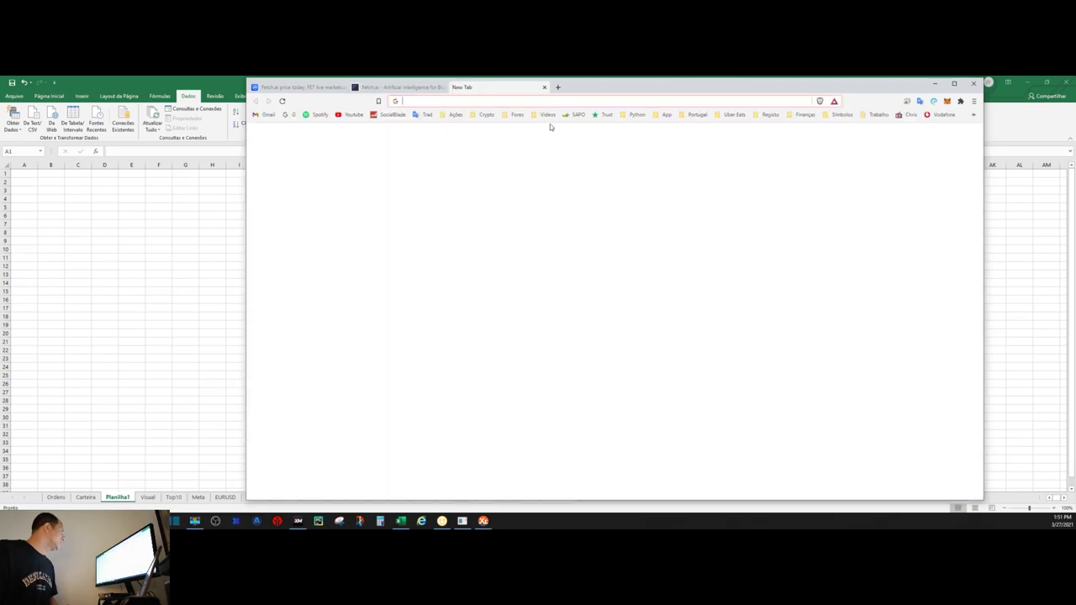
Open the Wallet Investor XRP to USD converter bookmark and dismiss the e-book popup
left_click(486, 115)
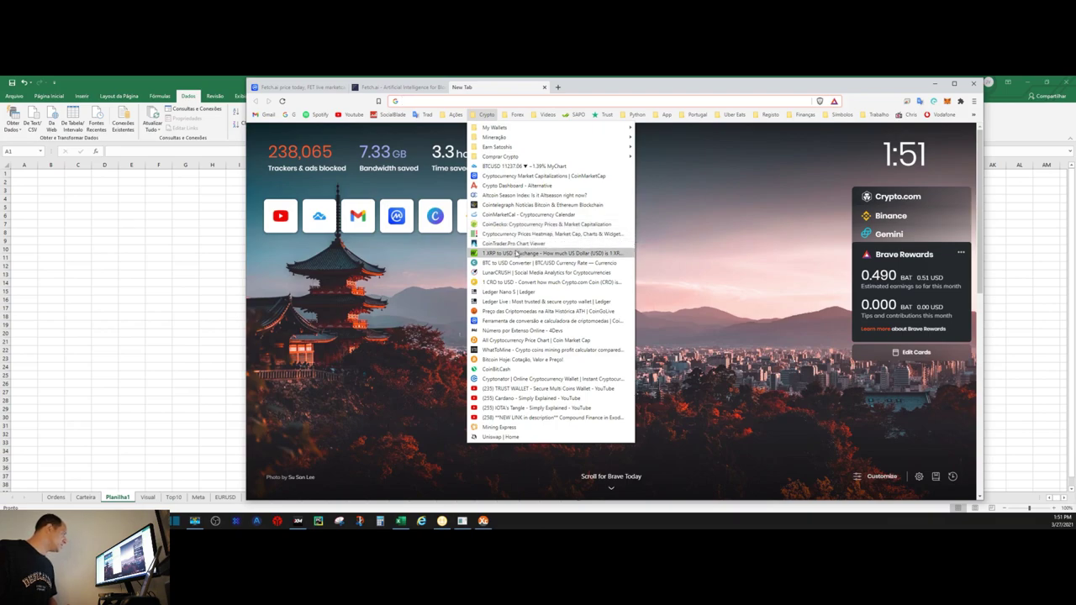
left_click(513, 253)
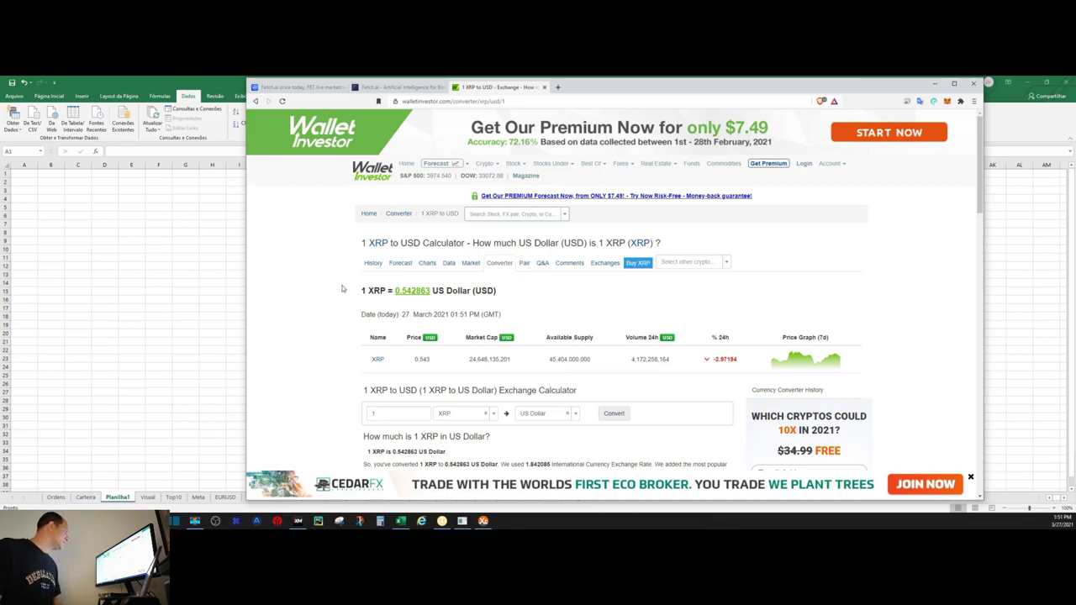
scroll(336, 266, "down", 1)
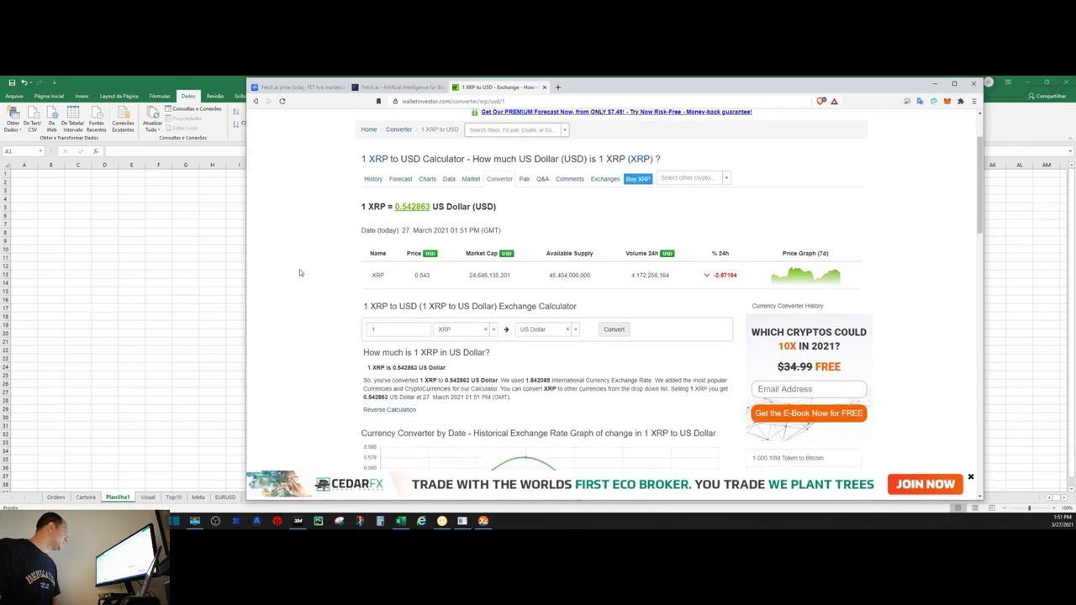
scroll(300, 272, "up", 1)
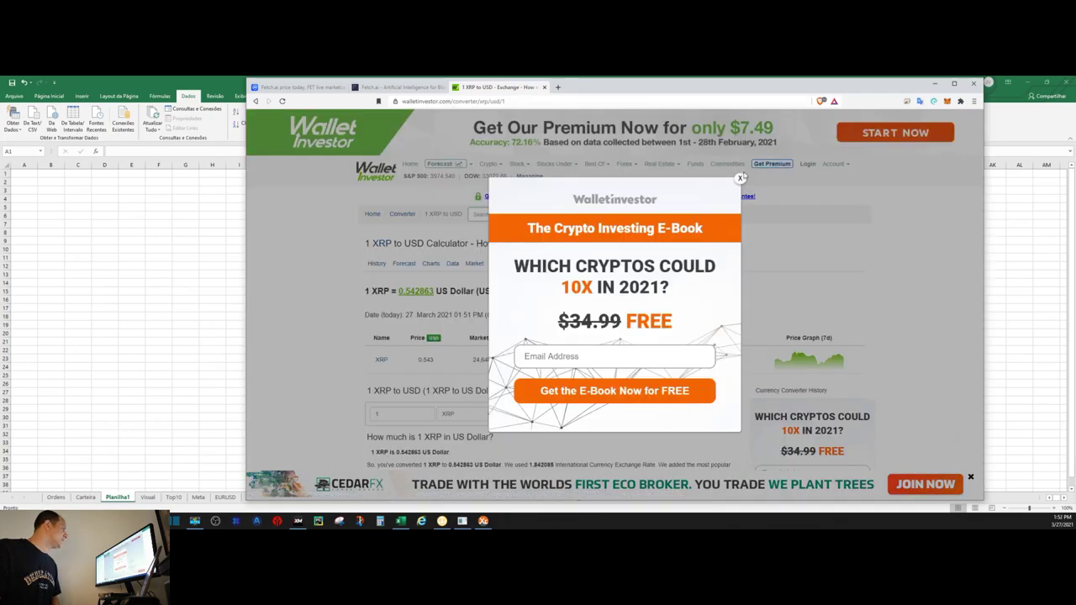
left_click(741, 178)
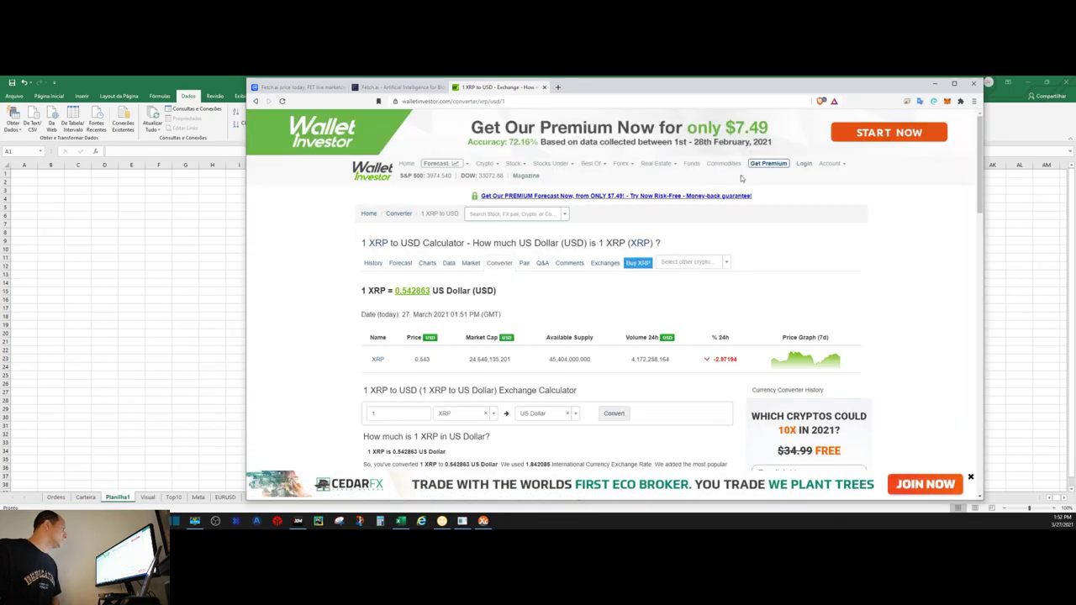
scroll(310, 220, "down", 1)
scroll(310, 220, "up", 1)
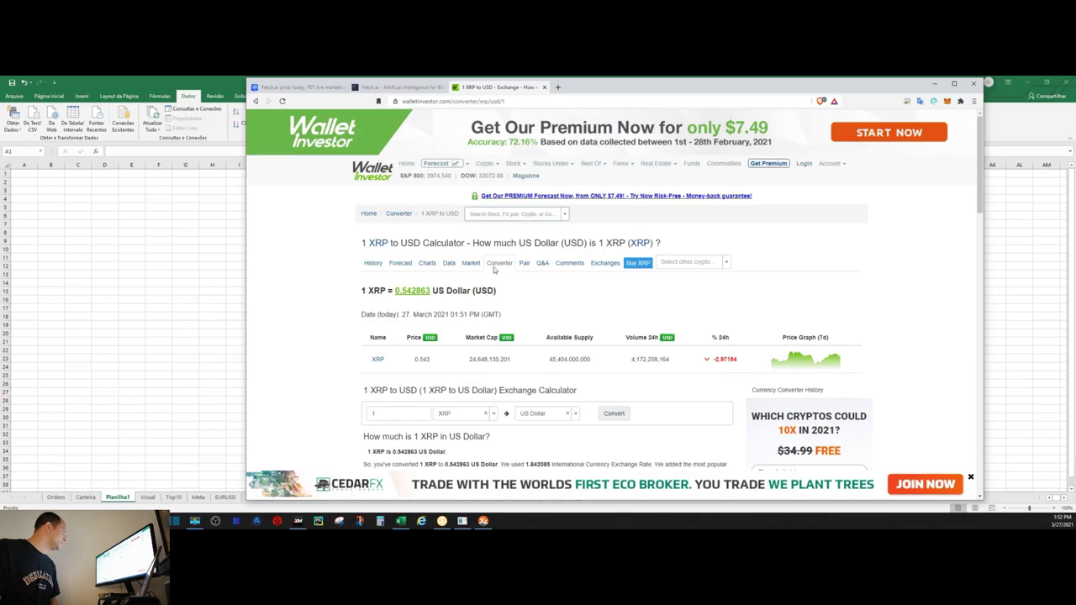
scroll(322, 299, "down", 3)
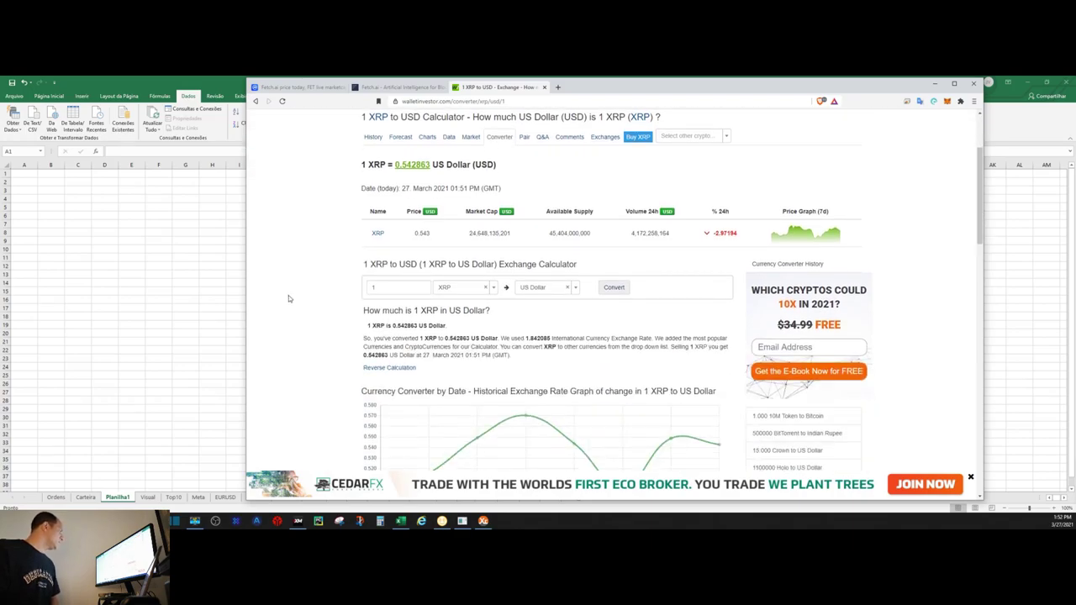
Convert Fetch.ai to US Dollar (0.695192 USD) and carry the page URL back to Excel
left_click(460, 289)
type("fet")
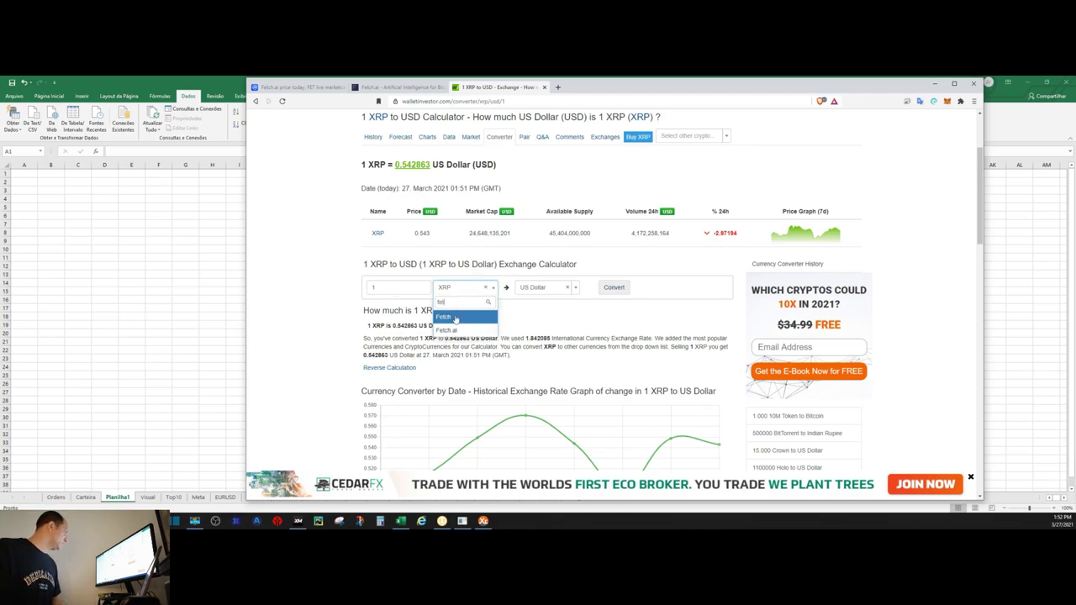
left_click(450, 332)
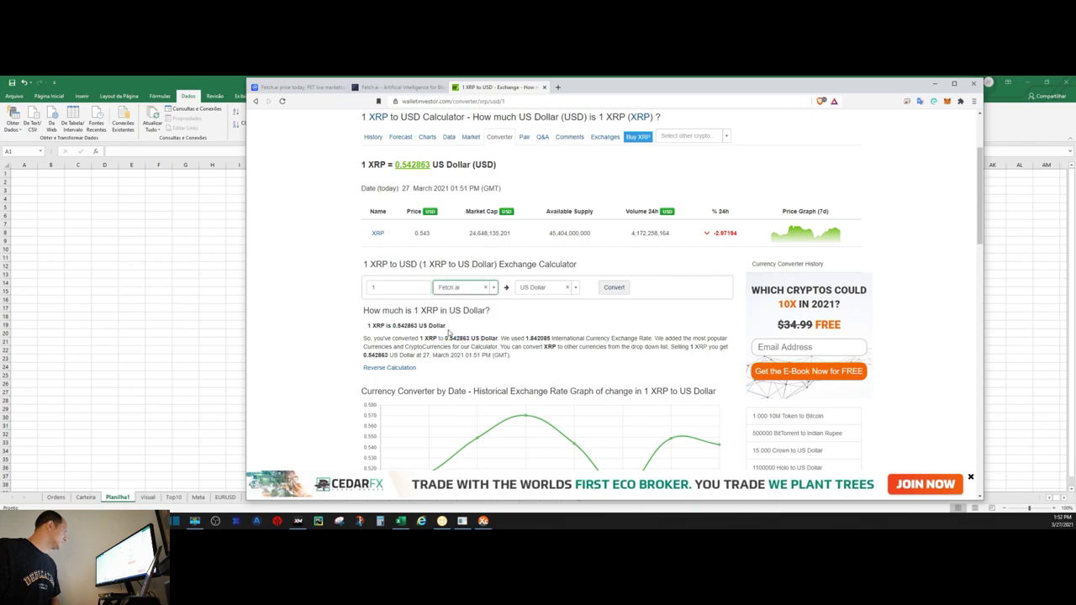
left_click(615, 289)
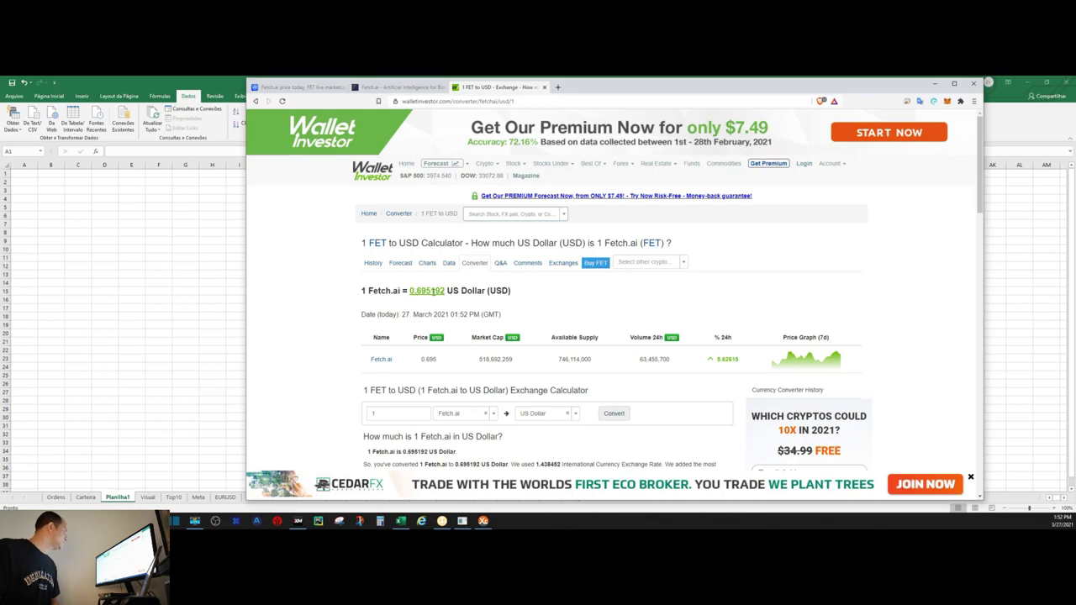
left_click(534, 101)
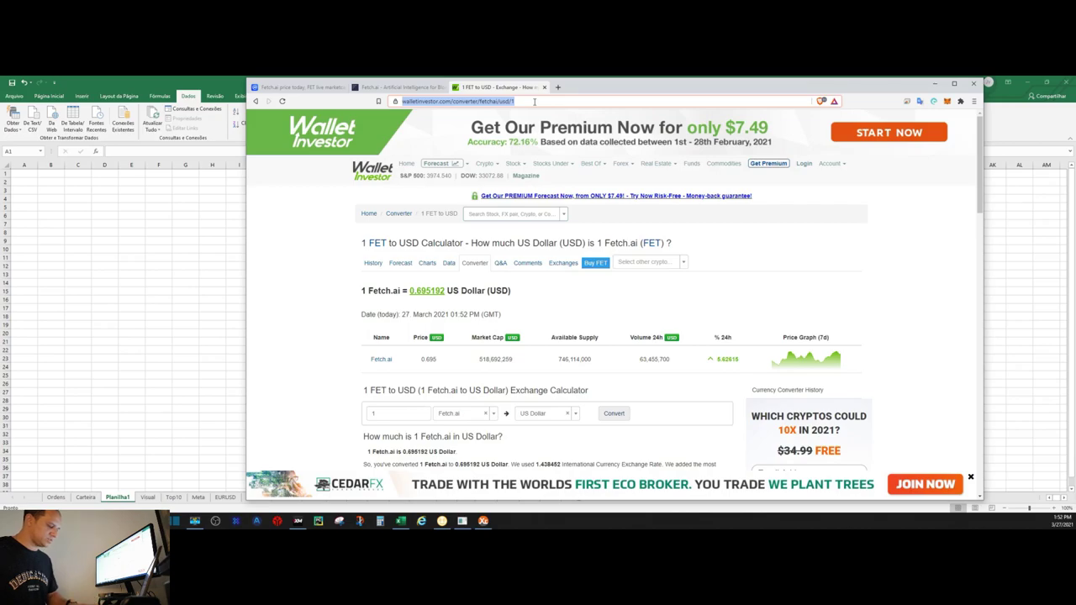
key("alt+Tab")
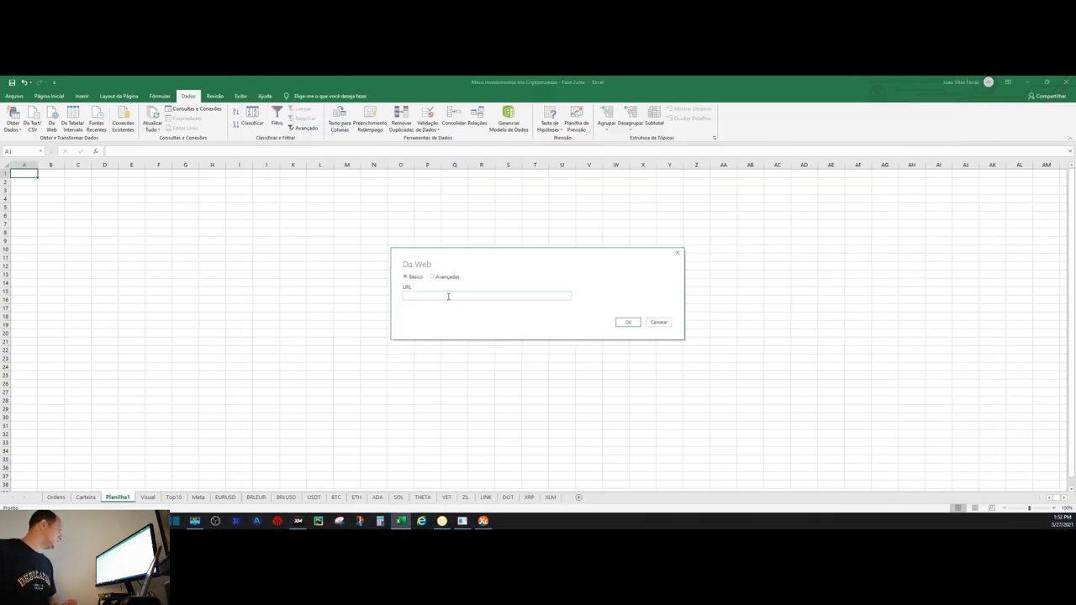
Paste the Wallet Investor Fetch.ai converter URL into the From Web dialog and load its tables
type("https://walletinvestor.com/converter/fetchai/usd/1")
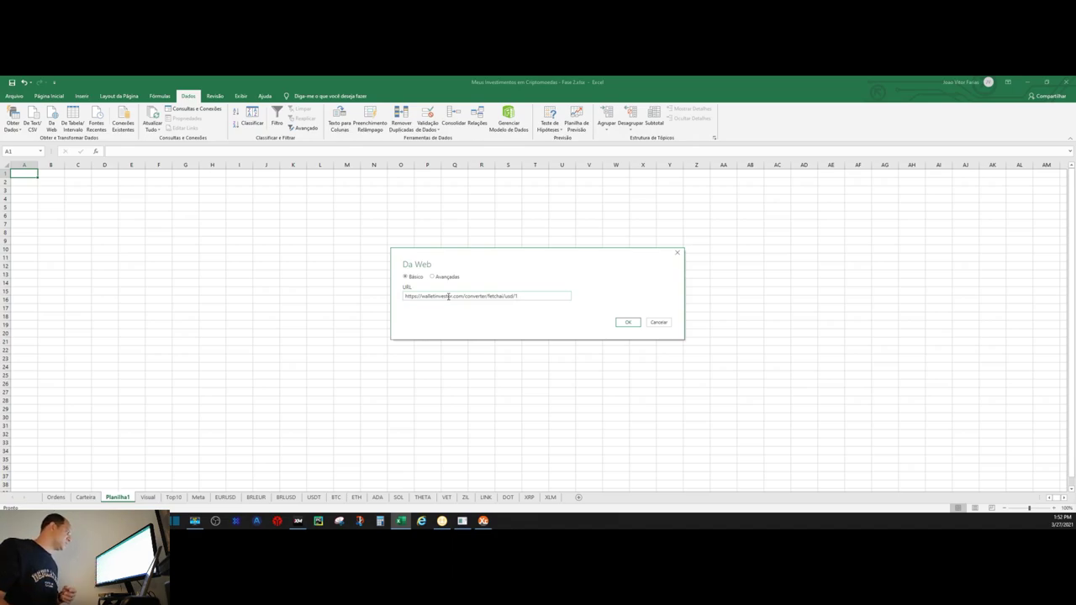
left_click(624, 323)
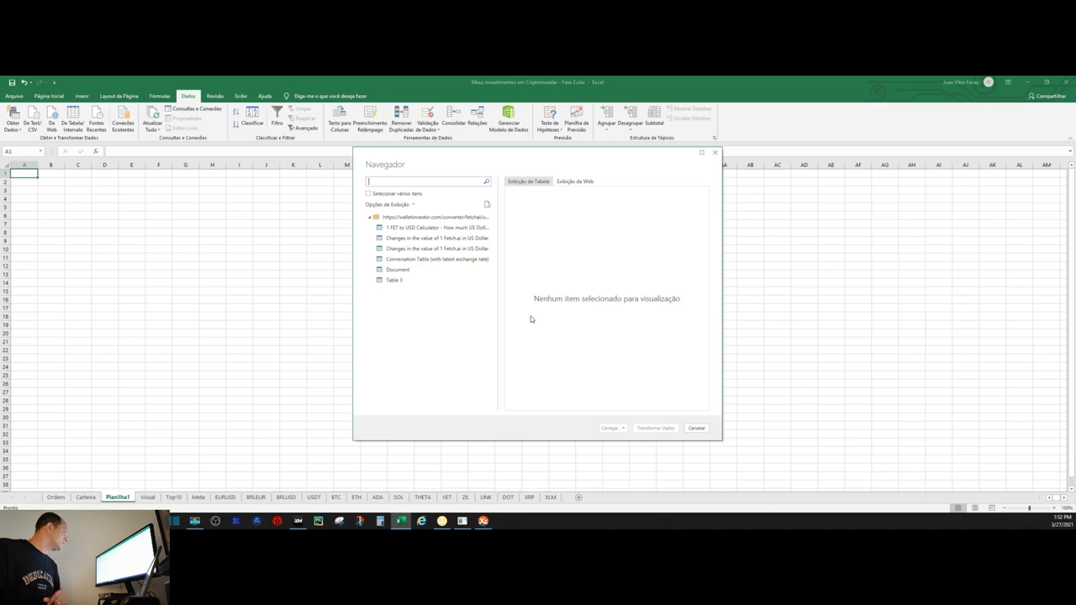
Open the 1 FET to USD Calculator table in Power Query and refresh it to 0.695 USD
left_click(422, 231)
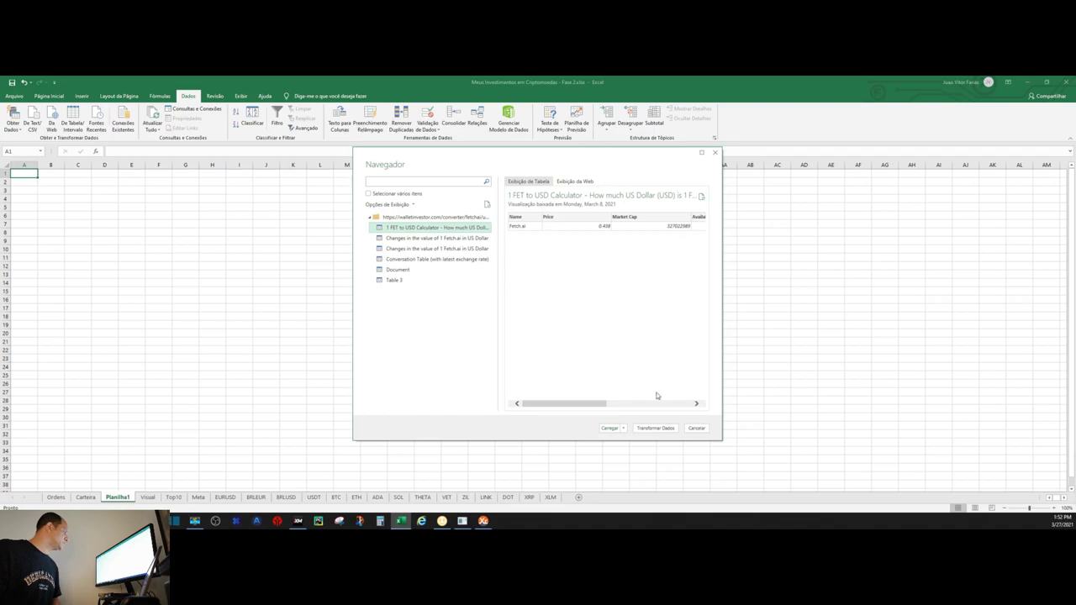
left_click(662, 429)
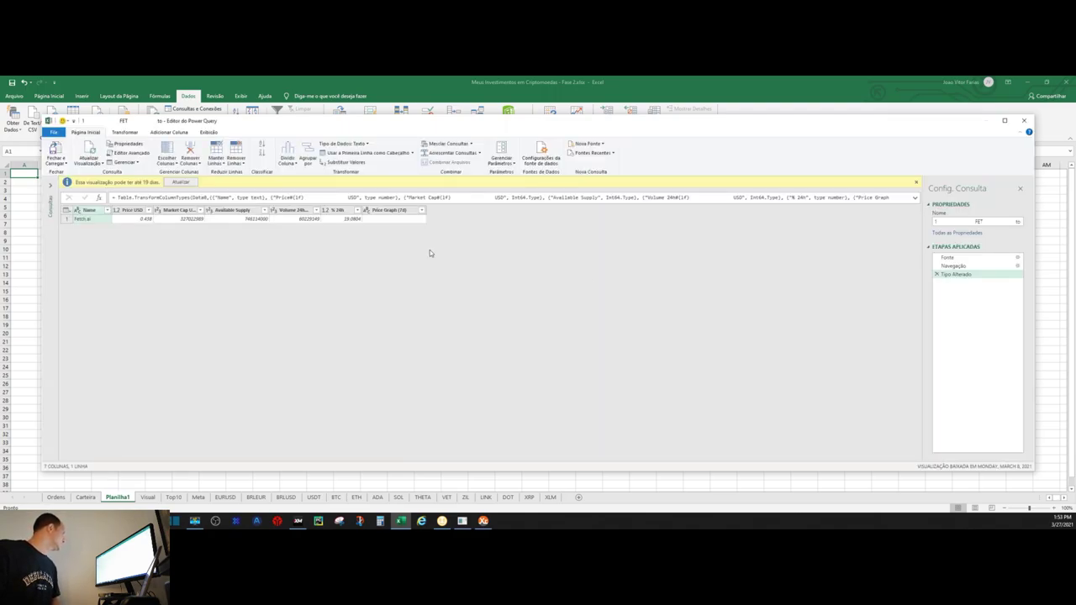
left_click(180, 181)
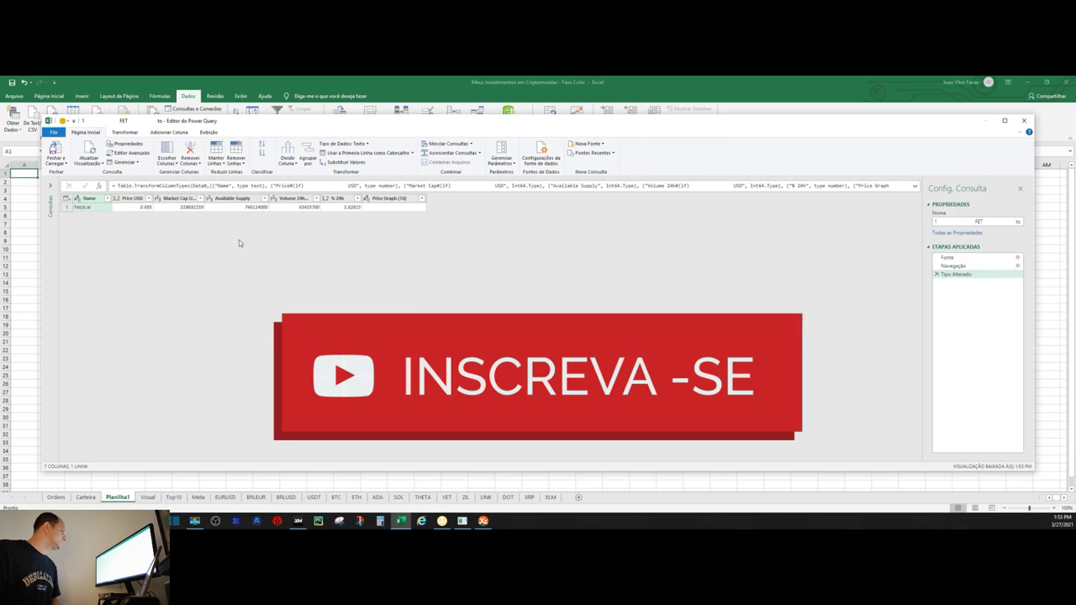
left_click(955, 222)
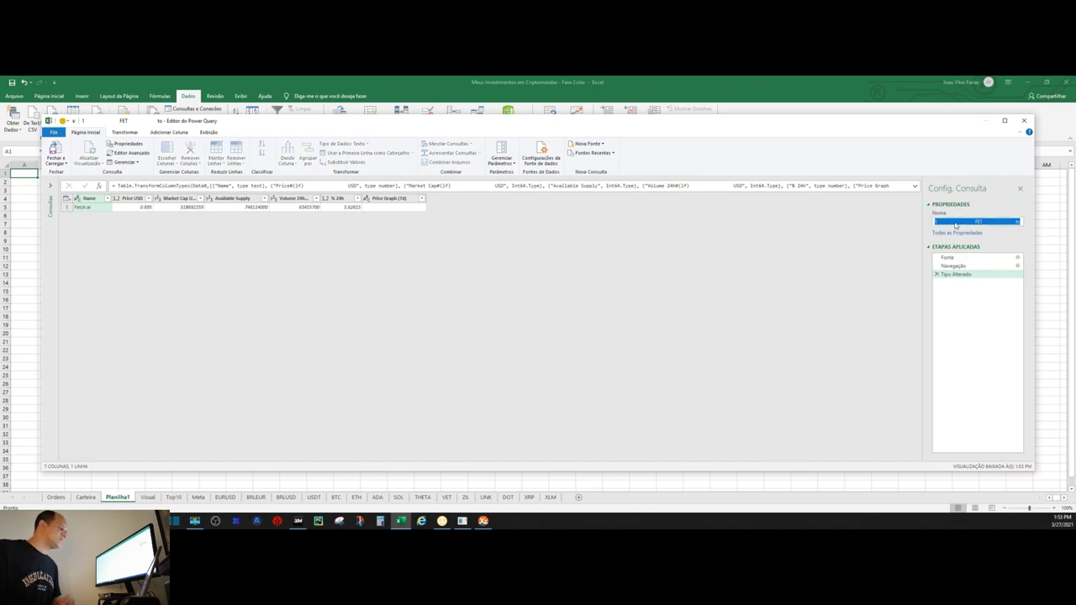
Name the query FET, keep only the Name and Price USD columns, and load it
type("FET")
key("Tab")
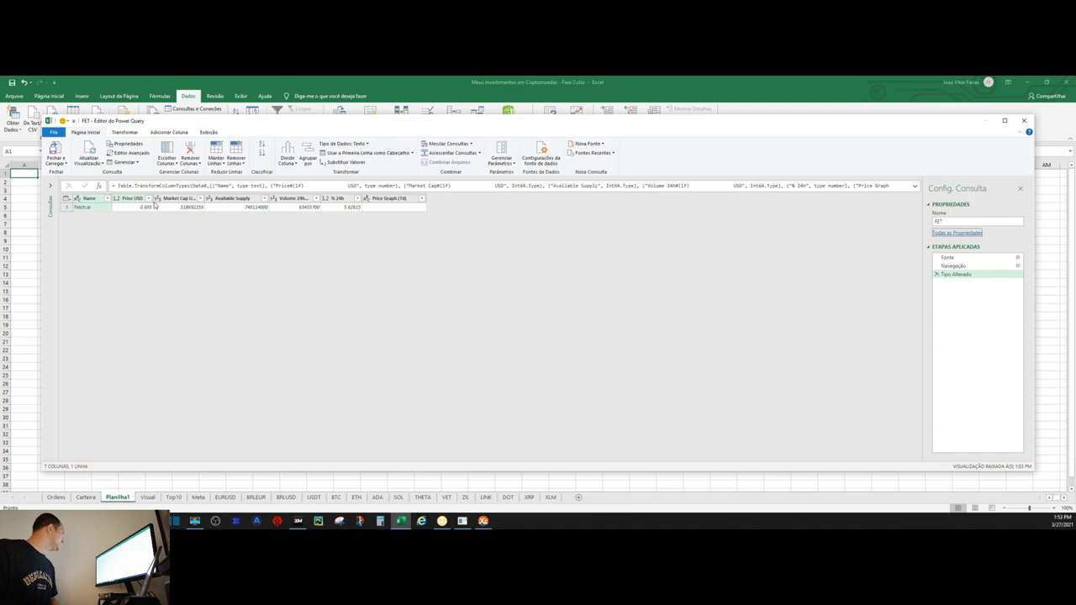
left_click(183, 204)
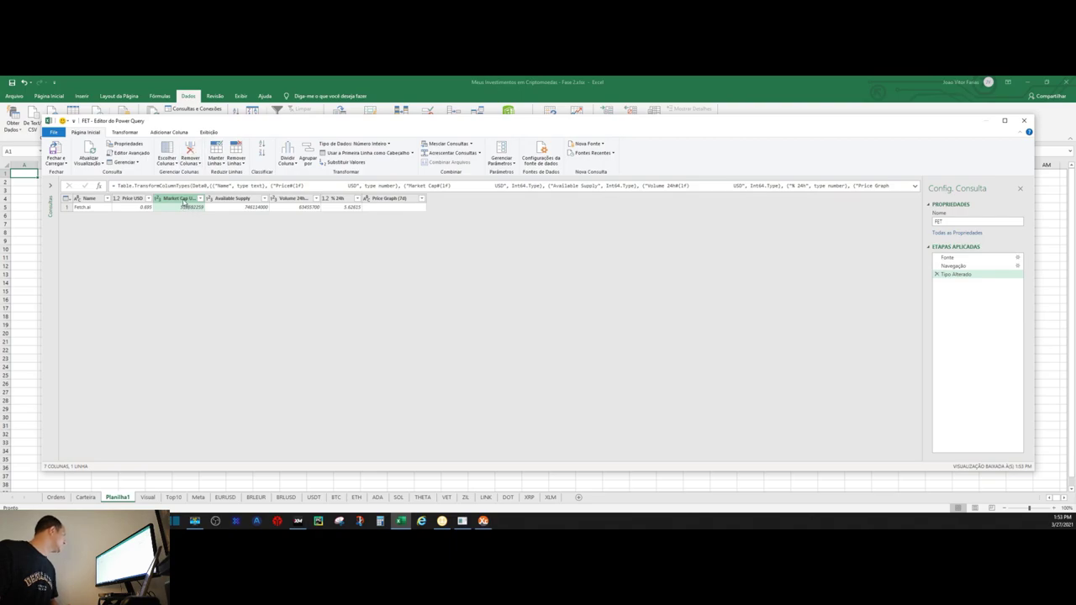
left_click(191, 152)
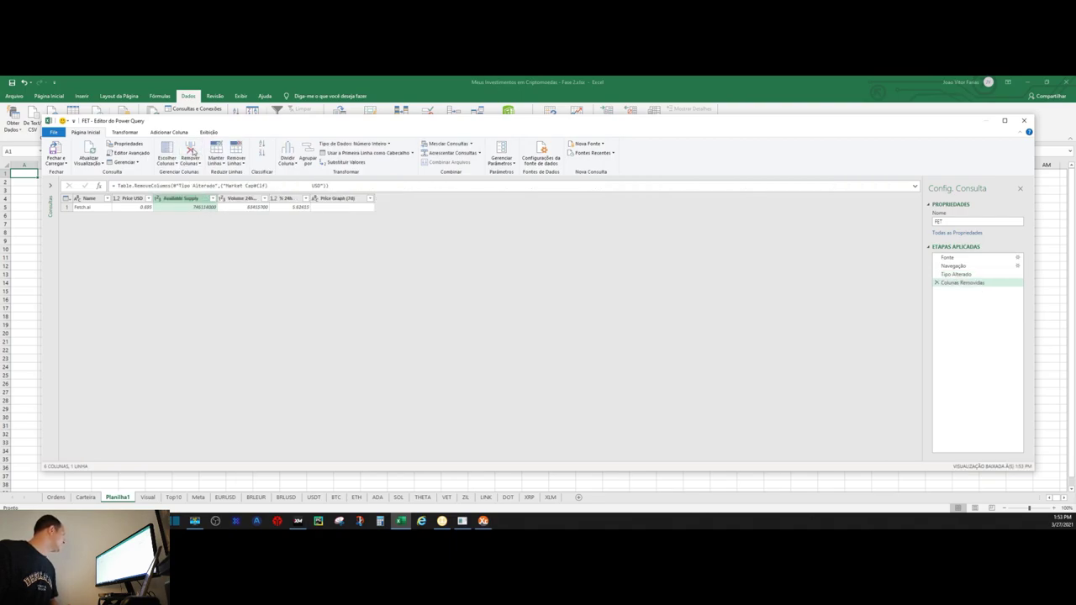
left_click(192, 151)
left_click(192, 151)
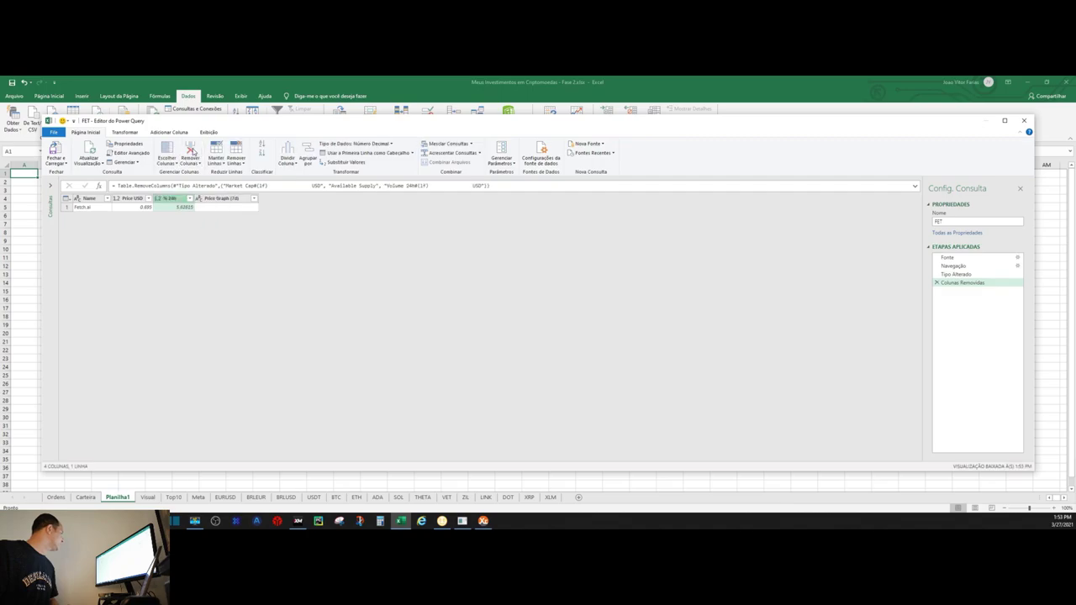
left_click(191, 151)
left_click(192, 151)
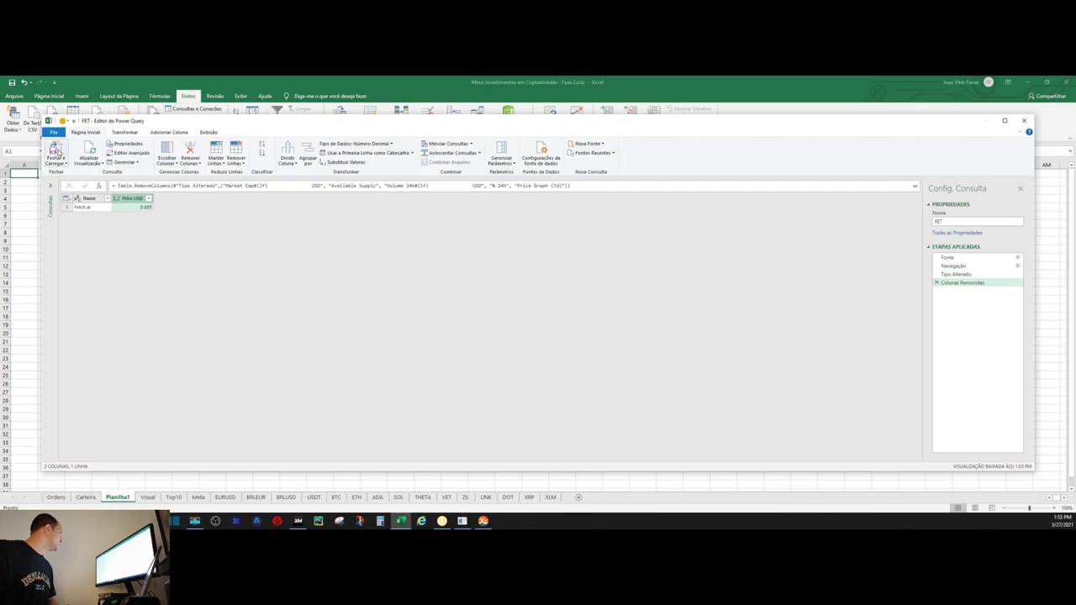
left_click(57, 150)
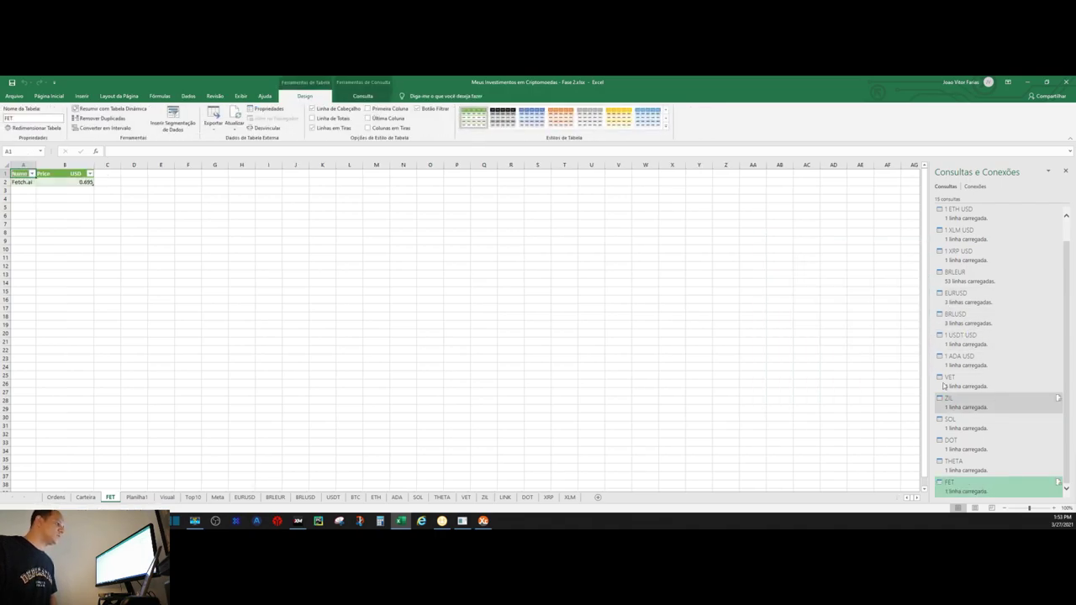
Set the FET query to refresh every 5 minutes and when the file opens
right_click(953, 485)
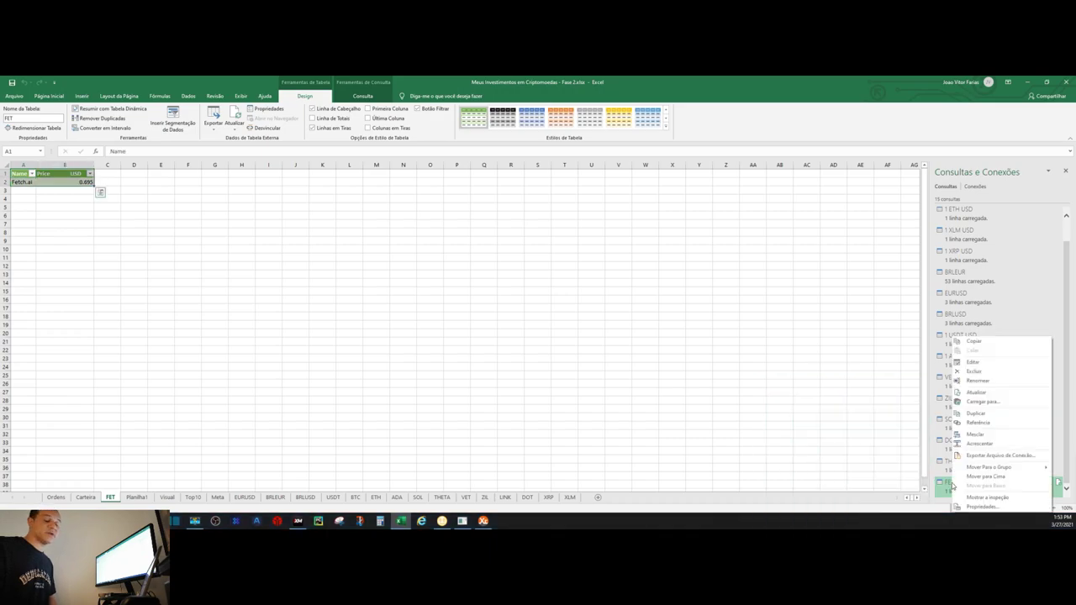
left_click(982, 507)
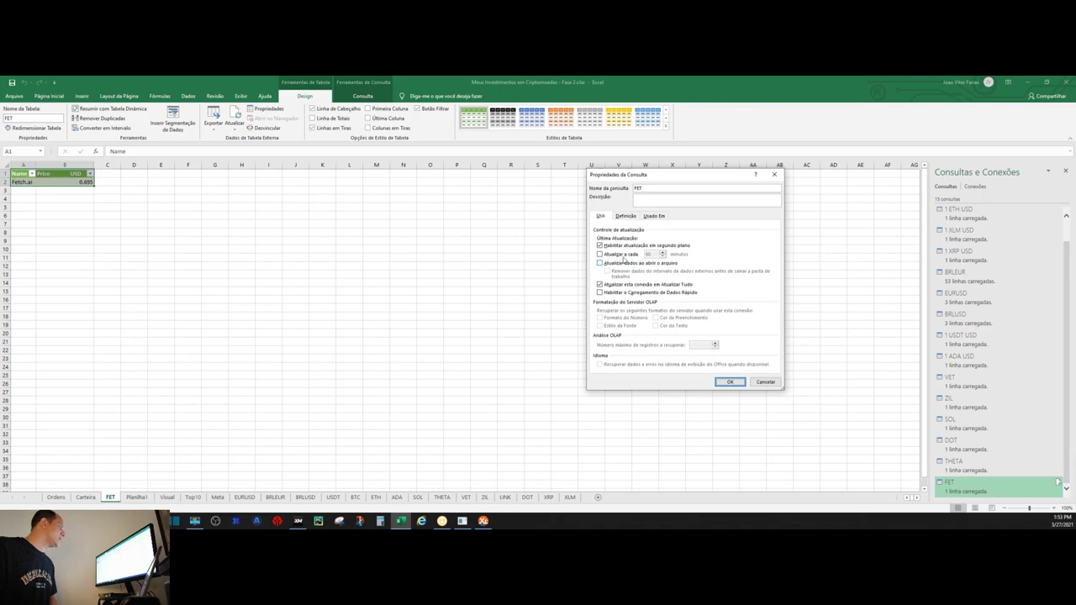
left_click(600, 255)
type("5")
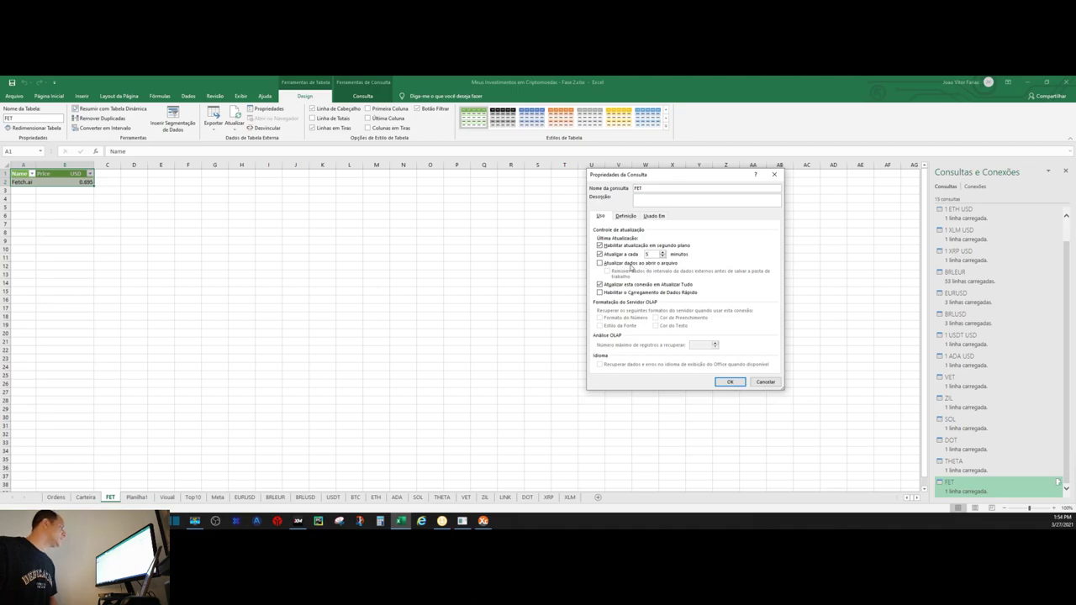
left_click(600, 263)
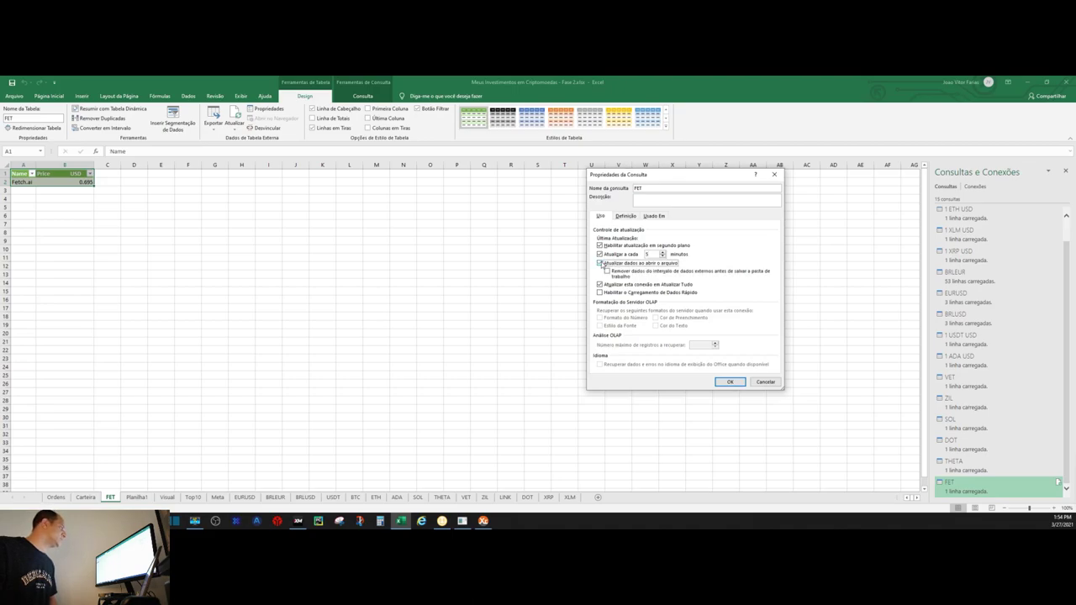
left_click(730, 383)
mouse_move(951, 440)
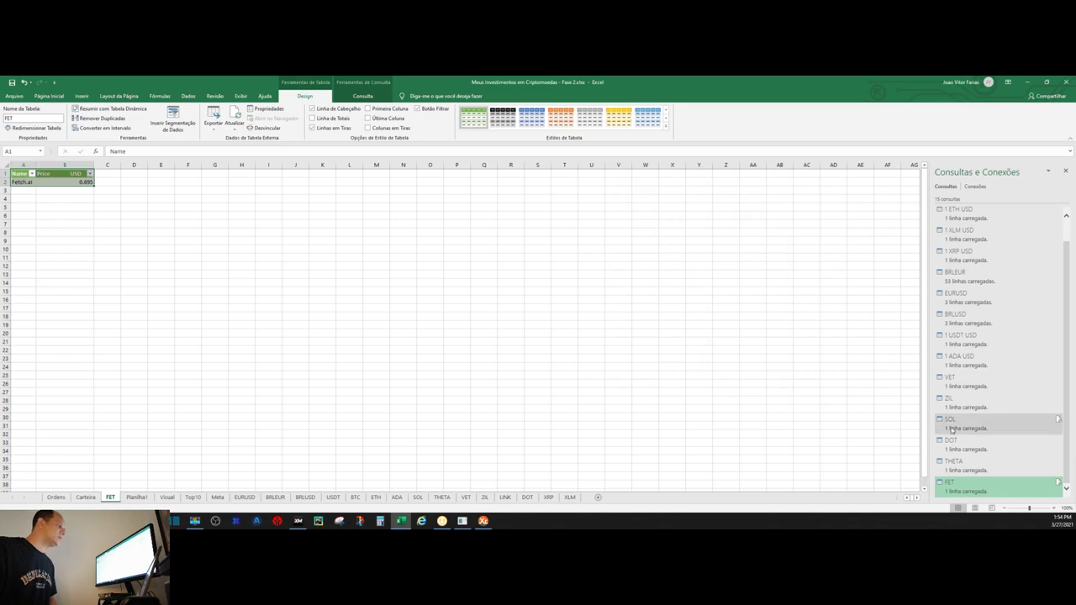
left_click(1065, 172)
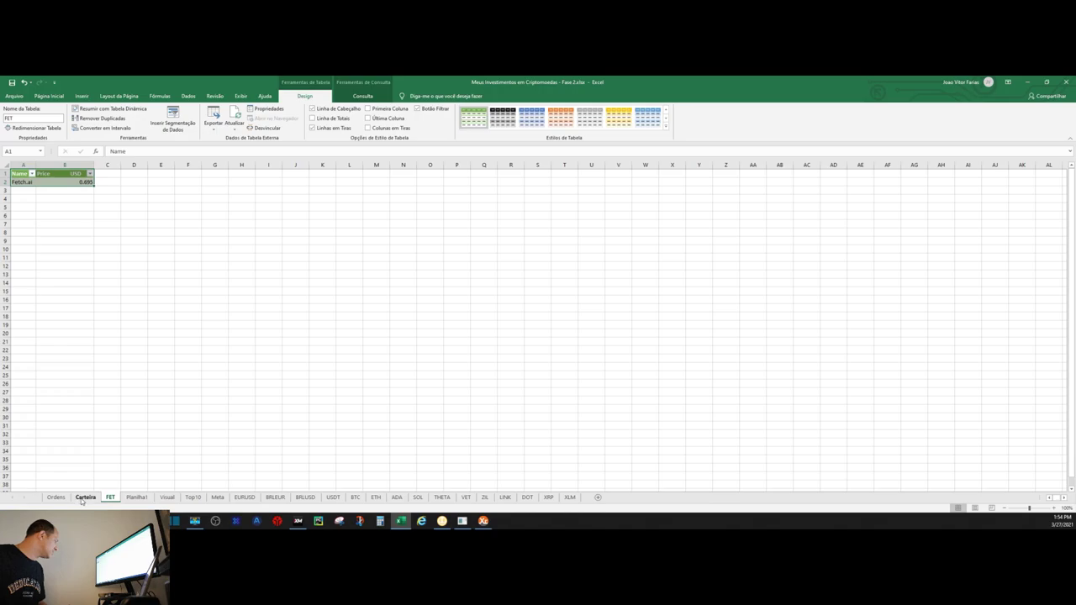
Move the FET sheet tab between the ZIL and LINK sheets
left_click_drag(228, 502, 357, 503)
mouse_move(449, 501)
left_mouse_down()
mouse_move(582, 502)
mouse_move(503, 502)
left_mouse_up()
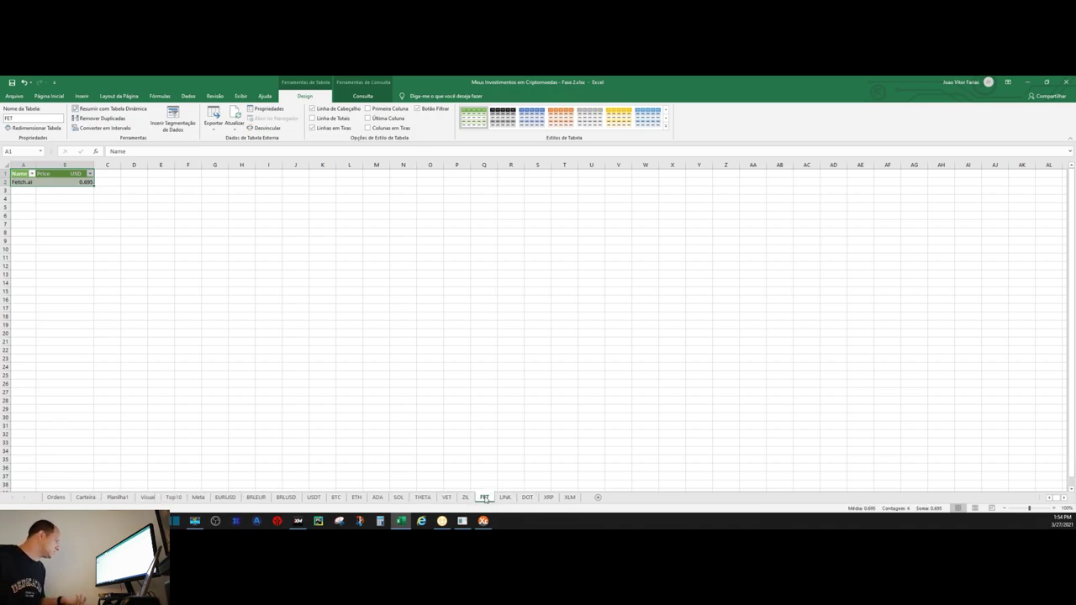
left_click(117, 498)
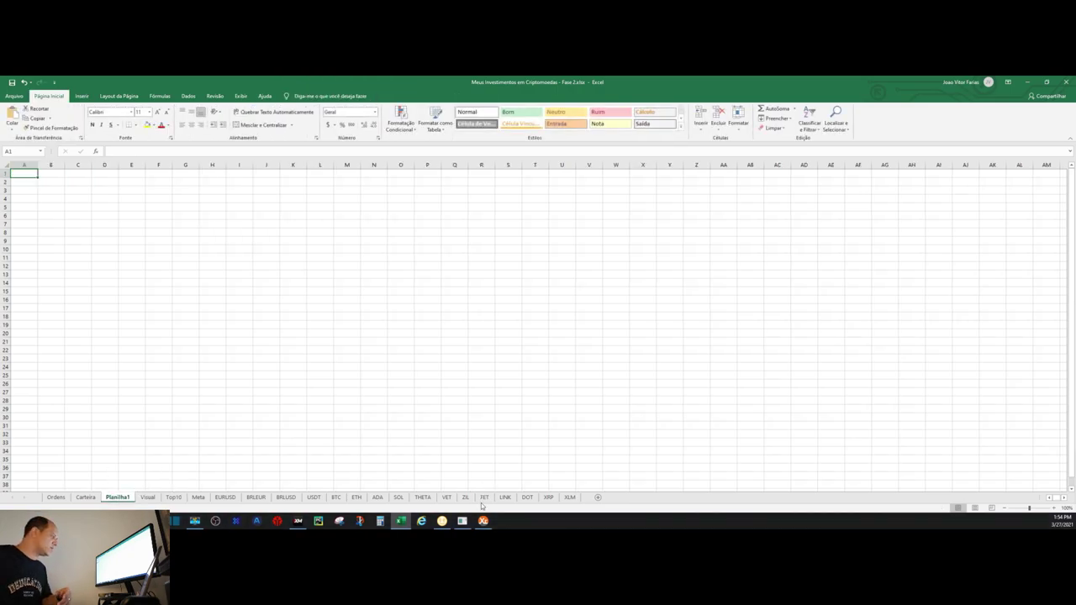
Delete the empty Planilha1 sheet and set Carteira D19 to =B19*FET[Price]
right_click(125, 498)
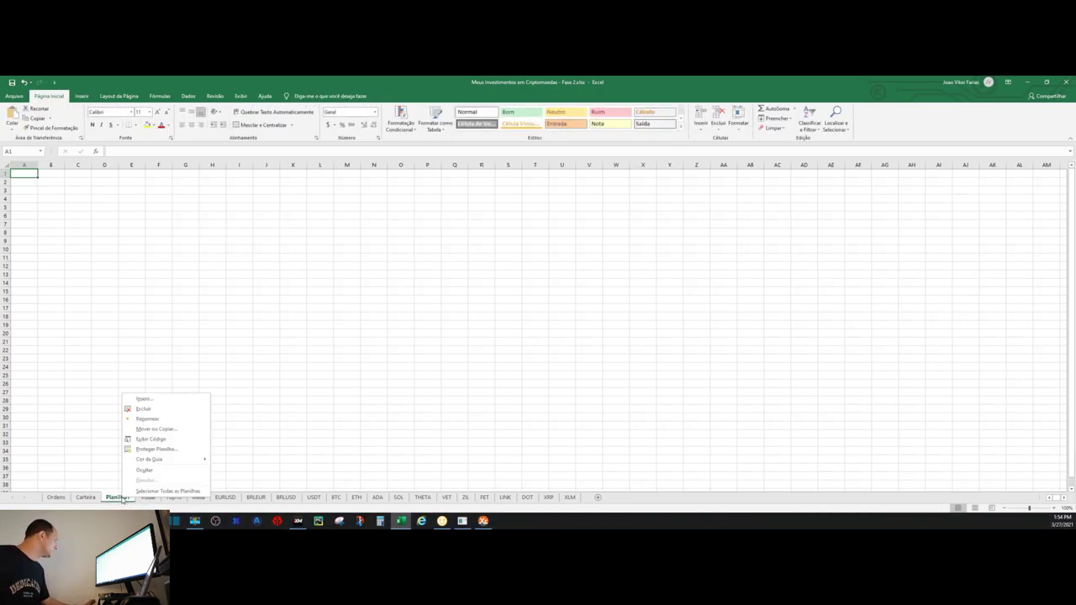
left_click(148, 410)
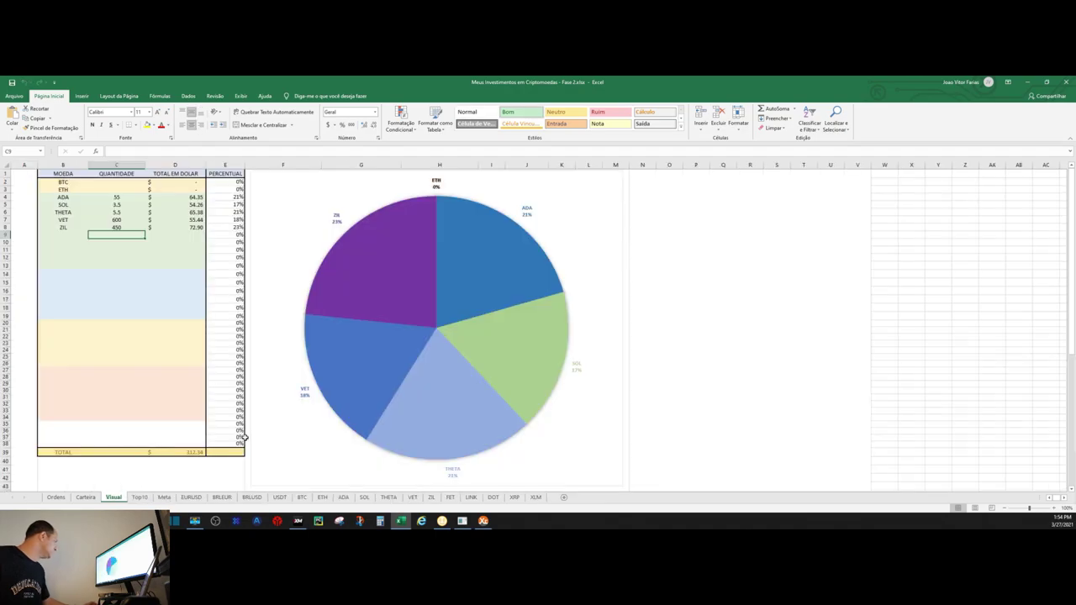
left_click(85, 496)
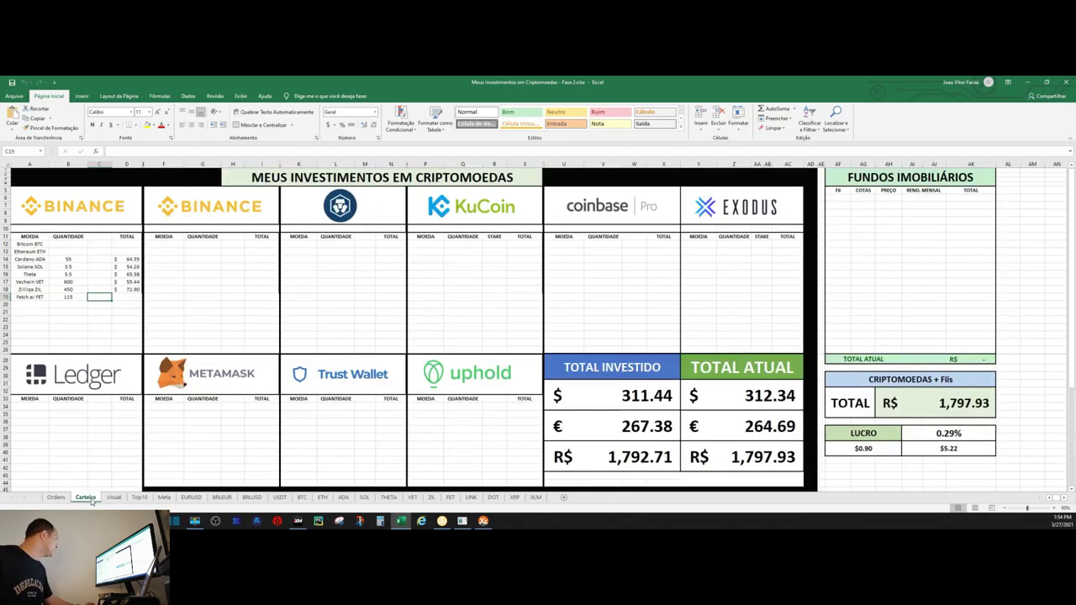
left_click(128, 295)
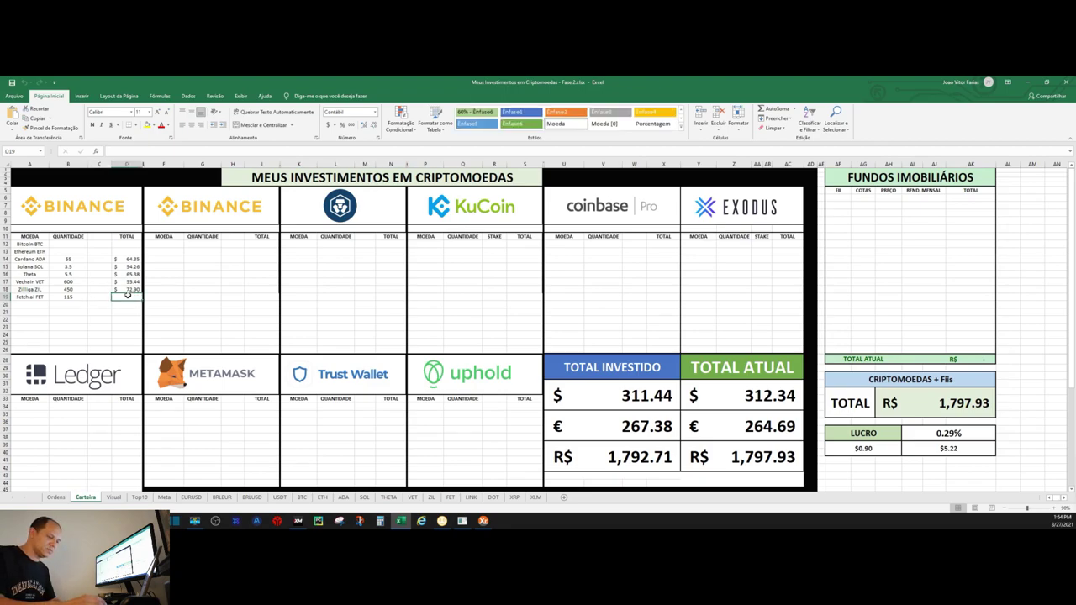
type("=")
left_click(69, 298)
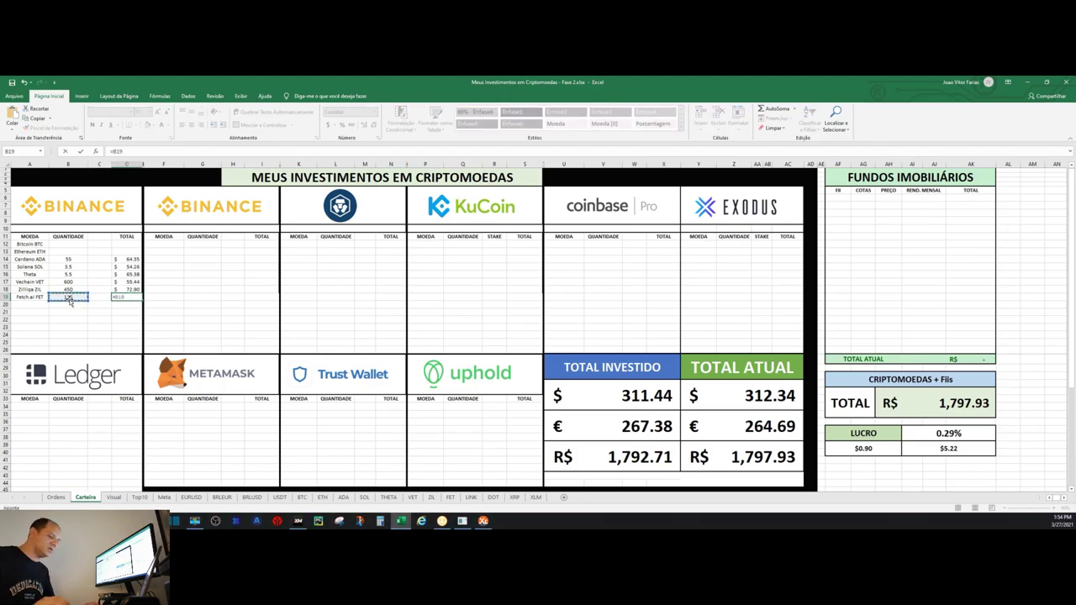
type("*")
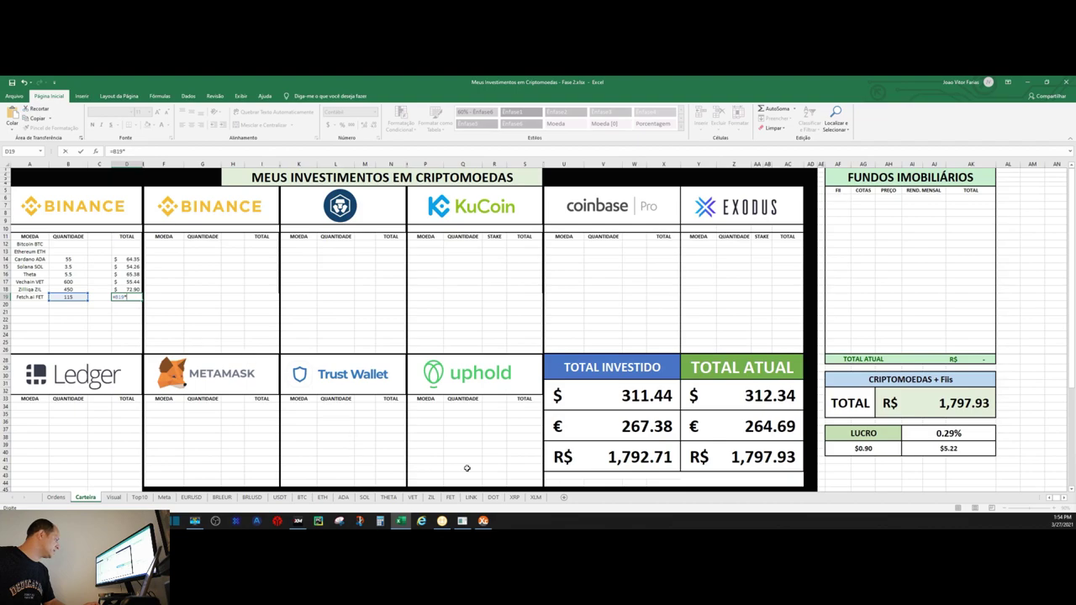
left_click(451, 497)
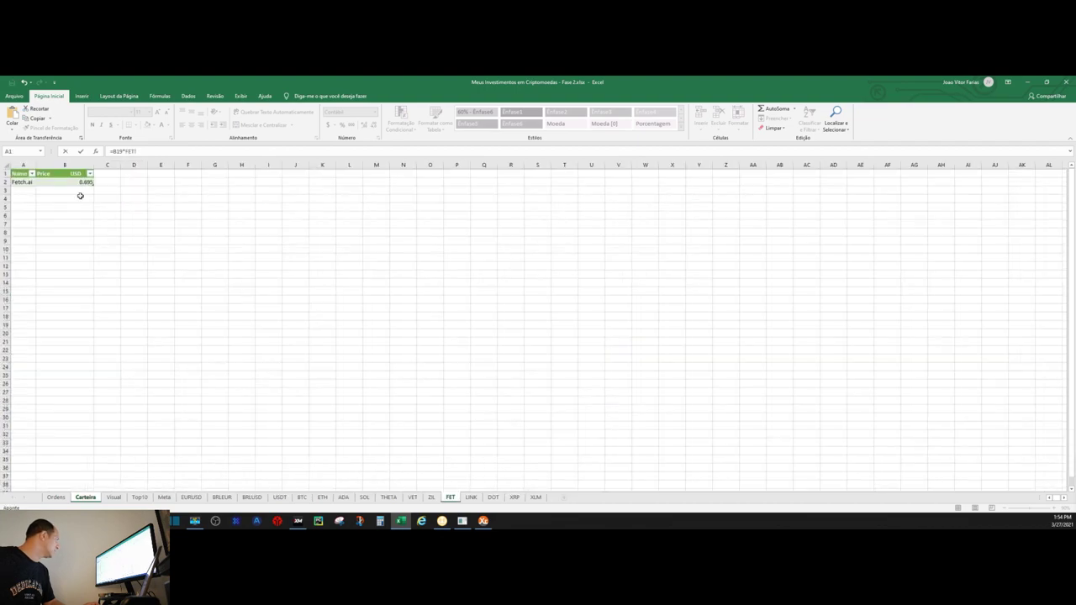
left_click(77, 183)
key("Return")
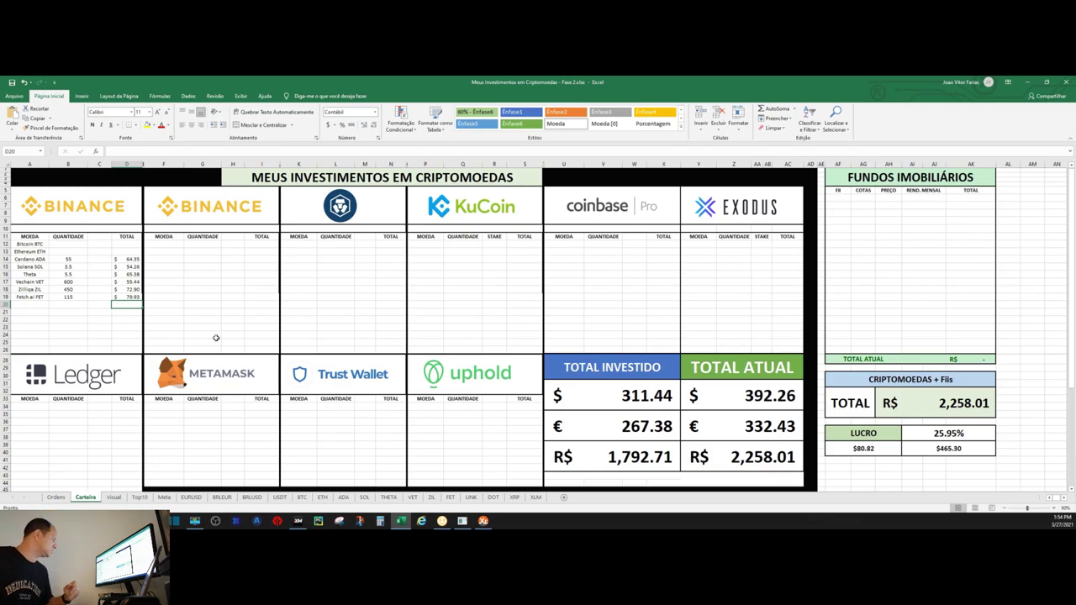
Add FET with quantity 115 in cells B9 and C9 of the Visual table
left_click(115, 499)
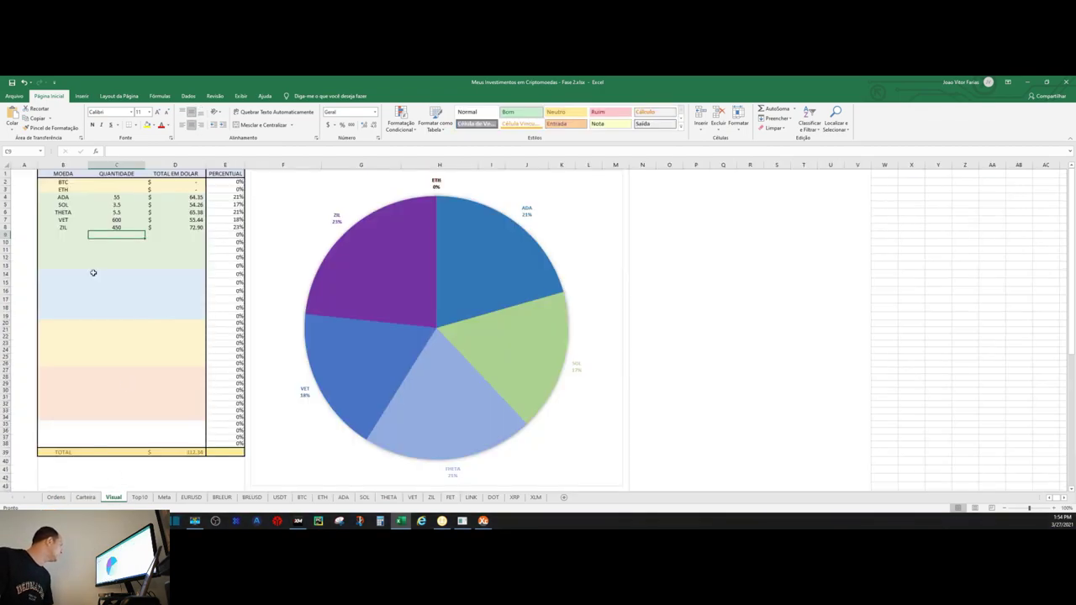
left_click(67, 235)
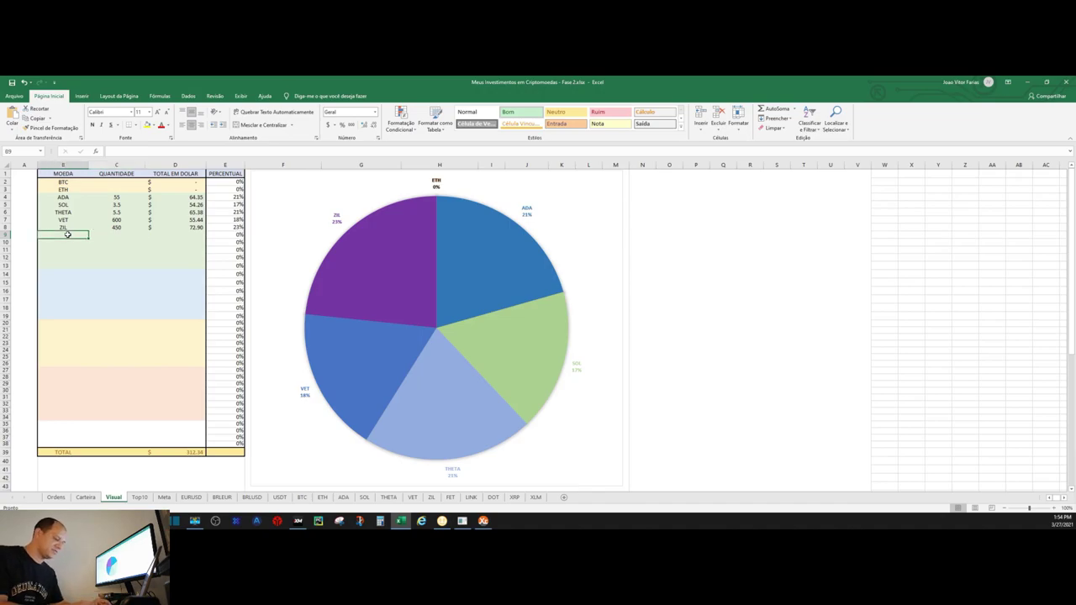
type("FET")
key("Tab")
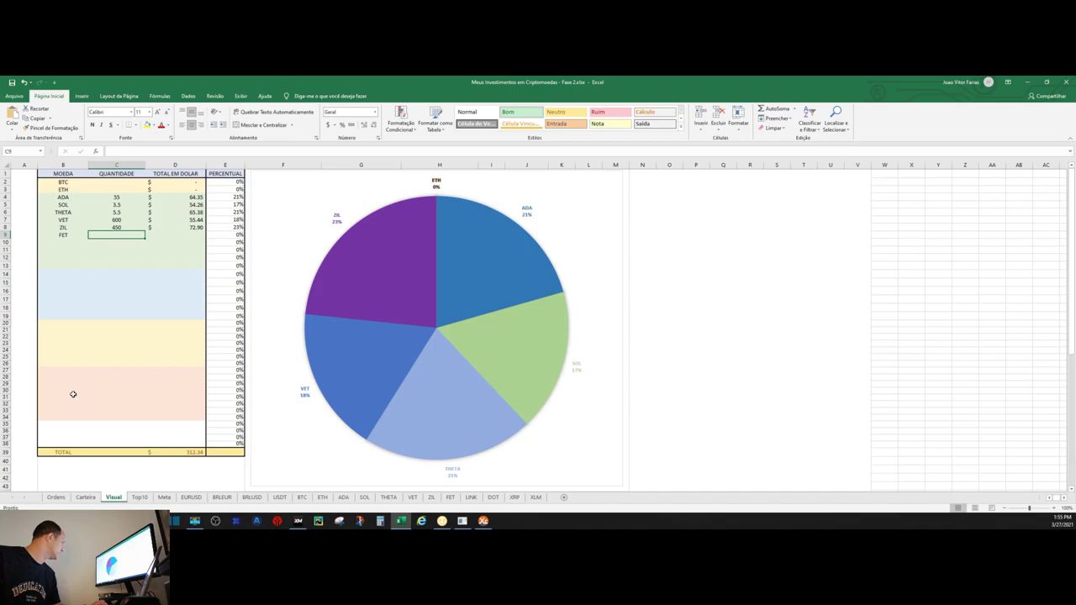
left_click(87, 498)
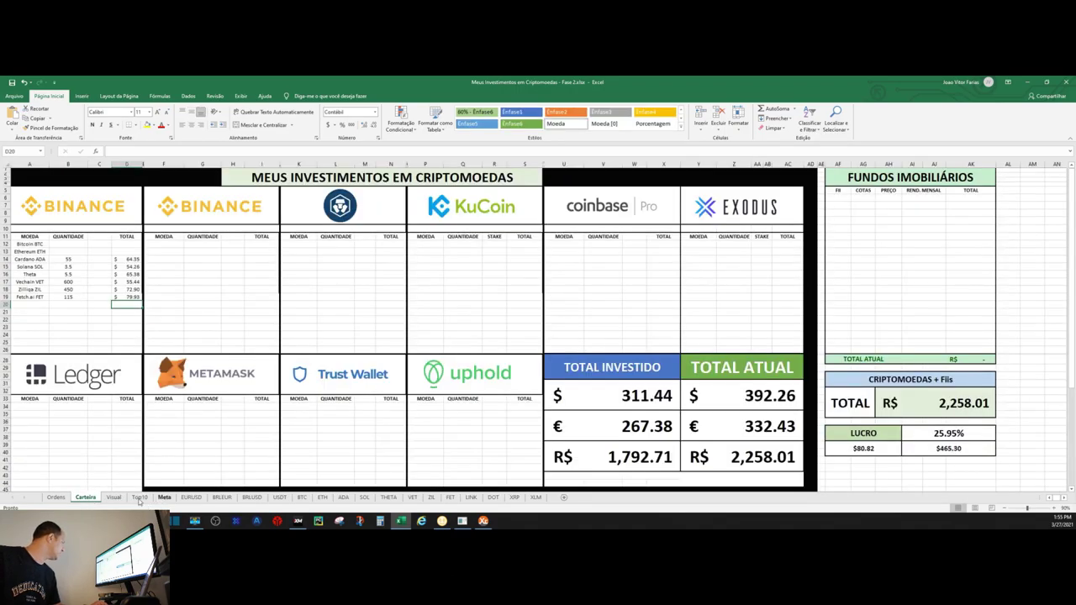
left_click(114, 497)
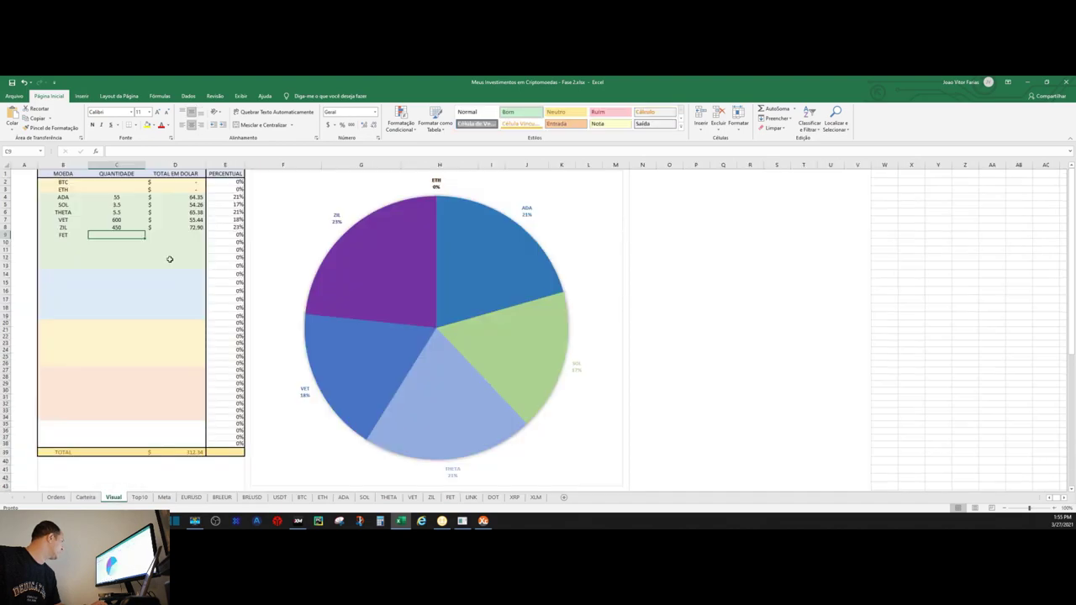
type("115")
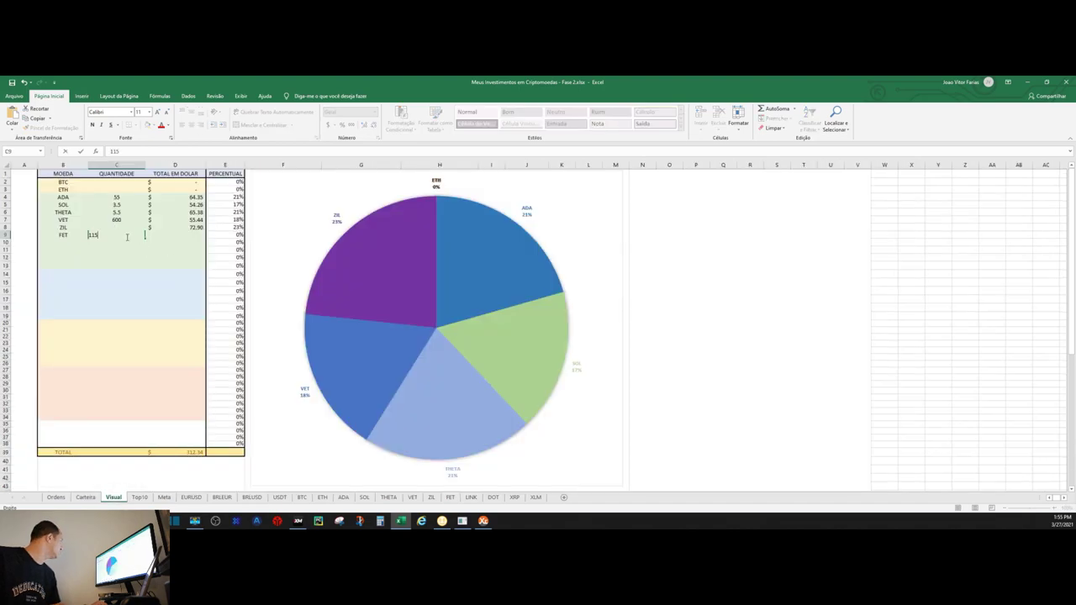
left_click(187, 235)
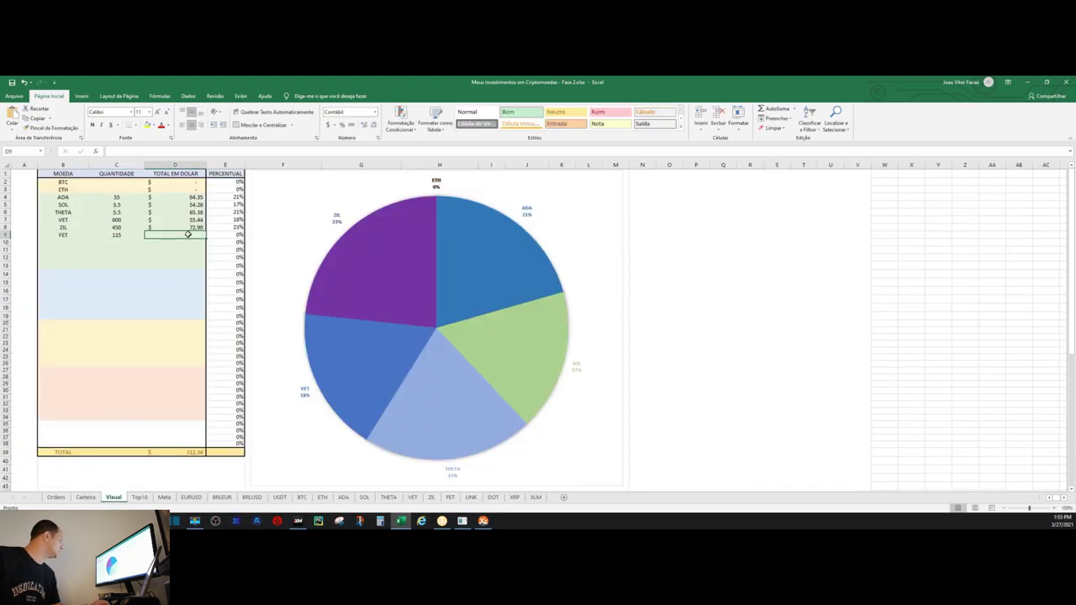
Set Visual D9 to =C9*FET[Price] so FET's total appears in the pie chart
type("=")
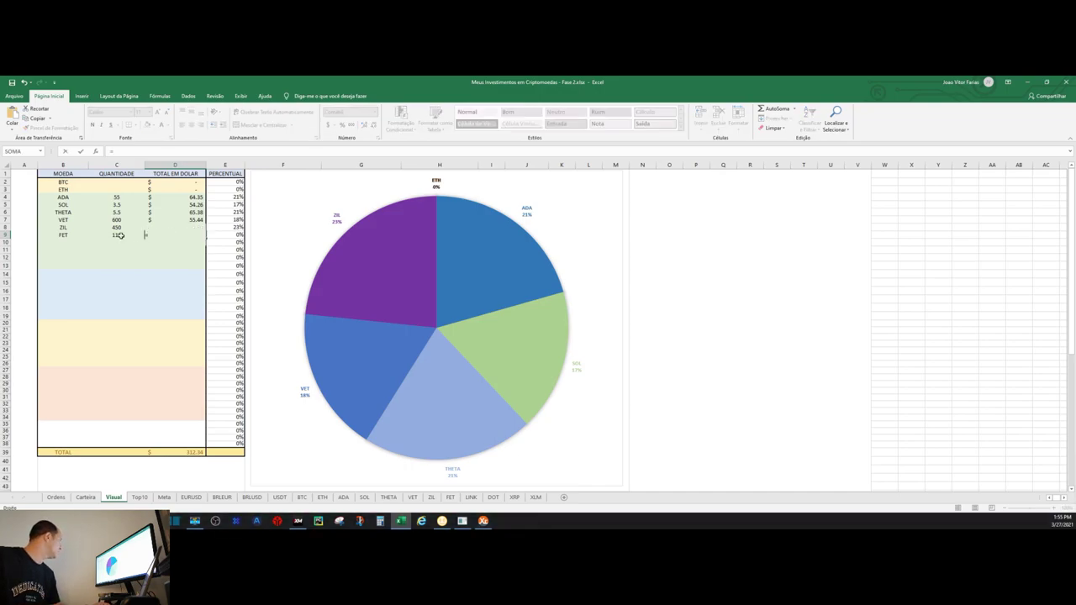
left_click(119, 236)
type("*")
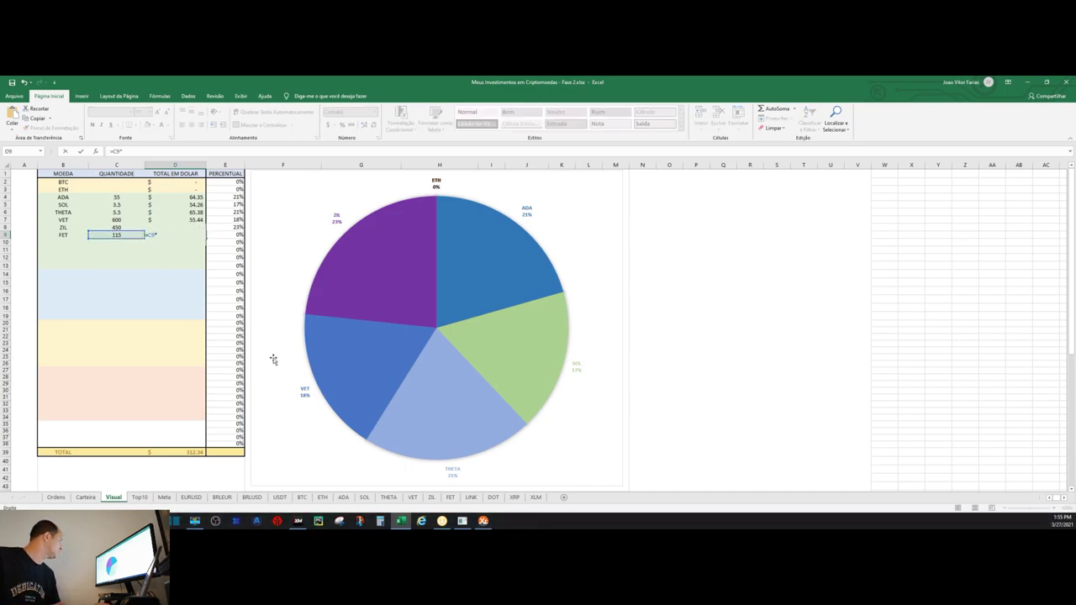
left_click(450, 497)
left_click(80, 183)
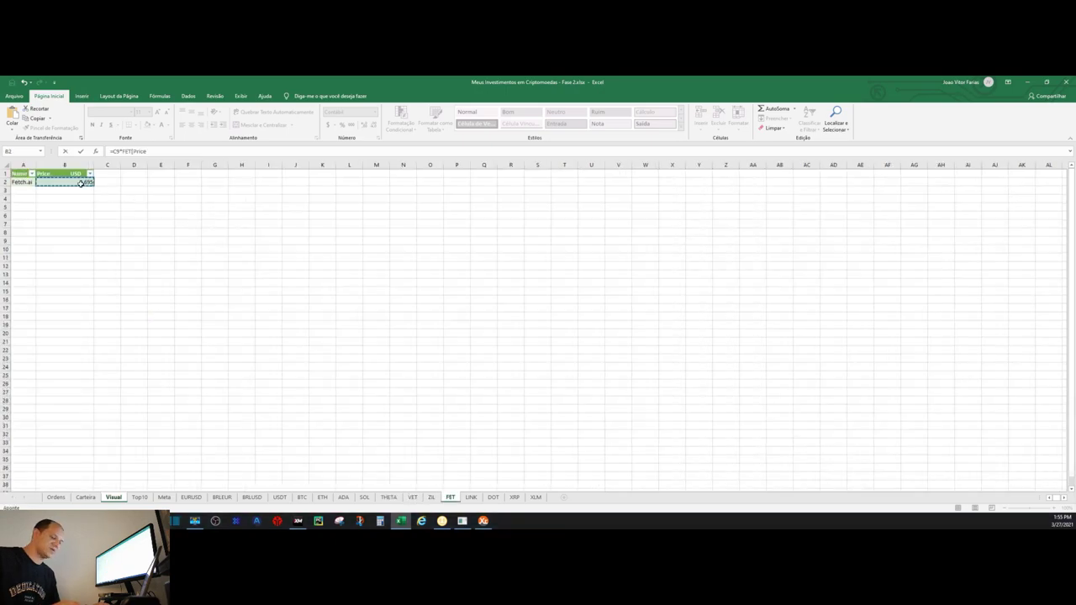
key("Return")
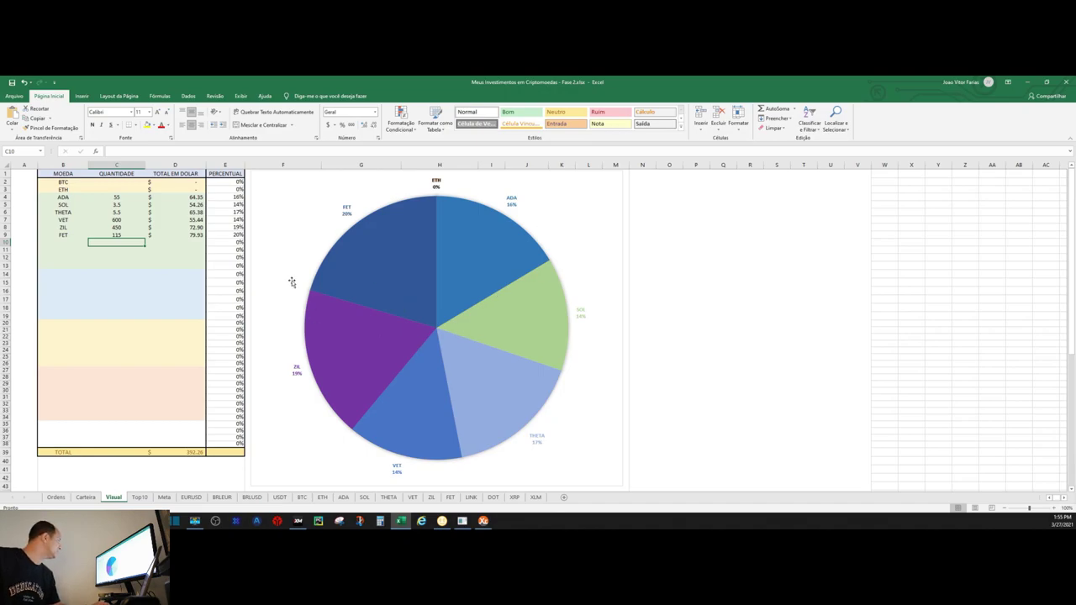
left_click(140, 497)
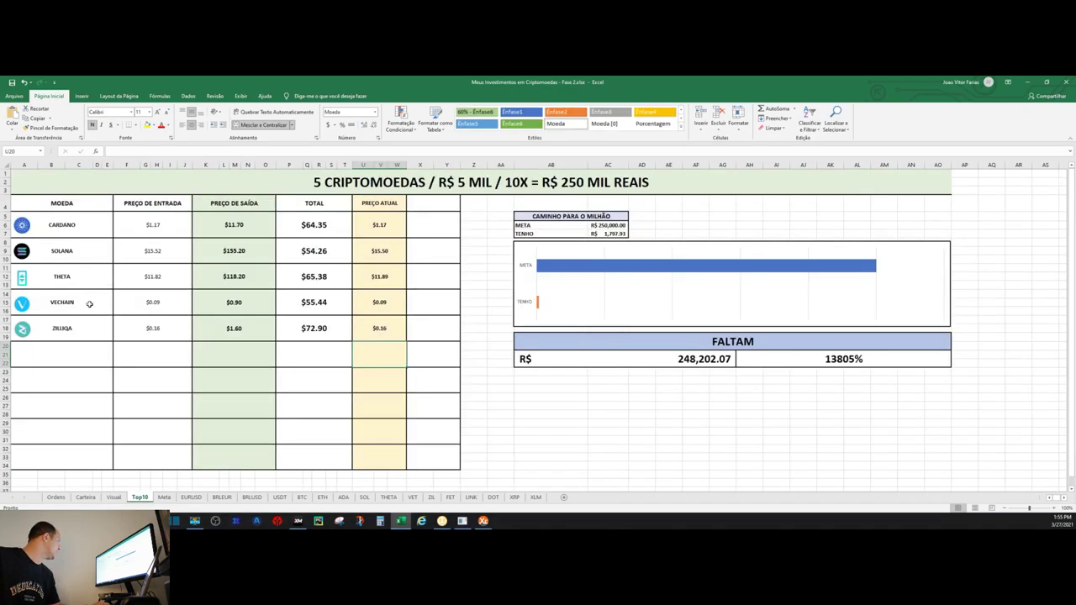
Insert the picture fetch ai FET LOGO.png from this device onto the Top10 sheet
left_click(66, 353)
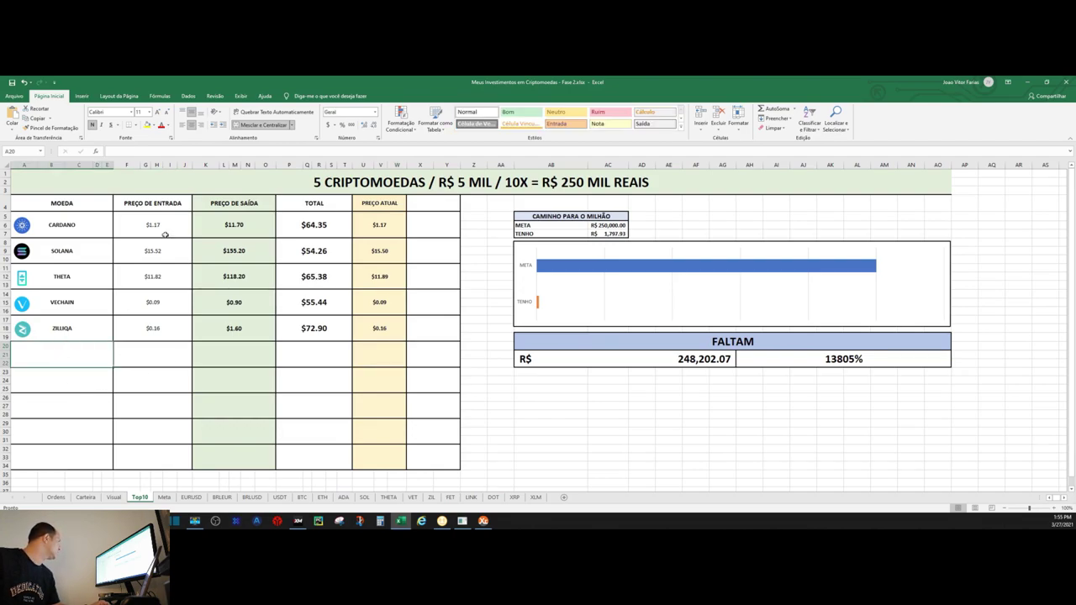
left_click(82, 96)
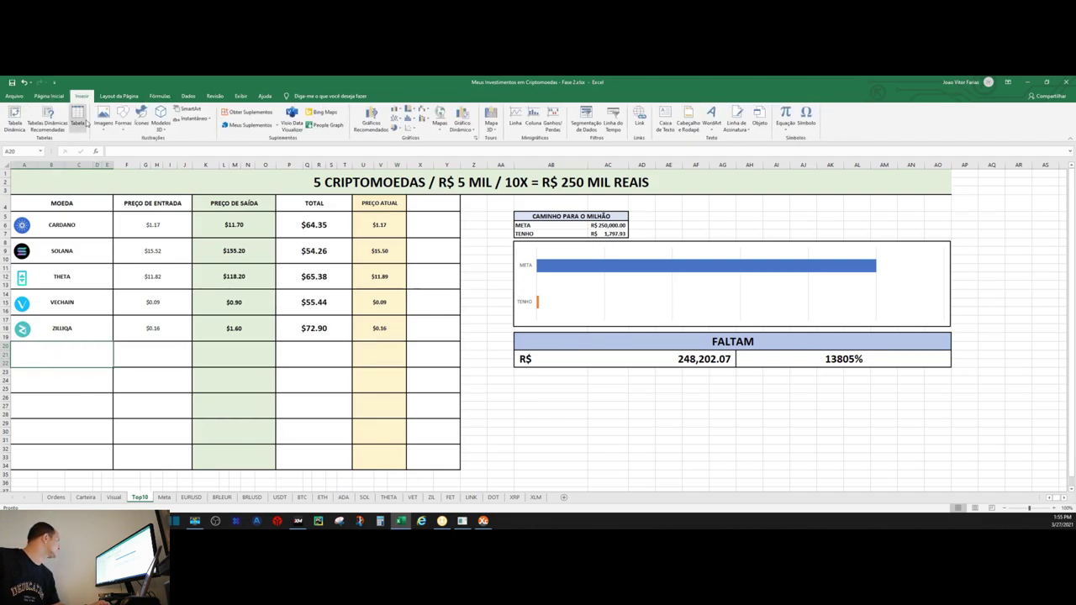
left_click(103, 118)
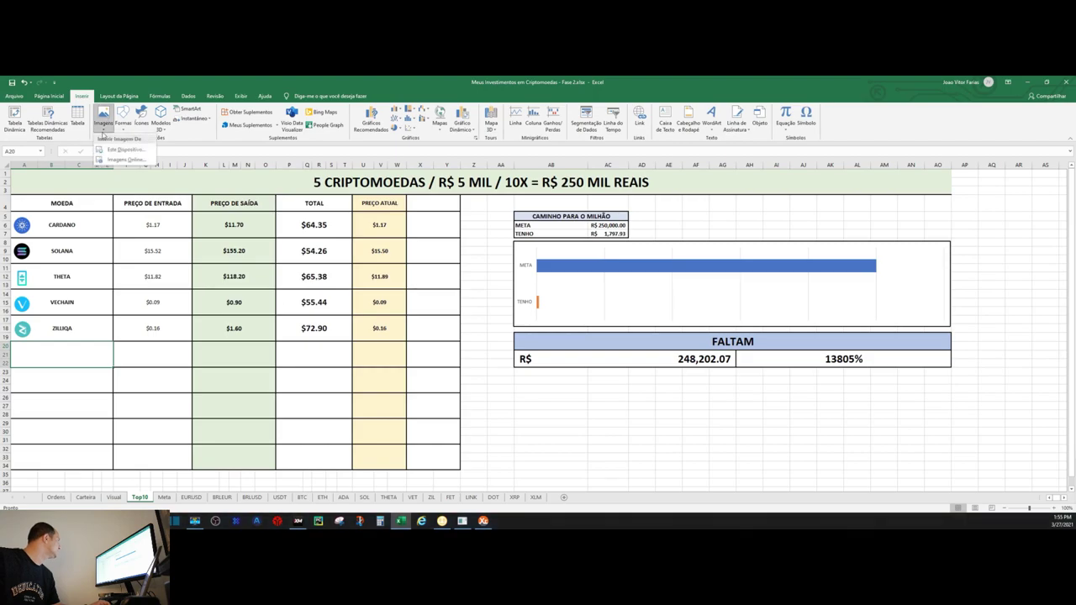
left_click(114, 152)
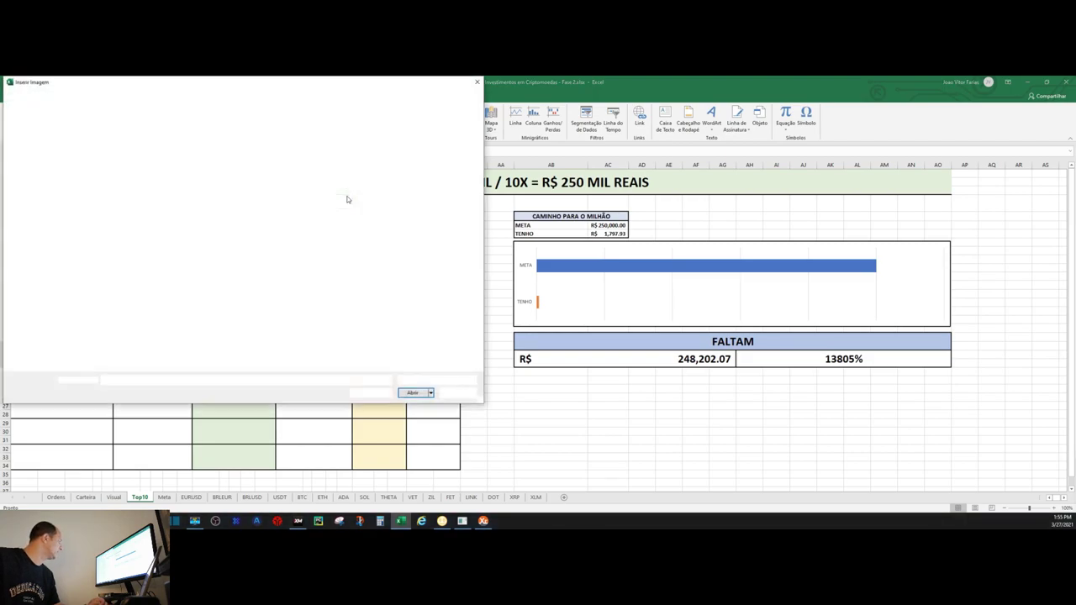
key("Escape")
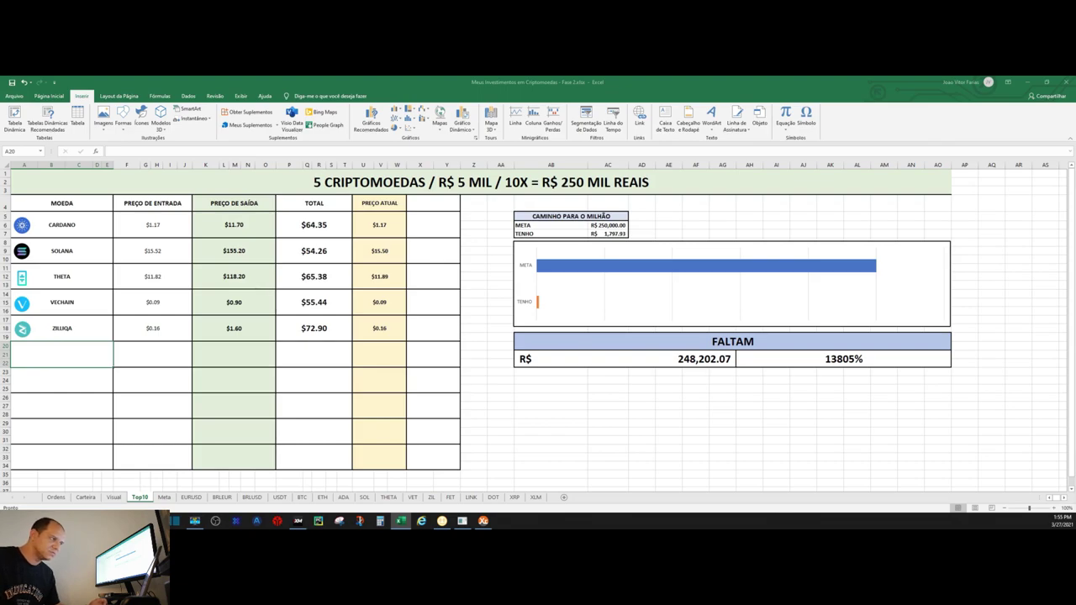
left_click(103, 118)
left_click(577, 239)
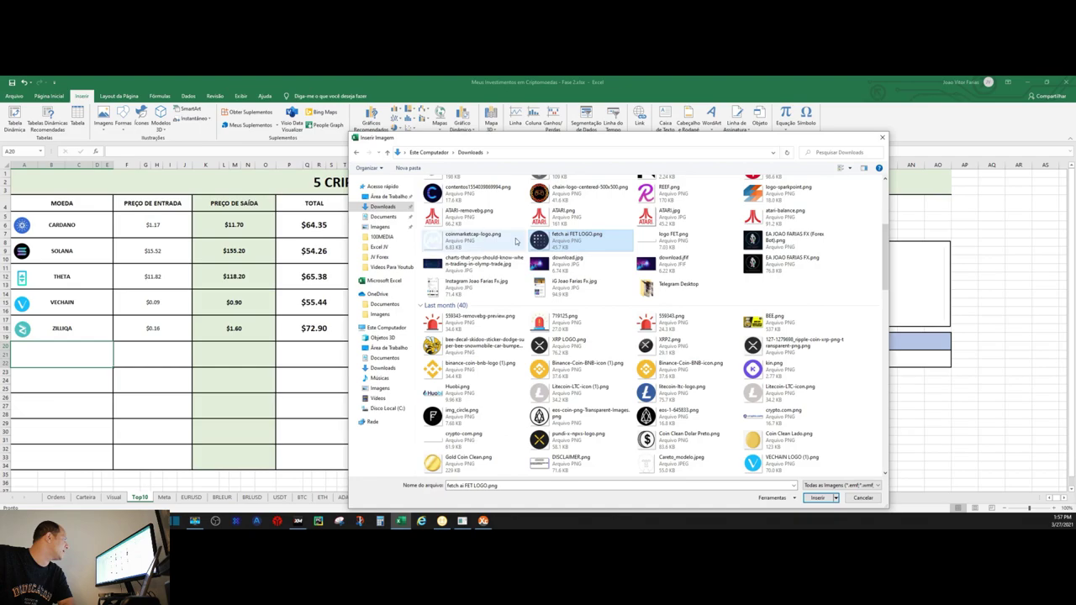
left_click(817, 497)
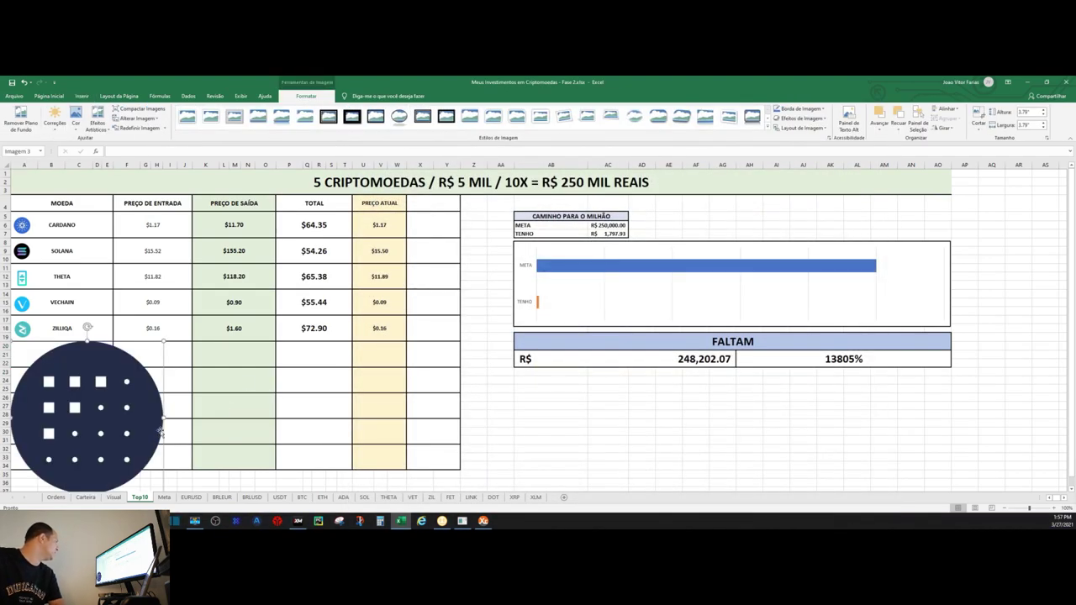
Shrink the Fetch.ai logo to icon size and place it in row 20 below ZILIQA
scroll(252, 404, "down", 2)
left_click_drag(163, 437, 32, 300)
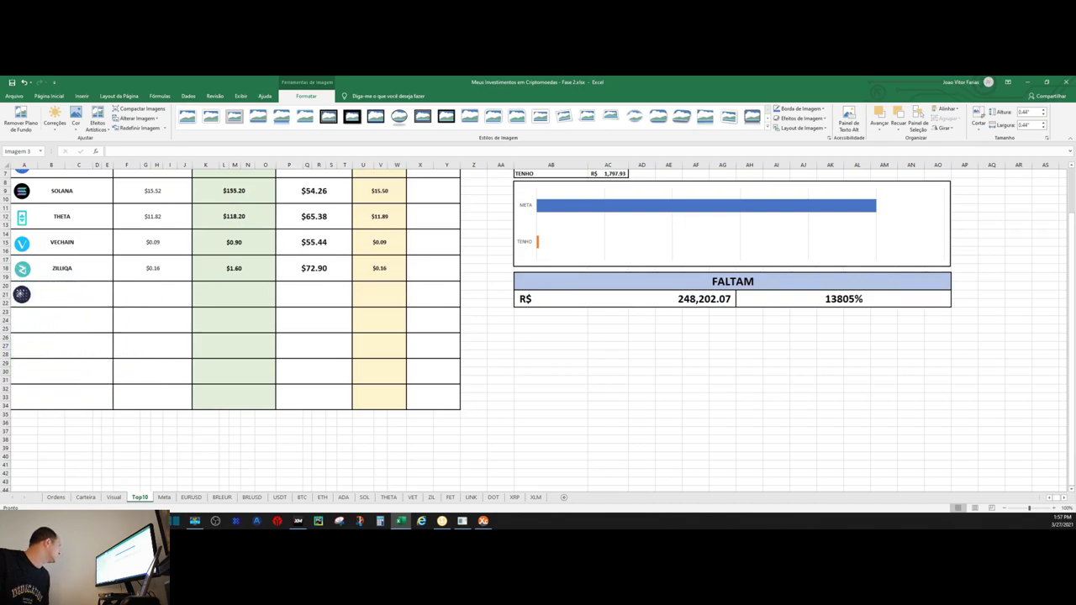
left_click(30, 305)
left_click_drag(27, 308, 27, 300)
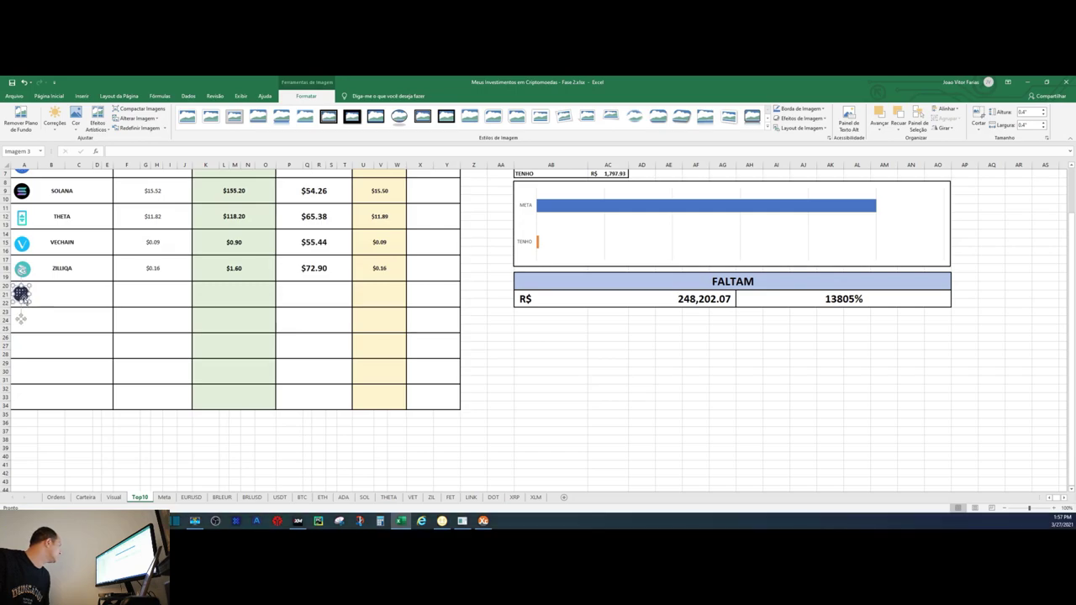
Enter FETCH.AI in Top10 cell A20 beside the logo, then go to Ordens
left_click(59, 297)
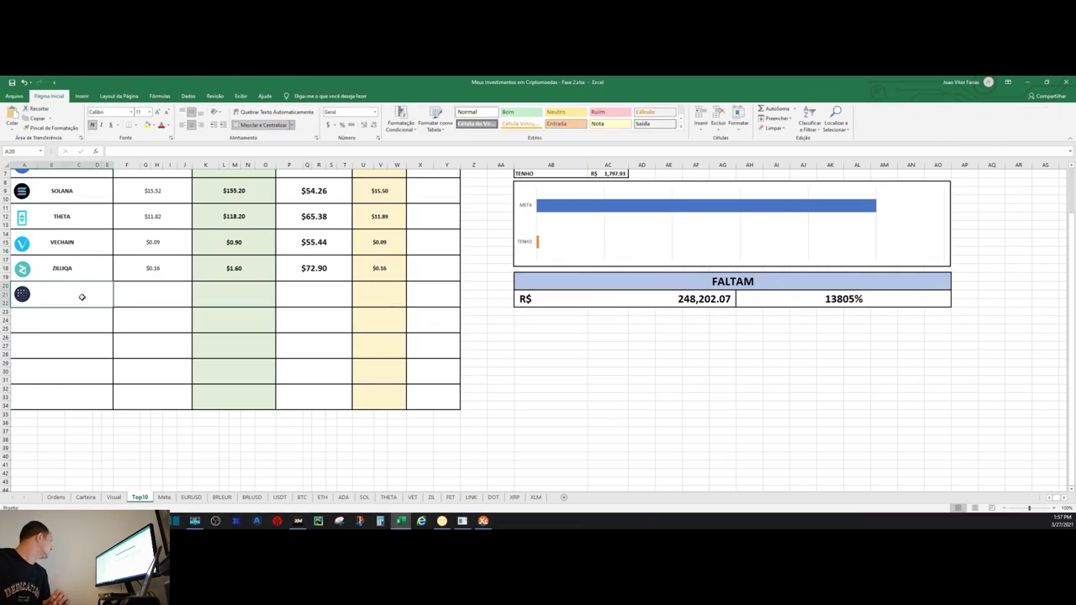
double_click(71, 297)
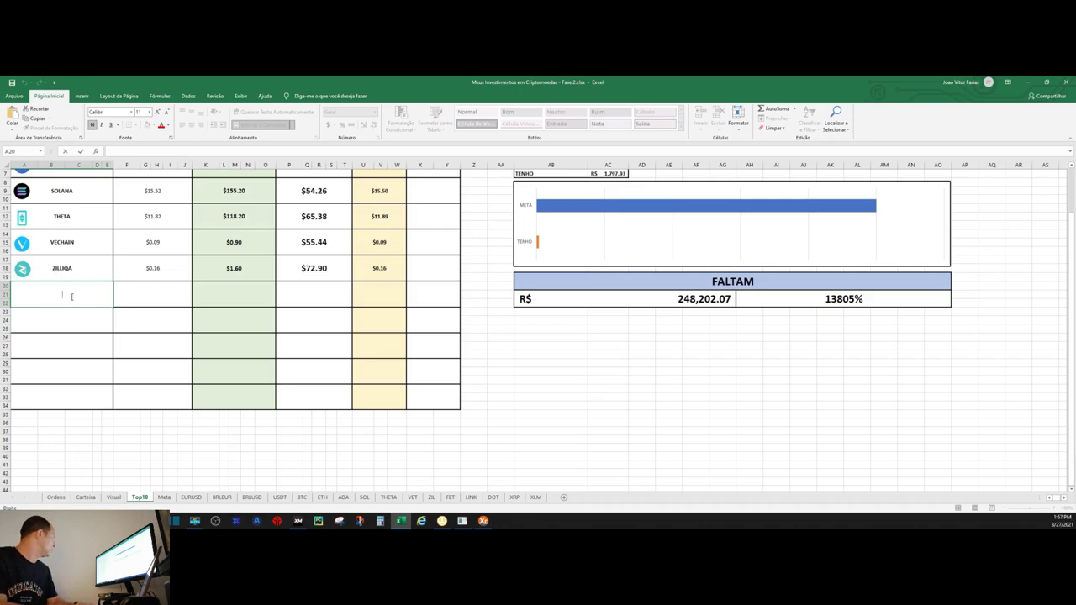
type("FET")
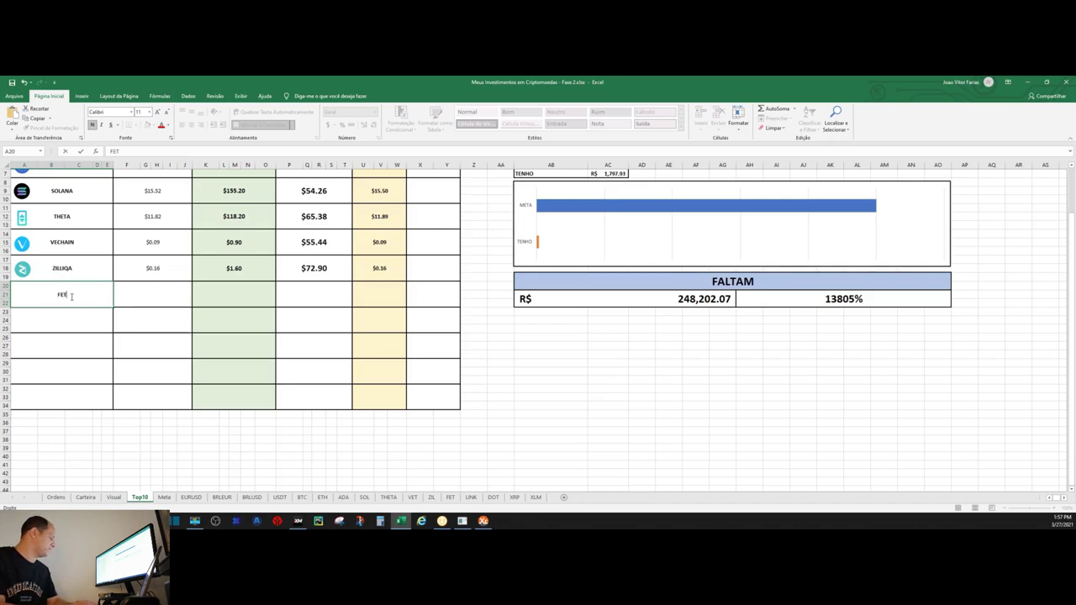
type("CH.AI")
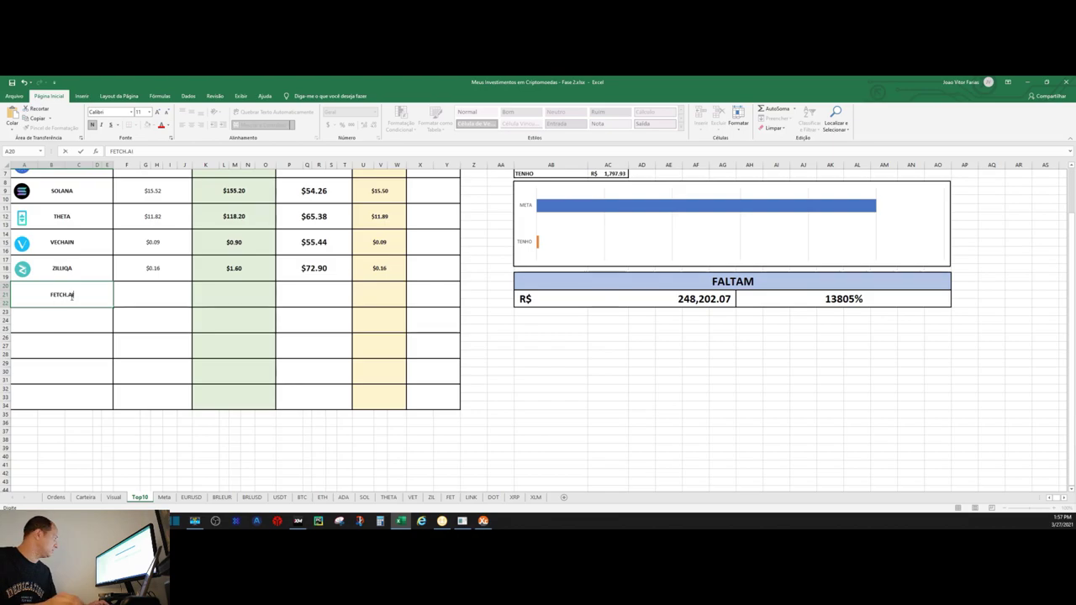
key("Tab")
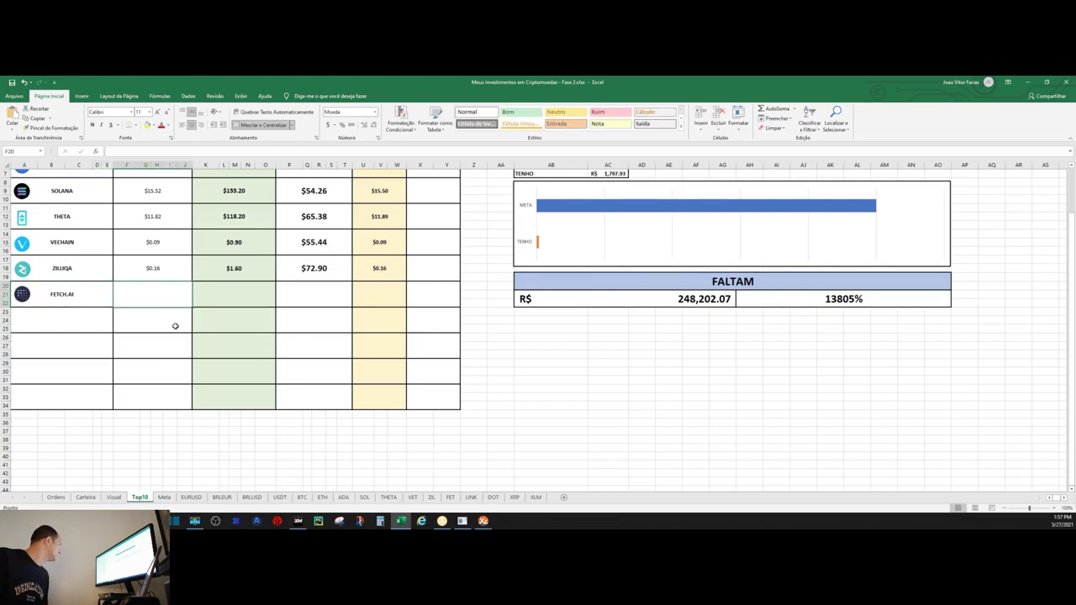
left_click(56, 497)
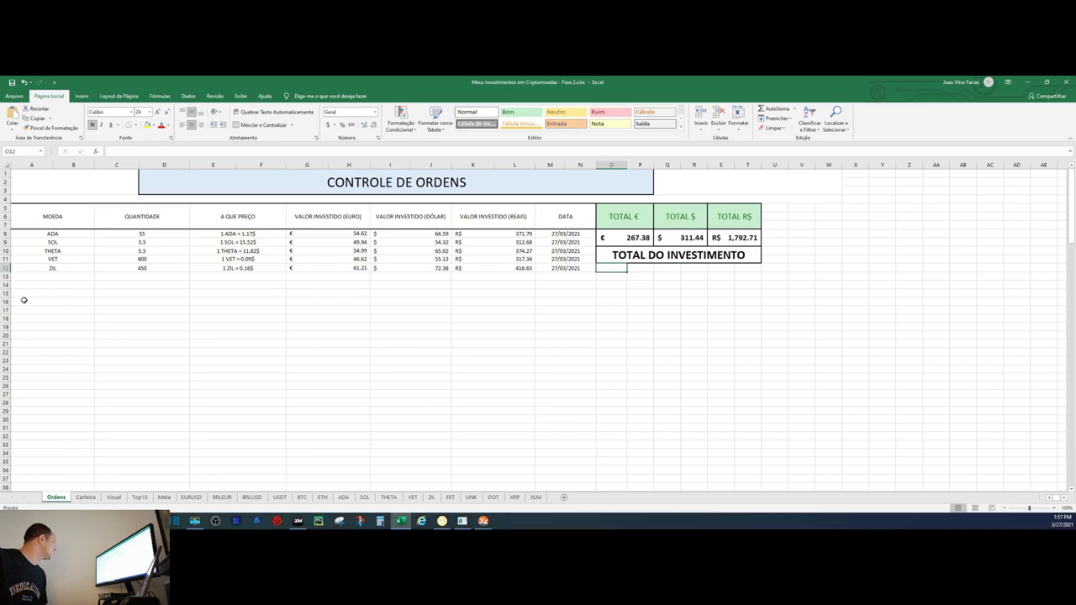
Enter FET, quantity 115 and price '1 FET = 0.69' in row 13 of Ordens
left_click(62, 279)
type("FET")
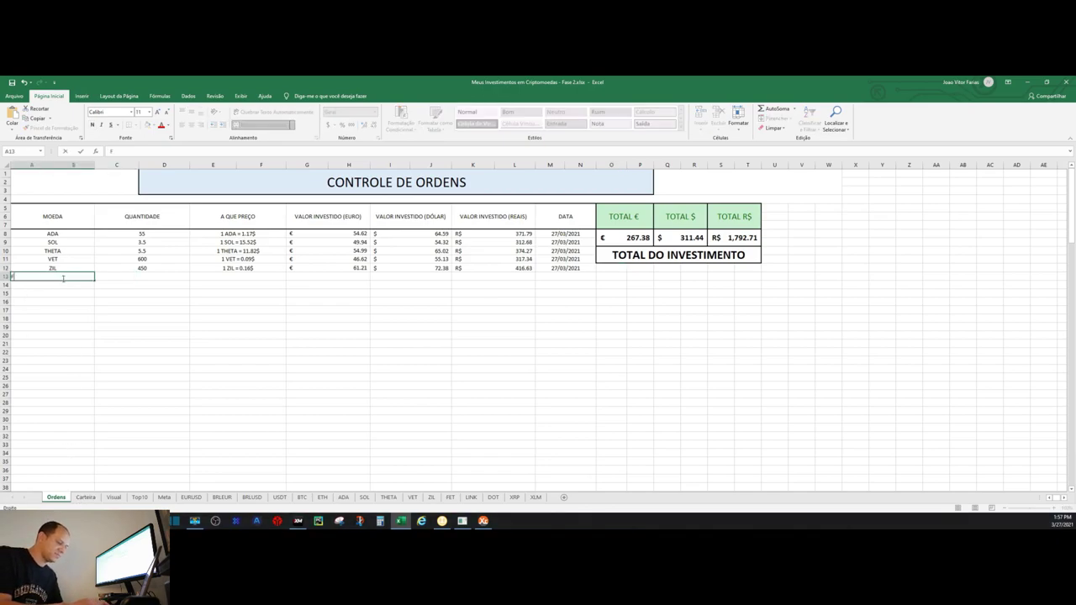
key("Tab")
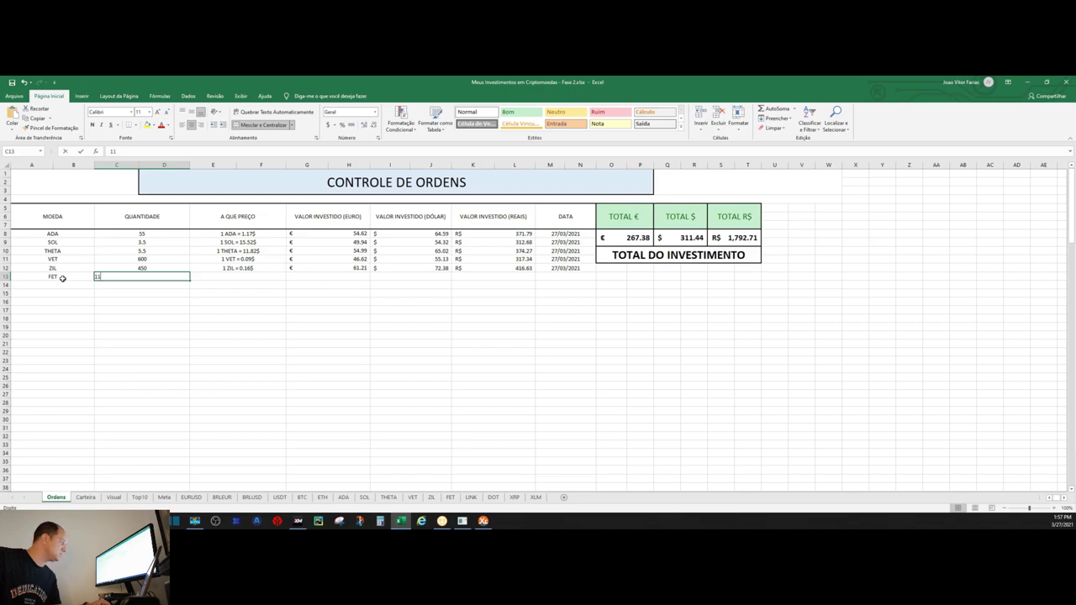
type("5")
key("Tab")
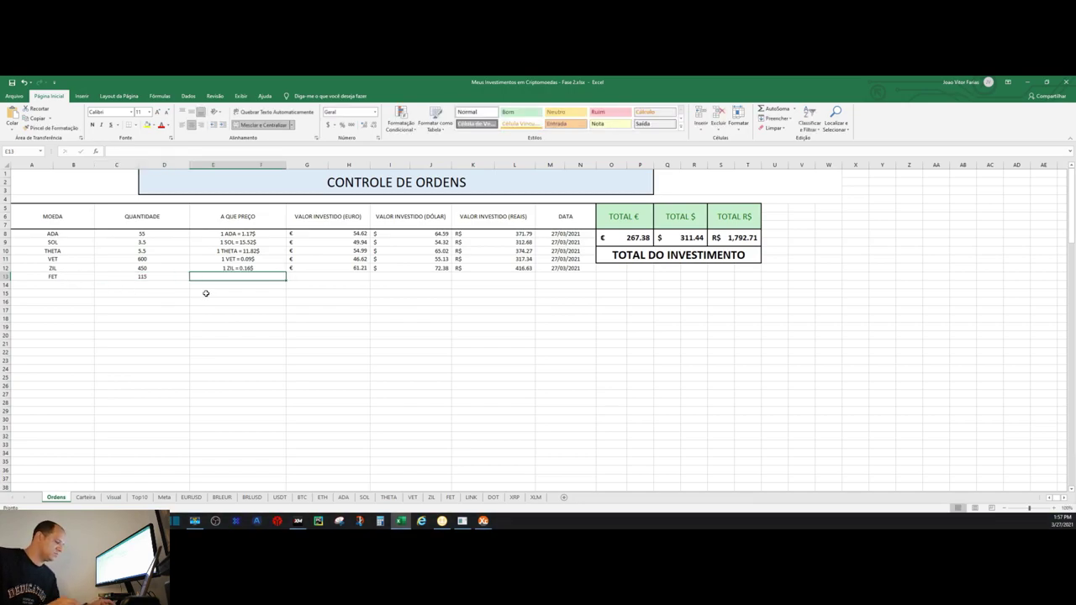
type("1 FET =")
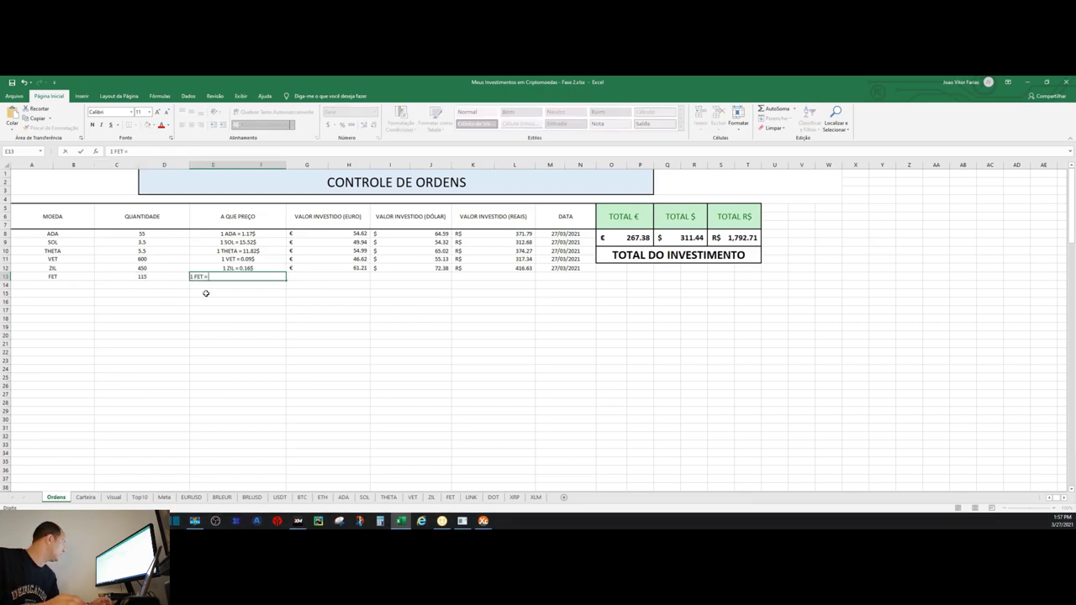
left_click(153, 521)
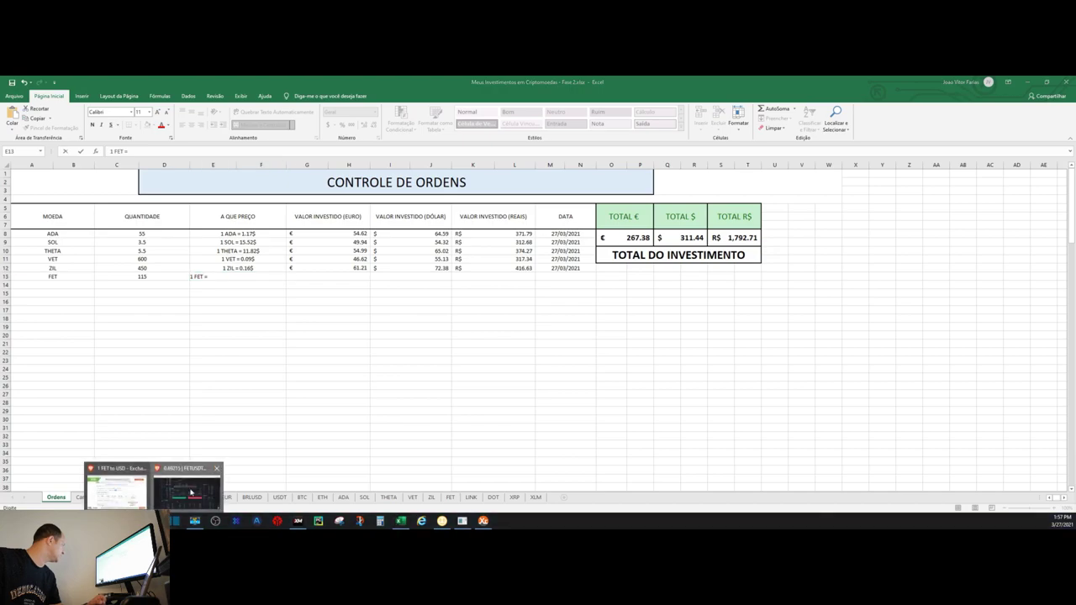
left_click(191, 492)
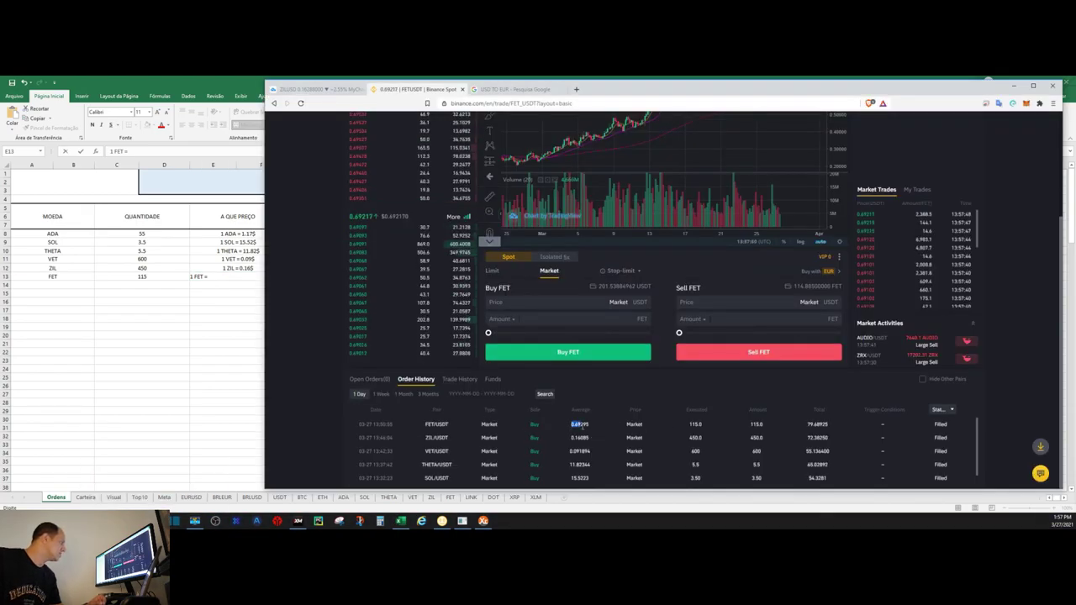
left_click(236, 276)
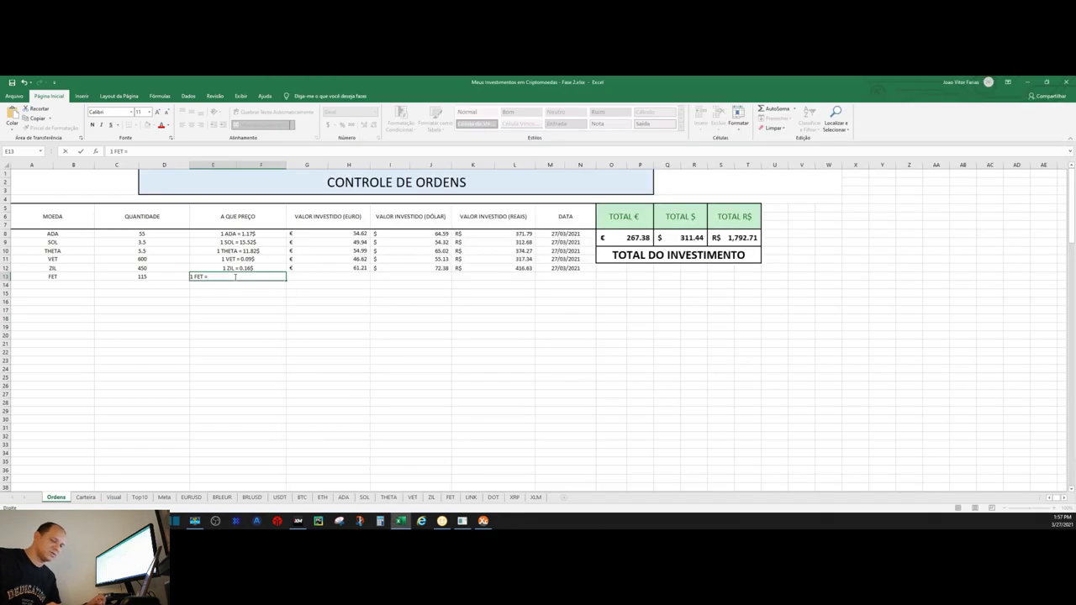
type("0.69")
key("Tab")
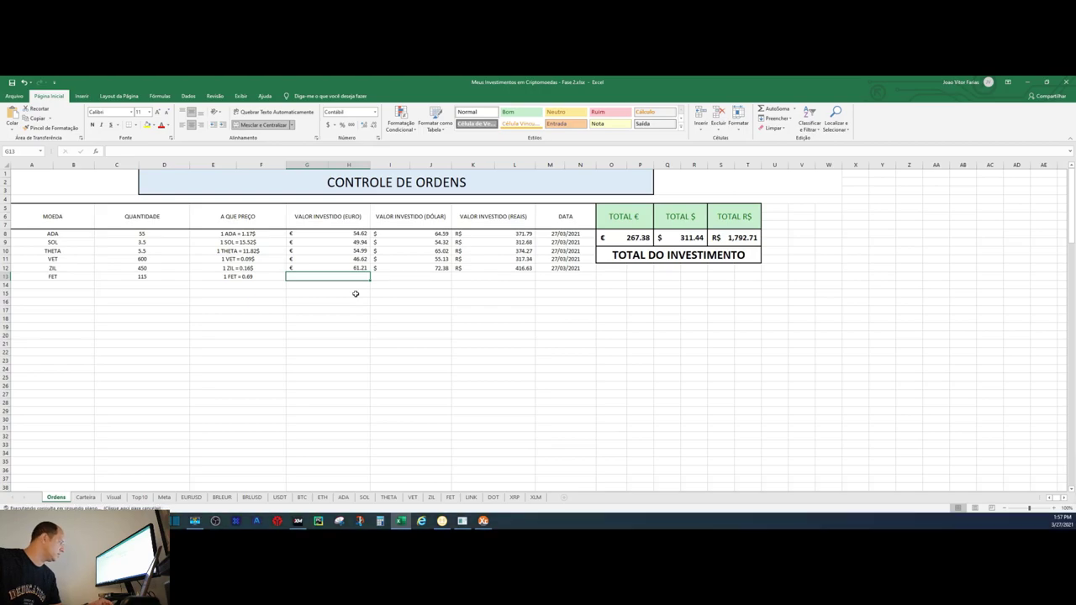
Enter the $79.68 invested, copied from the Binance order history, raising the dollar total to 391.12
key("Tab")
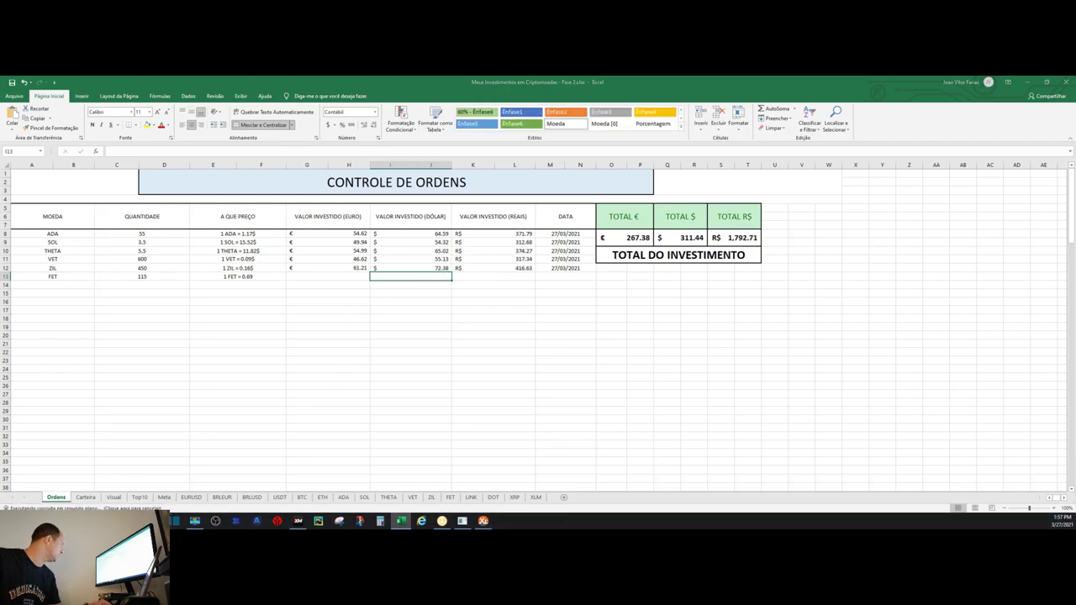
left_click(195, 496)
double_click(809, 424)
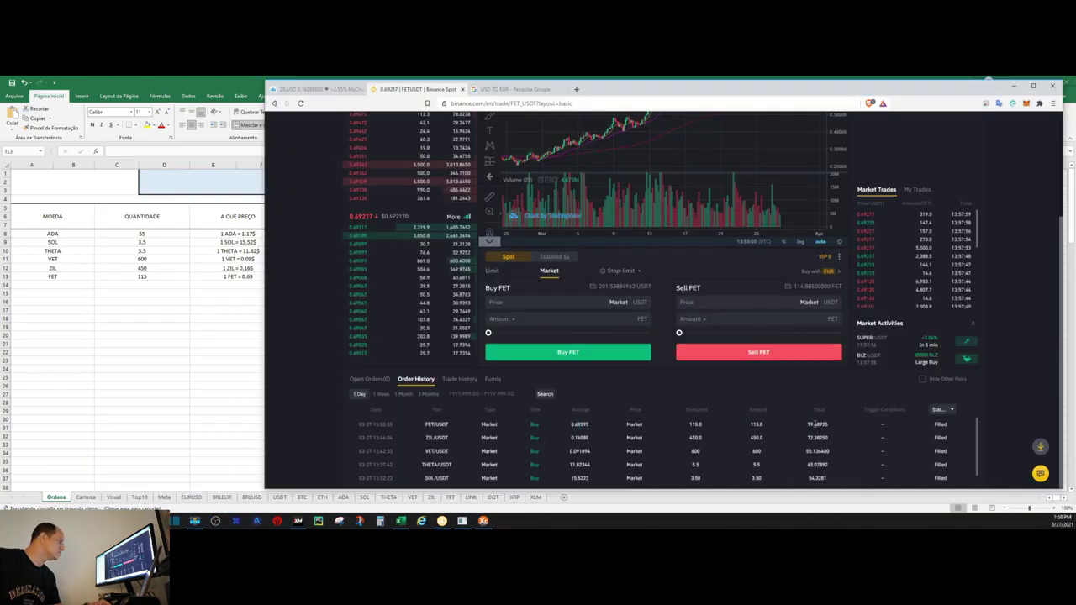
key("alt+Tab")
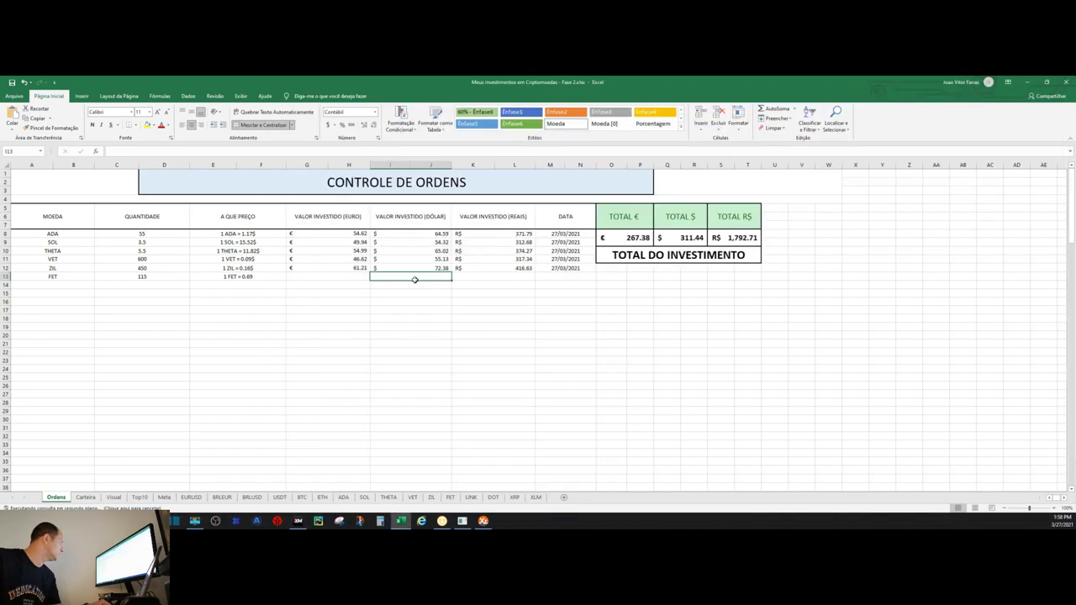
type("79.68")
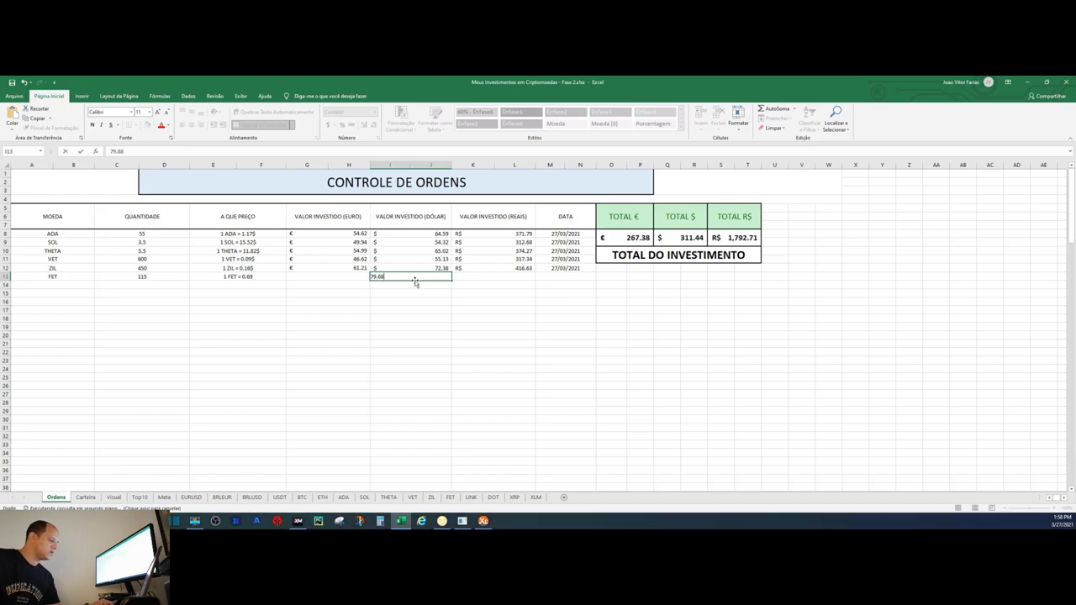
key("Tab")
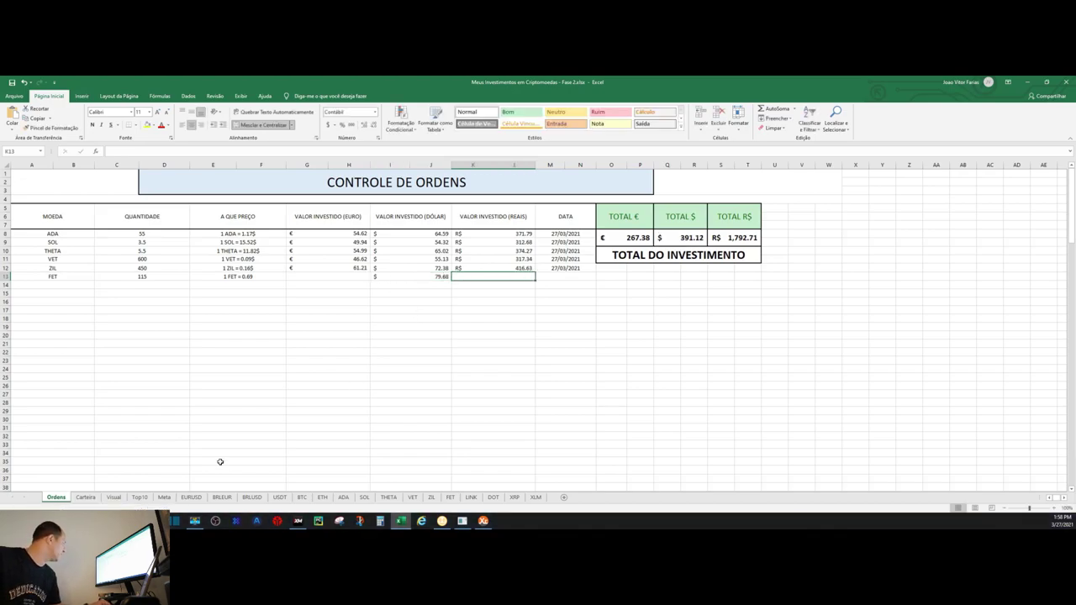
left_click(154, 521)
left_click(186, 488)
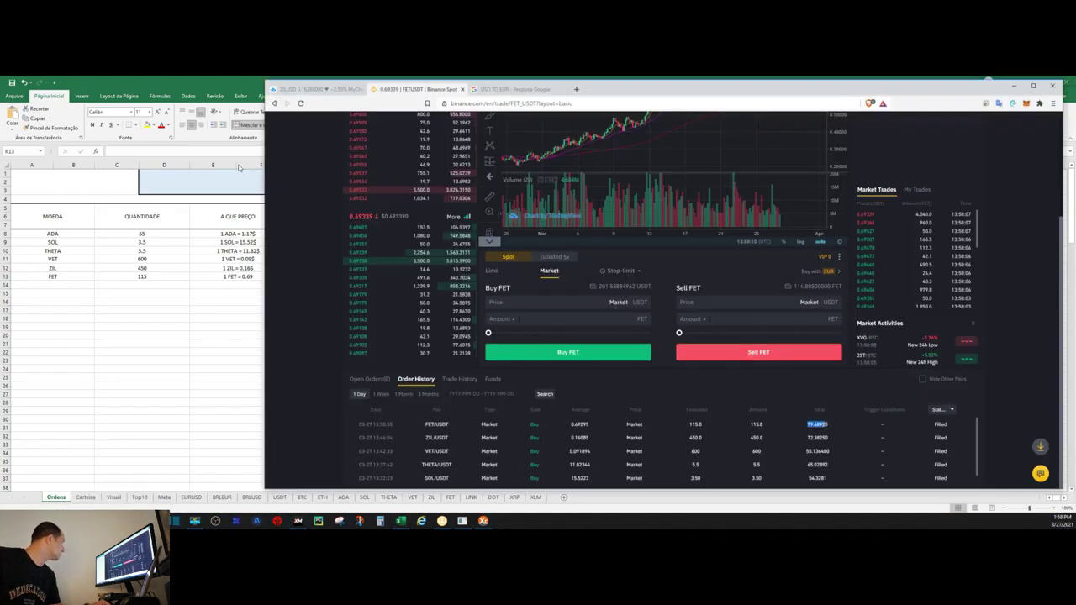
Put 79.68 as the amount in Google's USD to EUR currency converter
left_click(505, 89)
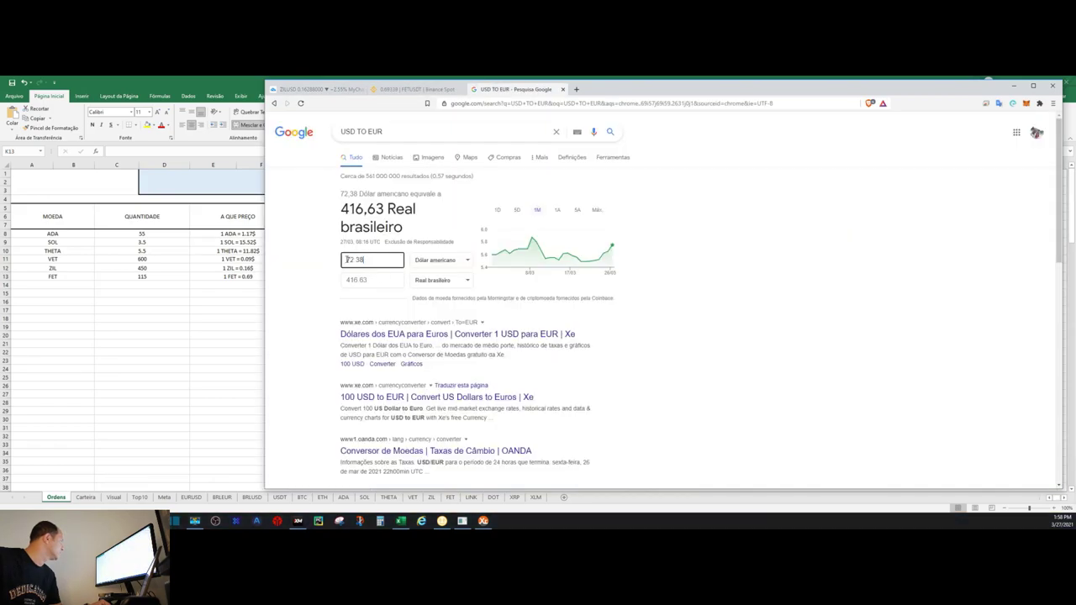
left_click_drag(373, 263, 322, 258)
type("79.68")
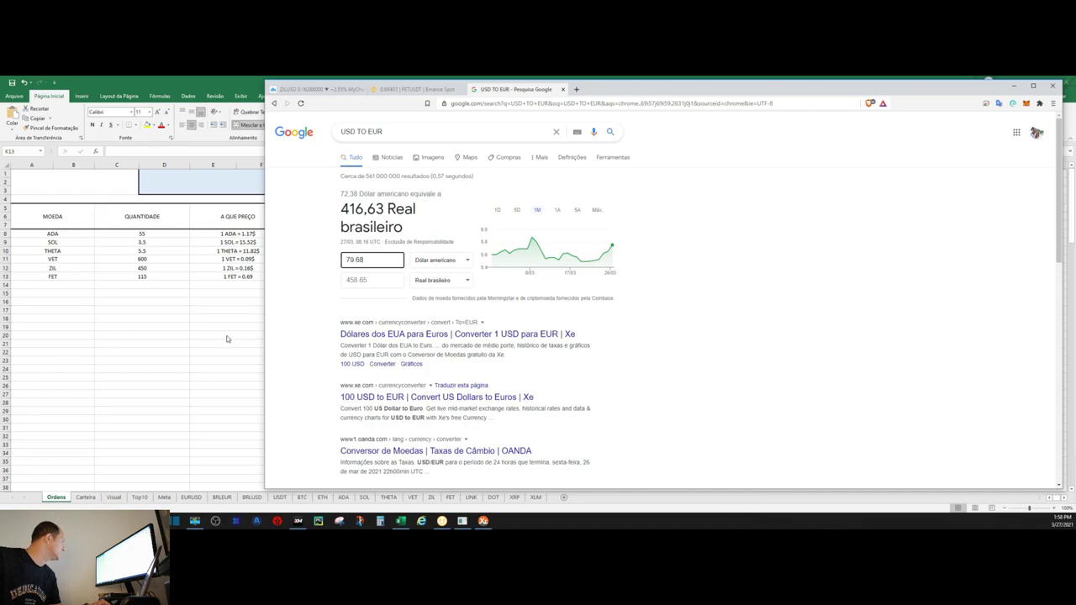
key("alt+Tab")
Record R$ 458.65 invested and the order date 27/03/2021 for the FET row
type("458")
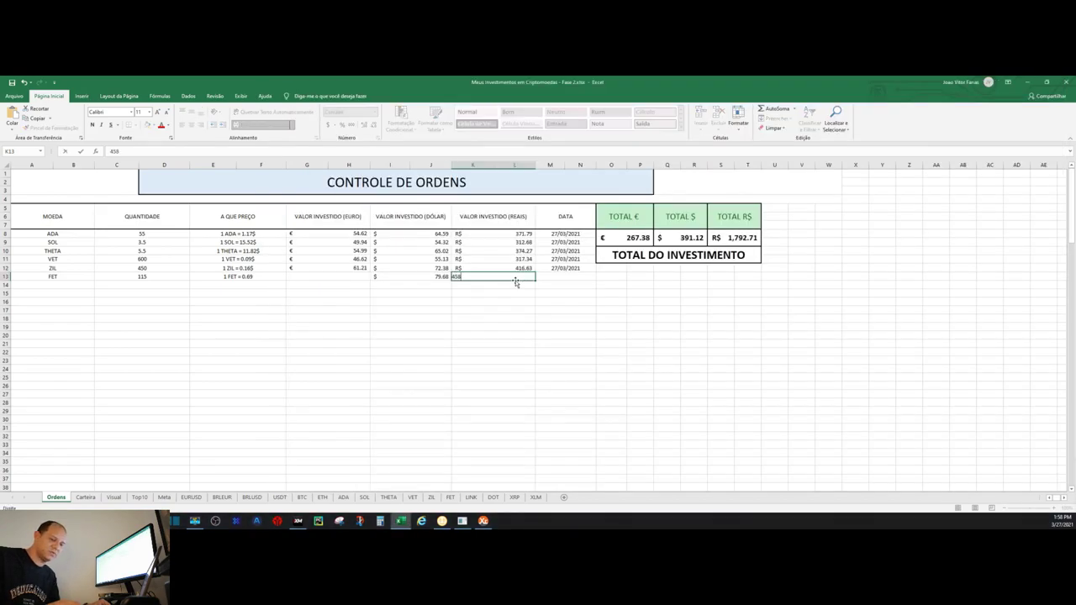
key("Tab")
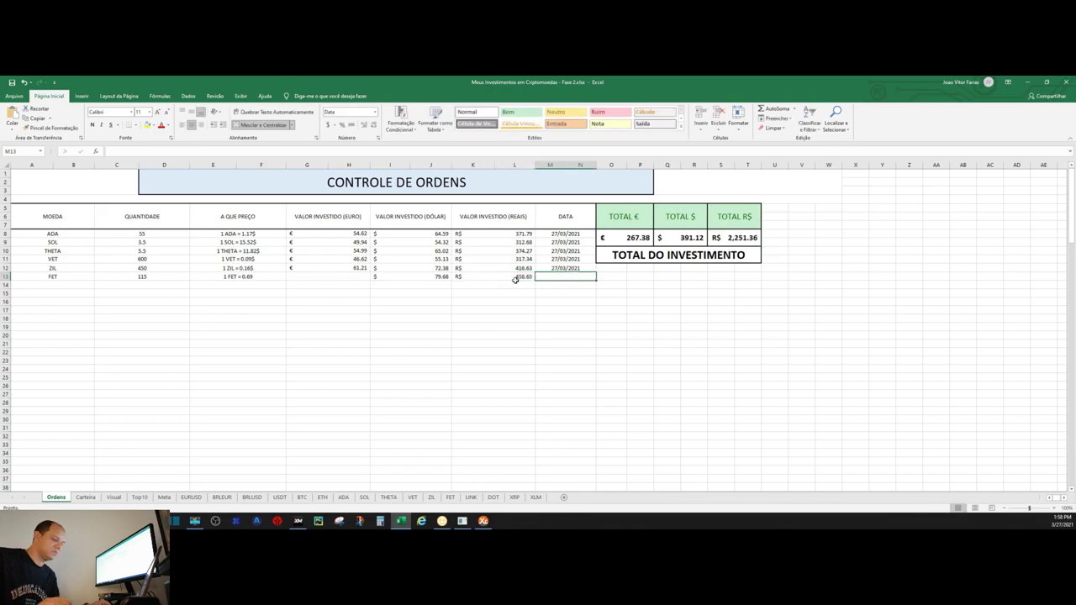
type("27/03/2021")
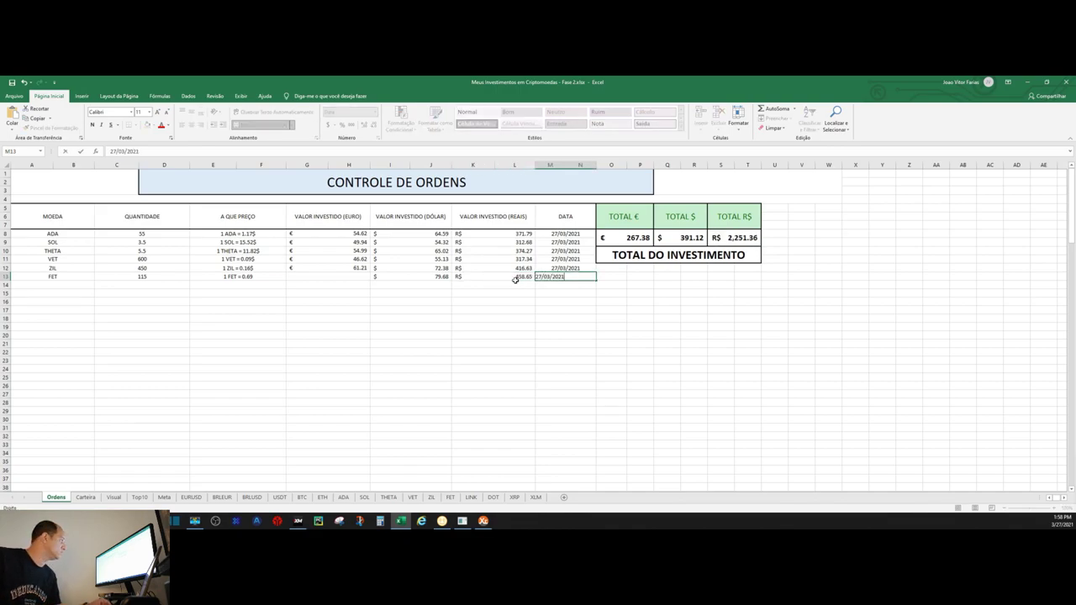
key("Tab")
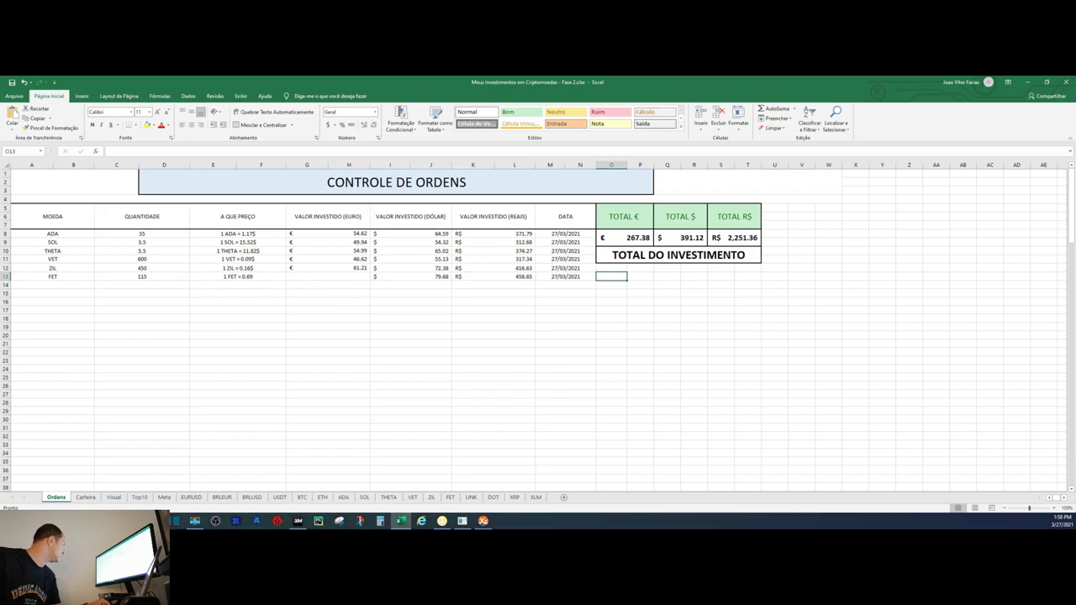
Switch the converter's target currency to euro, giving 67,39 euro
left_click(183, 502)
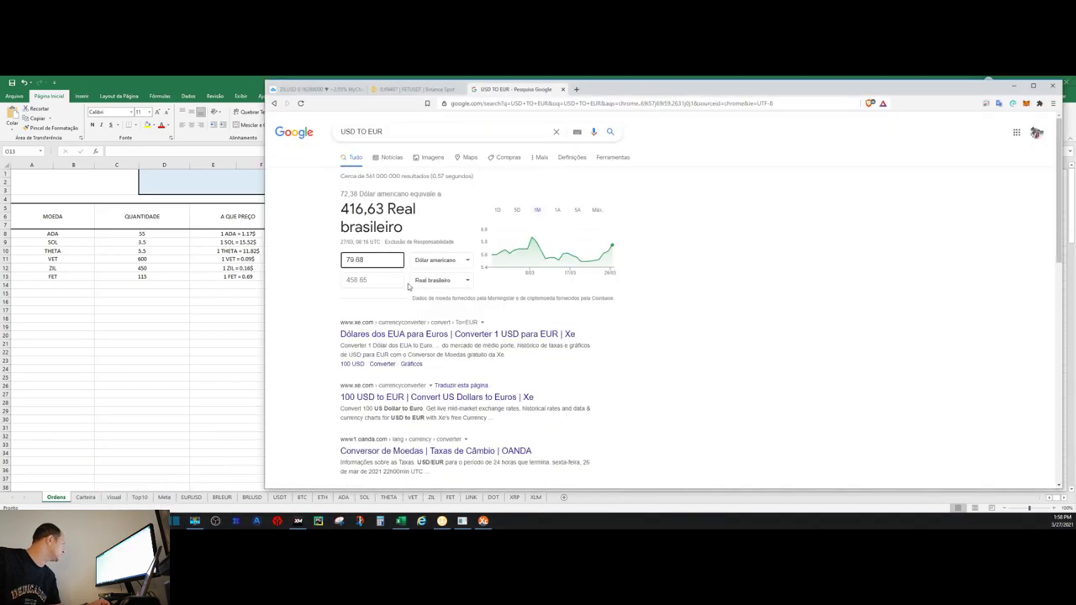
left_click(429, 281)
type("euro")
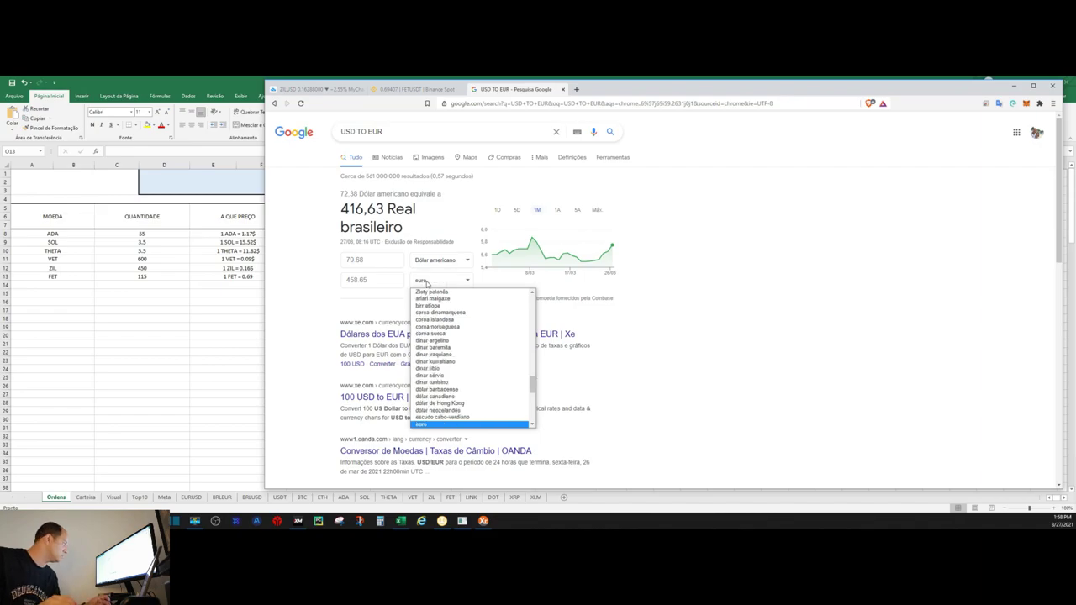
key("Return")
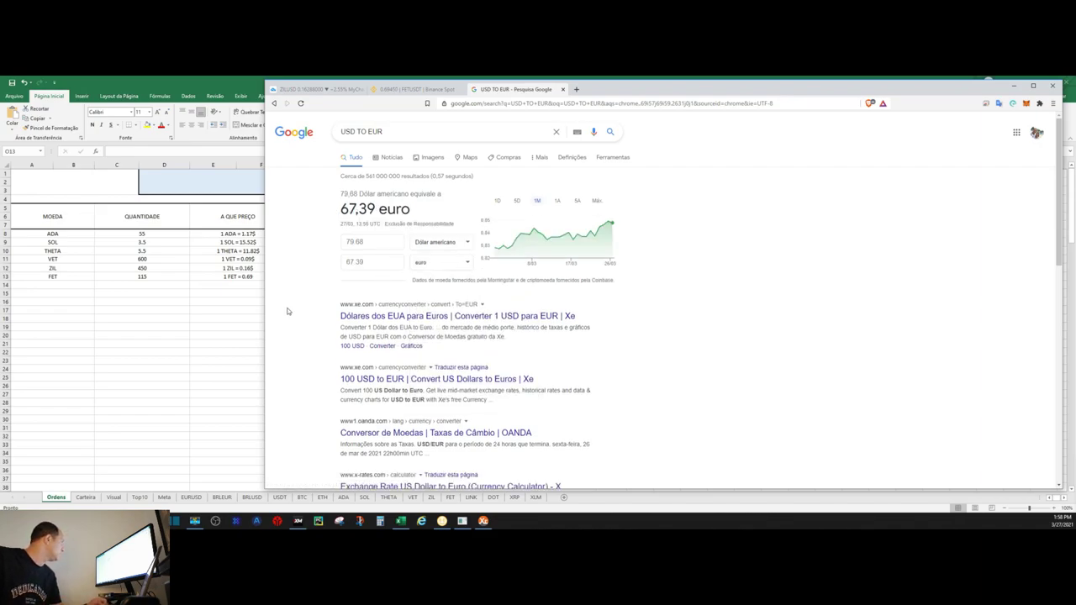
key("alt+Tab")
left_click(343, 276)
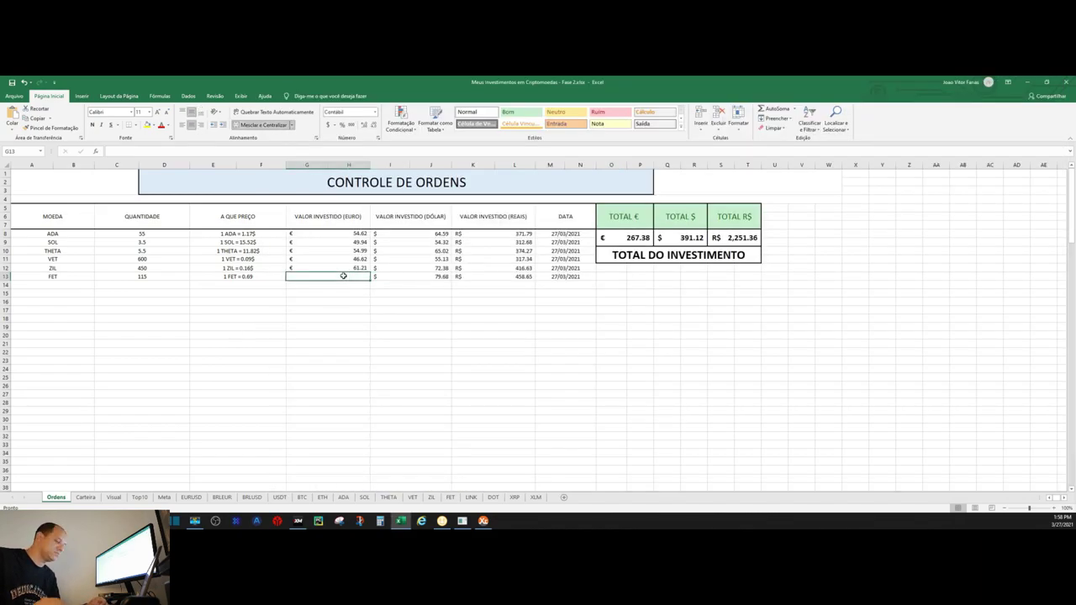
Enter €67.39 for the FET order, then review the Carteira, Visual and Top10 sheets
type("67.39")
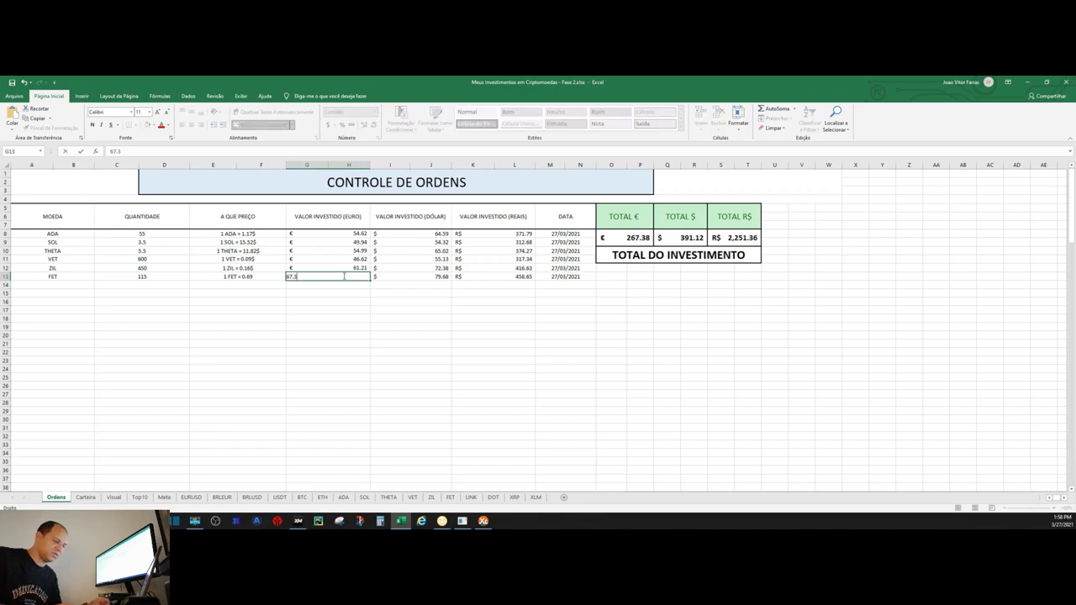
key("Tab")
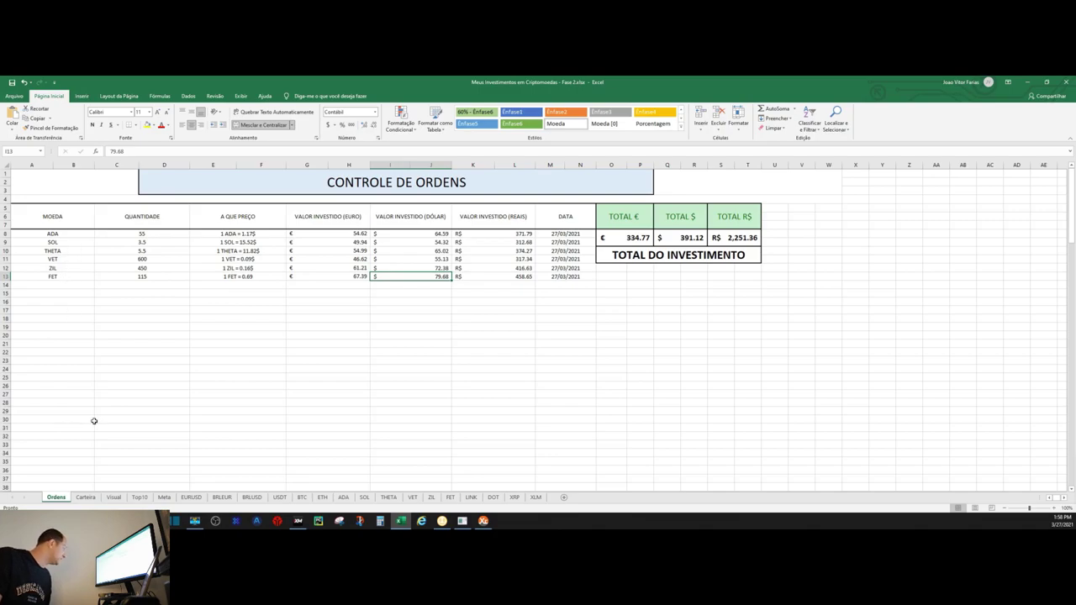
left_click(86, 497)
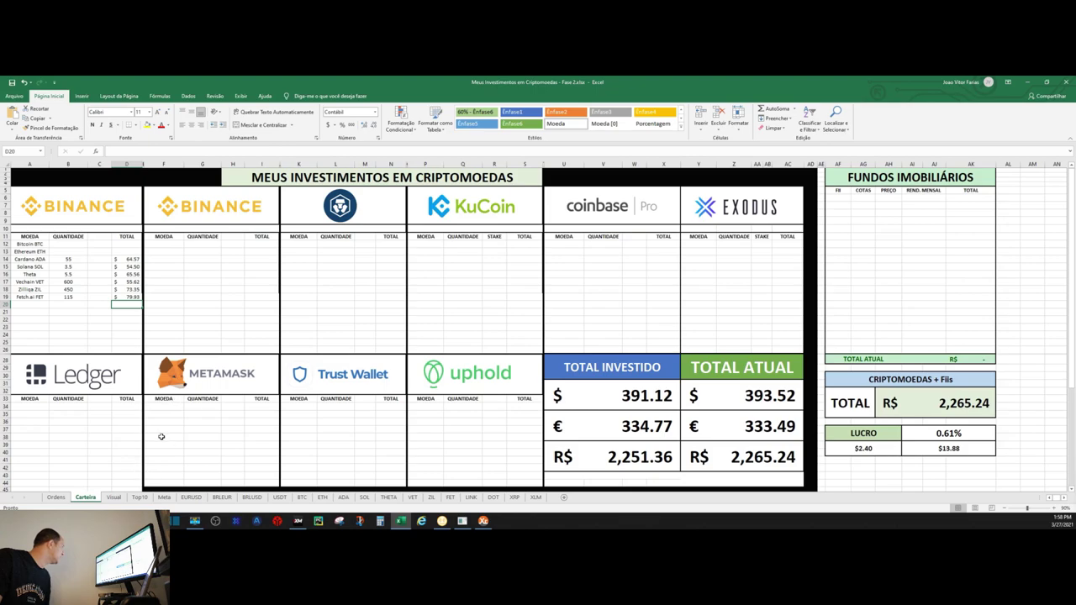
left_click(114, 497)
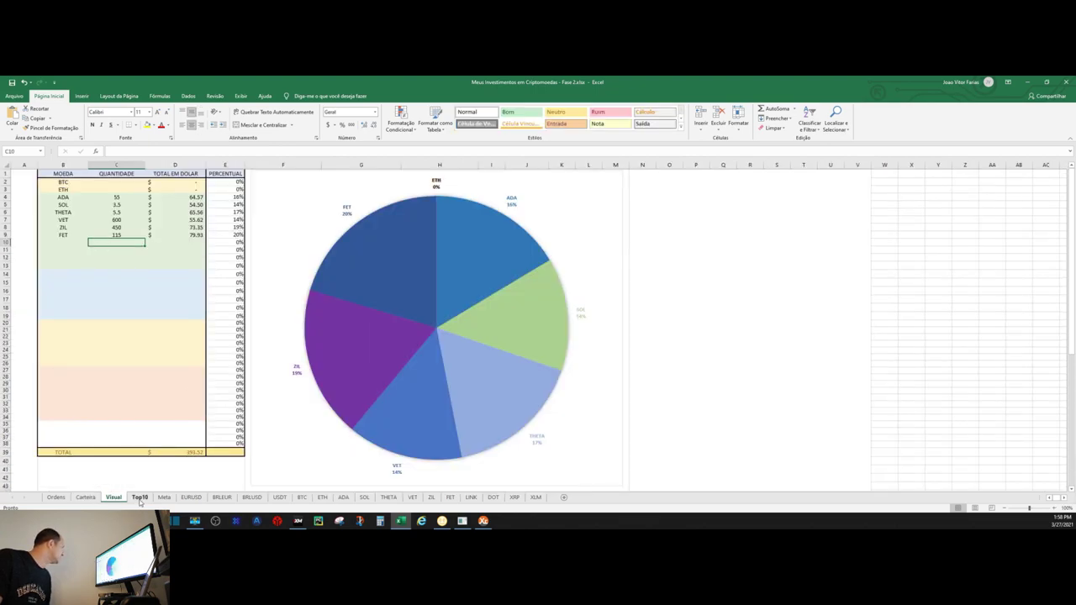
left_click(139, 497)
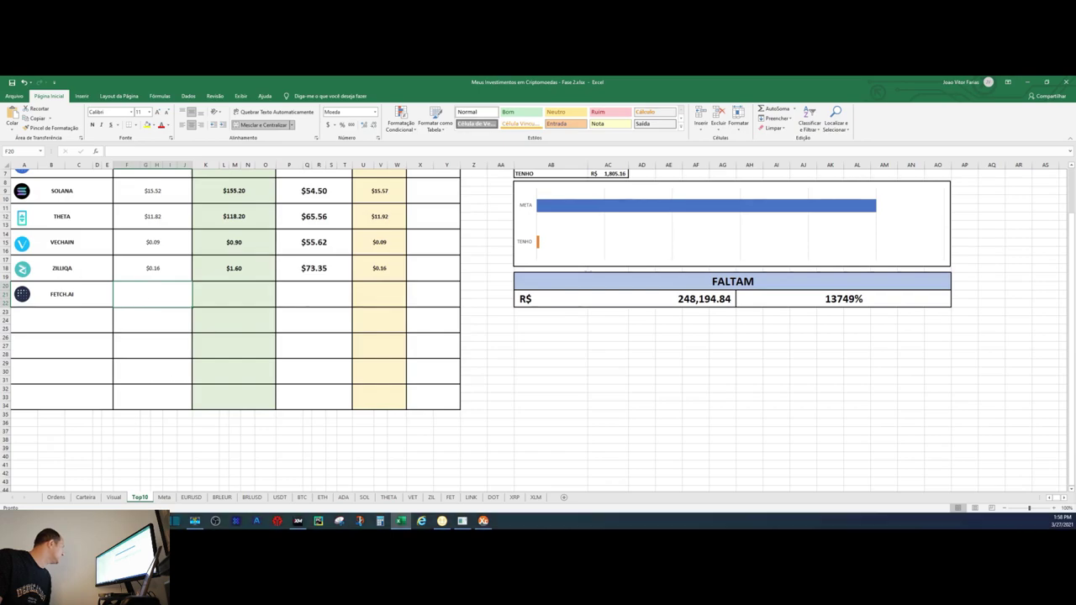
left_click(56, 497)
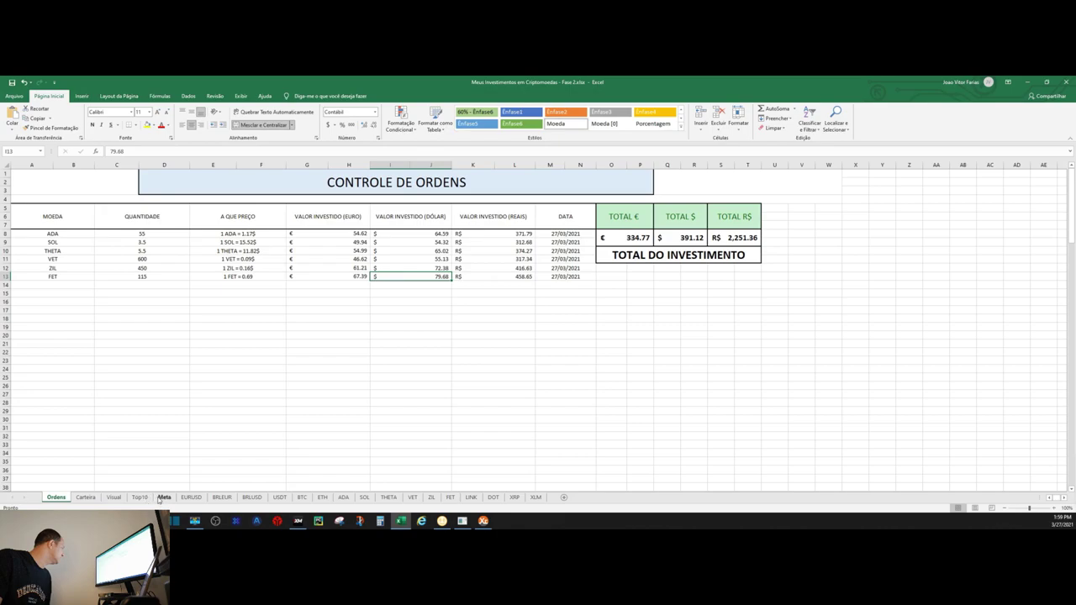
left_click(113, 497)
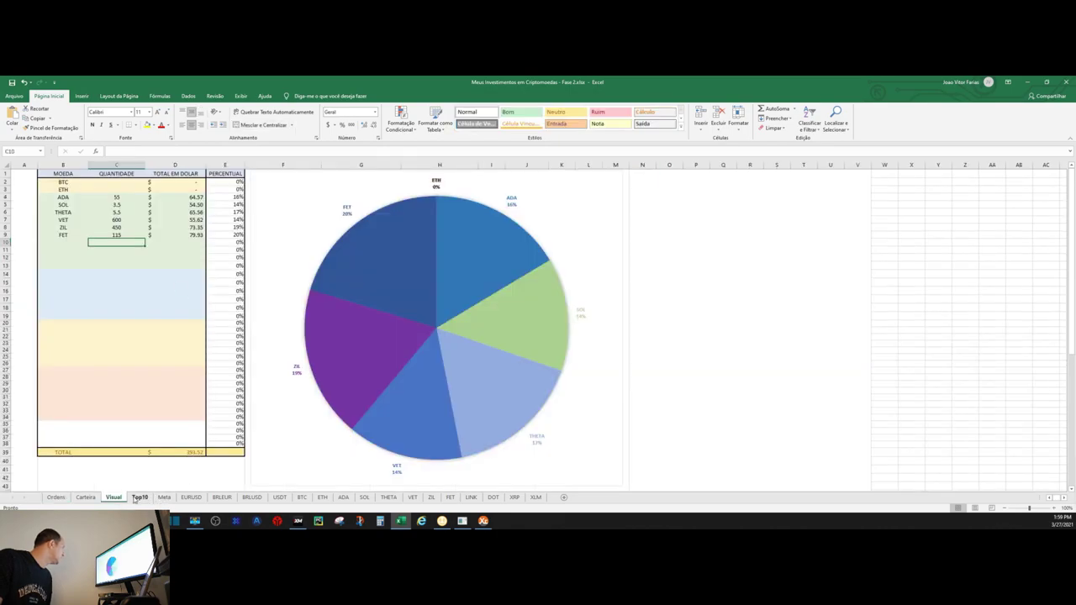
left_click(138, 497)
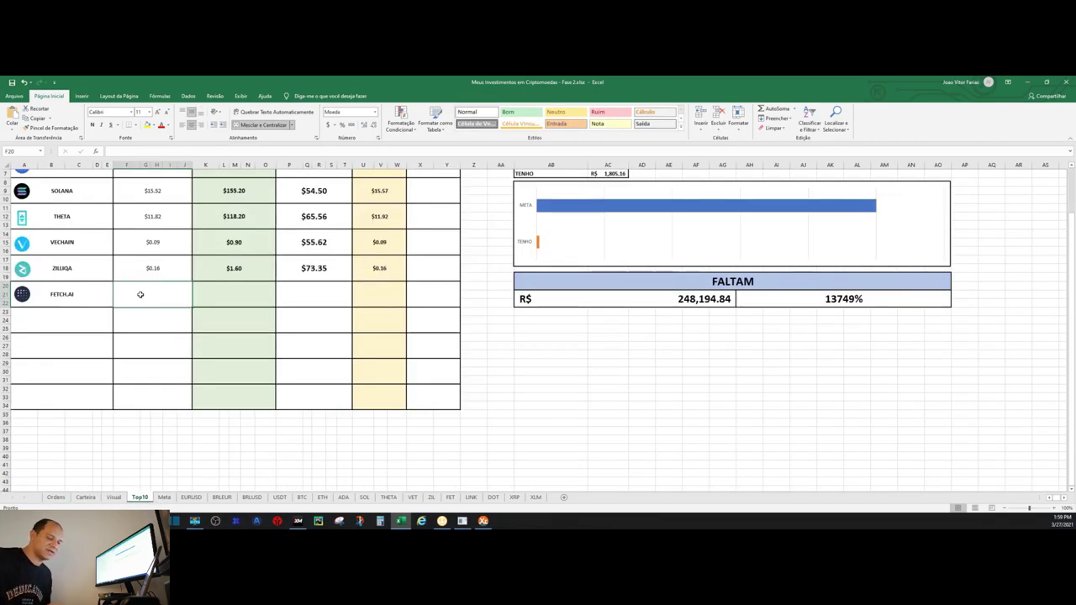
Enter Fetch.ai's $0.69 entry price on Top10 and look up the FET total on Visual
type("0.69")
key("Return")
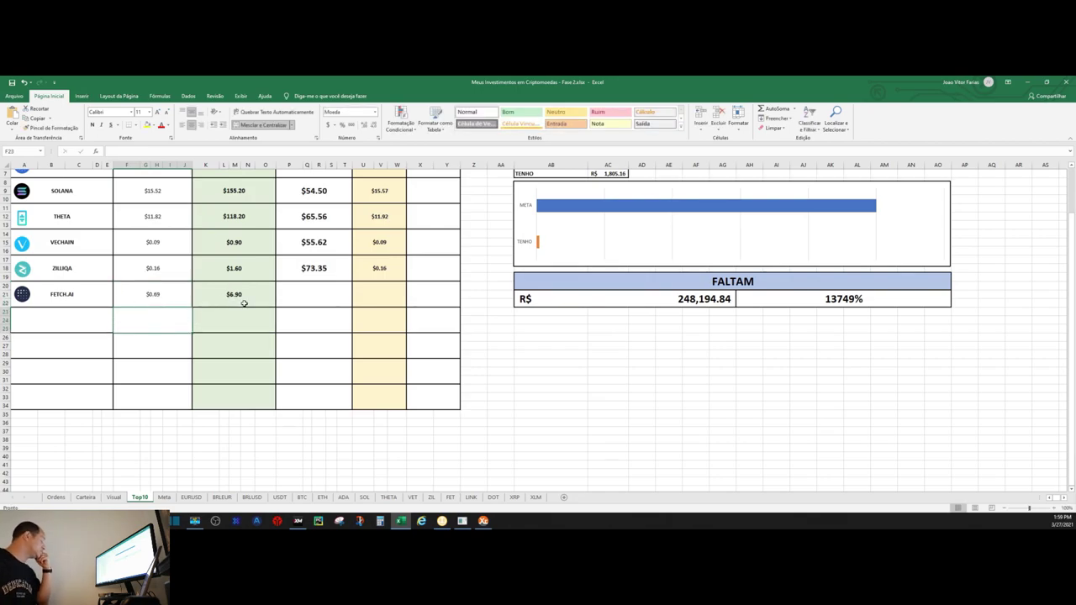
left_click(289, 294)
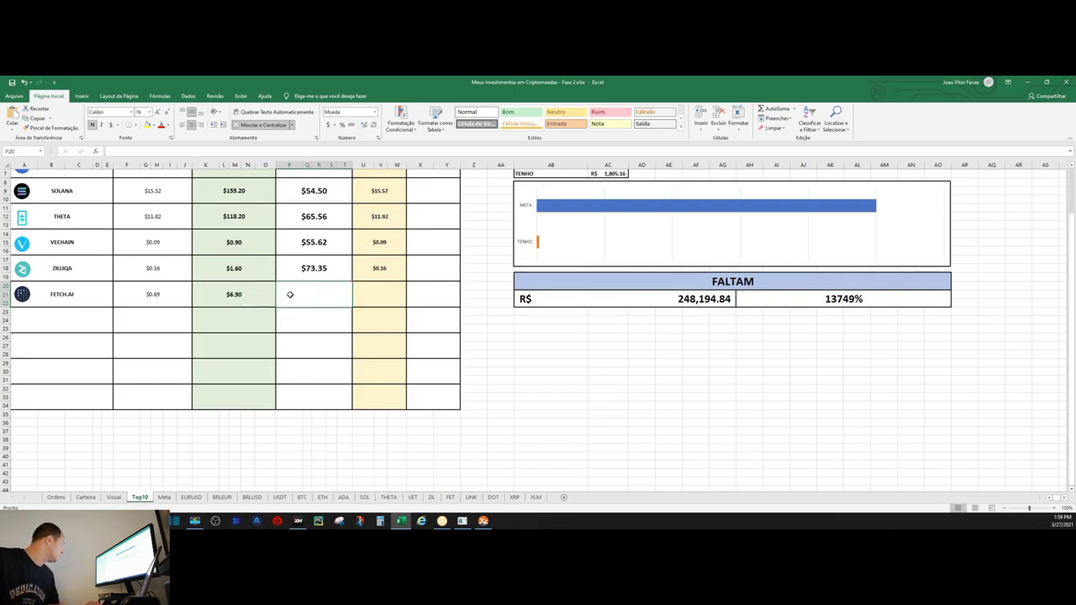
left_click(114, 497)
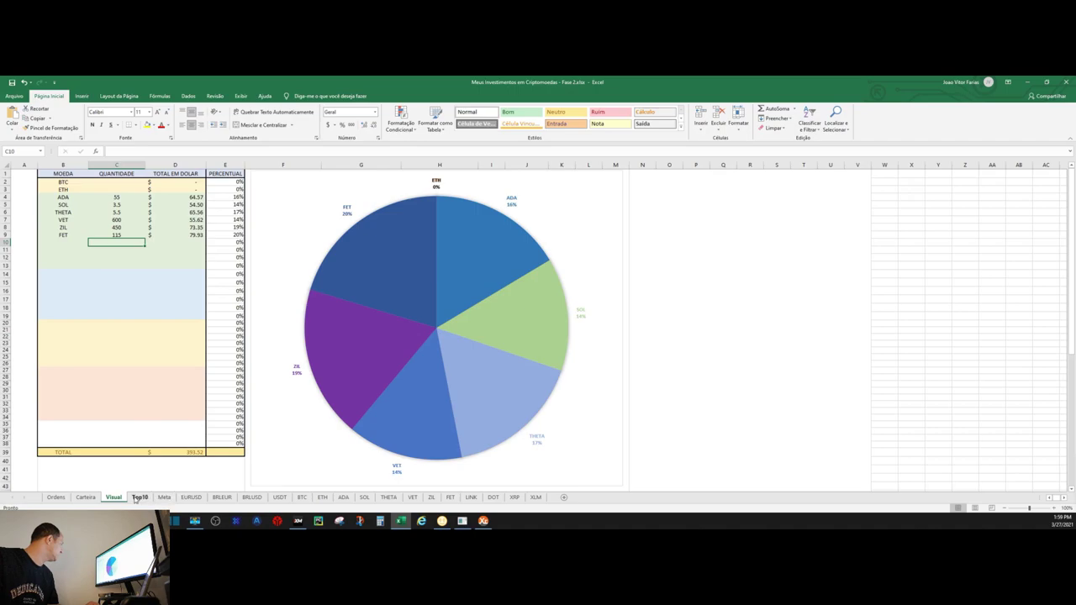
left_click(140, 497)
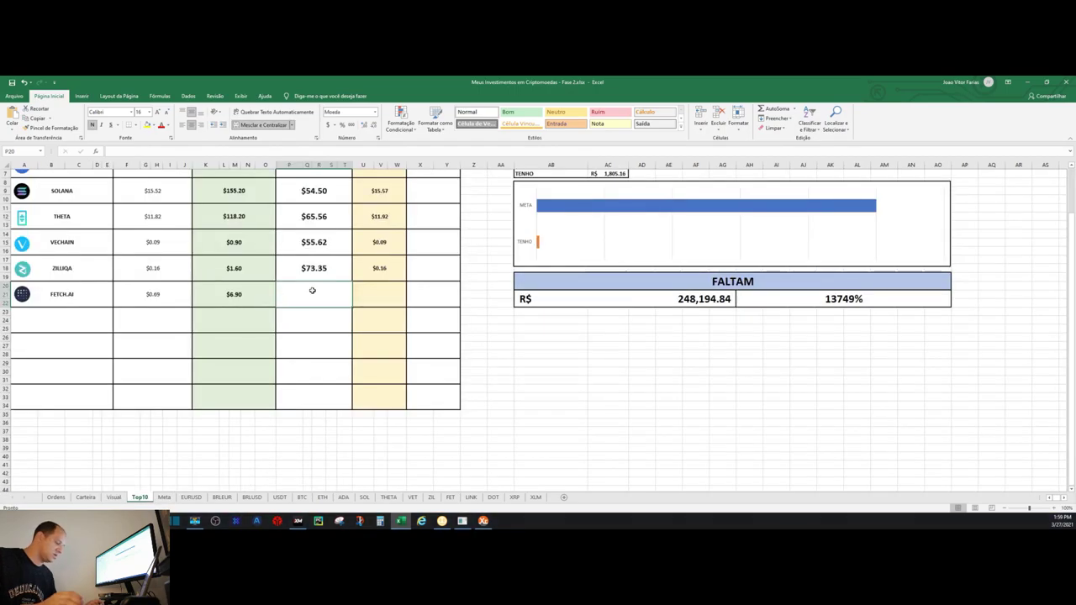
Link Fetch.ai's total to Visual cell D9, showing $79.93
type("=")
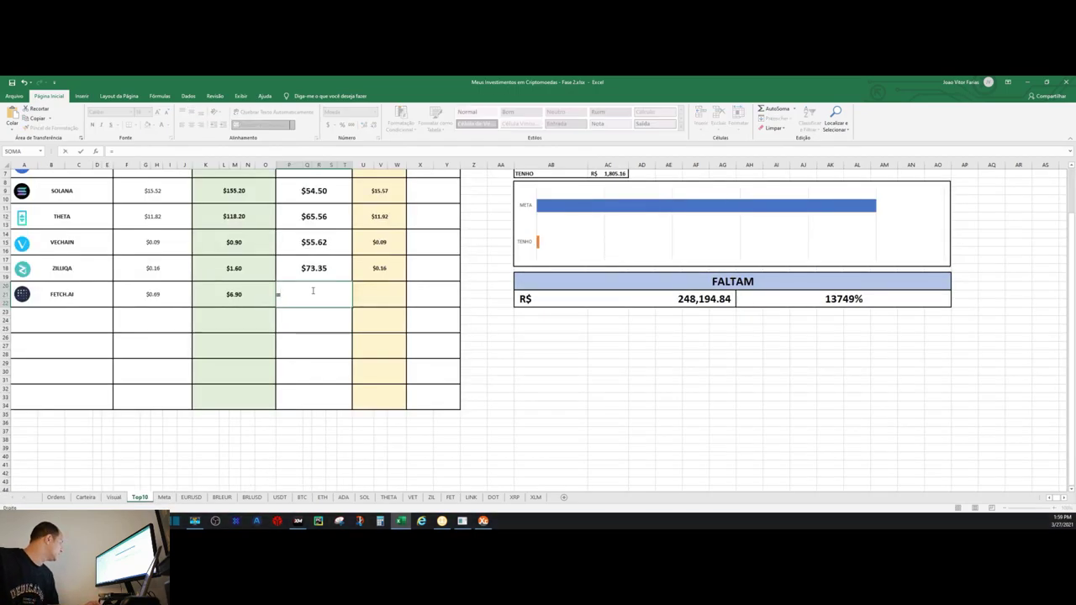
left_click(113, 497)
left_click(196, 236)
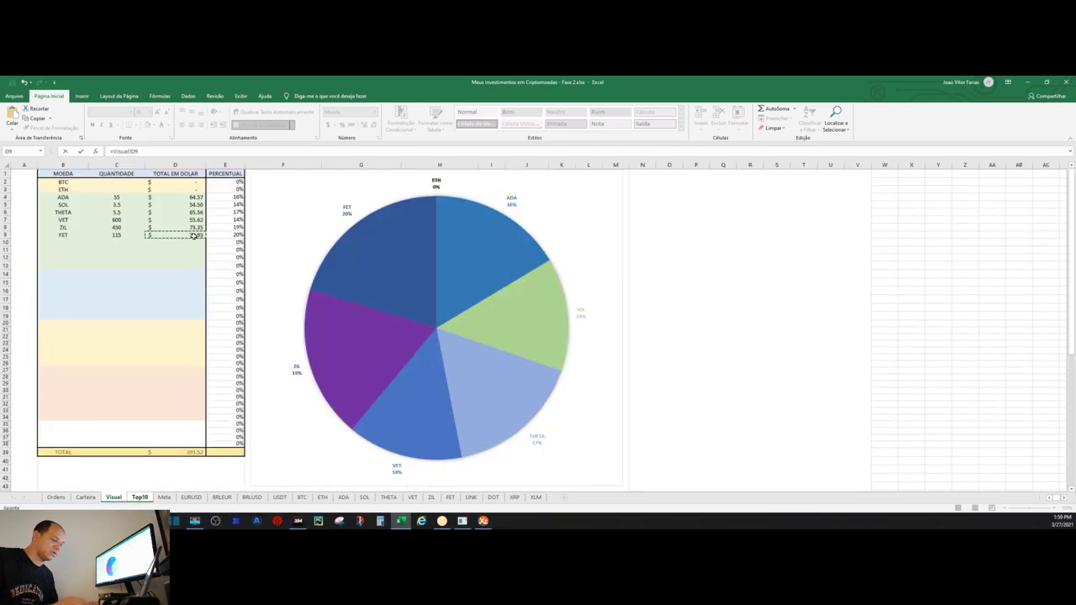
key("Return")
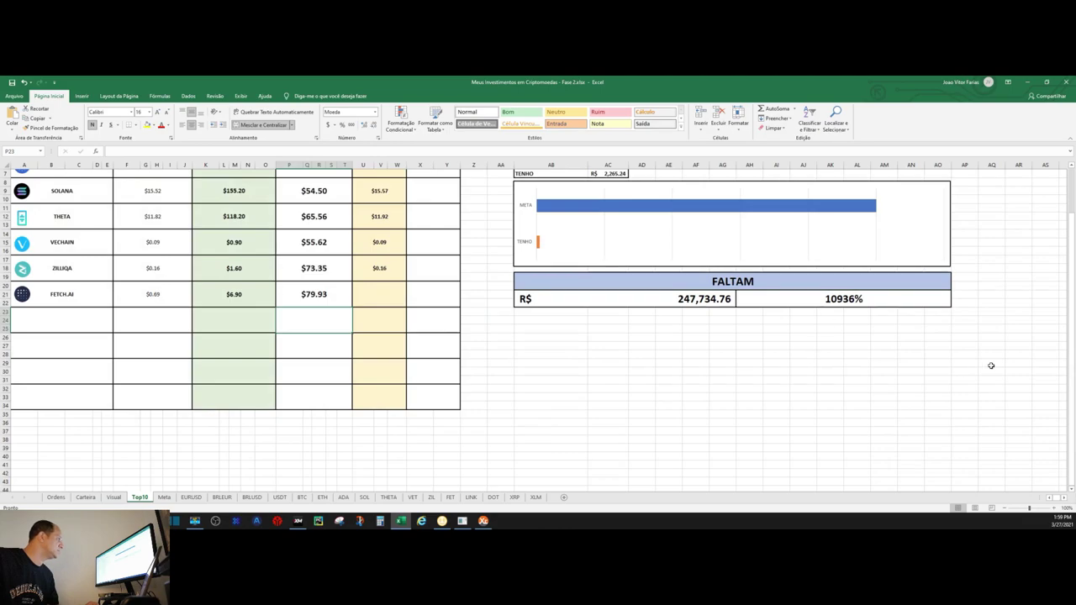
scroll(776, 359, "up", 2)
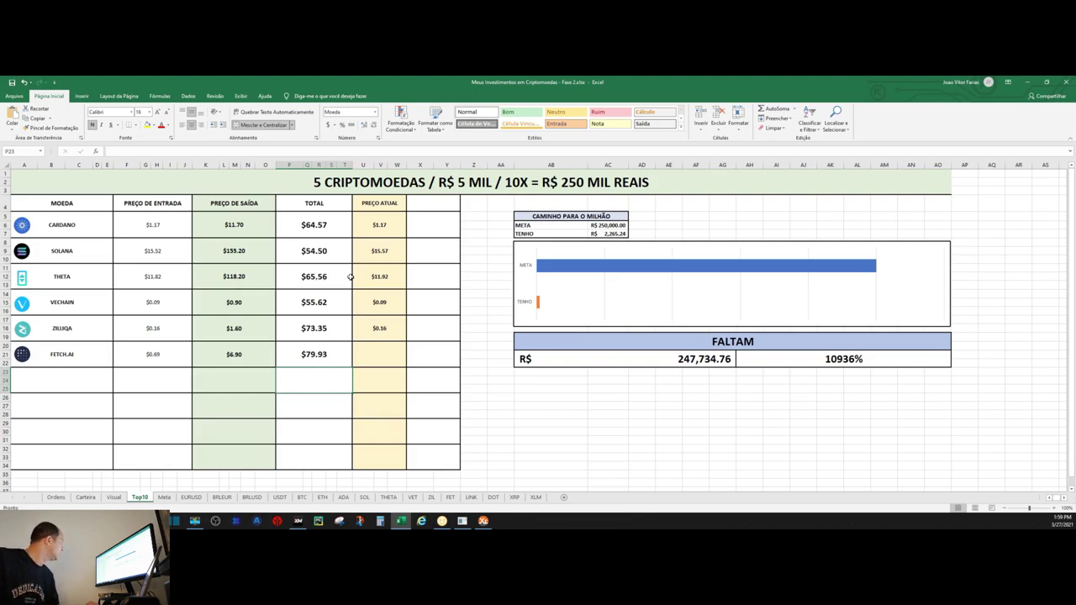
left_click(373, 352)
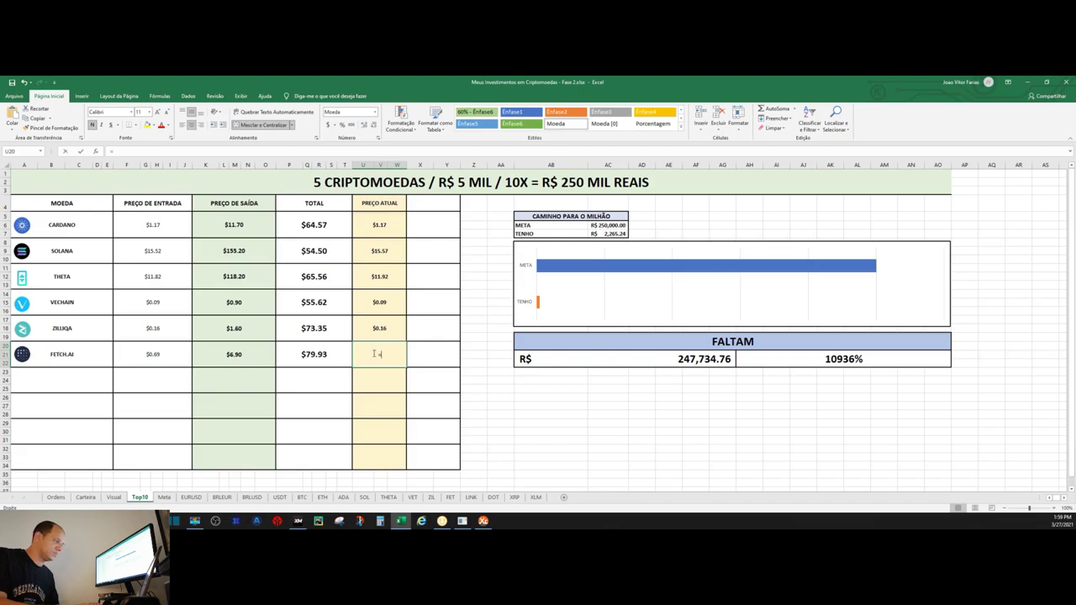
Set Fetch.ai's current price in U20 to the FET sheet's B2, showing $0.70
type("=")
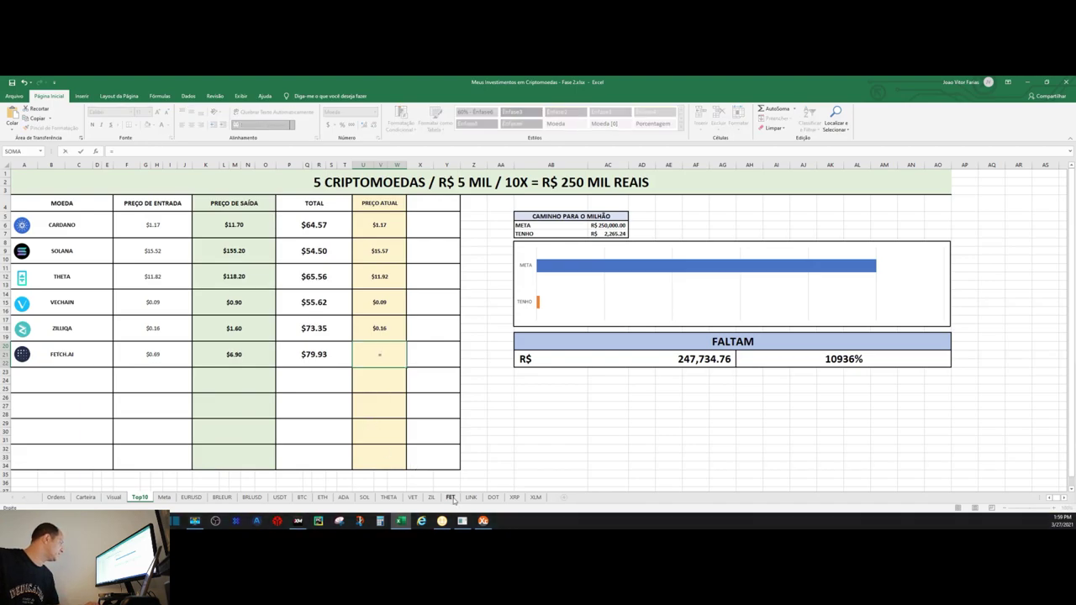
left_click(450, 498)
left_click(86, 181)
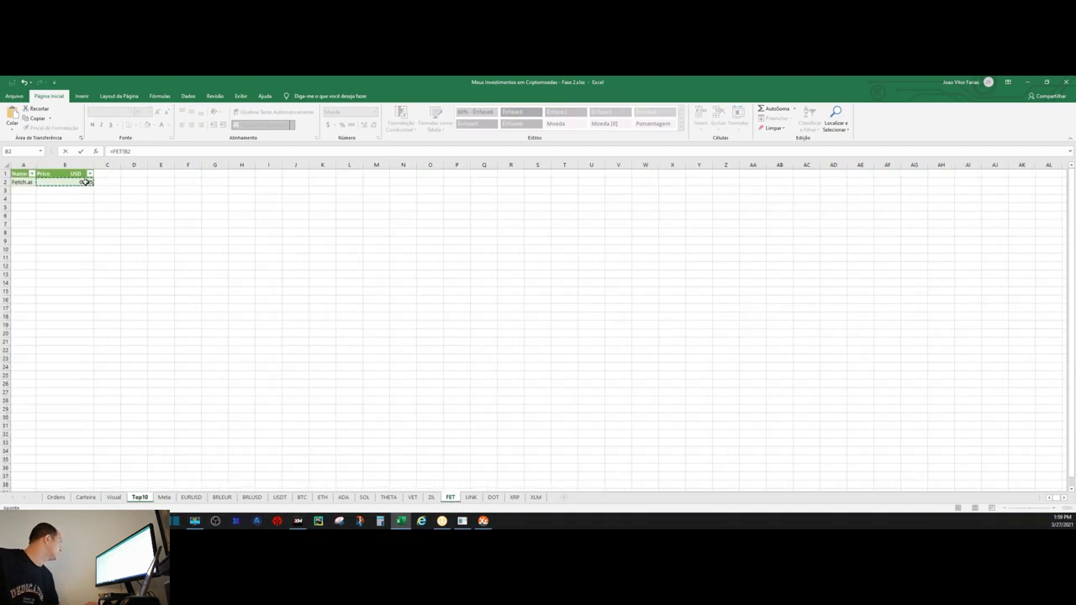
key("Return")
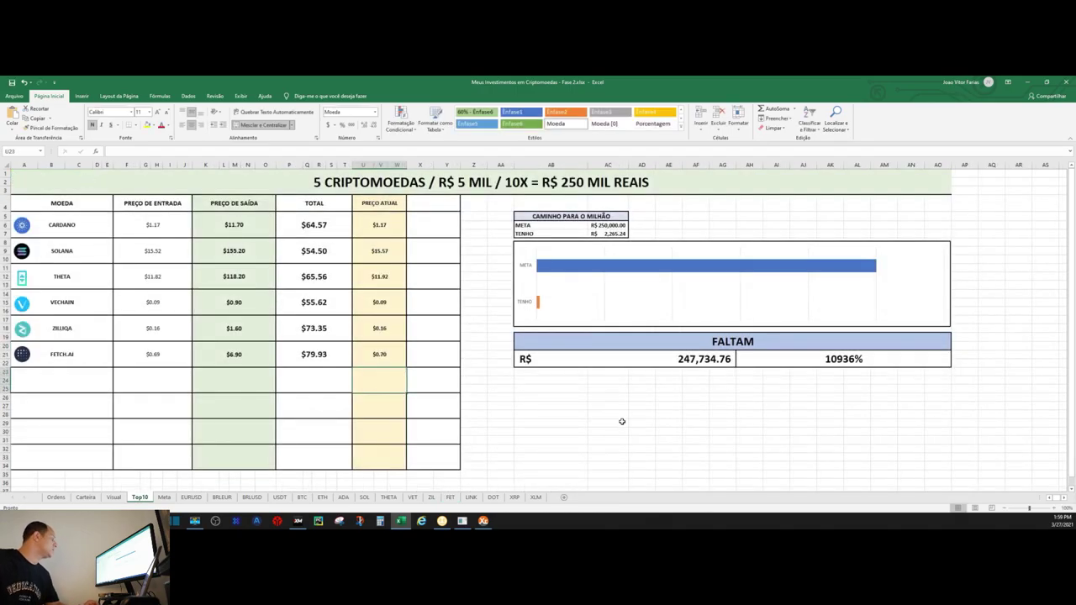
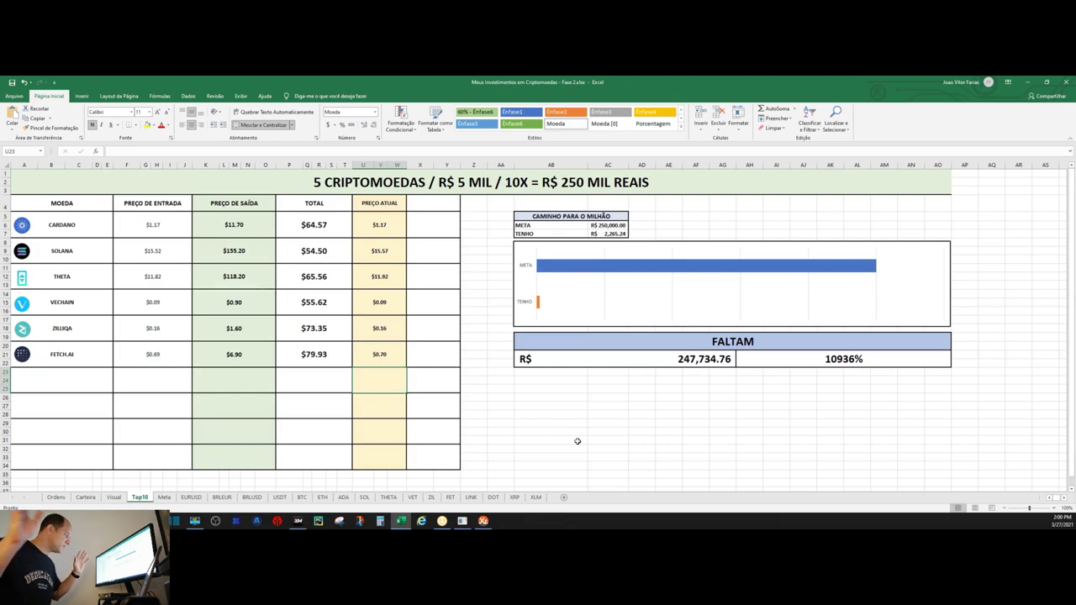
Look over the Meta, Top10 and Visual sheets
left_click(165, 498)
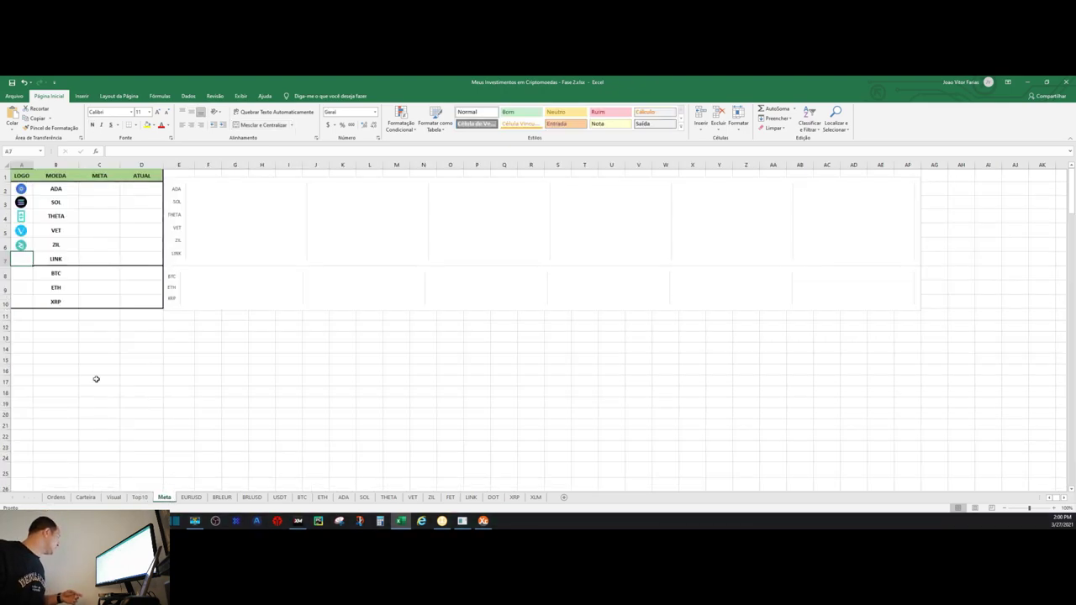
left_click(139, 498)
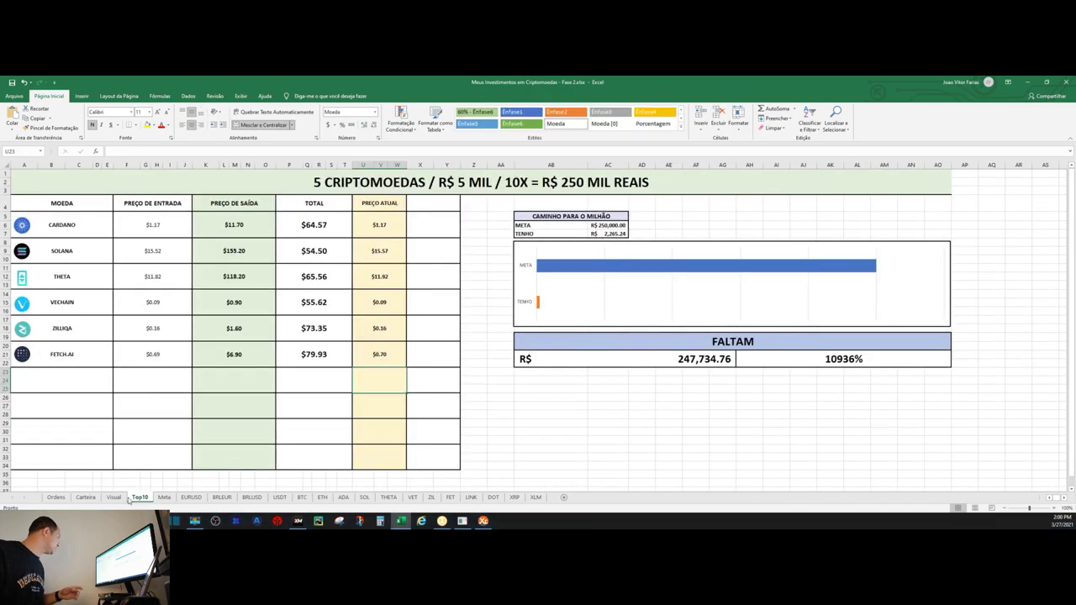
left_click(115, 498)
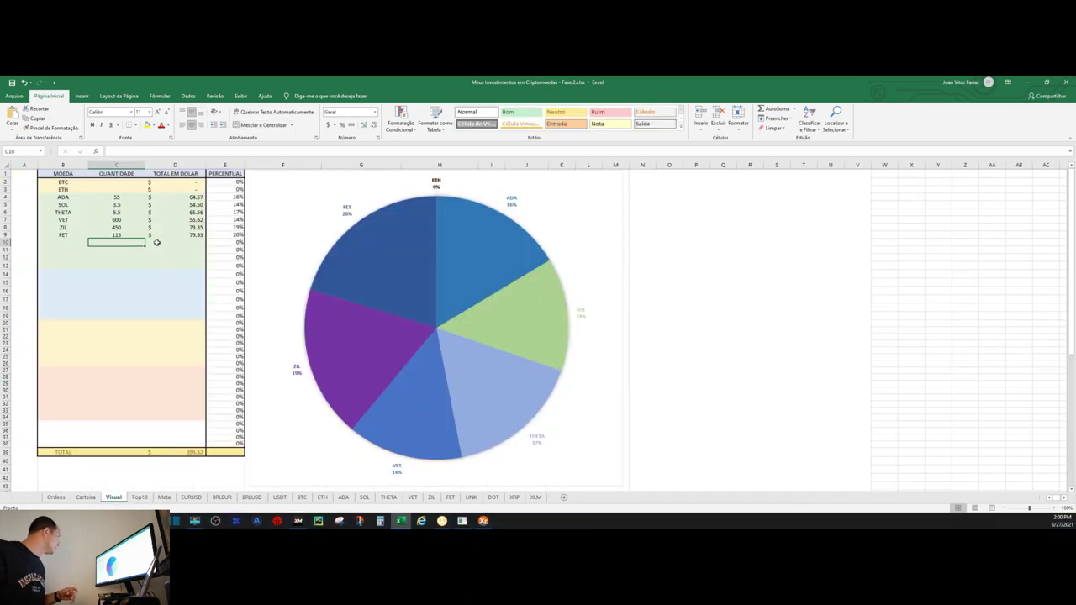
Inspect the empty coin, quantity and dollar total cells below FET on the Visual sheet
left_click(63, 243)
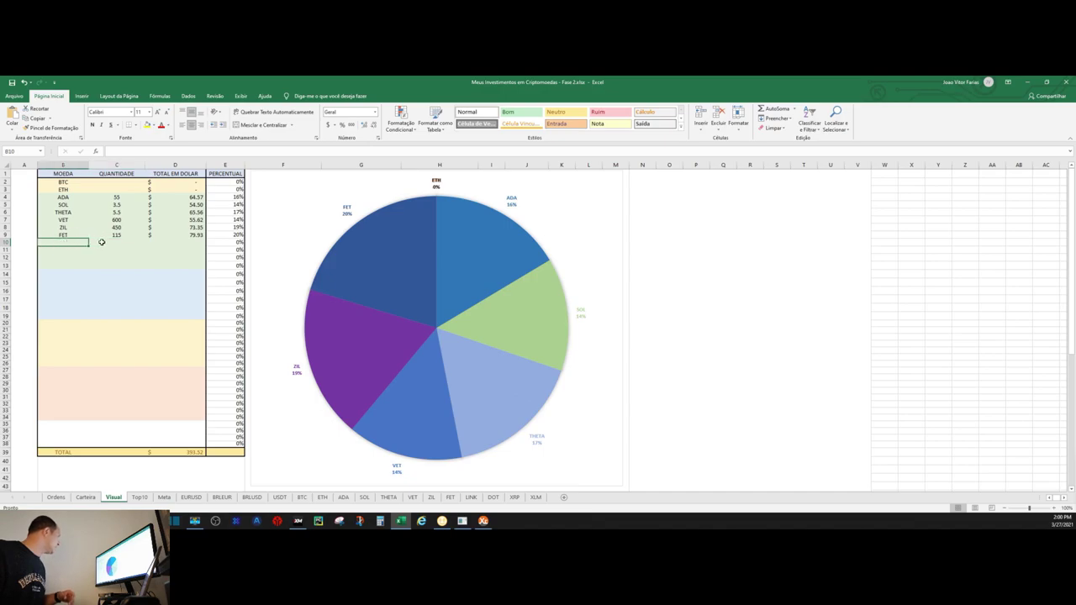
left_click(104, 243)
left_click(170, 242)
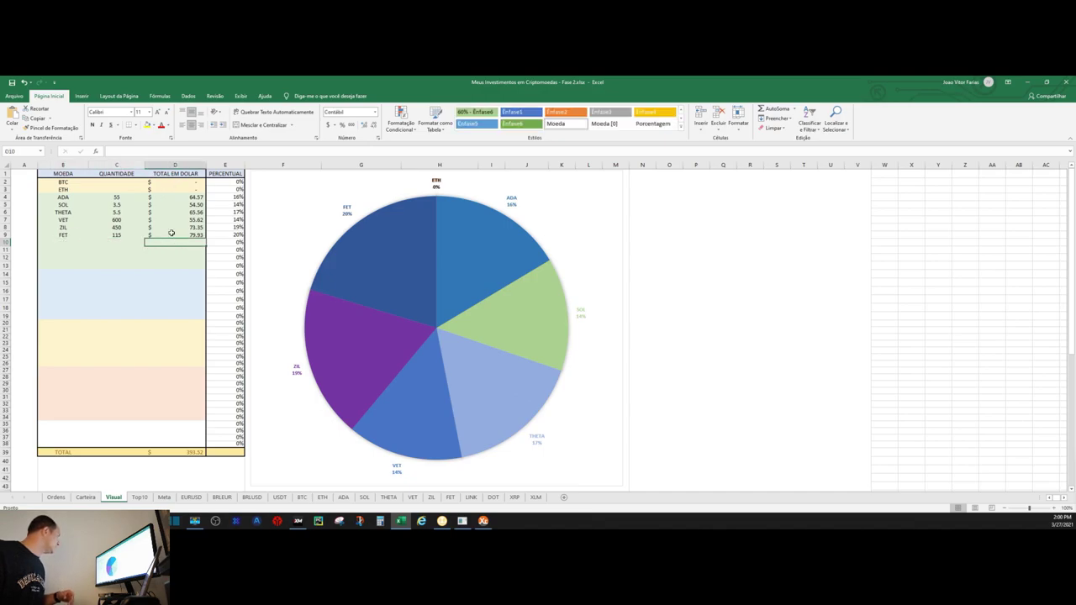
left_click(128, 243)
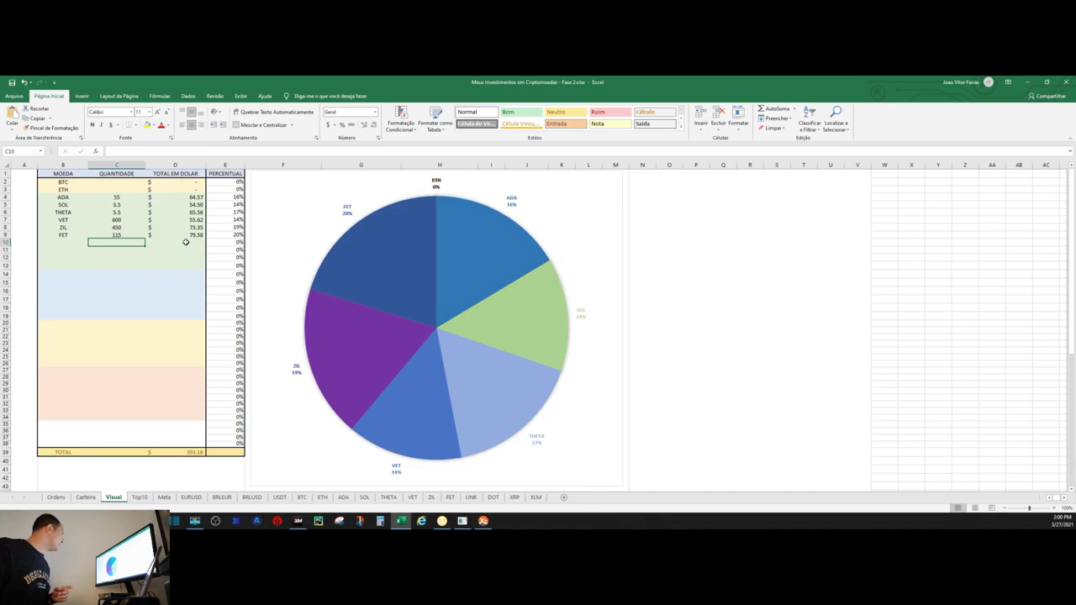
left_click(186, 242)
left_click(182, 274)
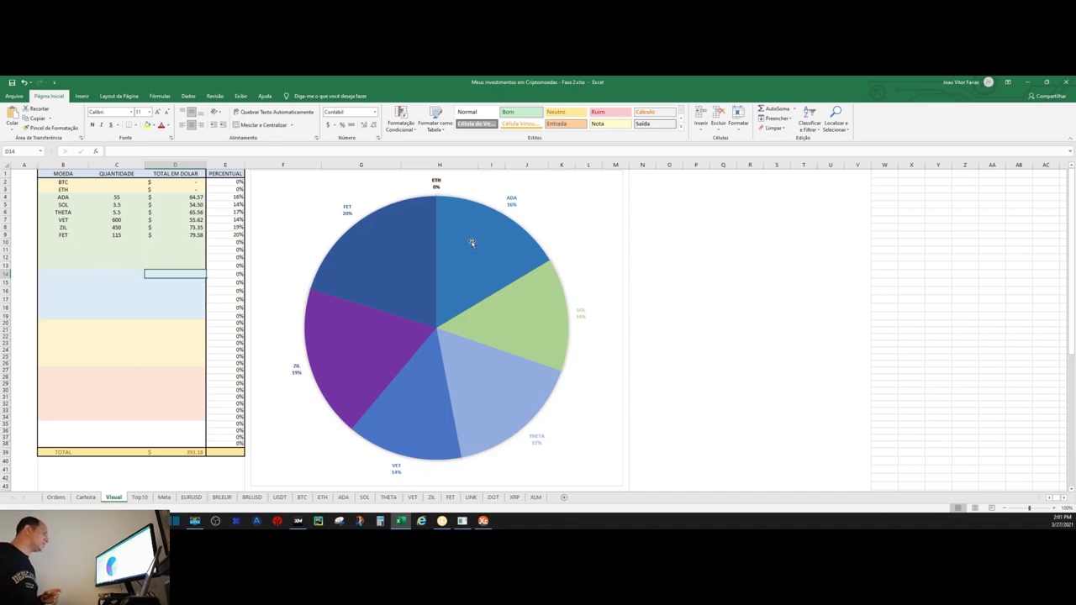
Cycle through Top10, Meta and Visual, then select ADA's goal cell on Meta
left_click(140, 497)
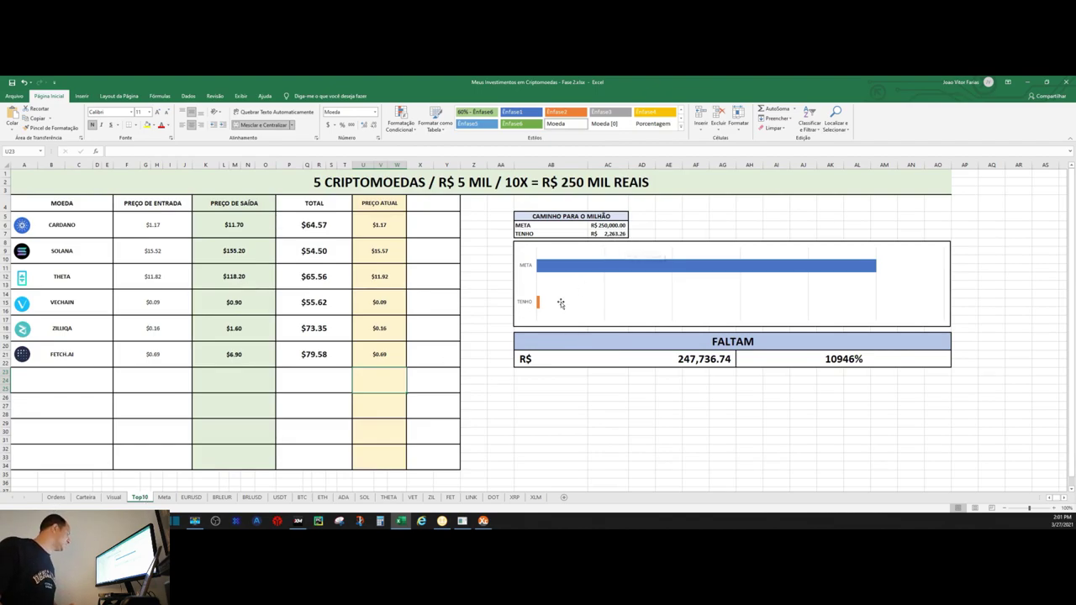
left_click(164, 497)
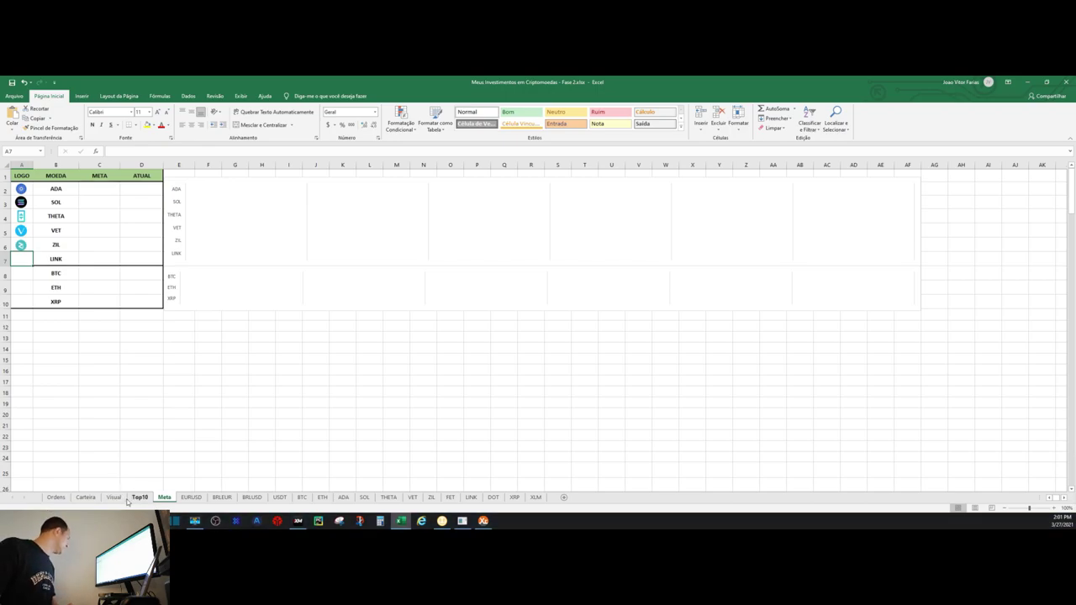
left_click(114, 497)
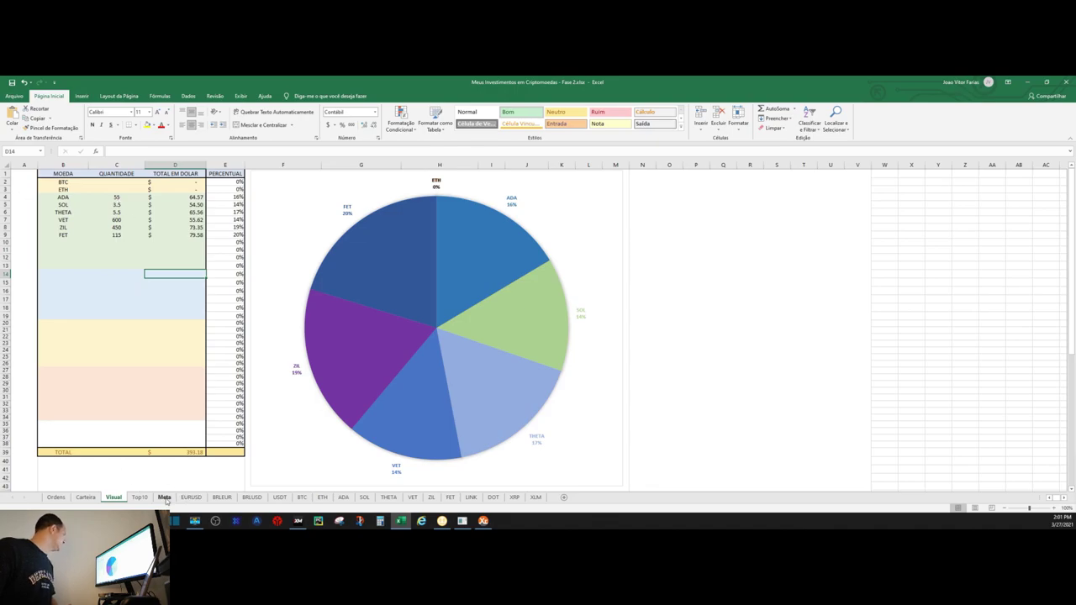
left_click(98, 190)
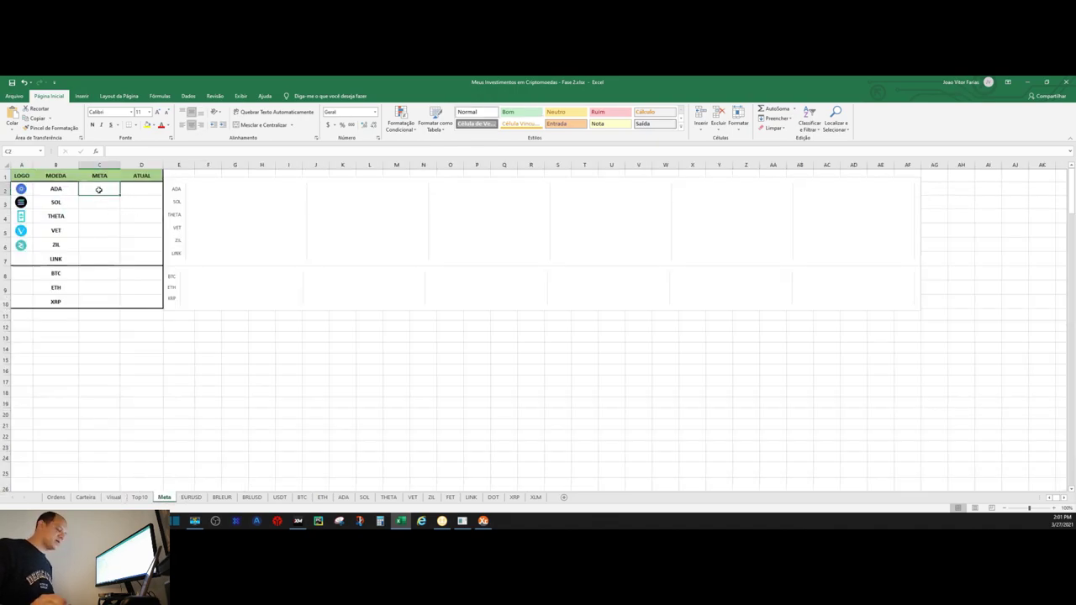
type("500")
Enter 500 as ADA's goal and link its current amount to =Visual!C4, showing 55
key("Return")
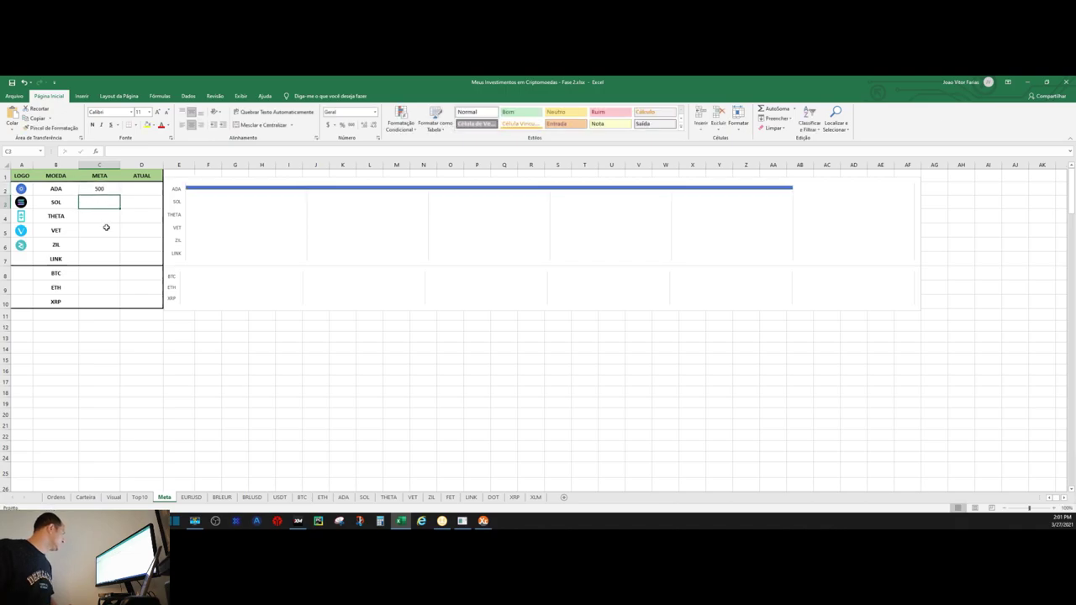
left_click(137, 192)
type("=")
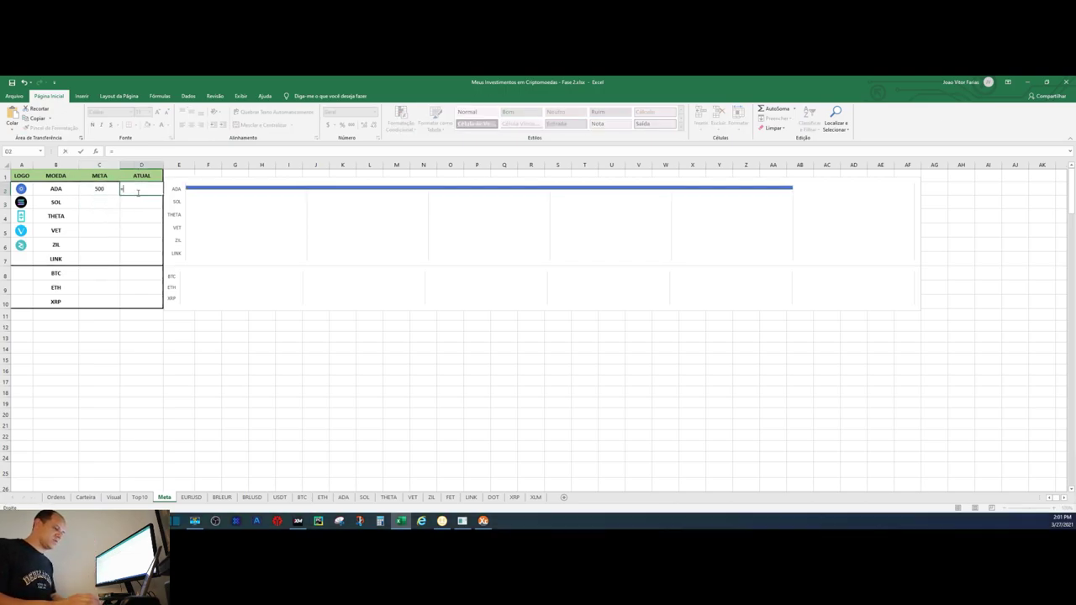
left_click(113, 497)
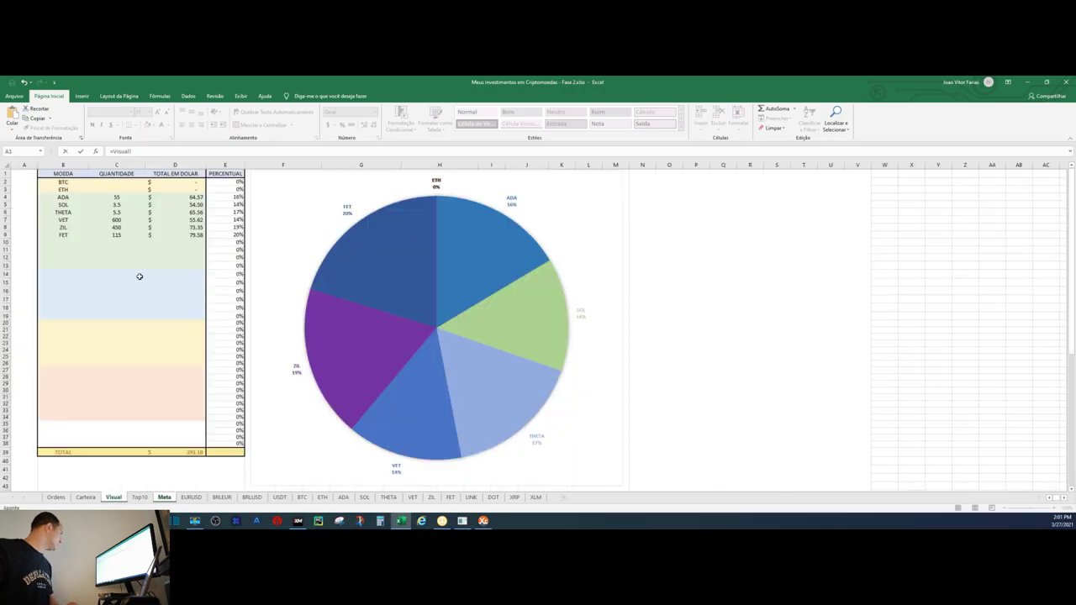
left_click(120, 197)
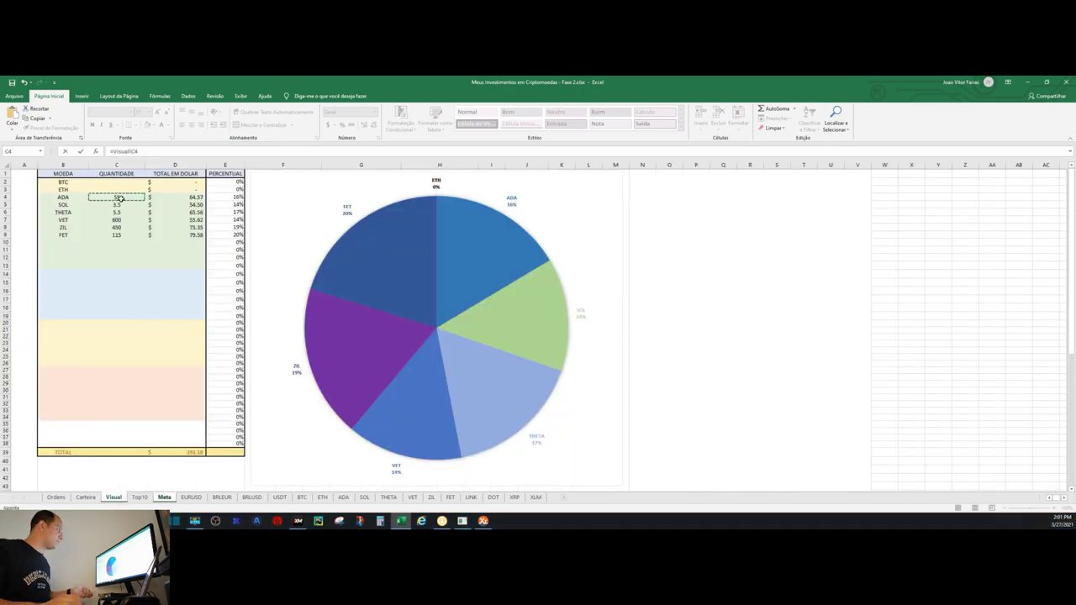
key("Return")
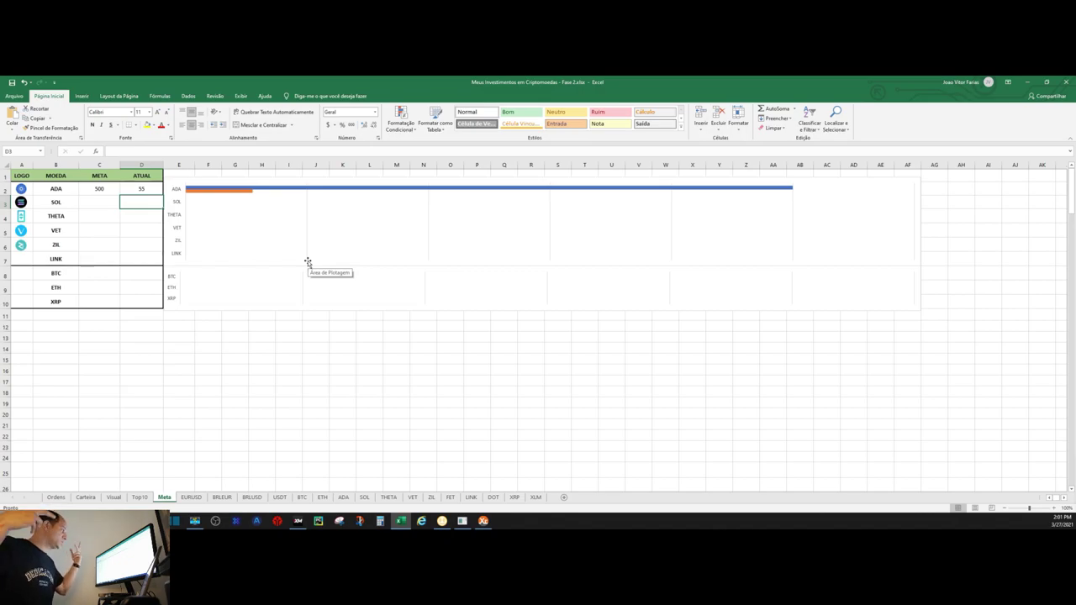
left_click(139, 498)
left_click(113, 497)
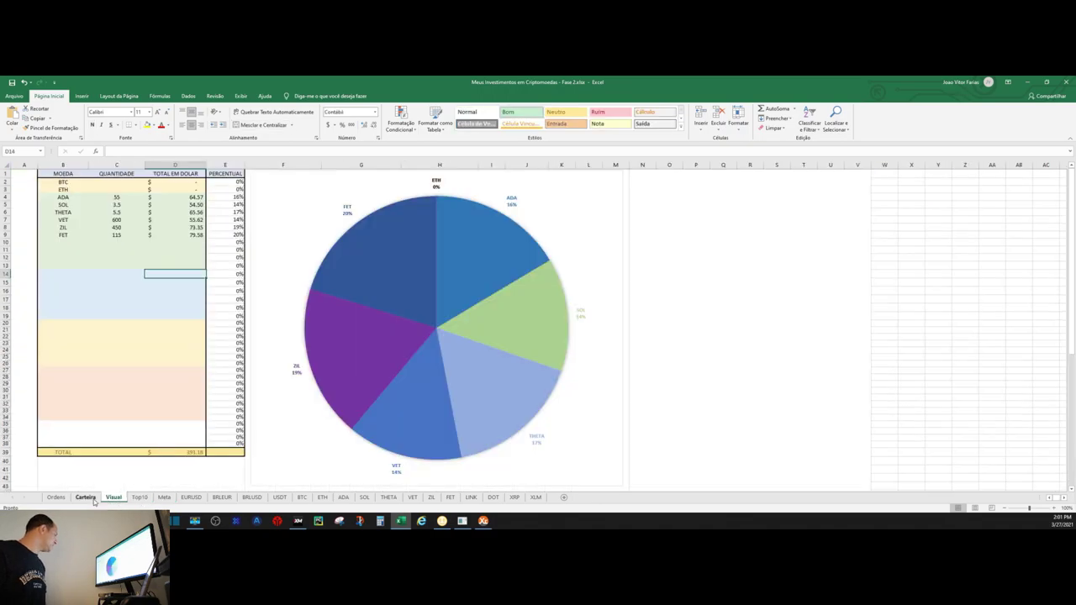
Add a Cardano ADA holding with quantity 10 to Carteira's Crypto.com section
left_click(86, 497)
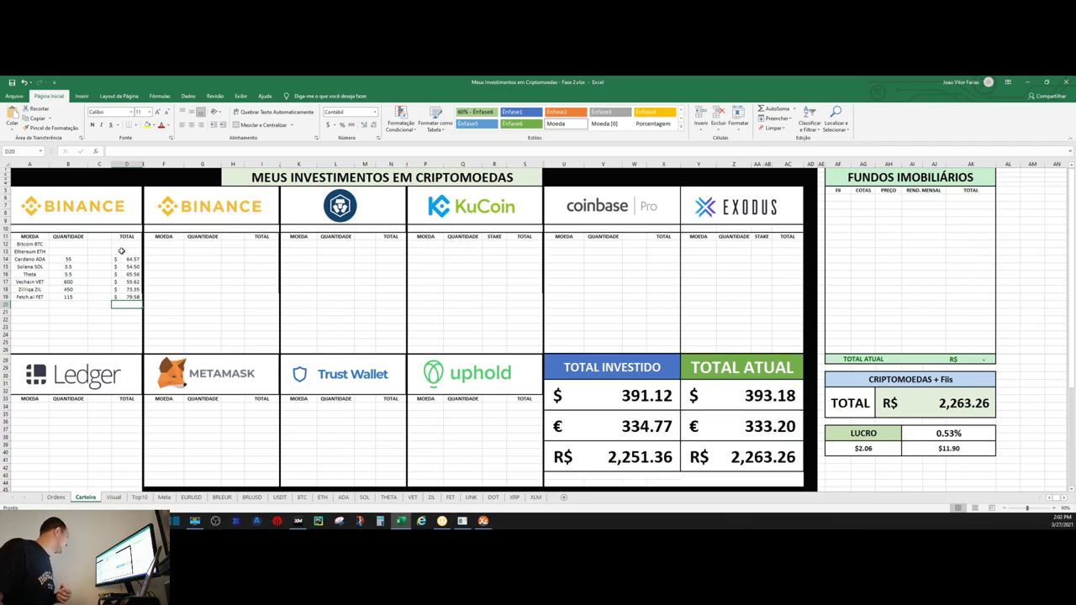
left_click(284, 260)
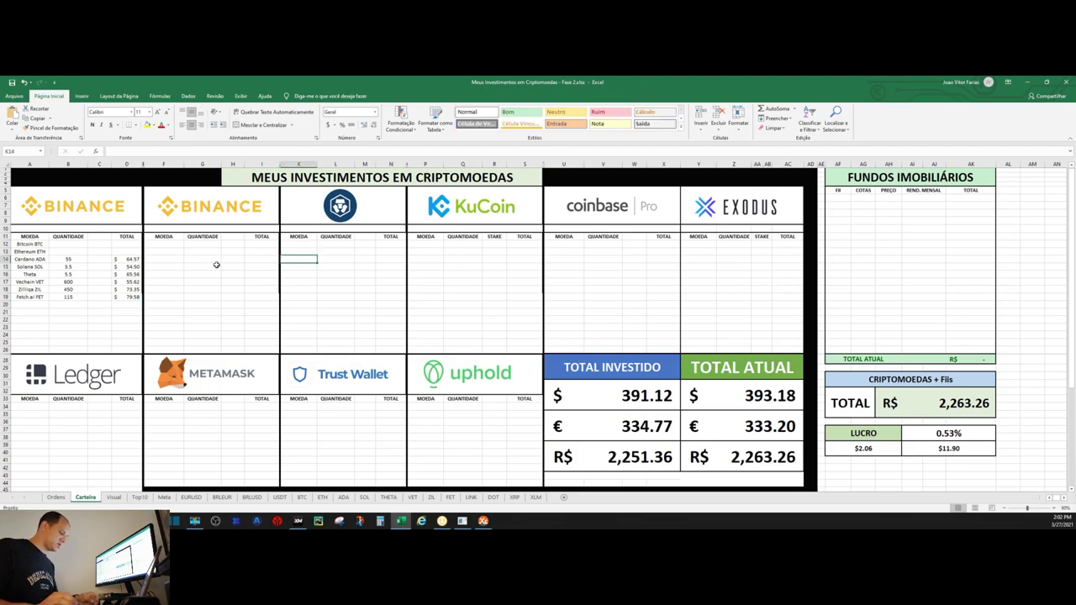
type("Cardano ADA")
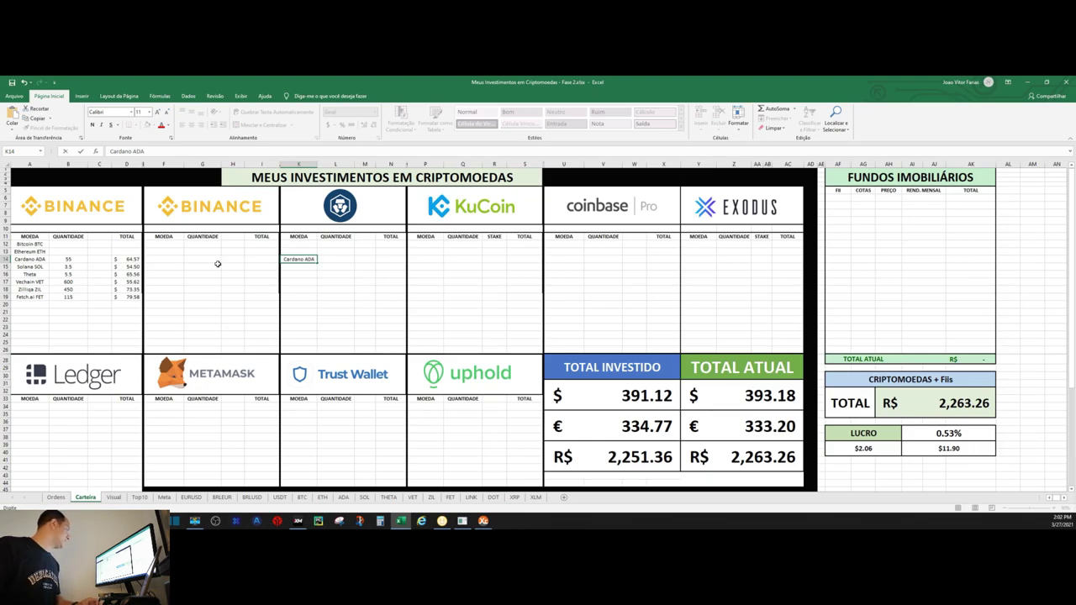
left_click(346, 299)
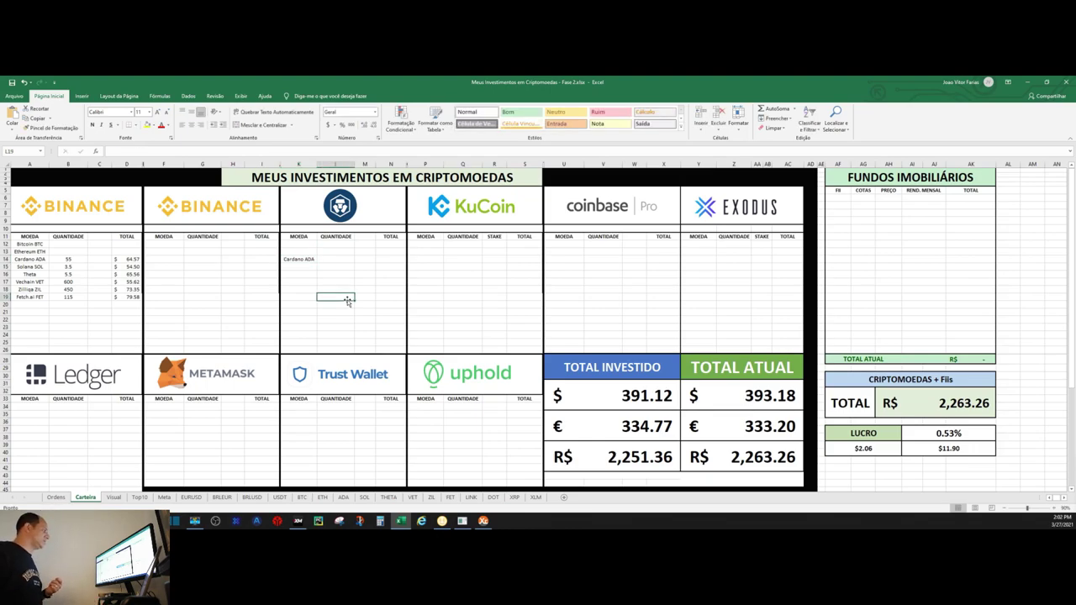
left_click(341, 260)
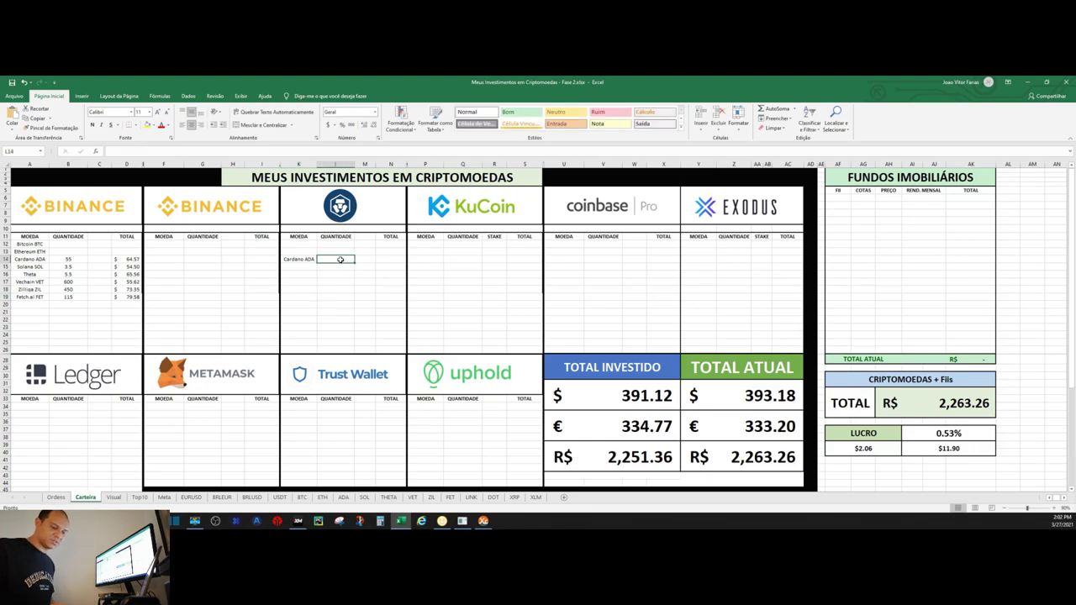
type("10")
key("Return")
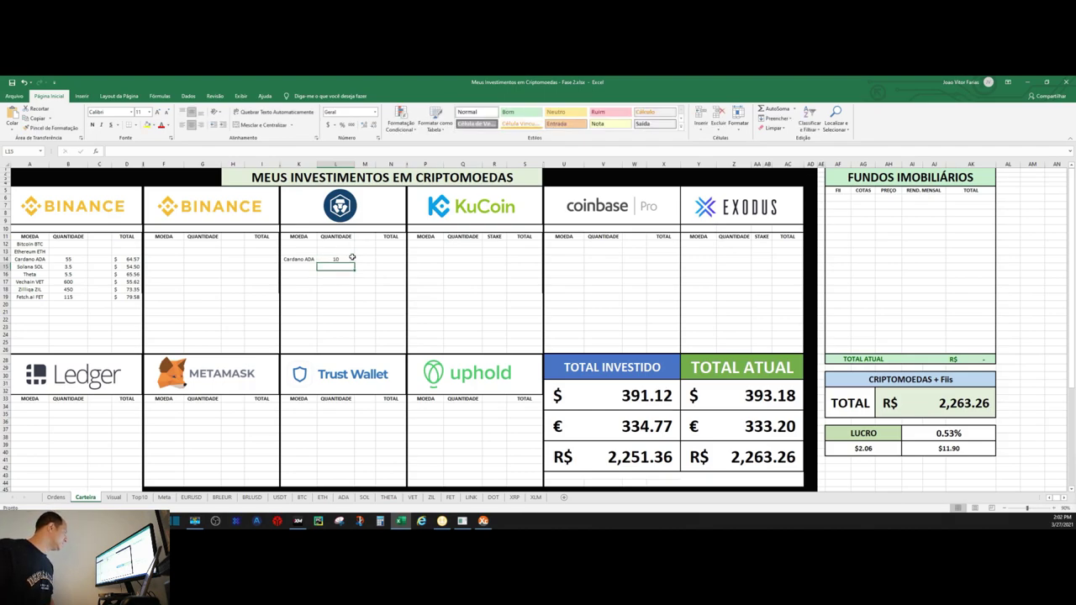
Give the Cardano ADA total the formula =L14*ADA!B2, yielding 11.74
left_click(388, 259)
type("=")
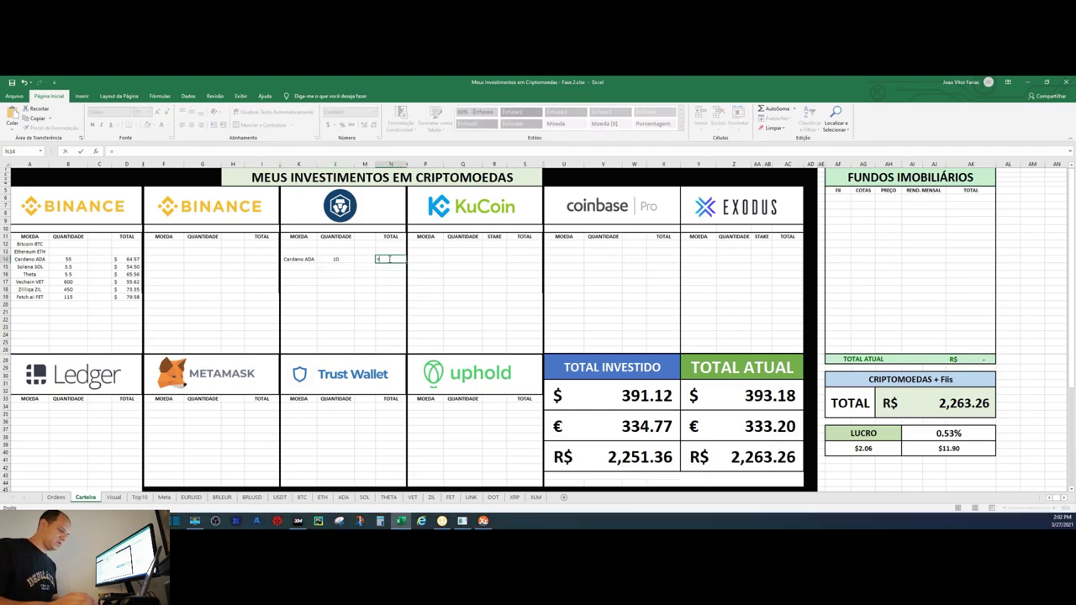
left_click(336, 260)
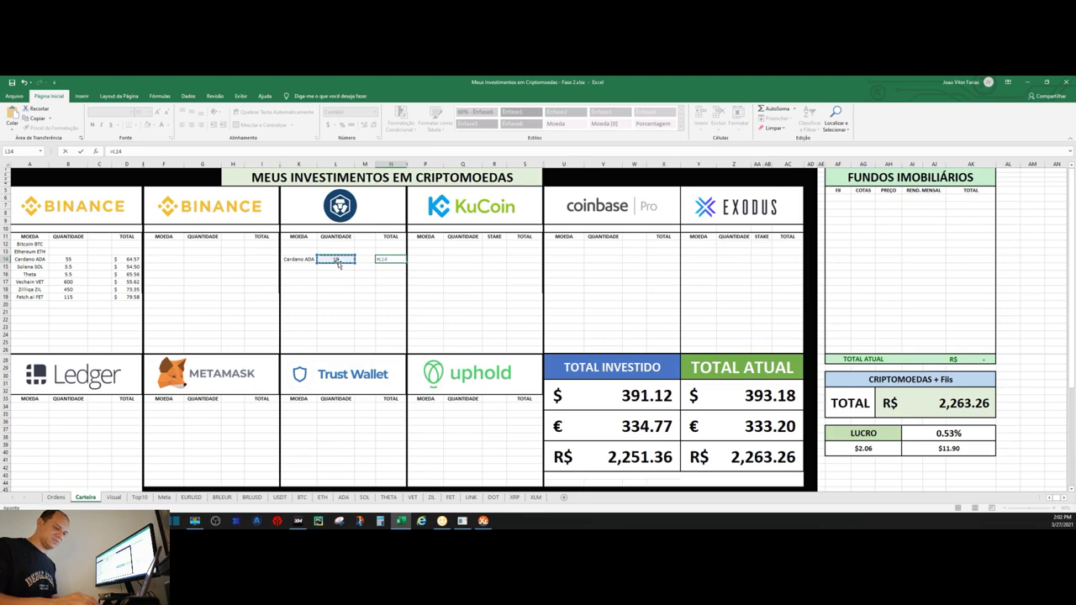
type("*")
left_click(343, 497)
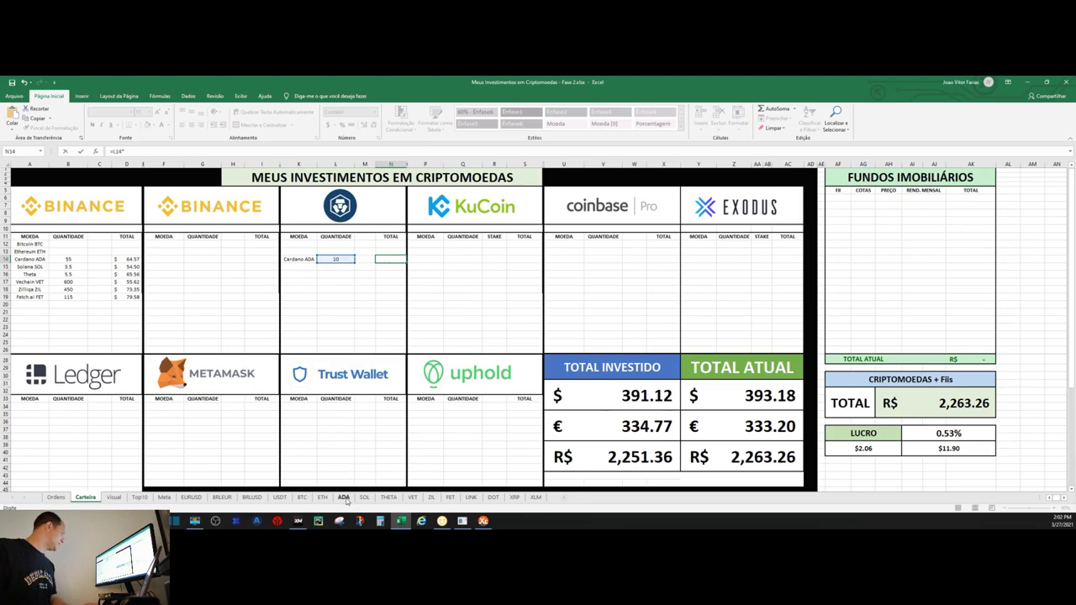
left_click(84, 182)
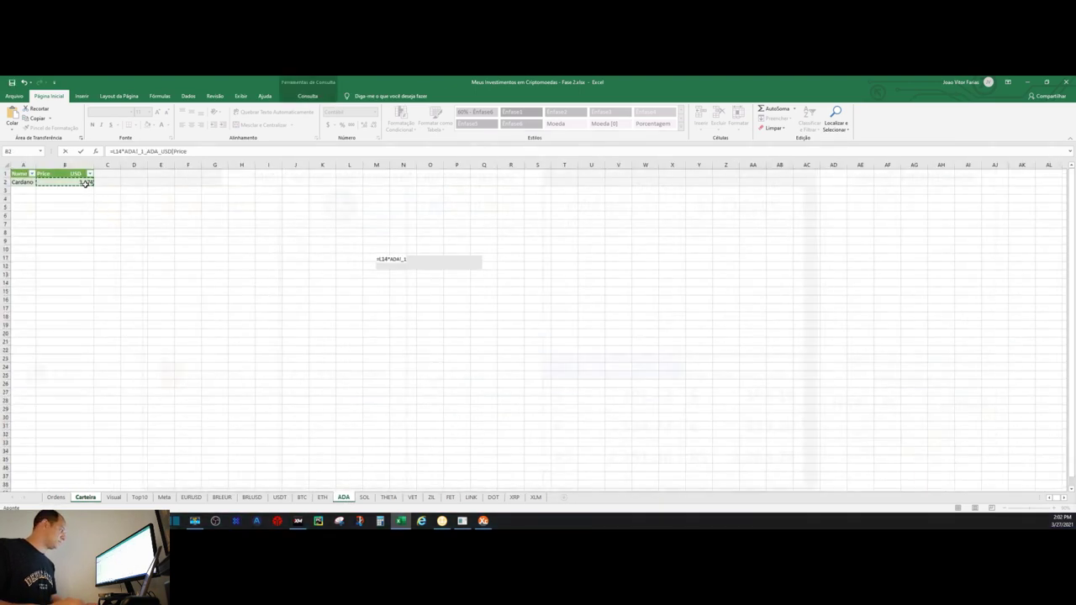
key("Return")
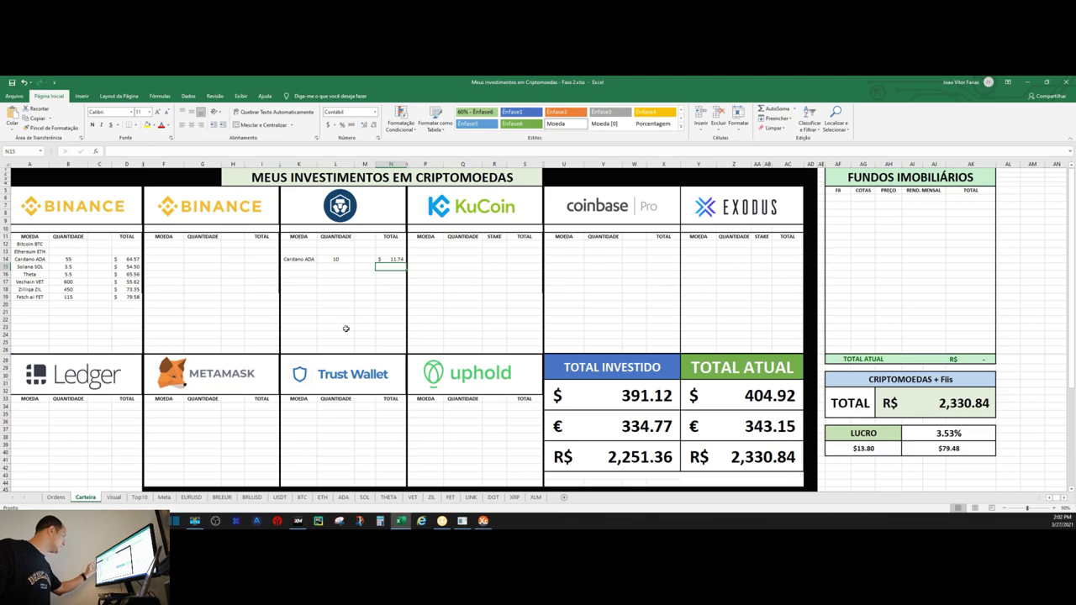
left_click(114, 497)
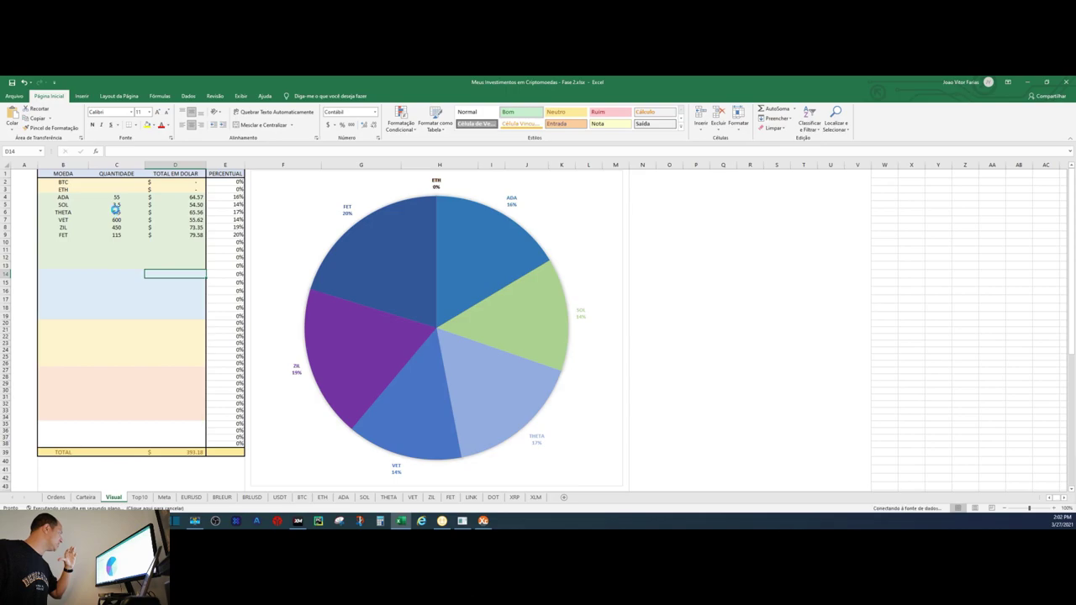
Trace Visual's ADA quantity source and compare both Cardano ADA quantities on Carteira
left_click(117, 197)
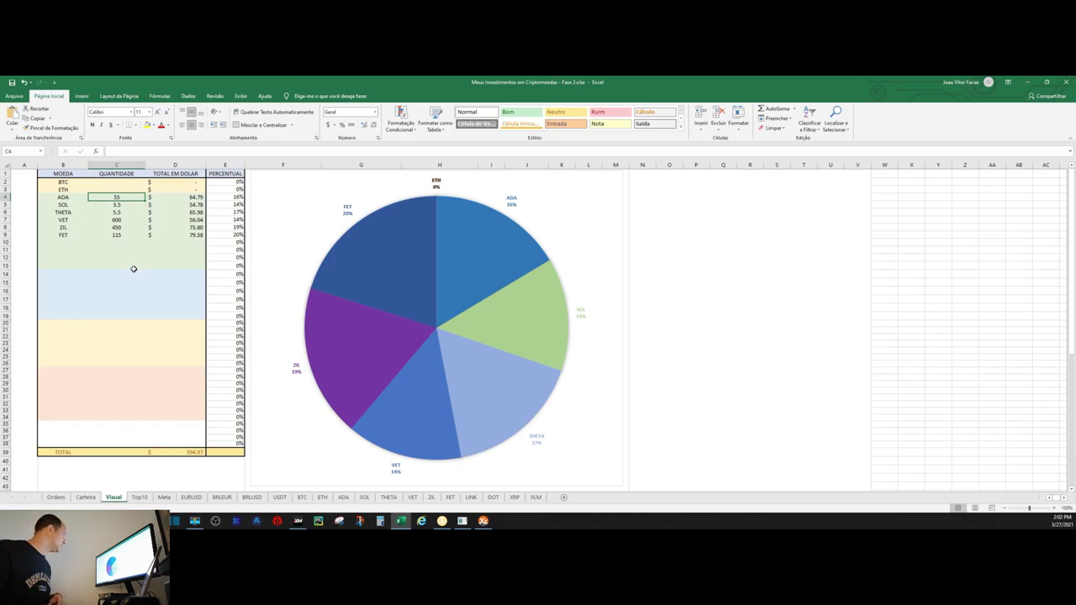
left_click(126, 244)
left_click(124, 258)
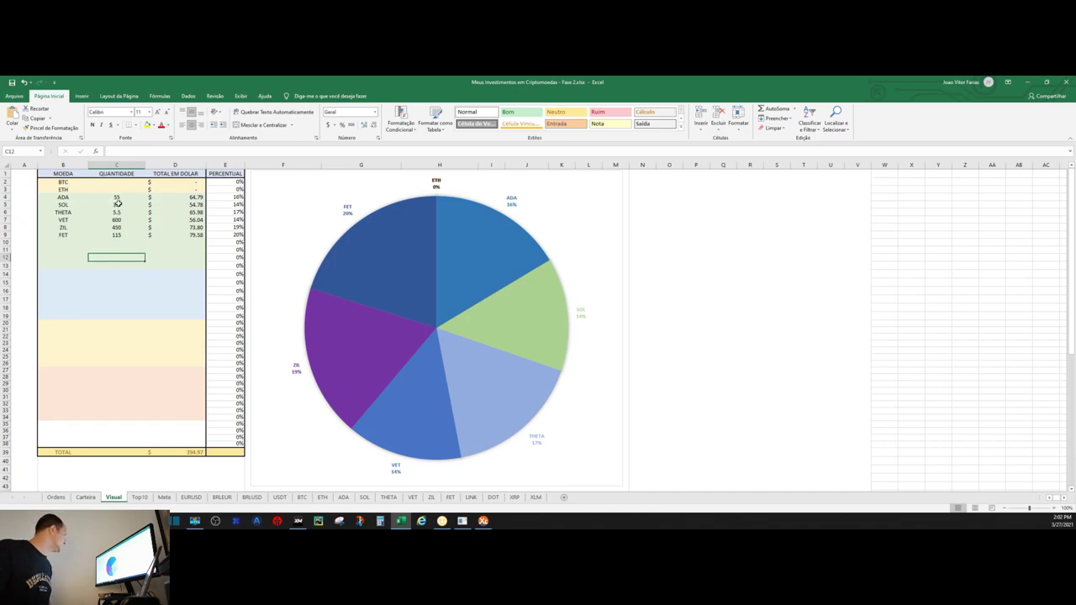
left_click(117, 199)
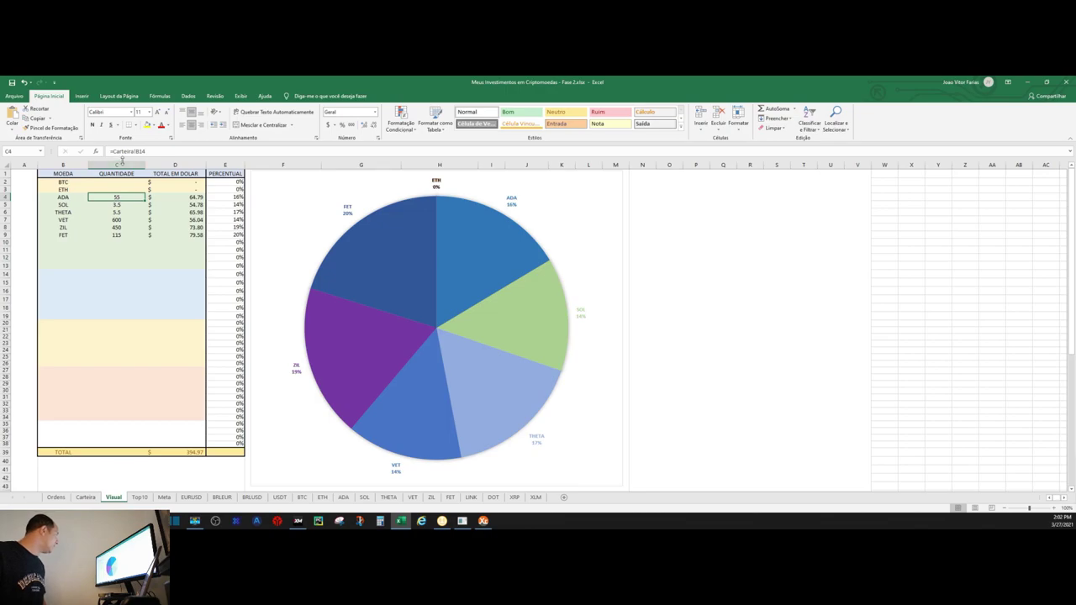
left_click(85, 497)
left_click(69, 260)
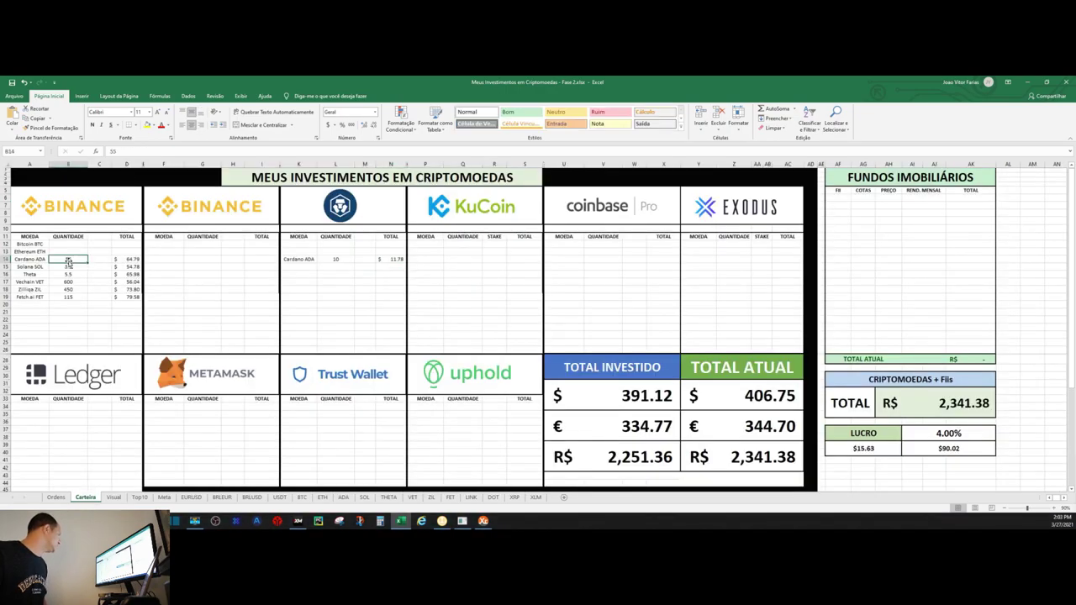
left_click(336, 261)
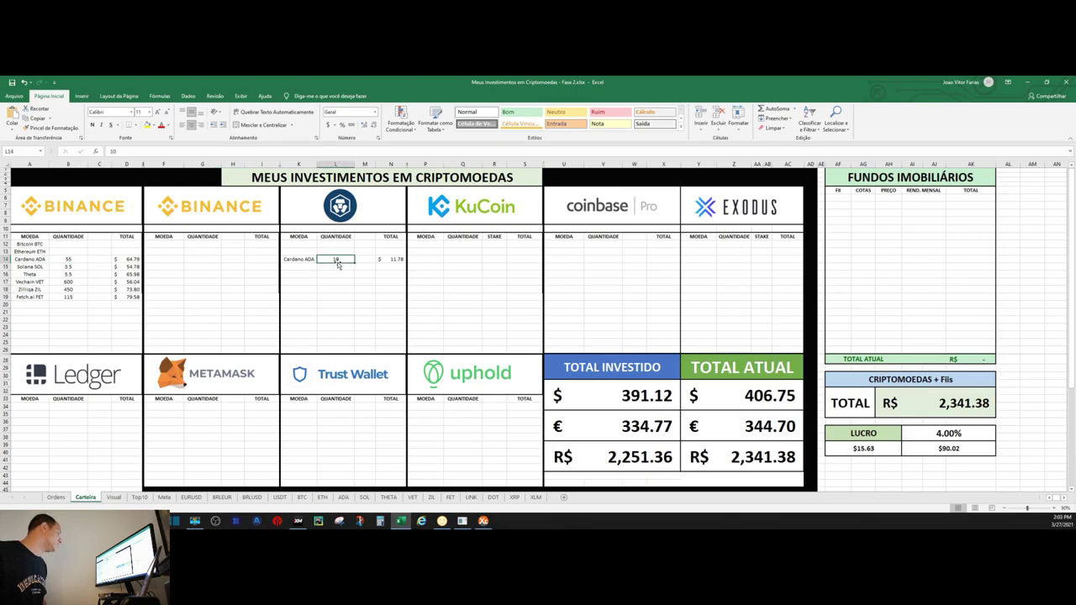
left_click(114, 497)
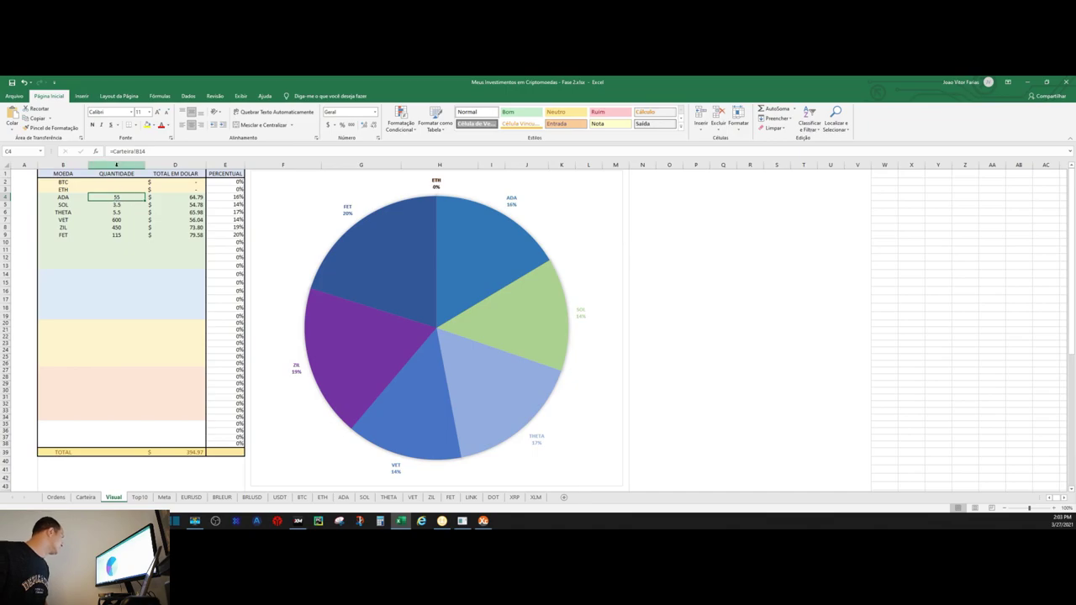
Extend Visual's ADA quantity to =Carteira!B14+Carteira!L14, giving 65
left_click(154, 153)
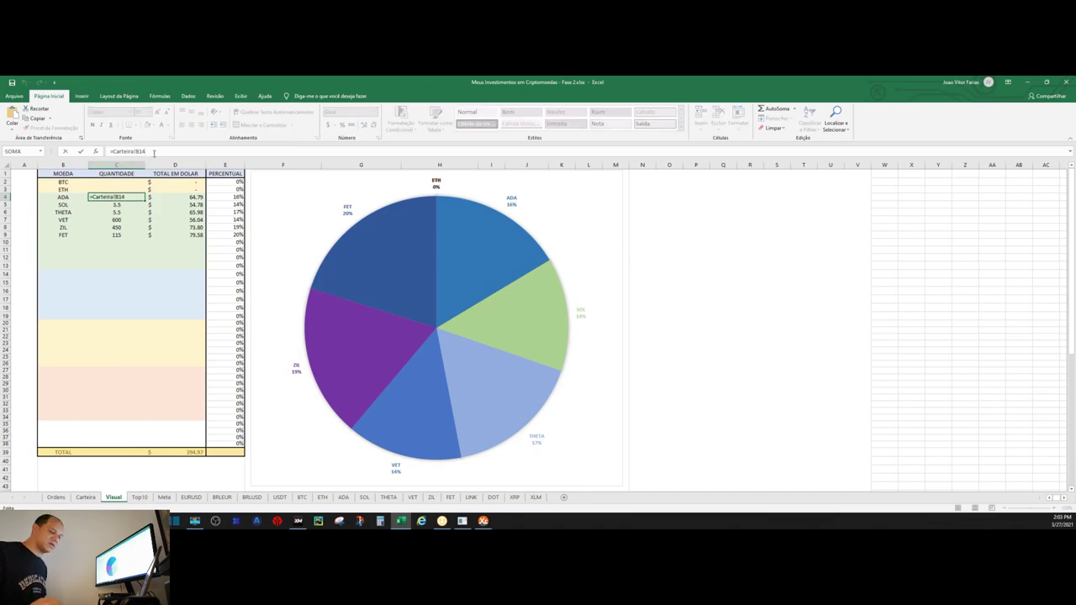
type("+")
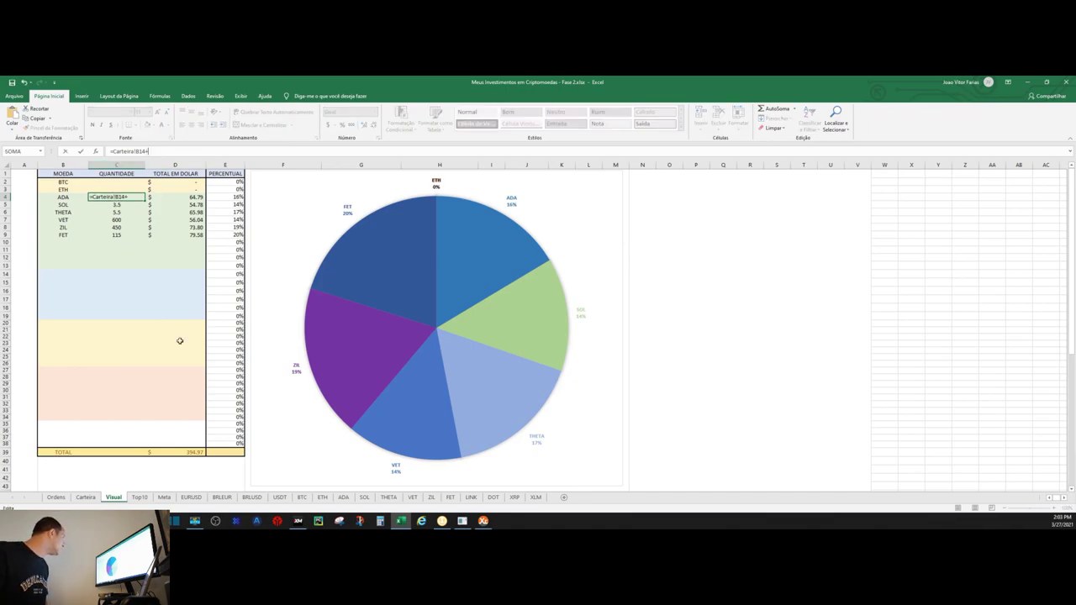
left_click(86, 497)
left_click(335, 258)
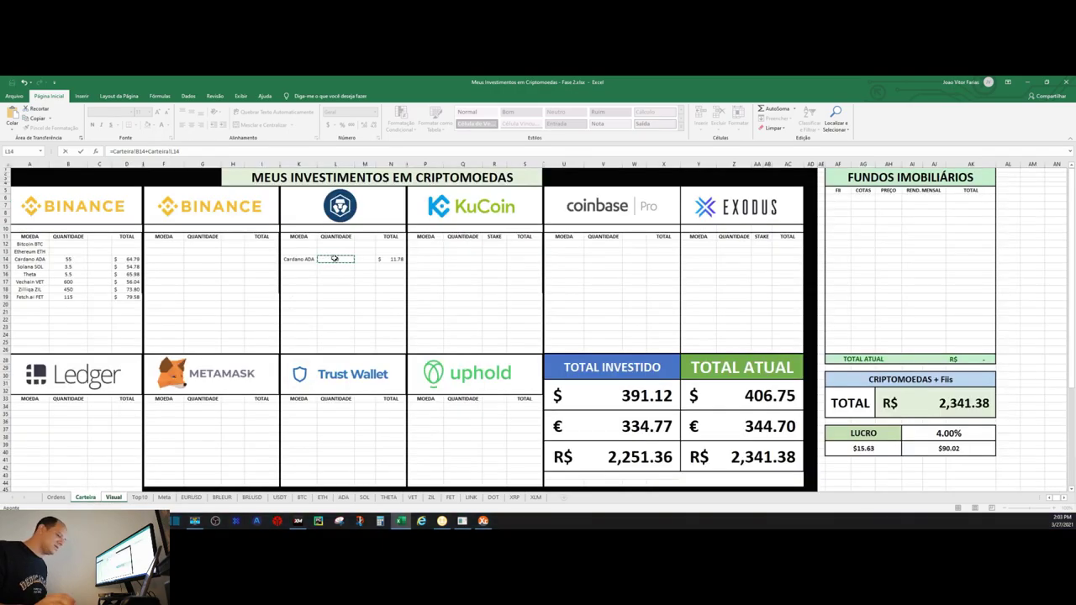
key("Return")
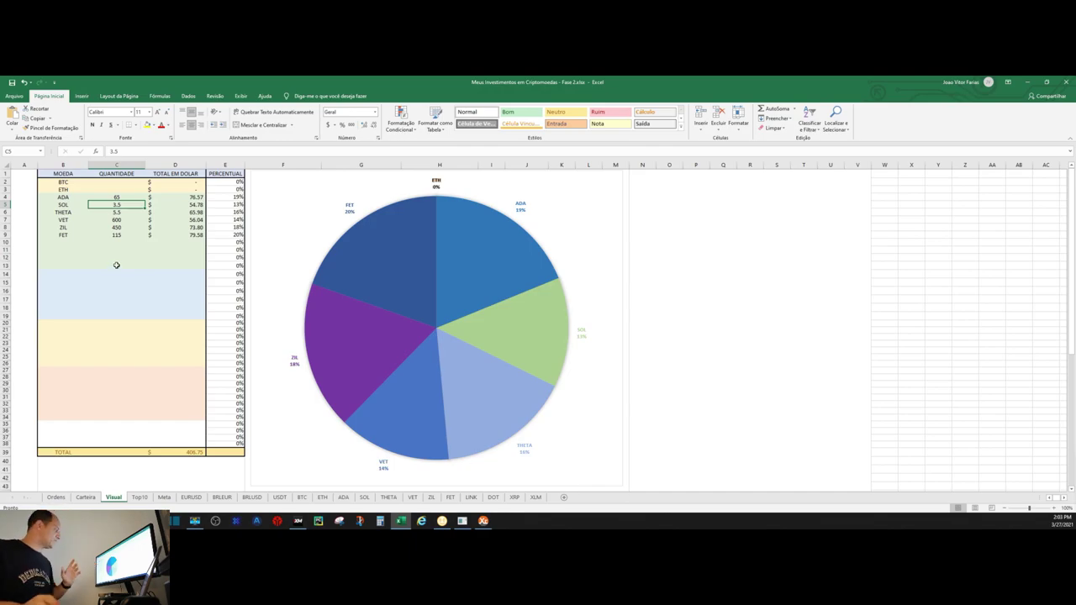
left_click(139, 497)
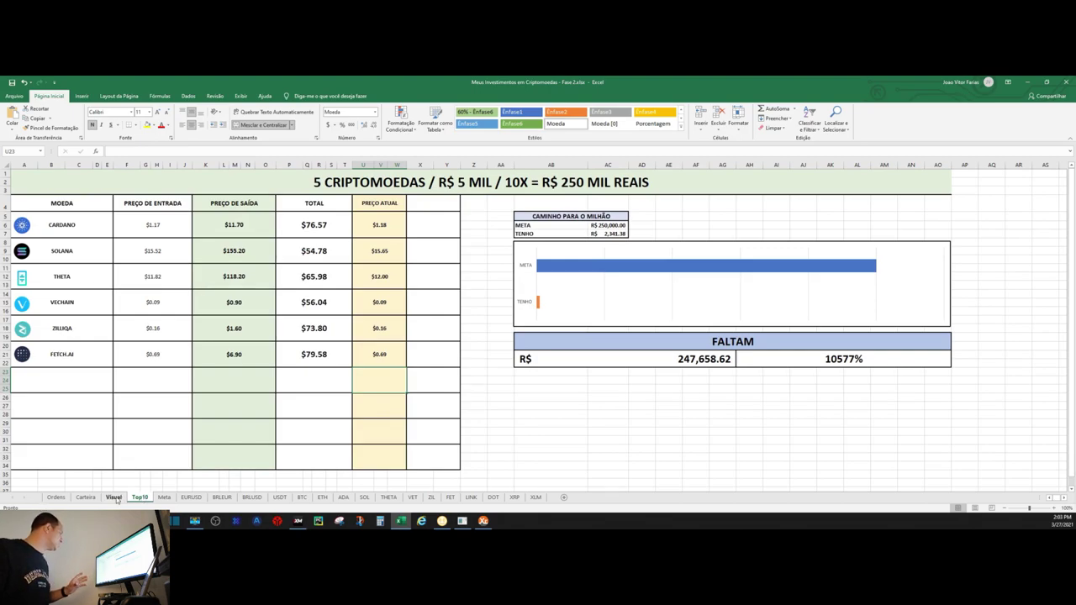
left_click(115, 498)
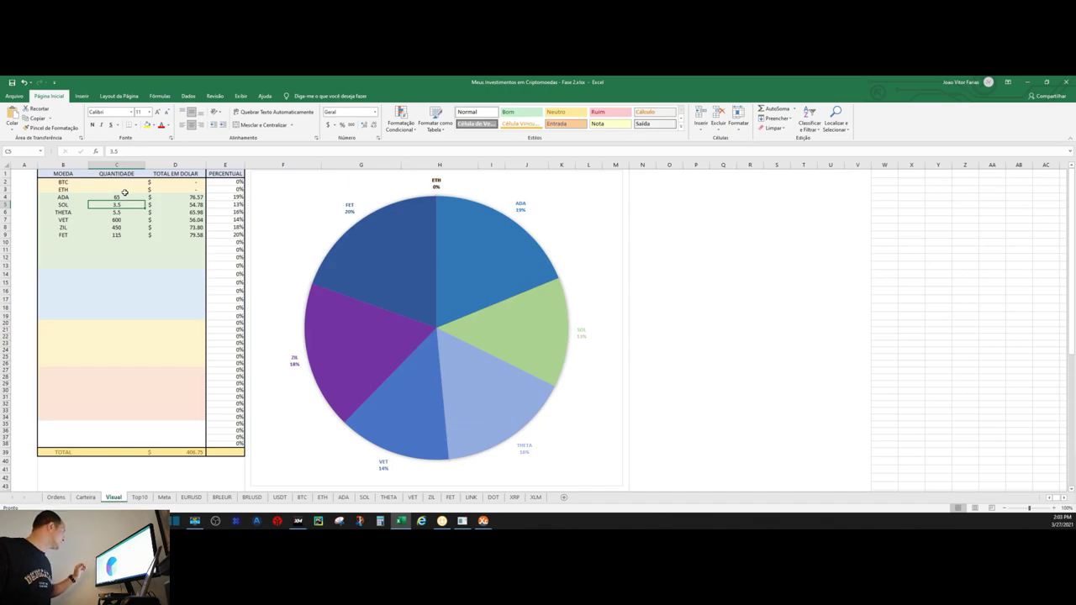
left_click(85, 497)
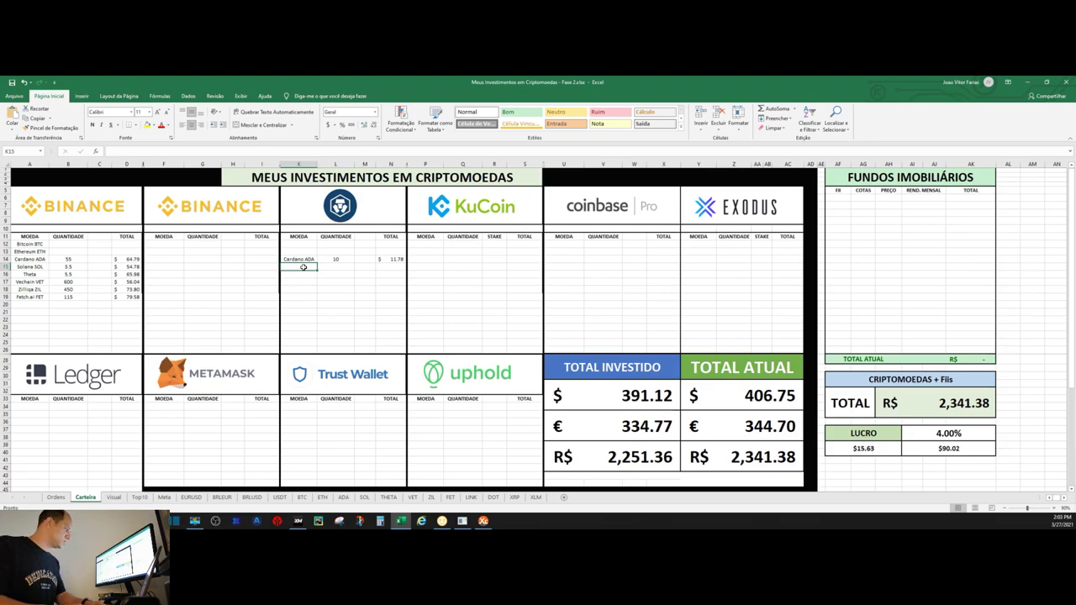
Add Solana SOL with quantity 10 in Carteira K15:L15
type("Solana SOL")
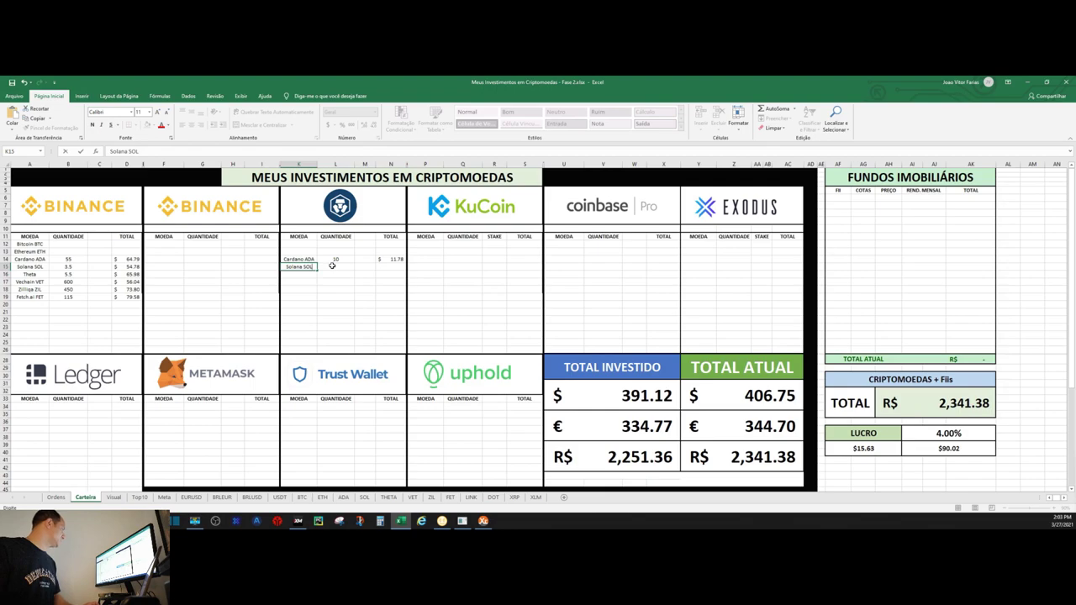
left_click(332, 266)
type("10")
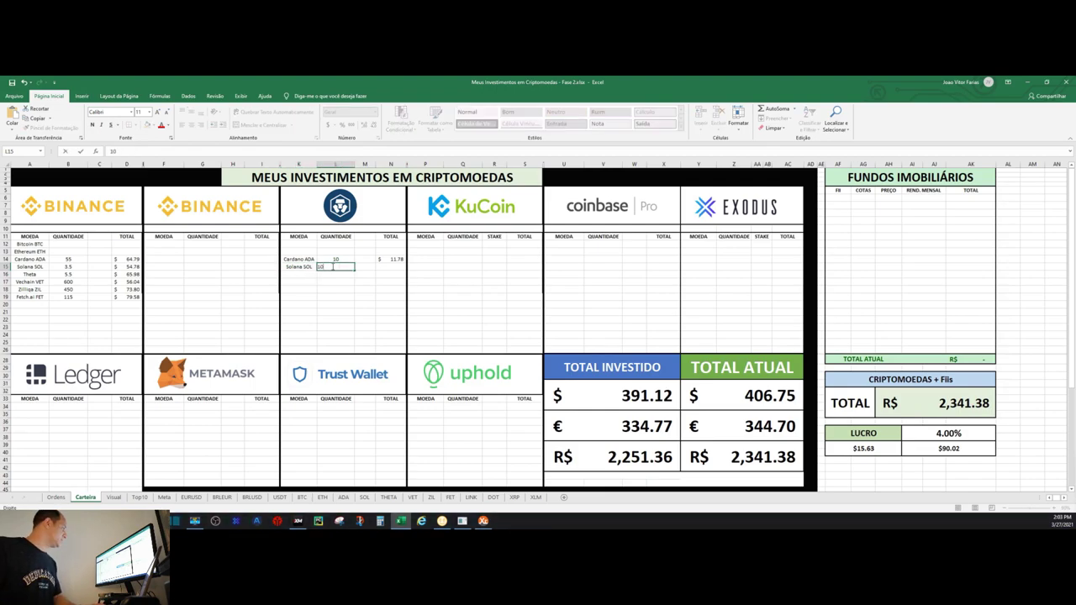
left_click(396, 266)
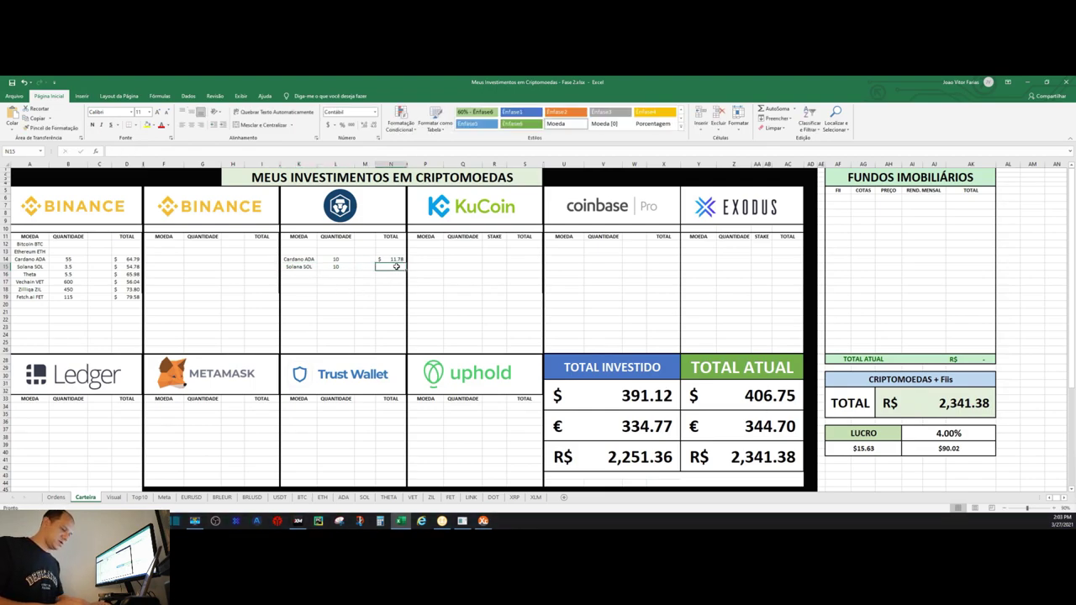
Set the Solana total N15 to =L15*SOL!B2, worth 156.51
type("=")
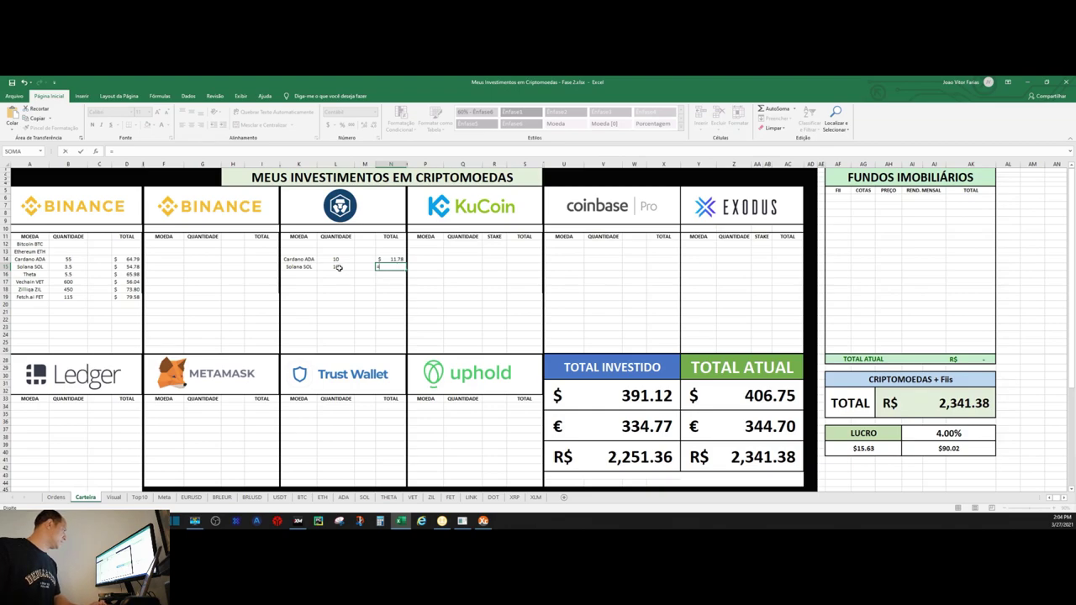
left_click(337, 267)
type("*")
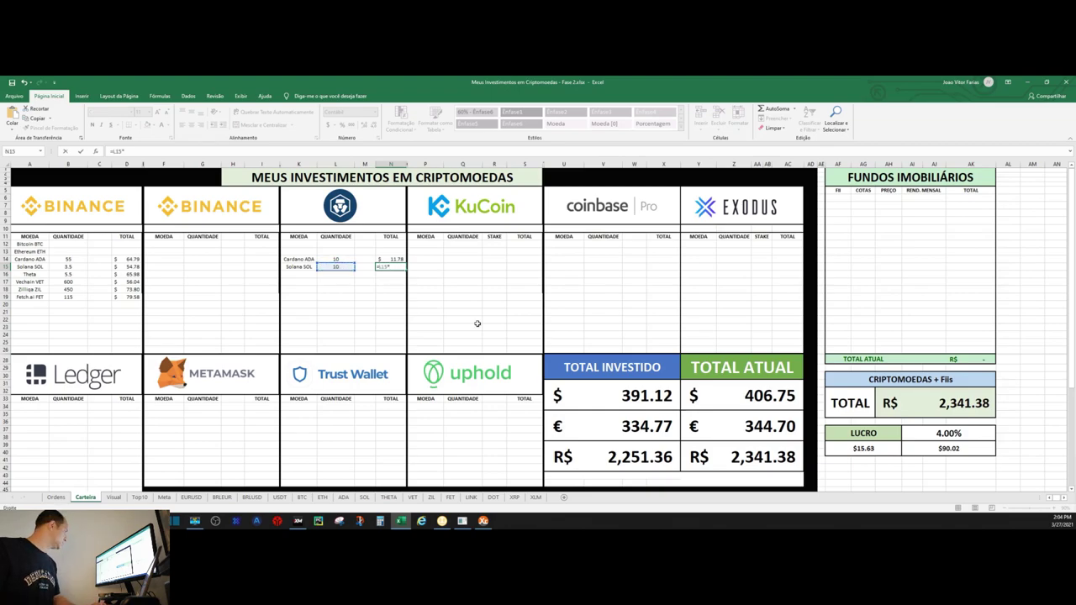
left_click(364, 496)
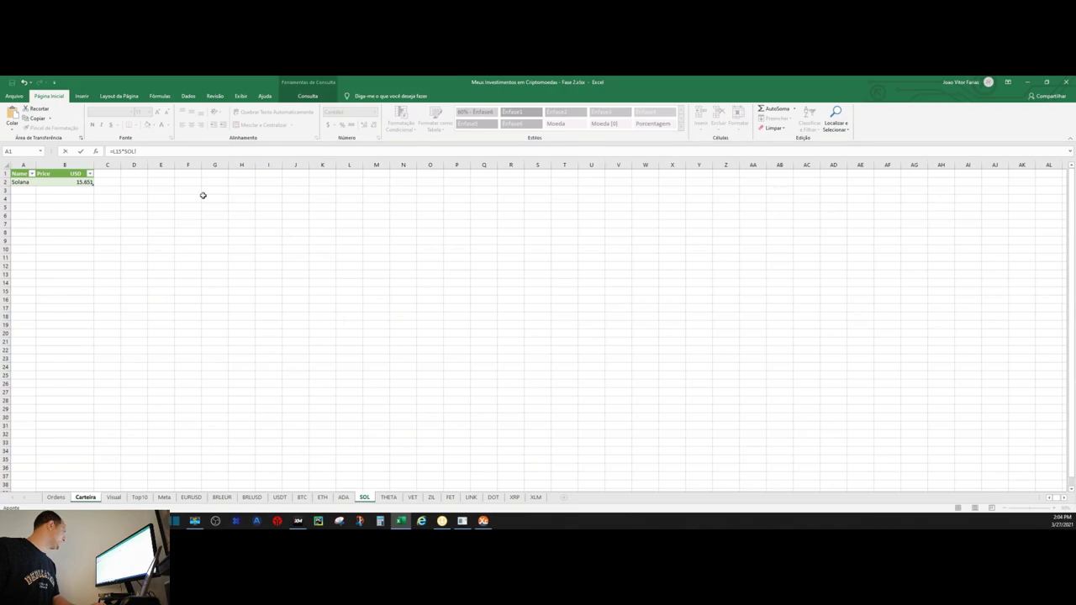
left_click(82, 183)
key("Return")
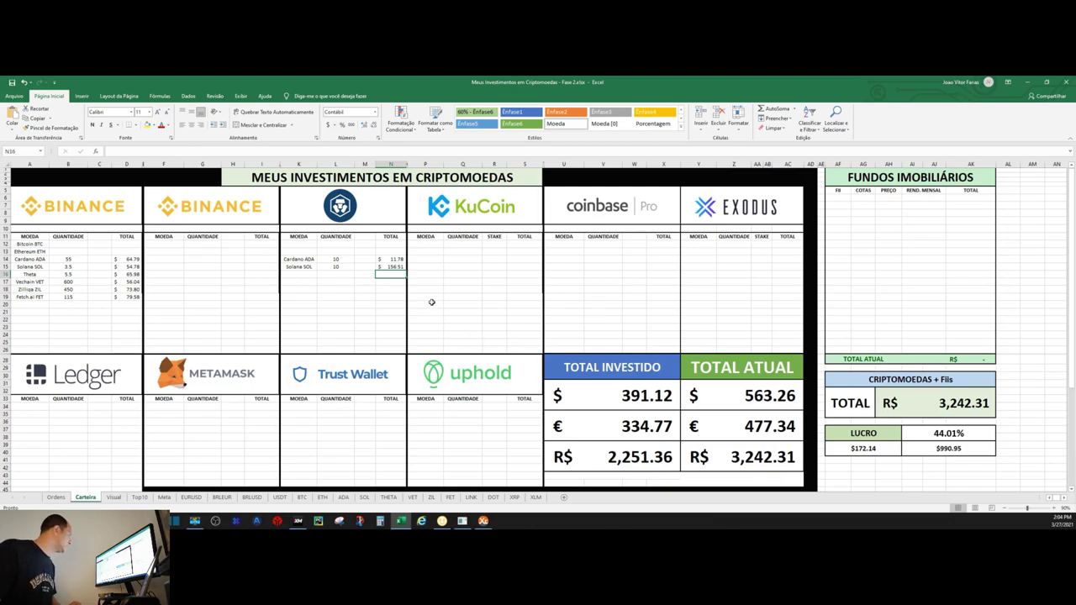
left_click(113, 497)
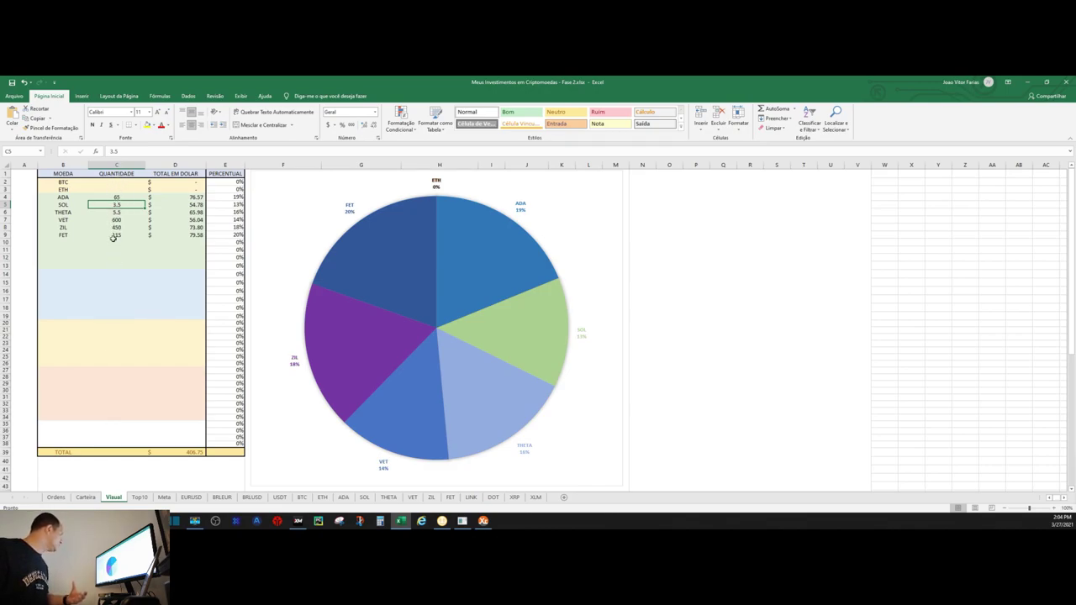
Set Visual's SOL quantity C5 to =Carteira!B15+Carteira!L15, totaling 13.5
left_click(118, 211)
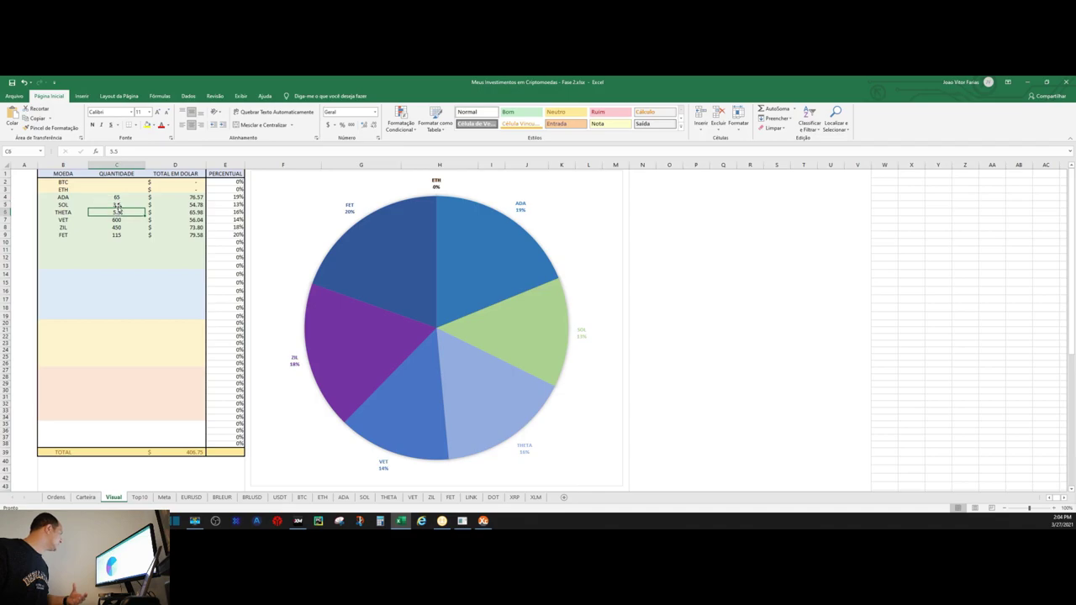
left_click(117, 204)
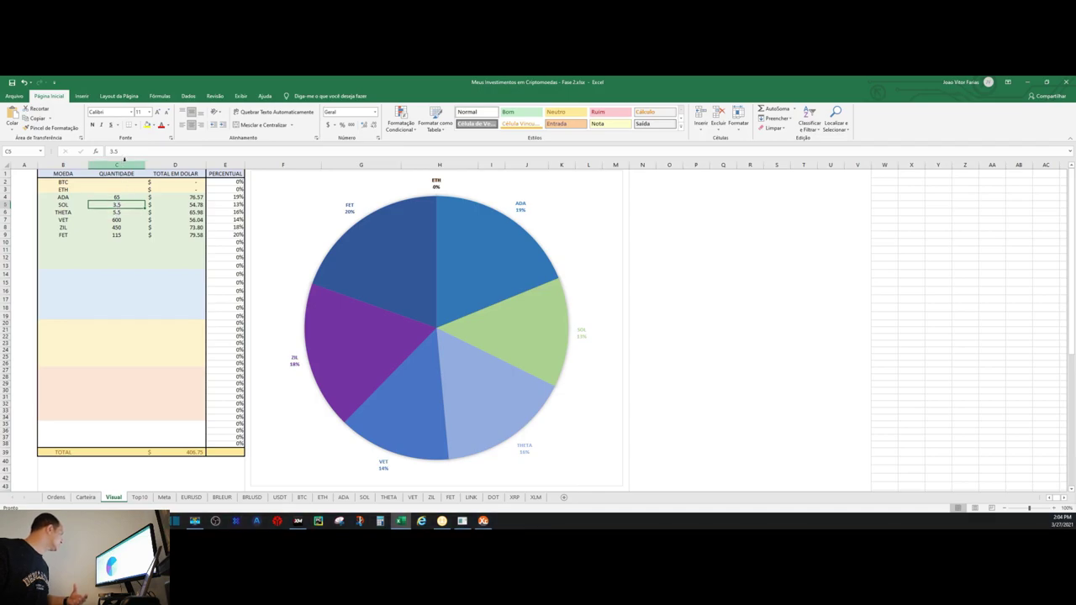
left_click(125, 151)
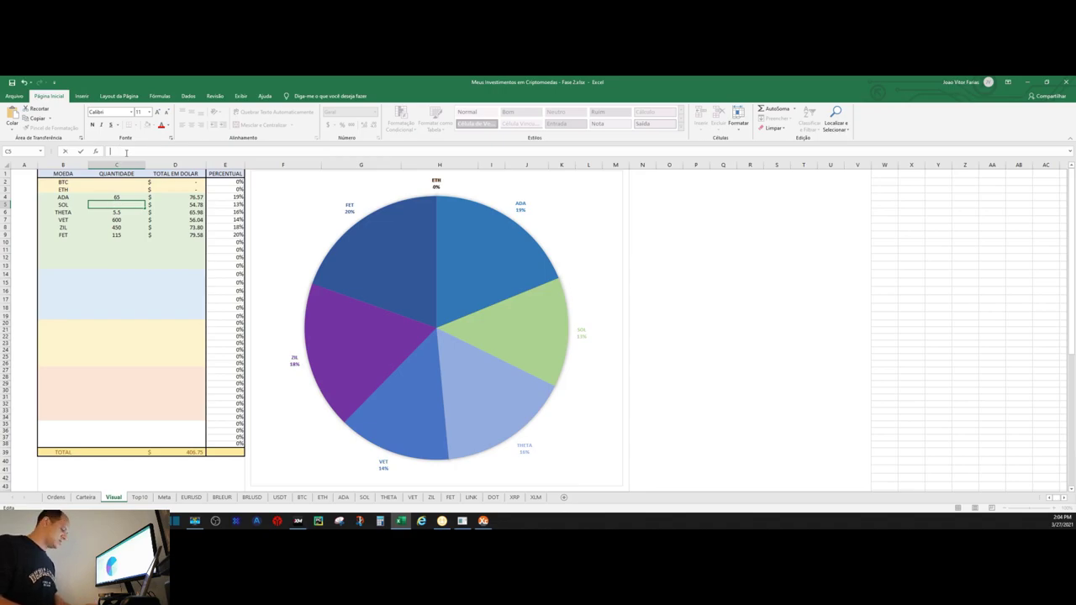
type("=")
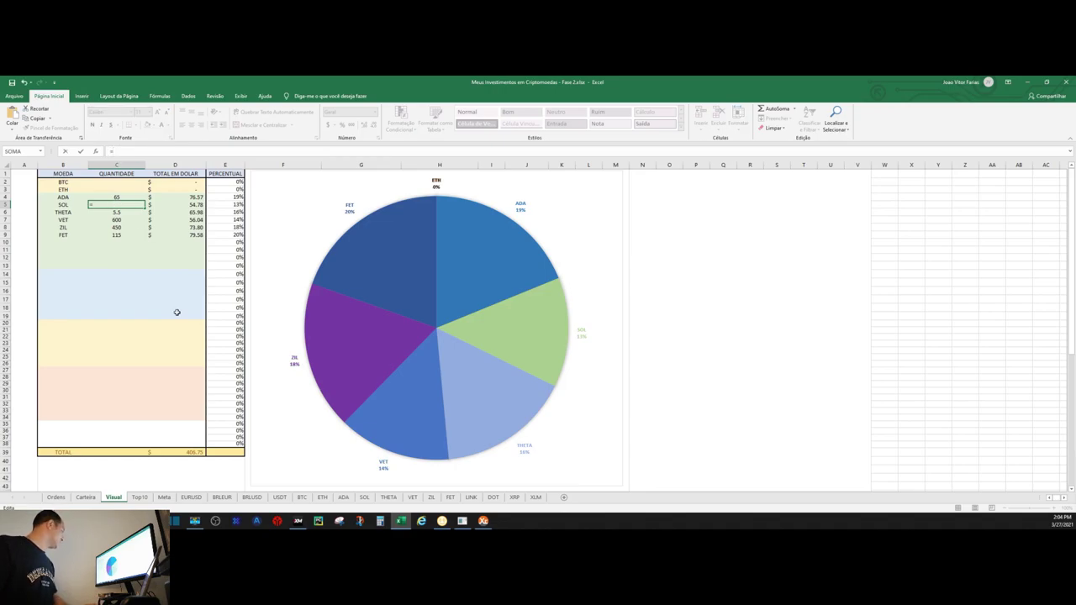
left_click(86, 498)
left_click(68, 265)
type("+")
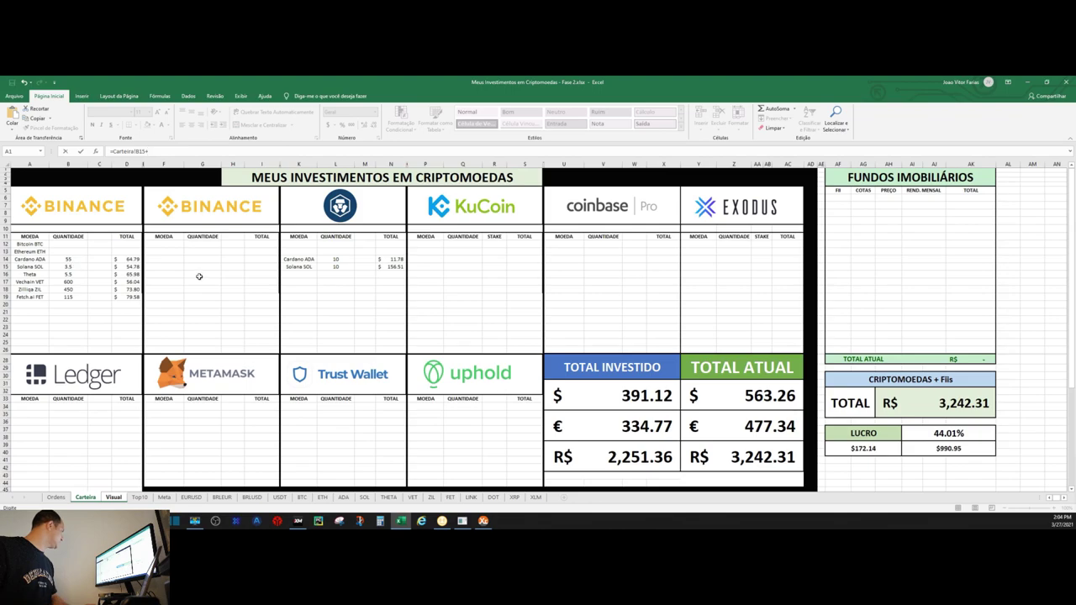
left_click(336, 269)
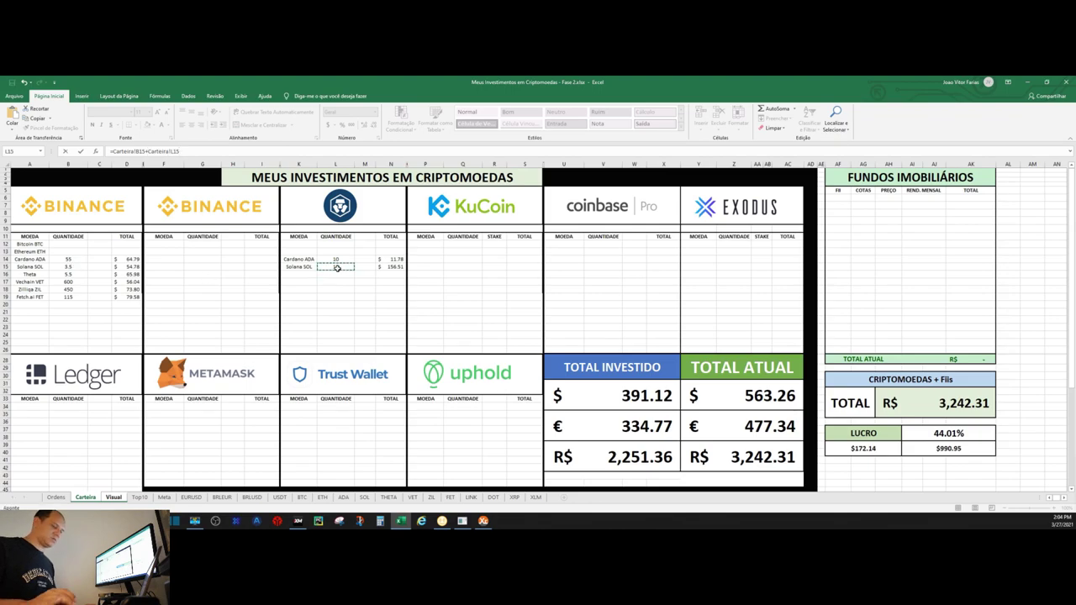
key("Return")
key("Return")
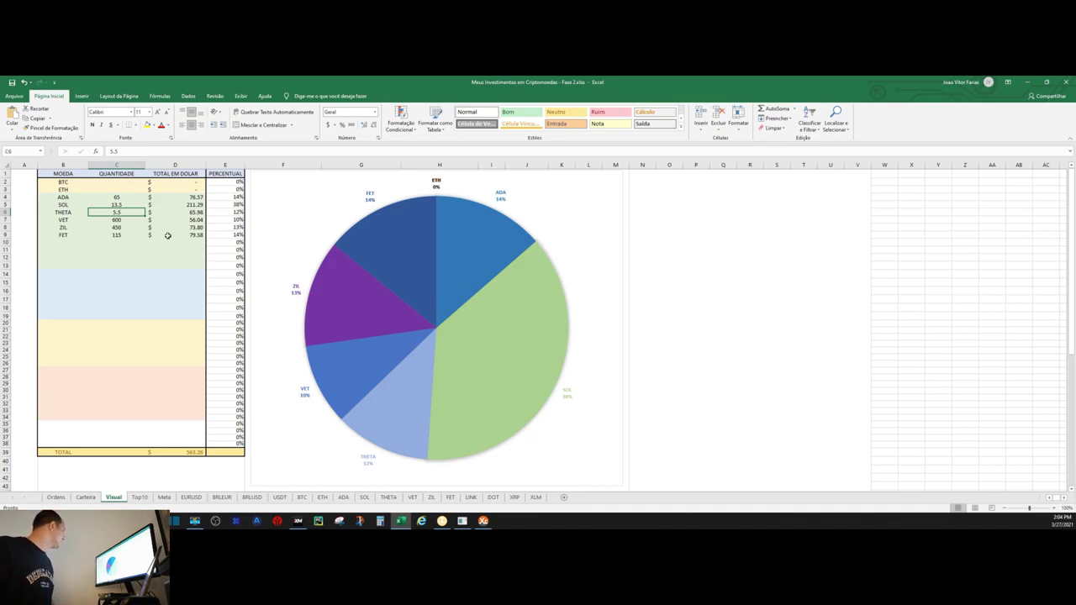
key("Down")
key("Down")
key("Down")
left_click(123, 213)
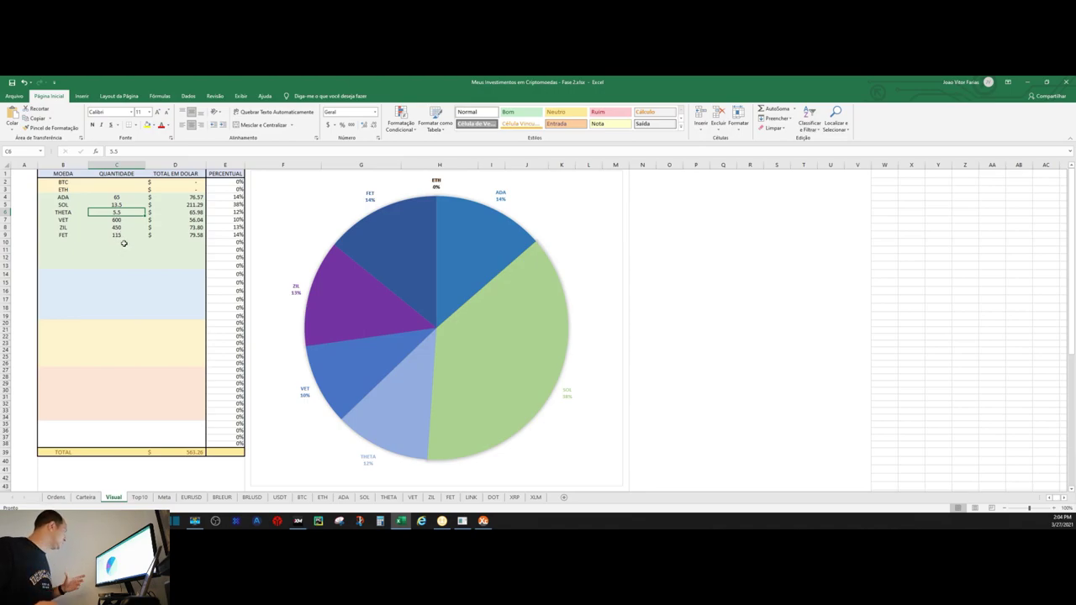
Link Visual's THETA quantity C6 to =Carteira!B16, showing 5.5
left_click(122, 188)
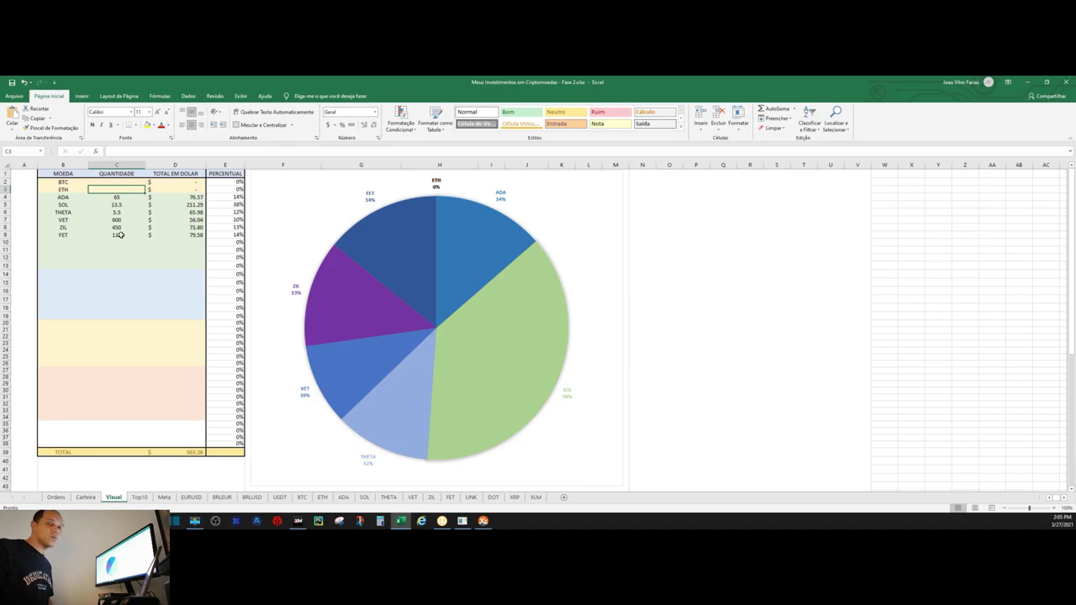
left_click(128, 213)
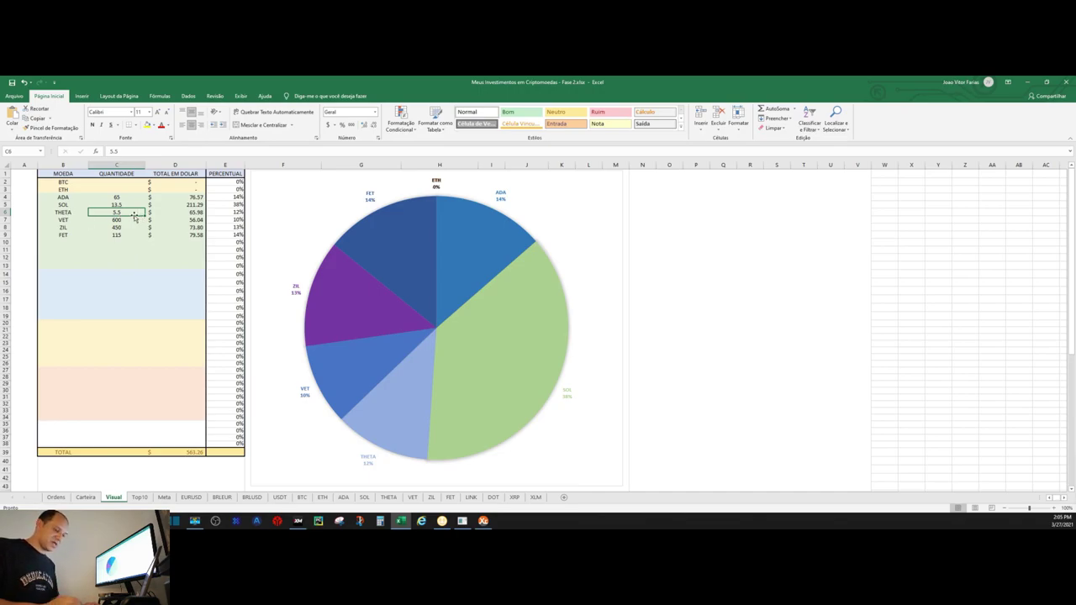
type("=")
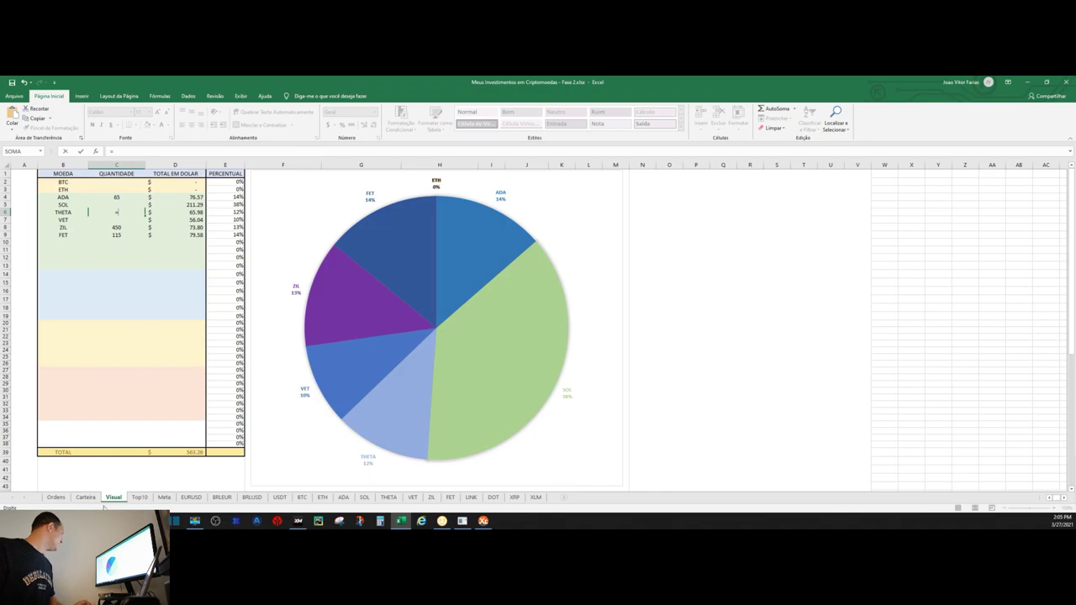
left_click(86, 497)
left_click(67, 275)
key("Return")
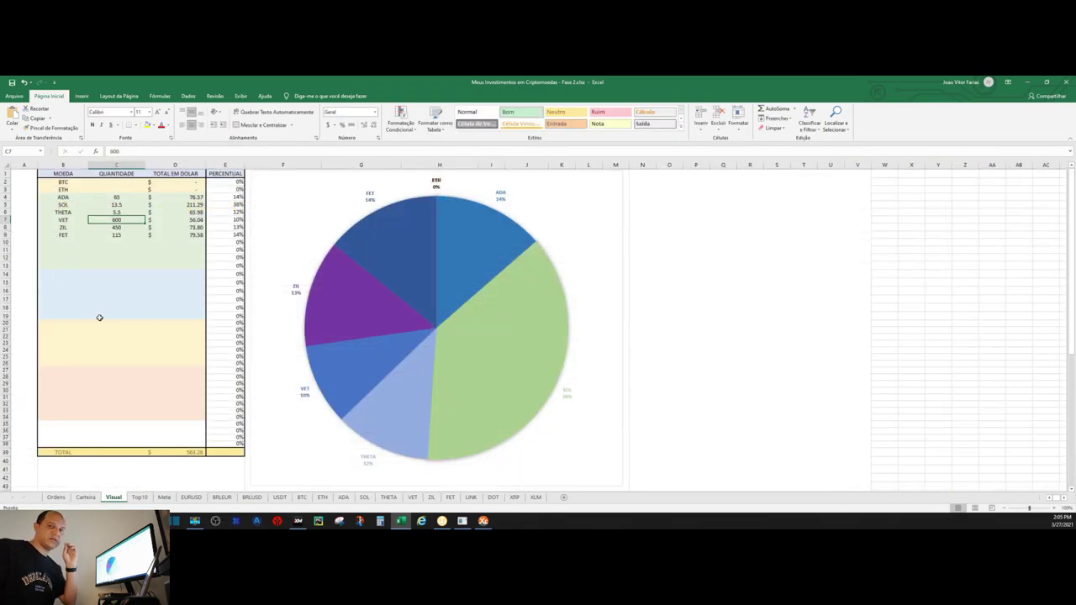
left_click(124, 213)
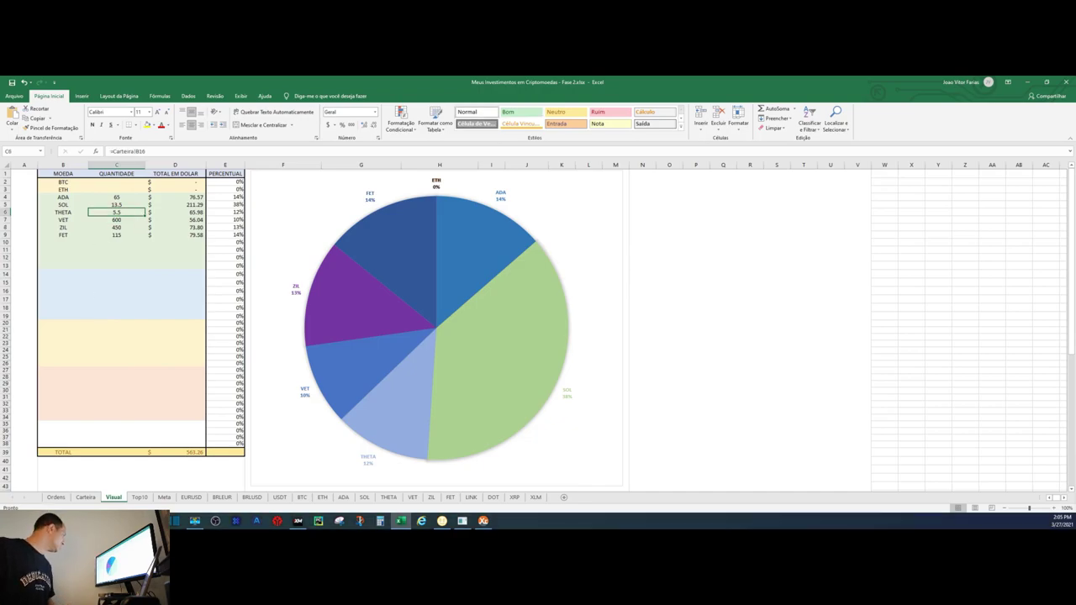
left_click(85, 498)
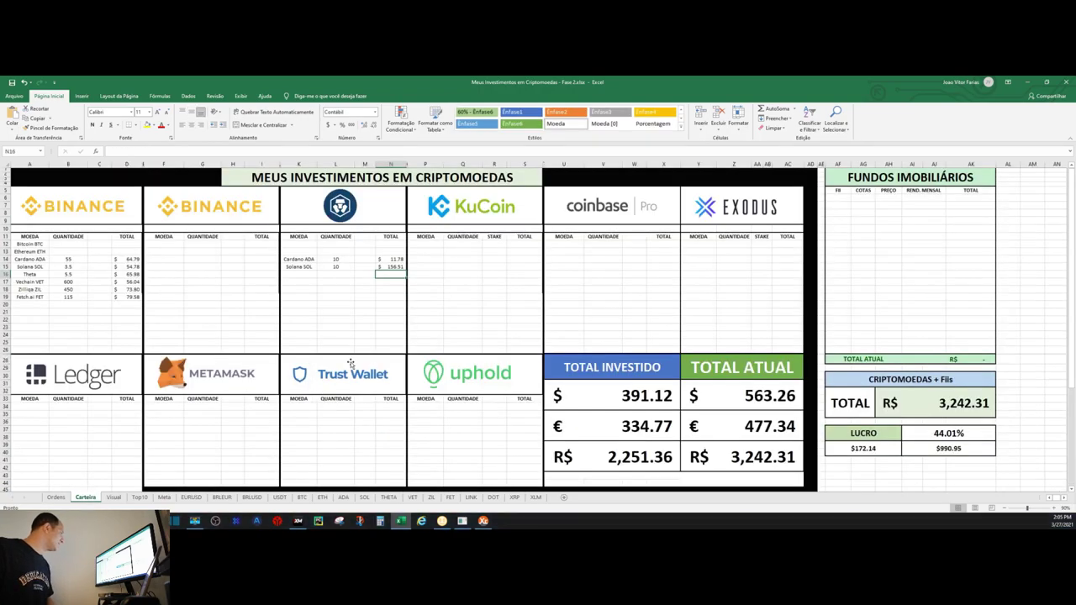
Enter a THETA quantity of 5 in Carteira L16
left_click(335, 274)
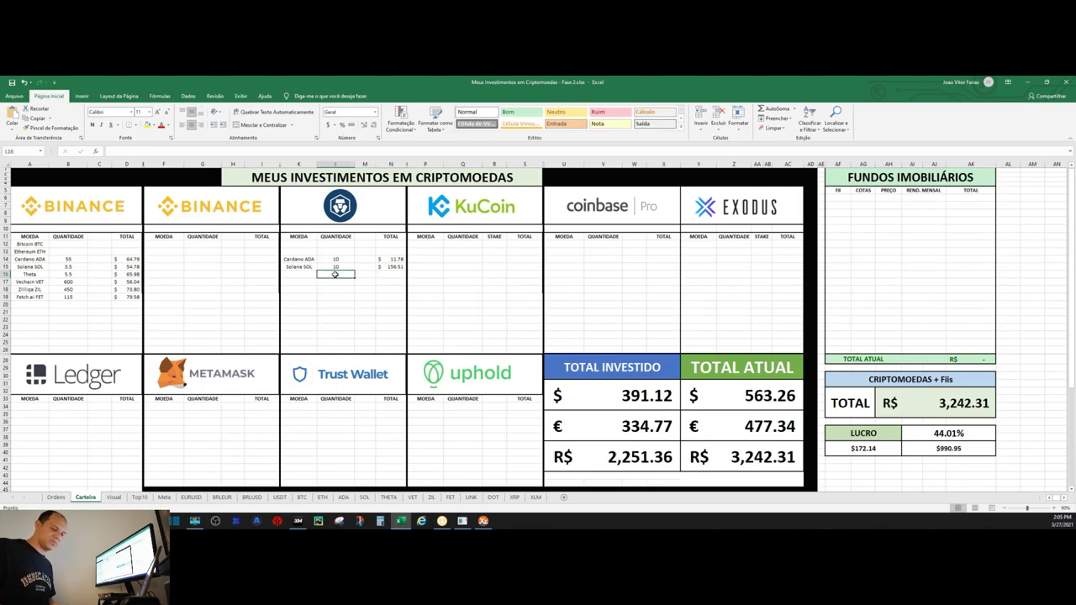
type("10")
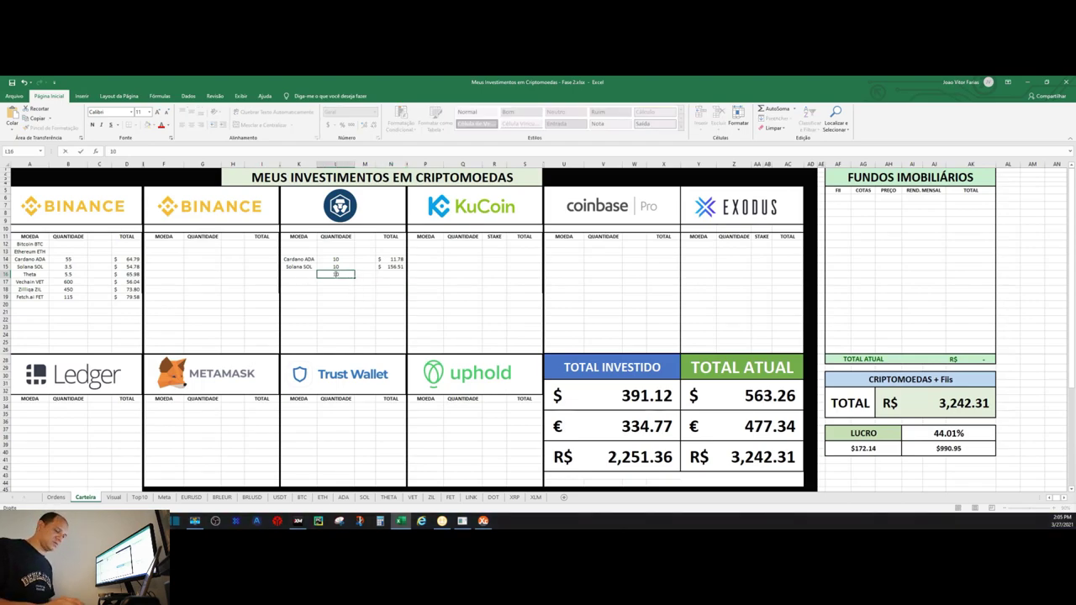
key("BackSpace")
type("5")
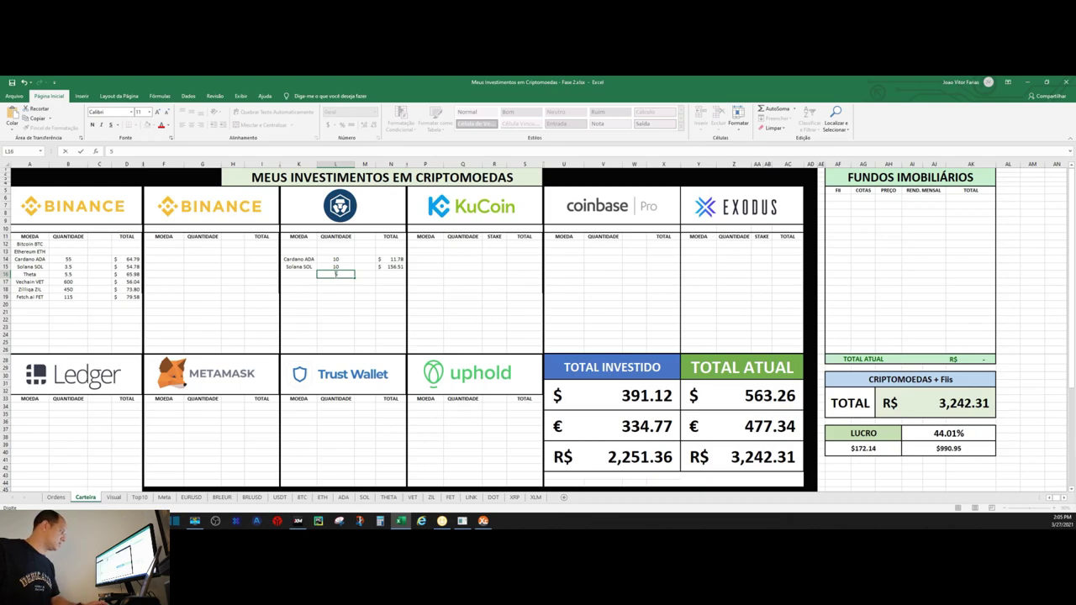
key("Tab")
Set the THETA total N16 to =L16*THETA!B2, worth 59.98
left_click(389, 277)
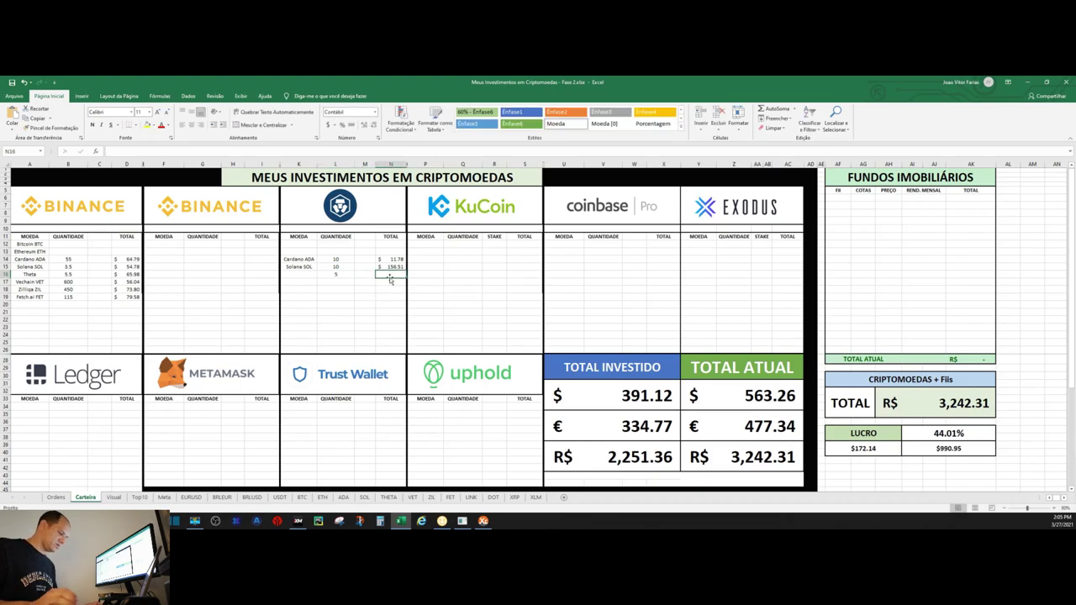
type("=")
left_click(340, 275)
type("*")
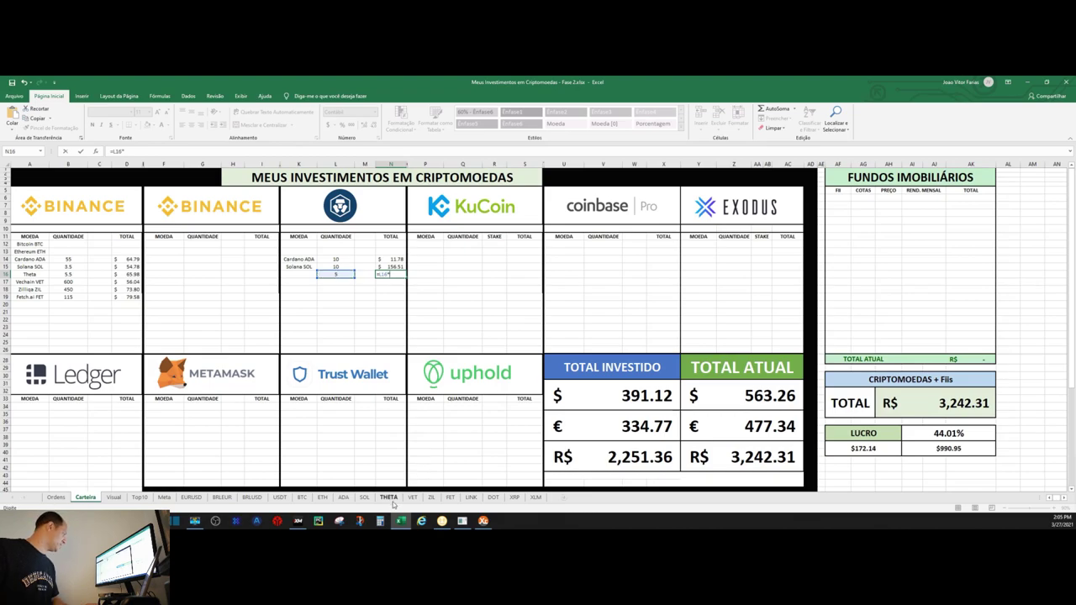
left_click(389, 498)
left_click(80, 184)
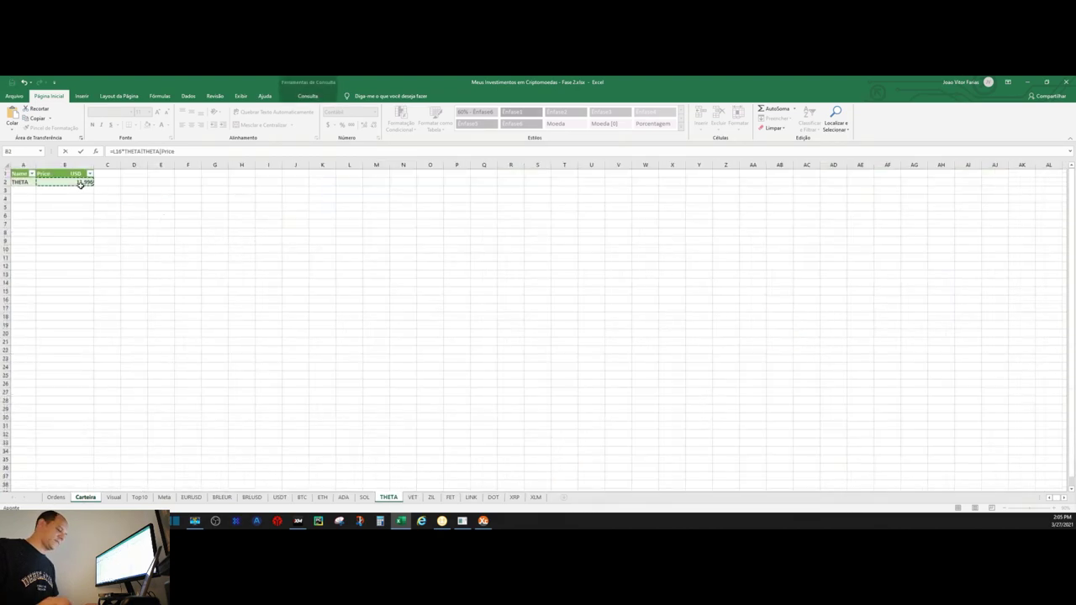
key("Return")
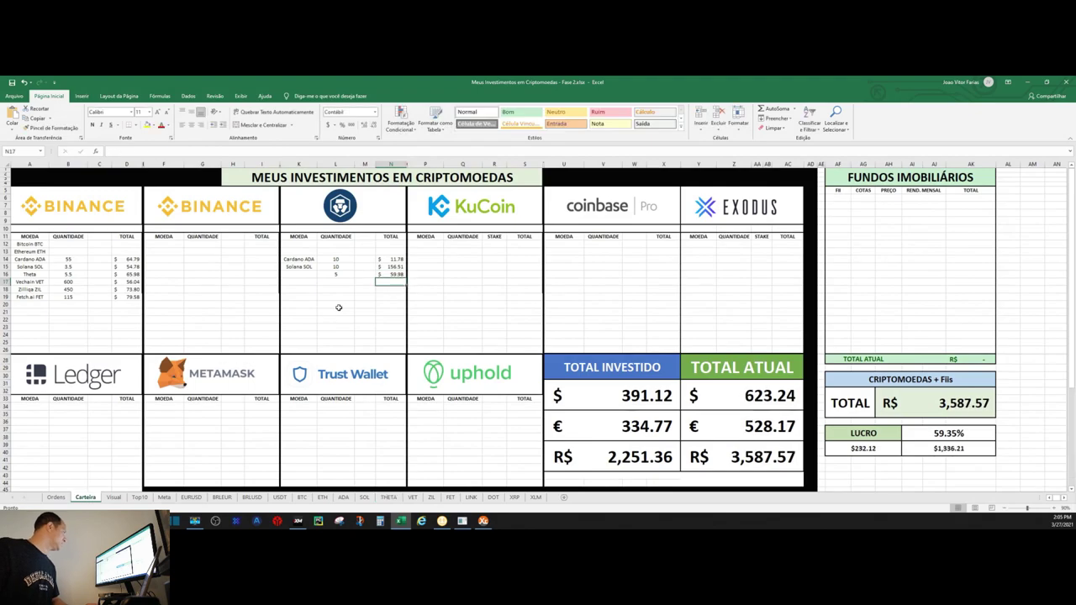
key("Up")
key("Left")
key("Left")
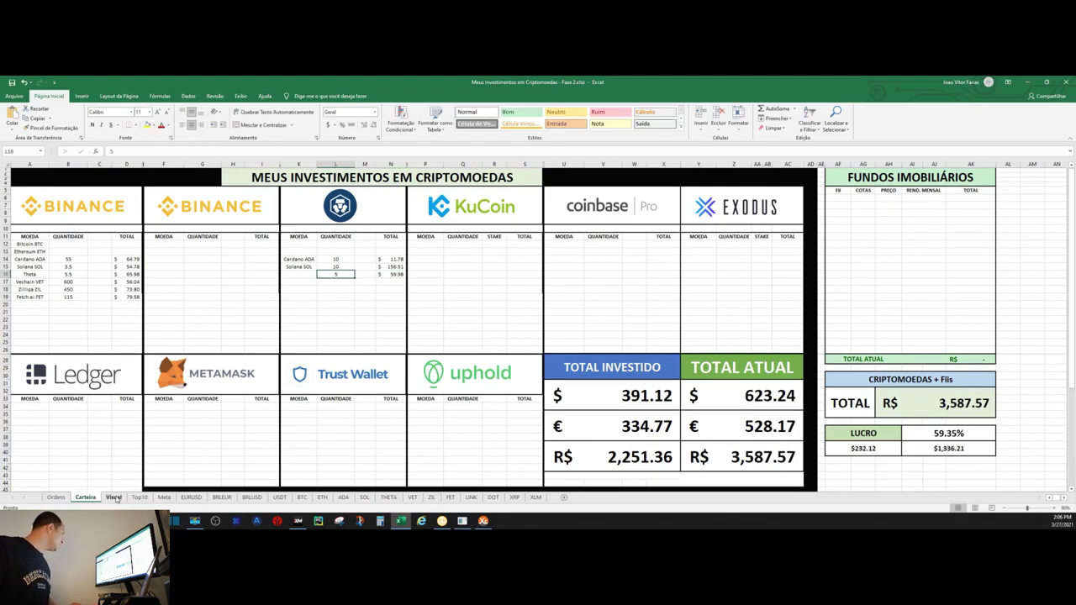
Extend Visual's THETA quantity to =Carteira!B16+Carteira!L16, giving 10.5
left_click(114, 497)
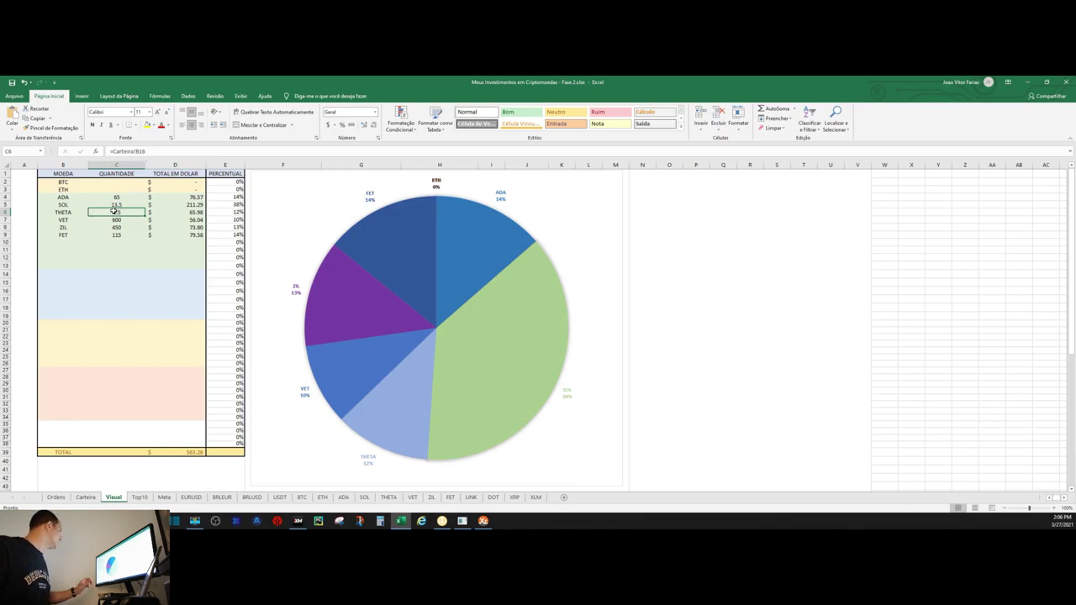
left_click(160, 151)
type("+")
left_click(88, 498)
left_click(87, 498)
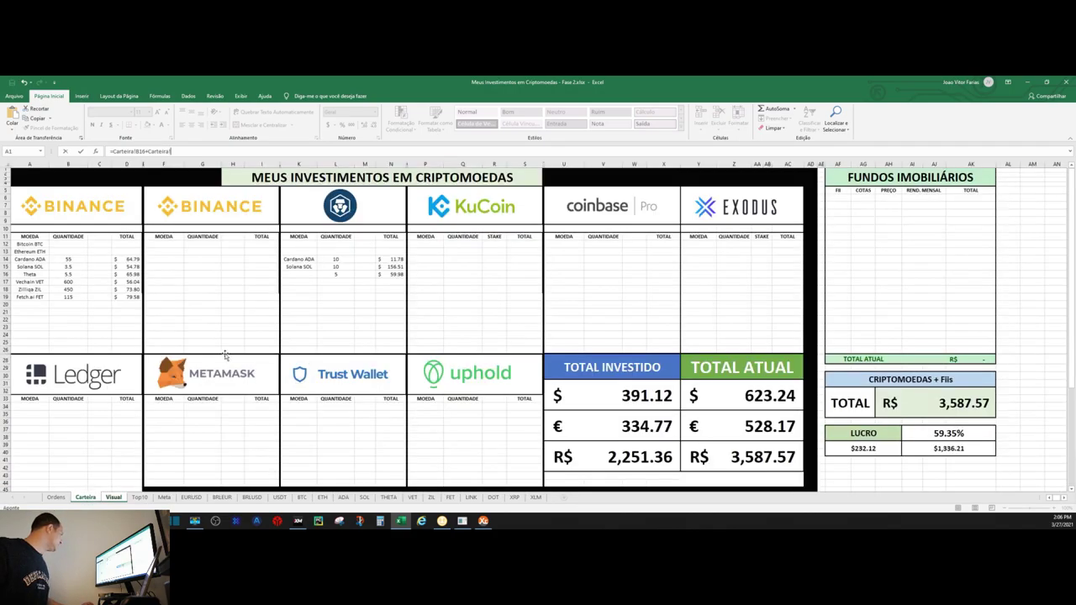
left_click(337, 274)
key("Return")
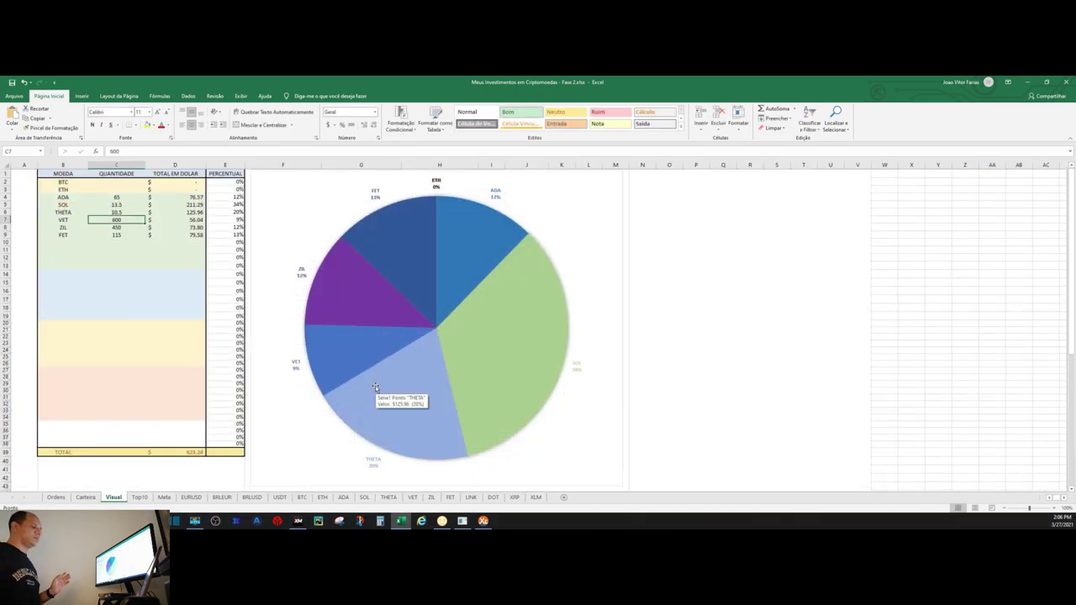
Link Visual's VET quantity C7 to =Carteira!B17
left_click(127, 230)
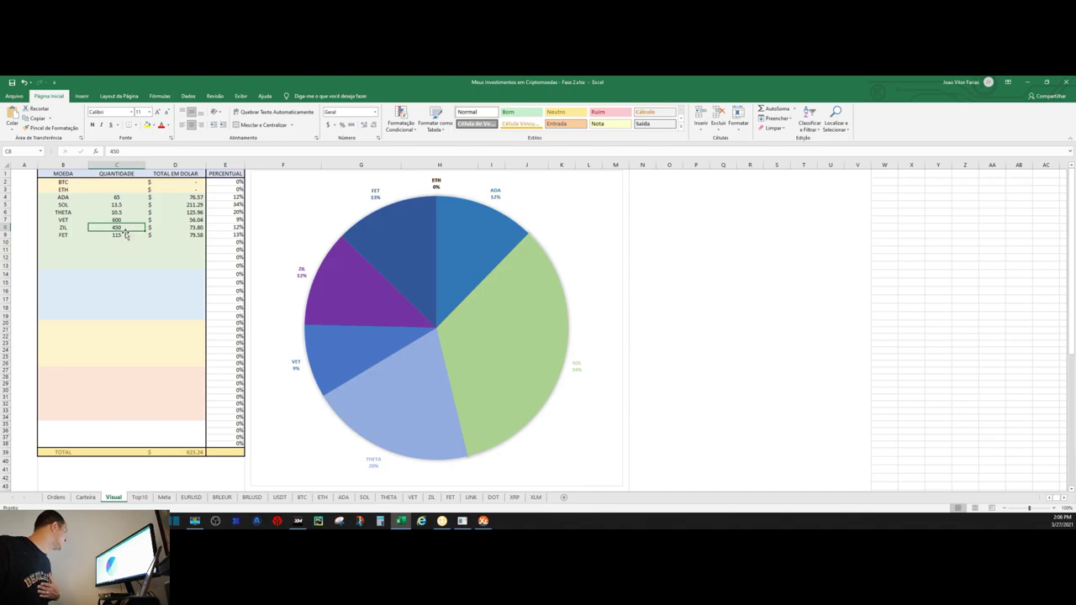
left_click(122, 191)
left_click(120, 196)
key("Down")
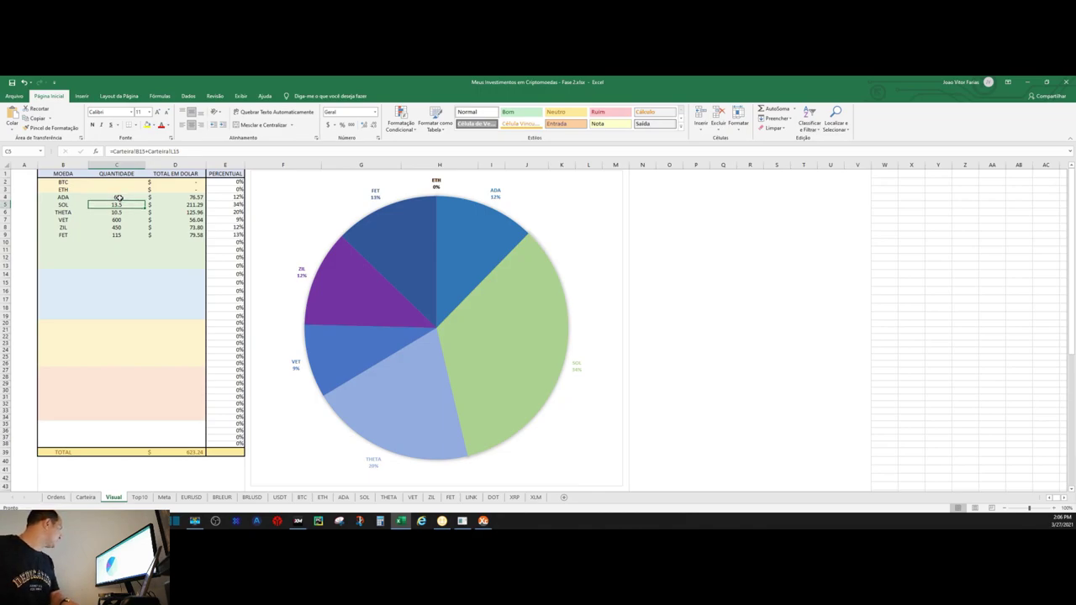
left_click(119, 219)
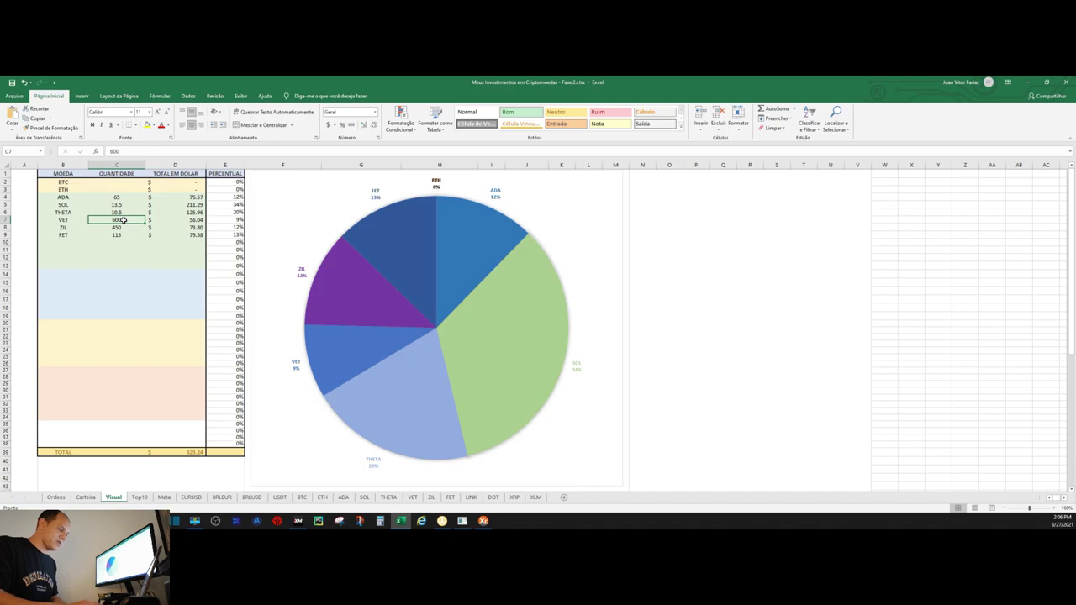
type("=")
left_click(85, 498)
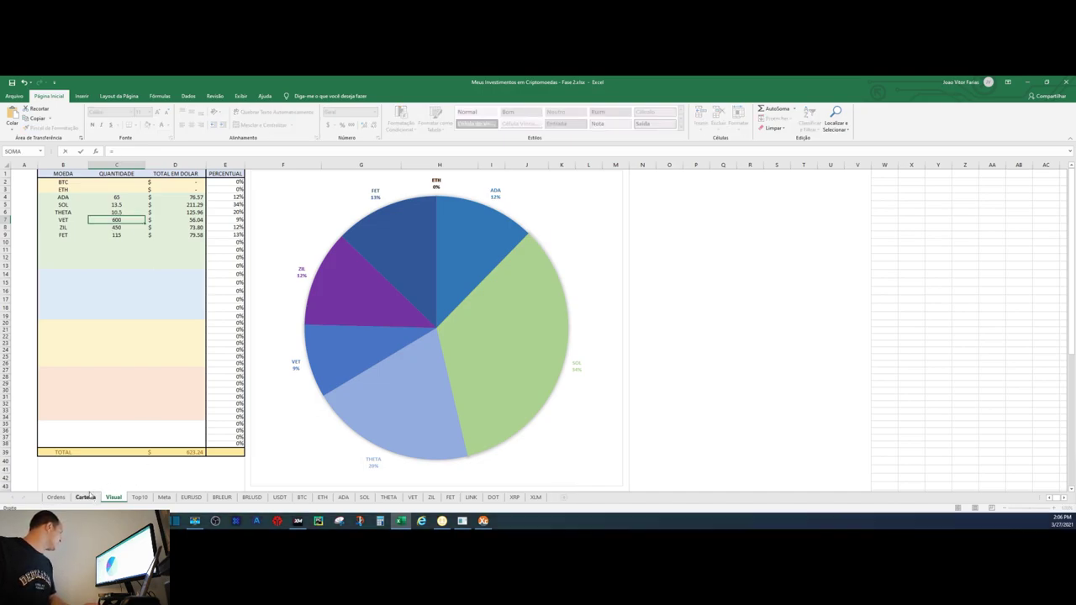
left_click(72, 284)
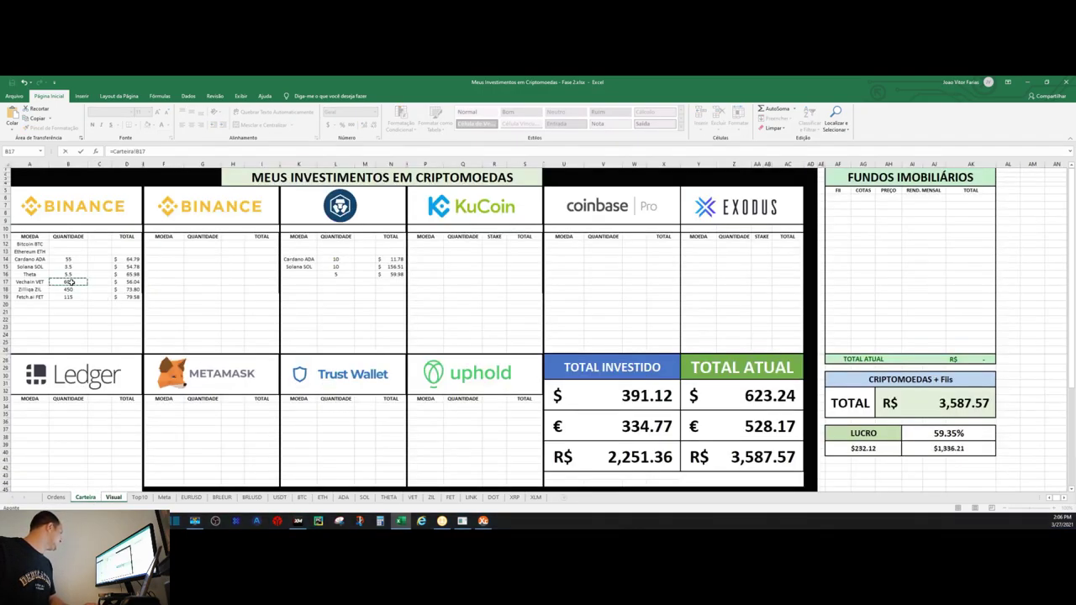
key("Return")
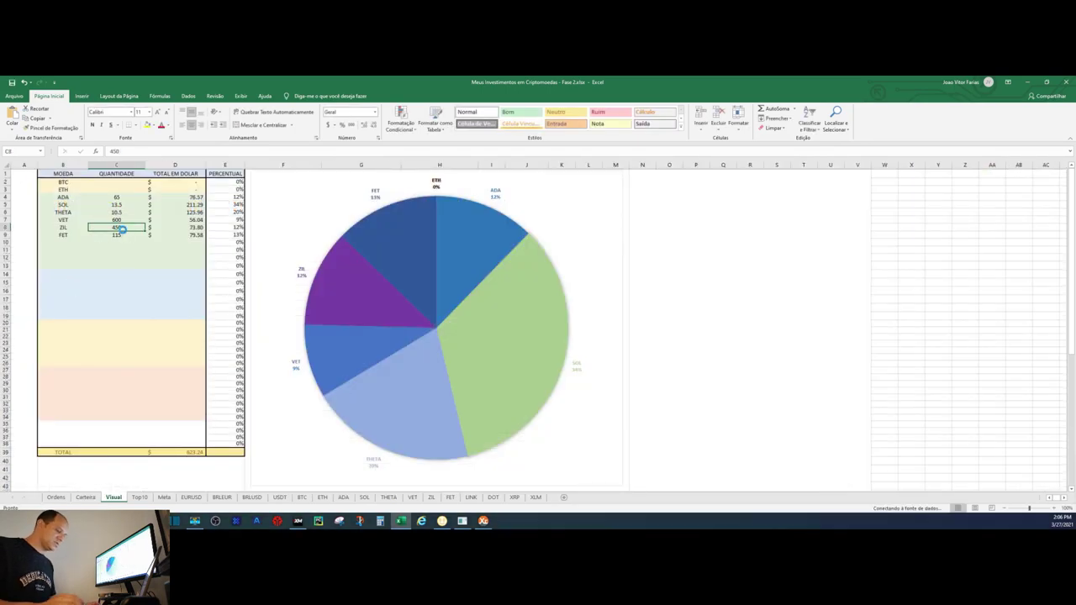
Link the ZIL and FET quantities to Carteira!B18 and Carteira!B19
type("=")
left_click(87, 498)
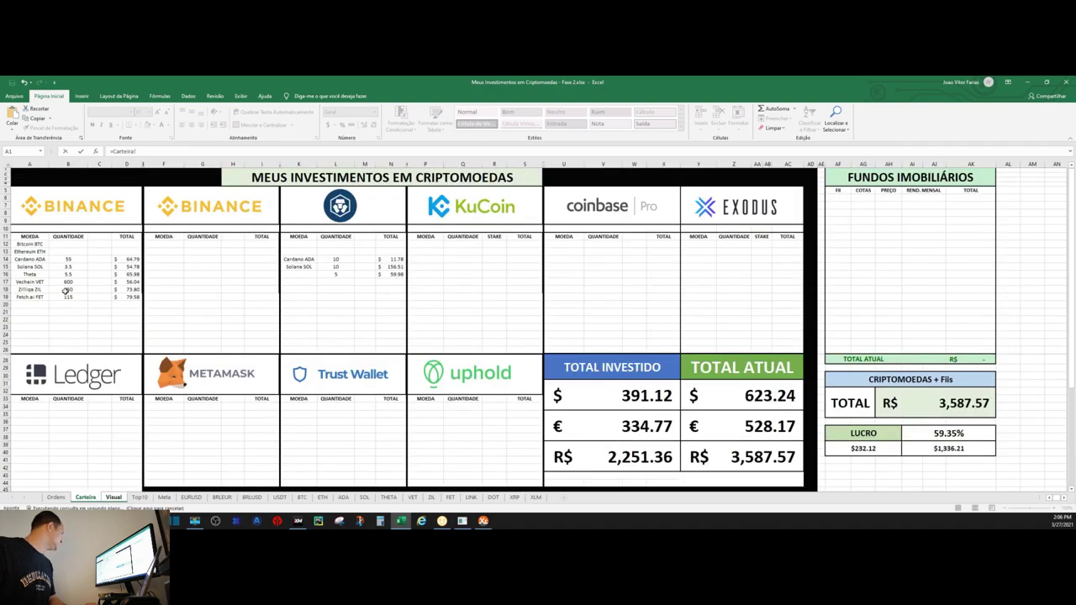
left_click(66, 290)
key("Return")
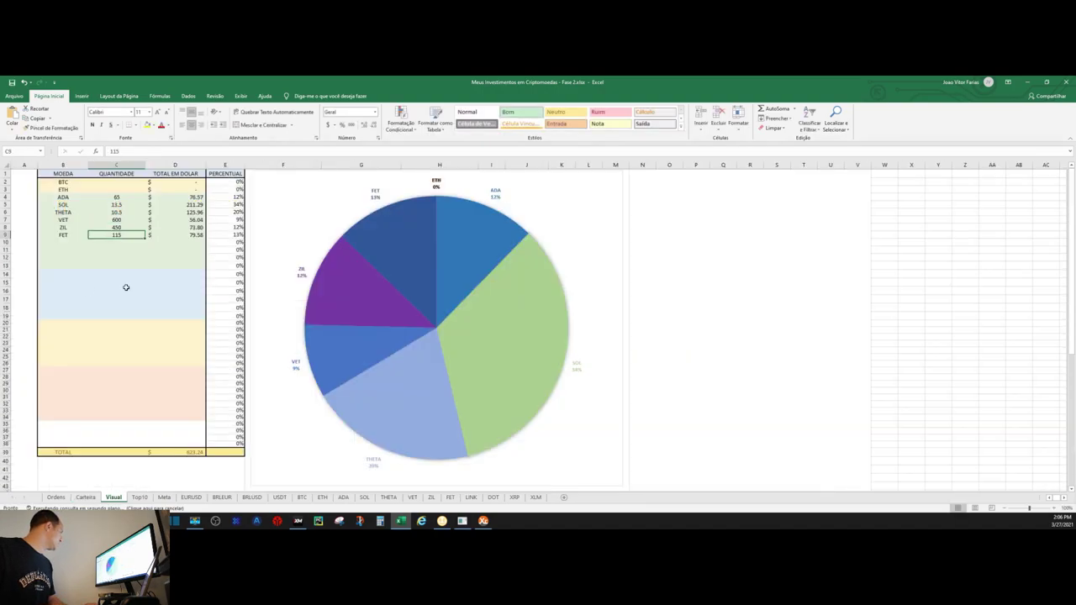
type("=")
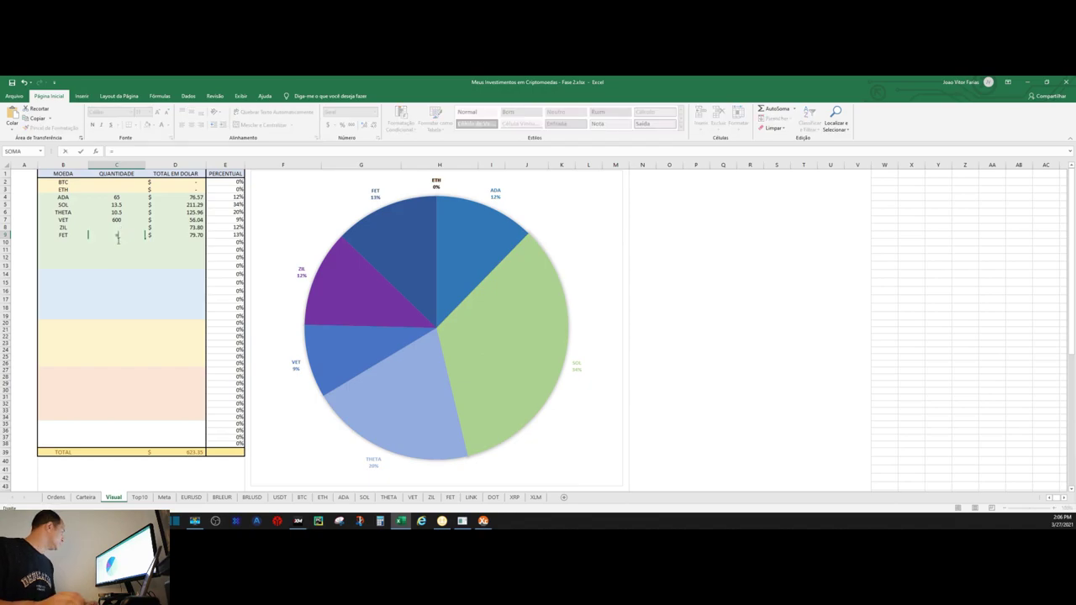
left_click(87, 497)
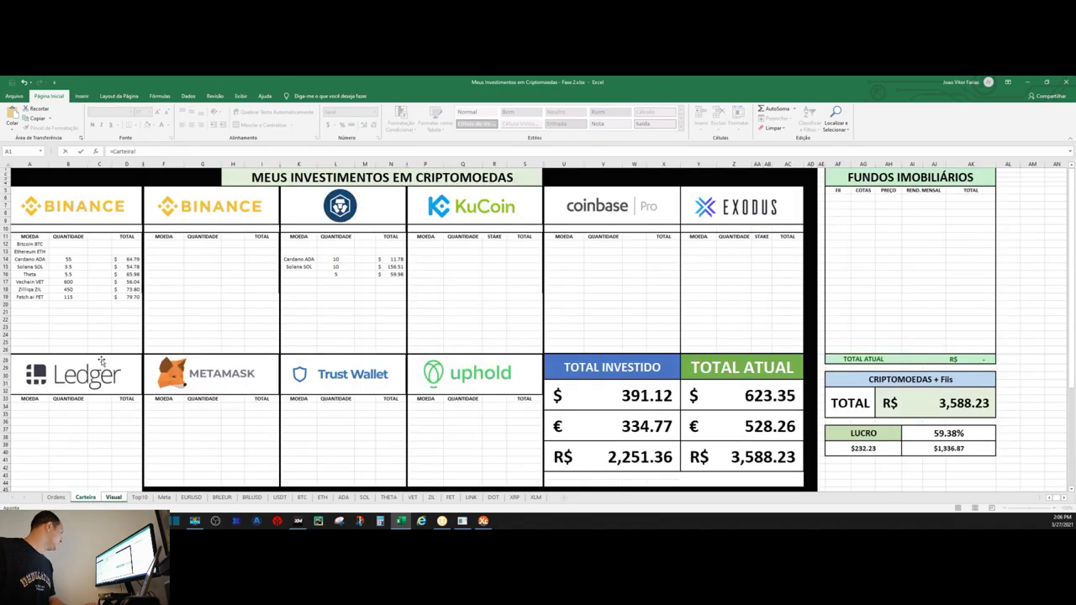
left_click(72, 298)
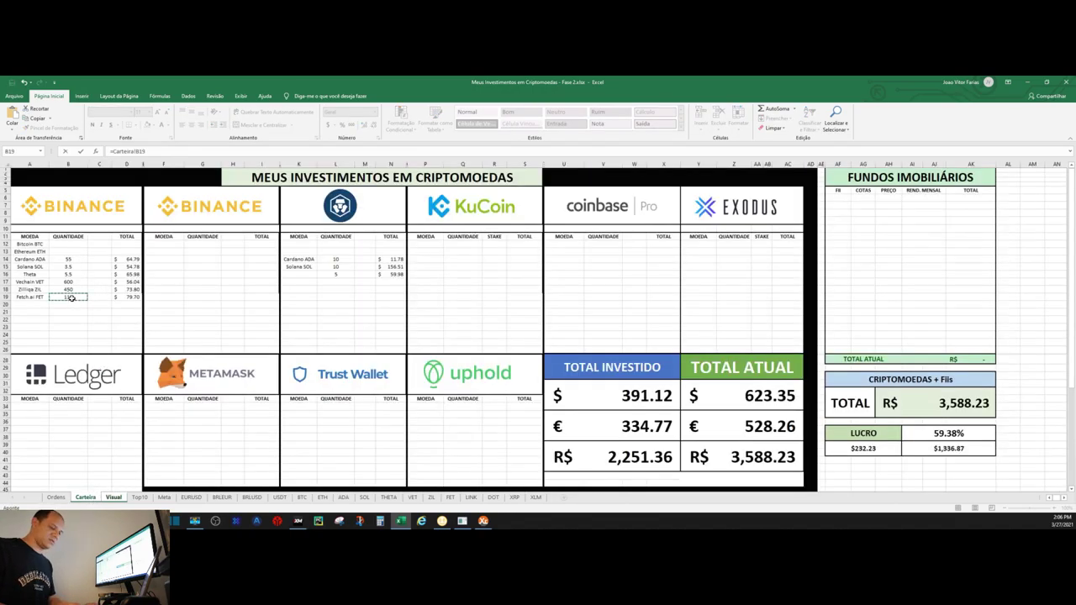
key("Return")
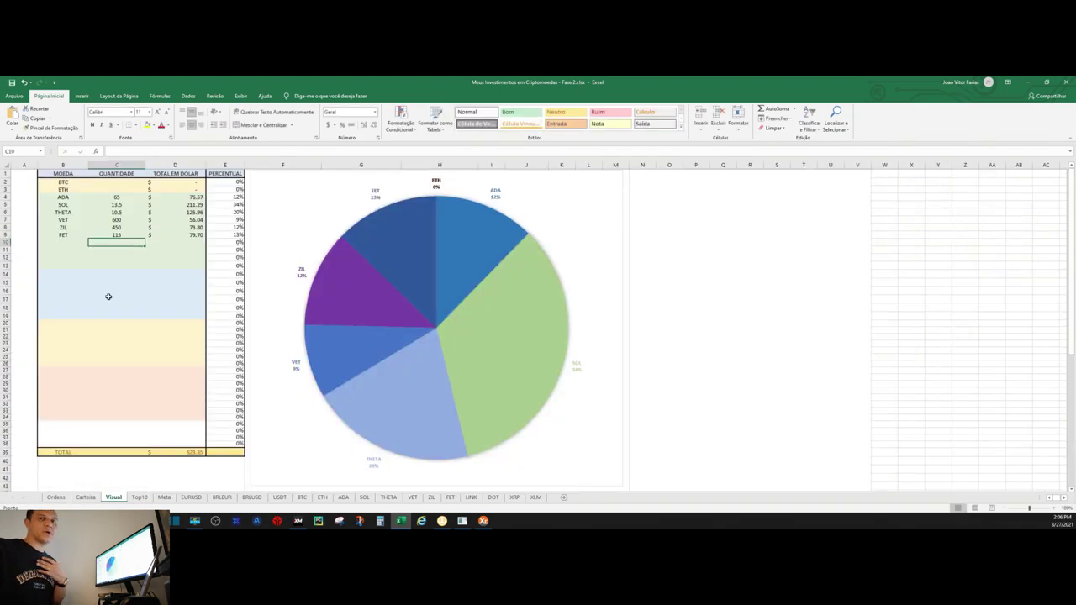
left_click(85, 497)
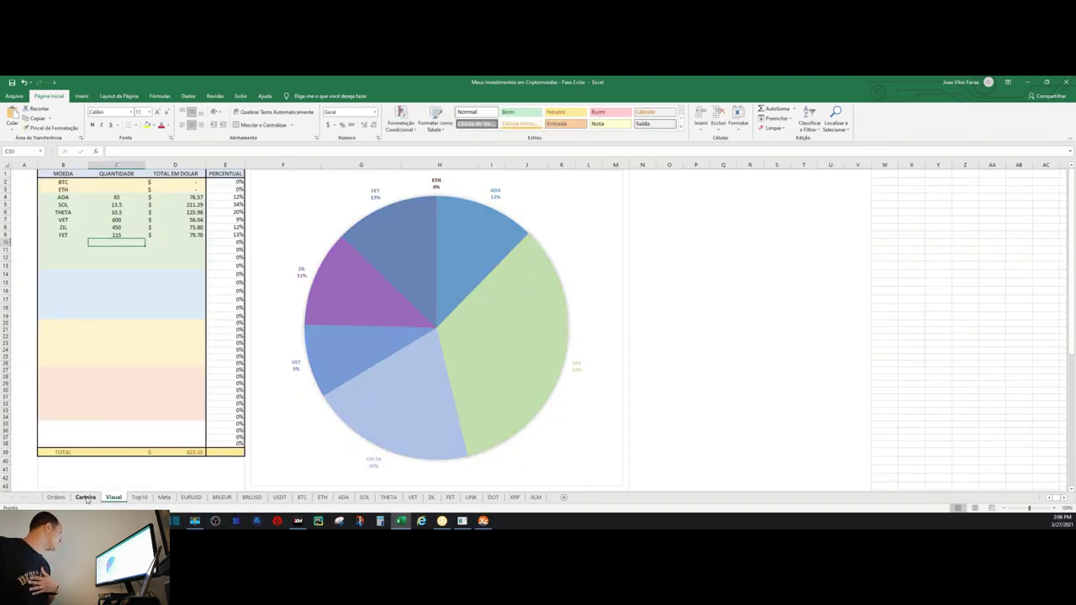
Change the Zilliqa quantity in Carteira B18 to 500
left_click(74, 289)
type("500")
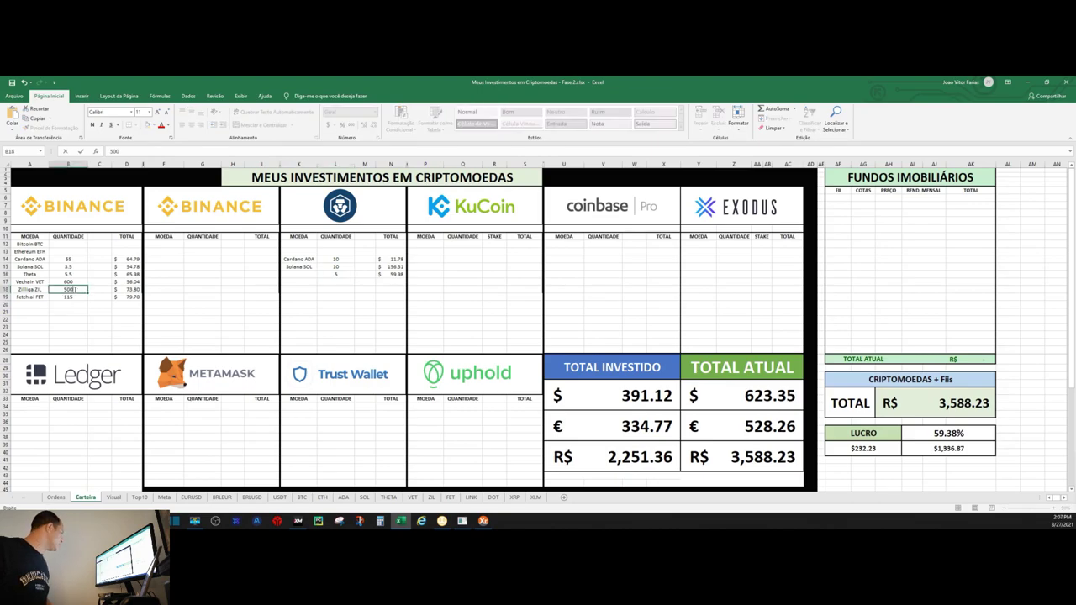
key("Return")
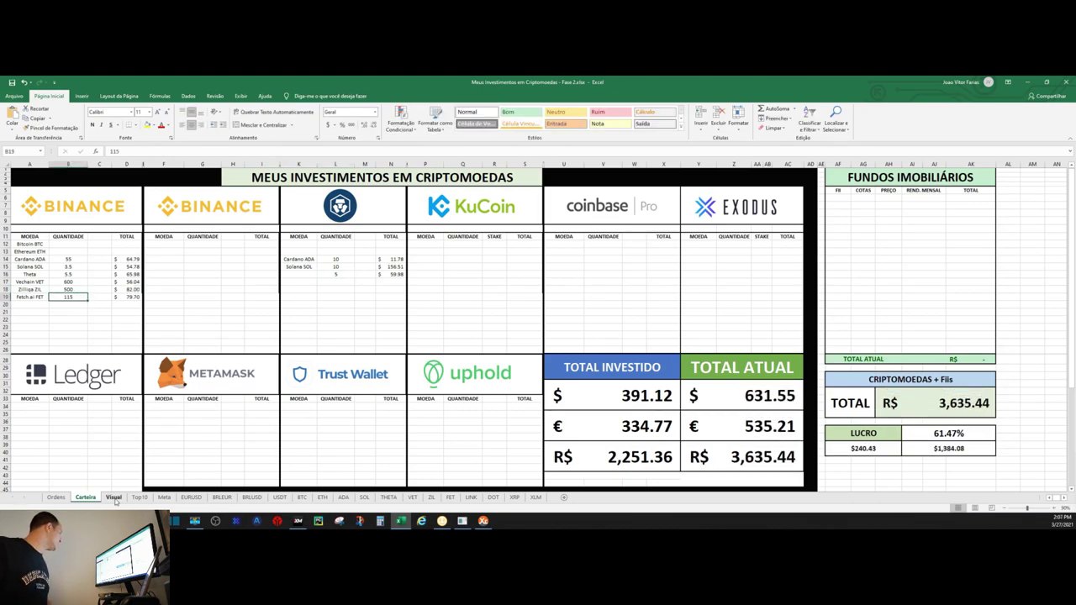
Review the updated Visual pie chart, Top10 and Meta, then select the Crypto.com holdings rows
left_click(113, 498)
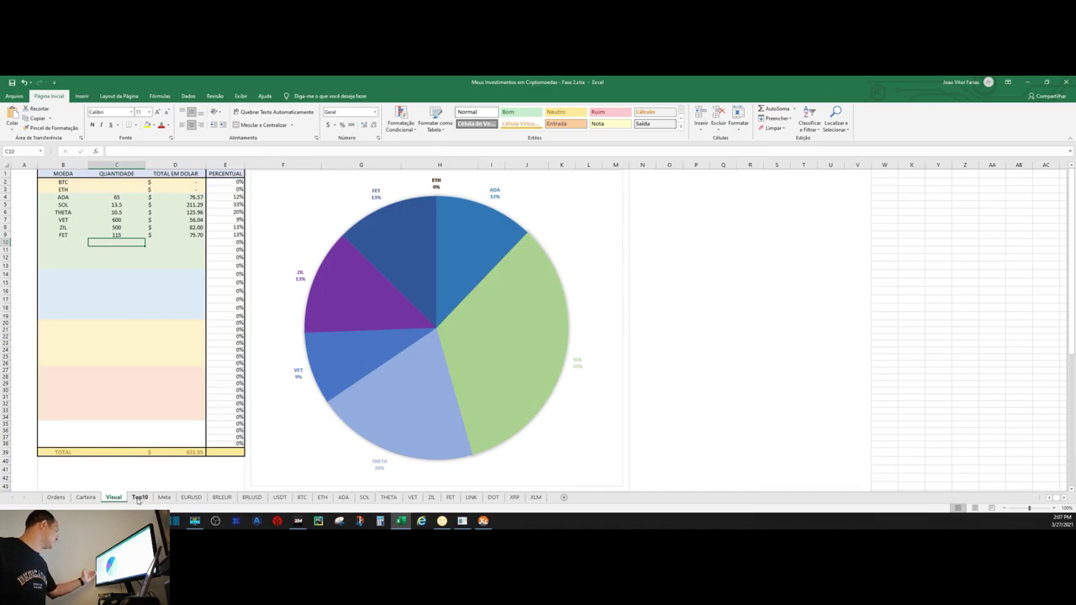
left_click(139, 497)
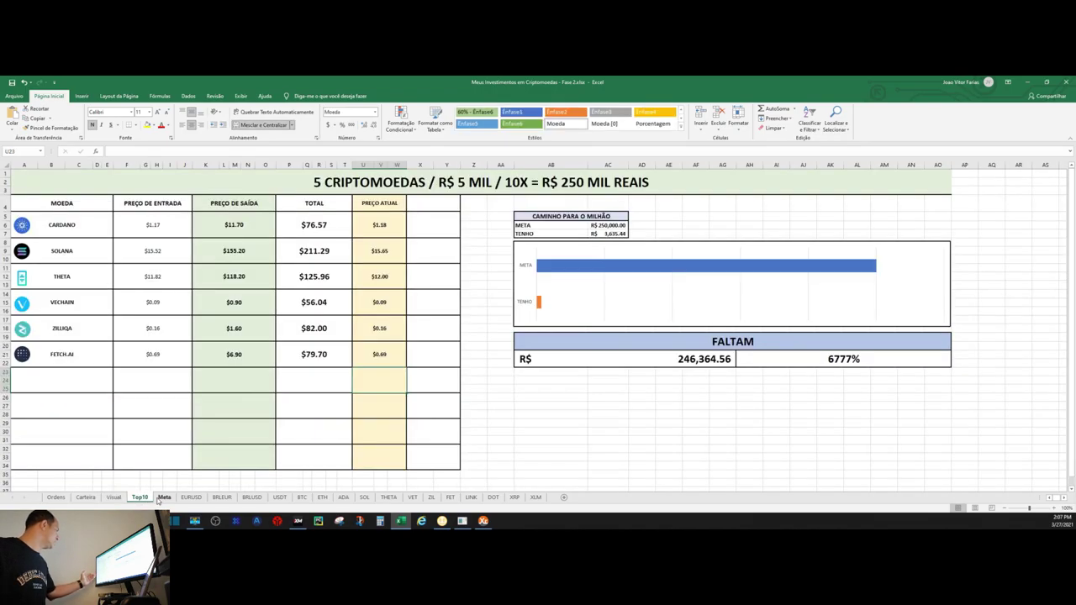
left_click(164, 498)
left_click(87, 498)
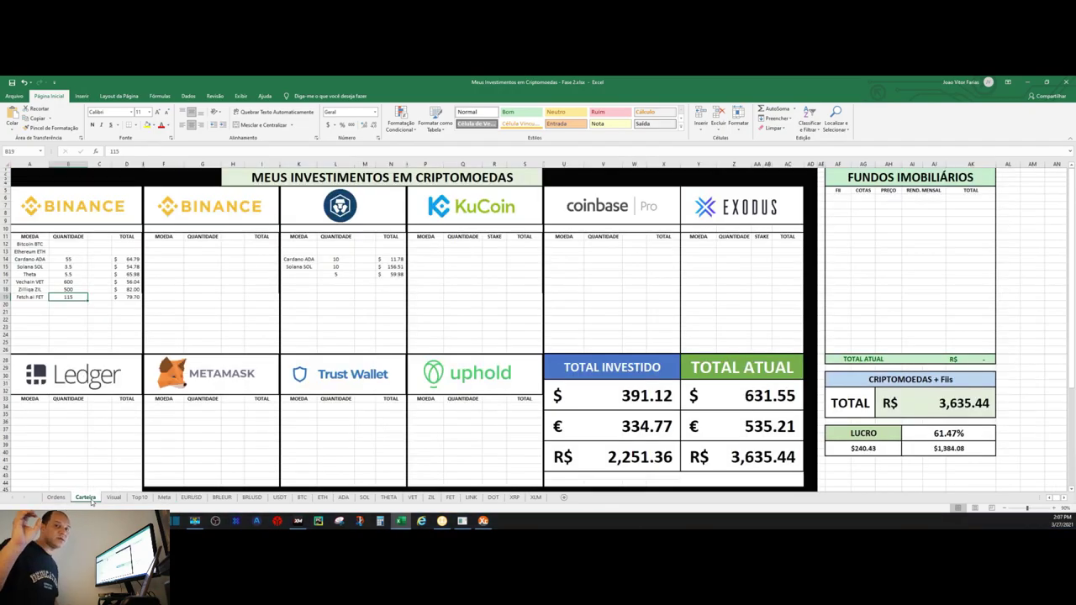
left_click(114, 498)
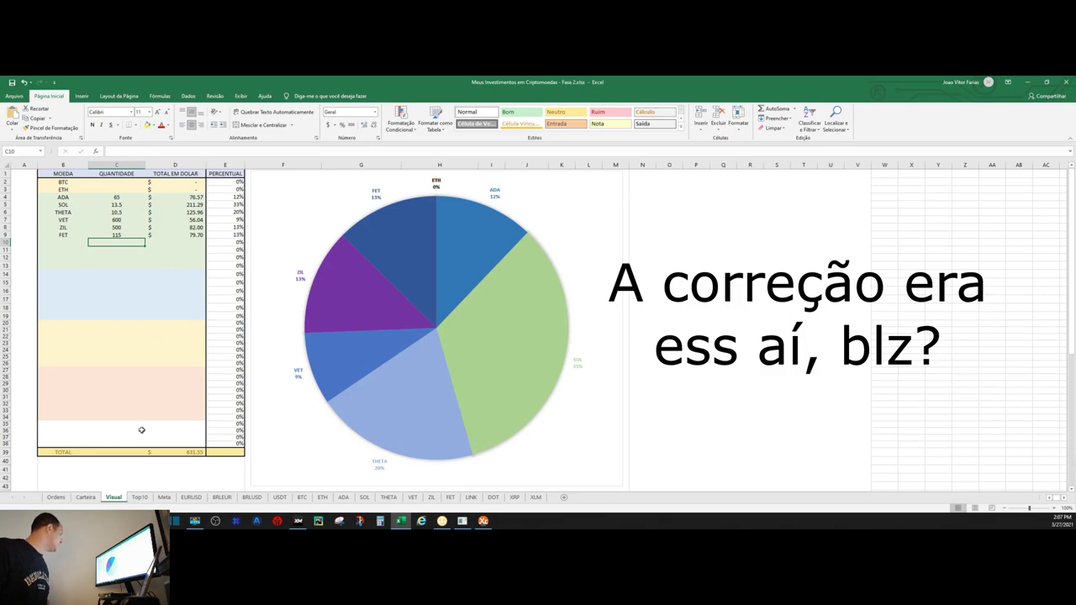
left_click(86, 498)
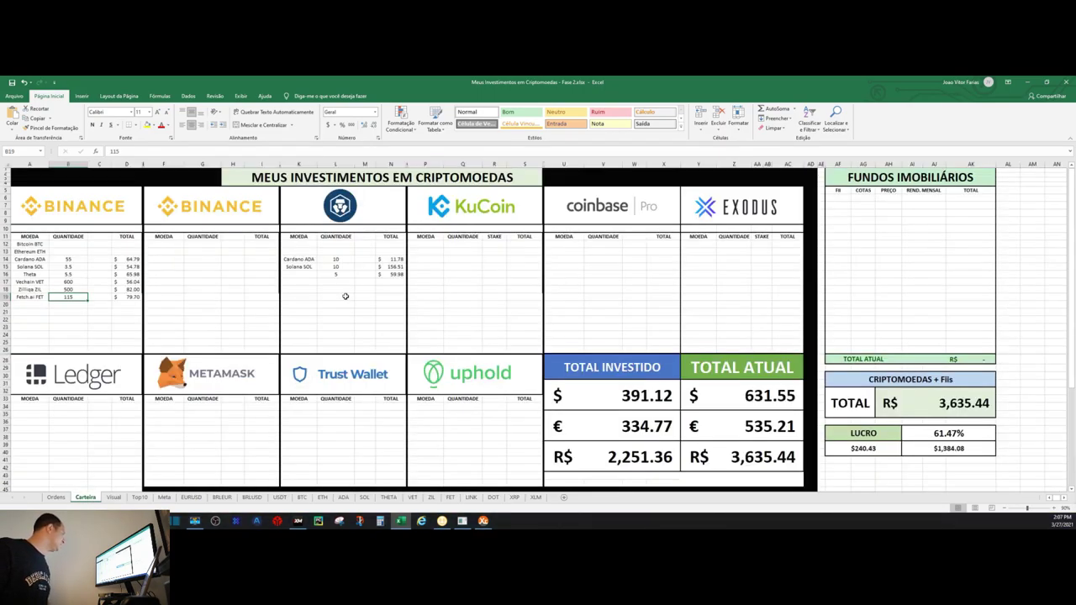
left_click_drag(303, 254, 385, 303)
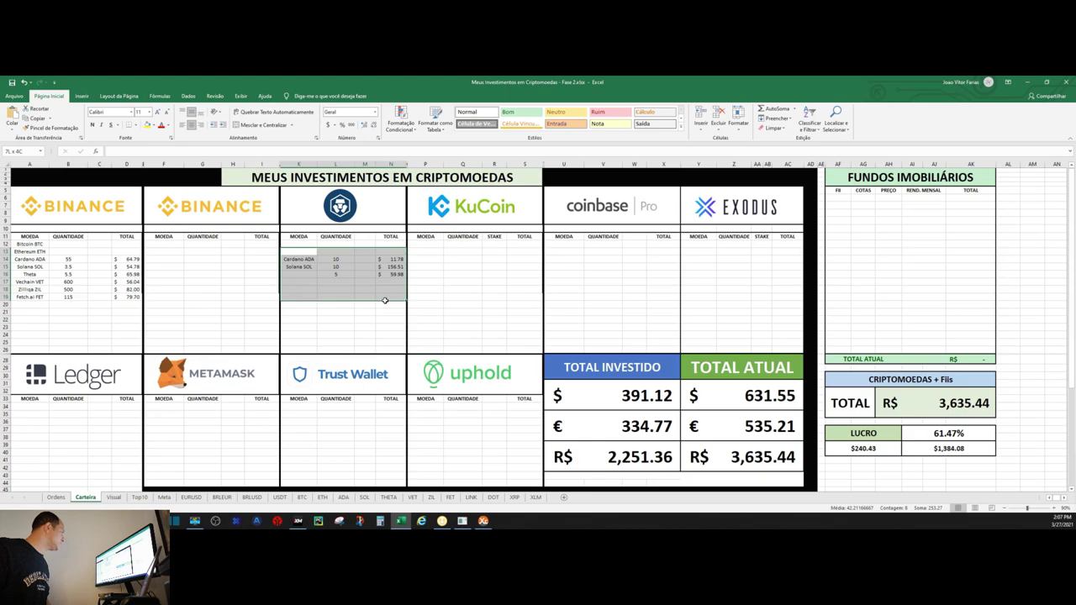
Clear the Crypto.com holdings table (K13:N19) on the Carteira sheet
key("Delete")
key("Return")
left_click(336, 349)
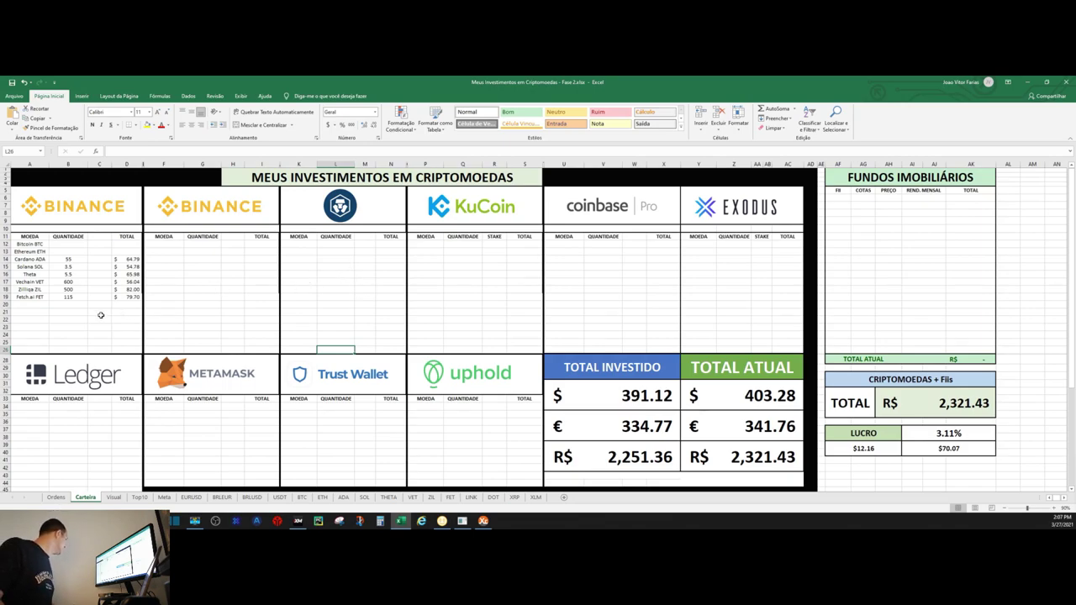
Change the Zilliqa quantity in B18 to 450, lowering the current total to $395.08
left_click(72, 290)
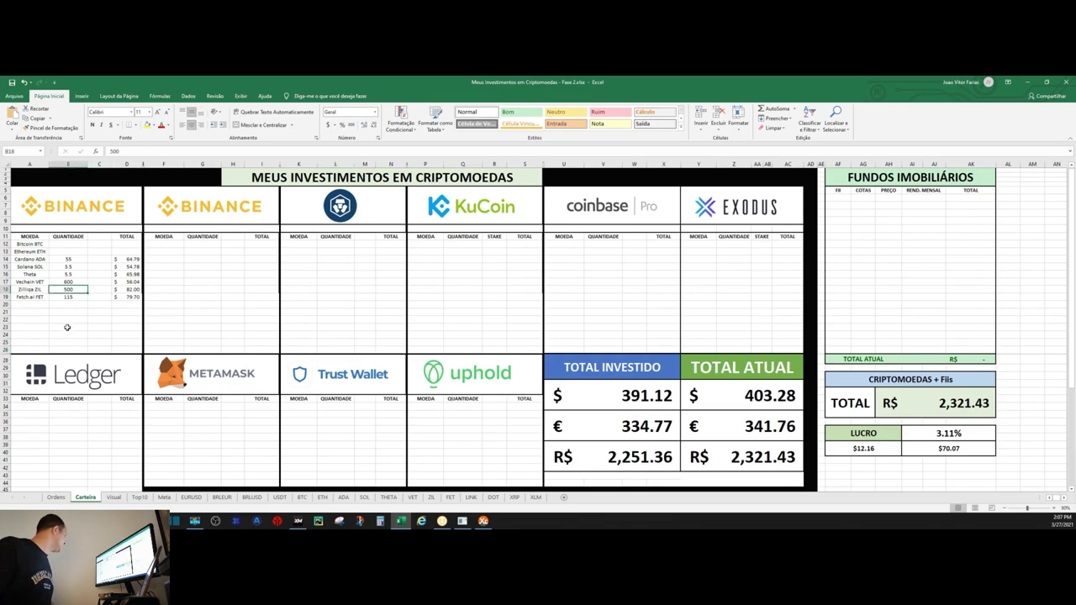
type("450")
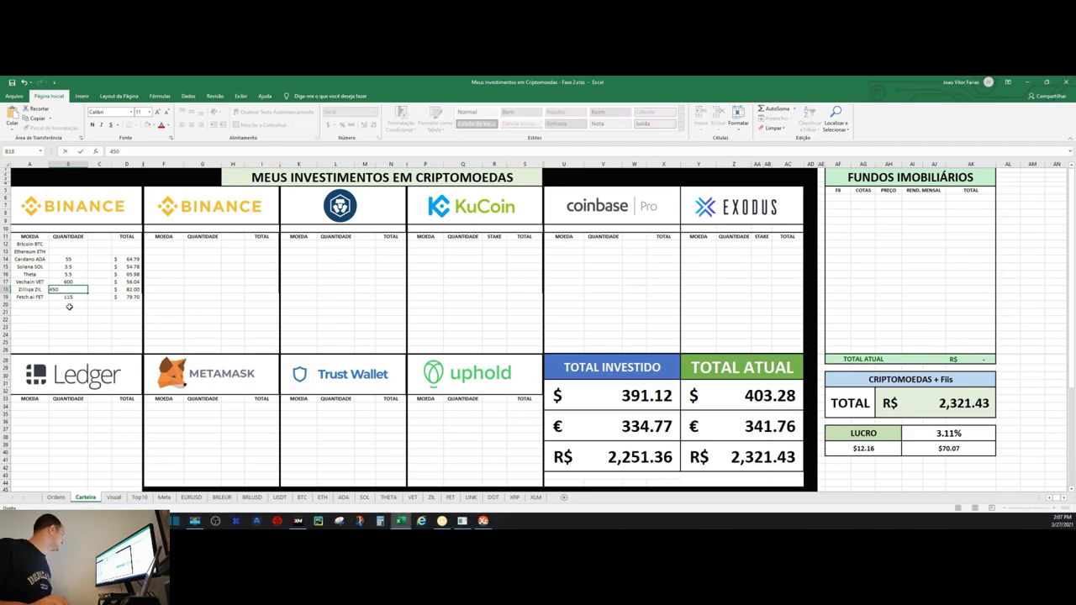
key("Return")
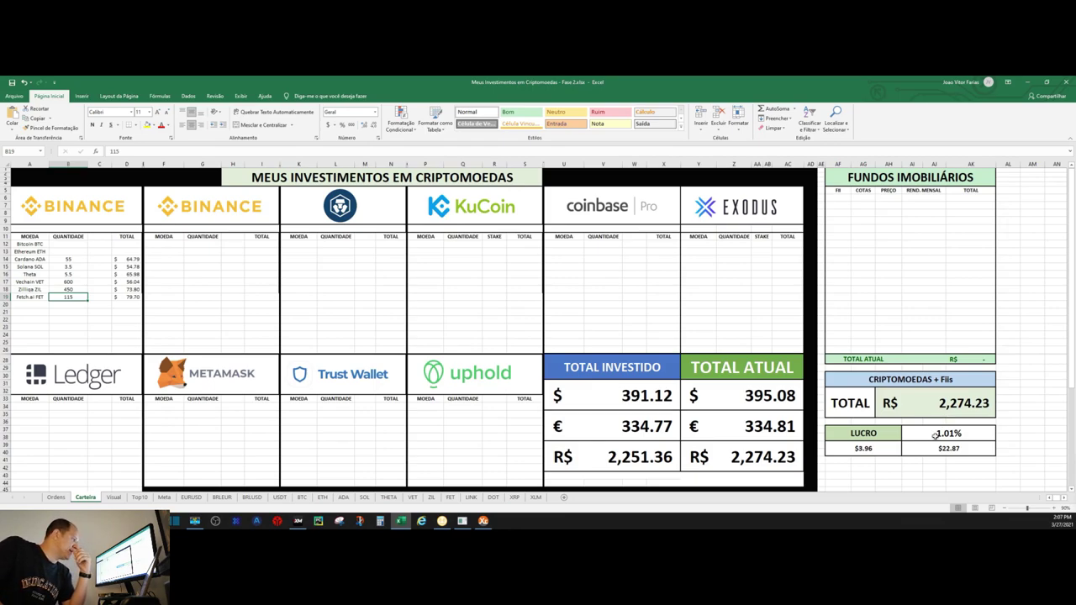
left_click(925, 449)
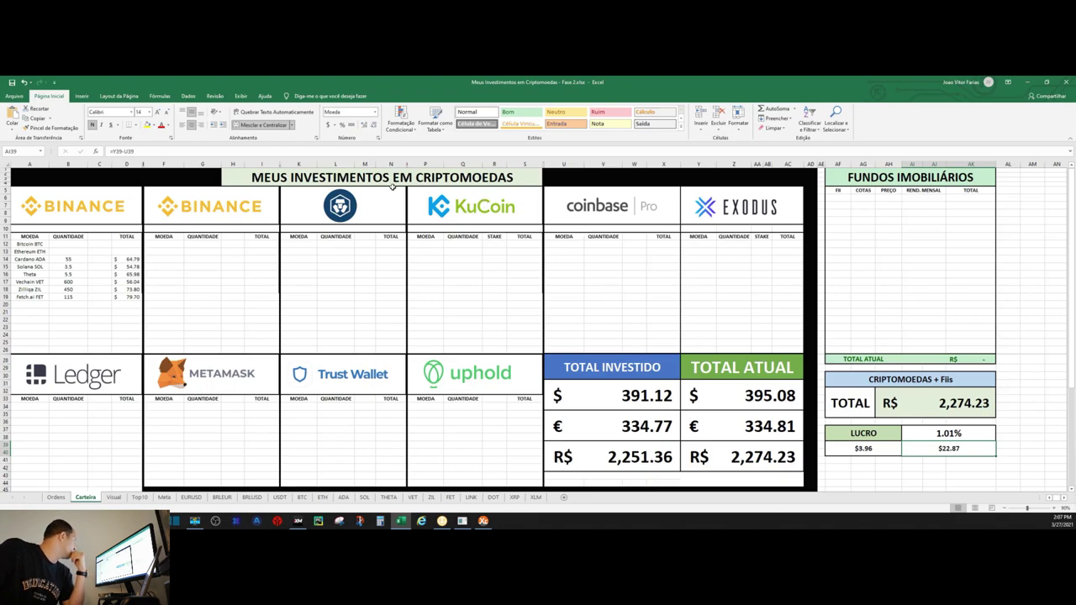
Apply the R$ Português (Brasil) accounting format to the 22.87 profit cell under LUCRO
left_click(340, 125)
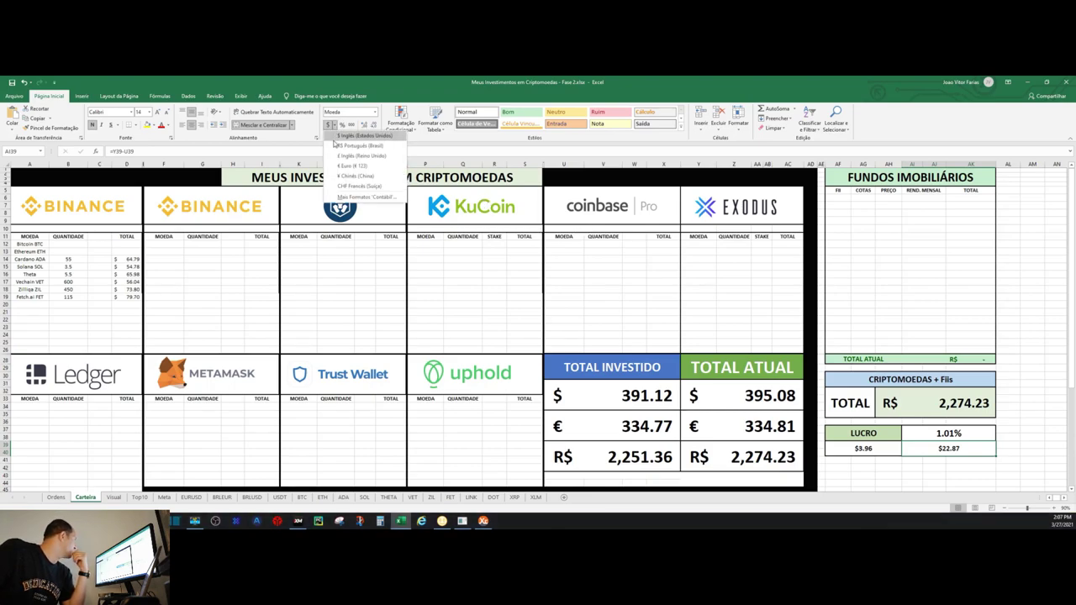
left_click(349, 133)
left_click(1036, 383)
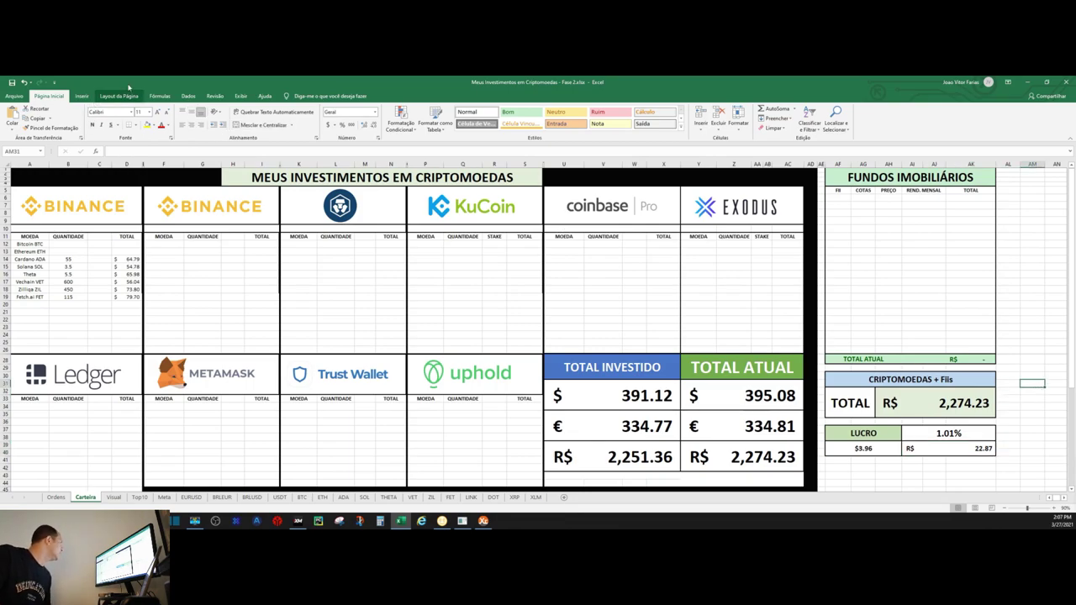
left_click(16, 96)
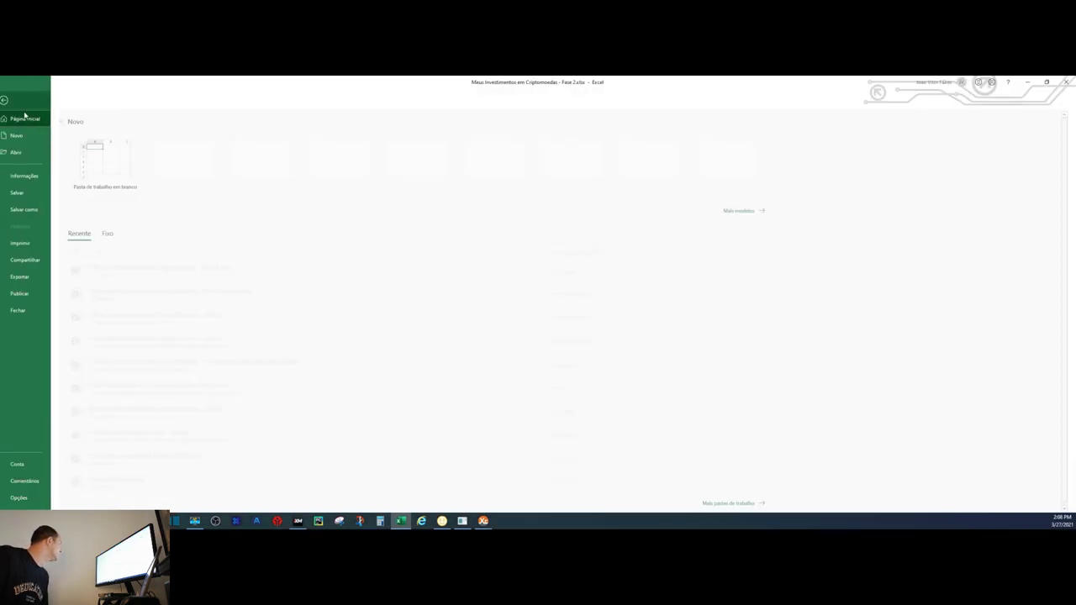
key("Escape")
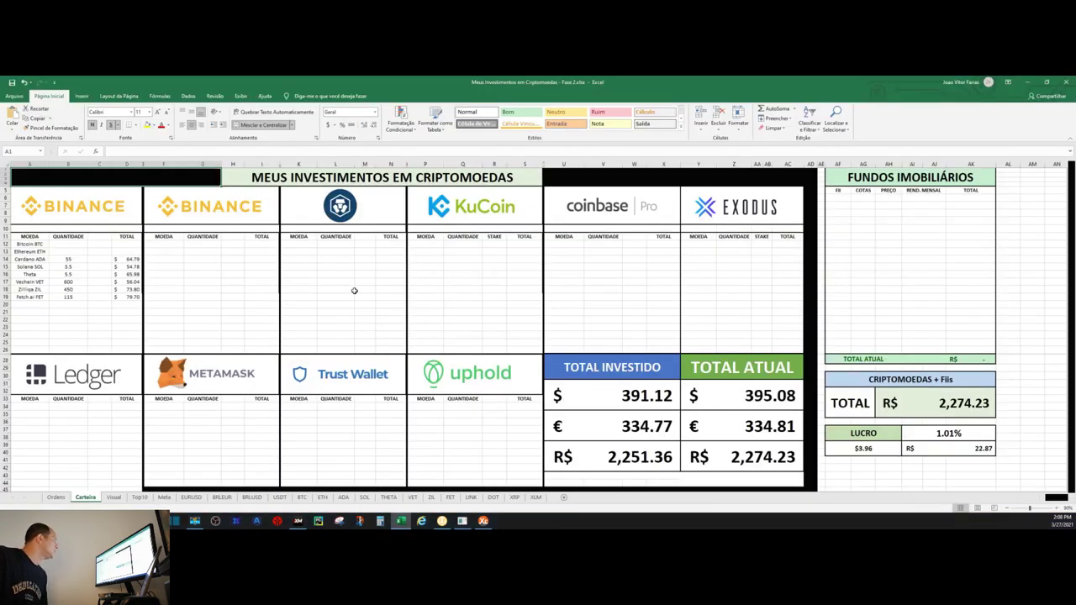